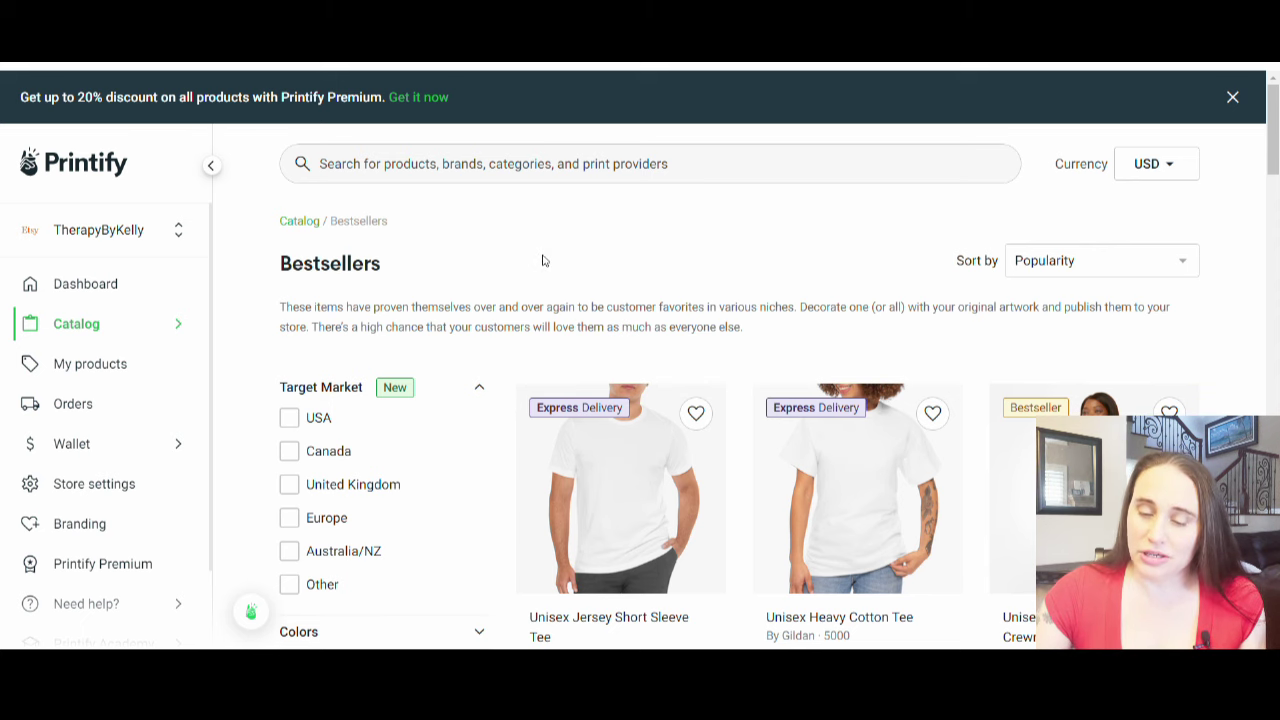
Look through the Bestsellers catalog for a print-on-demand product, comparing the shirts, blankets, posters, candles and mugs.
scroll(736, 332, "down", 1)
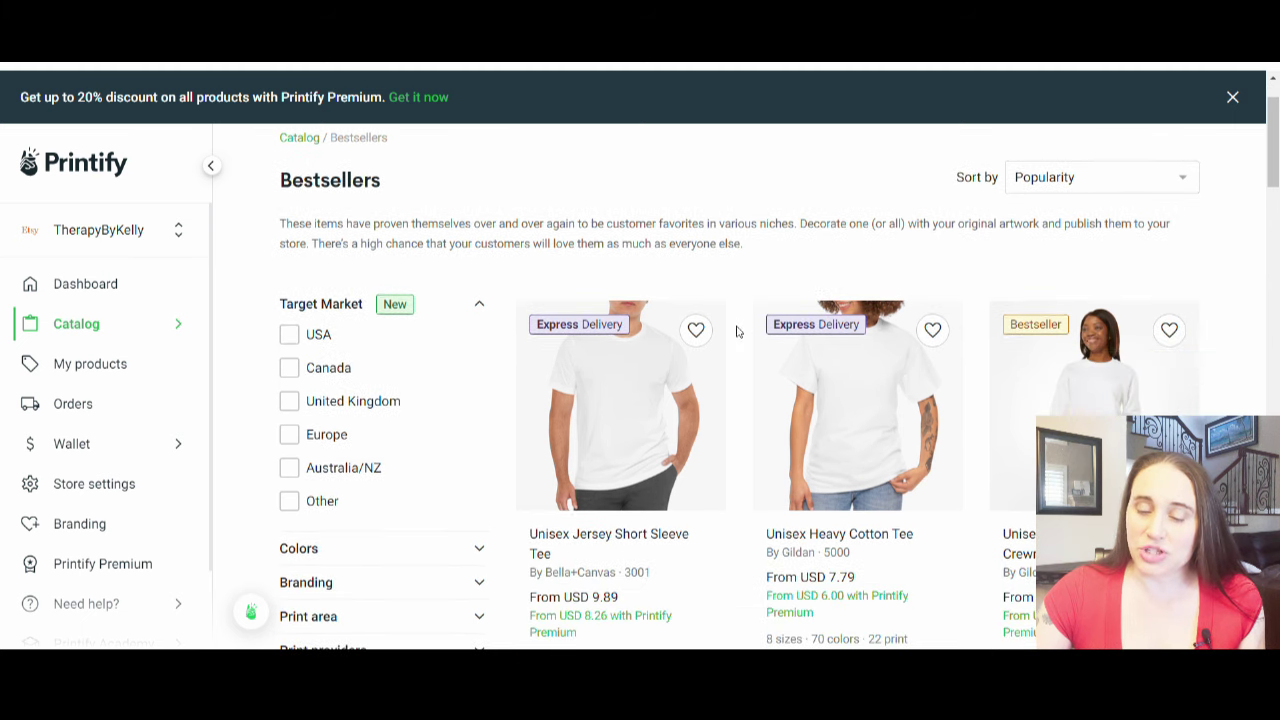
scroll(720, 325, "down", 5)
scroll(900, 289, "down", 2)
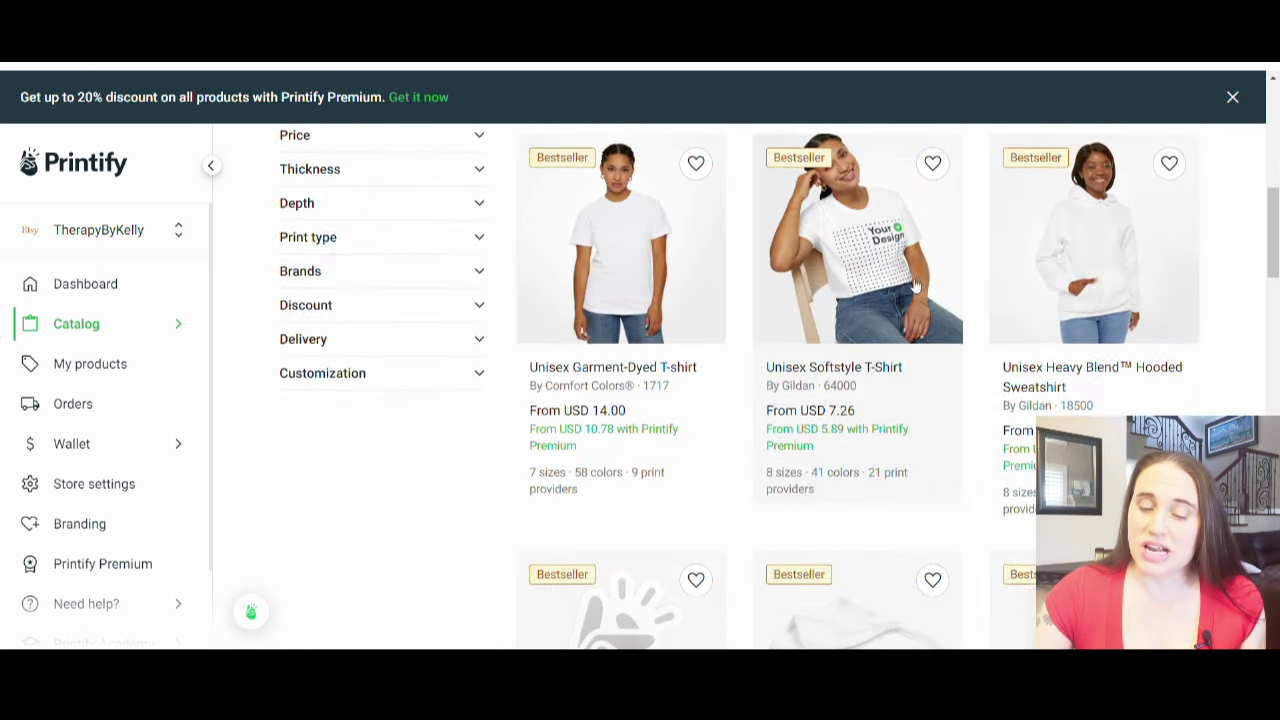
scroll(915, 287, "down", 2)
scroll(811, 280, "down", 2)
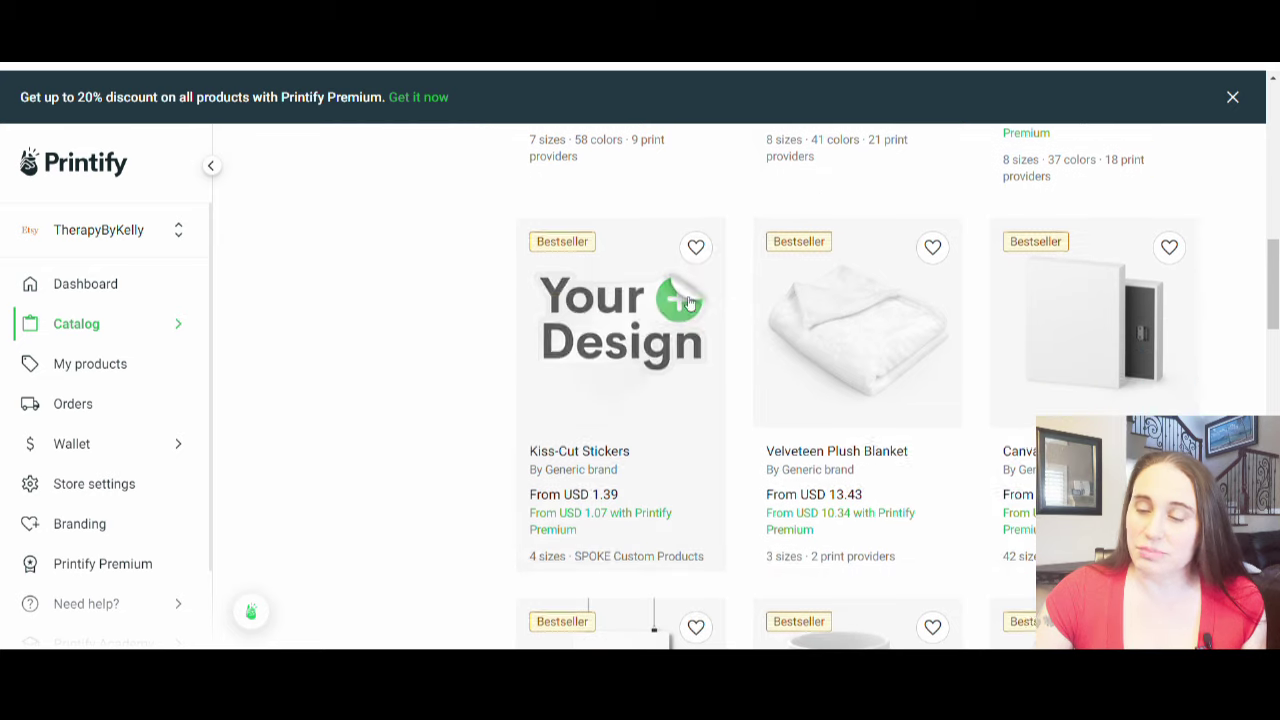
scroll(880, 290, "down", 3)
scroll(1000, 240, "up", 1)
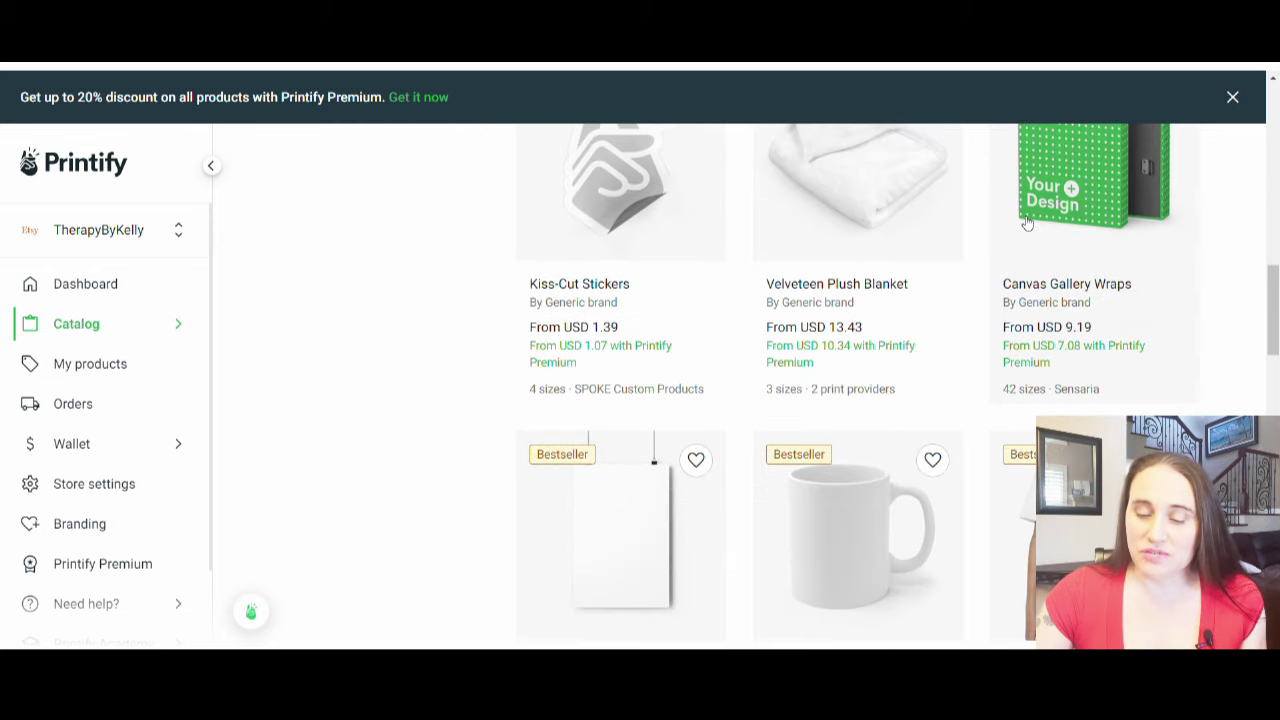
scroll(1111, 240, "down", 3)
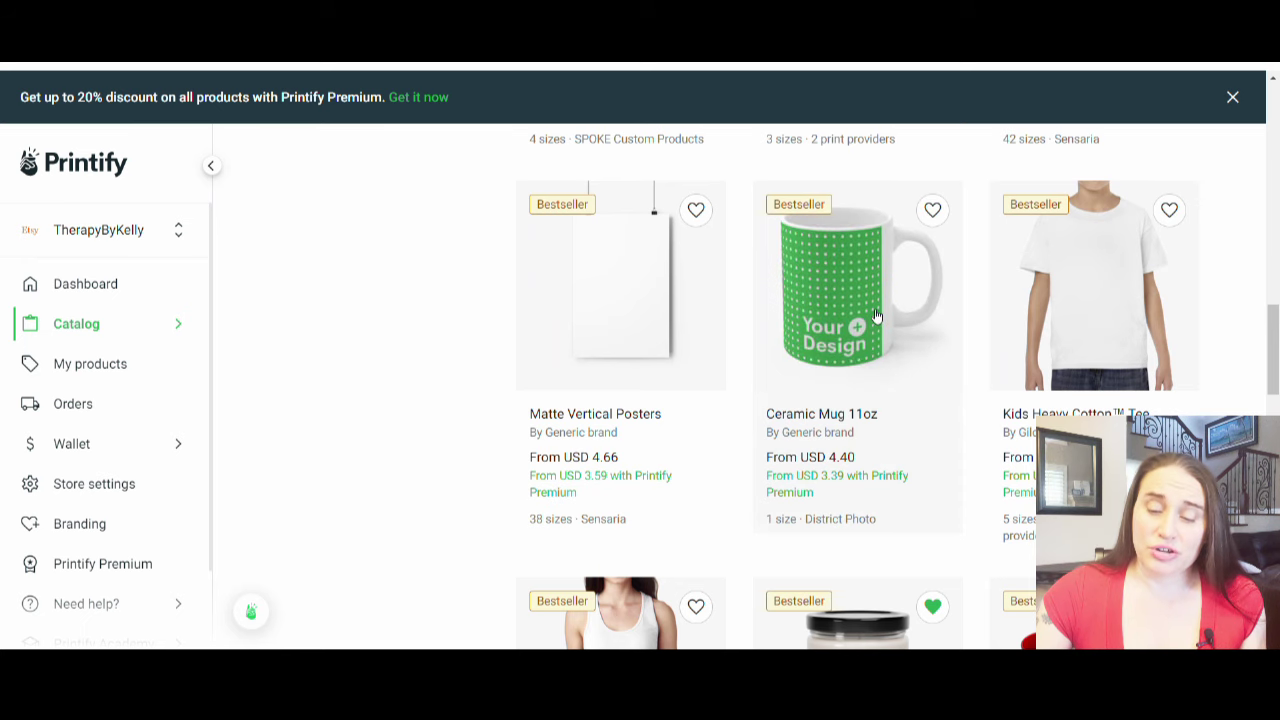
scroll(876, 316, "down", 1)
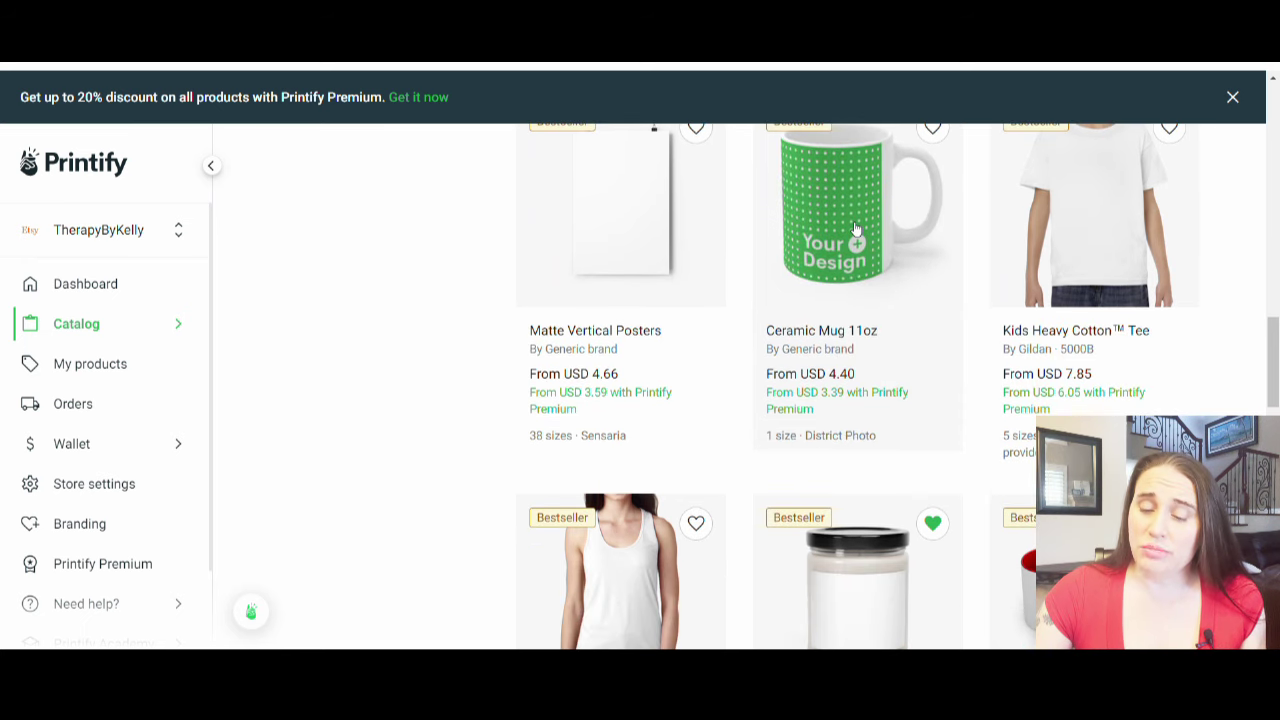
scroll(845, 229, "down", 3)
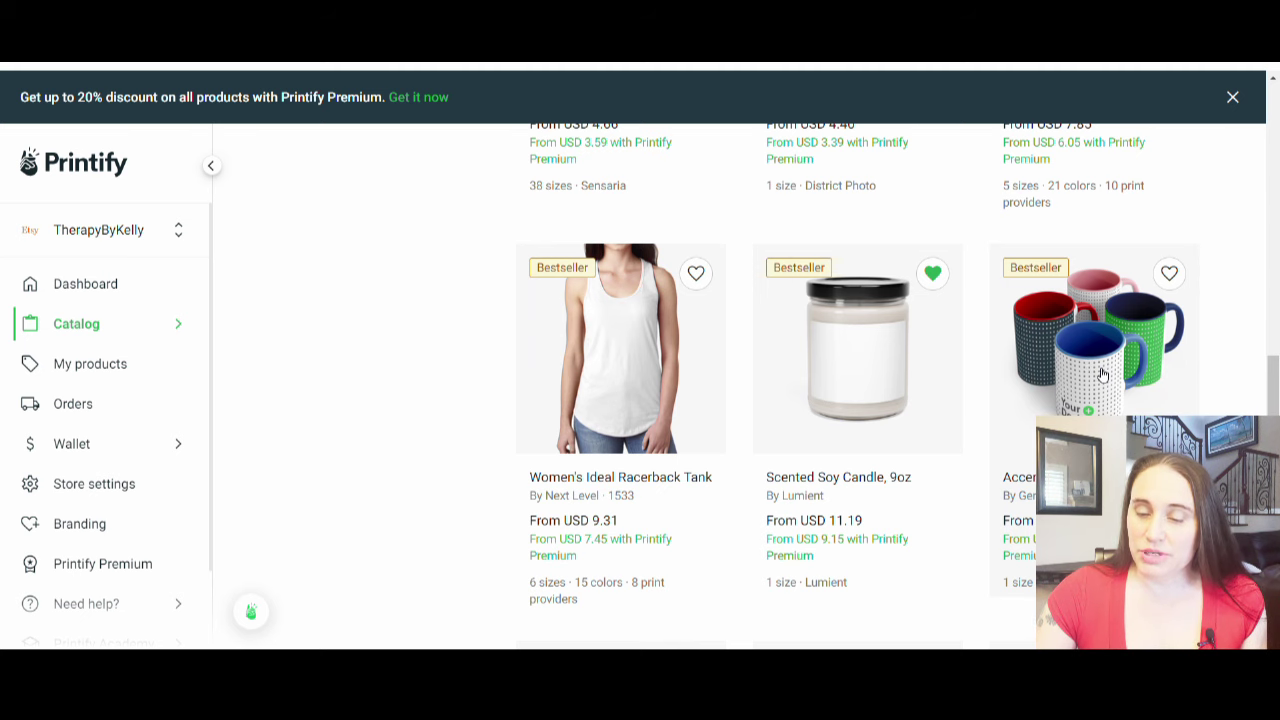
scroll(1100, 371, "down", 1)
scroll(1020, 345, "up", 3)
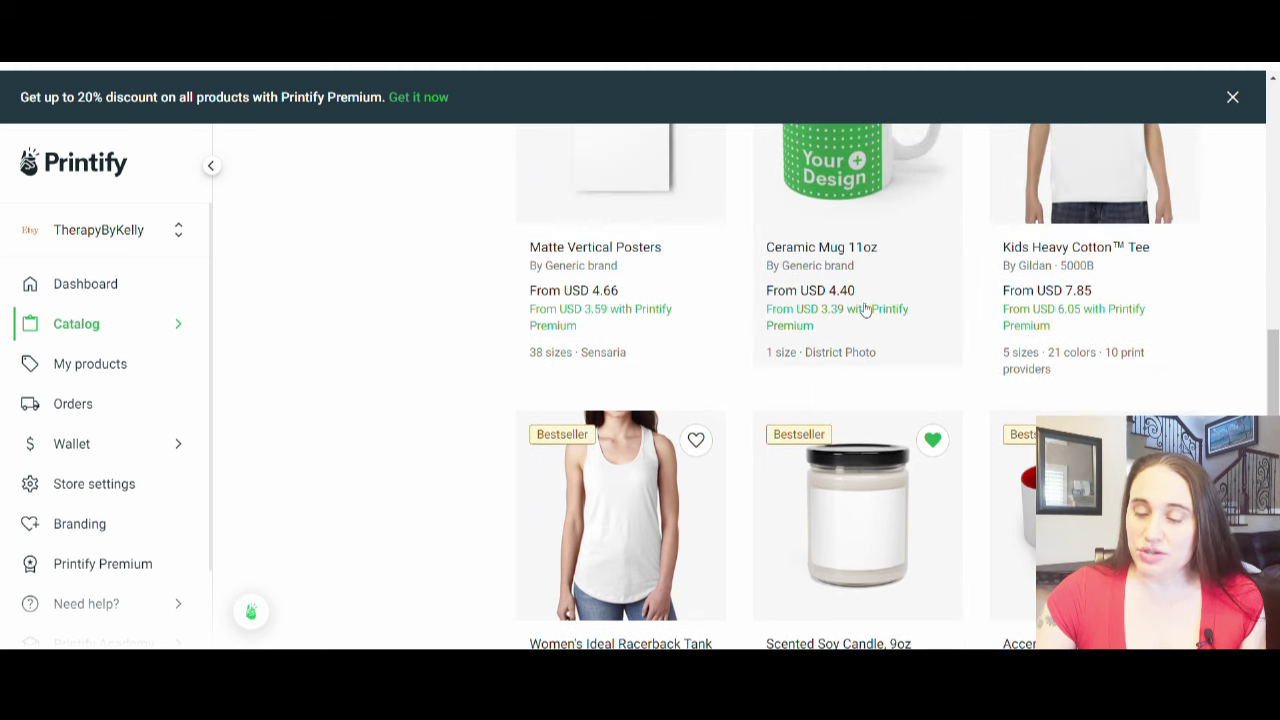
scroll(866, 306, "down", 2)
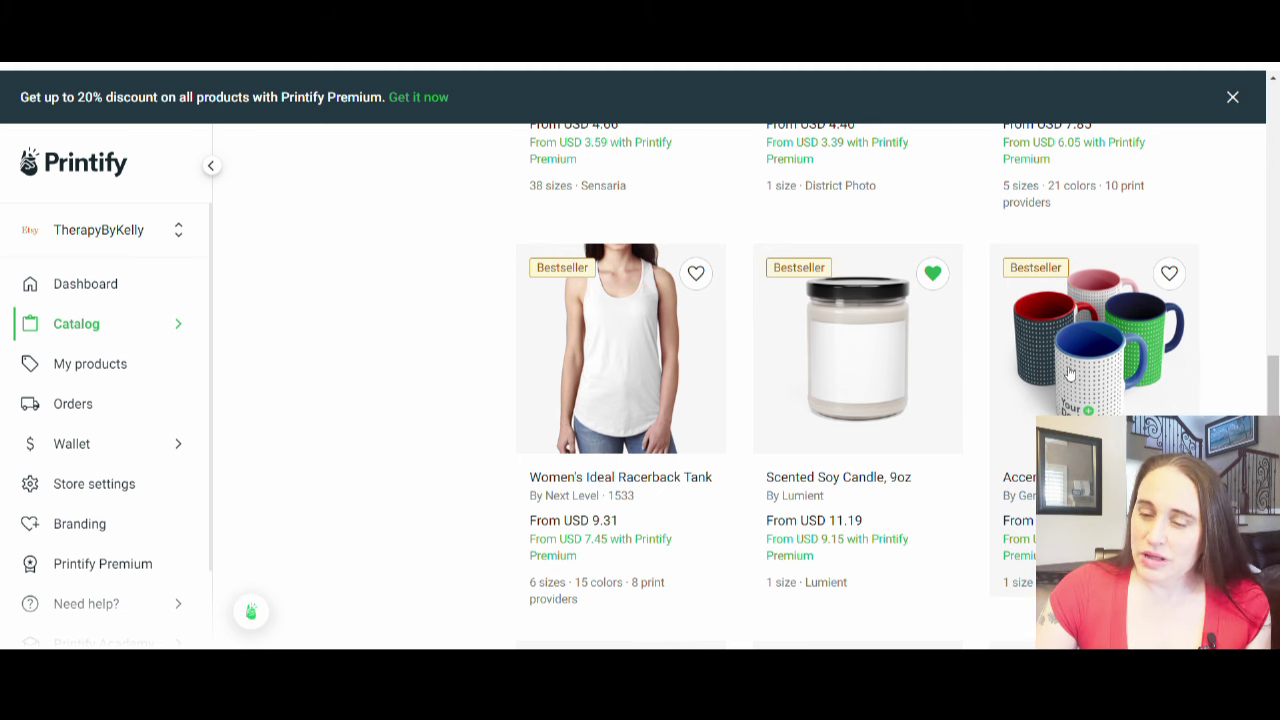
Open the Accent Coffee Mug, 11oz, review its available providers, and start designing it with District Photo.
left_click(1068, 370)
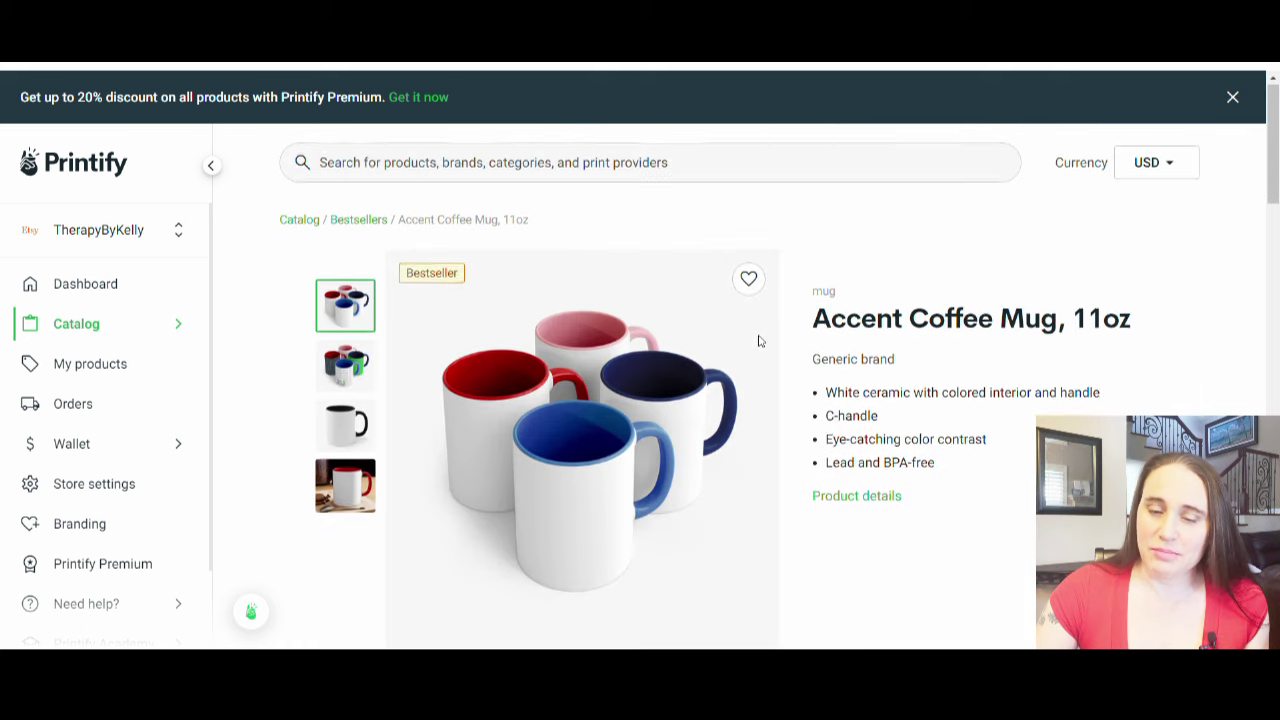
scroll(652, 312, "down", 2)
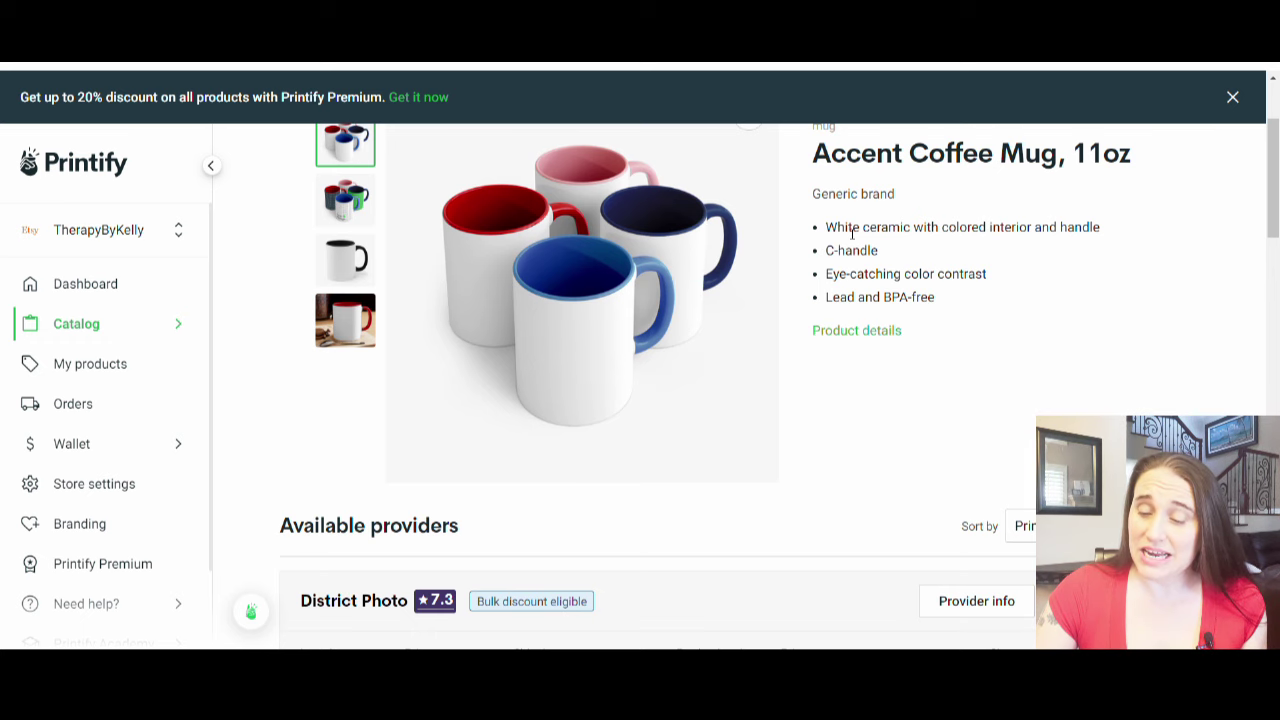
scroll(1008, 244, "down", 1)
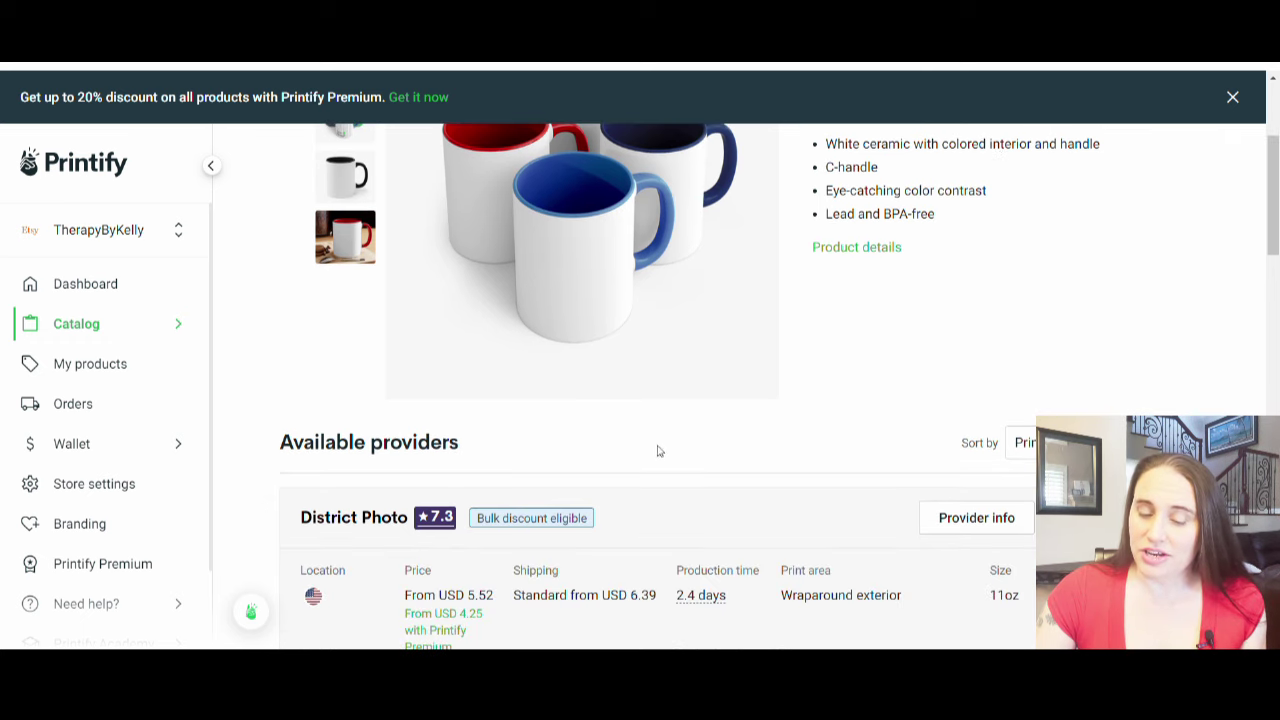
scroll(601, 516, "down", 1)
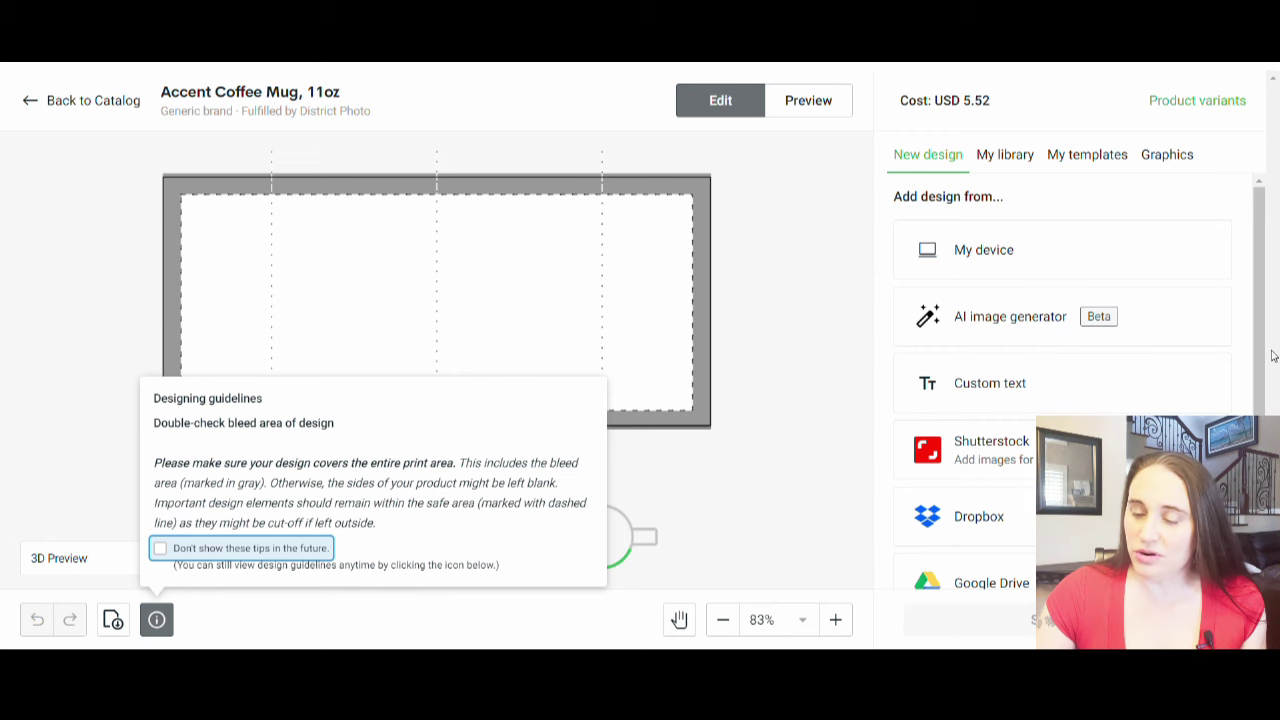
Check the mug's print file requirements, including the print area size.
left_click_drag(1264, 358, 1200, 600)
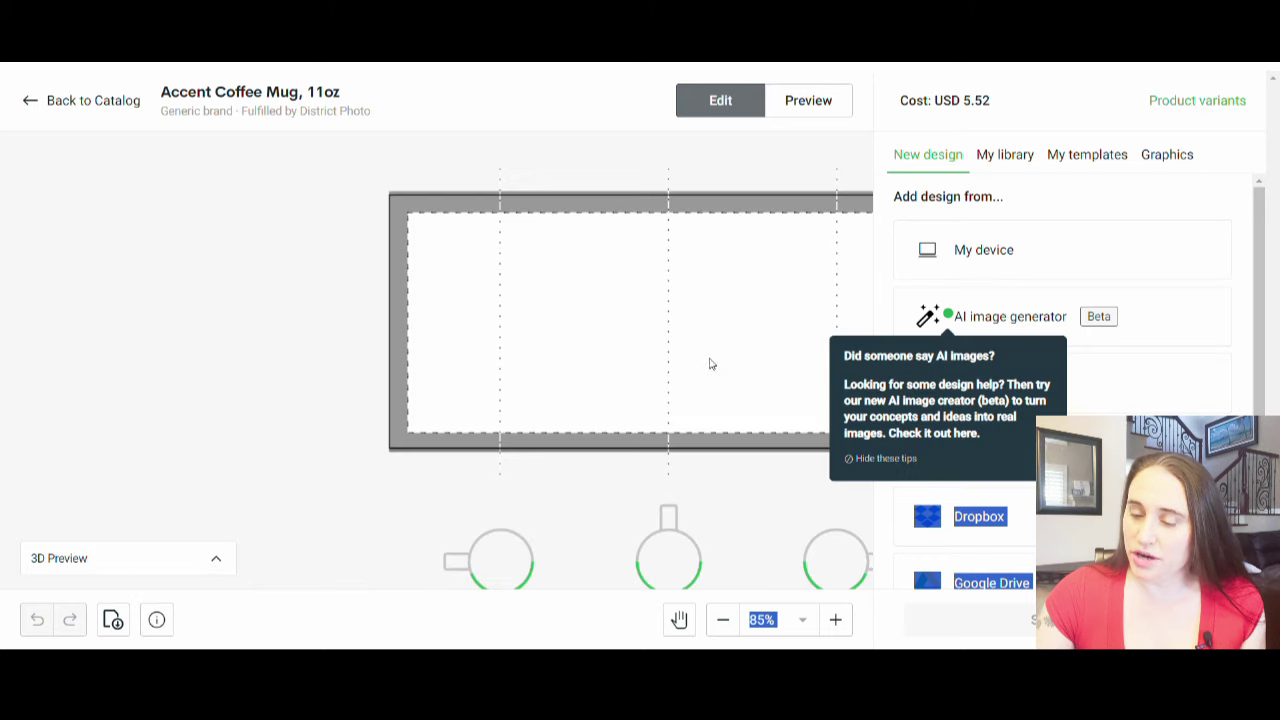
left_click_drag(1250, 280, 1255, 337)
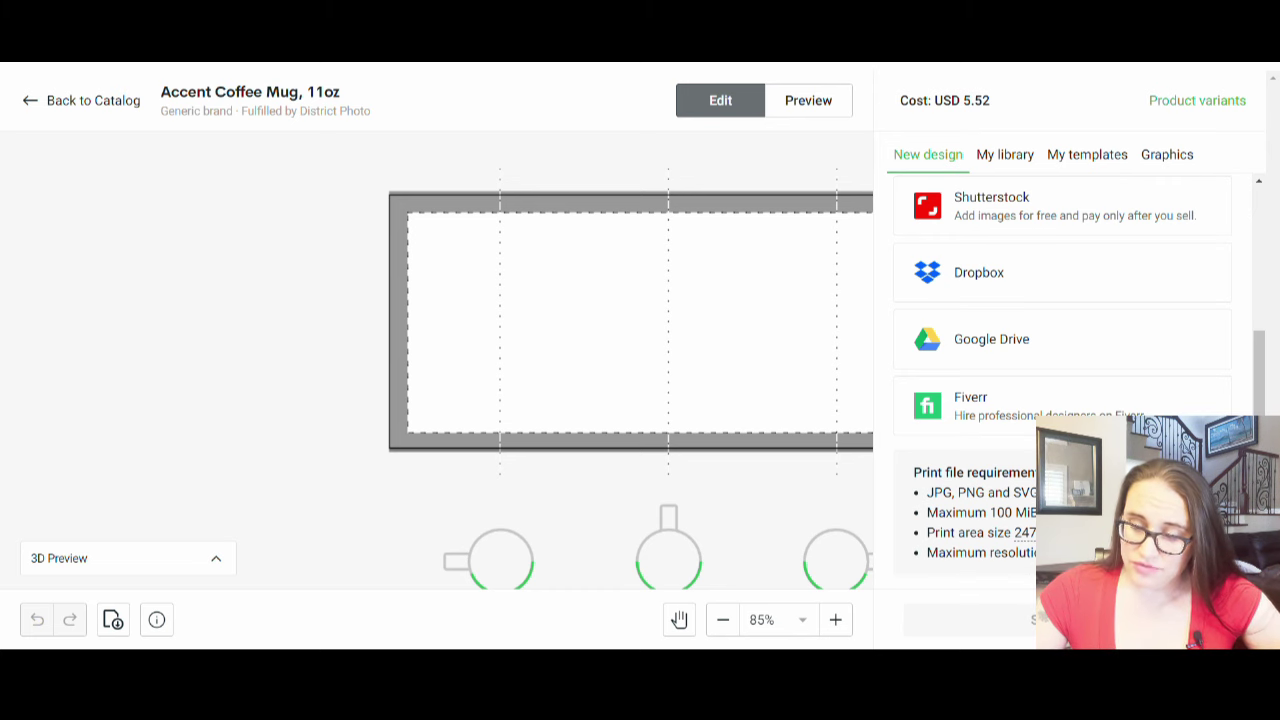
mouse_move(1026, 542)
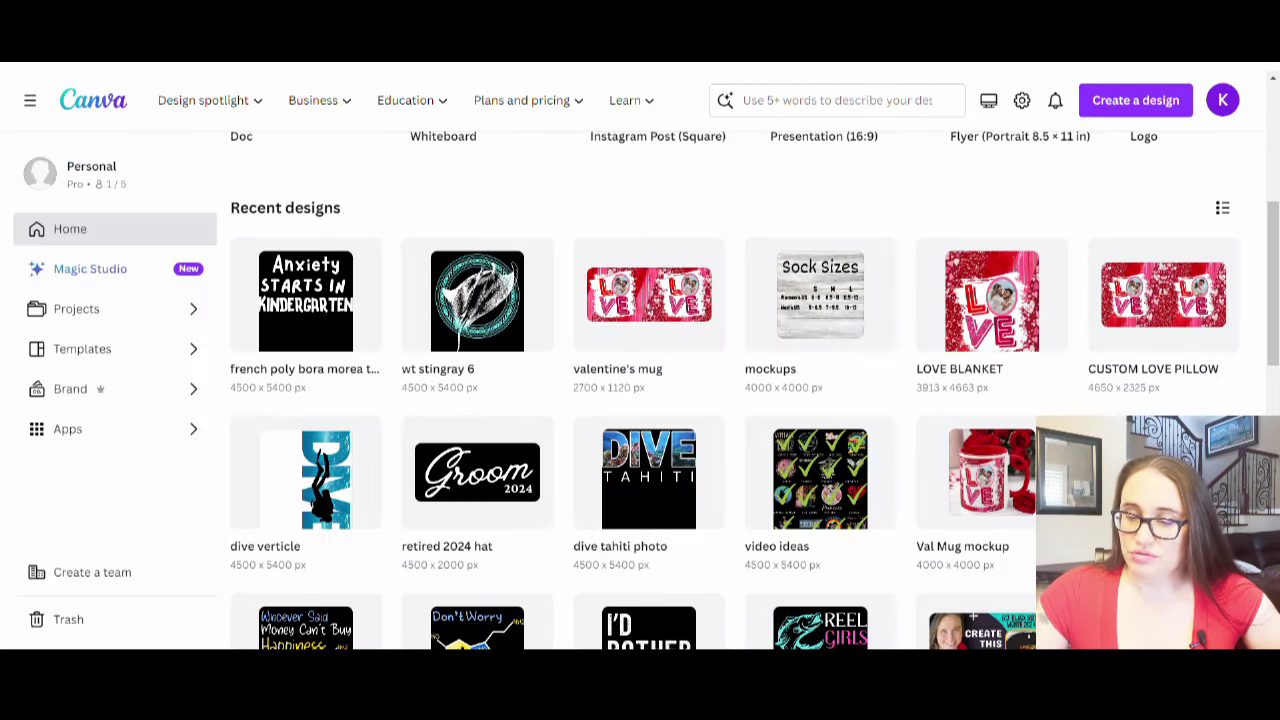
Switch to Canva and create a new custom-size design of 2475 × 1155 px.
scroll(860, 290, "up", 5)
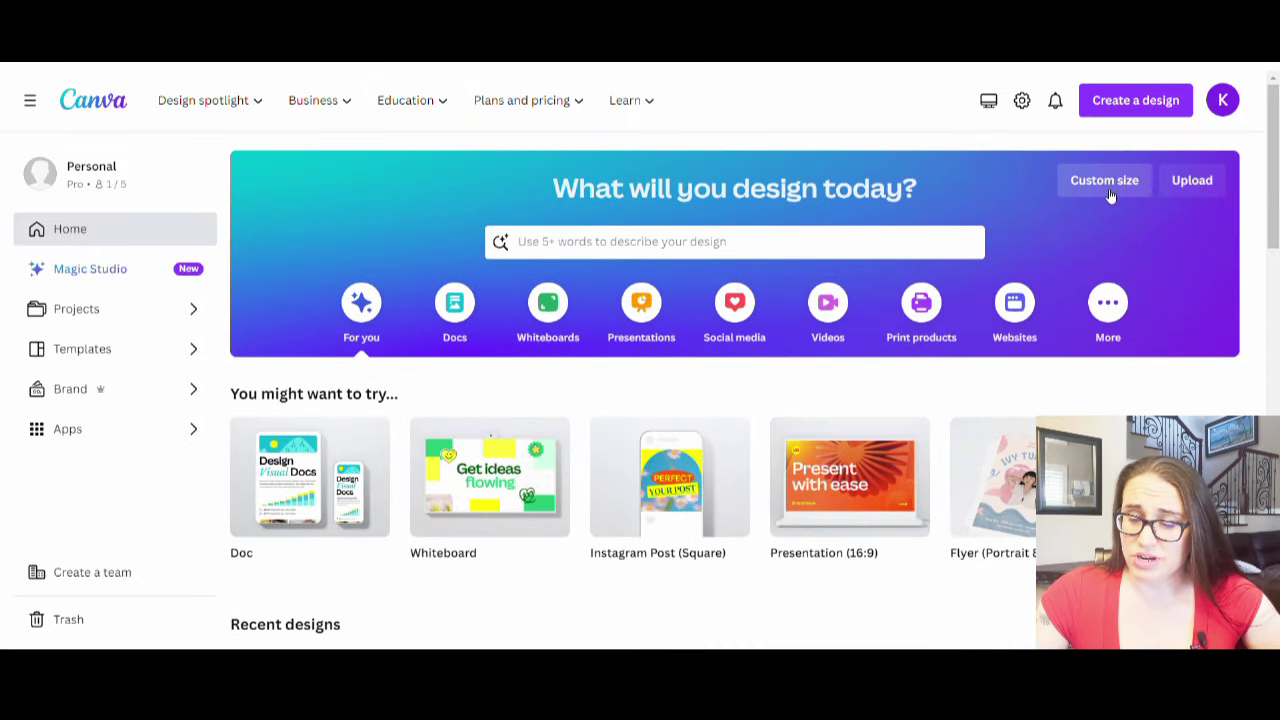
left_click(1104, 183)
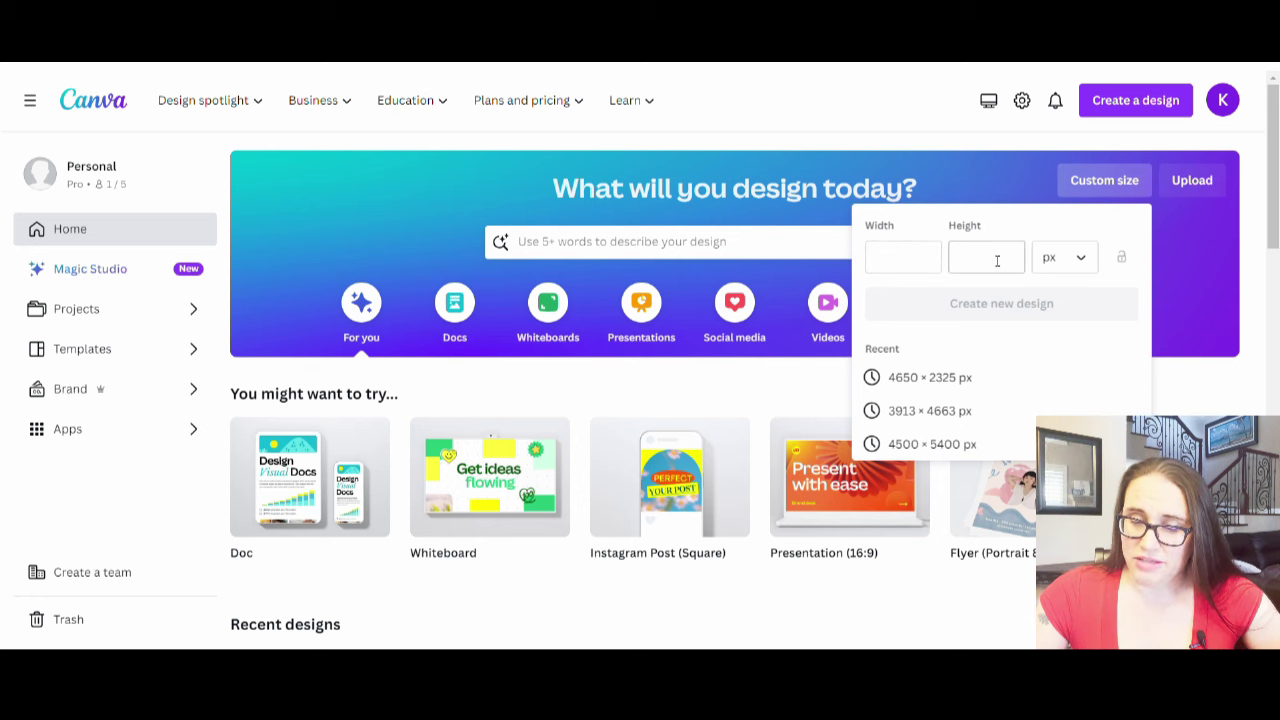
left_click(919, 263)
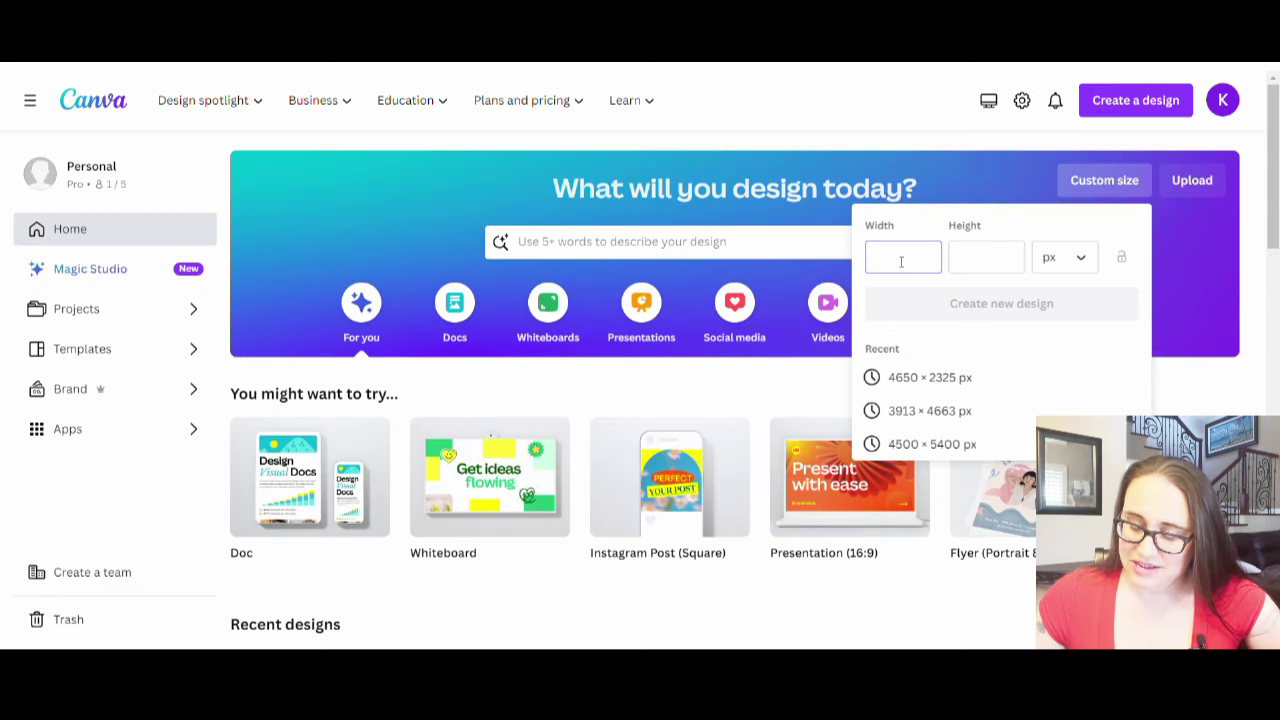
type("2475")
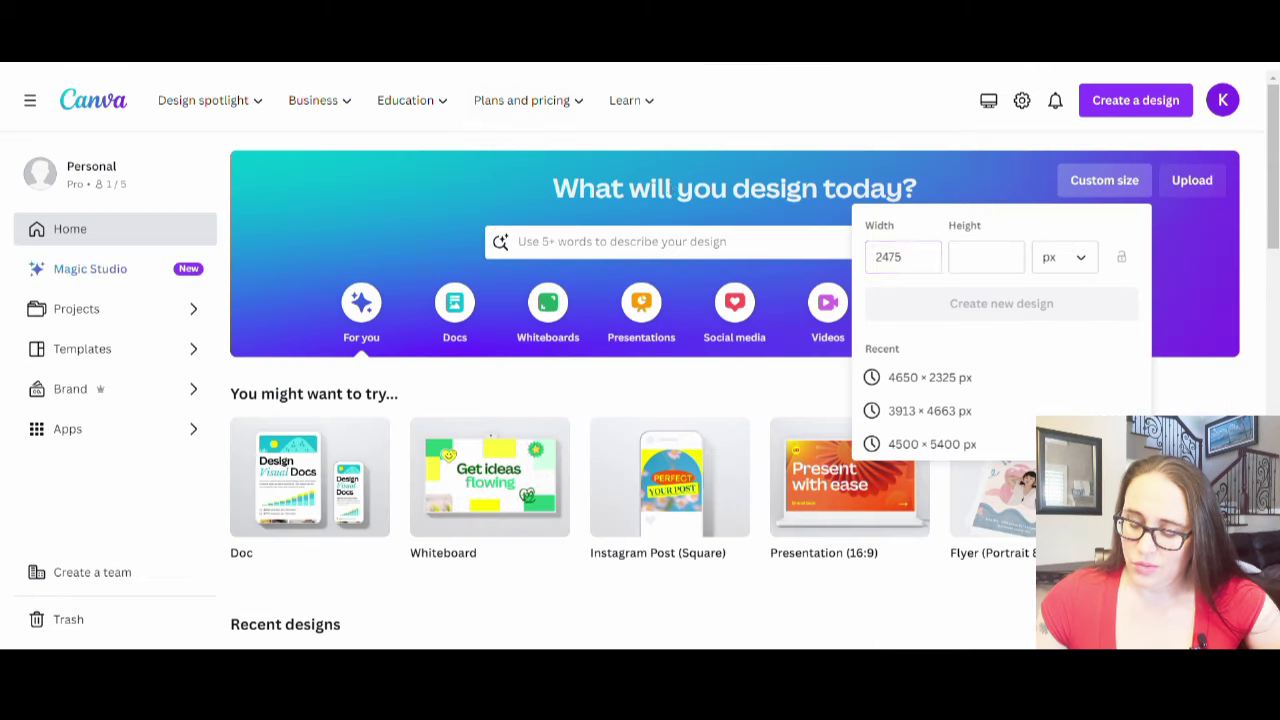
left_click(966, 252)
type("1155")
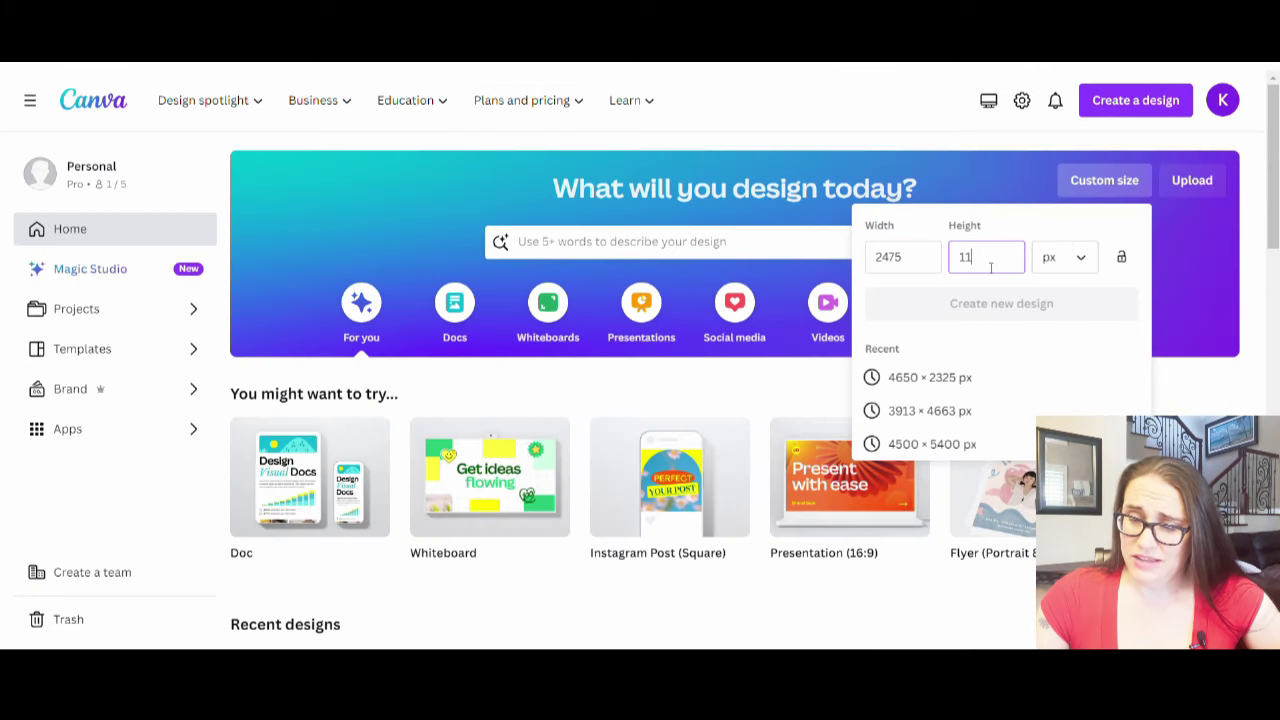
left_click(1002, 304)
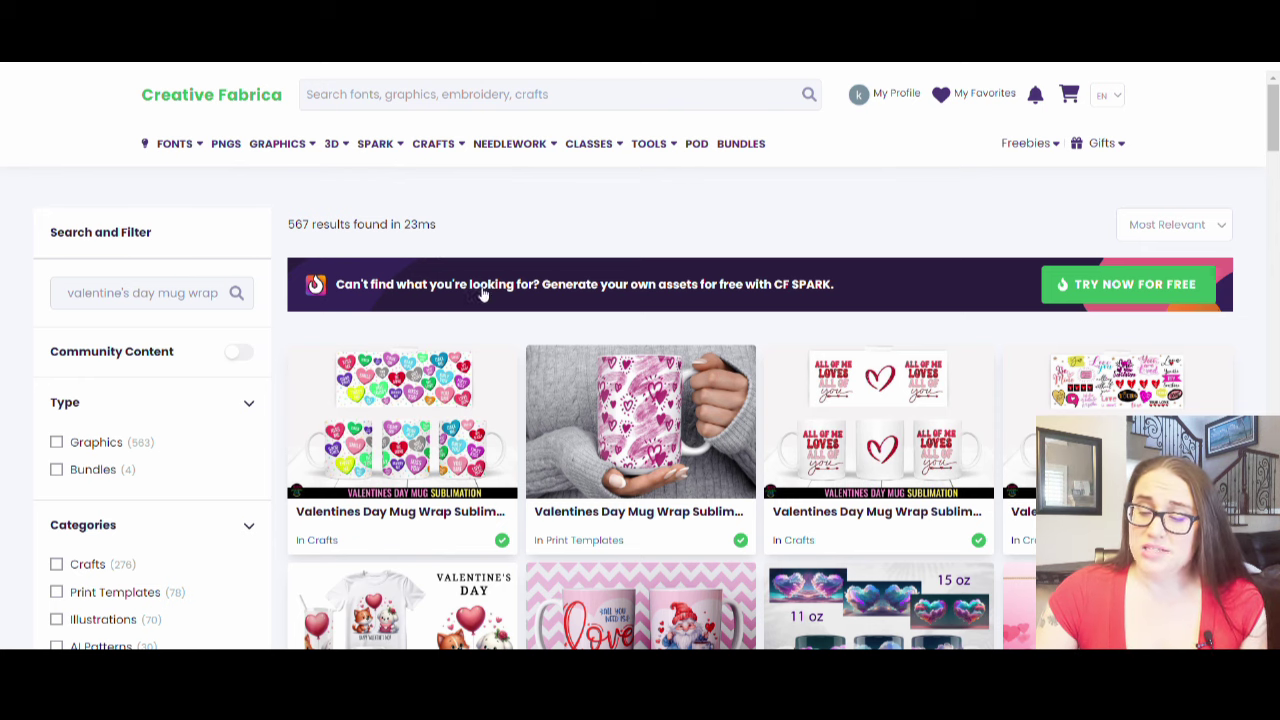
Browse the valentine's day mug wrap results on Creative Fabrica and open the 11 OZ mug wrap with the LOVE gnome design.
scroll(612, 420, "down", 1)
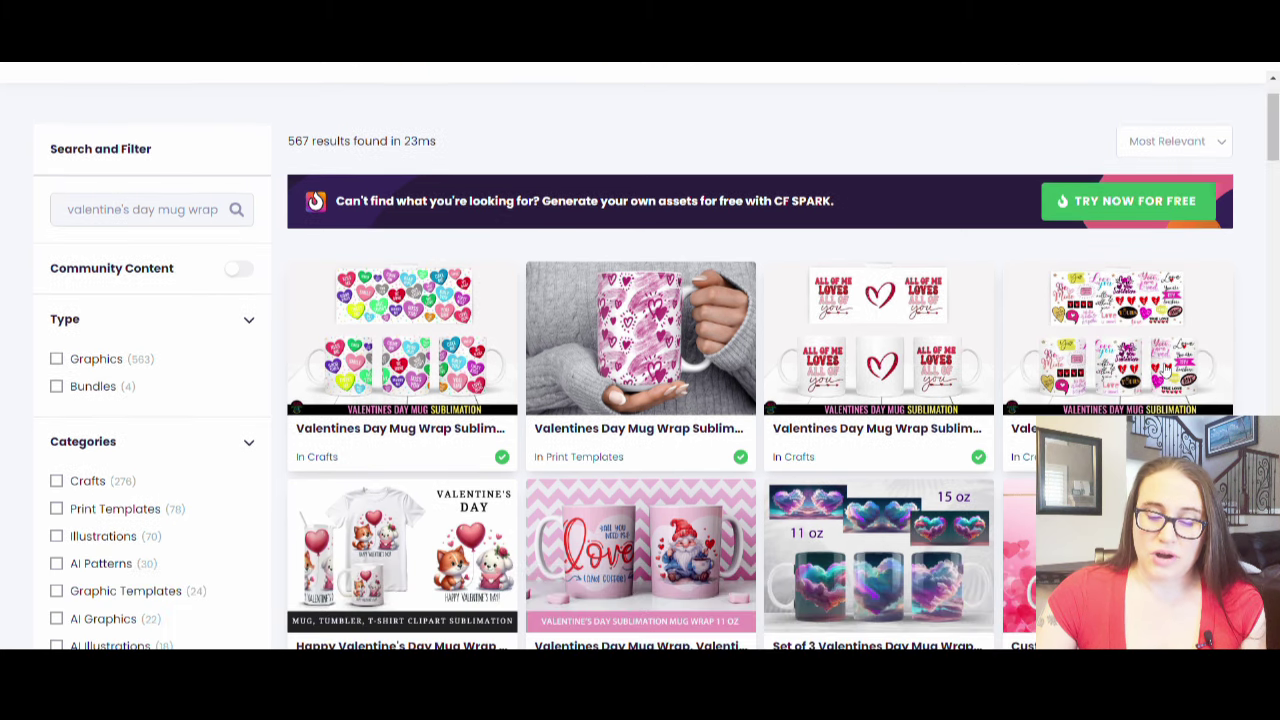
scroll(485, 380, "down", 2)
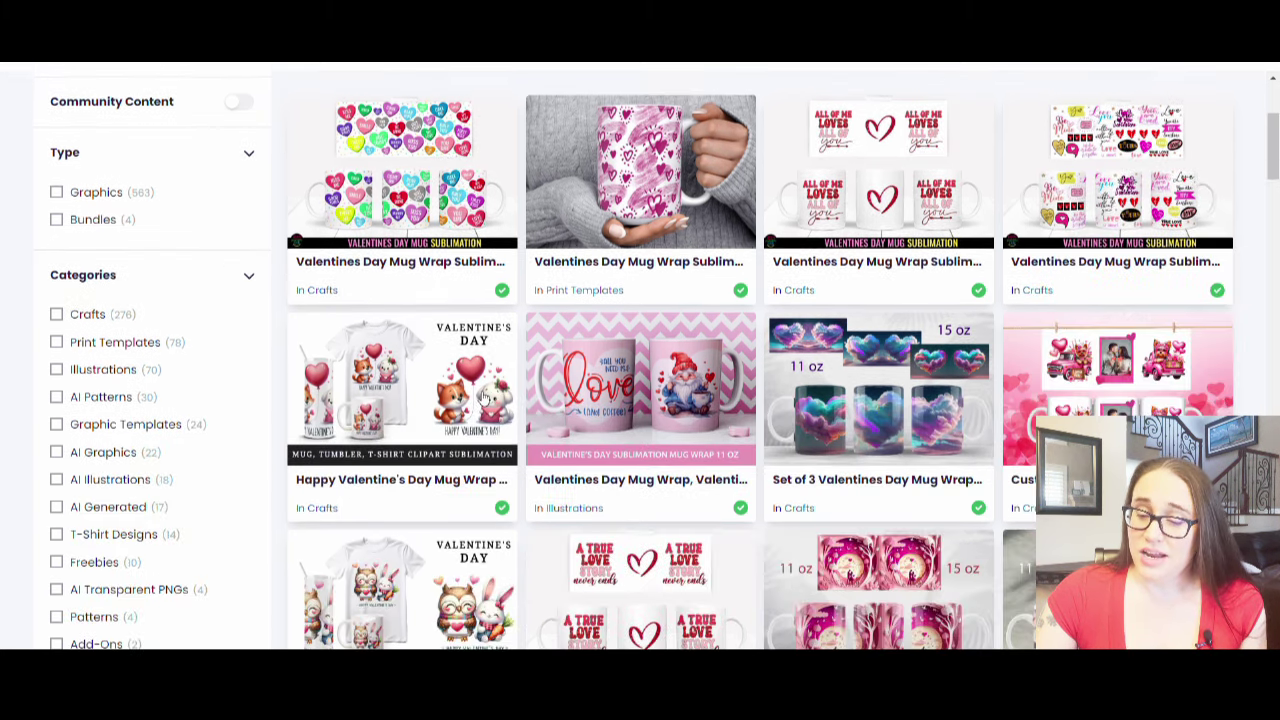
scroll(816, 394, "down", 1)
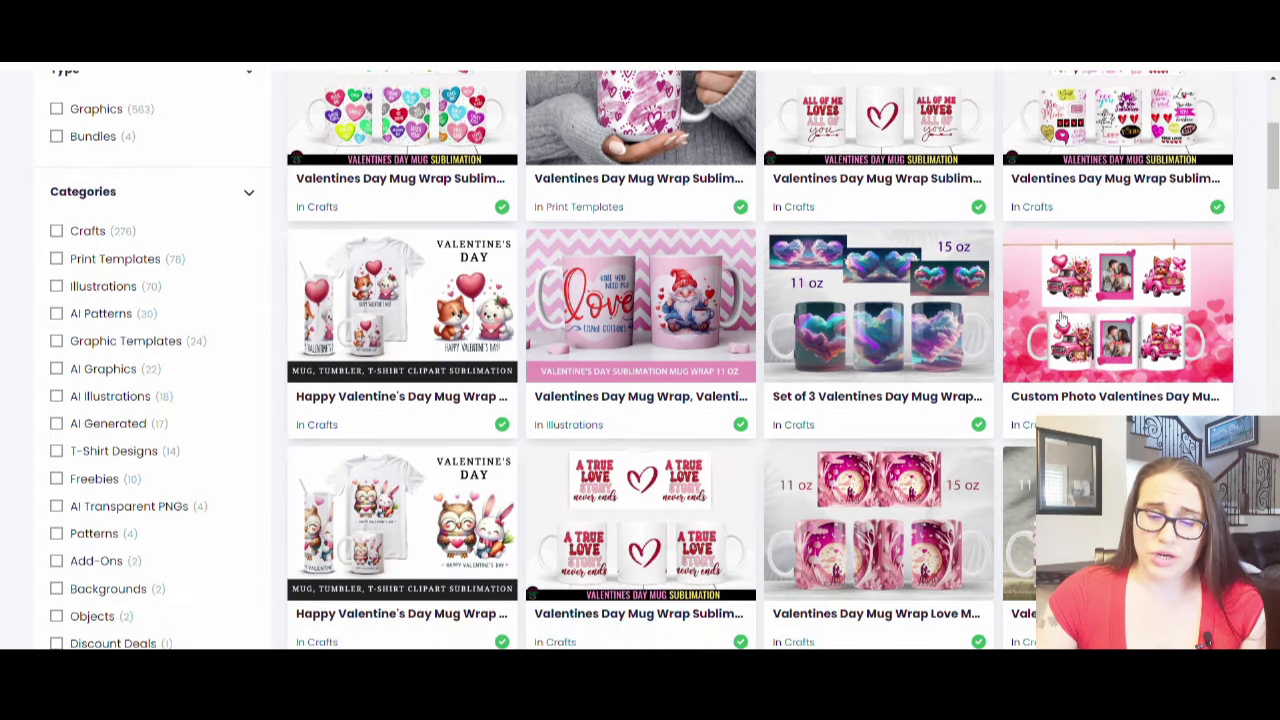
scroll(900, 290, "down", 1)
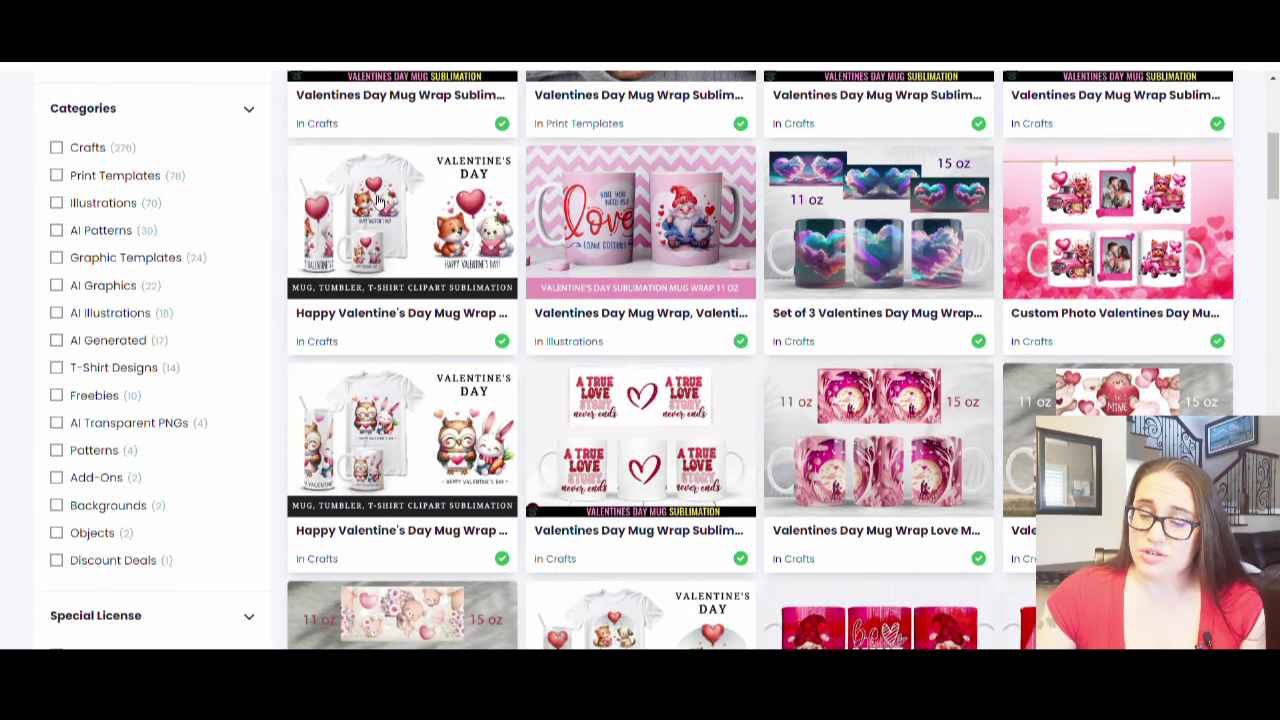
scroll(380, 205, "down", 2)
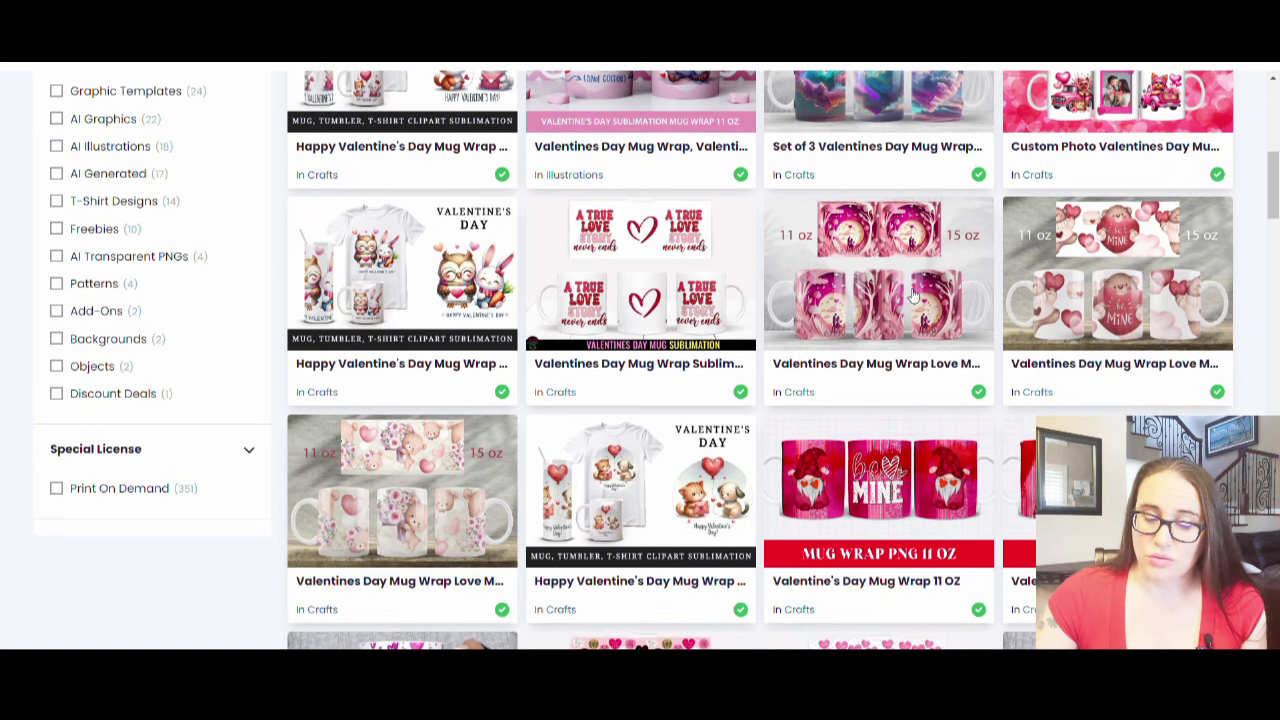
scroll(888, 255, "down", 1)
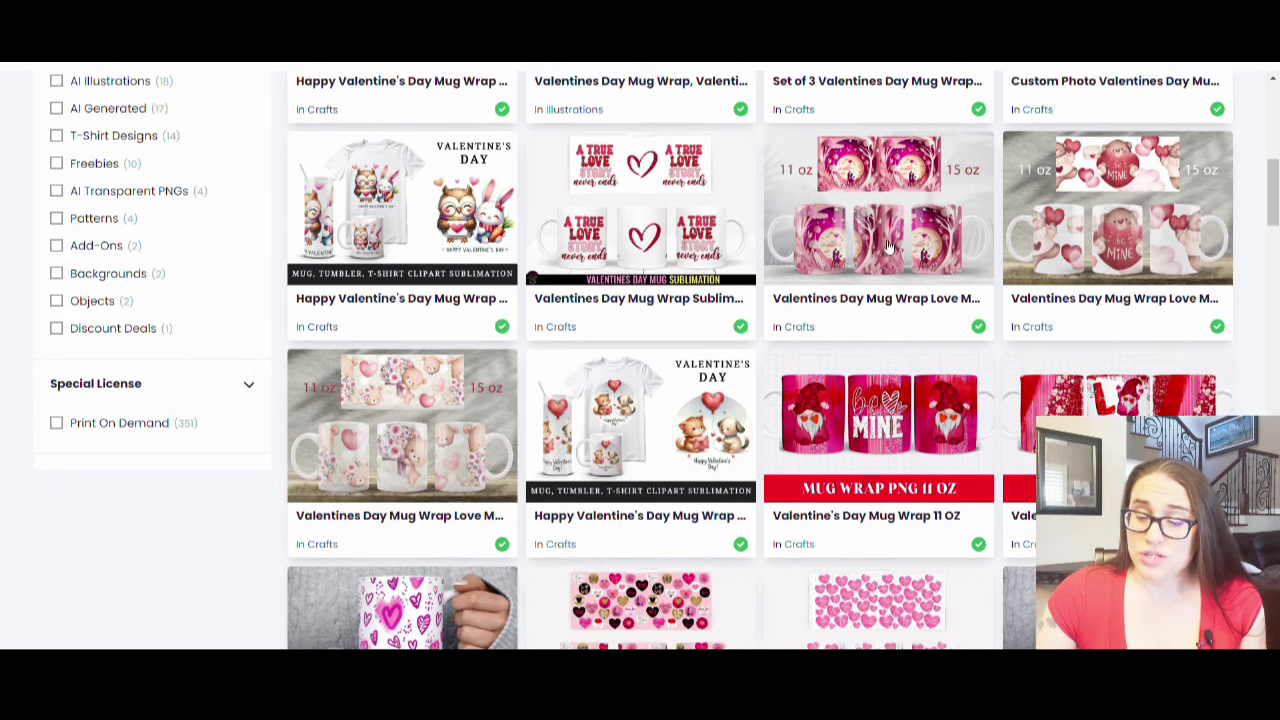
scroll(627, 298, "down", 1)
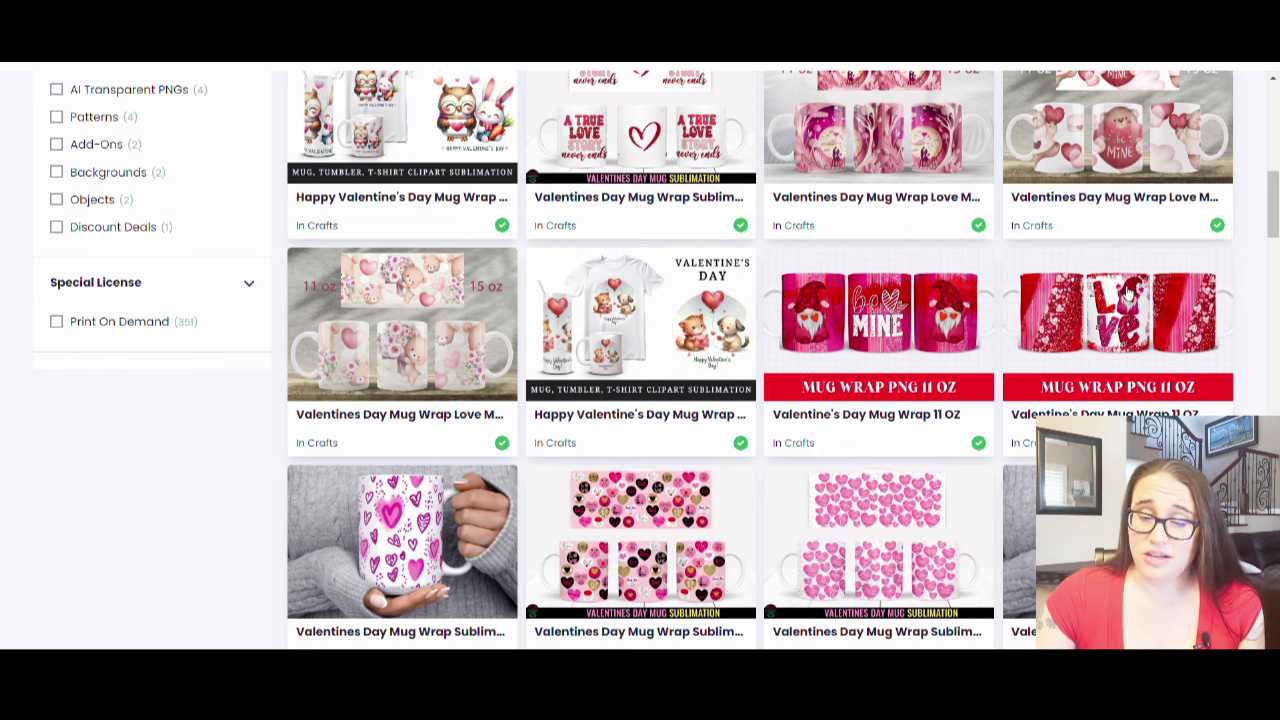
left_click(1135, 320)
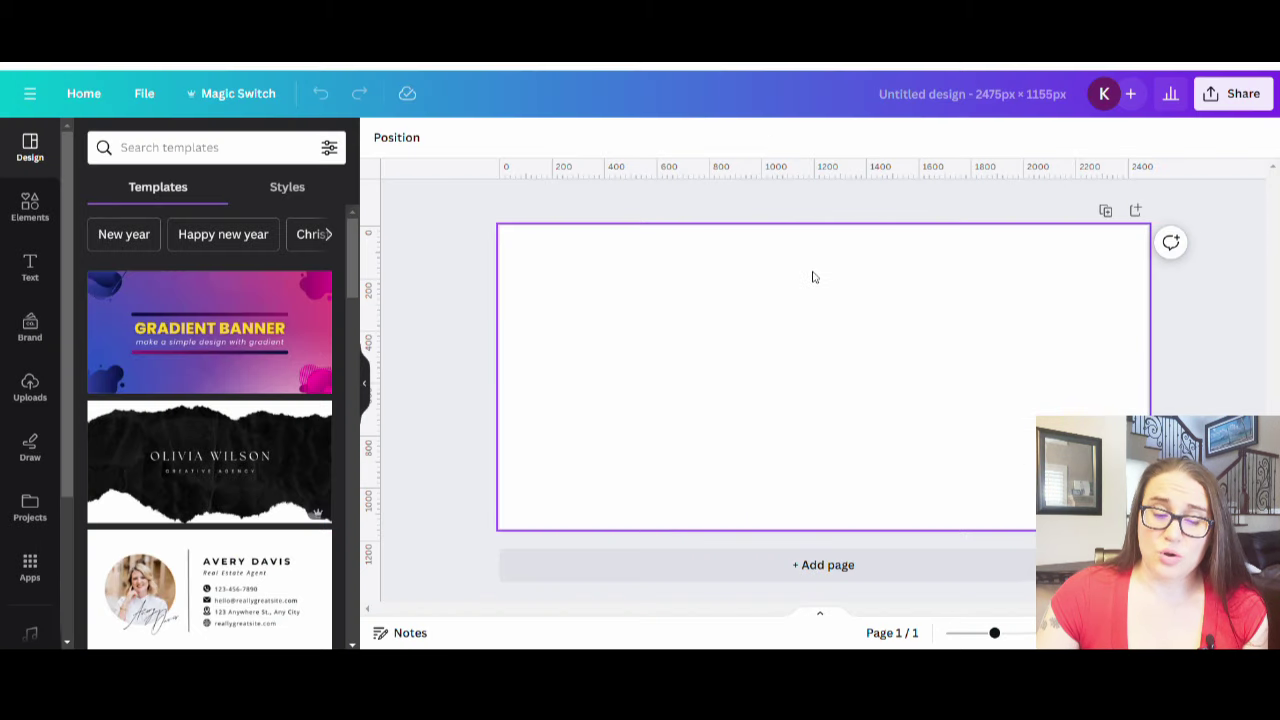
Add the uploaded LOVE gnome wrap image to the blank Canva design and enlarge it from the page's top-left corner to cover the whole page.
left_click(30, 381)
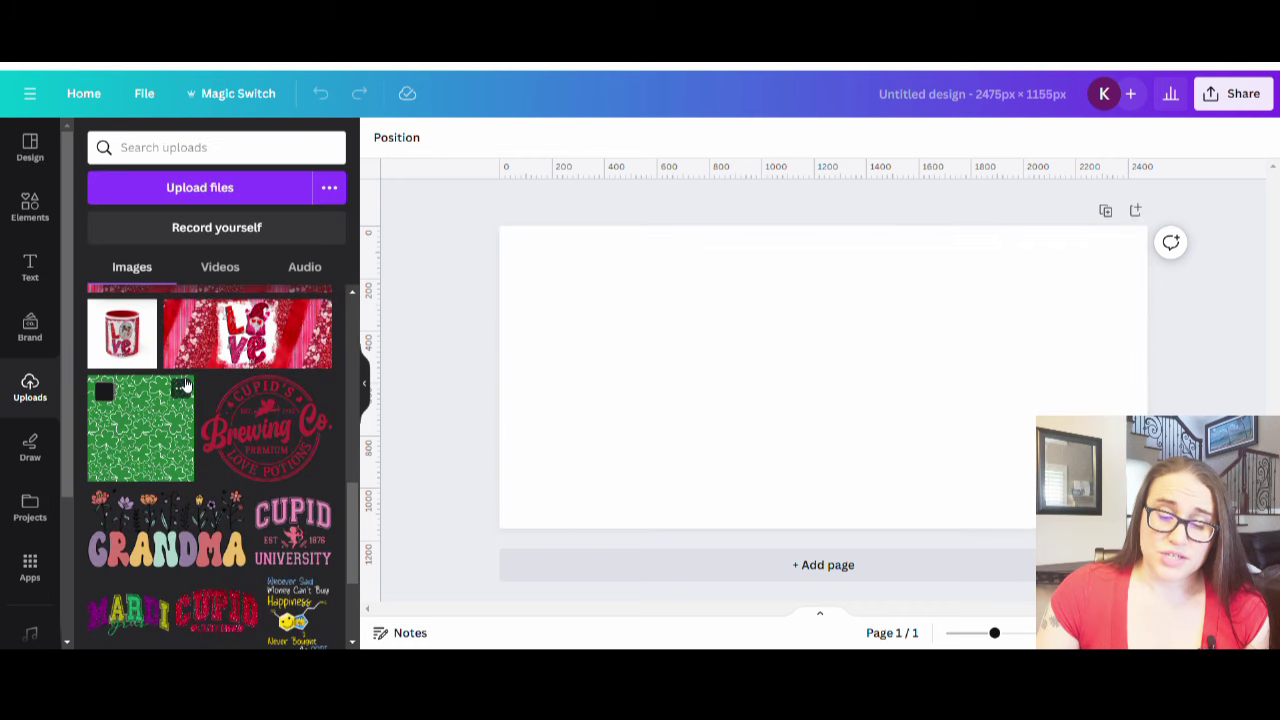
left_click(245, 335)
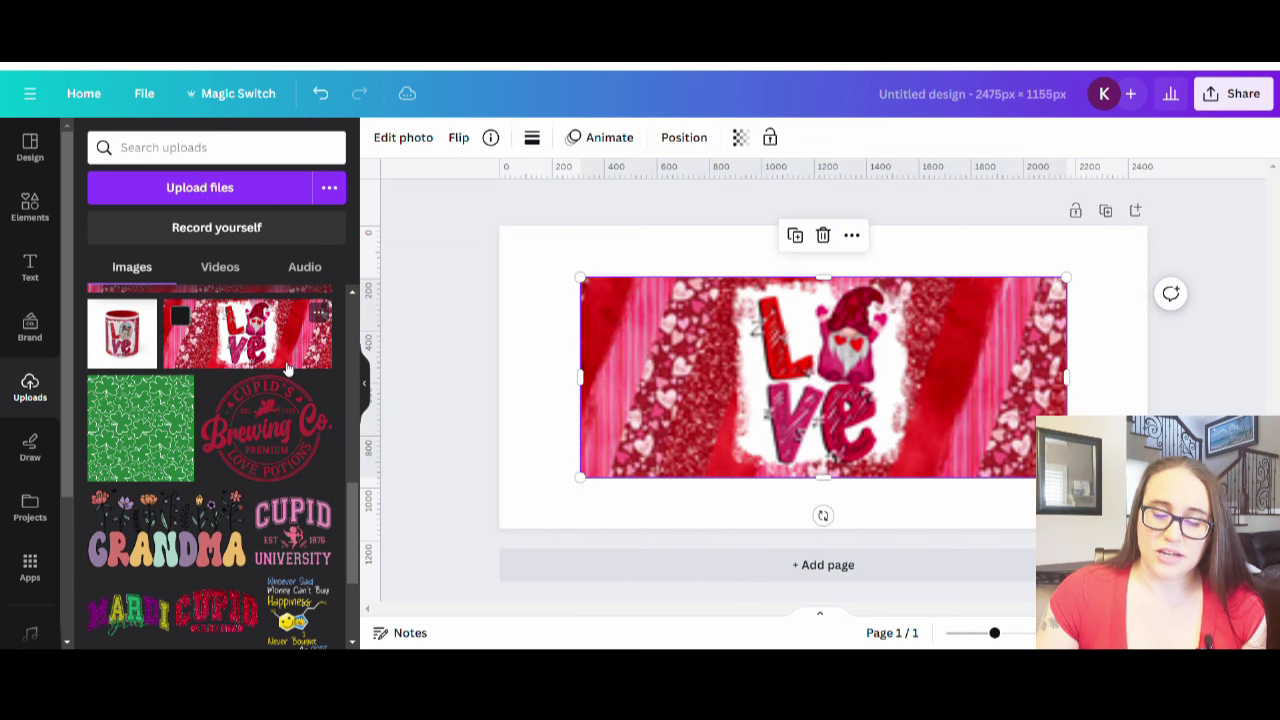
left_click(364, 390)
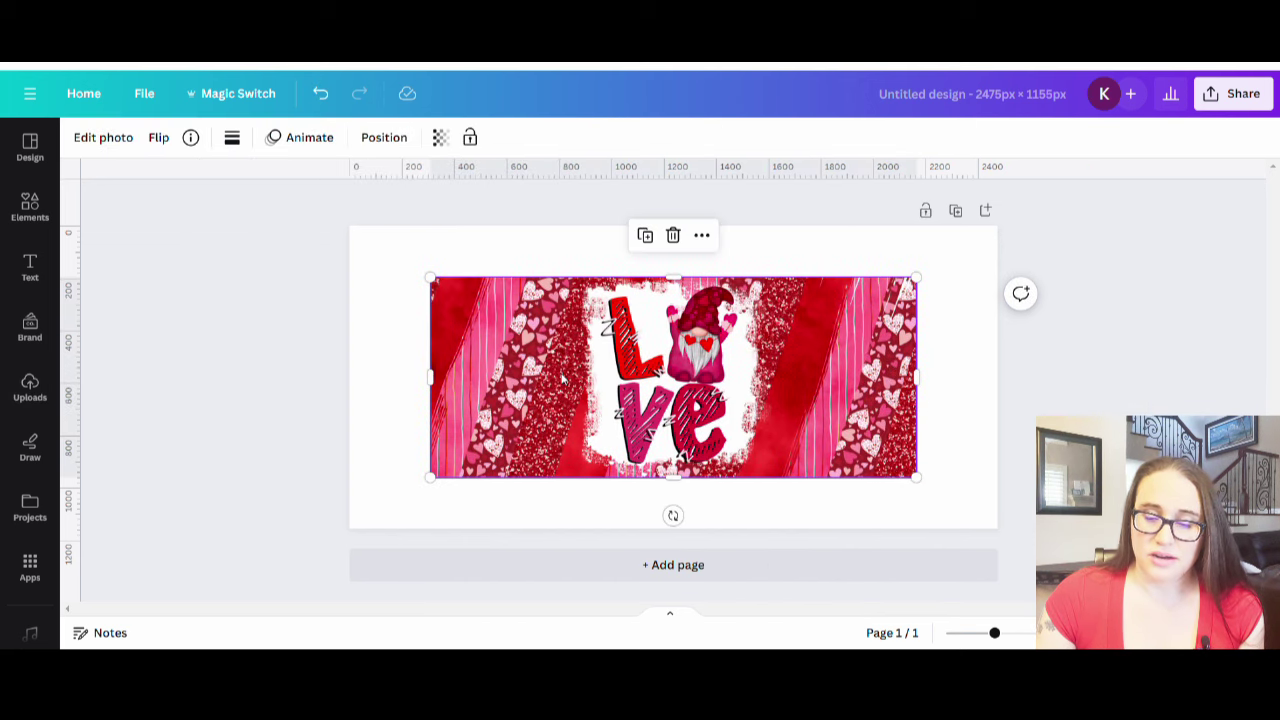
left_click_drag(562, 378, 481, 327)
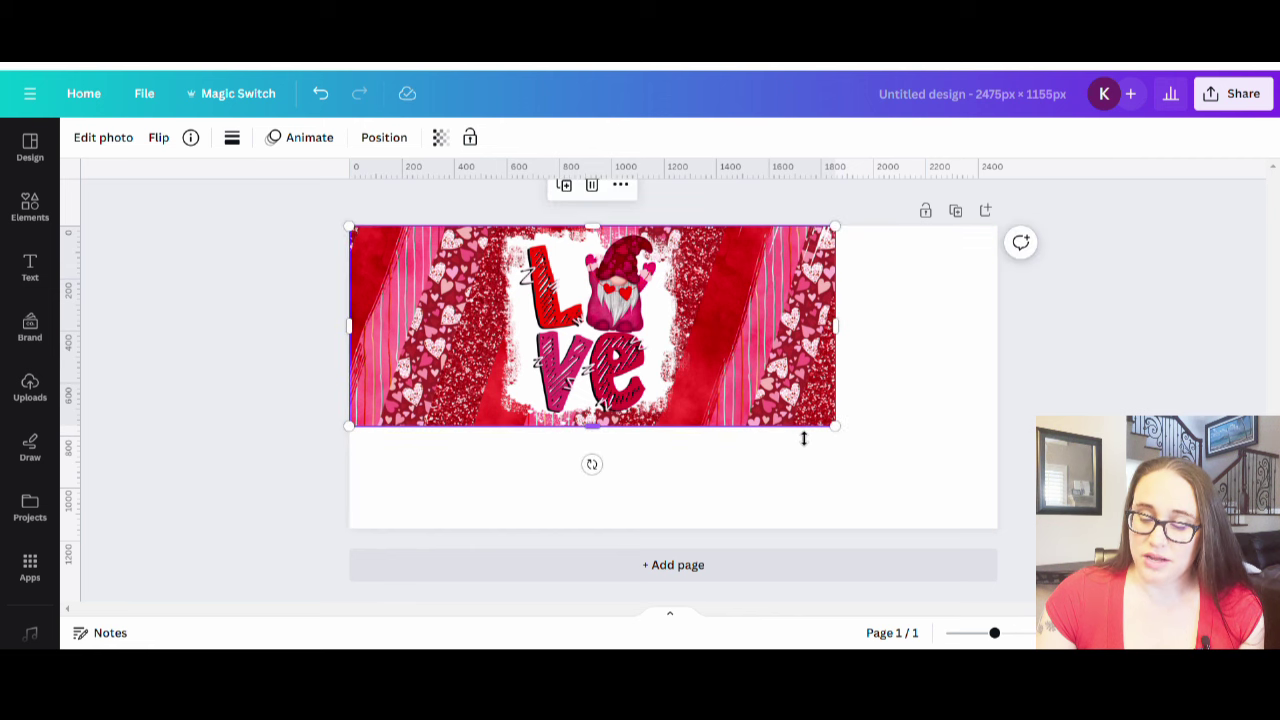
left_click_drag(835, 426, 1084, 528)
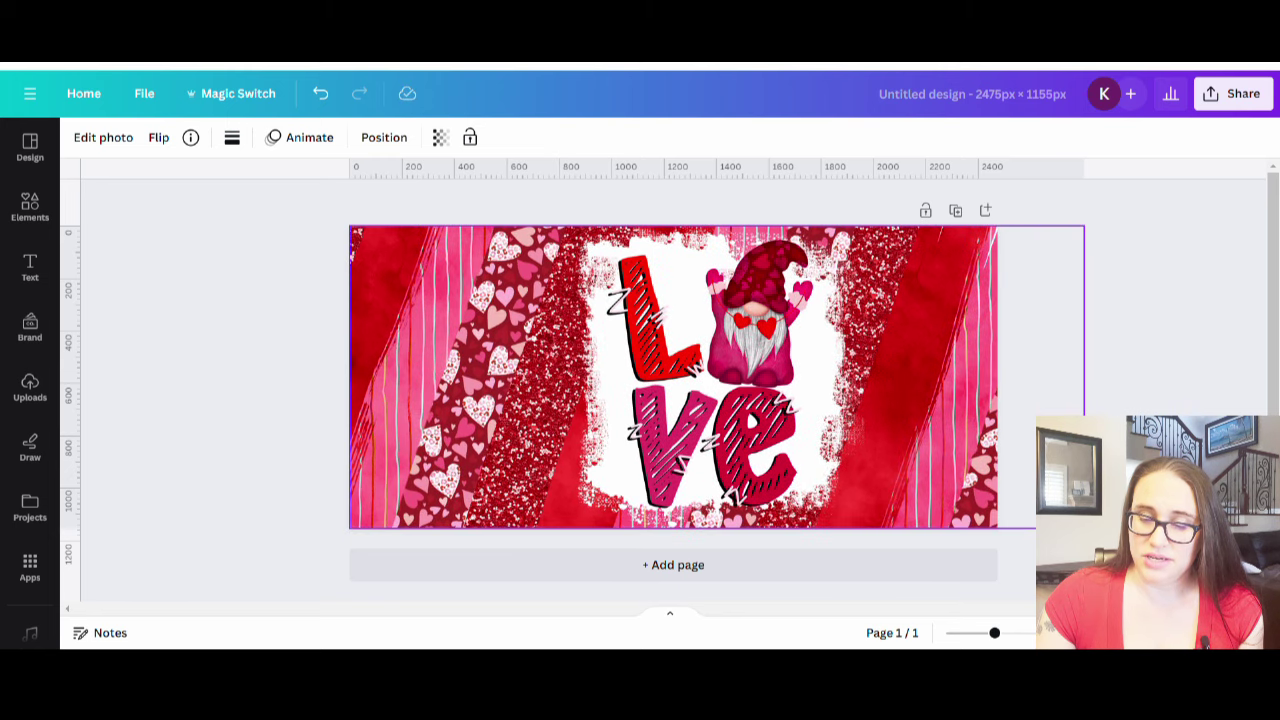
Center the LOVE gnome wrap image horizontally on the page and duplicate the page.
left_click_drag(906, 505, 856, 500)
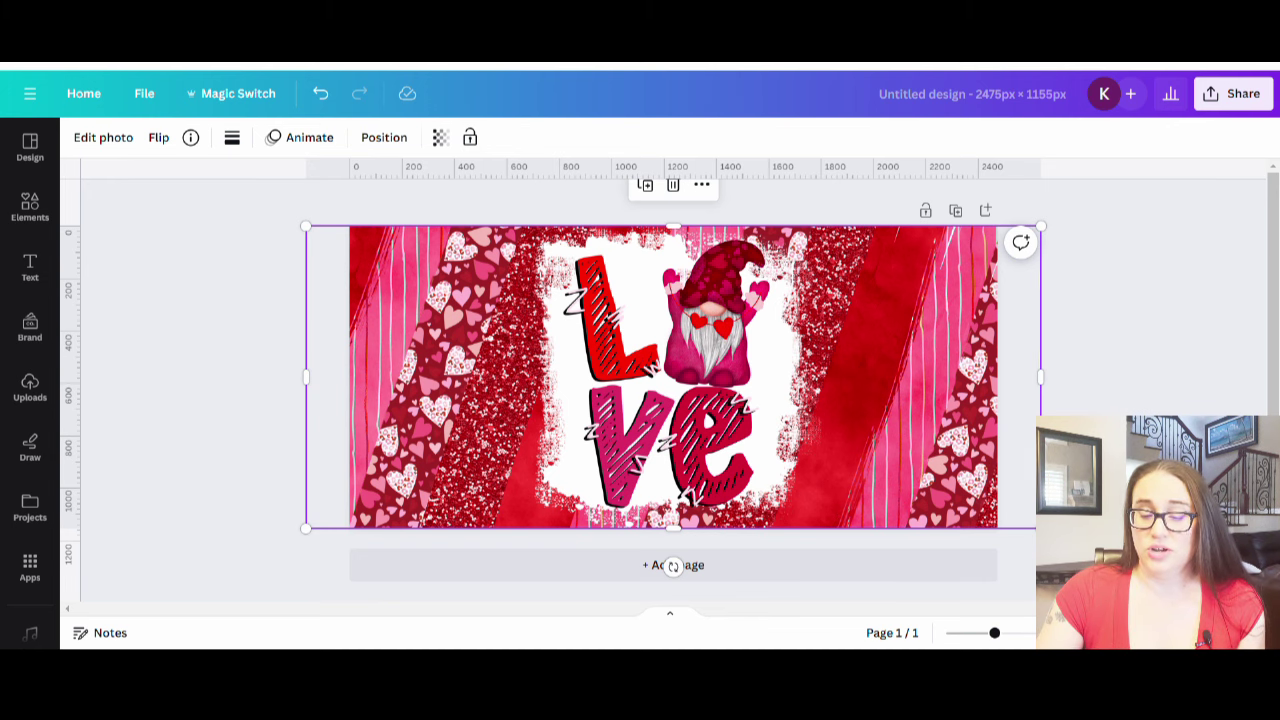
left_click(1060, 598)
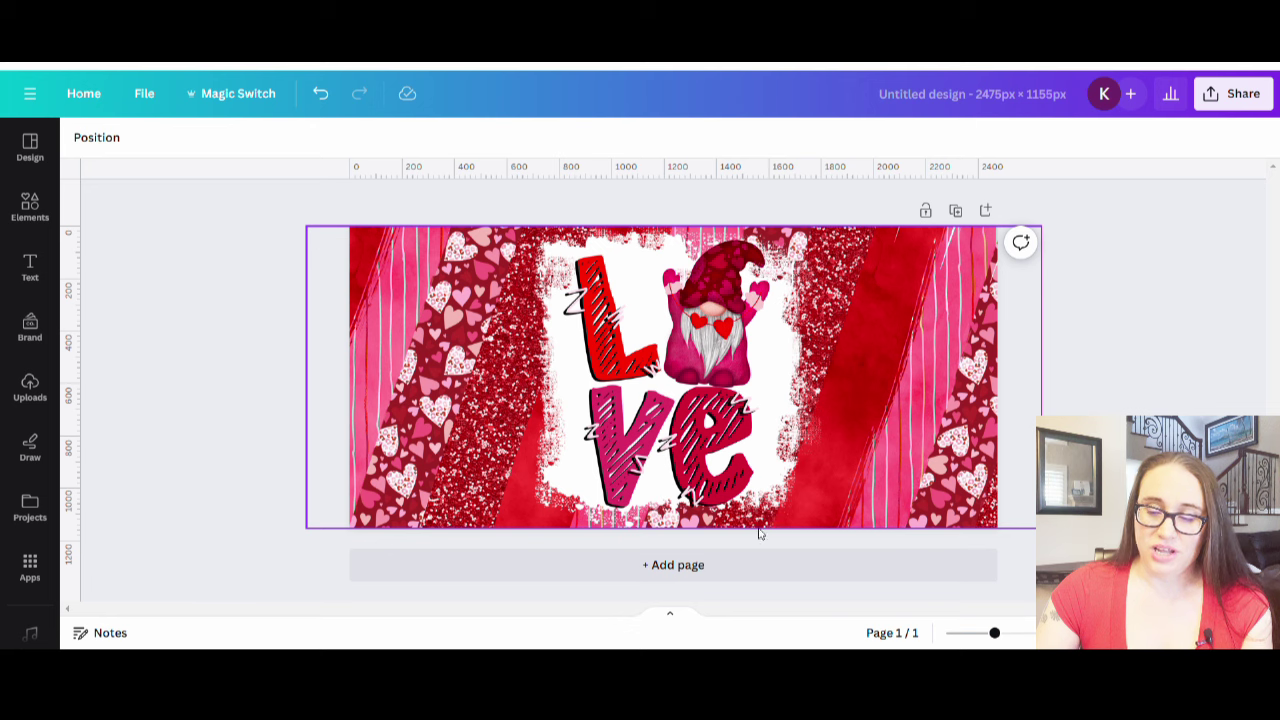
left_click(956, 212)
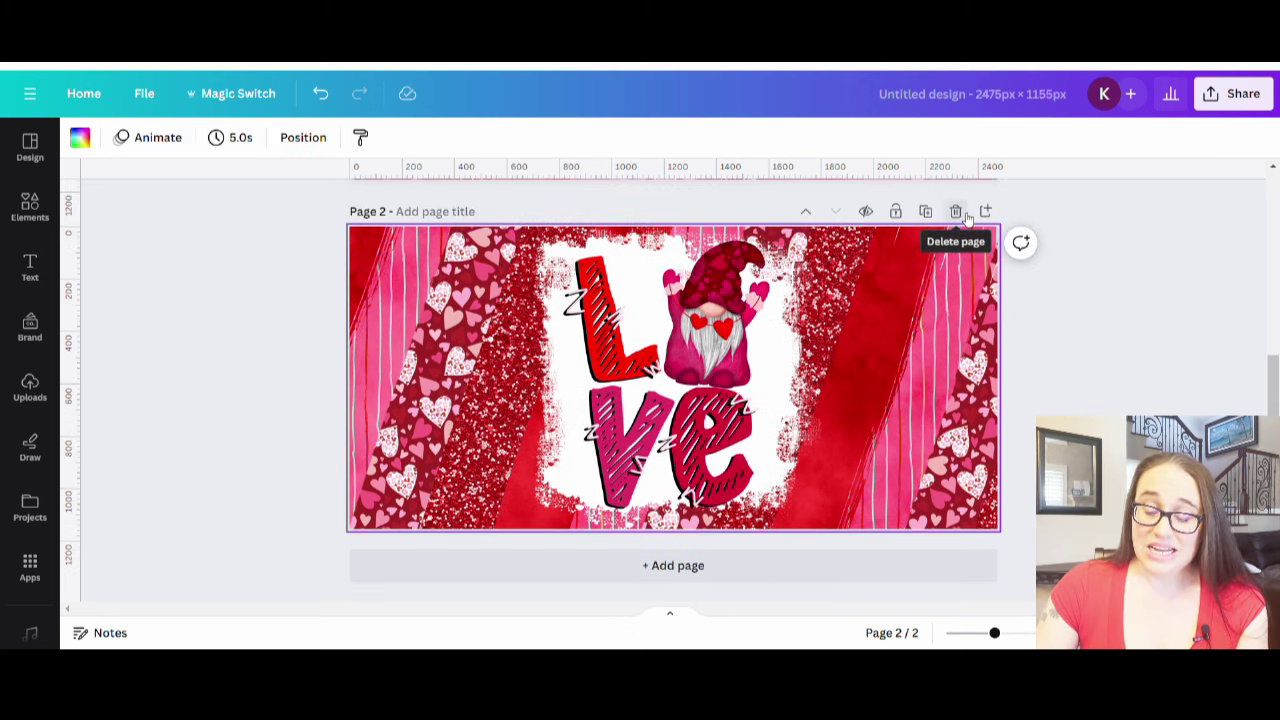
left_click(907, 377)
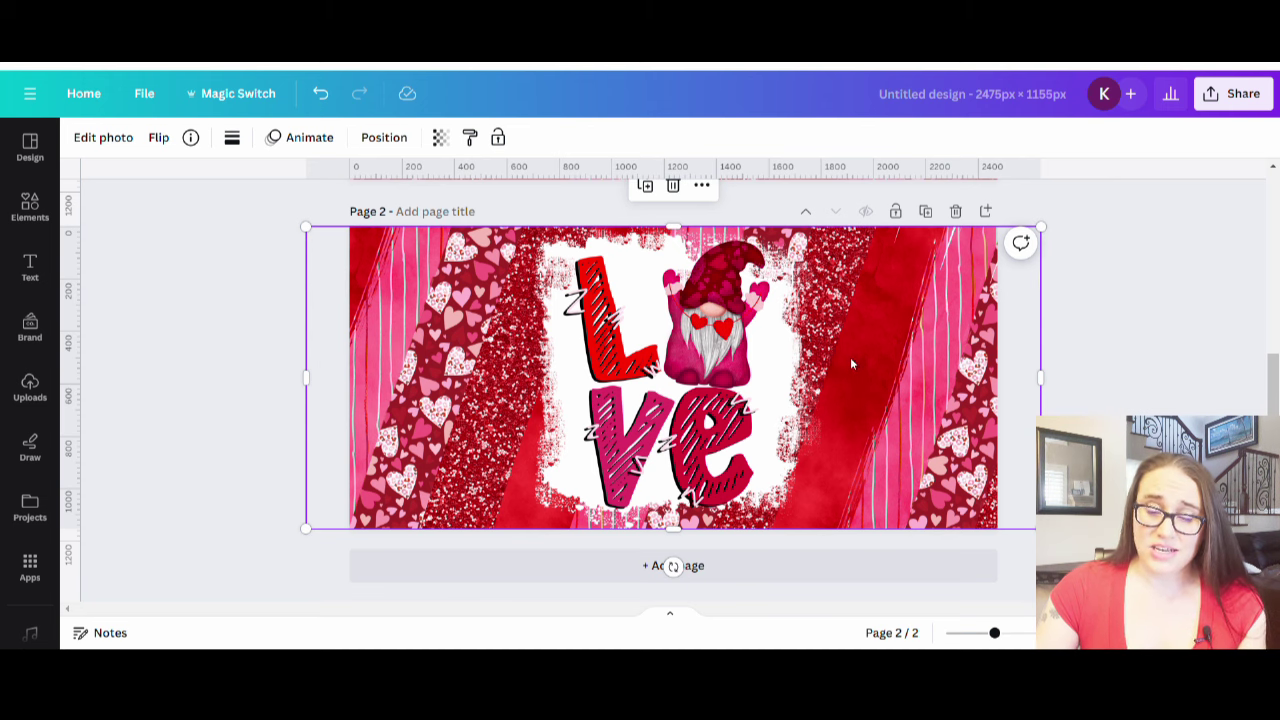
key("shift+Right")
key("shift+Down")
left_click_drag(831, 369, 836, 364)
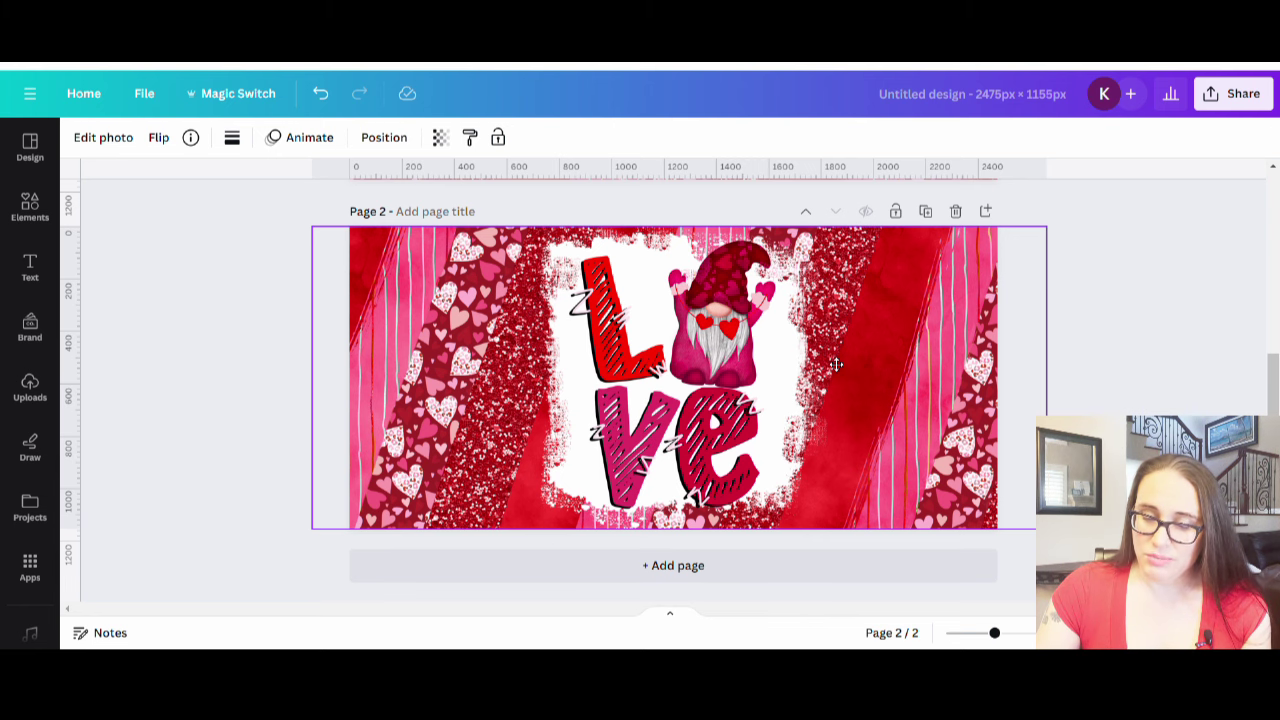
left_click_drag(836, 364, 836, 364)
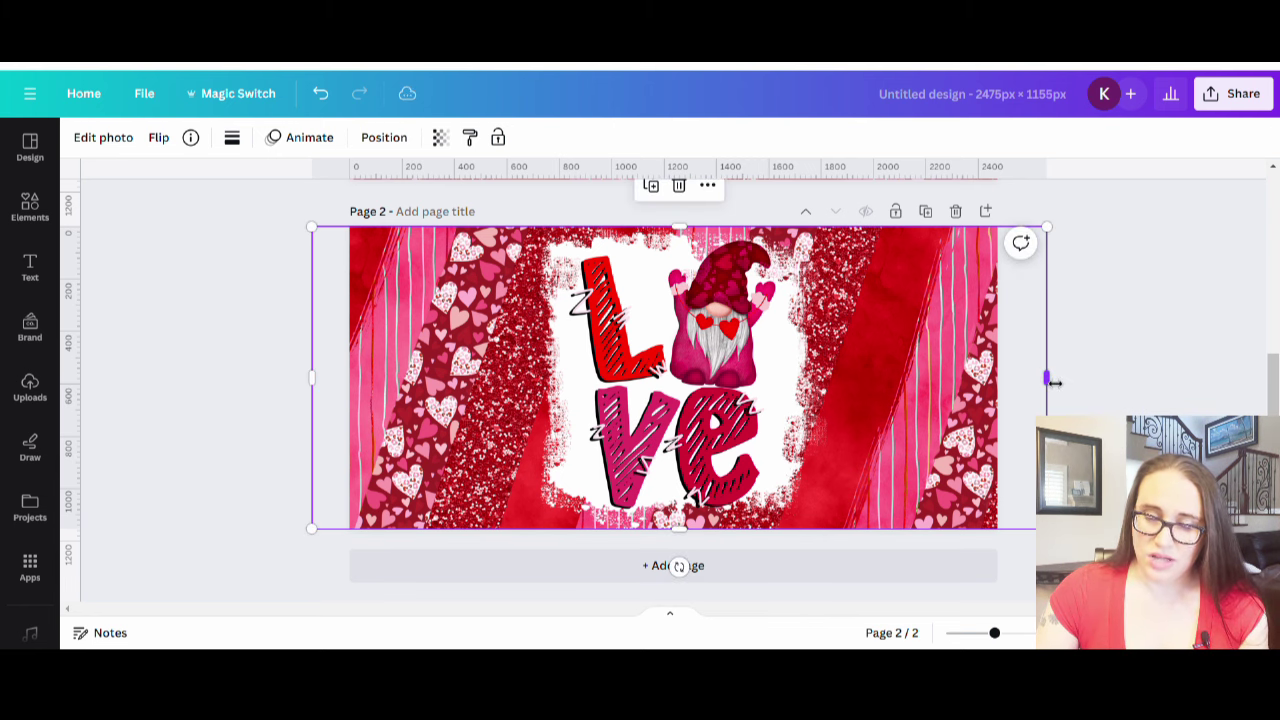
left_click_drag(1054, 383, 537, 415)
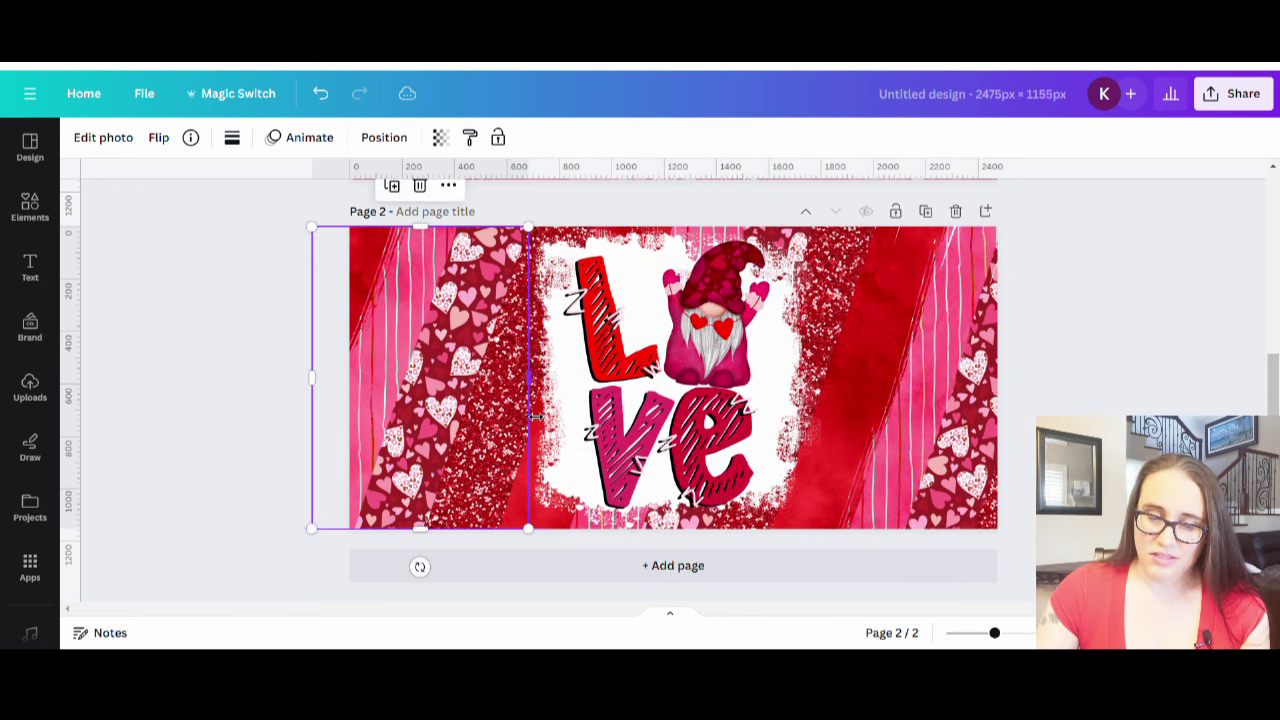
left_click_drag(441, 380, 707, 412)
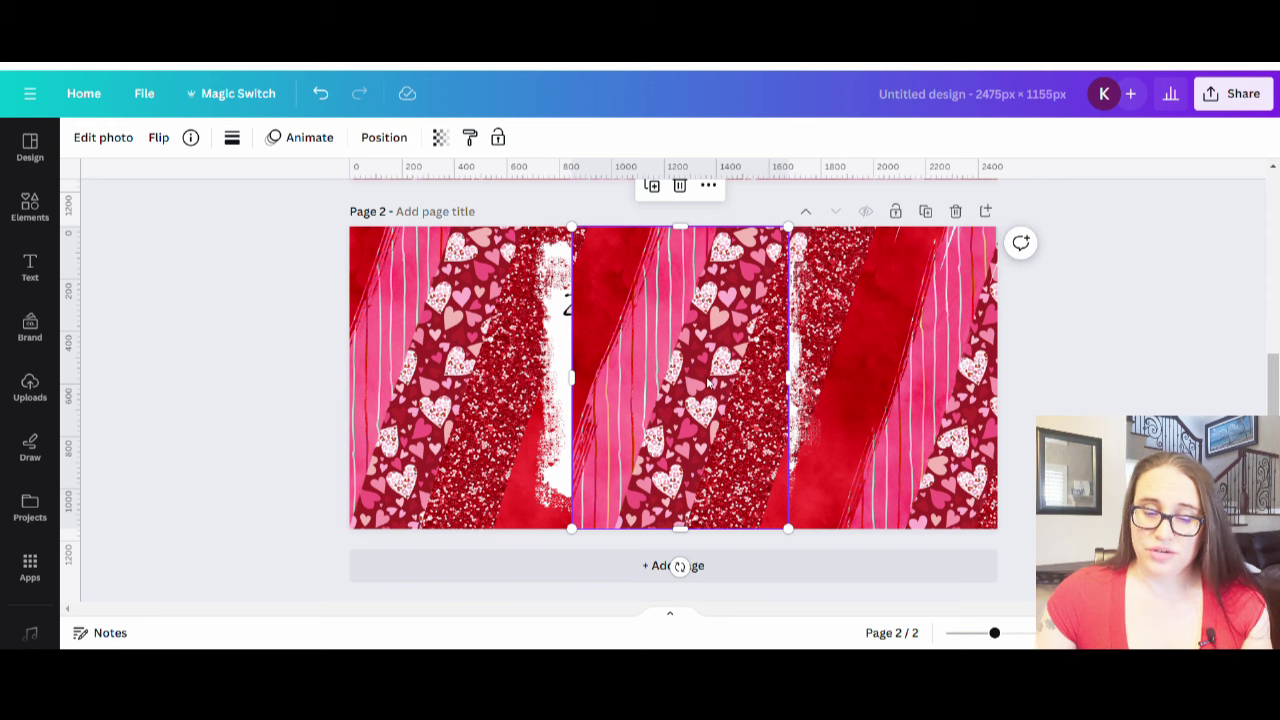
key("Delete")
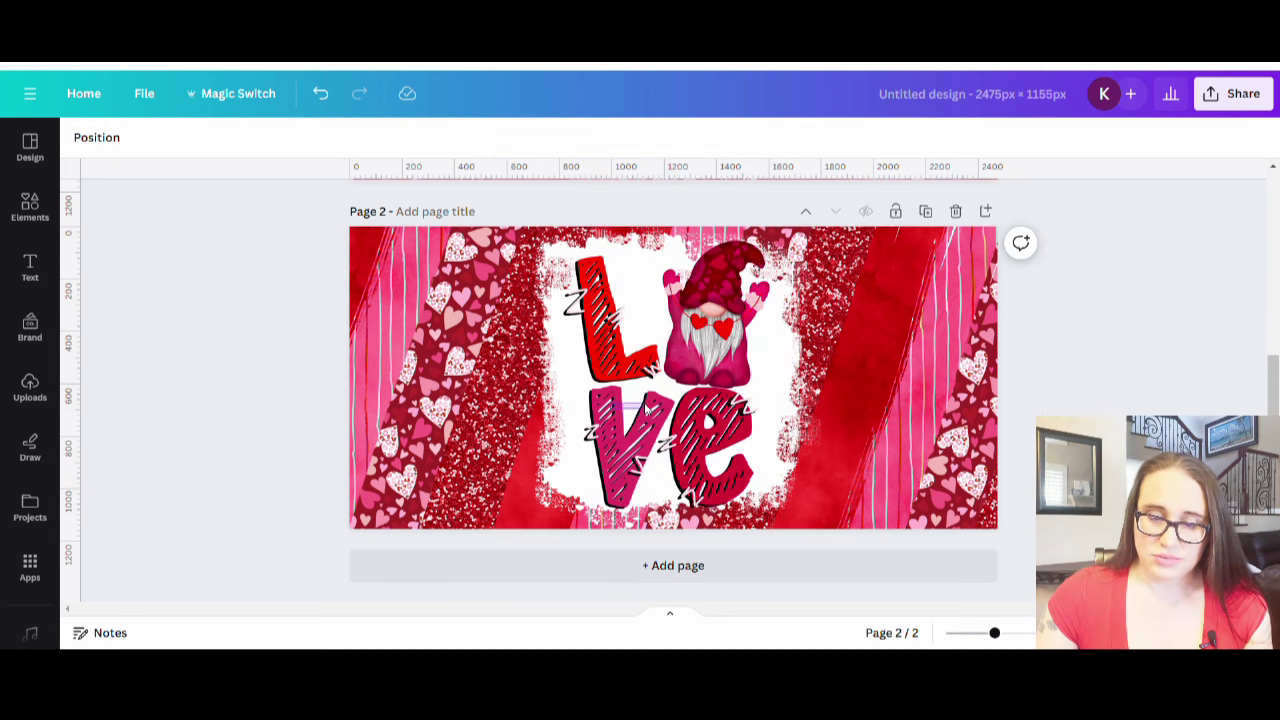
Align the page 2 wrap image with the page's left edge and crop a copy of it to the patterned section left of the lettering.
left_click_drag(646, 409, 545, 421)
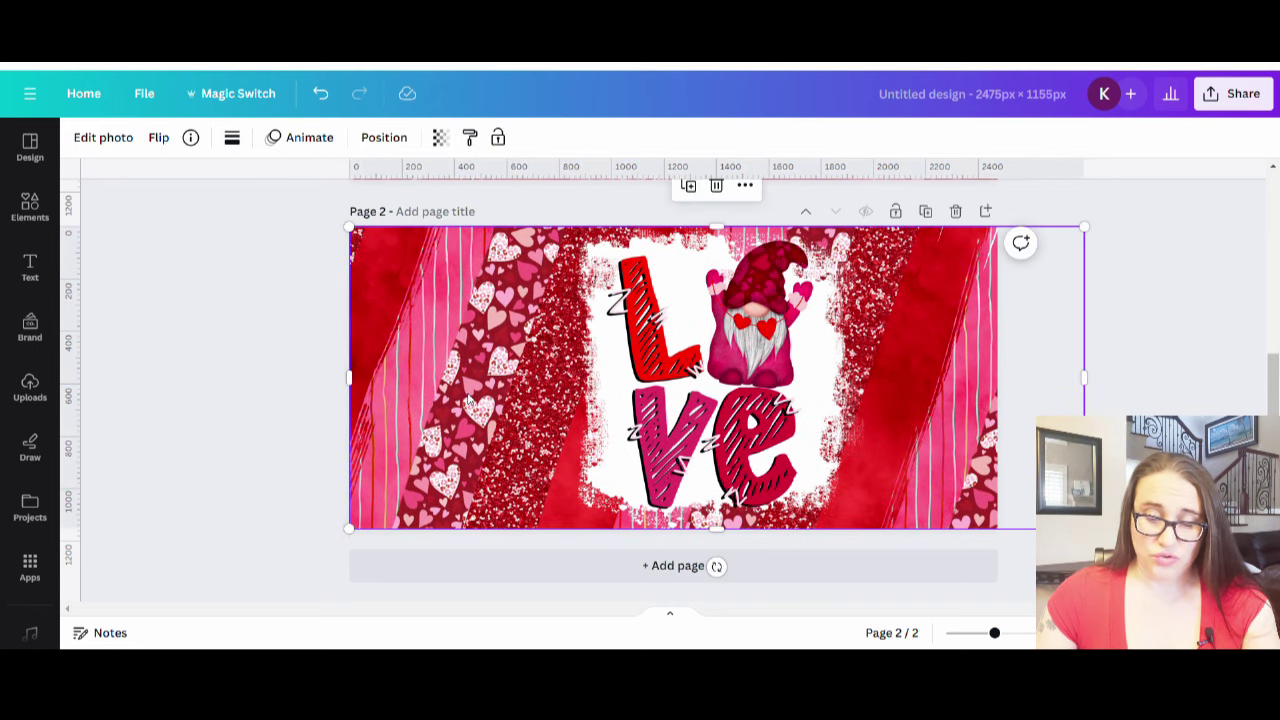
left_click_drag(458, 395, 549, 394)
left_click_drag(1083, 380, 588, 423)
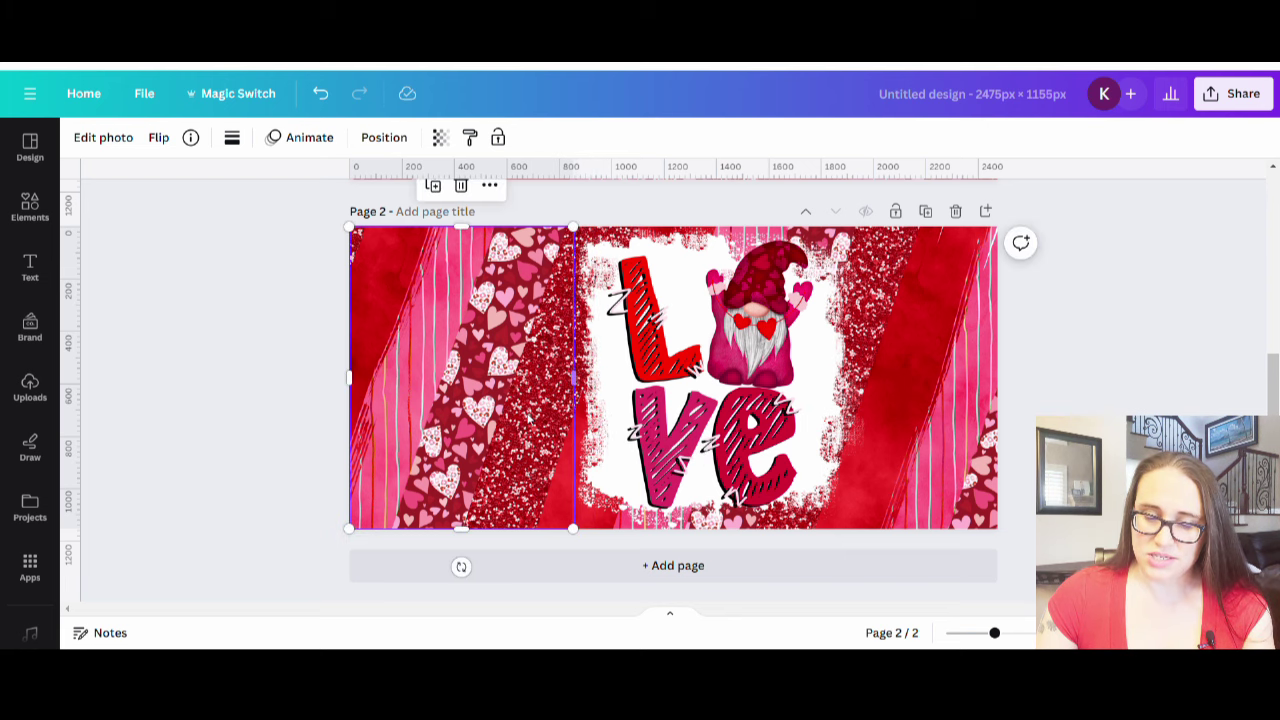
Move the cropped patterned strip over the right part of the LOVE lettering so its stripes and glitter line up with the background.
left_click_drag(494, 419, 757, 414)
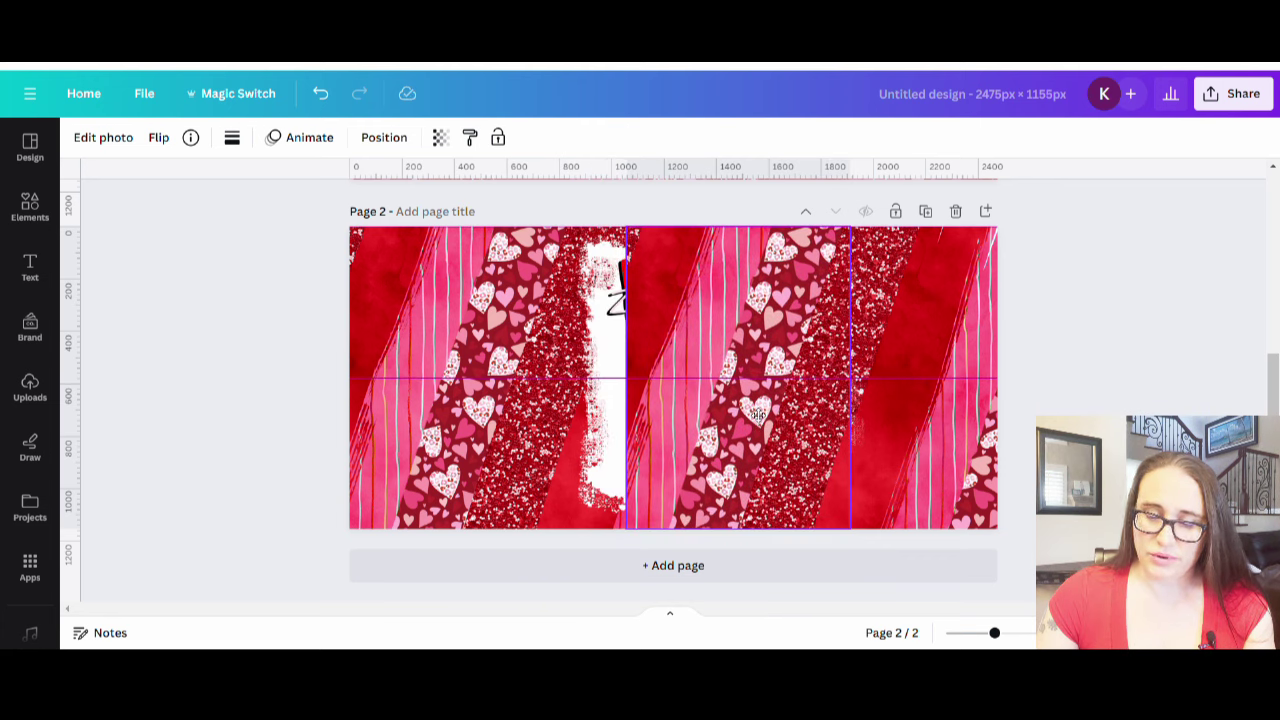
left_click_drag(757, 414, 757, 414)
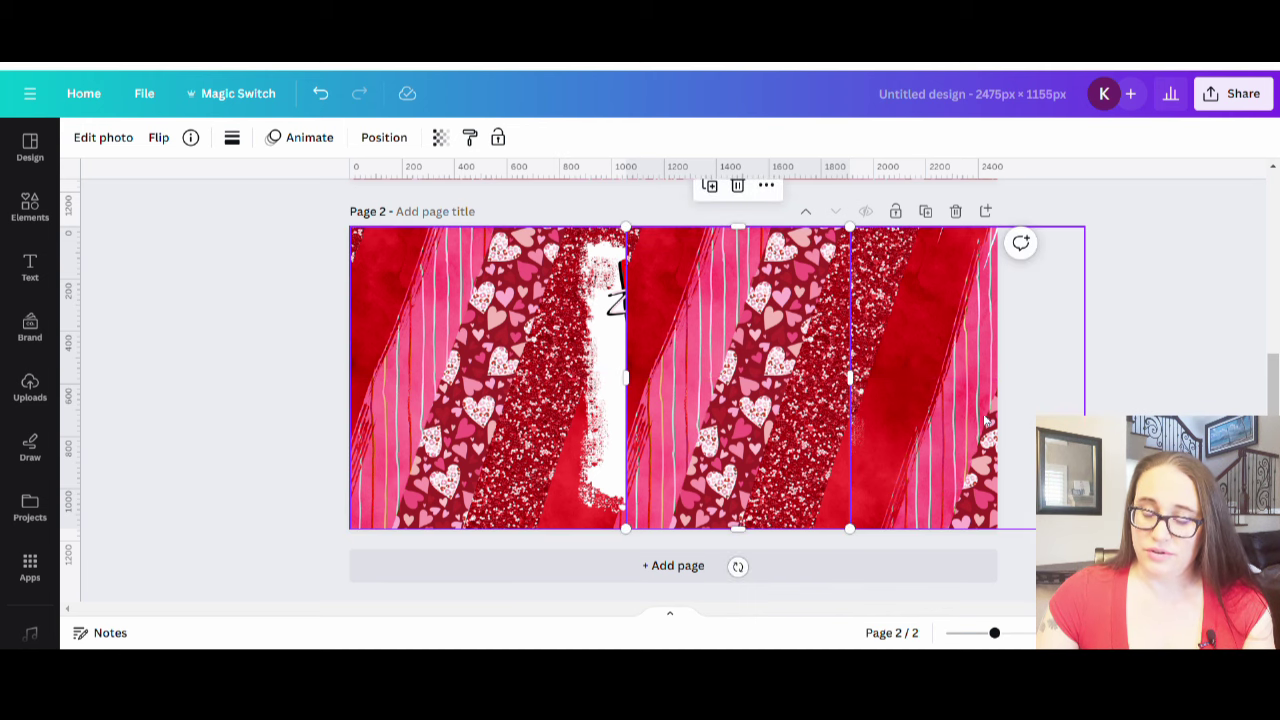
left_click(1140, 384)
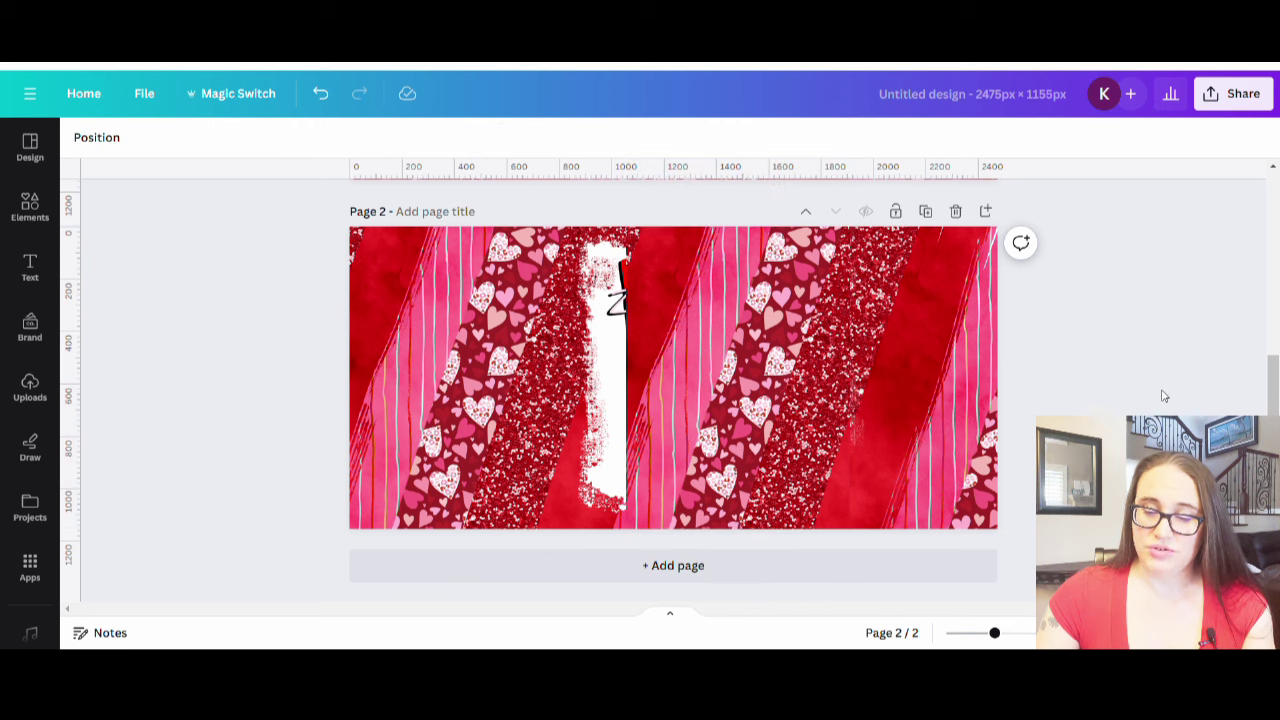
Align a full-width wrap image with page 2's right edge and crop it to the patterned section right of the lettering.
left_click(957, 393)
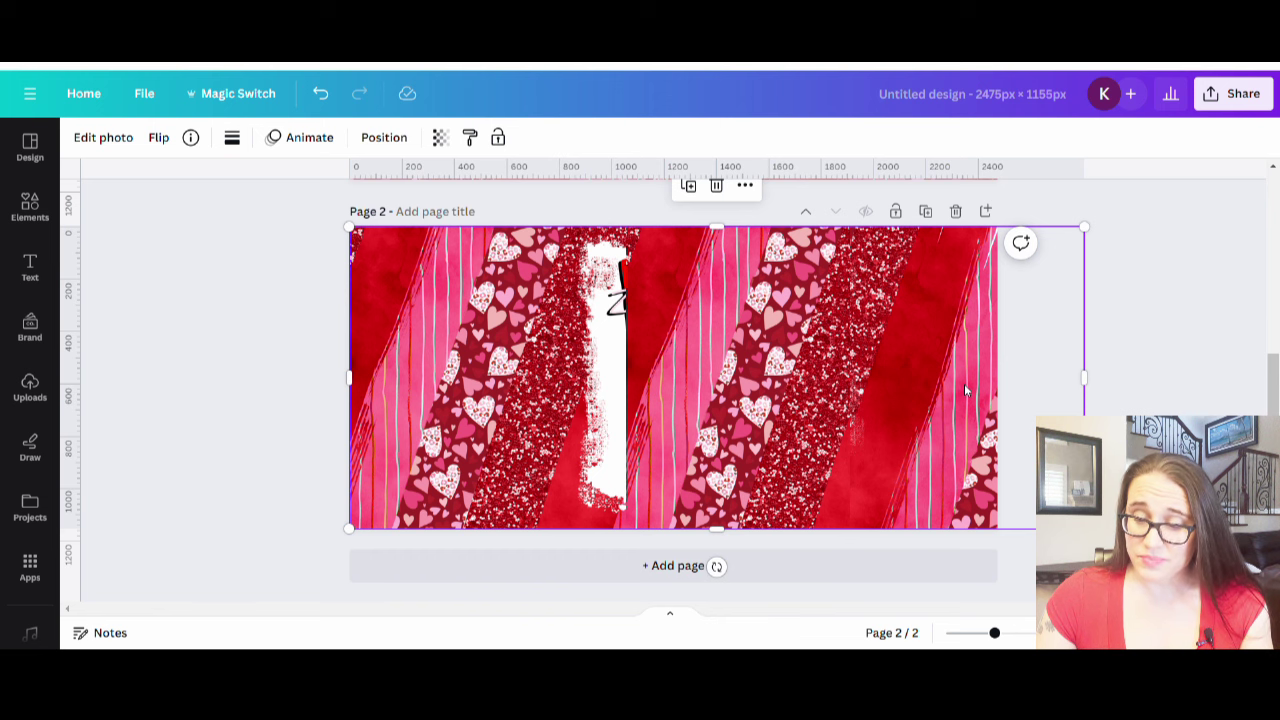
key("ctrl+[")
left_click_drag(964, 390, 894, 397)
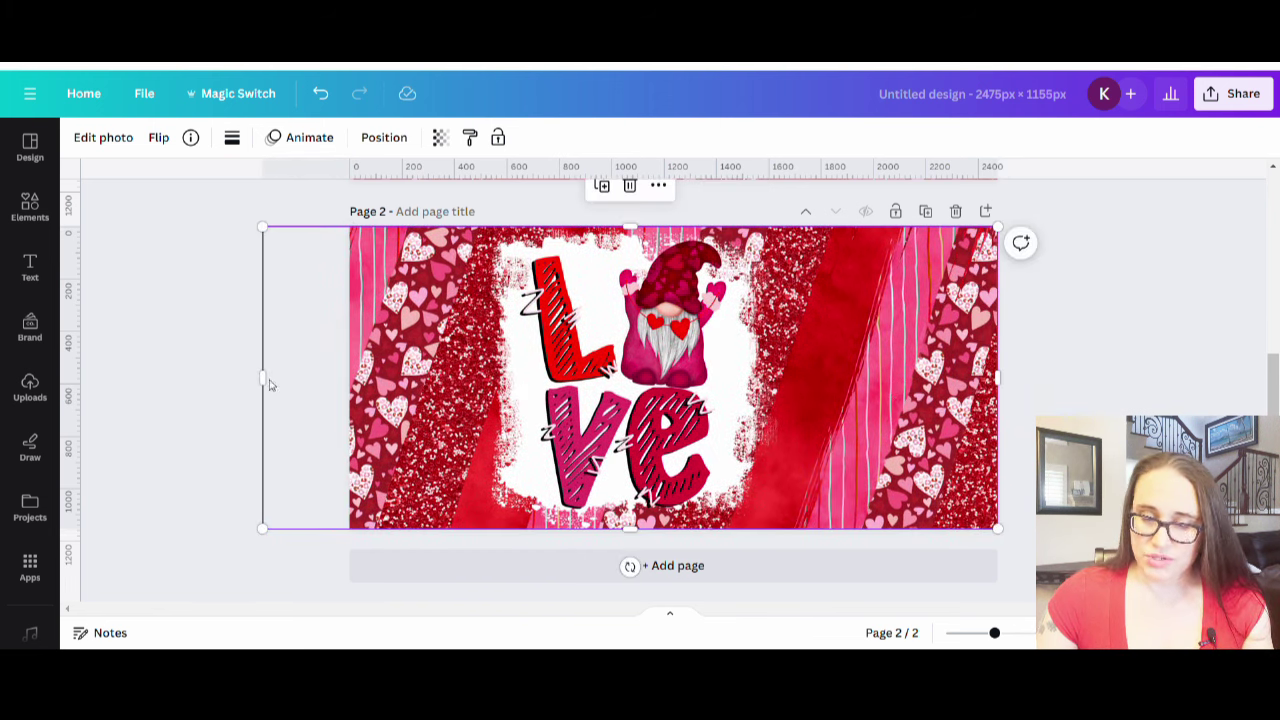
left_click_drag(264, 381, 772, 425)
Move the cropped right-hand section over the remaining white lettering area on page 2, matching the diagonal pattern into a continuous background.
left_click_drag(862, 418, 661, 418)
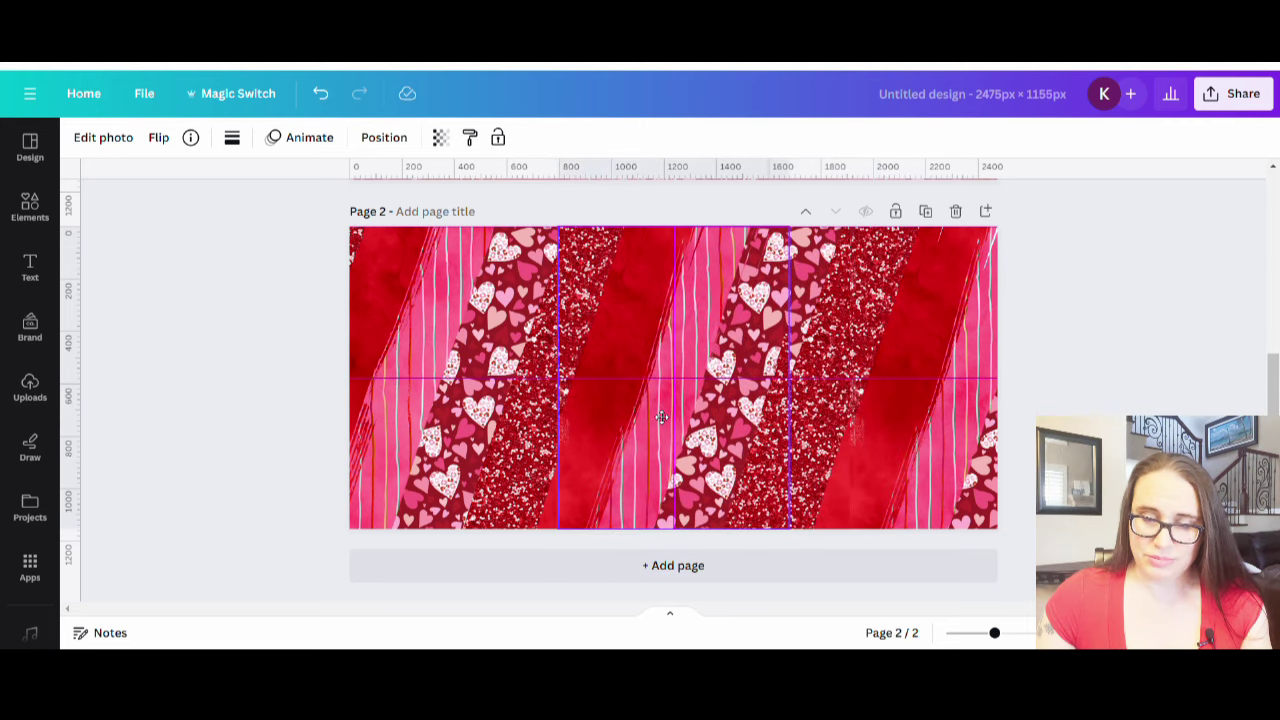
left_click_drag(661, 418, 670, 417)
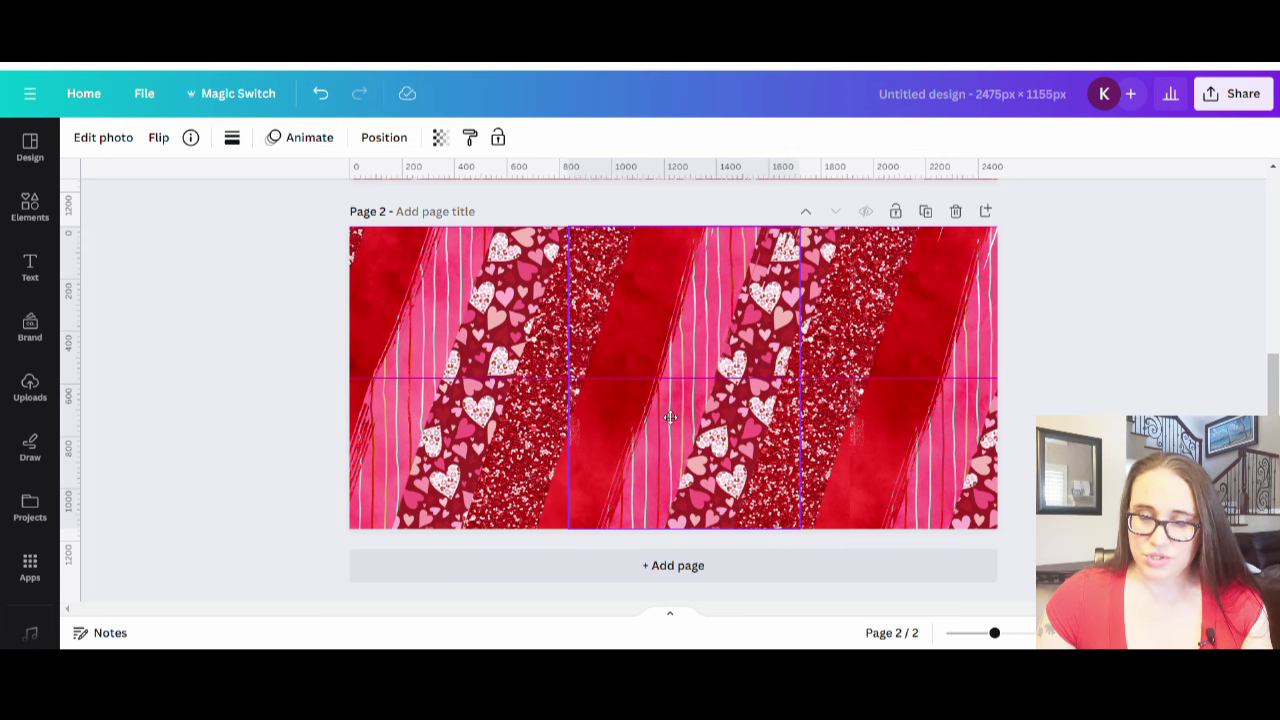
left_click_drag(670, 417, 672, 418)
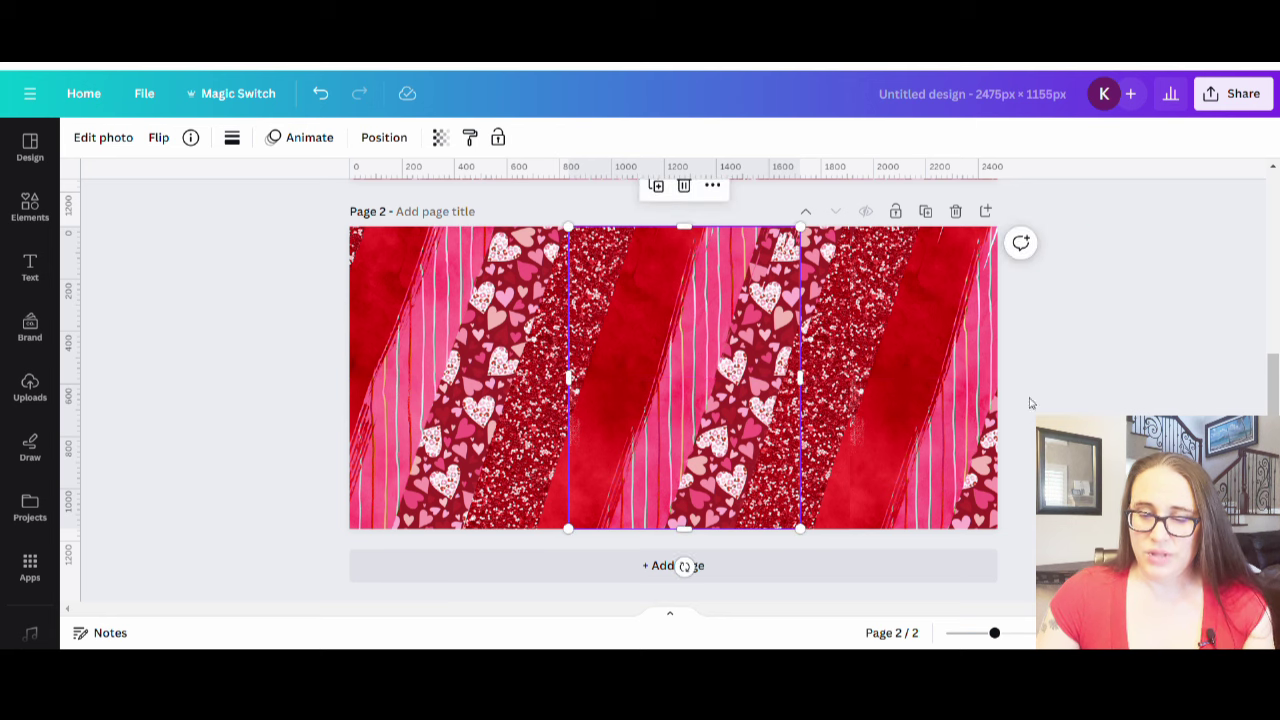
left_click(1143, 394)
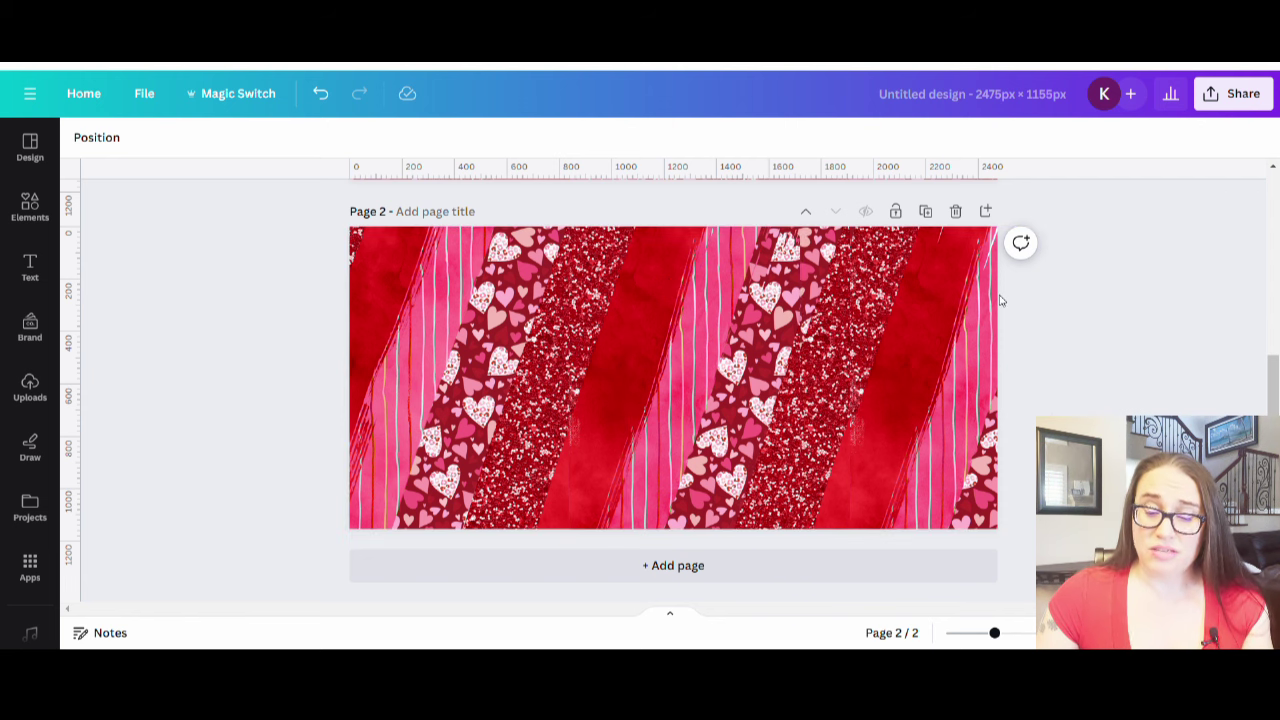
Search the elements for "grunge background" and show all matching graphics.
scroll(655, 302, "up", 3)
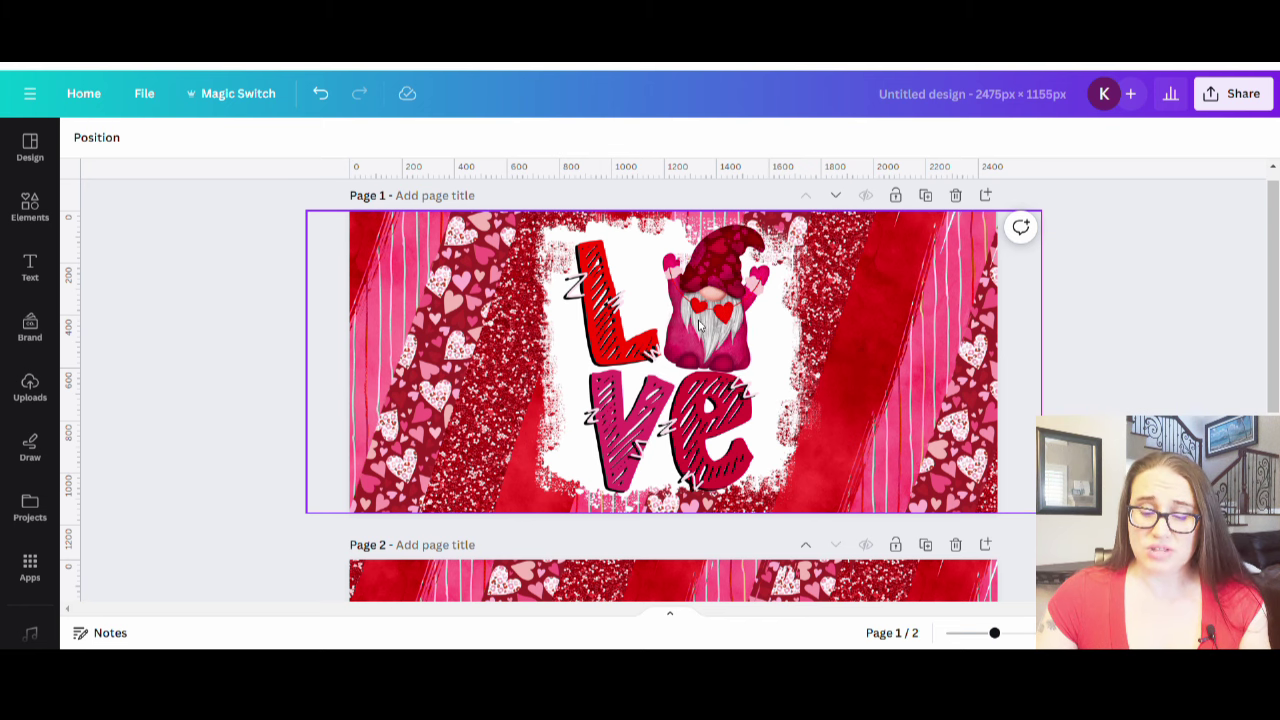
scroll(710, 318, "down", 3)
scroll(750, 315, "up", 2)
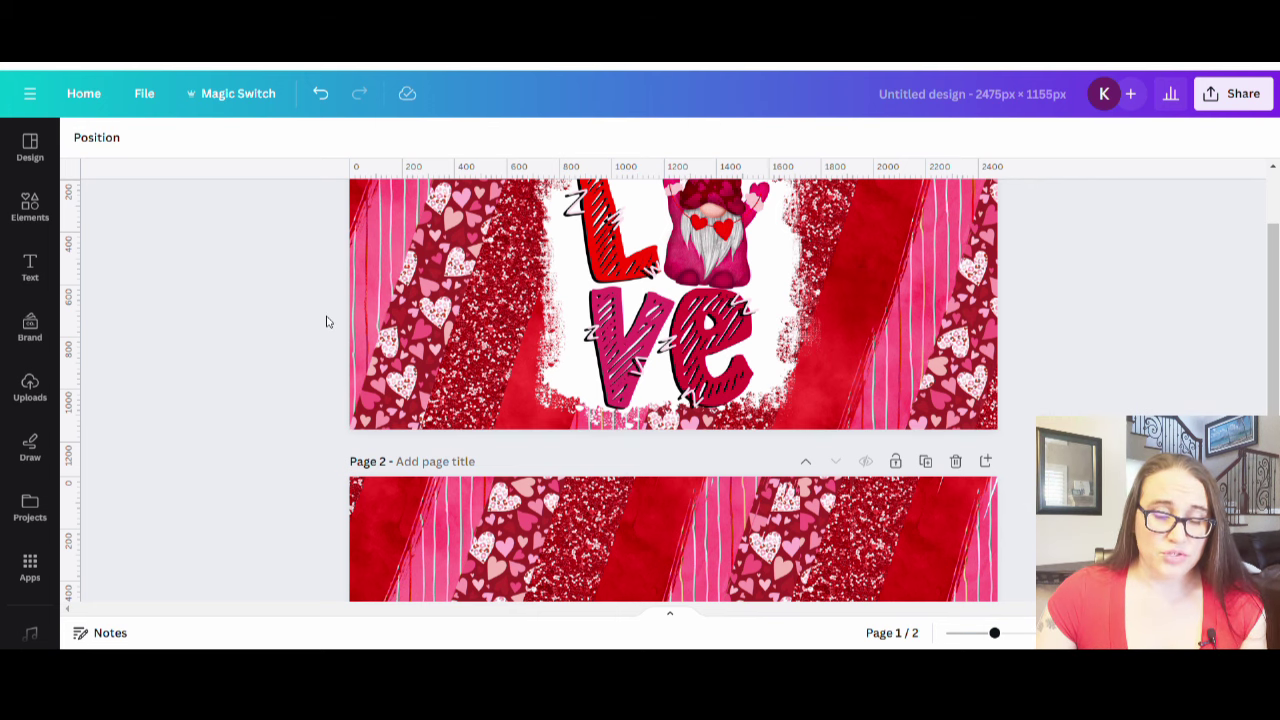
left_click(30, 208)
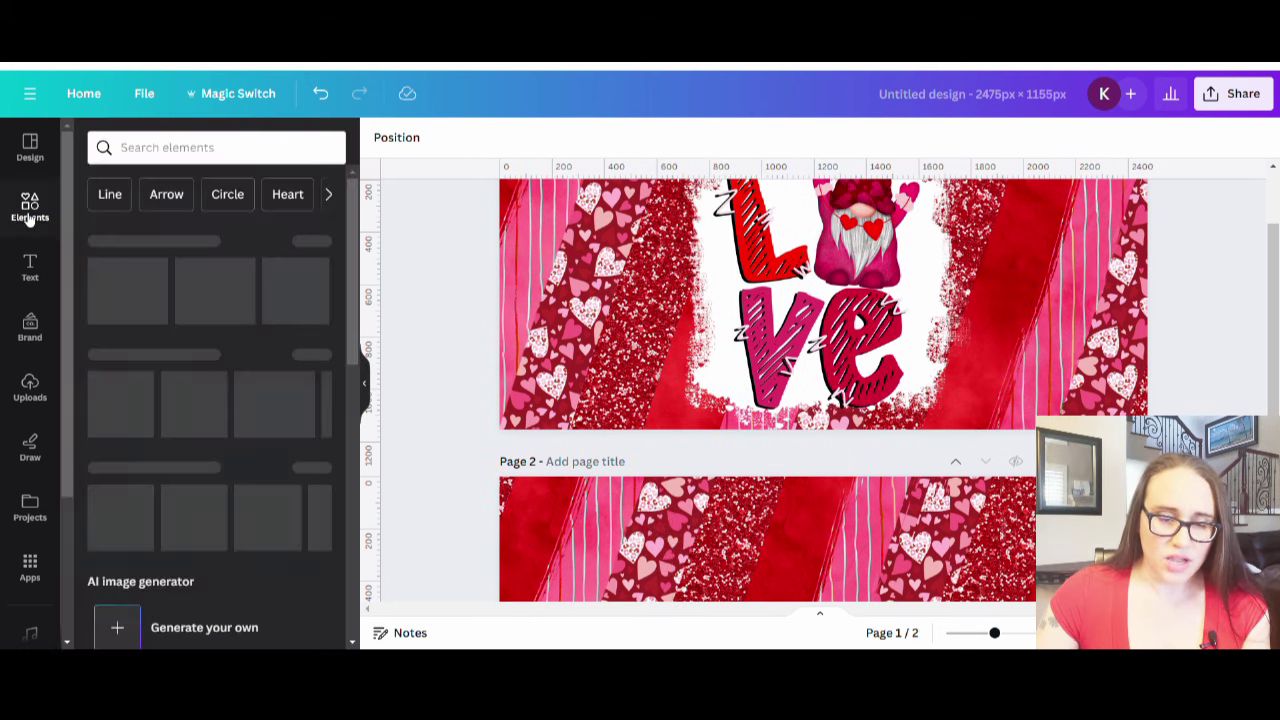
left_click(192, 152)
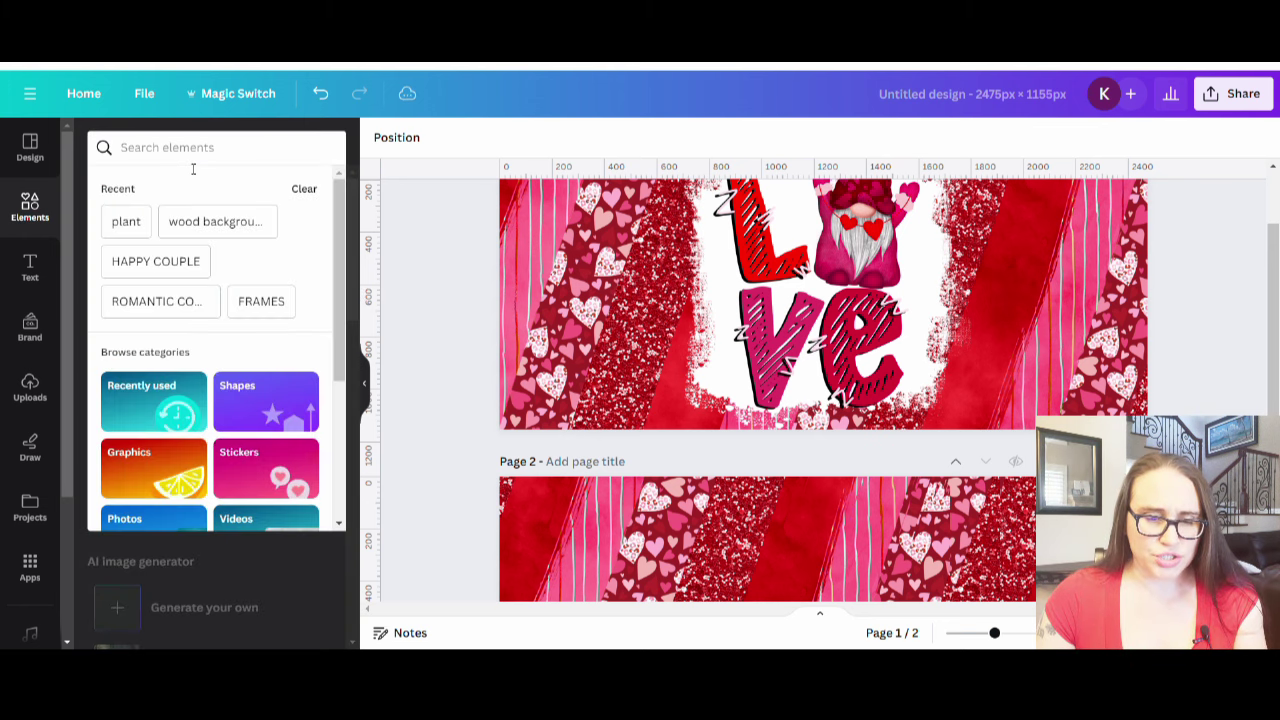
type("gru")
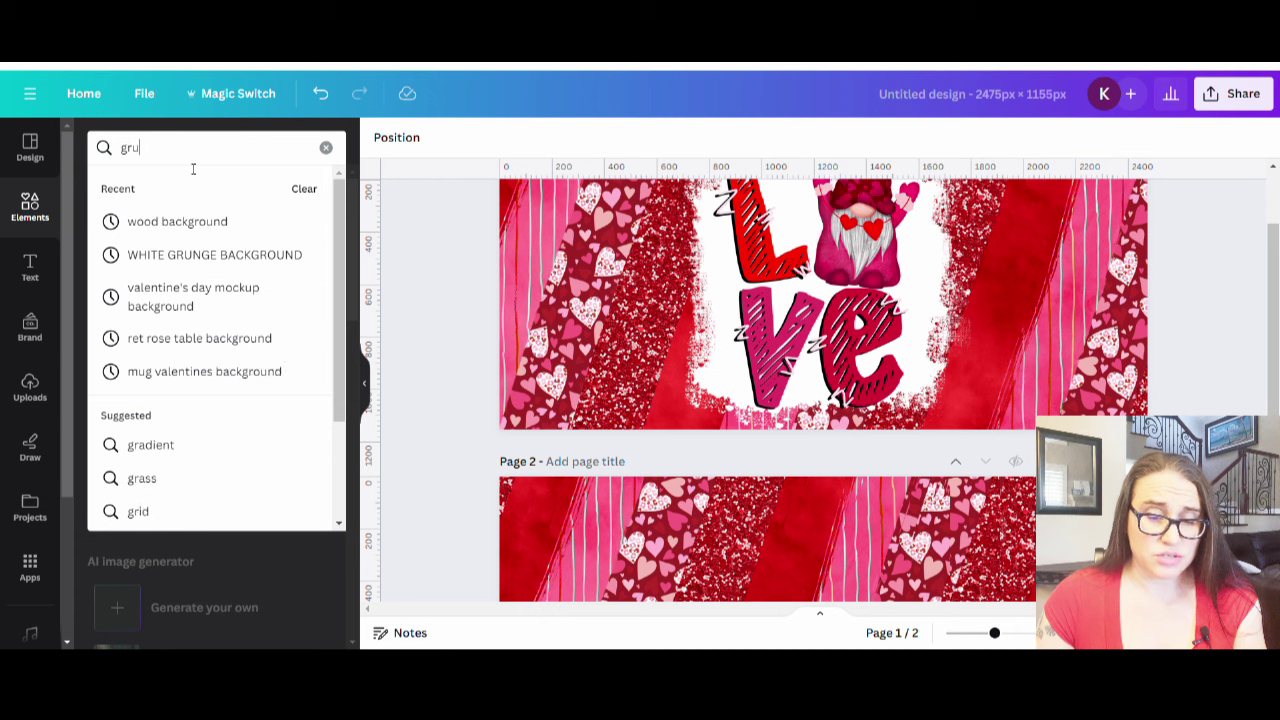
type("nge b")
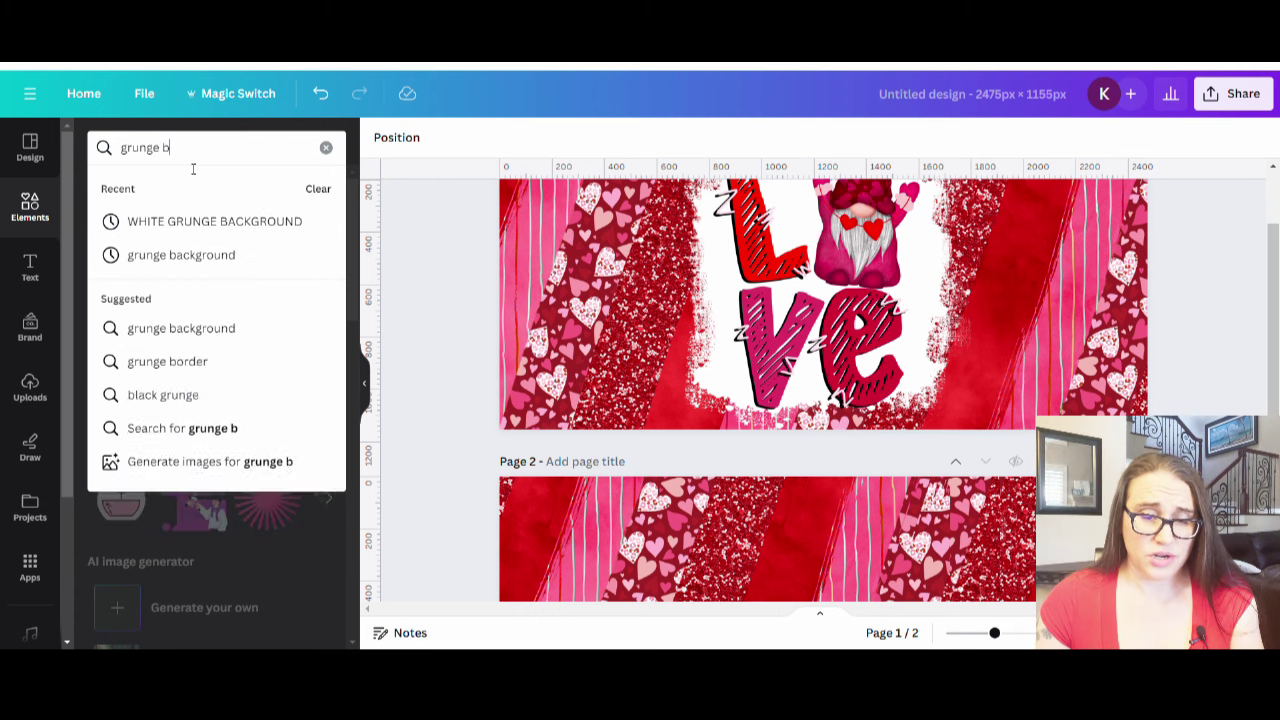
type("ackground")
key("Return")
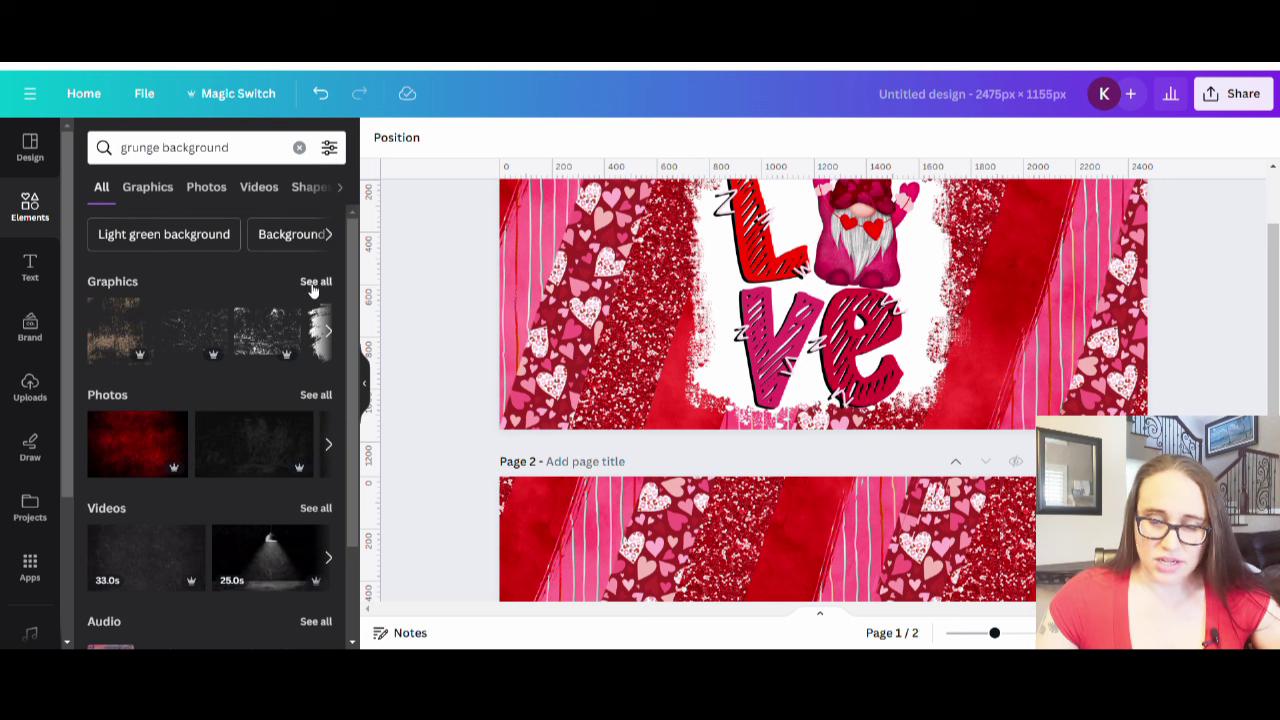
left_click(315, 282)
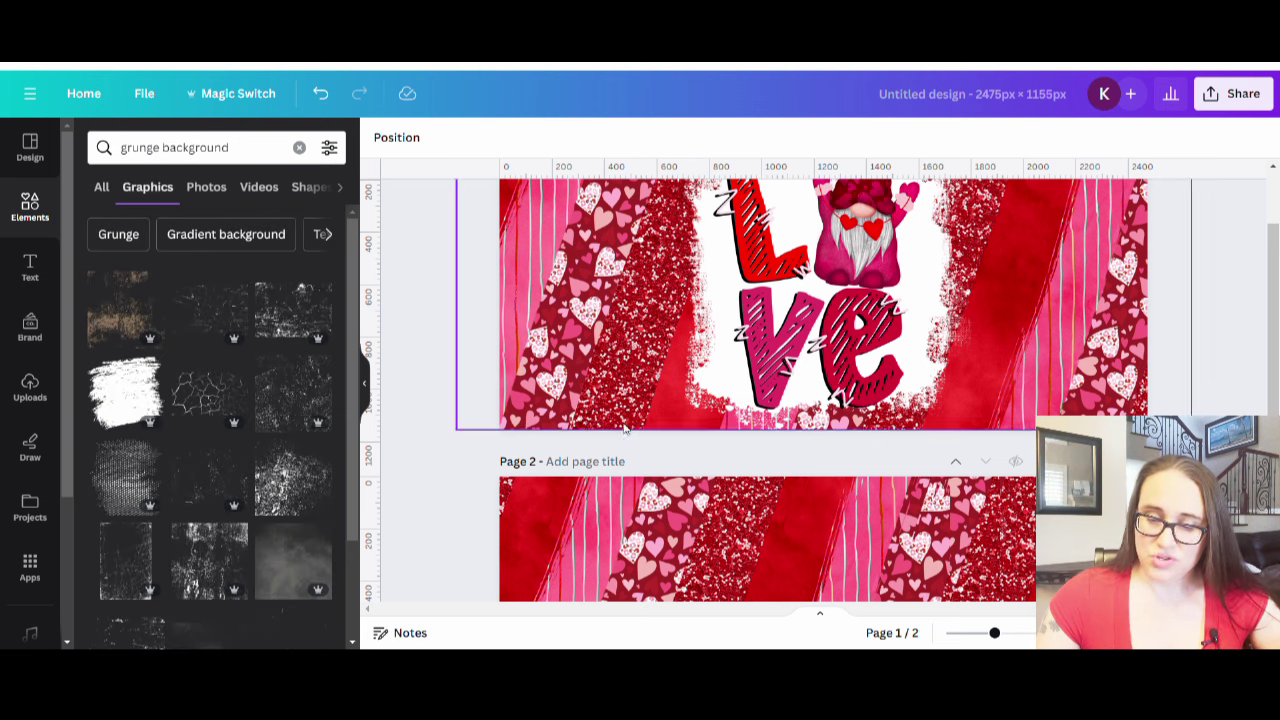
Browse the grunge background graphics for a solid white square shape with rough, distressed edges.
scroll(825, 308, "up", 2)
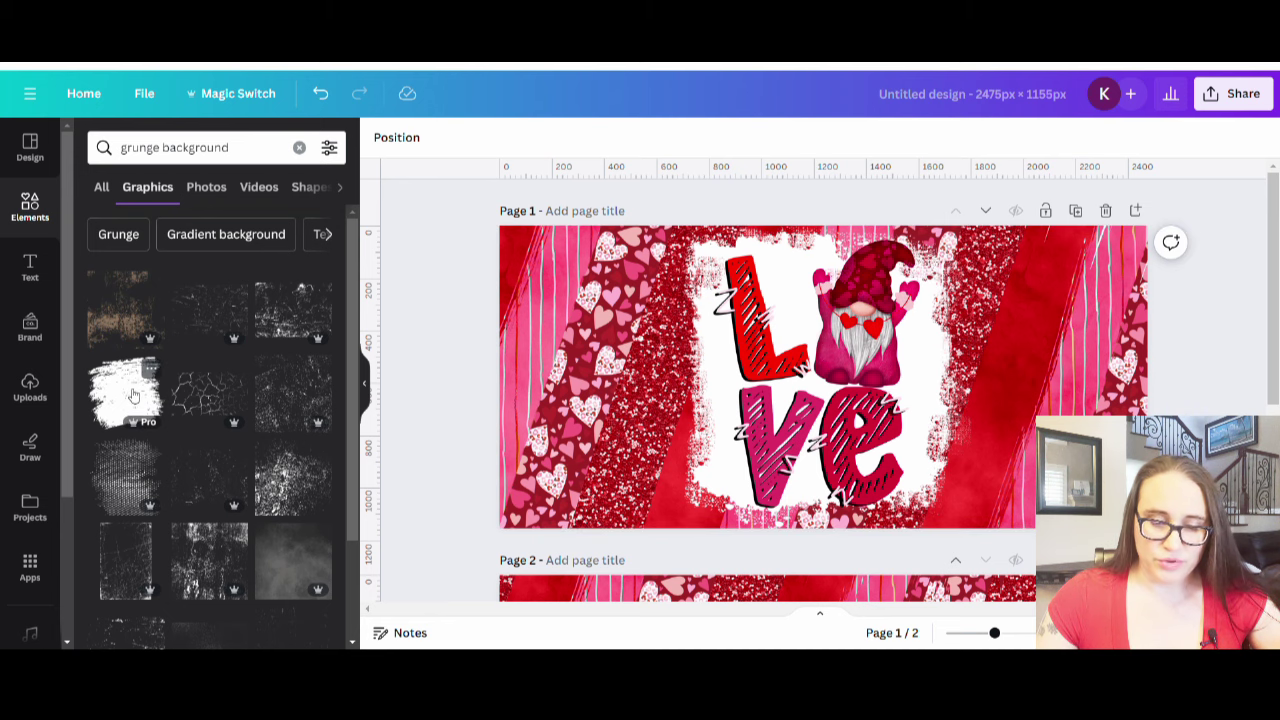
scroll(130, 380, "down", 1)
scroll(220, 330, "down", 5)
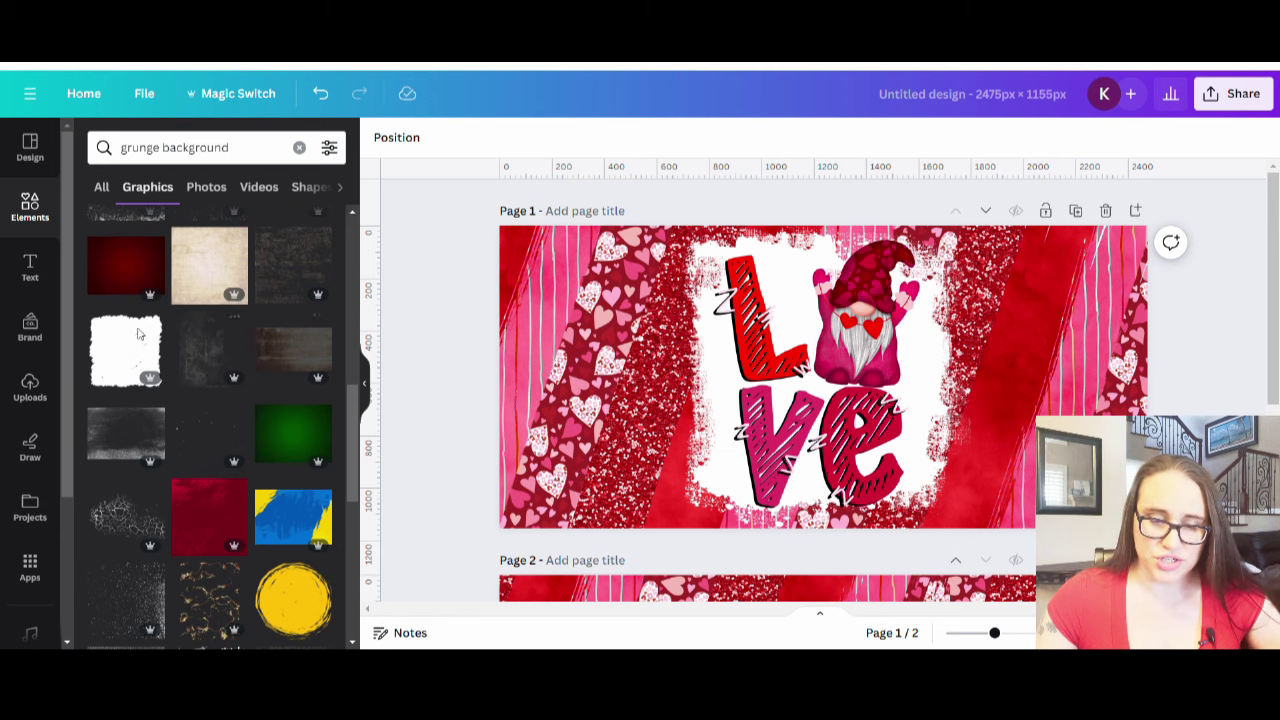
scroll(160, 340, "down", 4)
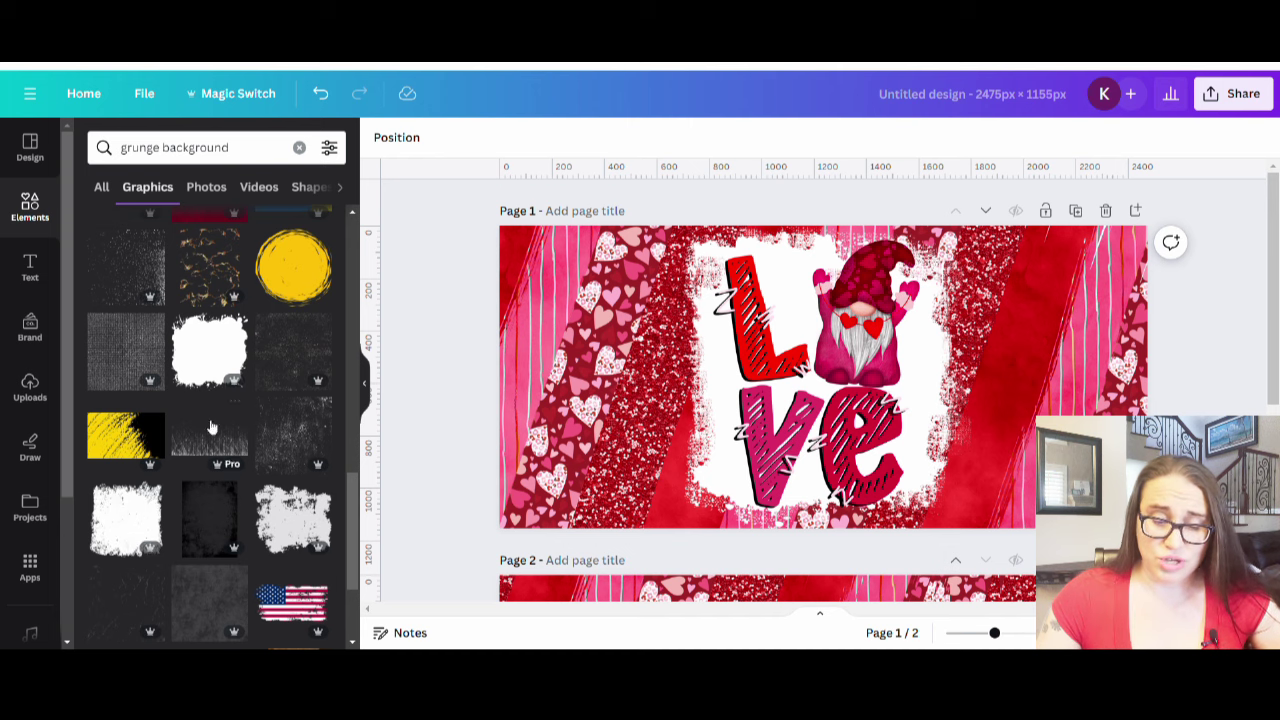
scroll(250, 395, "down", 2)
scroll(249, 385, "down", 2)
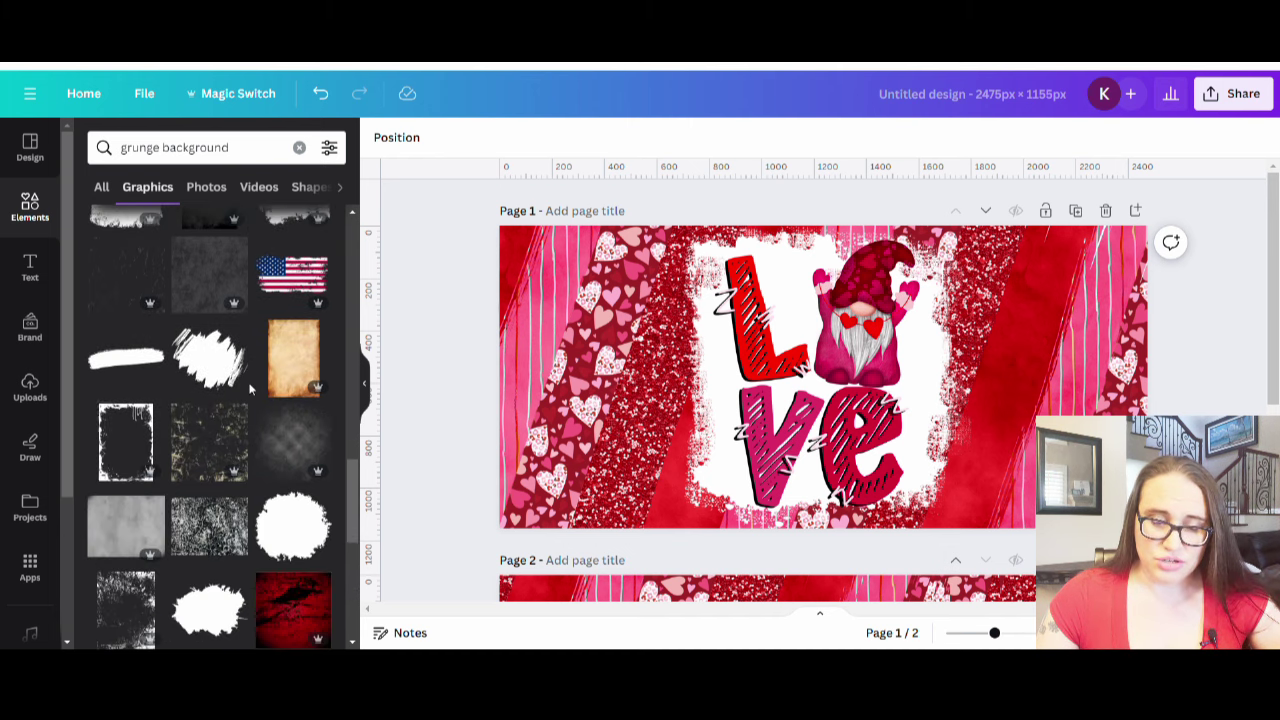
scroll(252, 360, "down", 5)
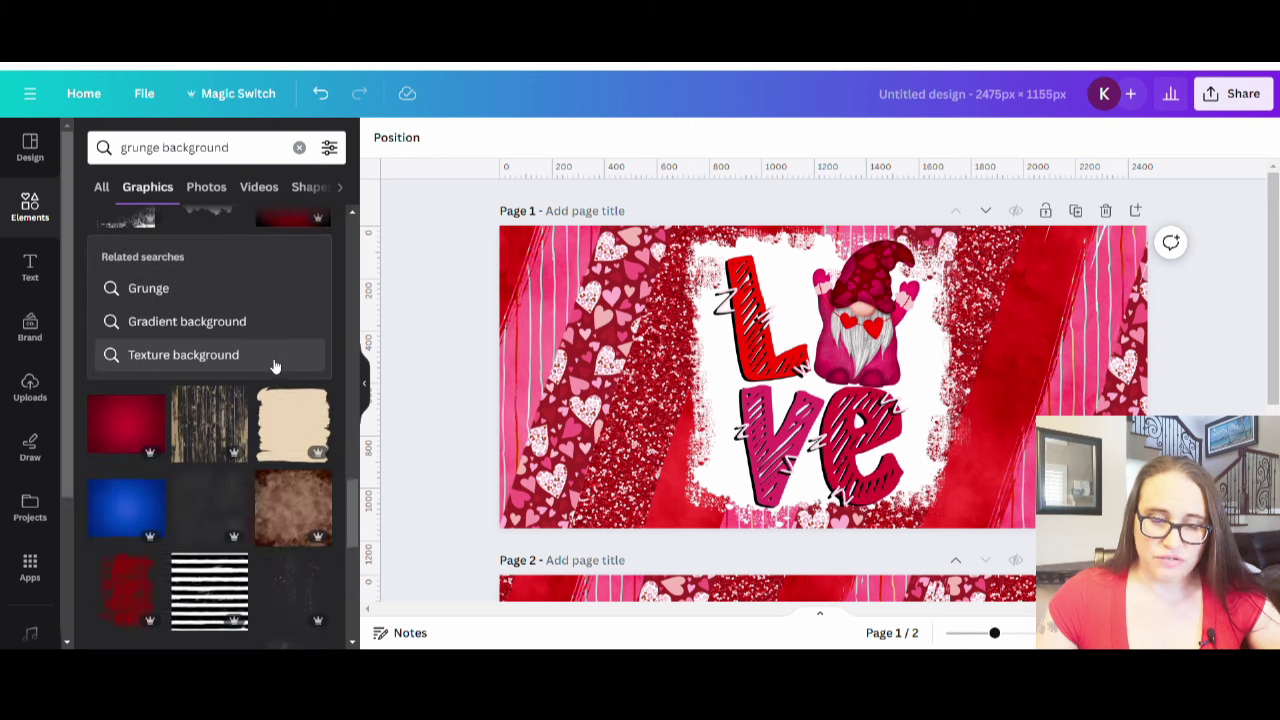
scroll(268, 360, "down", 3)
scroll(265, 358, "down", 1)
scroll(265, 358, "down", 6)
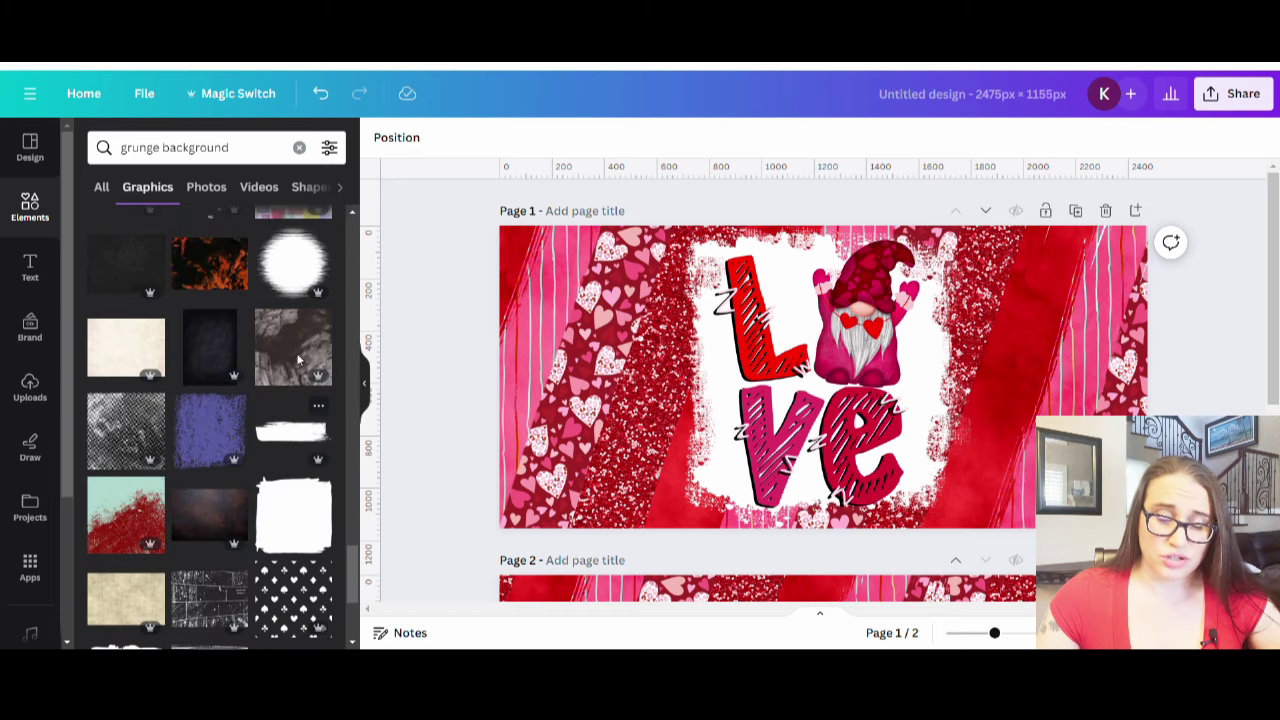
scroll(293, 283, "down", 5)
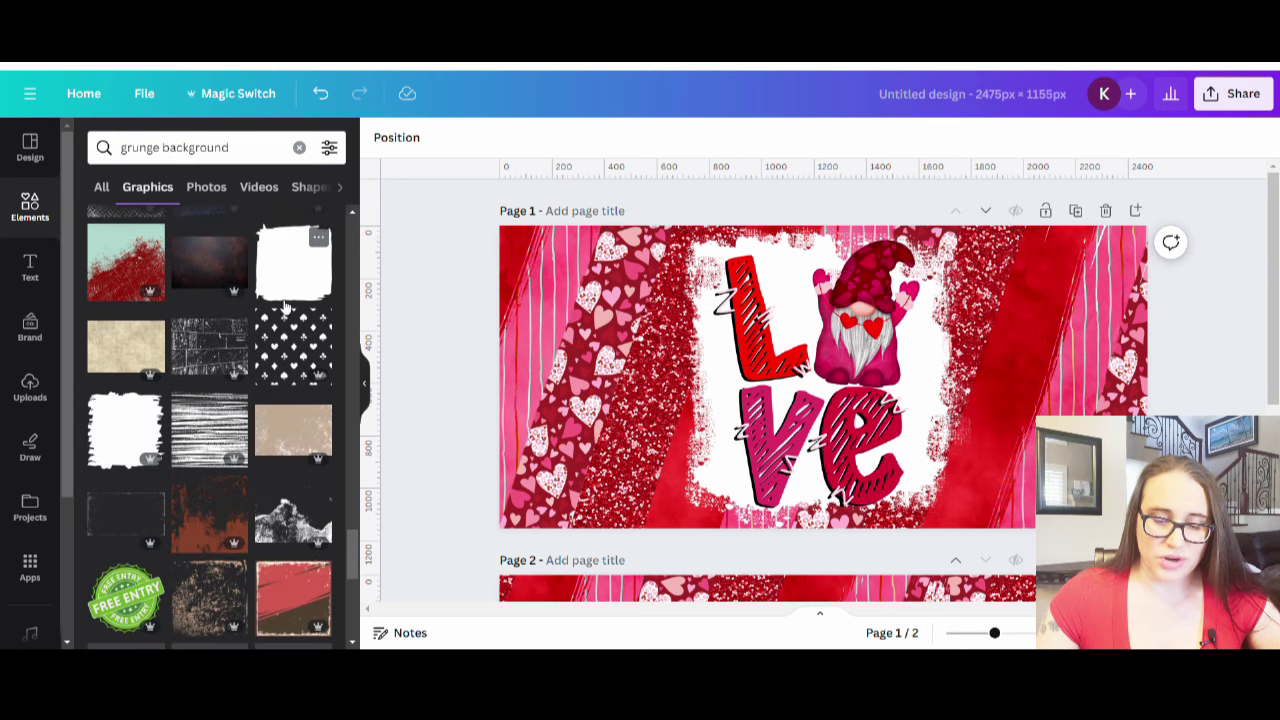
scroll(214, 391, "down", 3)
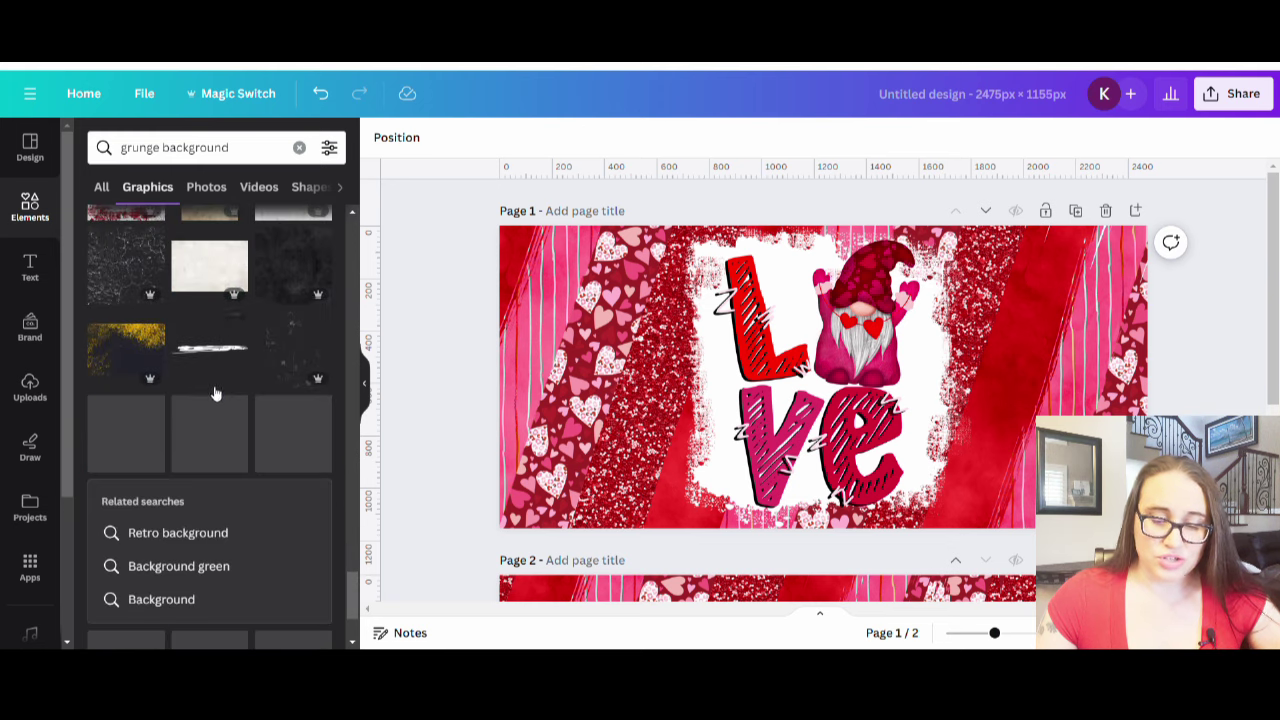
scroll(214, 393, "down", 5)
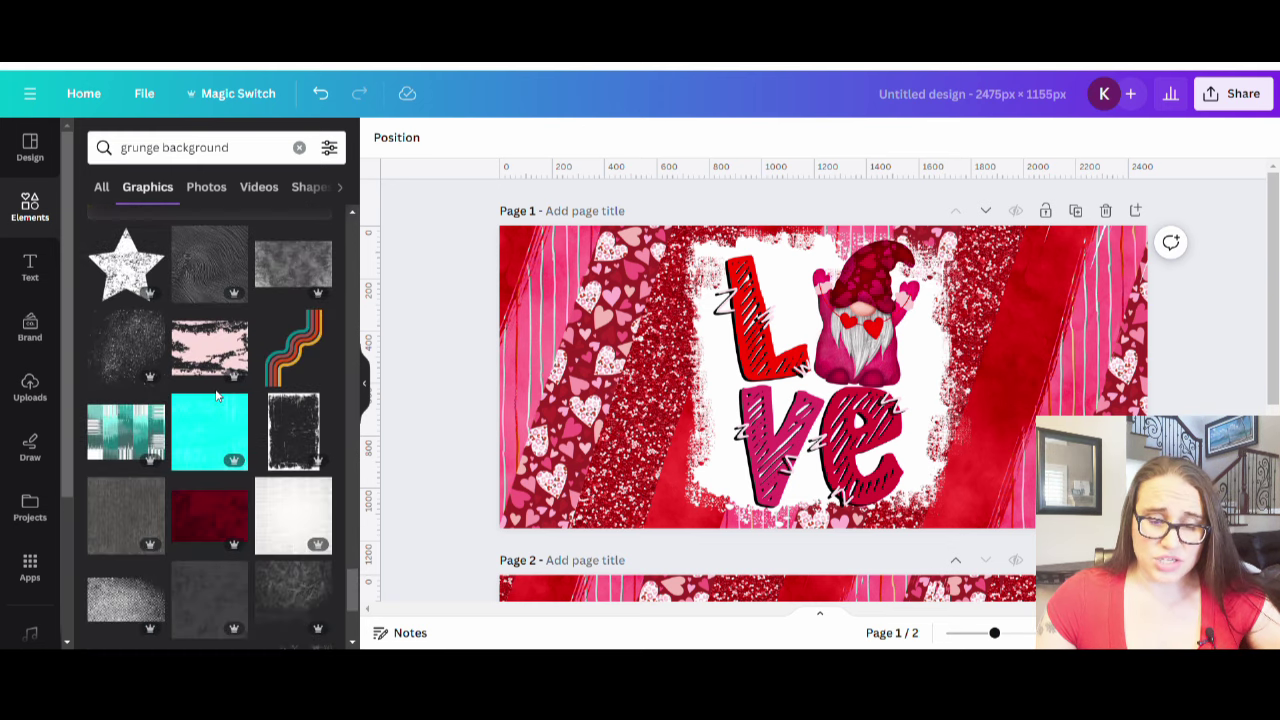
scroll(236, 416, "down", 5)
scroll(258, 431, "down", 3)
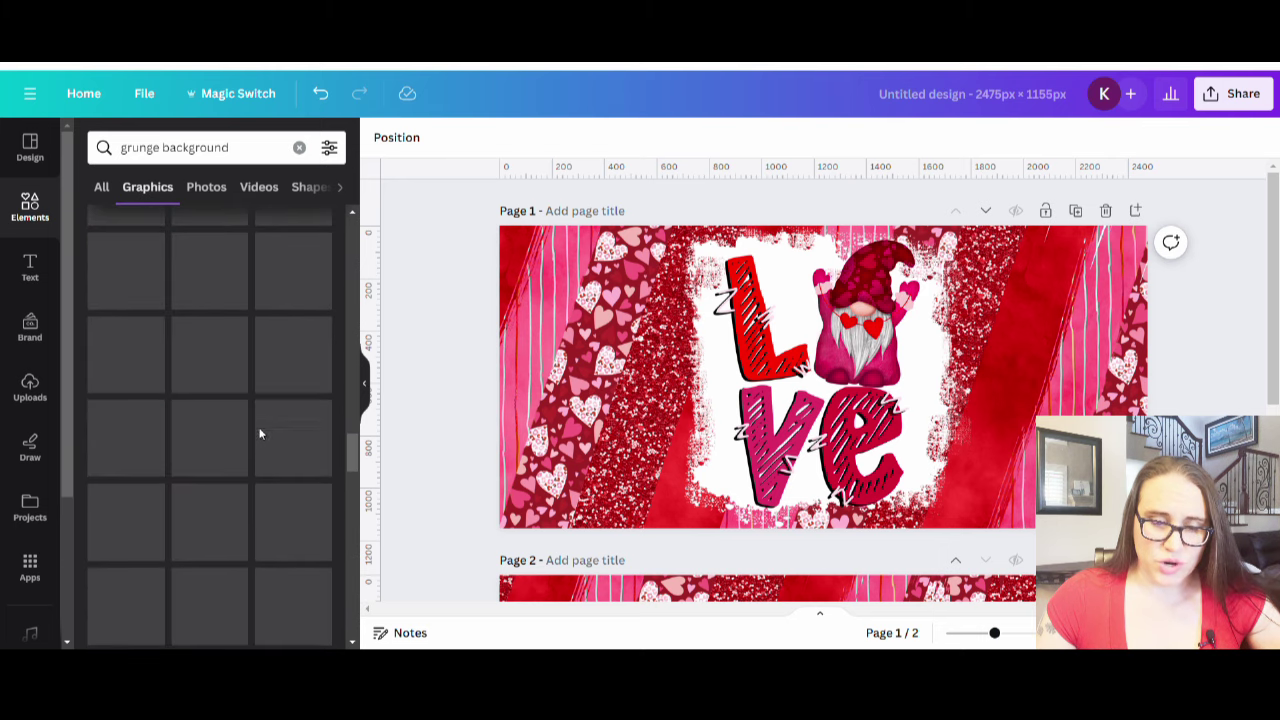
scroll(260, 415, "up", 5)
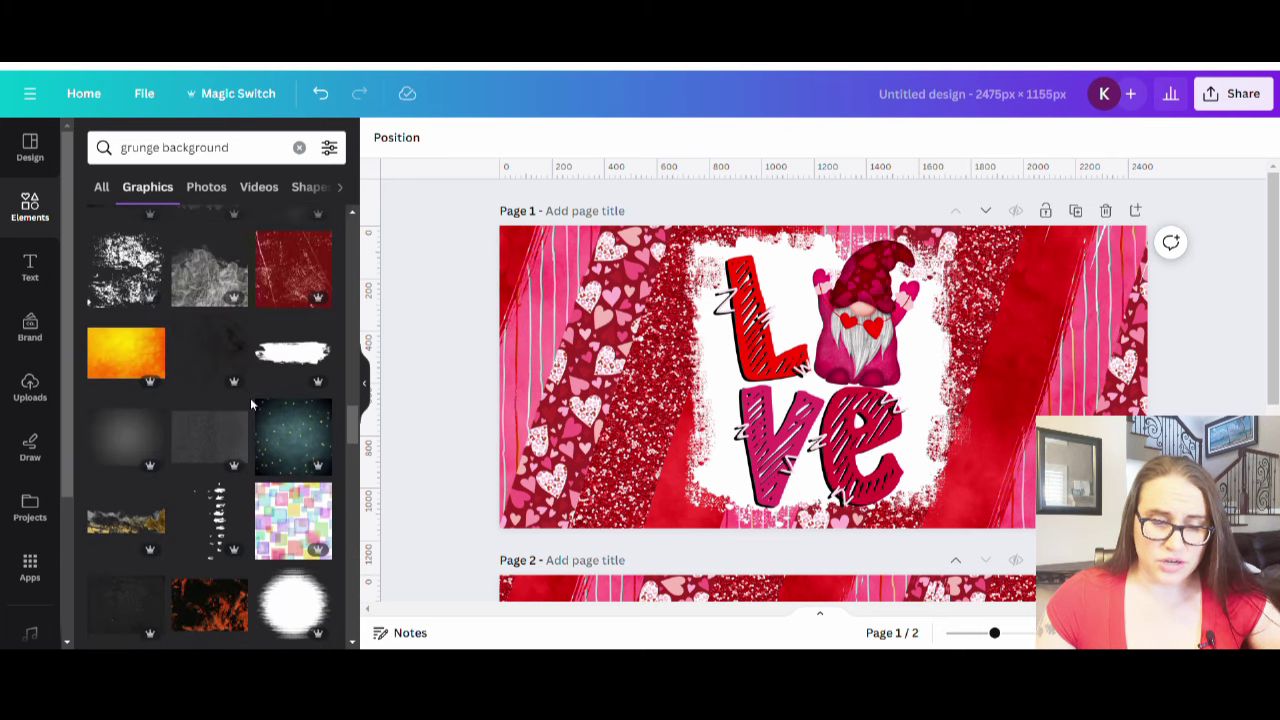
scroll(260, 410, "up", 3)
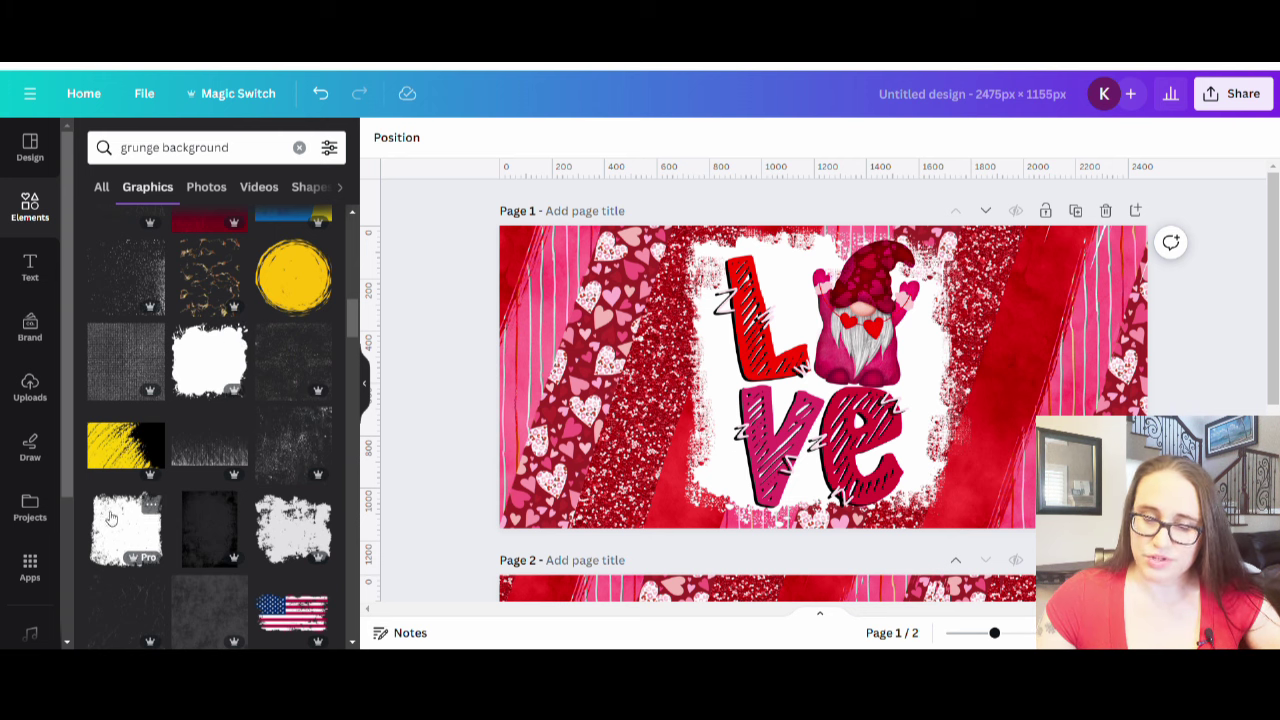
Add the square grunge graphic with distressed edges to page 2 and recolor it white.
left_click_drag(128, 538, 752, 321)
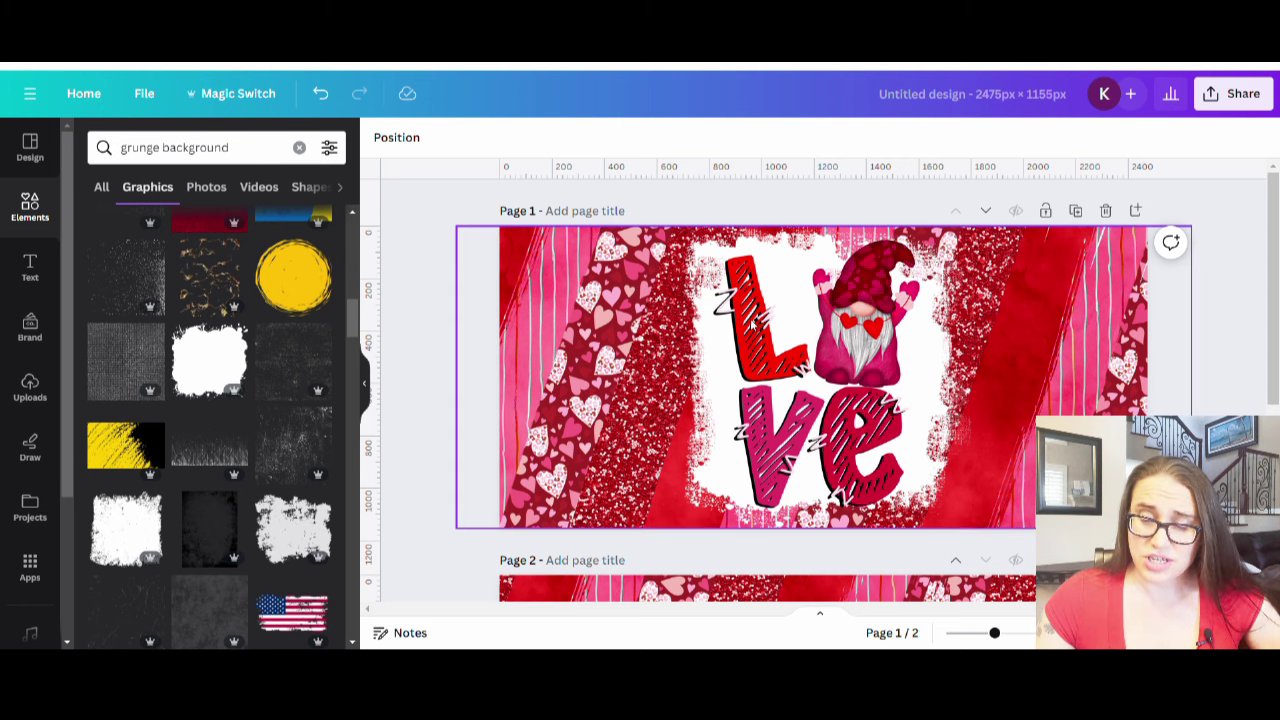
scroll(860, 320, "down", 5)
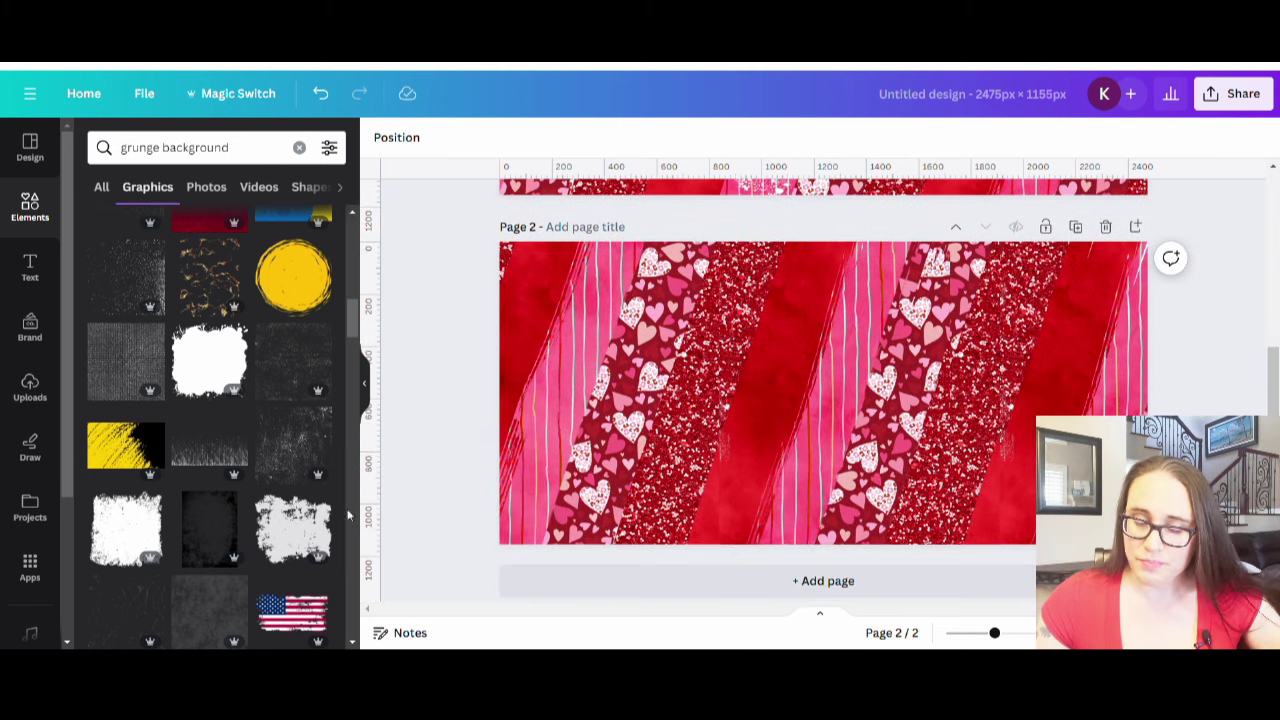
left_click(136, 530)
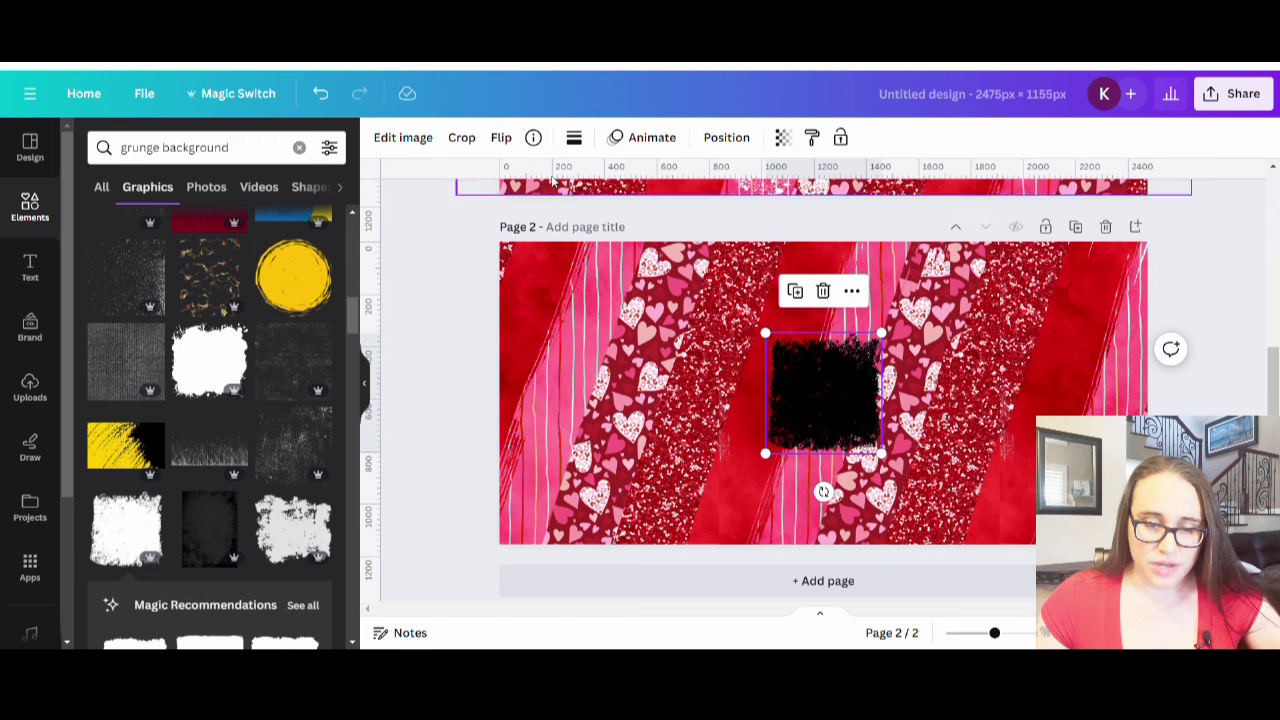
left_click(573, 138)
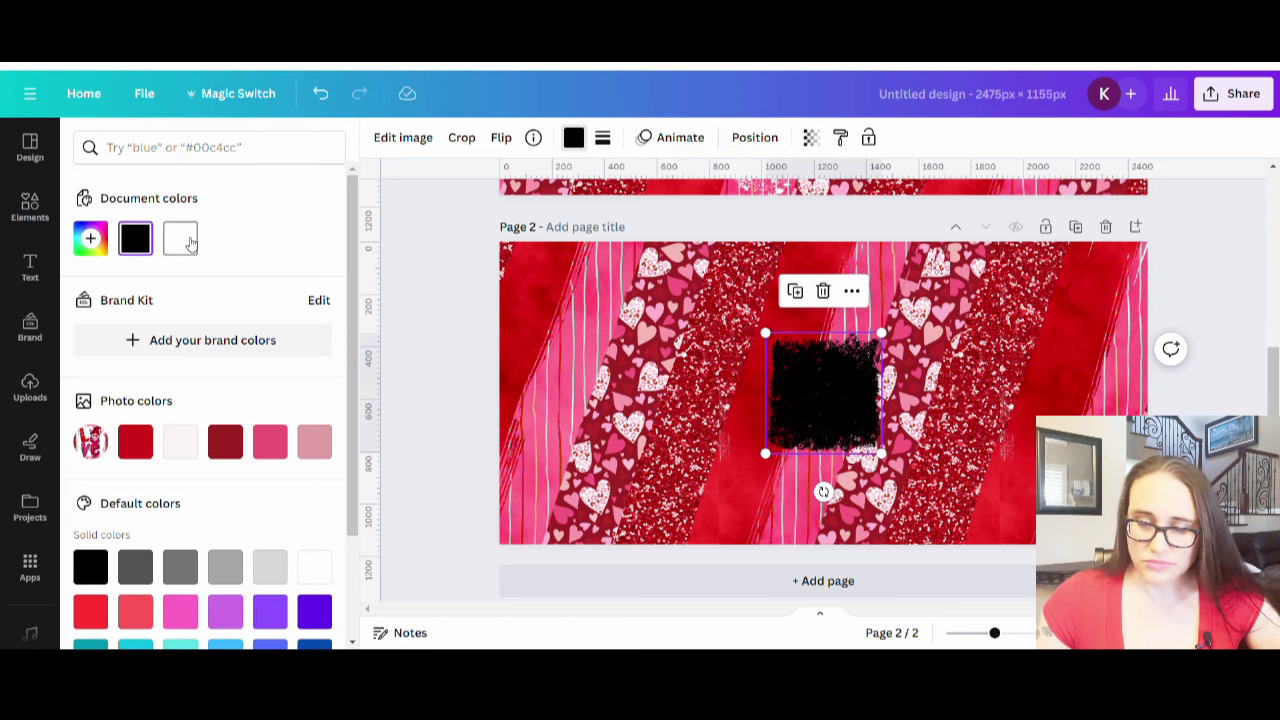
left_click(180, 238)
left_click(438, 321)
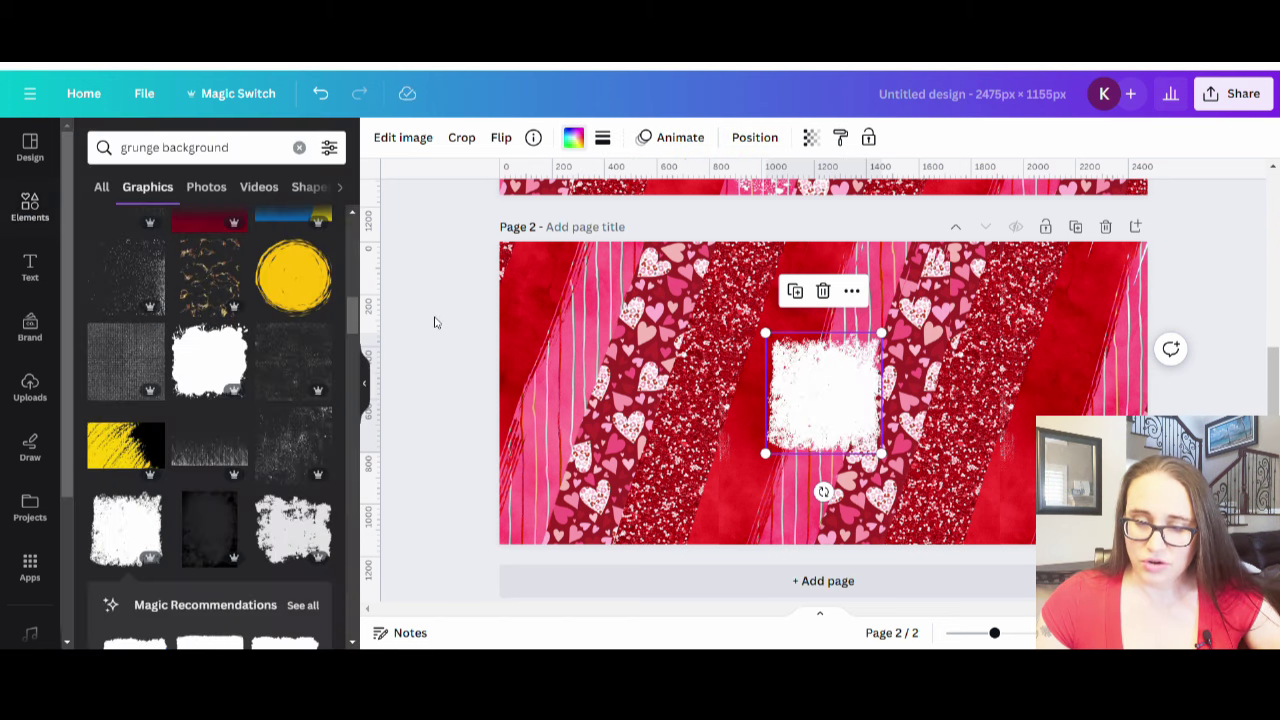
Move the white grunge square to the left part of page 2 and enlarge it to about 875 px wide.
left_click(829, 403)
left_click_drag(829, 403, 606, 359)
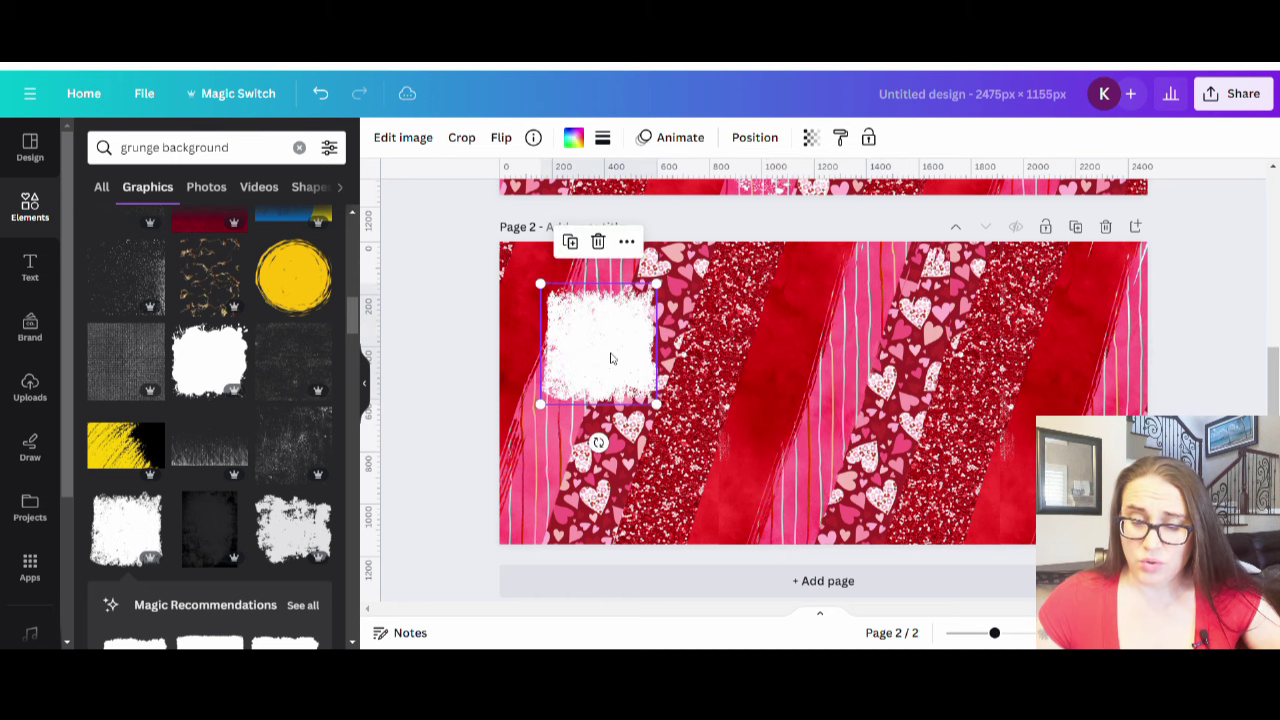
left_click_drag(661, 409, 769, 522)
left_click_drag(653, 449, 653, 437)
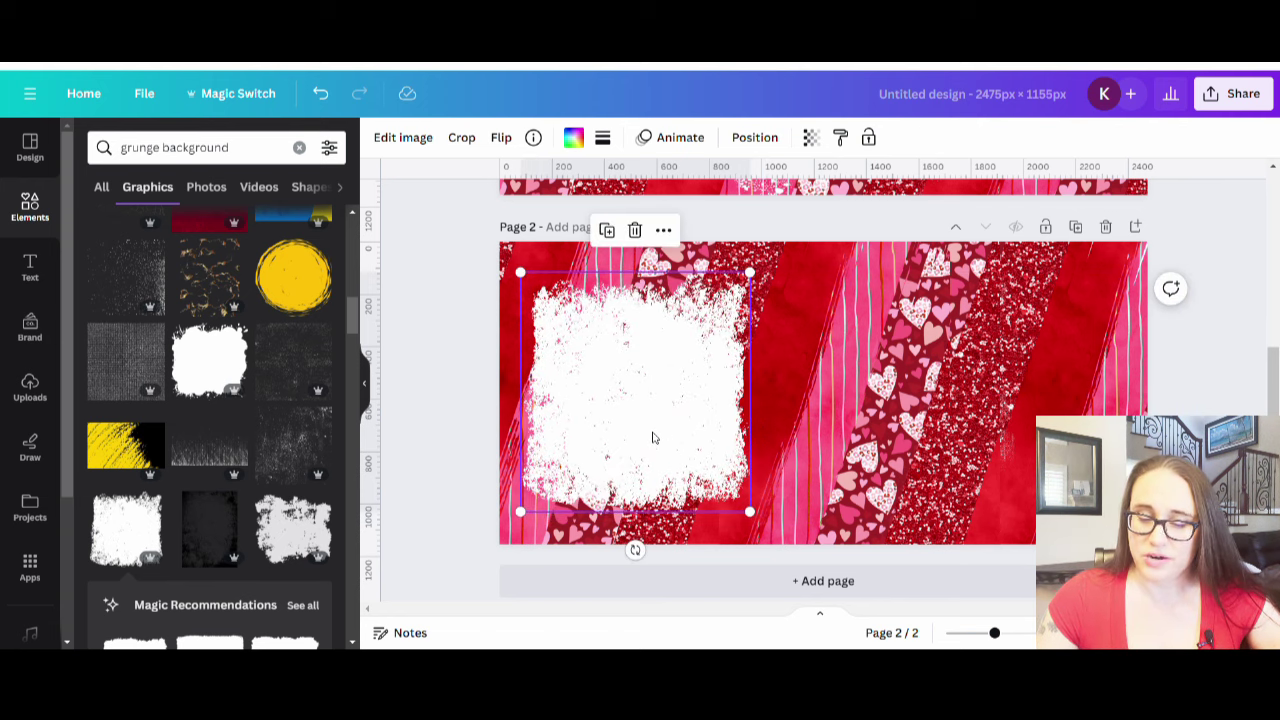
left_click(449, 428)
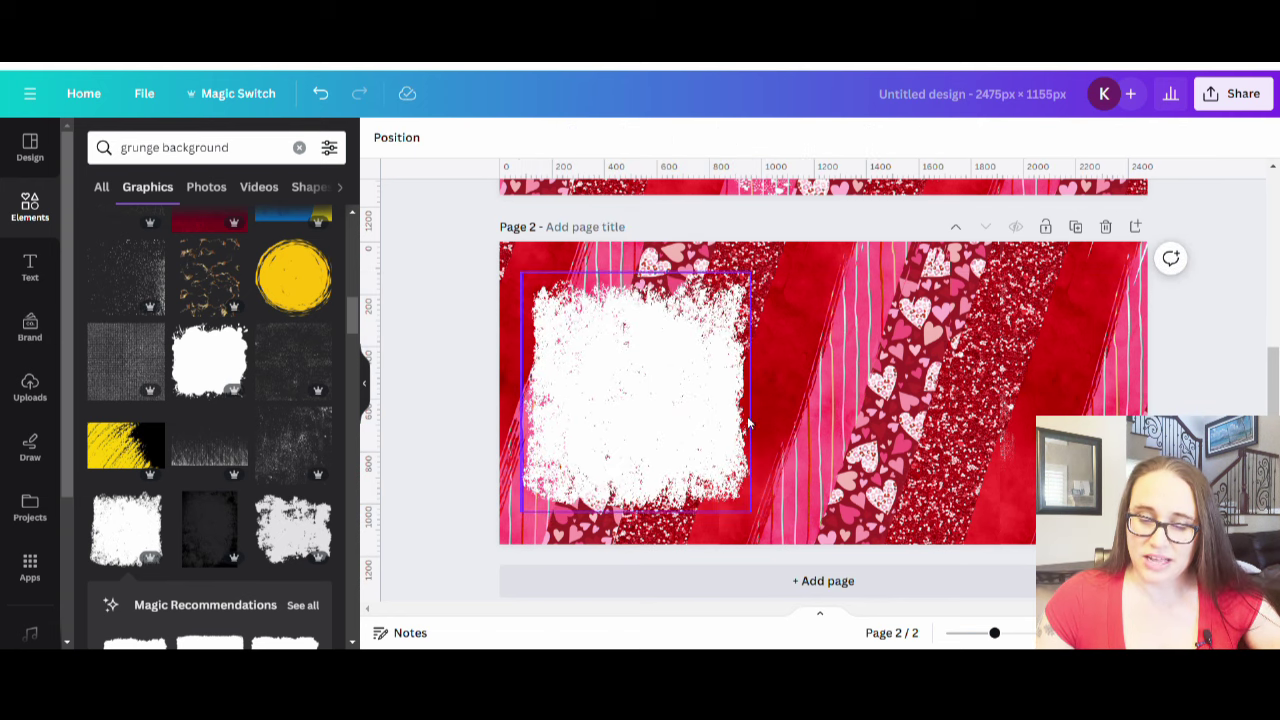
Compare the LOVE lettering and its white backing on page 1 with the grunge square on page 2.
scroll(1055, 362, "up", 5)
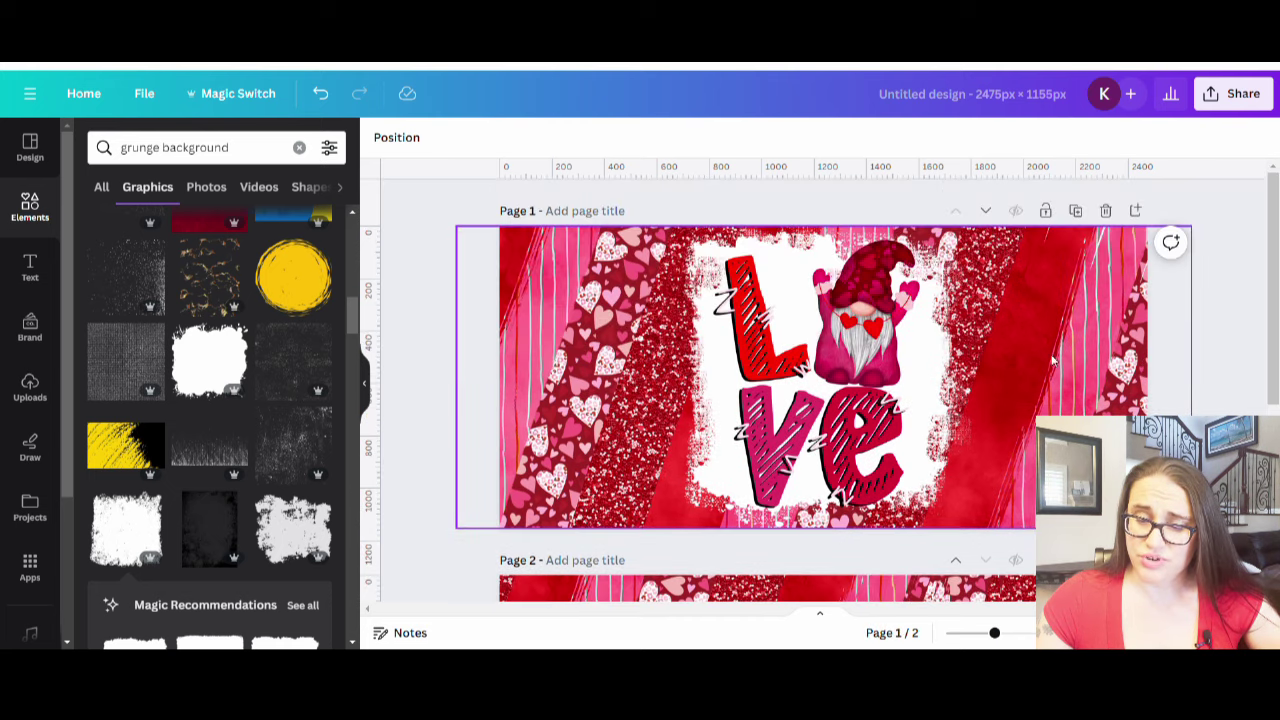
scroll(817, 262, "down", 2)
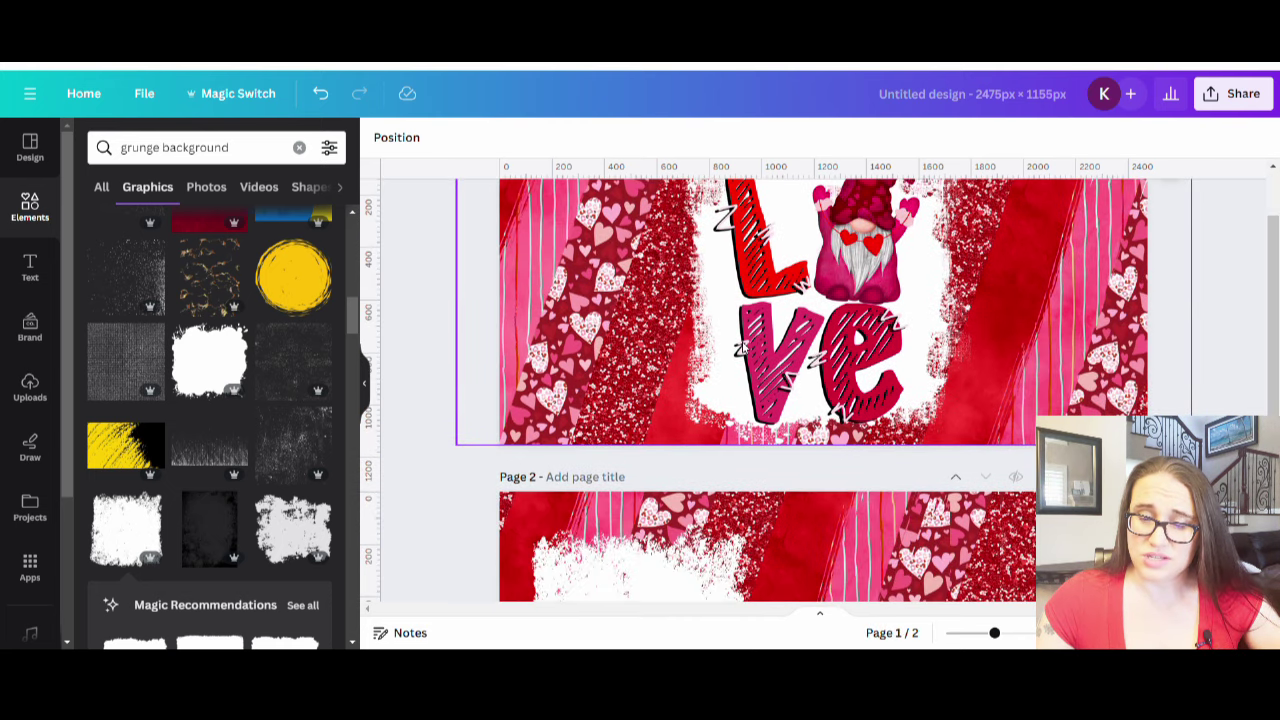
scroll(699, 269, "down", 6)
scroll(921, 359, "up", 4)
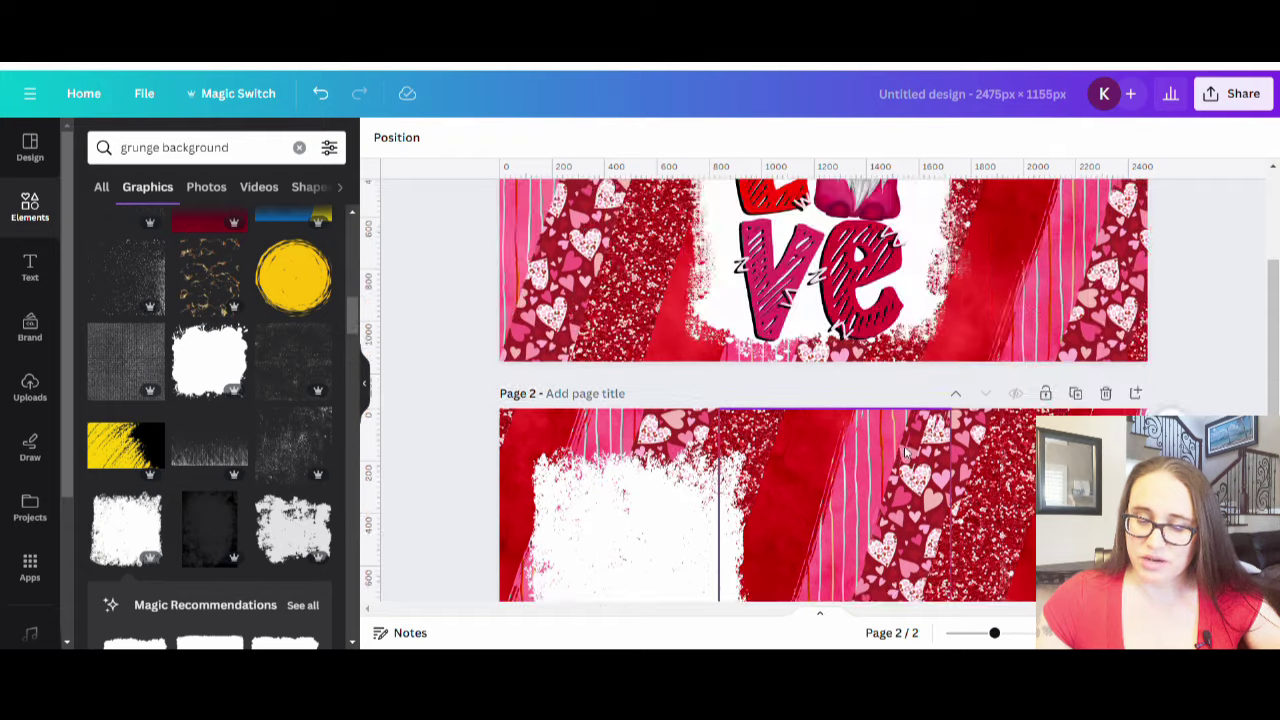
scroll(910, 290, "down", 4)
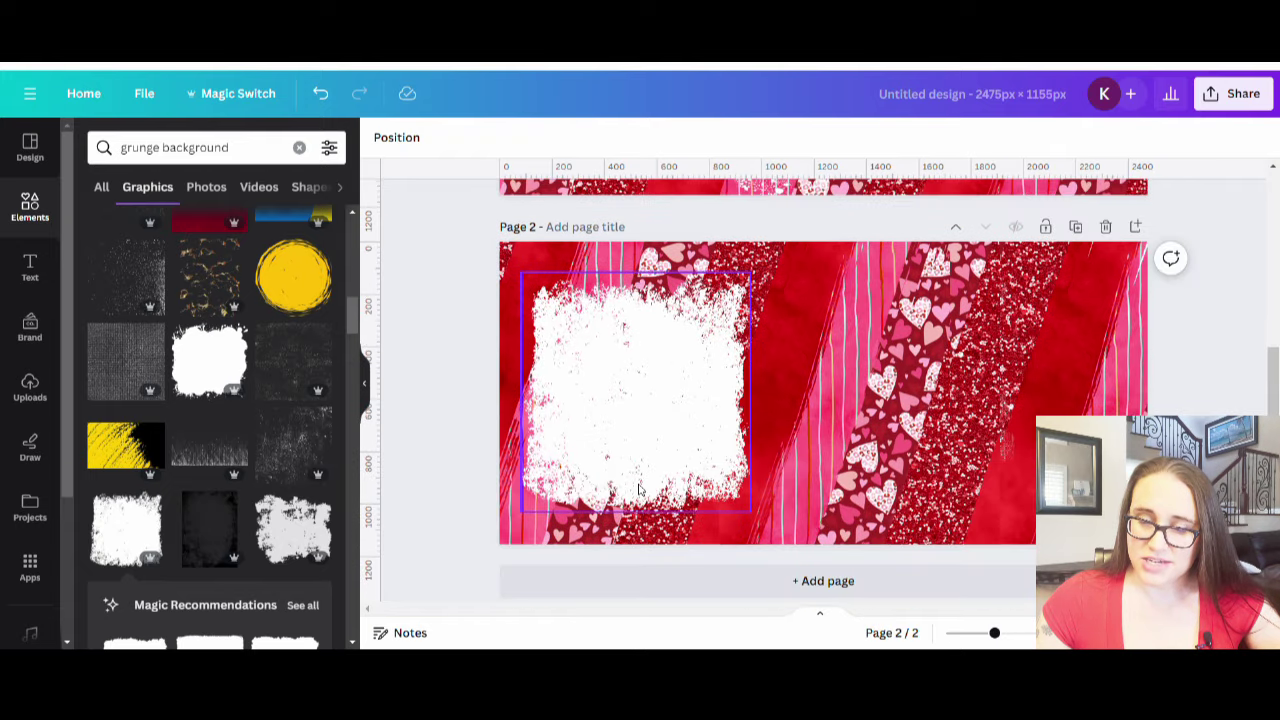
scroll(651, 431, "up", 8)
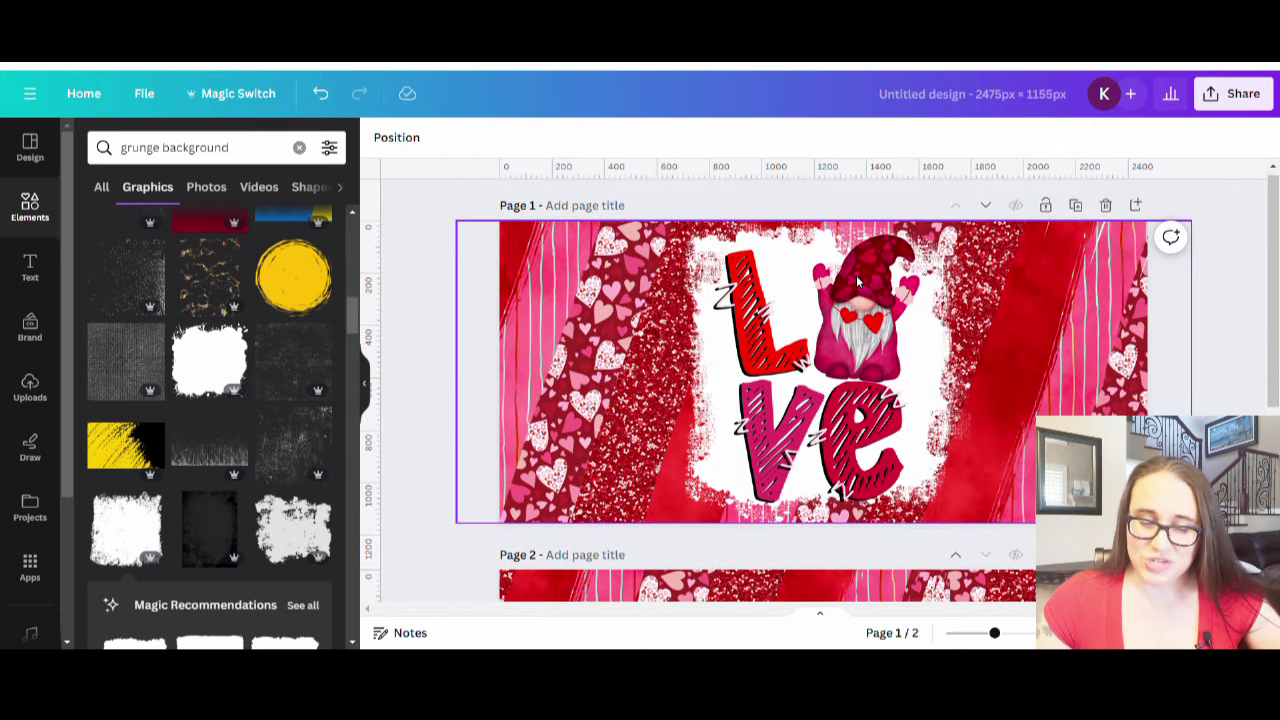
scroll(700, 330, "down", 8)
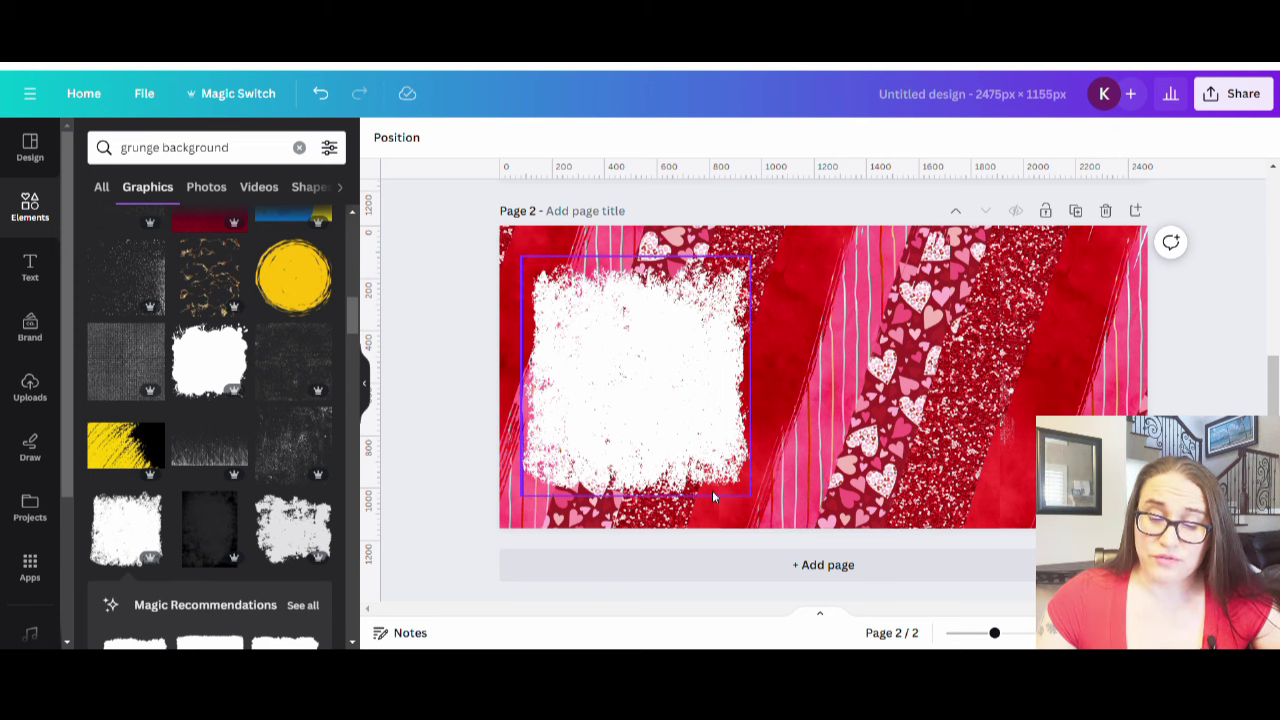
Add a blank page 3 and move the white grunge square from page 2 onto it.
left_click(809, 566)
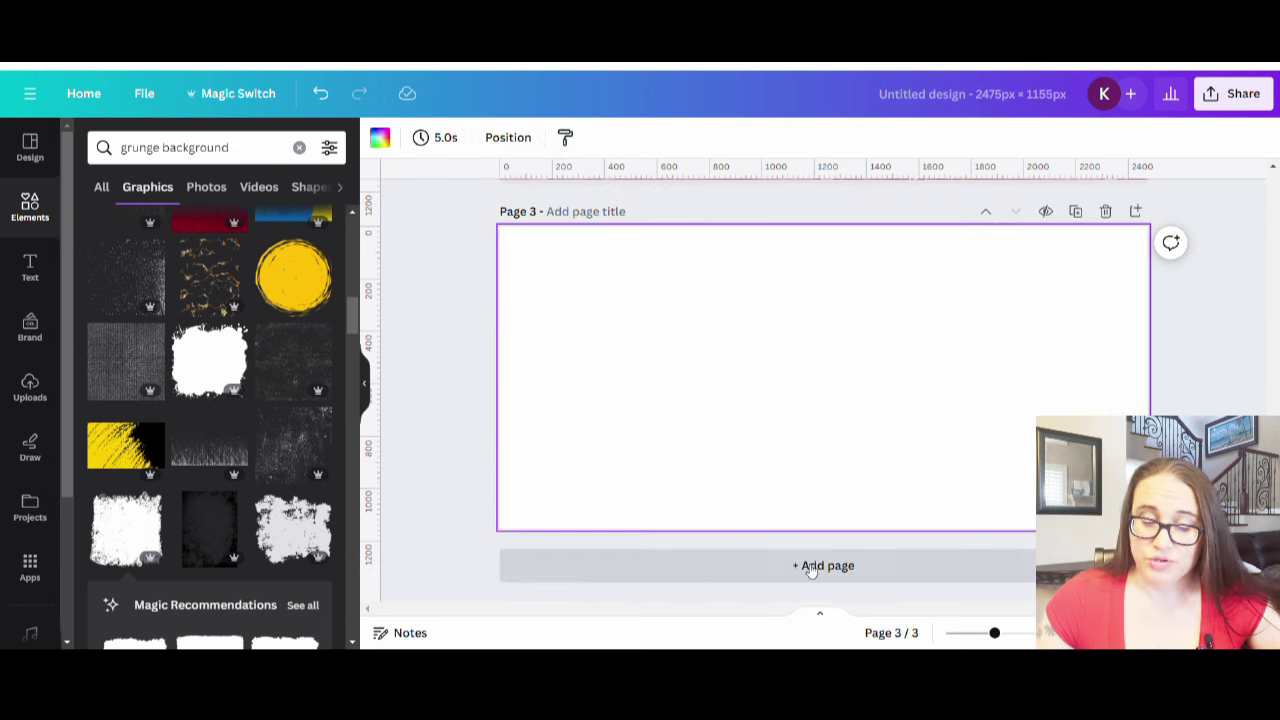
scroll(722, 482, "up", 3)
left_click_drag(663, 449, 717, 529)
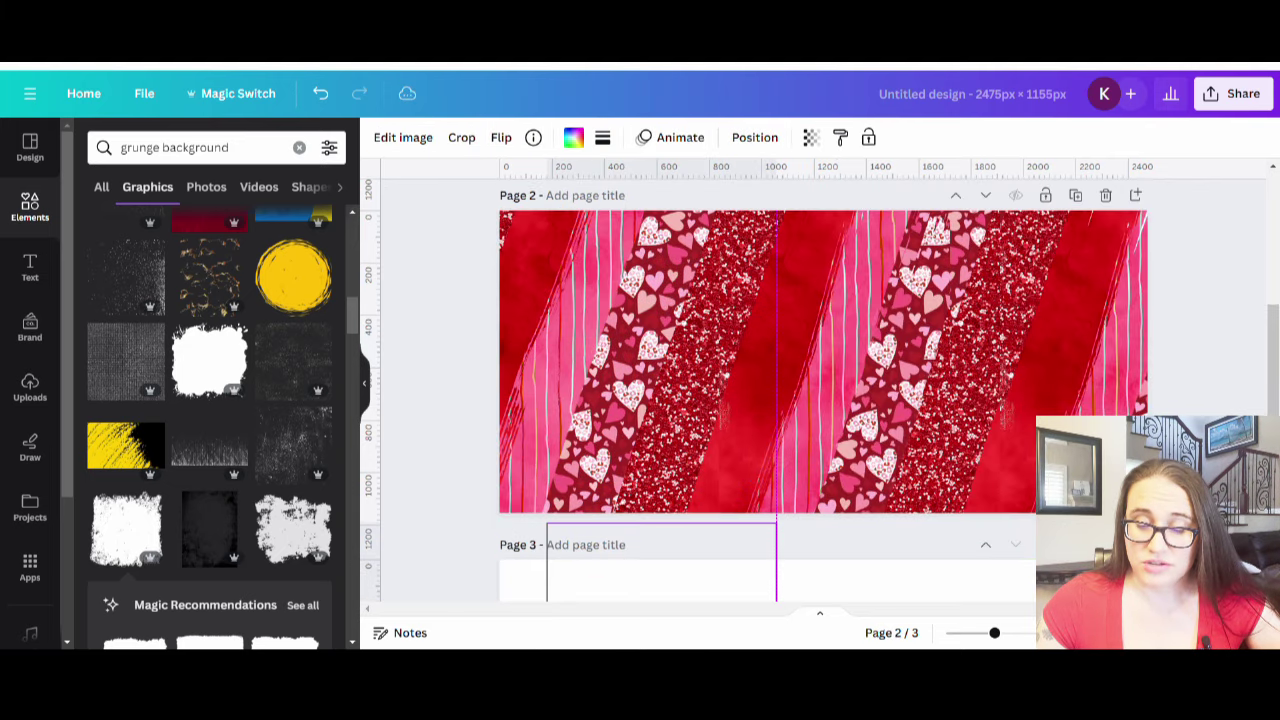
scroll(692, 456, "down", 2)
Set page 3's background to the pink photo color and nudge the white grunge square slightly within the page.
left_click(914, 500)
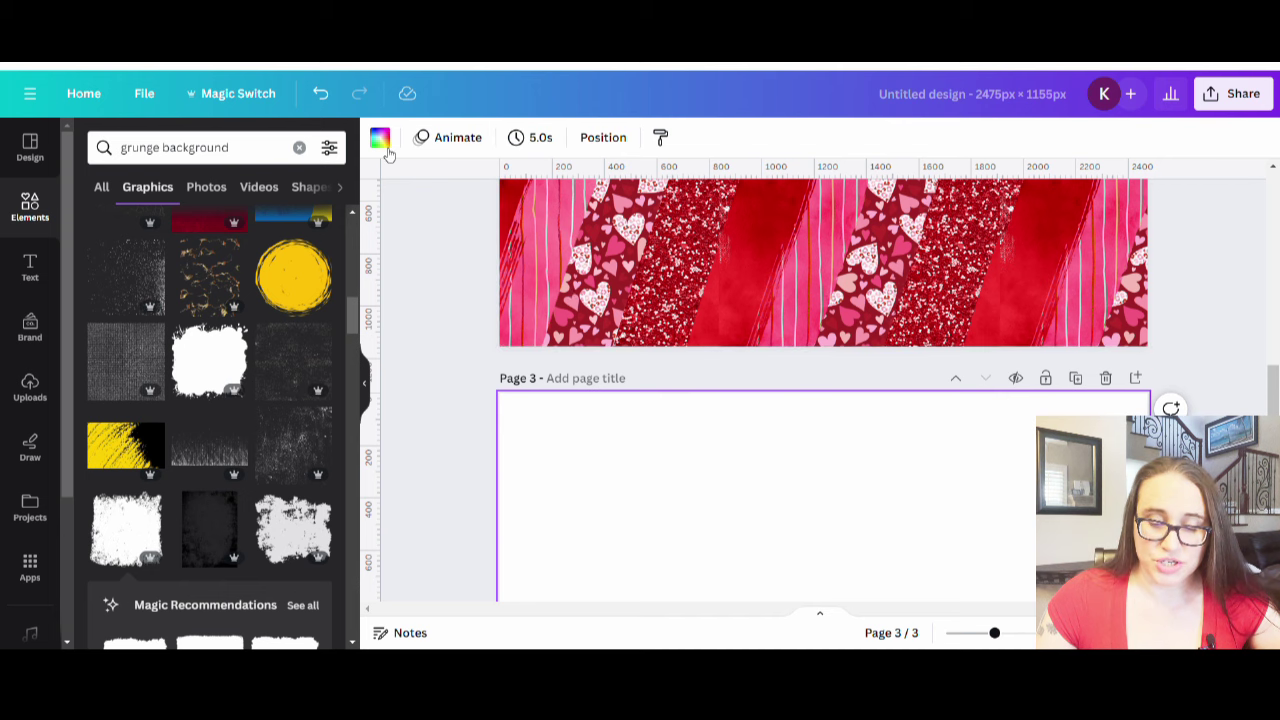
left_click(380, 138)
left_click(271, 440)
left_click(417, 432)
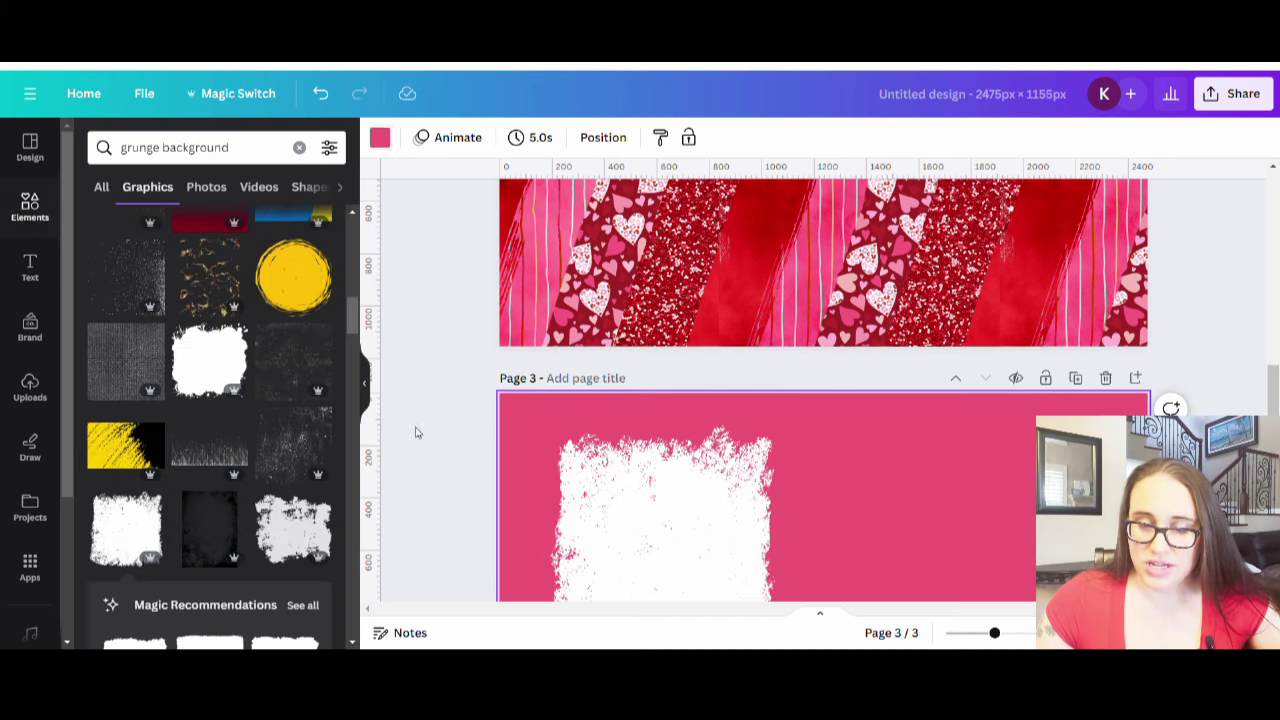
scroll(430, 415, "down", 3)
left_click(614, 400)
left_click_drag(614, 400, 612, 395)
left_click(886, 406)
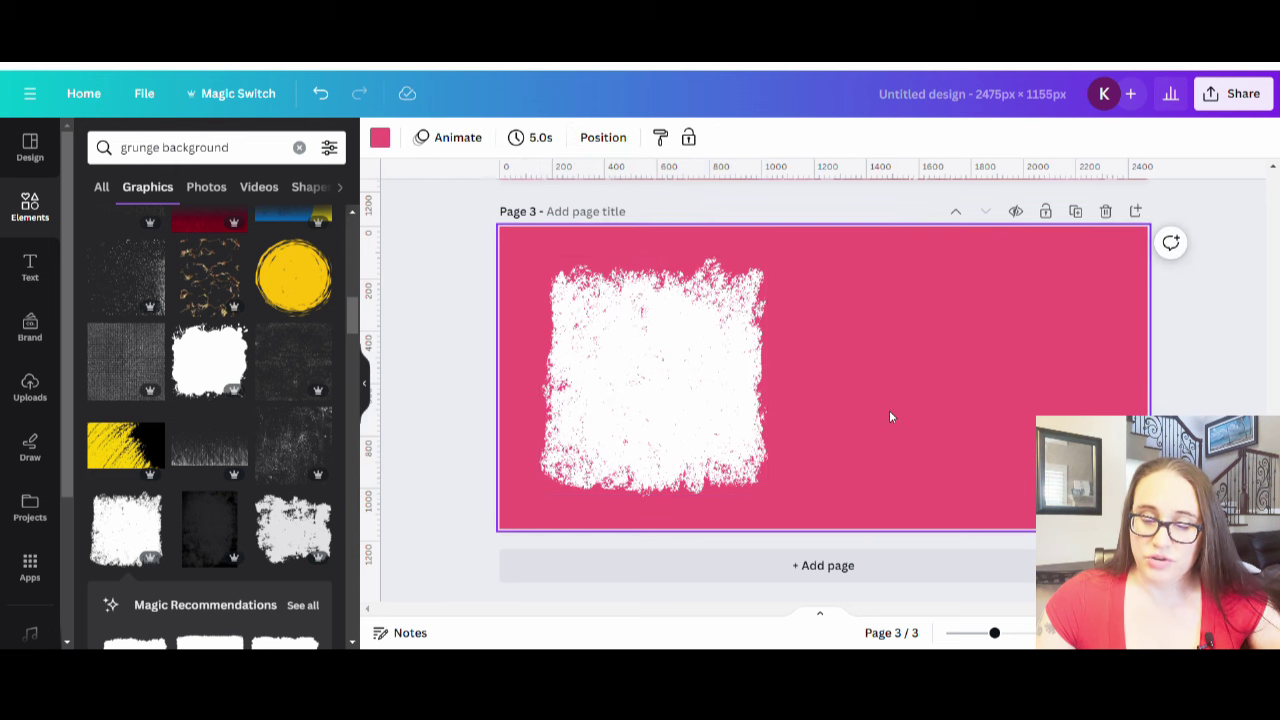
Add a text letter L to page 3, enlarge it to size 201, and place it on the upper left of the grunge square.
scroll(890, 415, "up", 10)
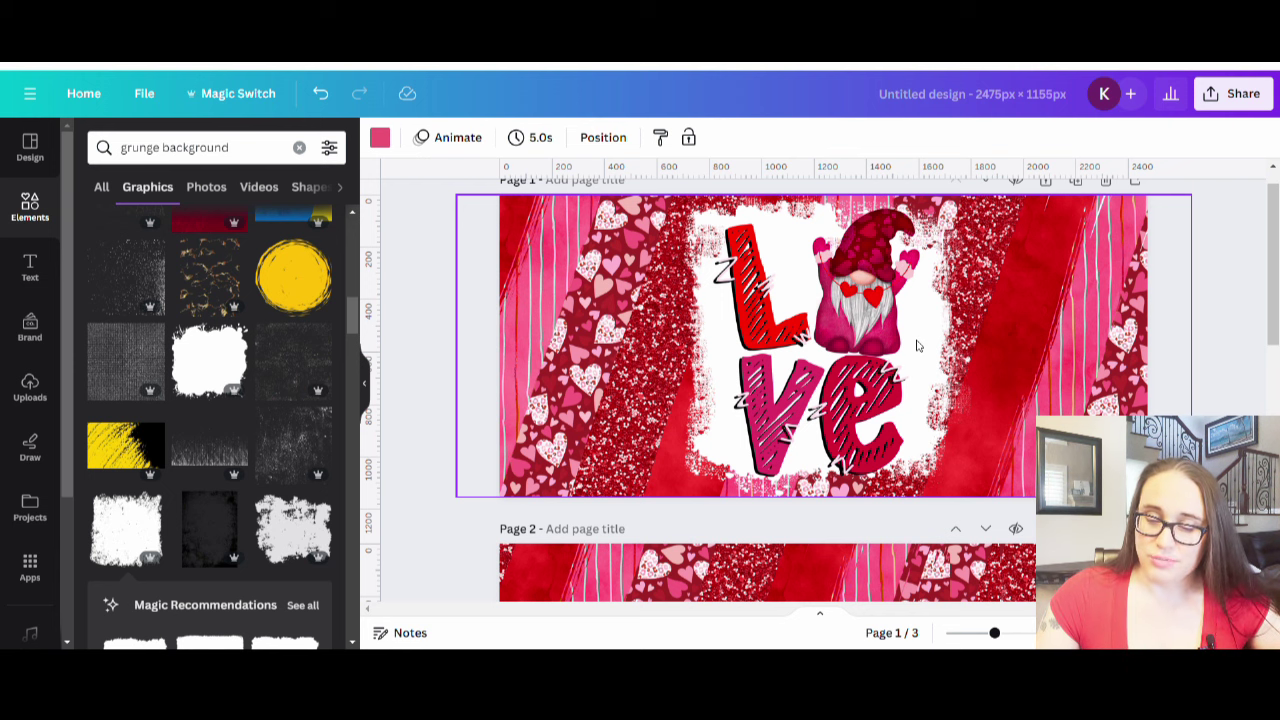
scroll(741, 306, "down", 10)
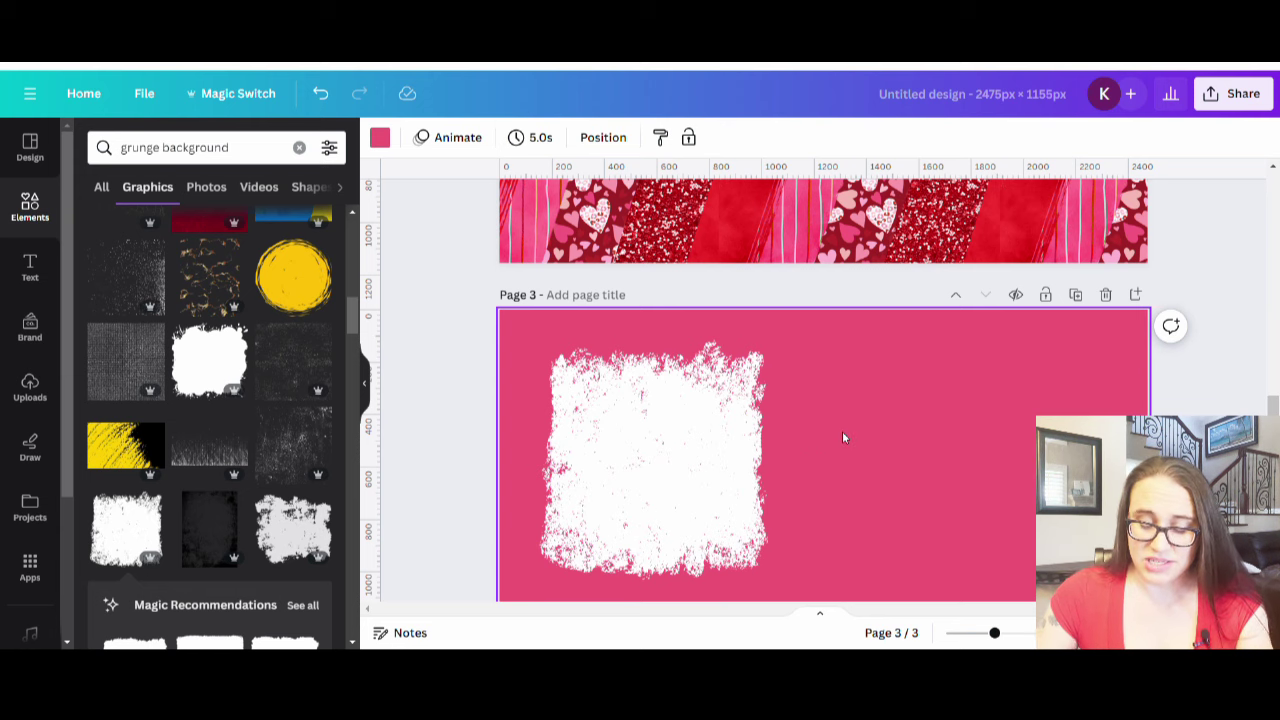
key("t")
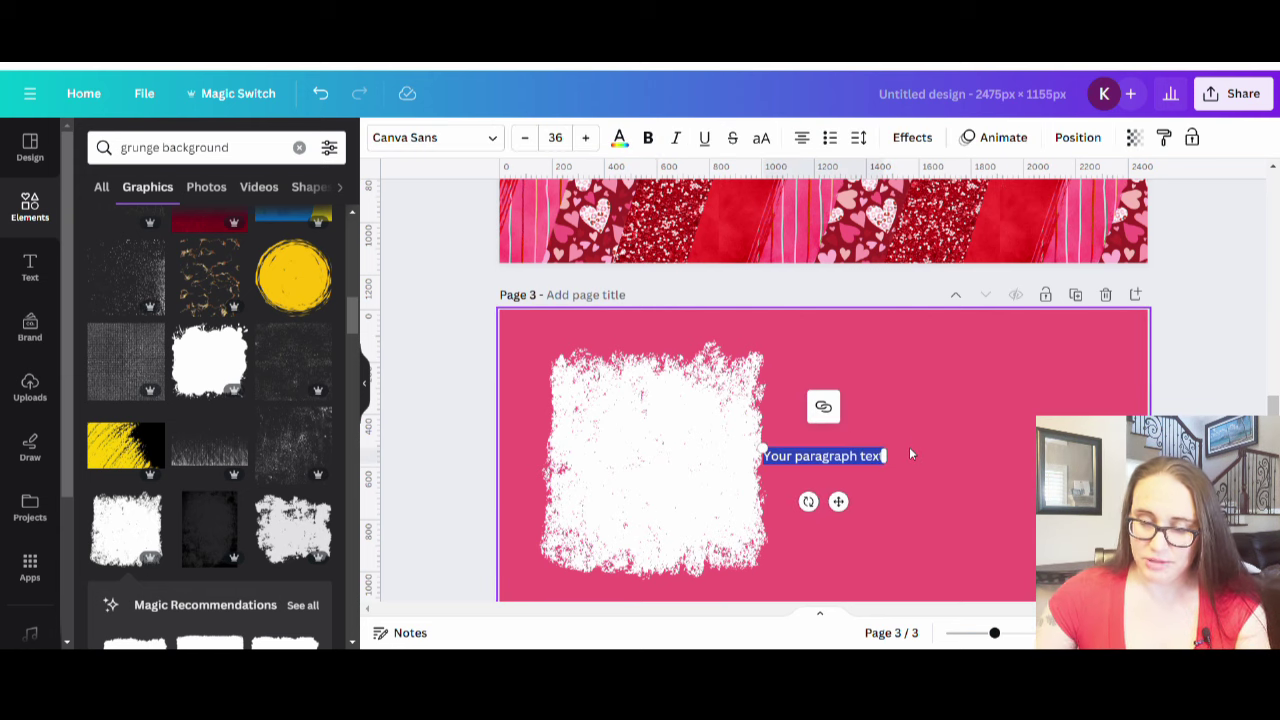
key("BackSpace")
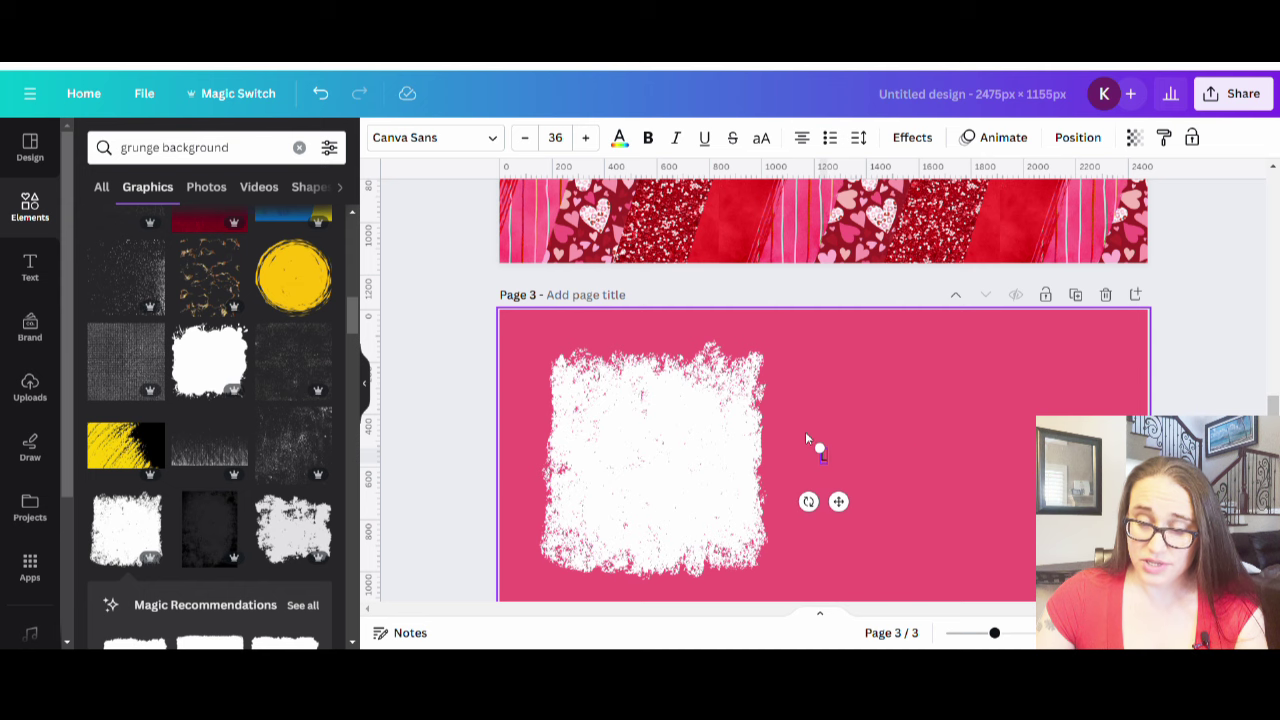
left_click_drag(806, 438, 786, 378)
key("Escape")
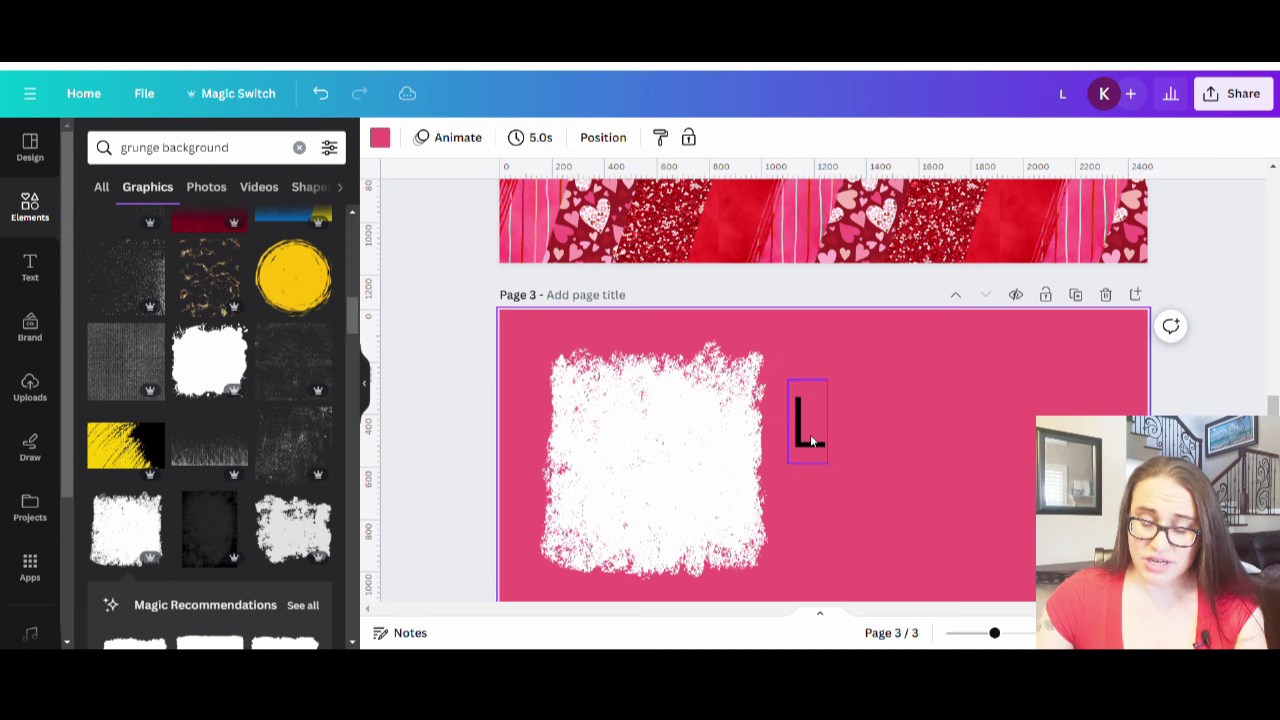
left_click_drag(810, 434, 618, 434)
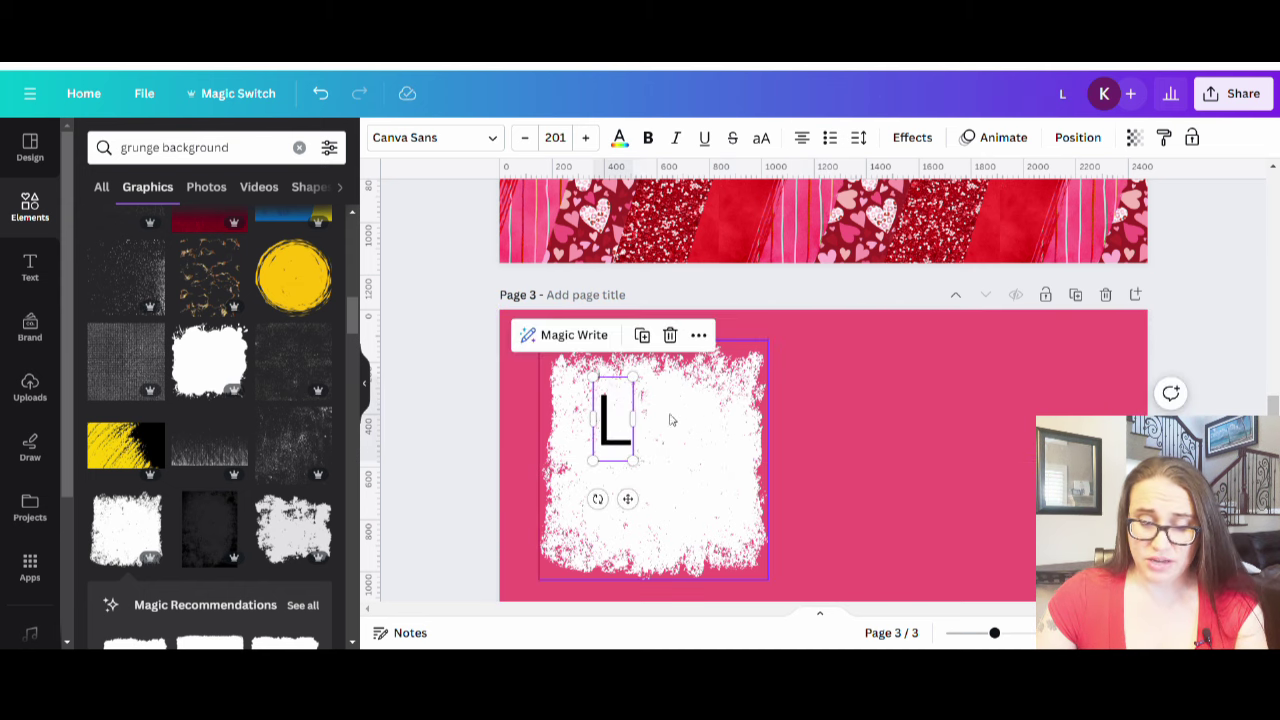
left_click(840, 450)
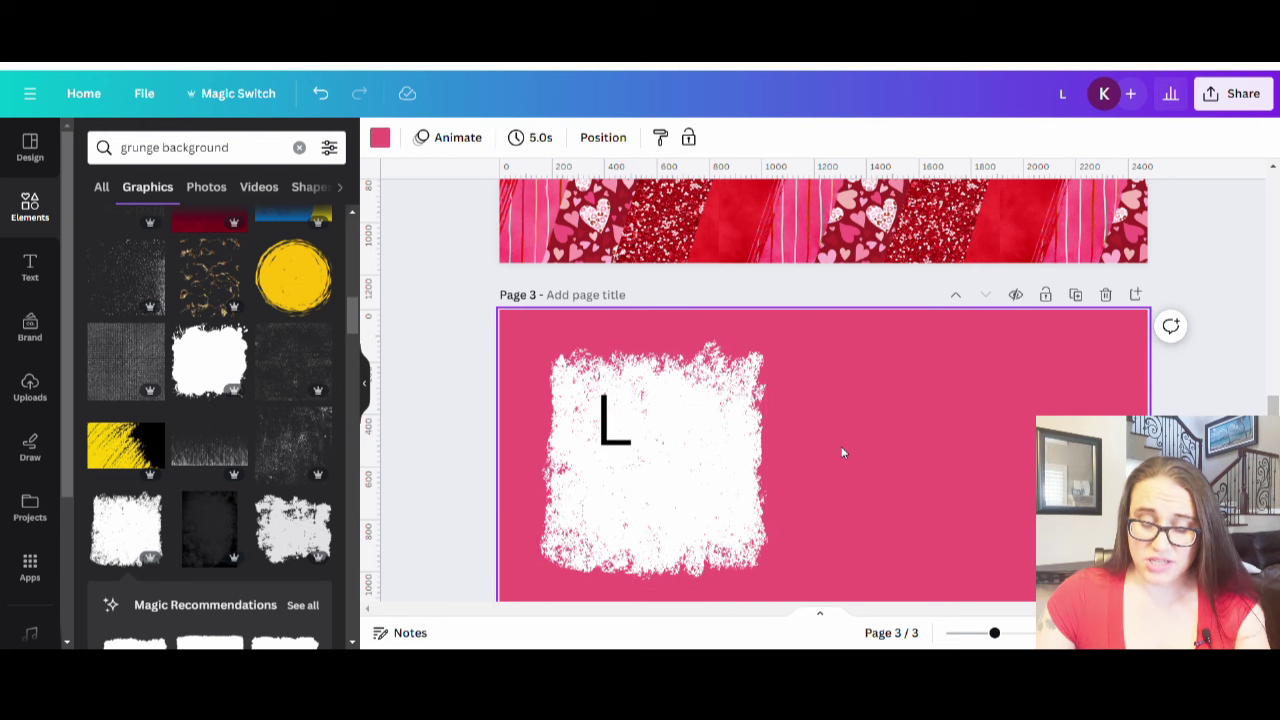
Add a text letter V at size 315 and place it directly below the L on the grunge square.
key("t")
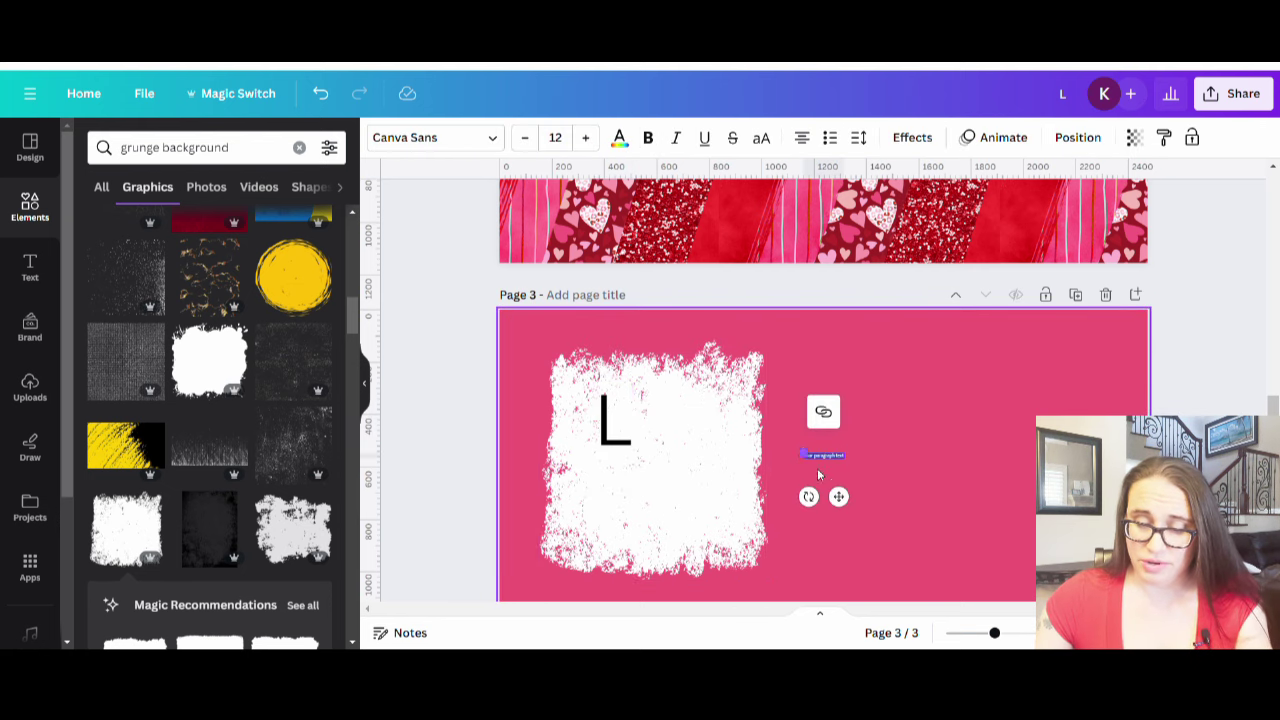
key("Escape")
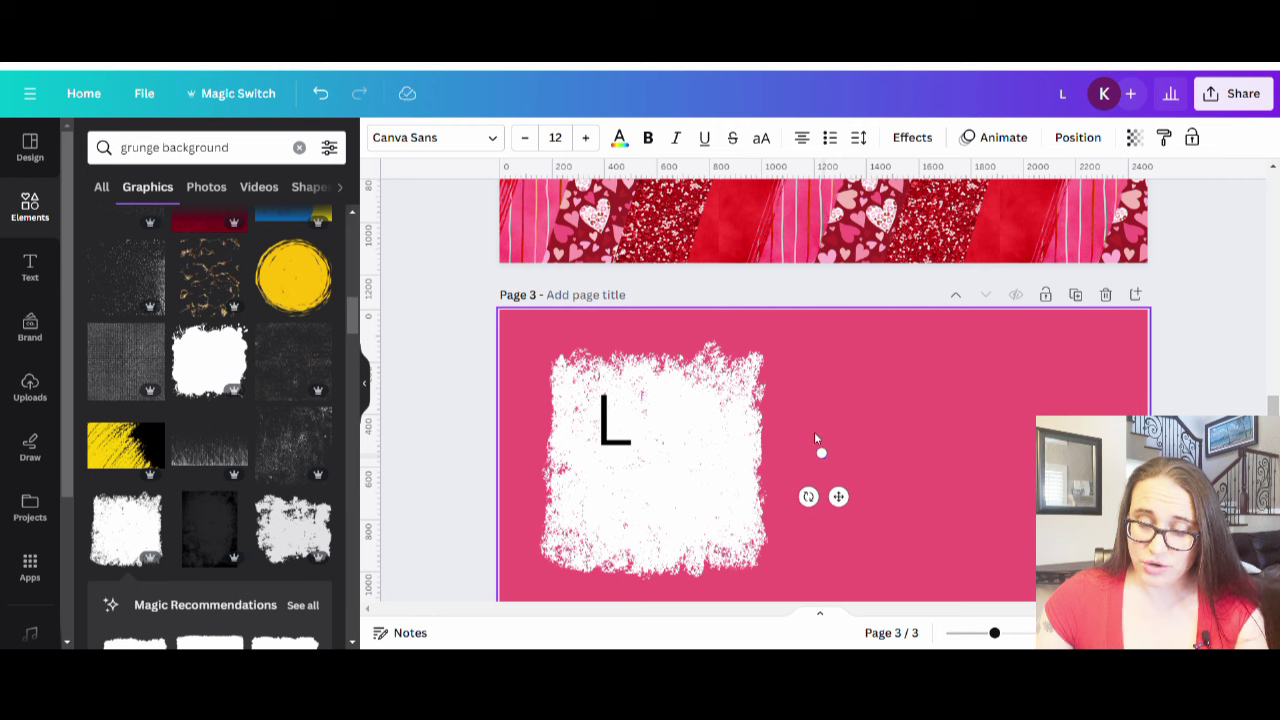
left_click_drag(824, 455, 738, 328)
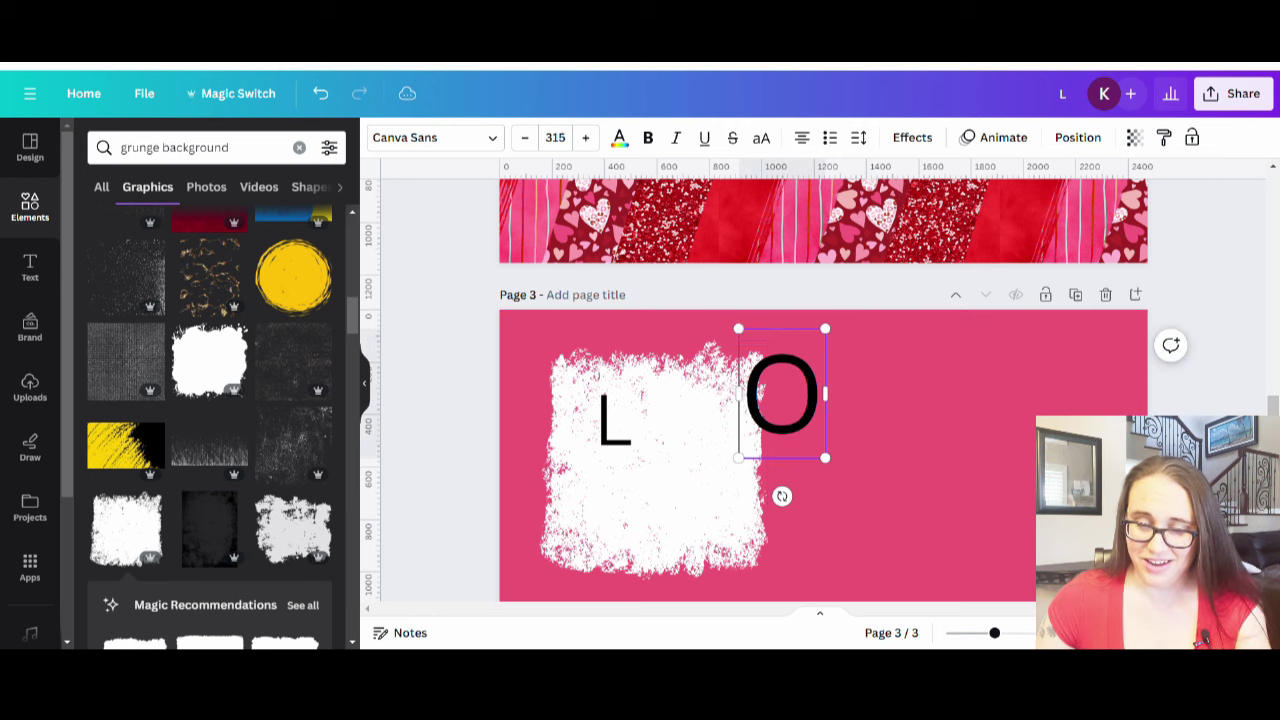
double_click(808, 421)
type("V")
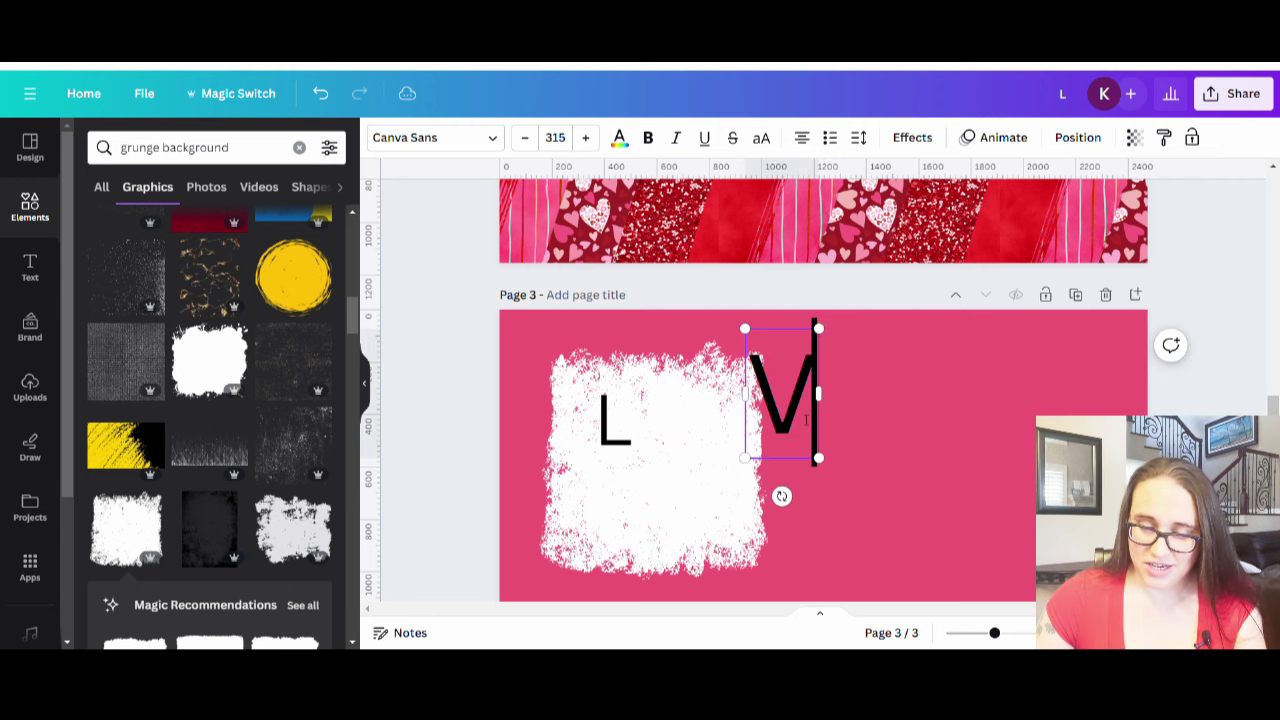
left_click(863, 433)
left_click_drag(792, 421, 624, 526)
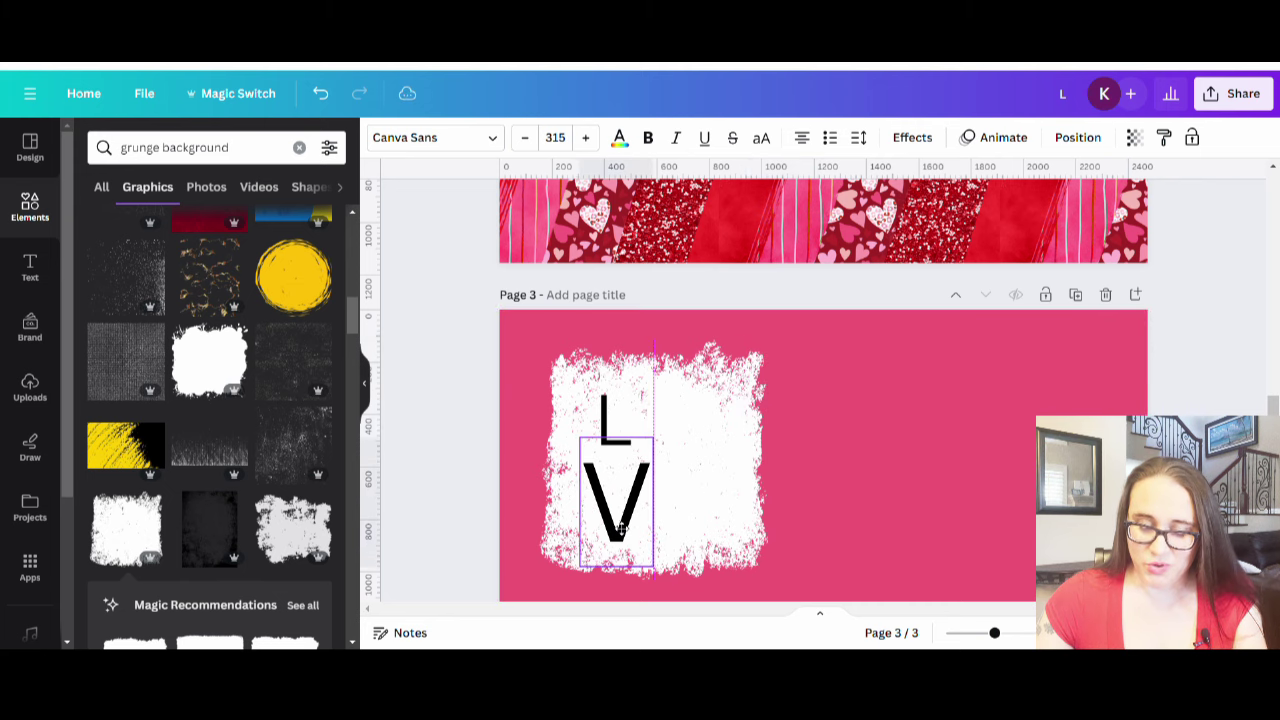
Add a text letter E at size 315 and align it beside the V on the grunge square.
key("t")
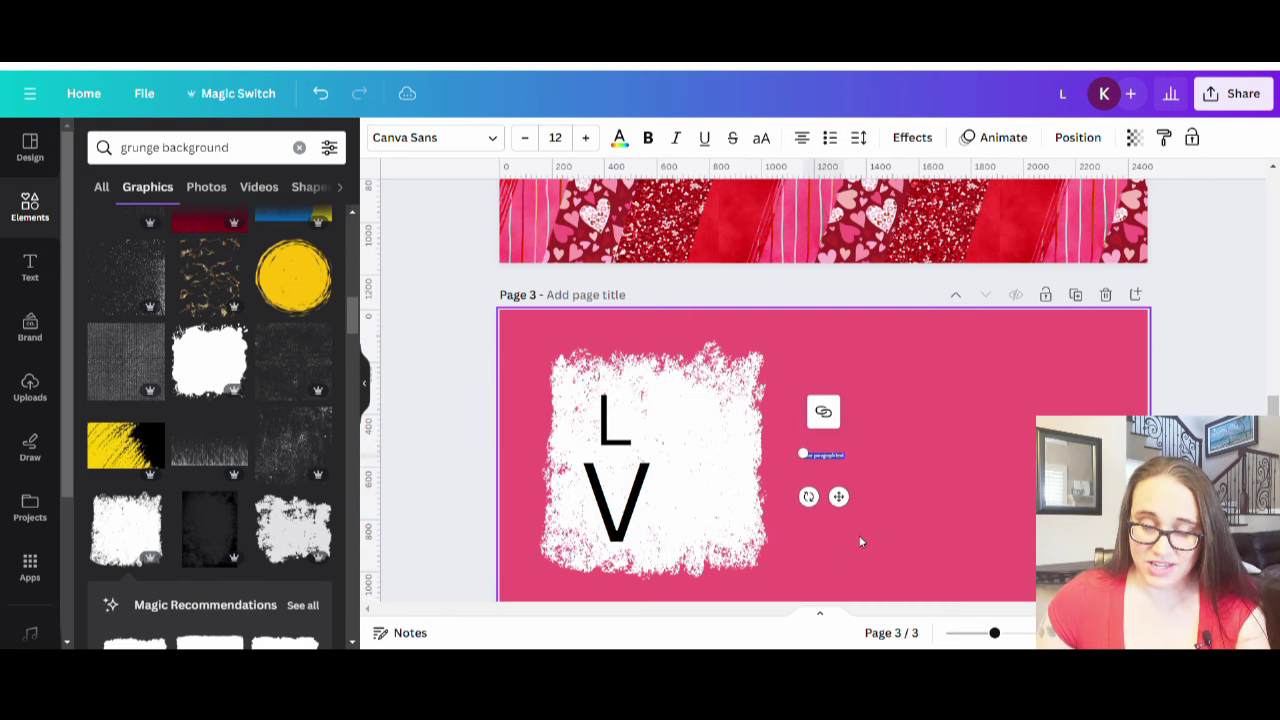
key("BackSpace")
type("E")
left_click_drag(822, 453, 739, 557)
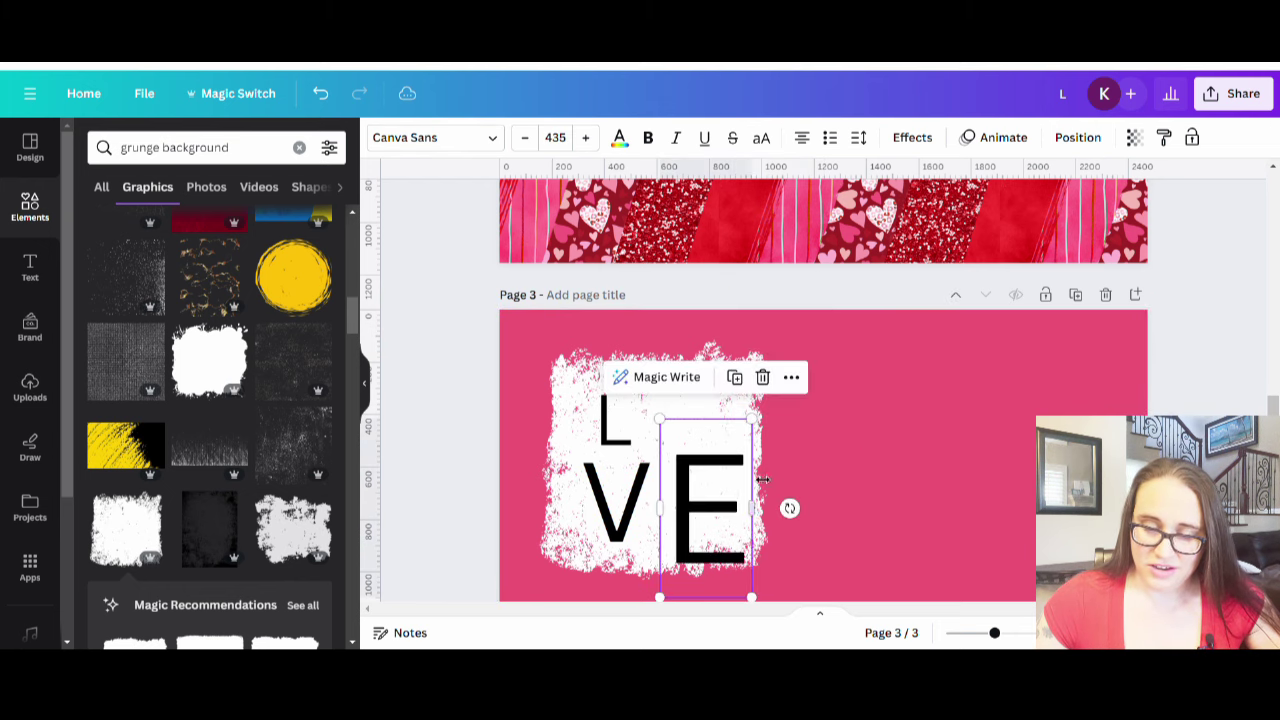
left_click_drag(760, 430, 726, 469)
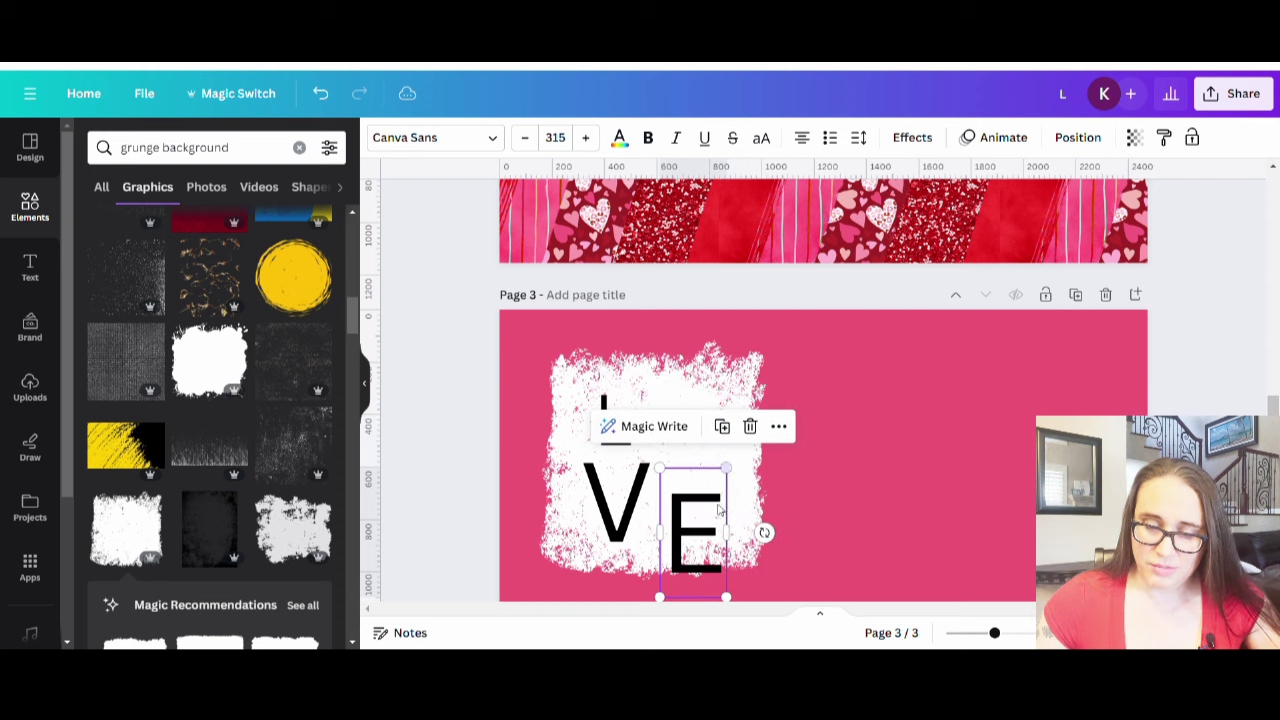
left_click_drag(701, 532, 708, 502)
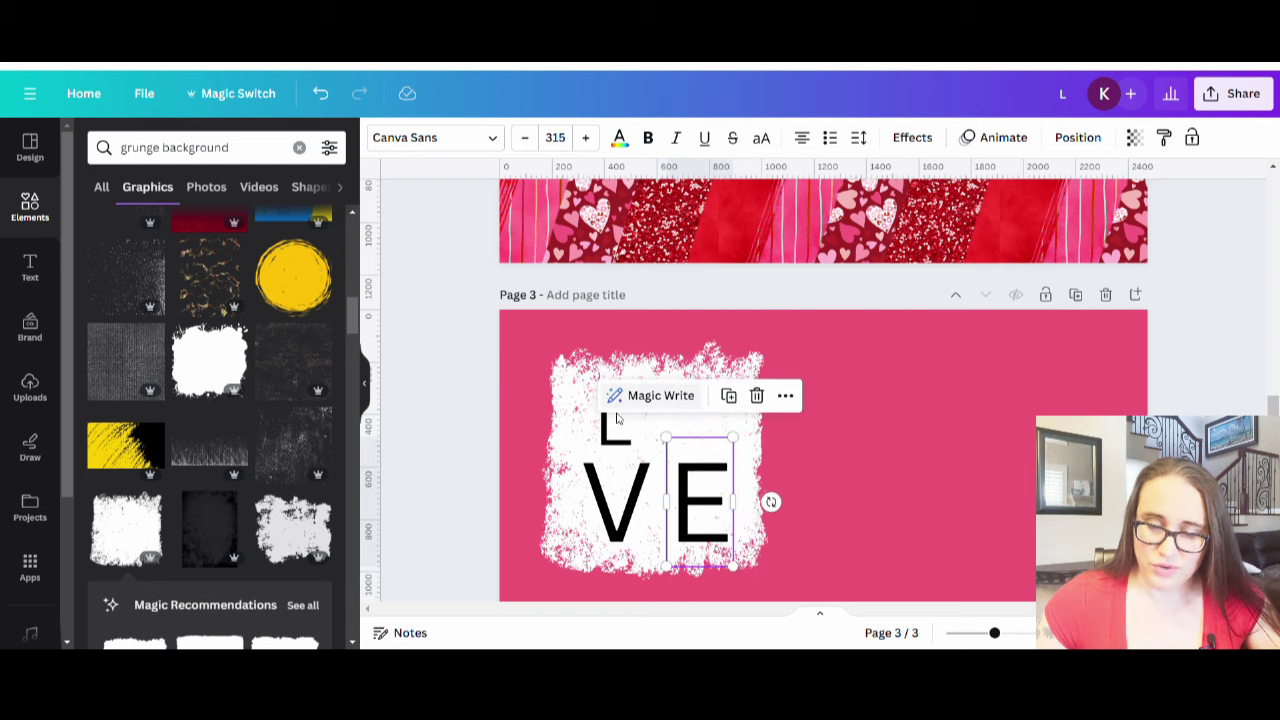
Enlarge the L above the V so it better matches the other letters.
left_click(615, 470)
left_click(610, 420)
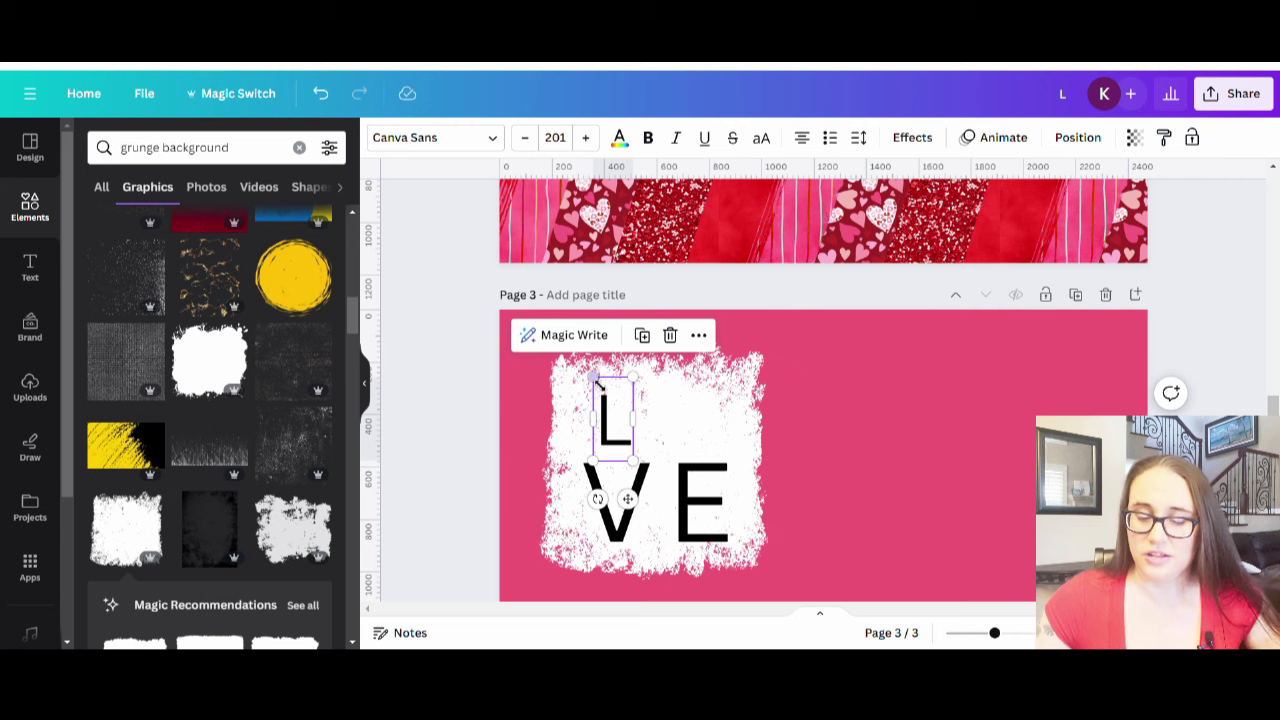
left_click_drag(597, 385, 580, 352)
left_click(647, 345)
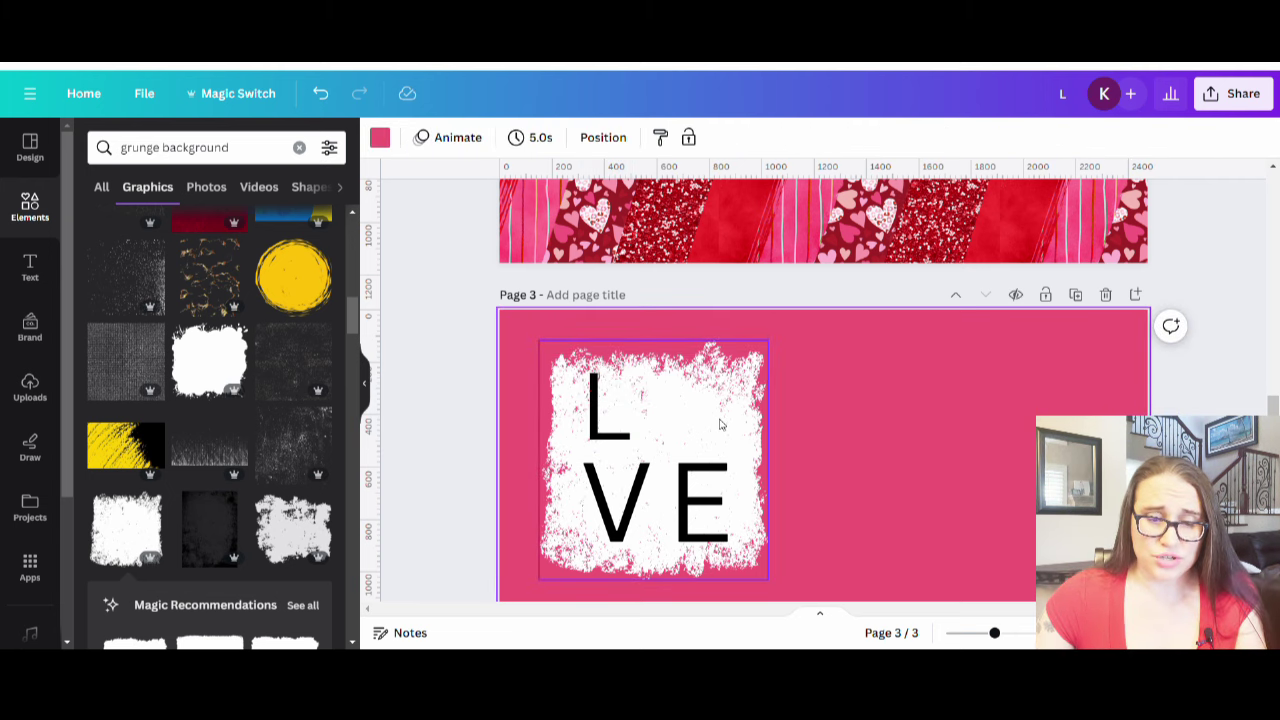
Search the elements library for "frames" and show the complete set of frame results.
left_click(252, 150)
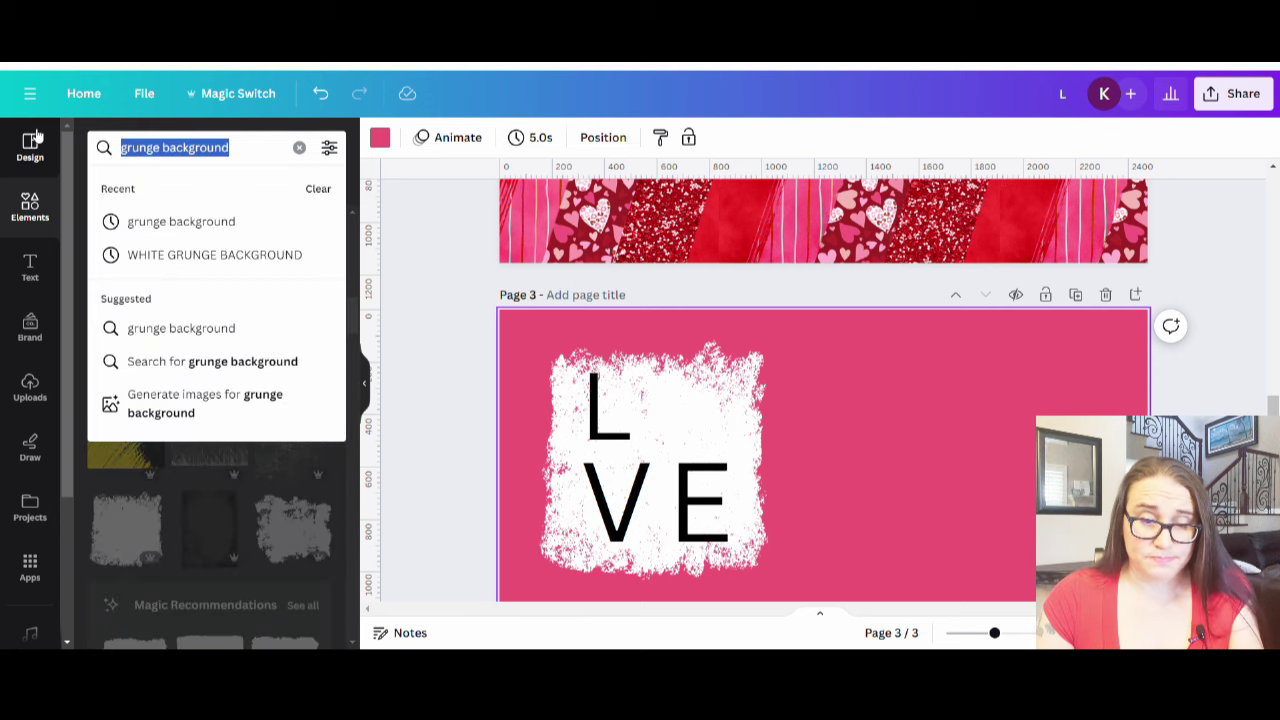
type("frames")
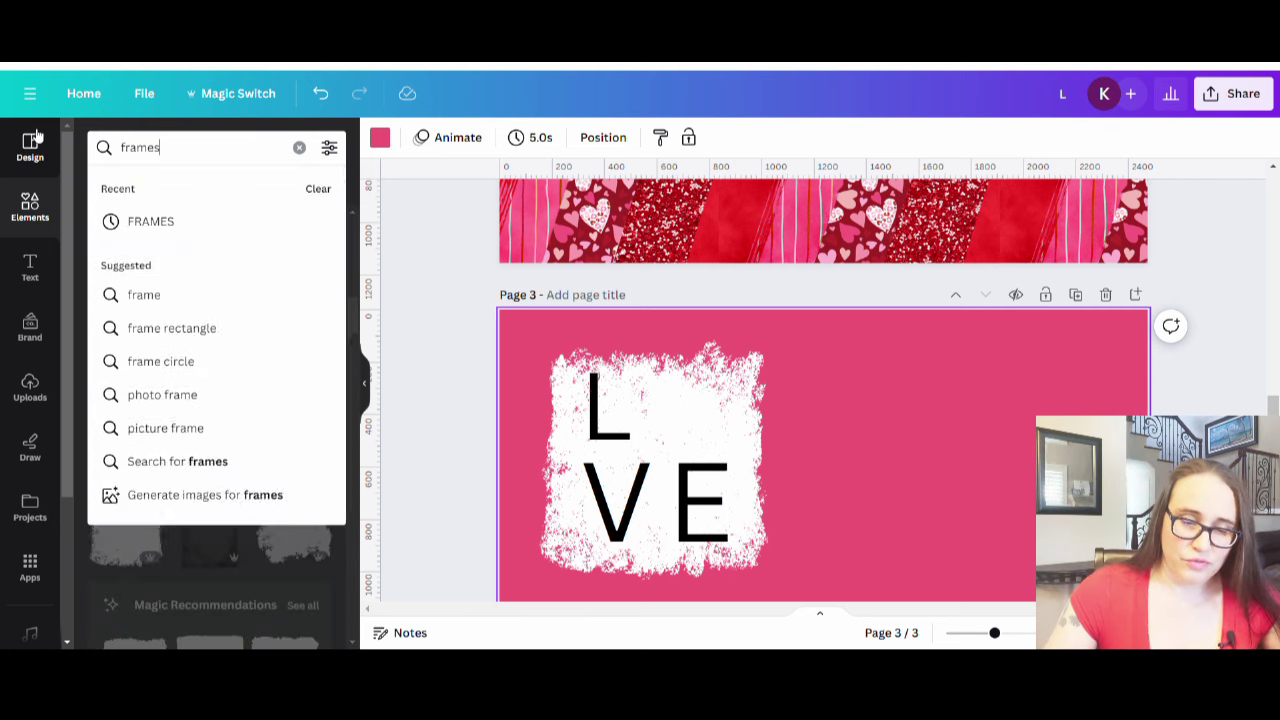
key("Return")
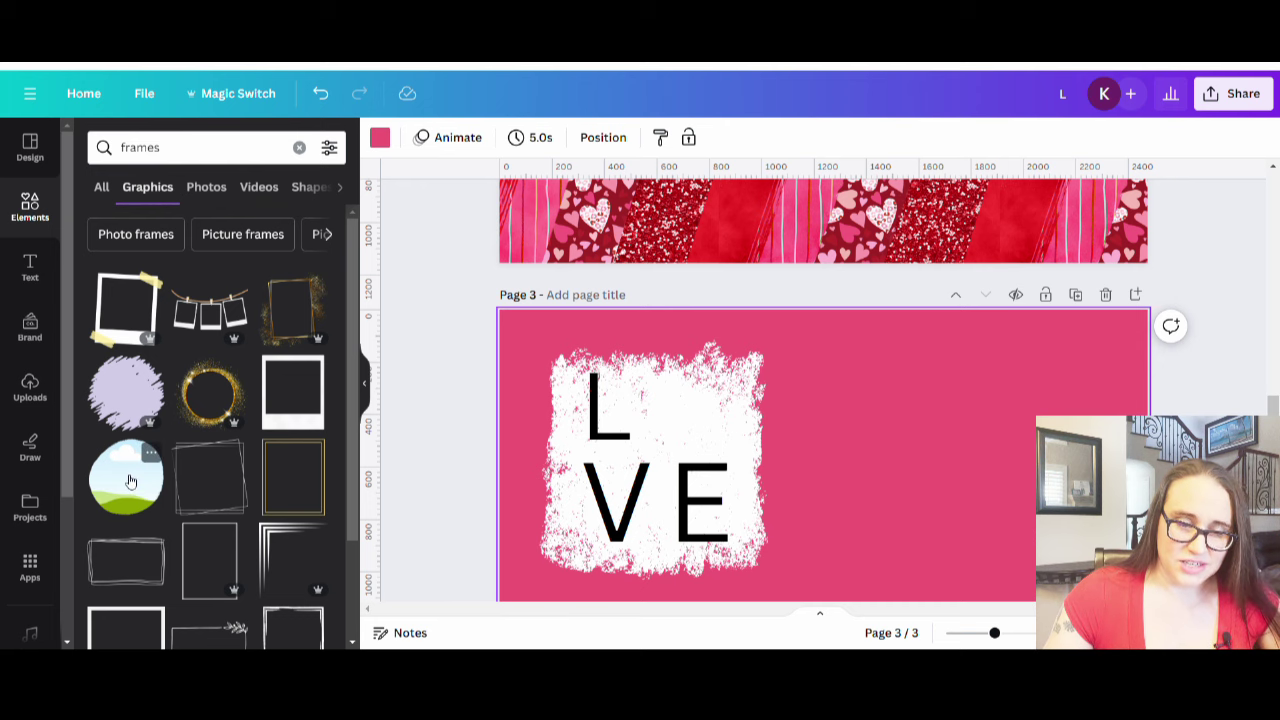
left_click(102, 189)
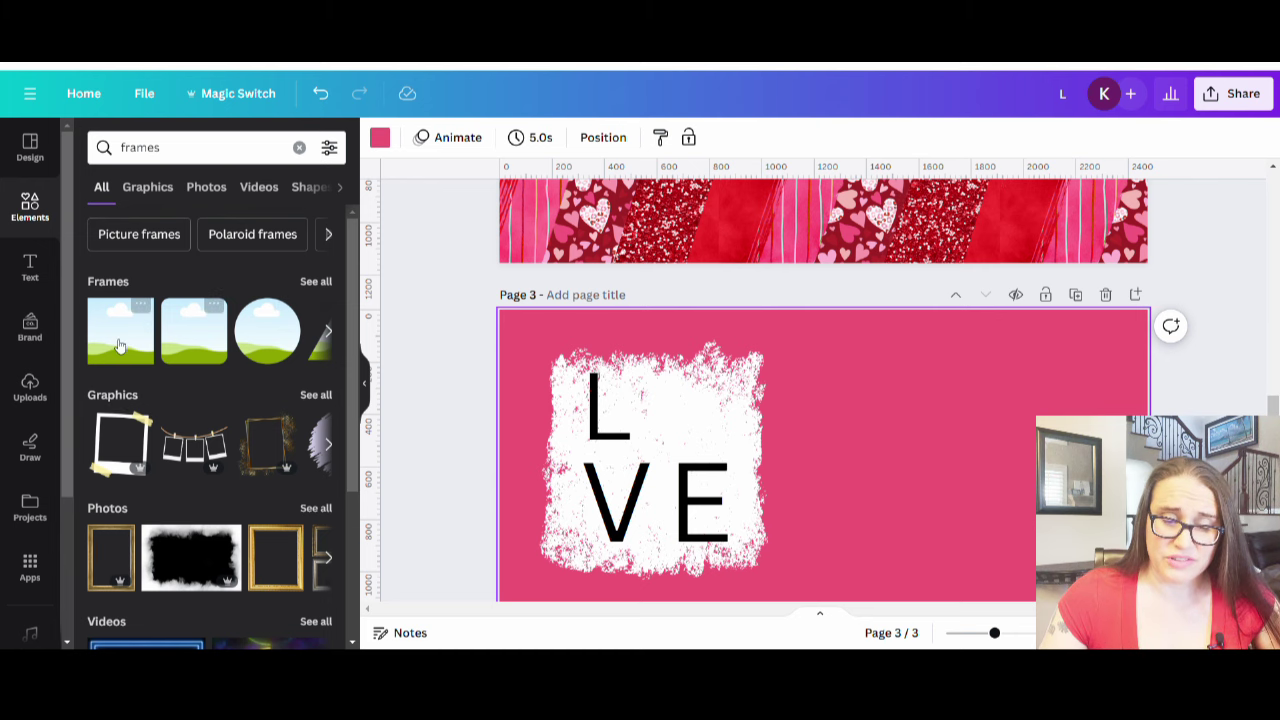
left_click(316, 282)
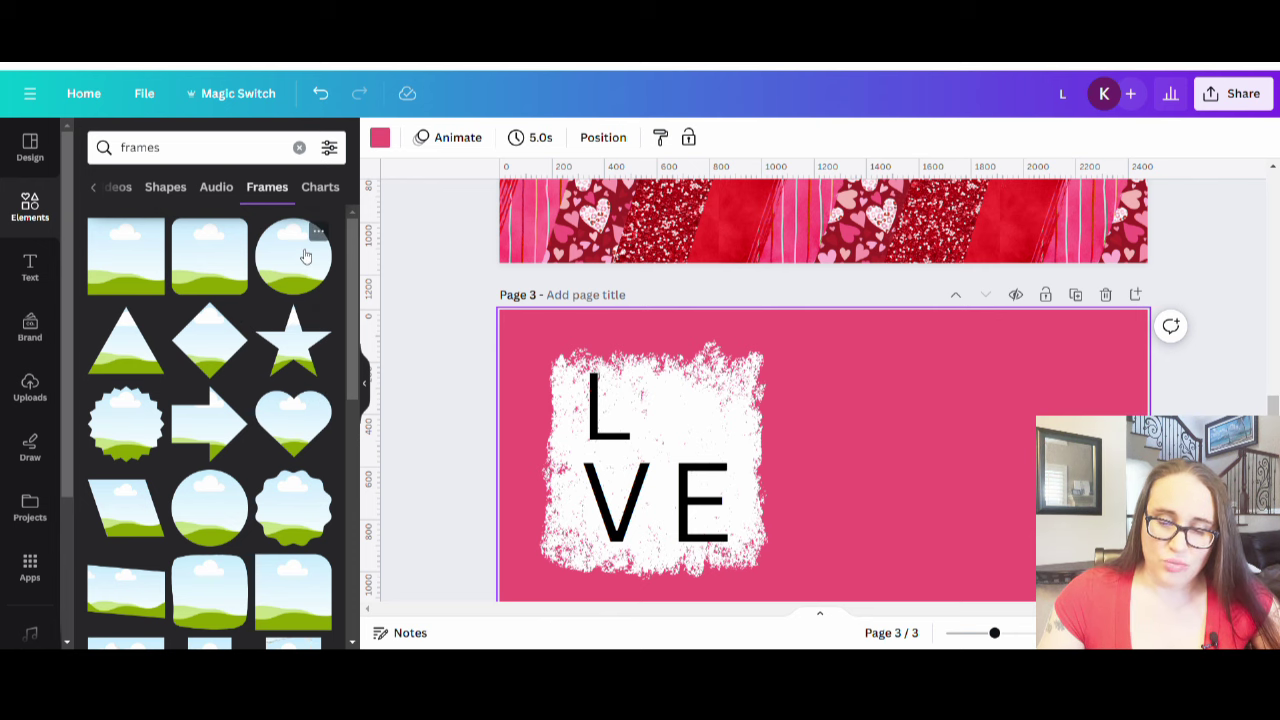
Add the bordered oval frame, shrink it to about 300 px wide, and place it beside the L as the O, tilted about 2°.
scroll(253, 380, "down", 10)
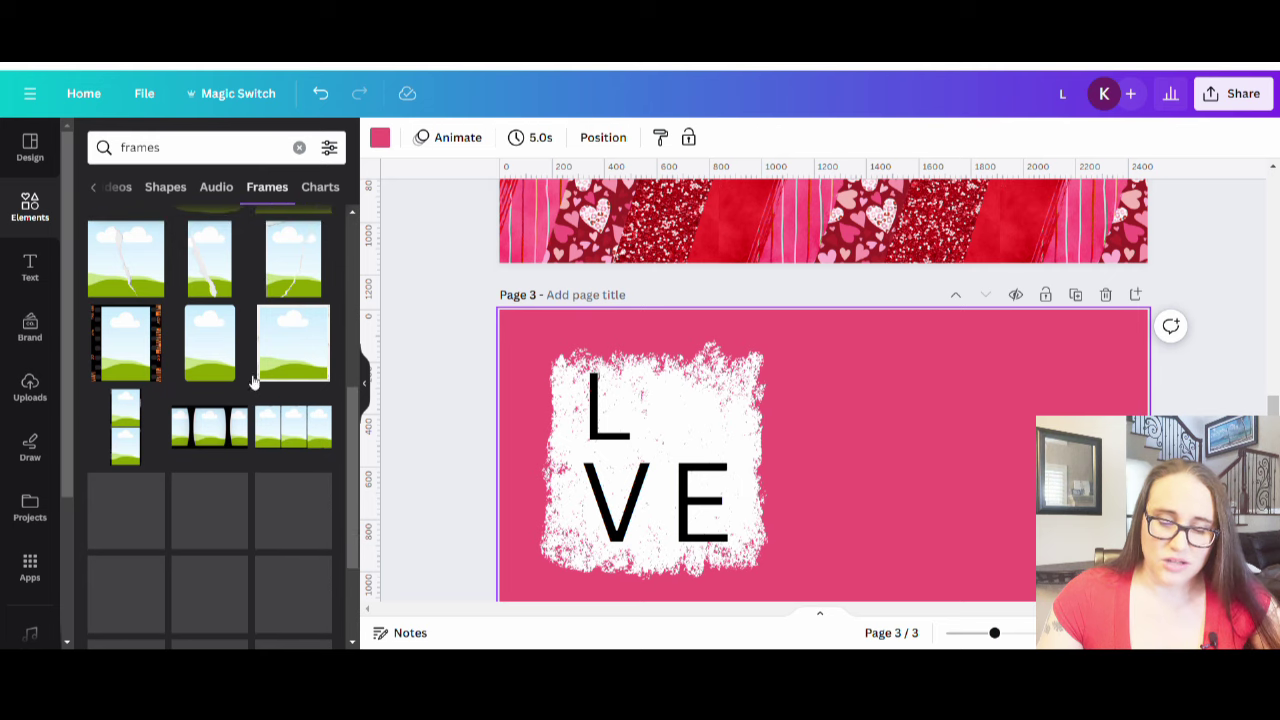
scroll(253, 380, "down", 5)
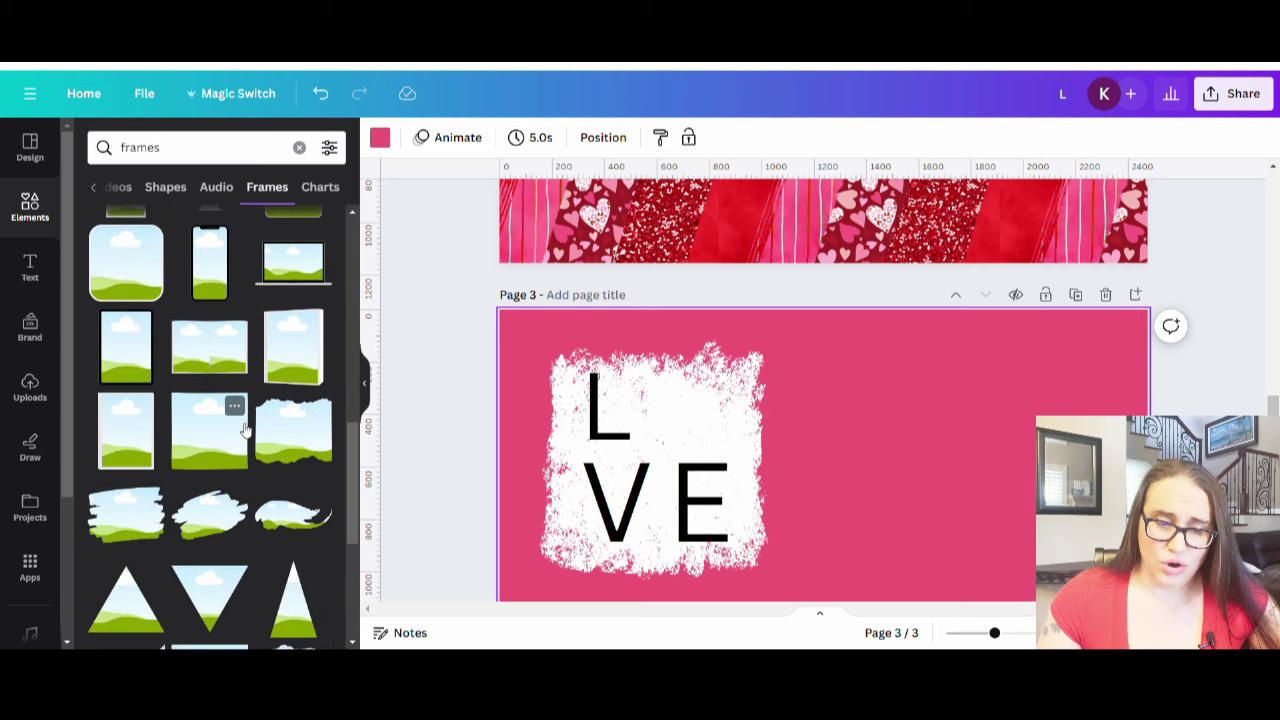
scroll(245, 420, "down", 4)
scroll(240, 360, "down", 2)
scroll(241, 362, "down", 3)
scroll(245, 368, "down", 3)
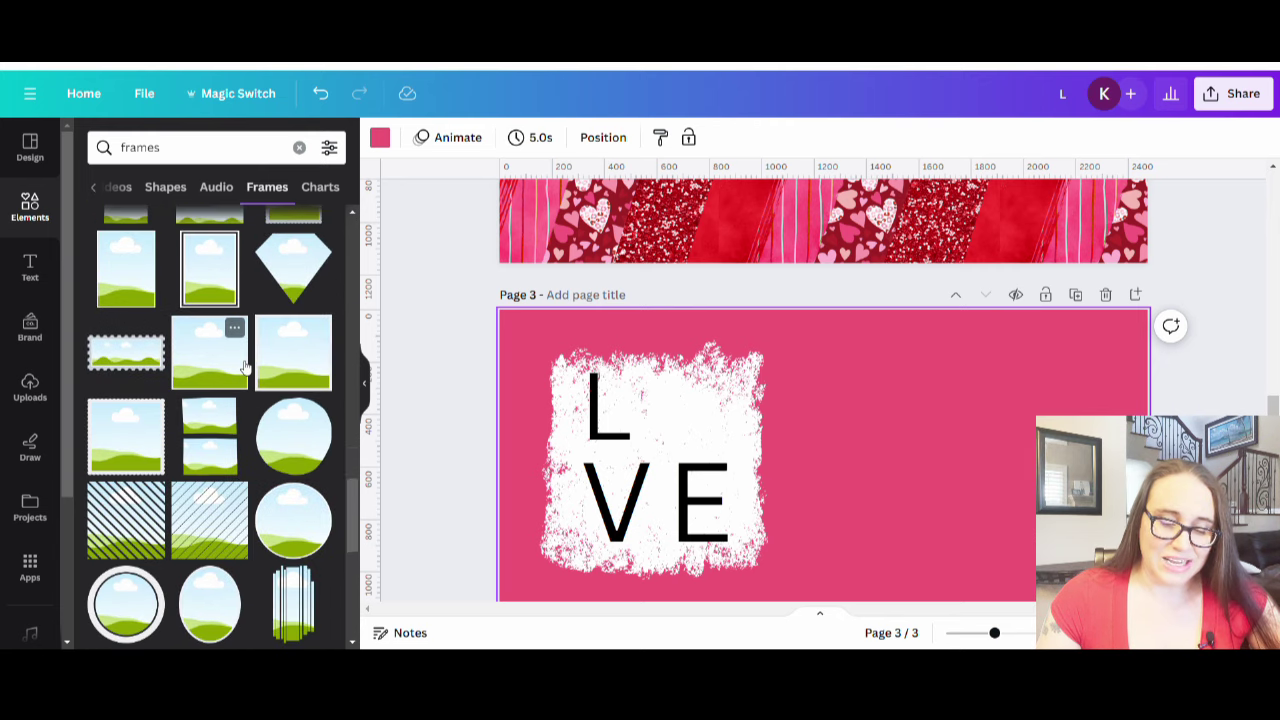
scroll(245, 368, "down", 3)
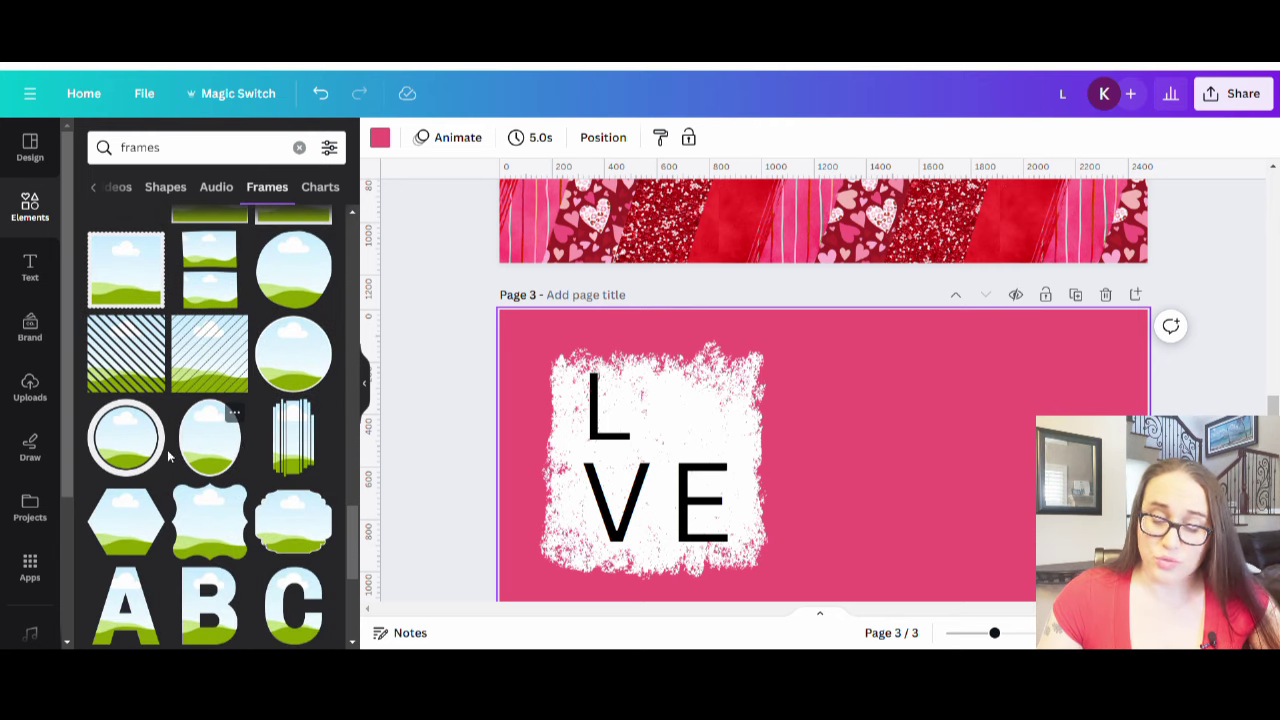
left_click(226, 445)
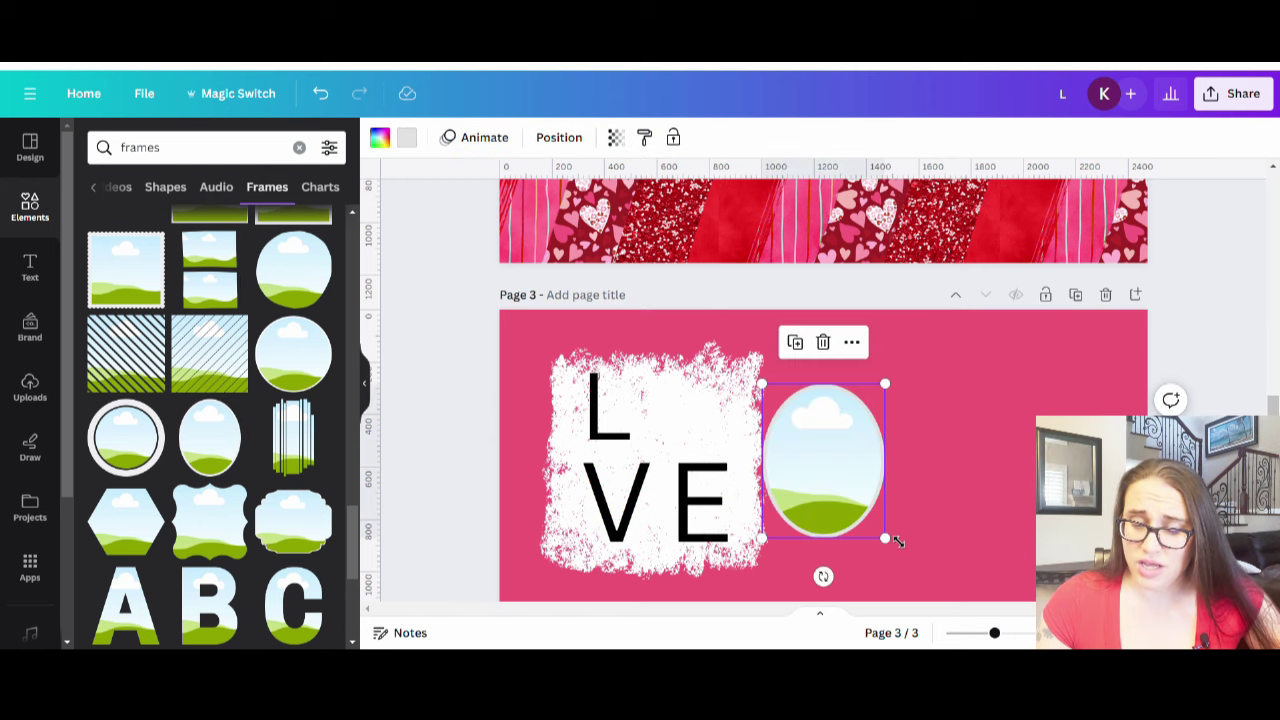
left_click_drag(896, 543, 850, 491)
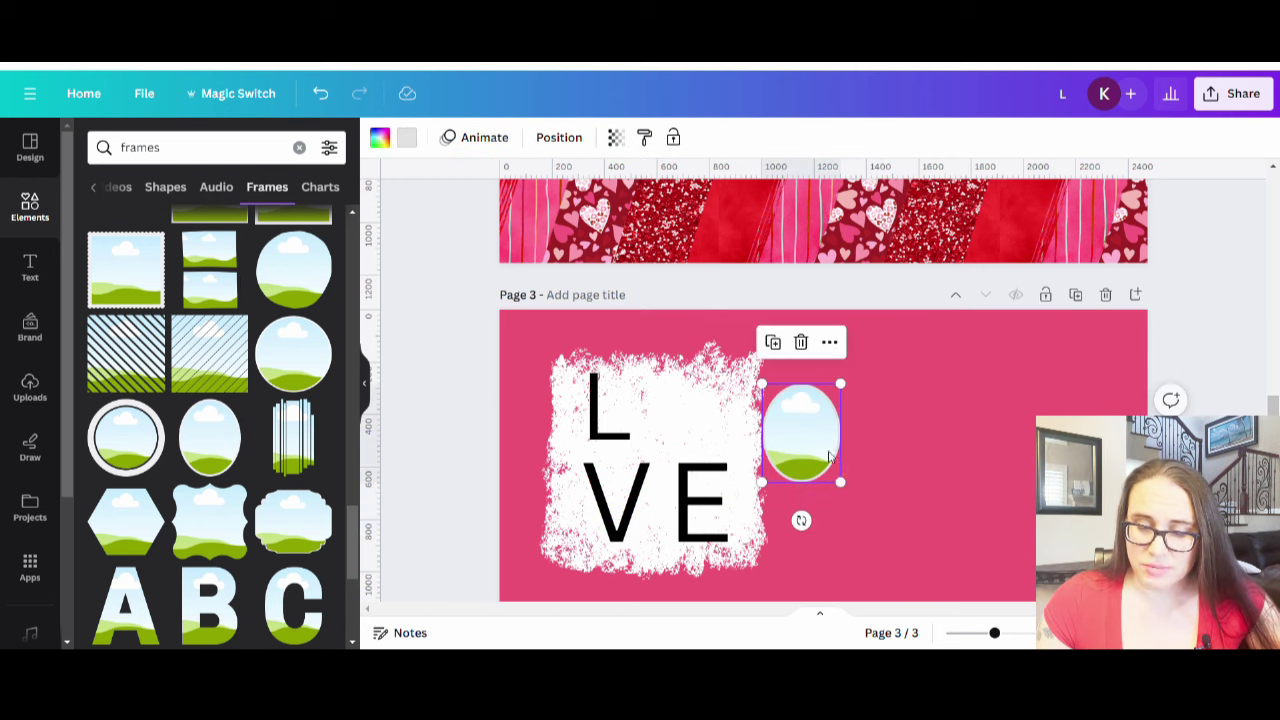
left_click_drag(810, 445, 690, 467)
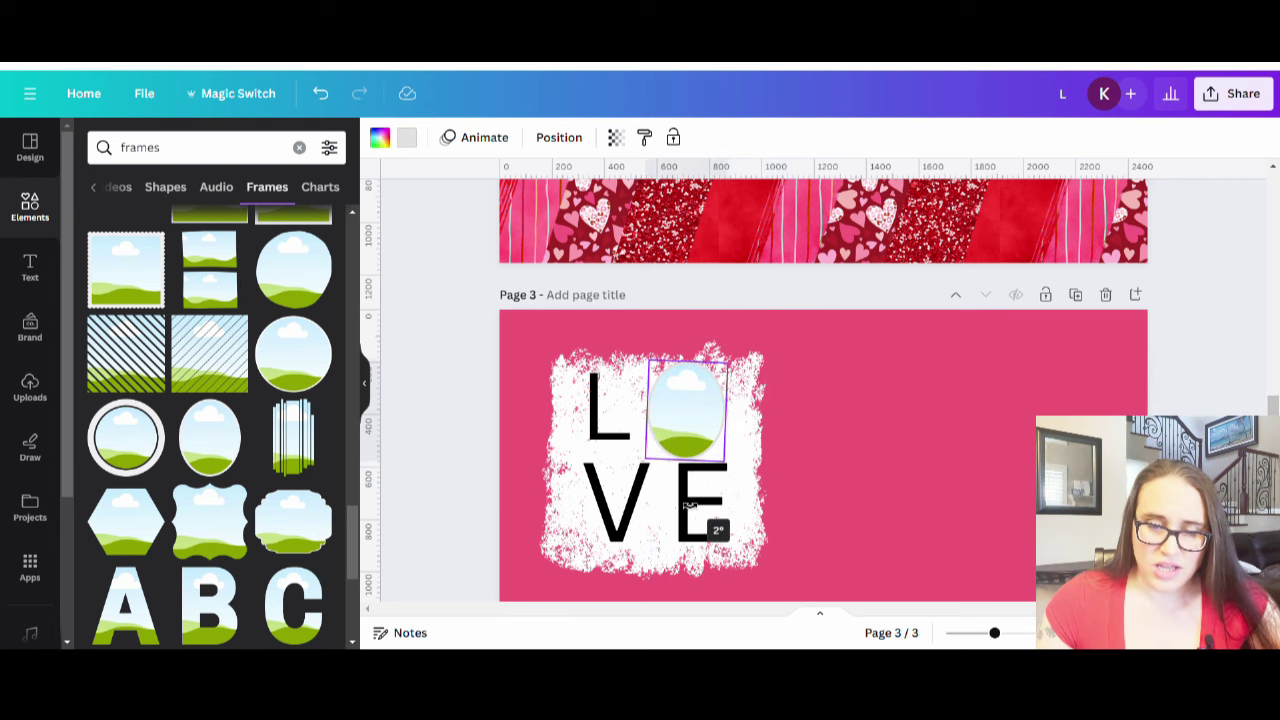
Set the oval frame's border to the pink document color.
left_click(406, 137)
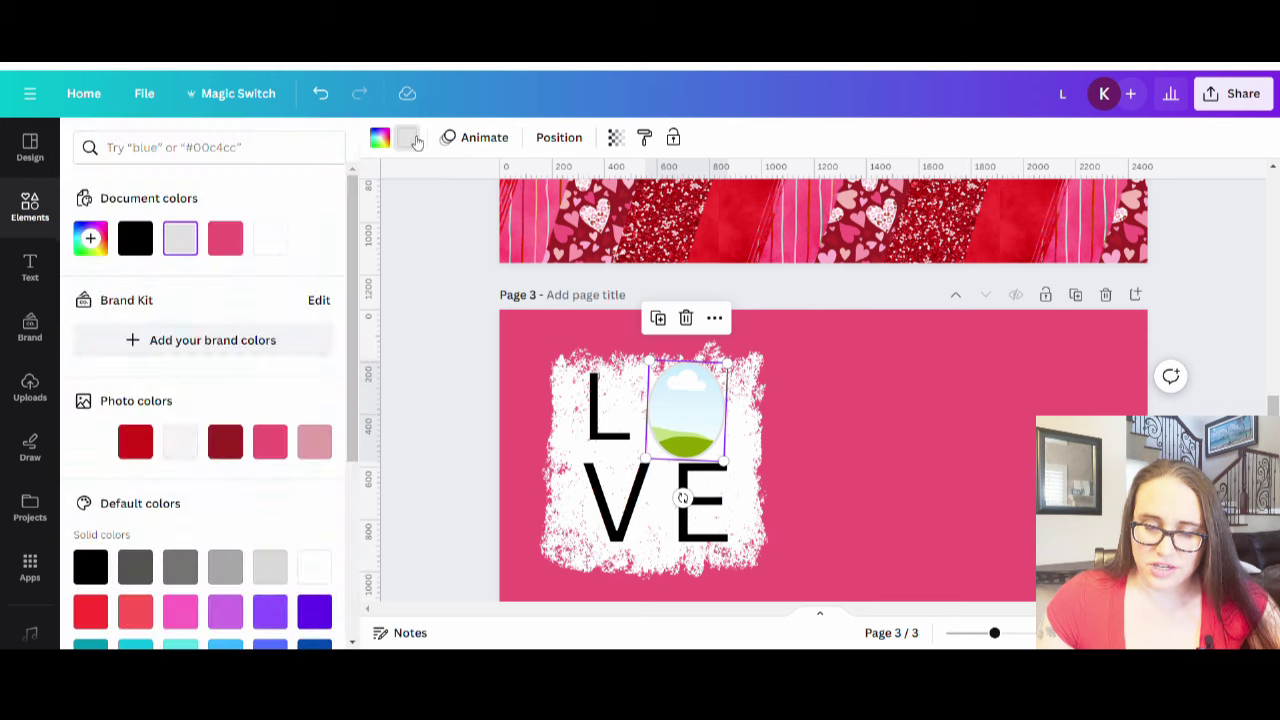
left_click(225, 238)
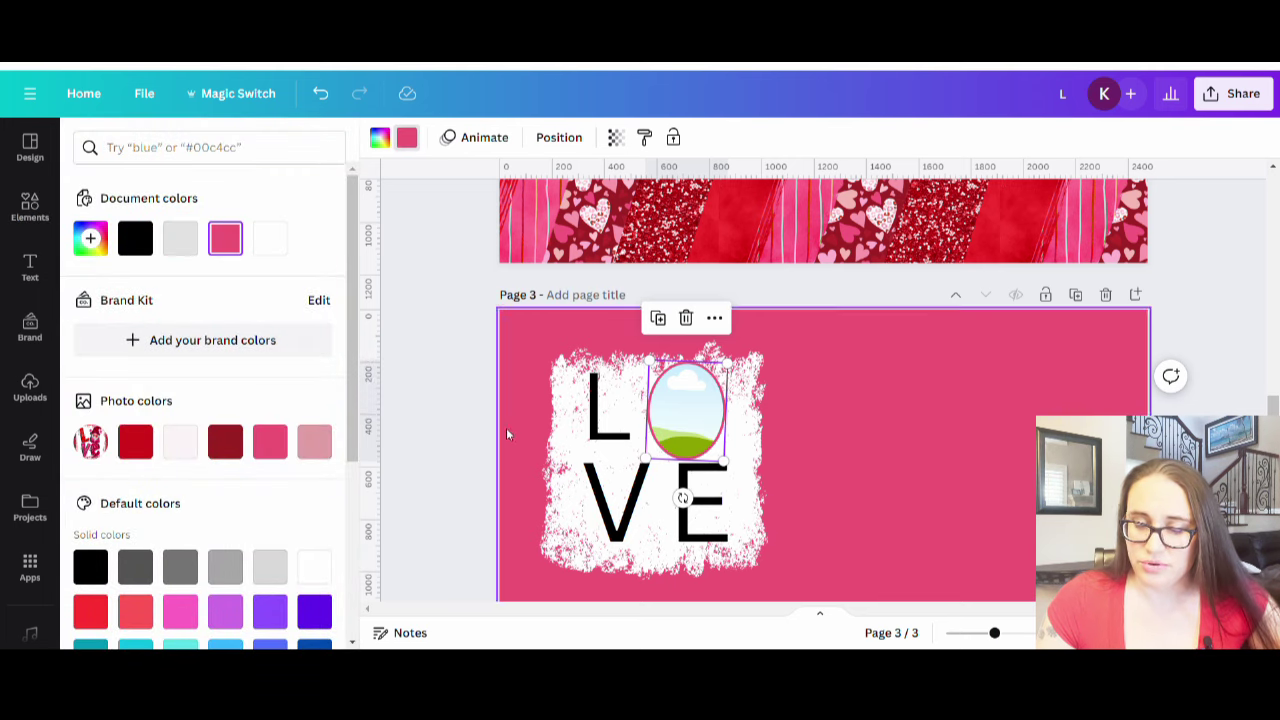
left_click(474, 432)
Nudge the E slightly down and to the left so it clears the oval frame above it.
left_click(712, 440)
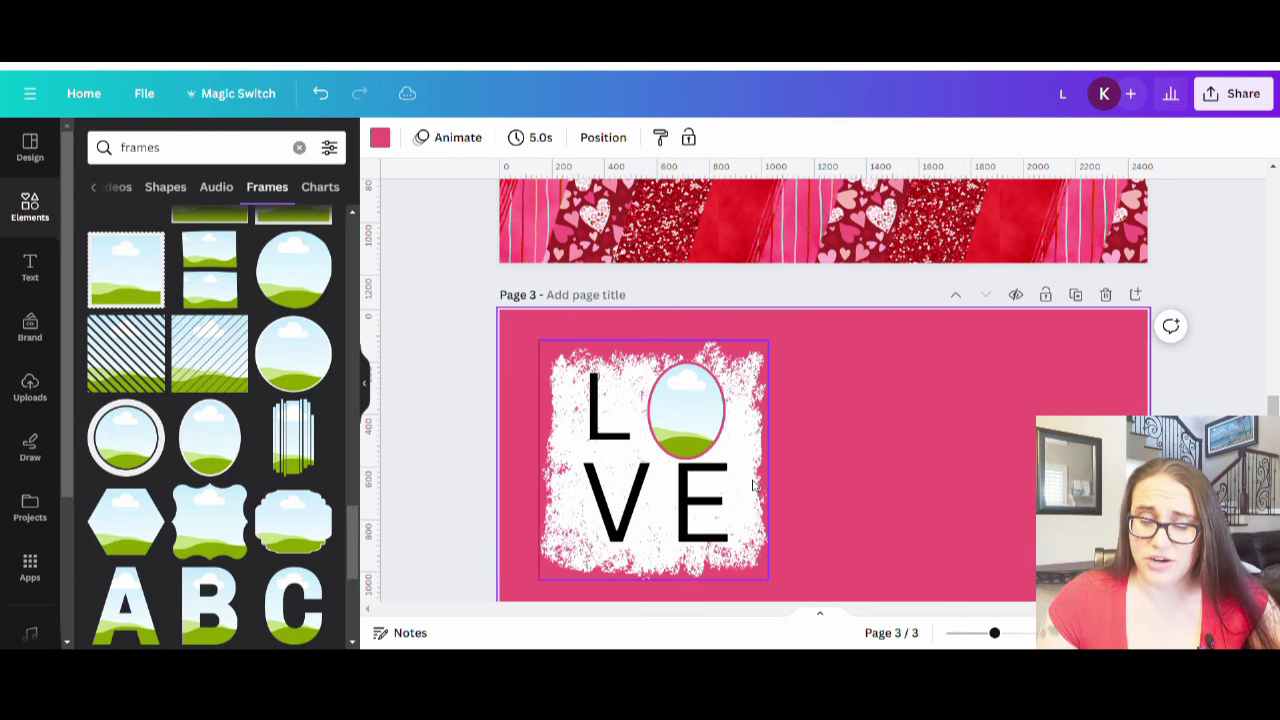
left_click(710, 425)
left_click(886, 464)
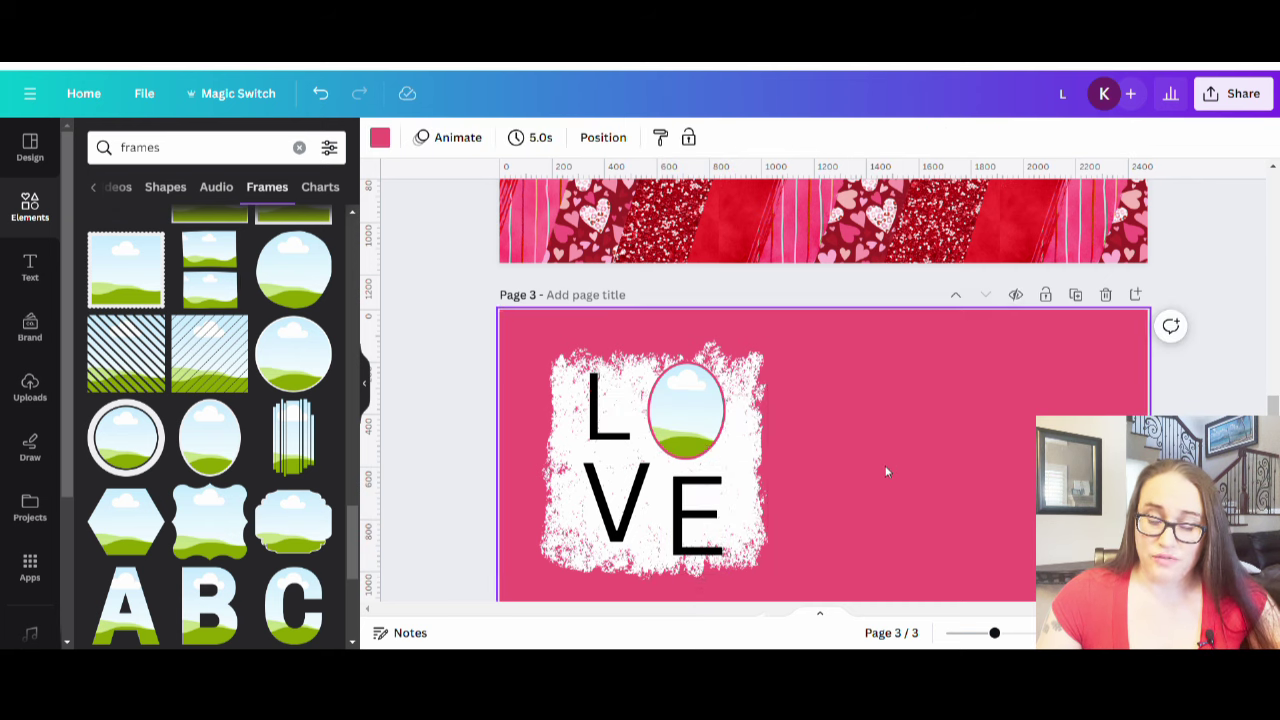
left_click(670, 528)
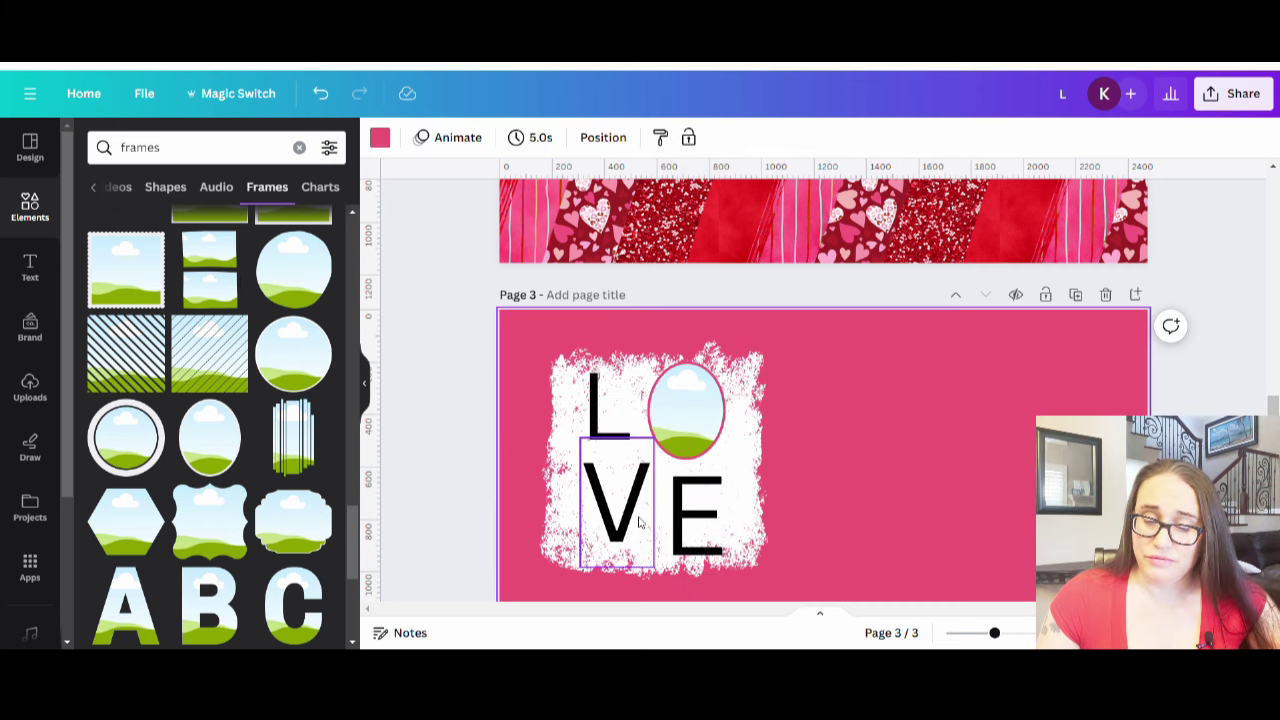
Move the V slightly down so it sits level with the E, and collapse the elements side panel.
left_click(642, 530)
left_click(893, 495)
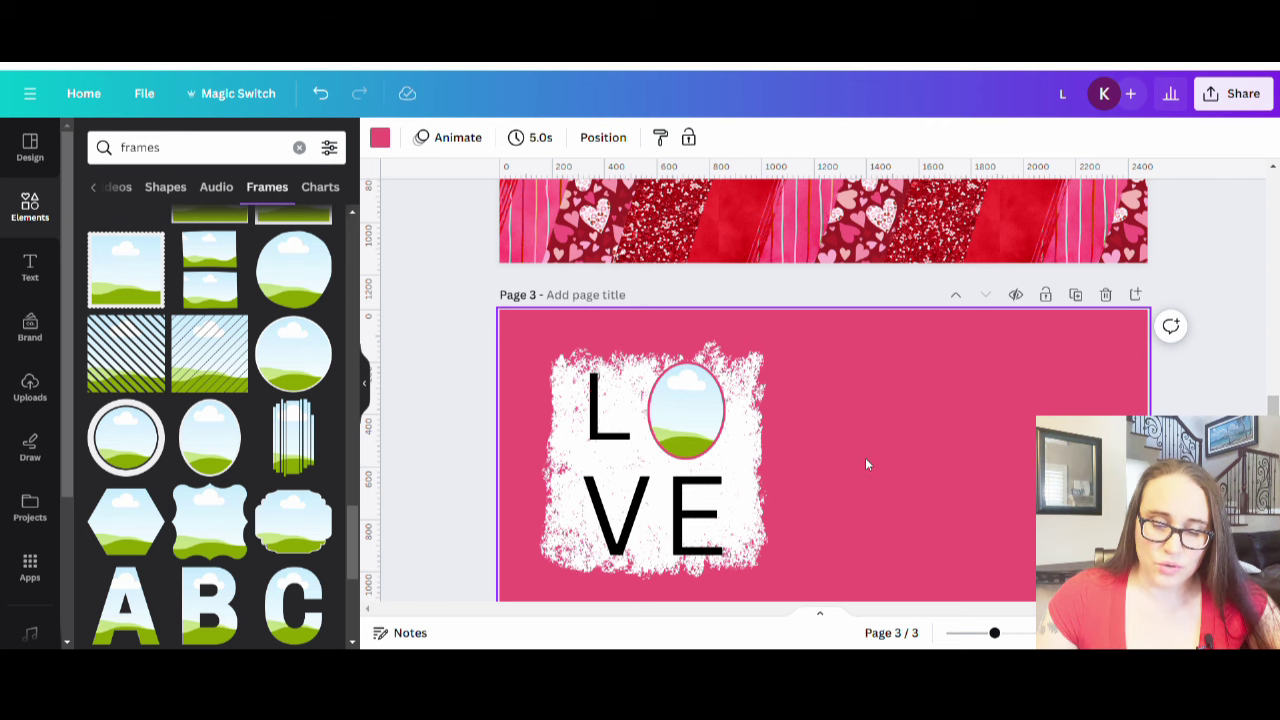
left_click(364, 383)
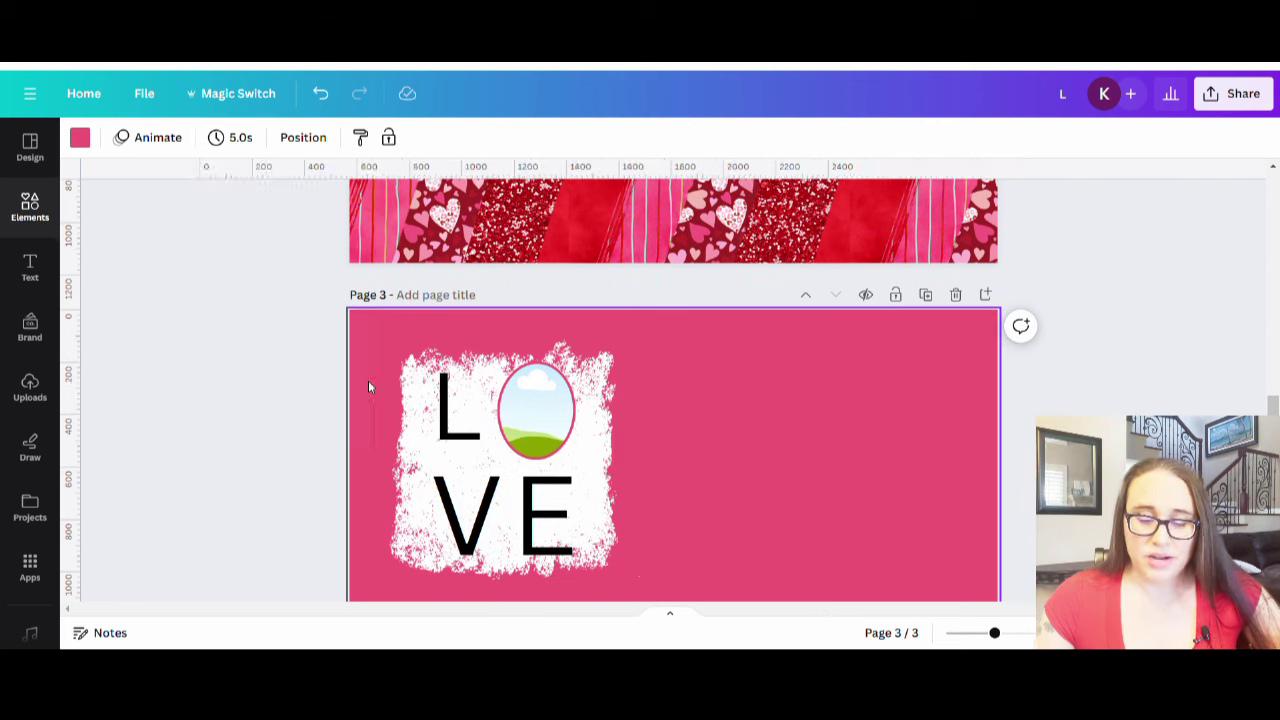
Search the fonts for "Inro rust baseline" and apply the shaded Intro Rust Baseline variant to the L.
left_click(460, 437)
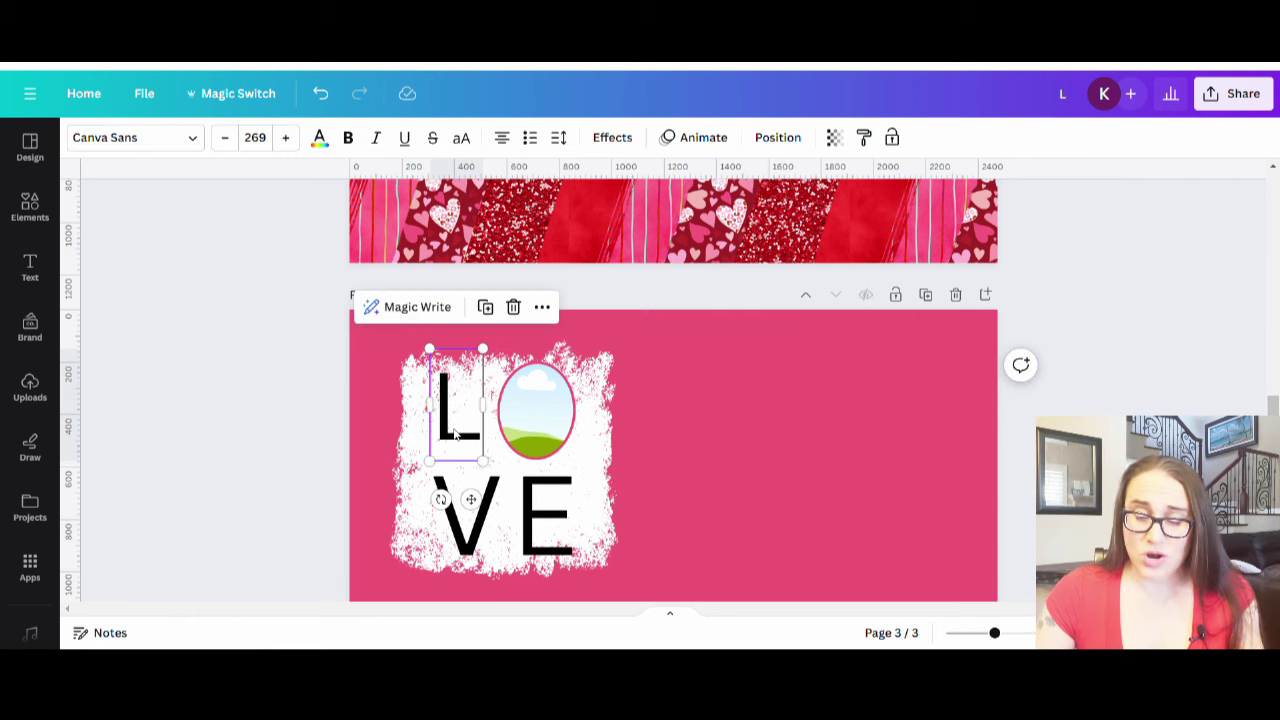
scroll(706, 420, "up", 10)
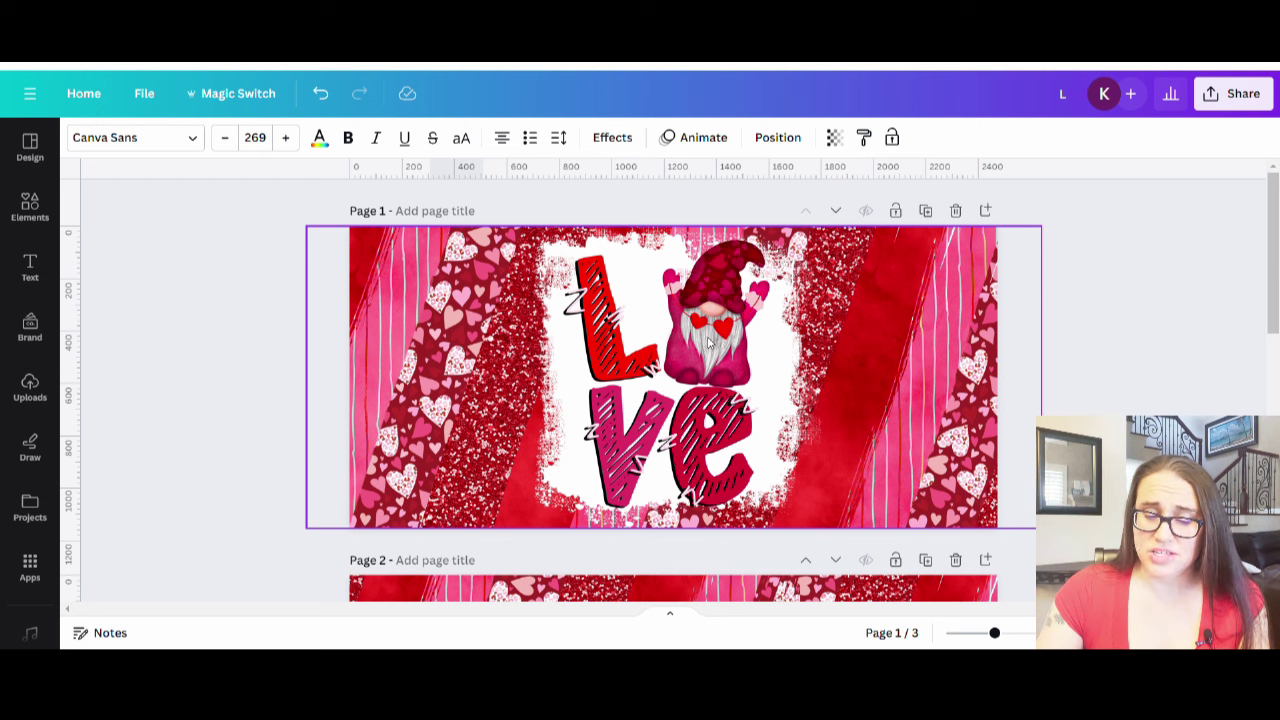
scroll(700, 380, "down", 10)
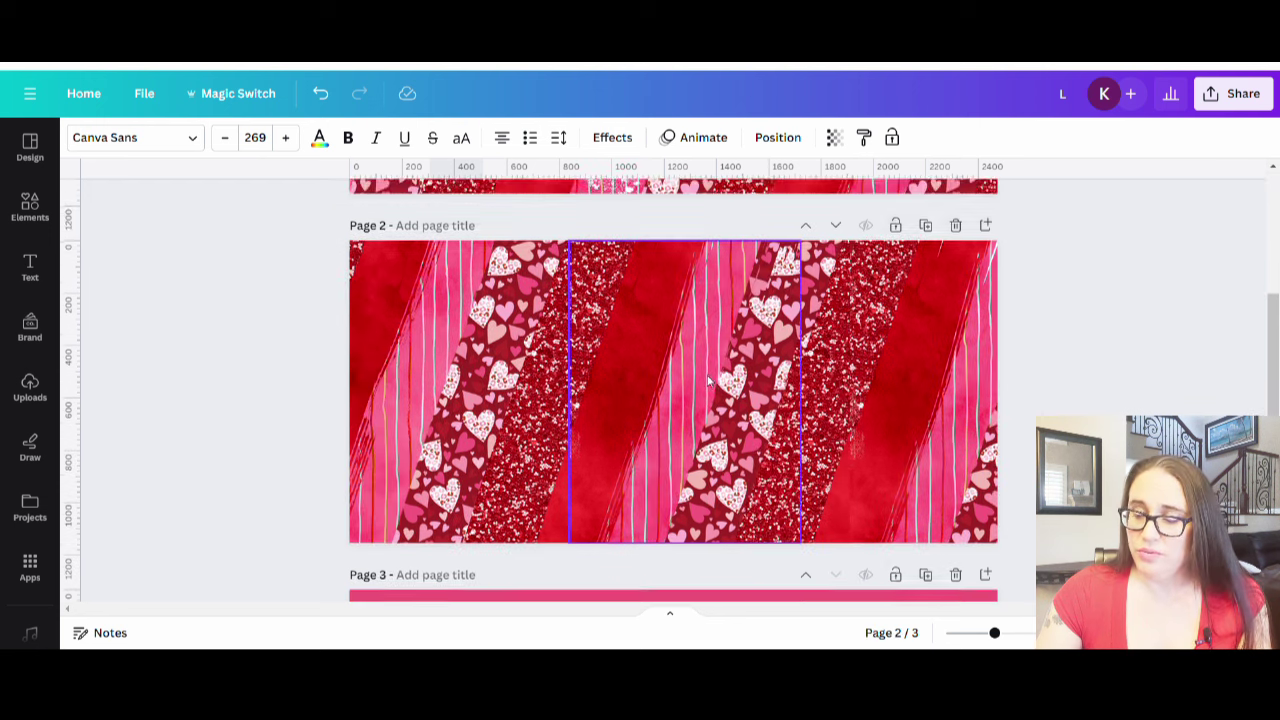
left_click(453, 352)
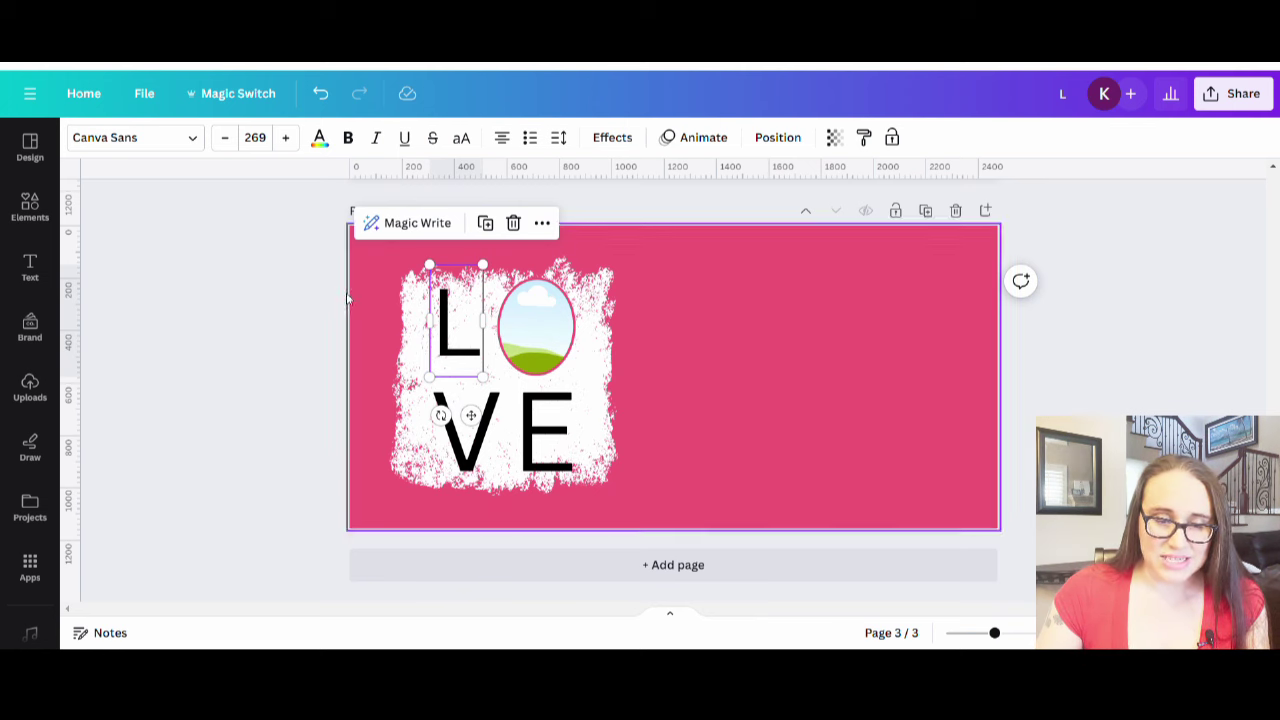
left_click(189, 143)
left_click(160, 192)
type("ln")
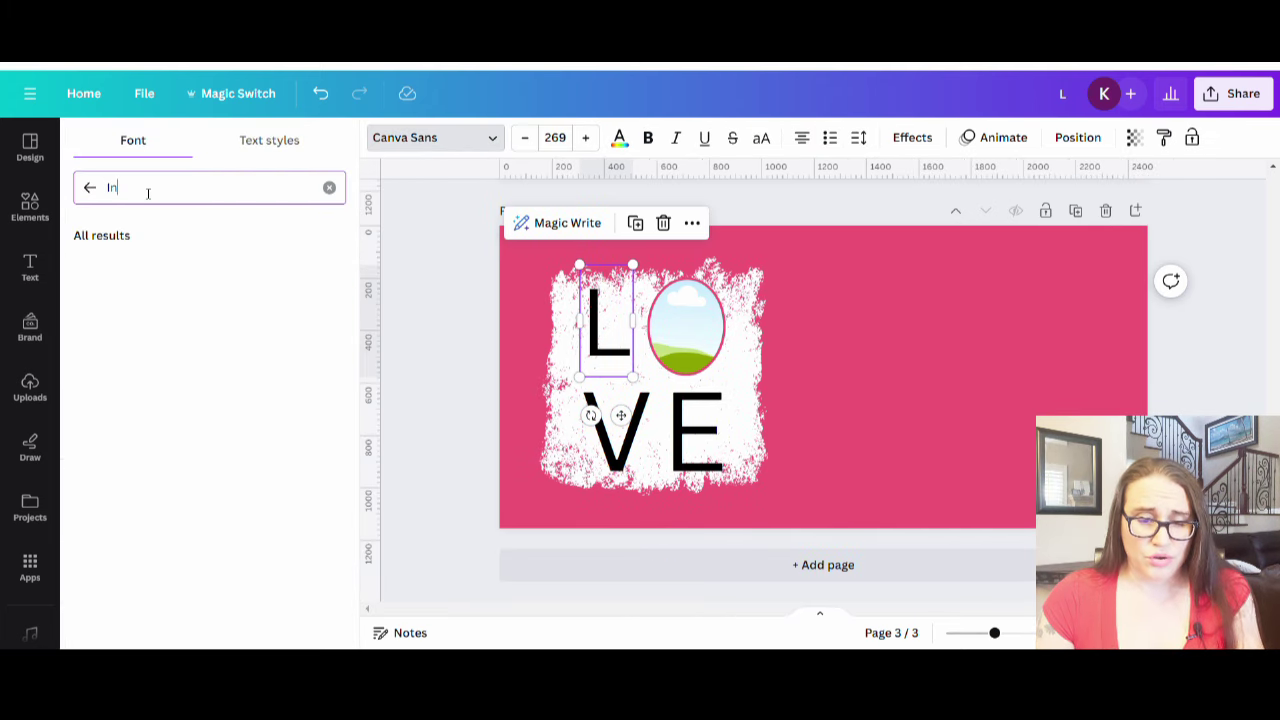
type("ro rust")
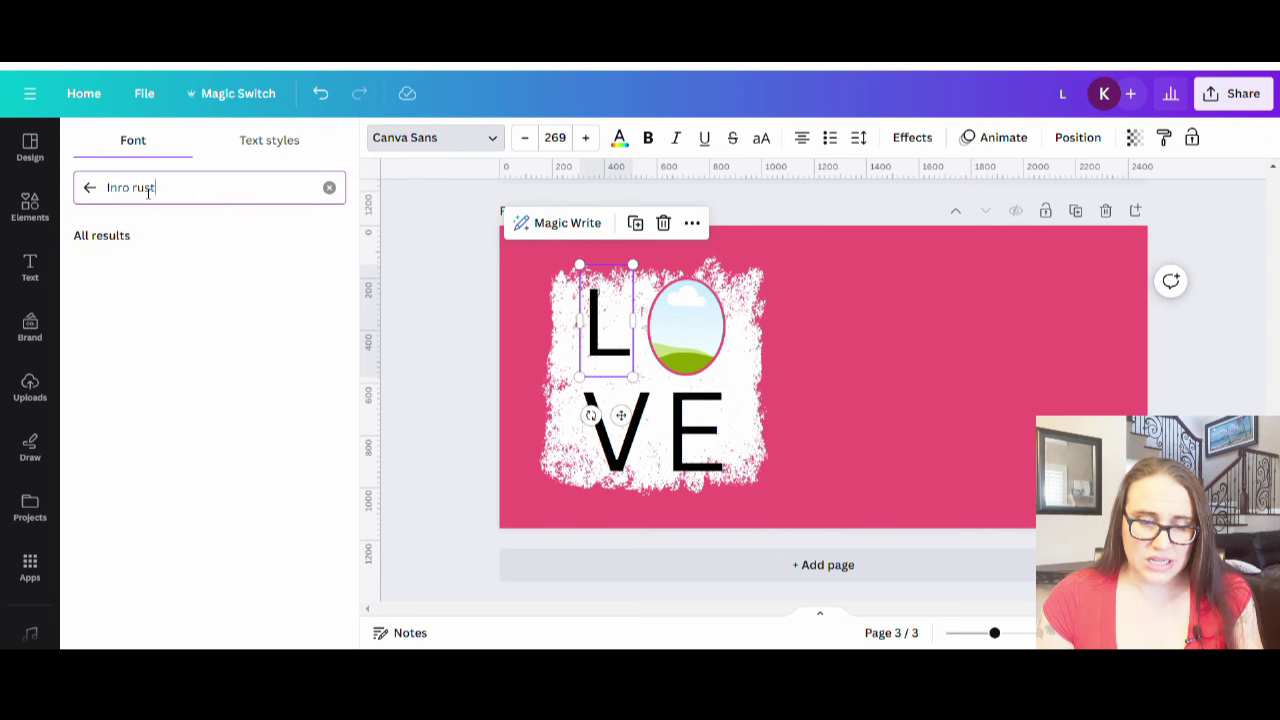
type(" baseline")
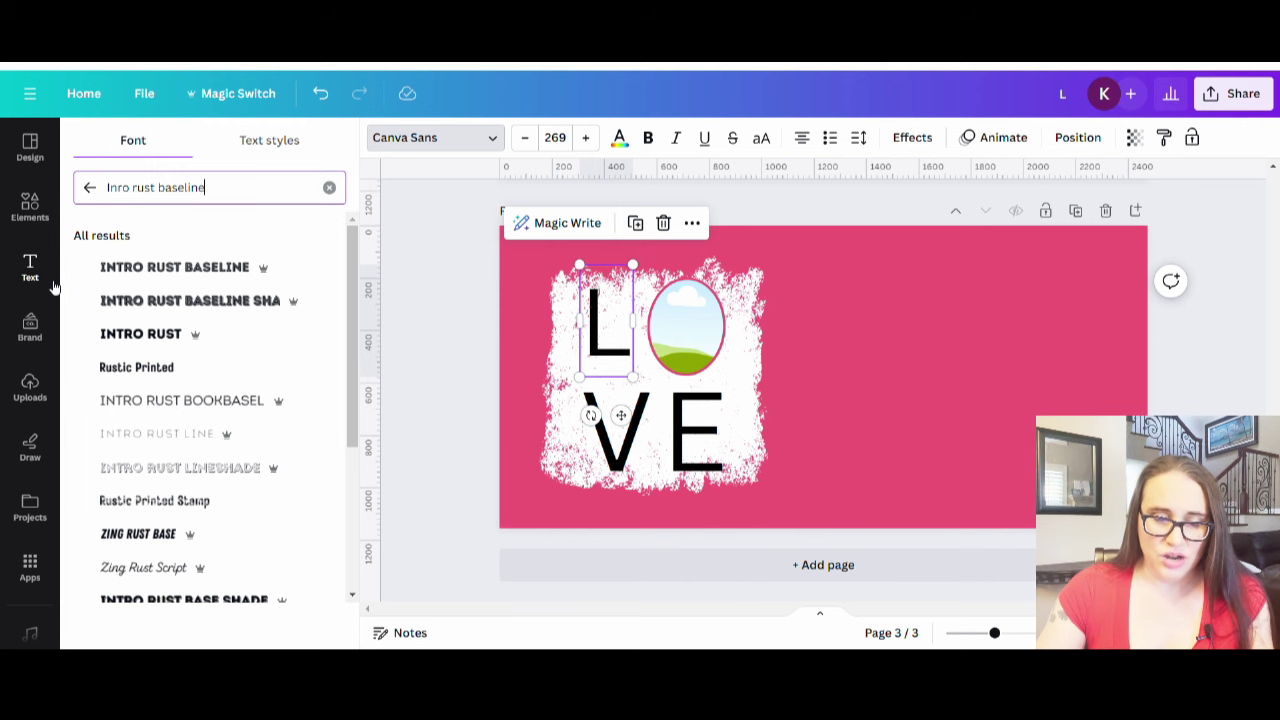
left_click(156, 268)
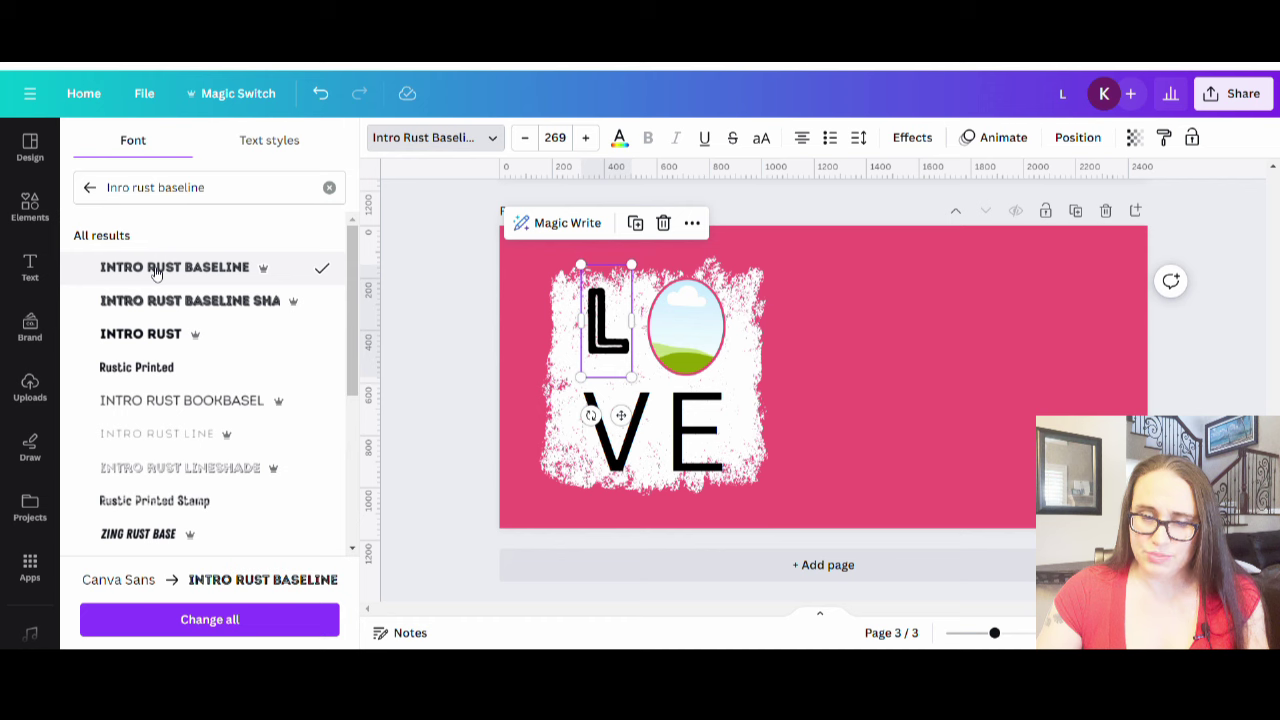
left_click(212, 305)
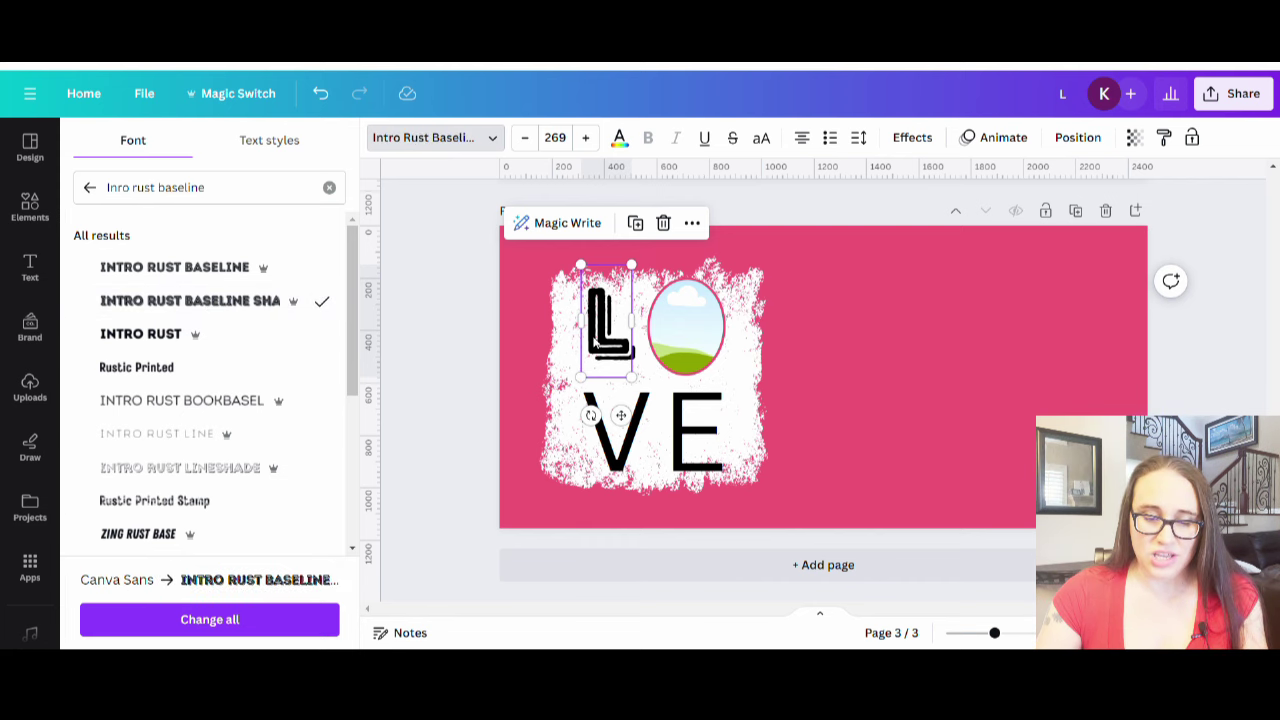
Apply the shaded Intro Rust Baseline font to the E and the Intro Rust H2 Baseshade font to the V.
left_click(695, 430)
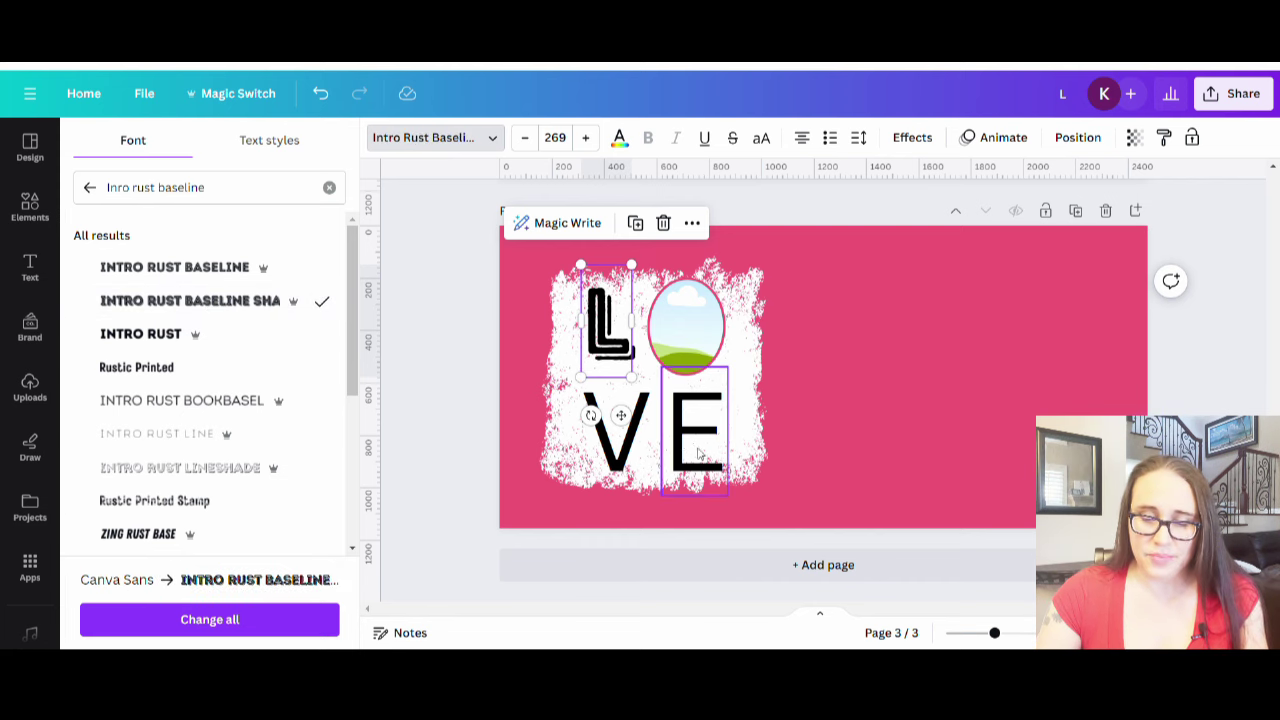
left_click(249, 311)
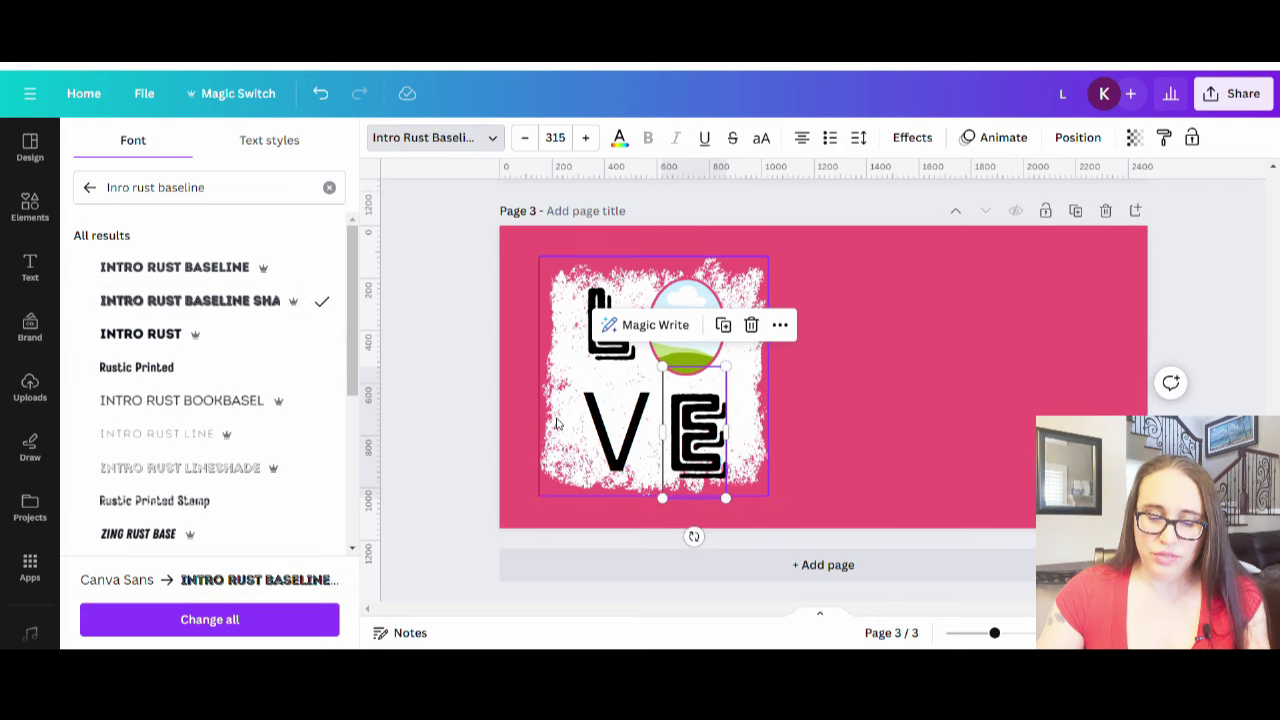
left_click(616, 443)
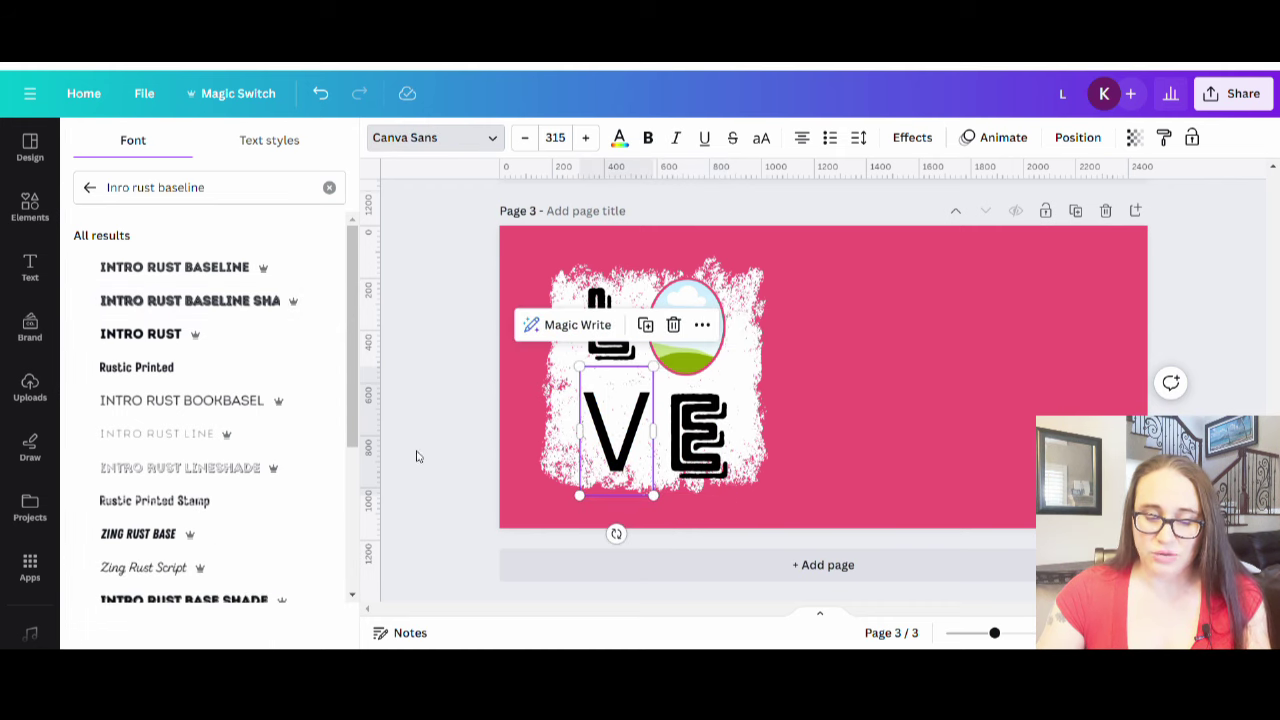
scroll(260, 340, "down", 2)
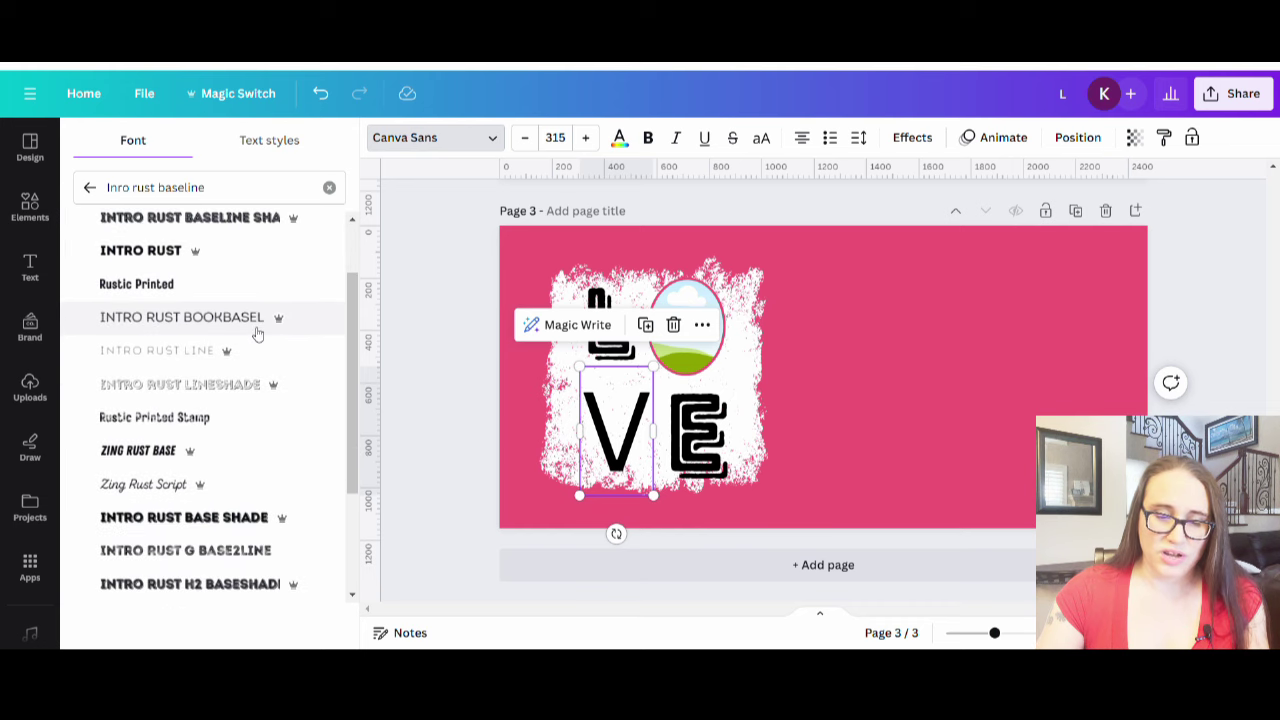
scroll(272, 318, "up", 2)
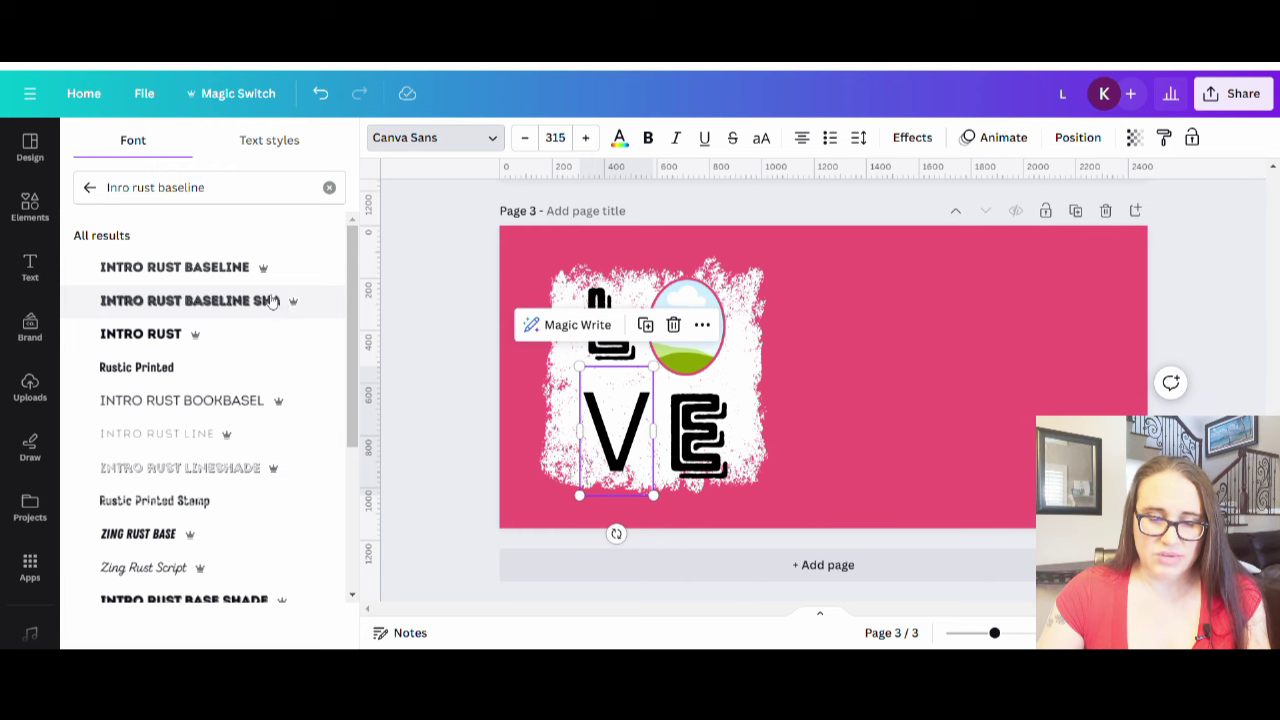
scroll(272, 302, "down", 6)
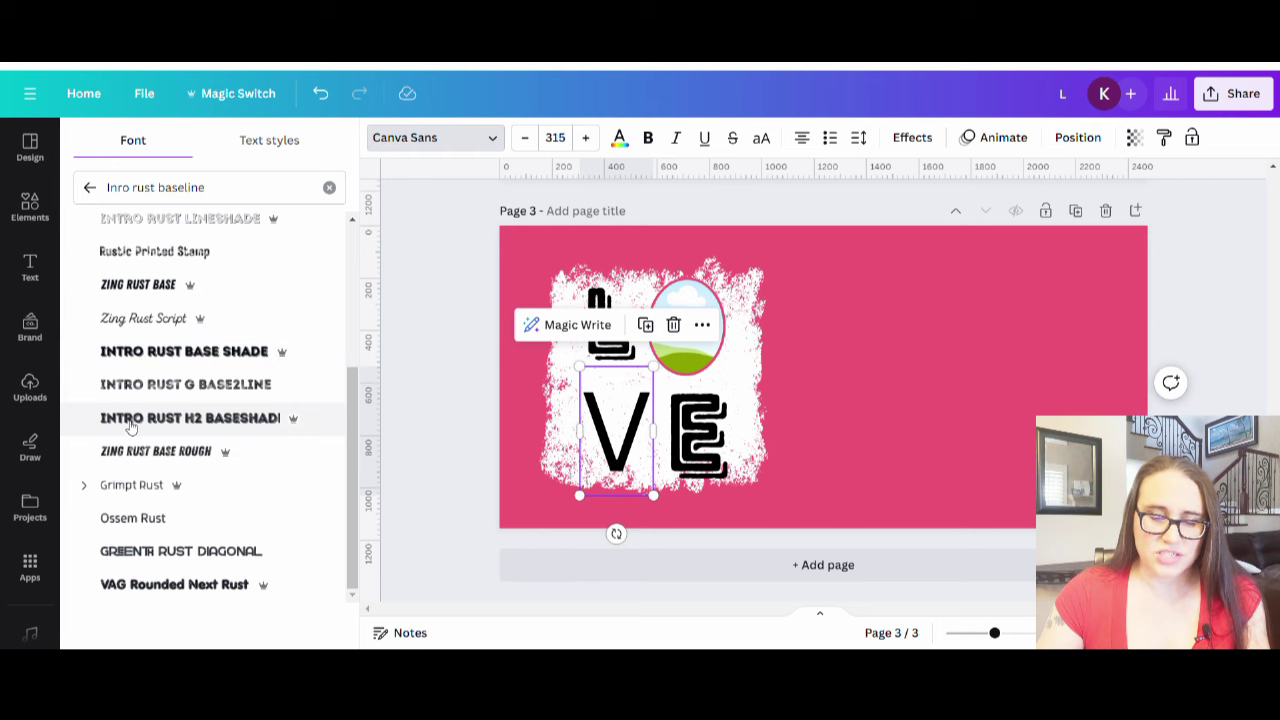
left_click(204, 418)
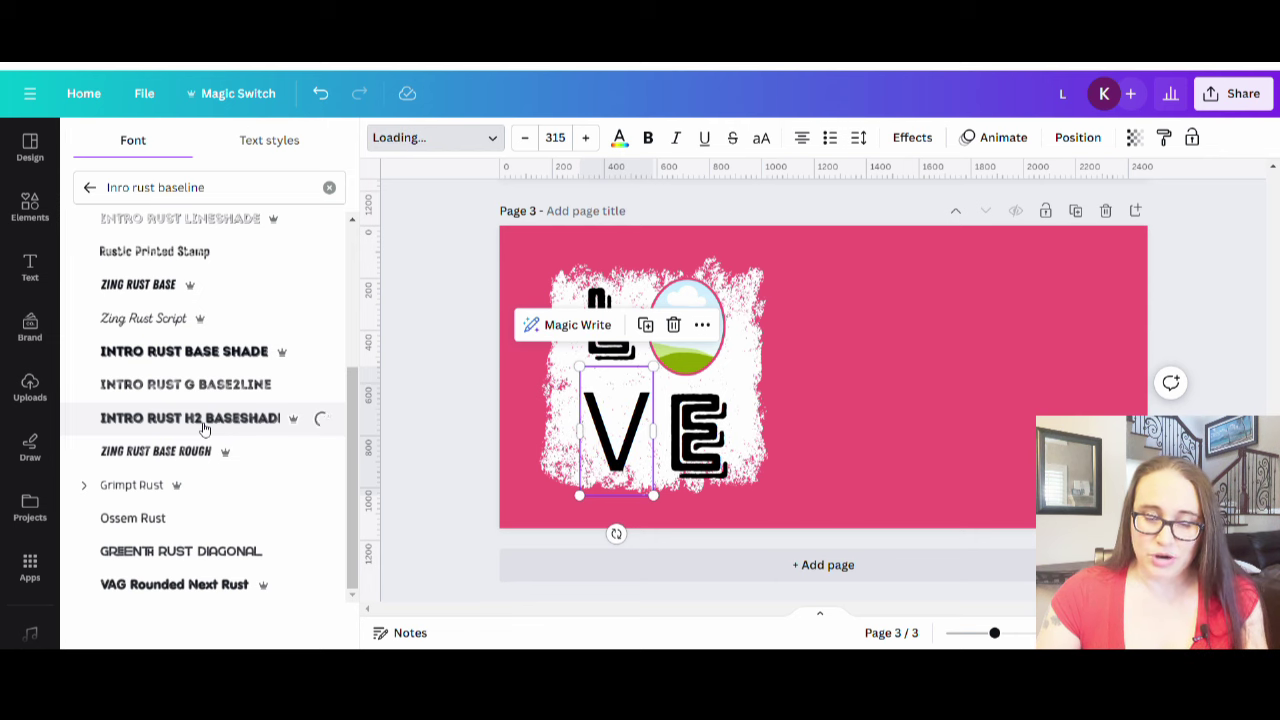
Shift the V slightly up and to the left beneath the L.
left_click(457, 432)
left_click_drag(477, 459, 469, 447)
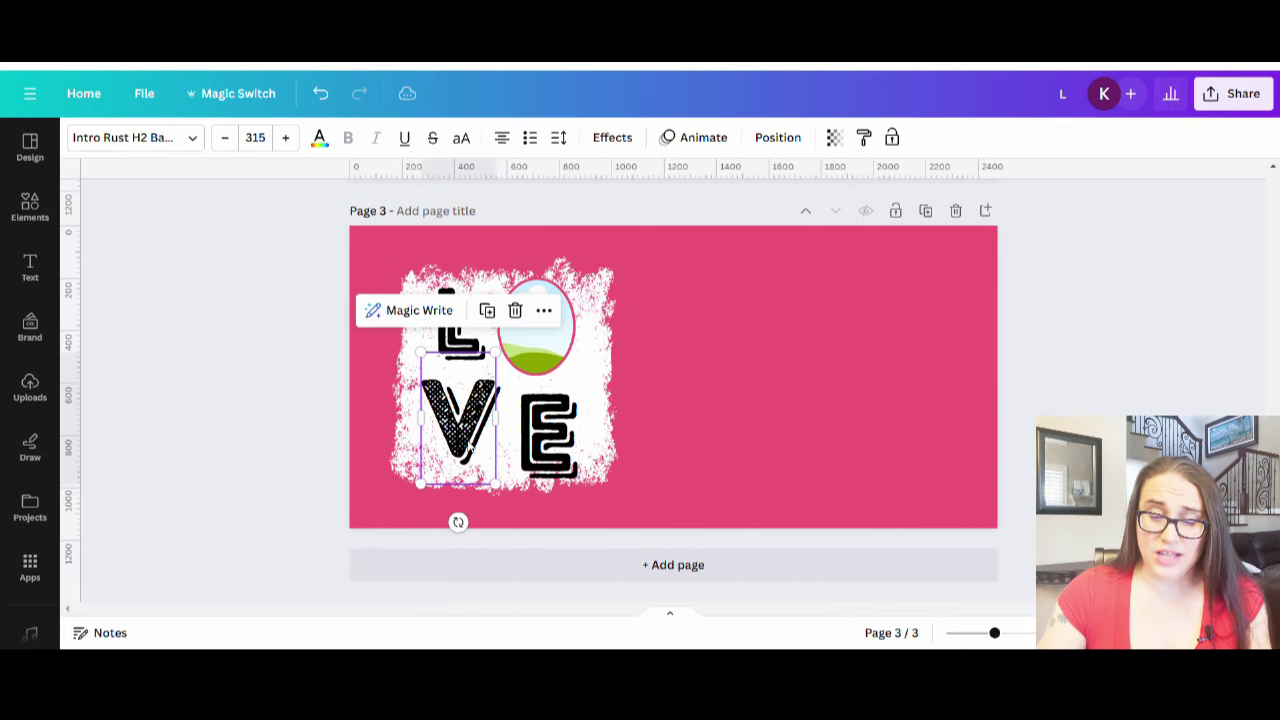
left_click(712, 416)
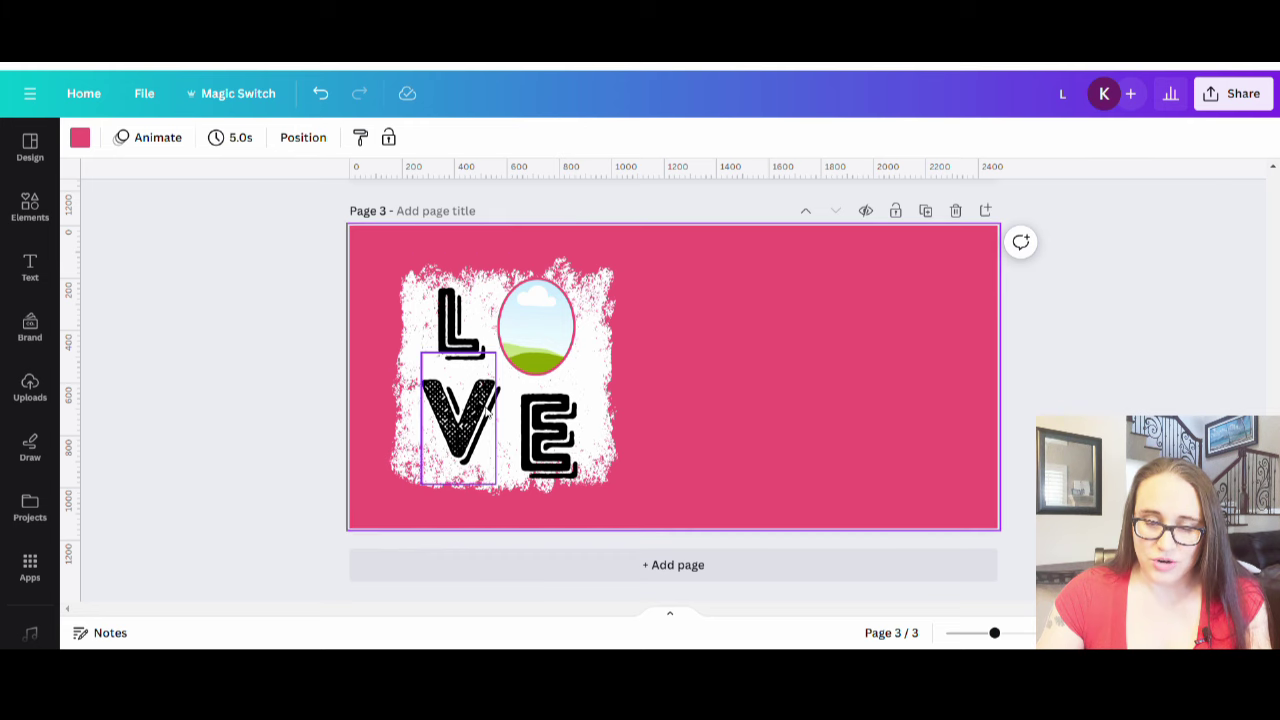
Enlarge the L to about size 318 and the E to about 334, lowering the V slightly to clear the L.
left_click(460, 328)
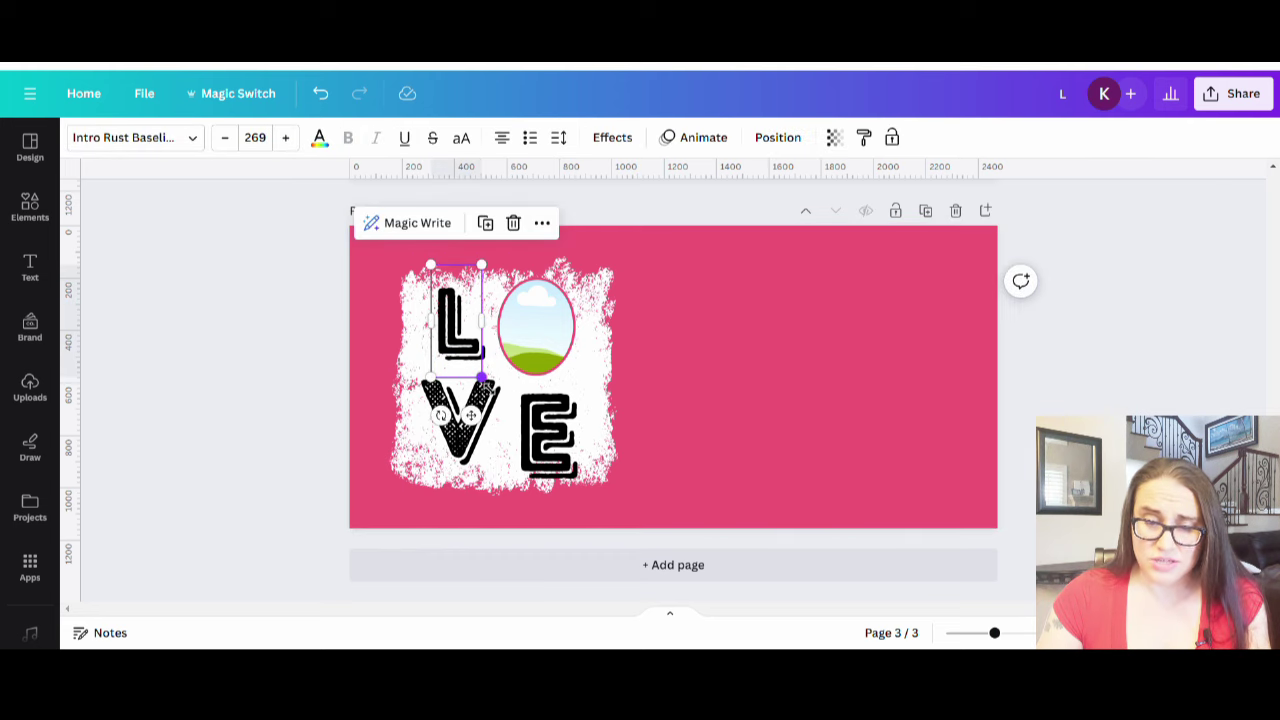
left_click_drag(482, 377, 455, 436)
left_click(550, 440)
left_click_drag(560, 486, 582, 497)
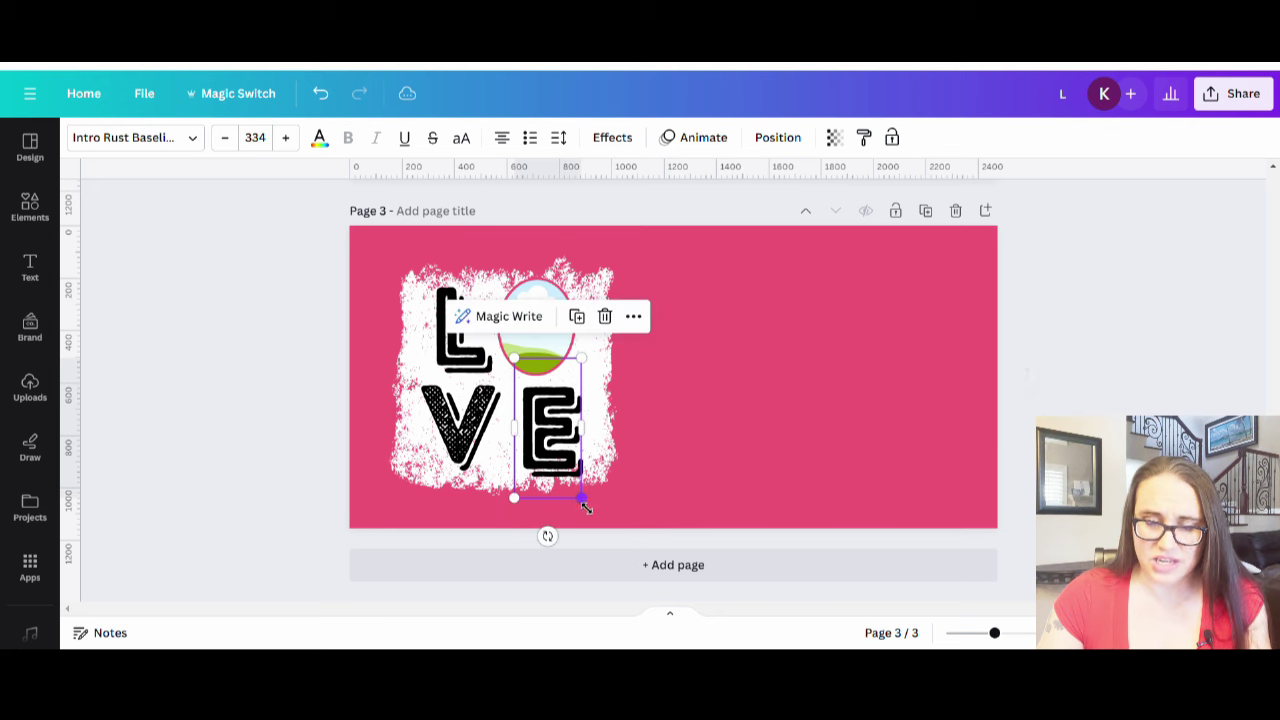
left_click(476, 430)
left_click_drag(476, 430, 480, 432)
left_click(693, 396)
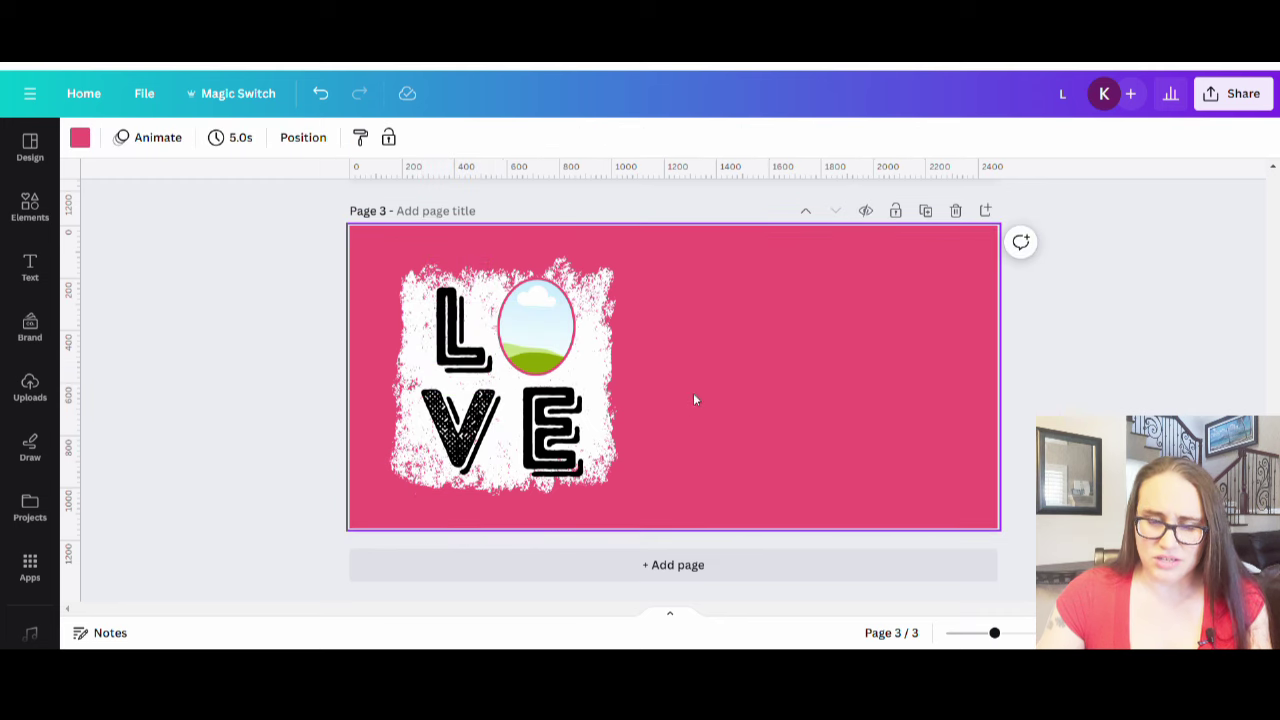
Enlarge the L further to a font size of about 341.
left_click(465, 343)
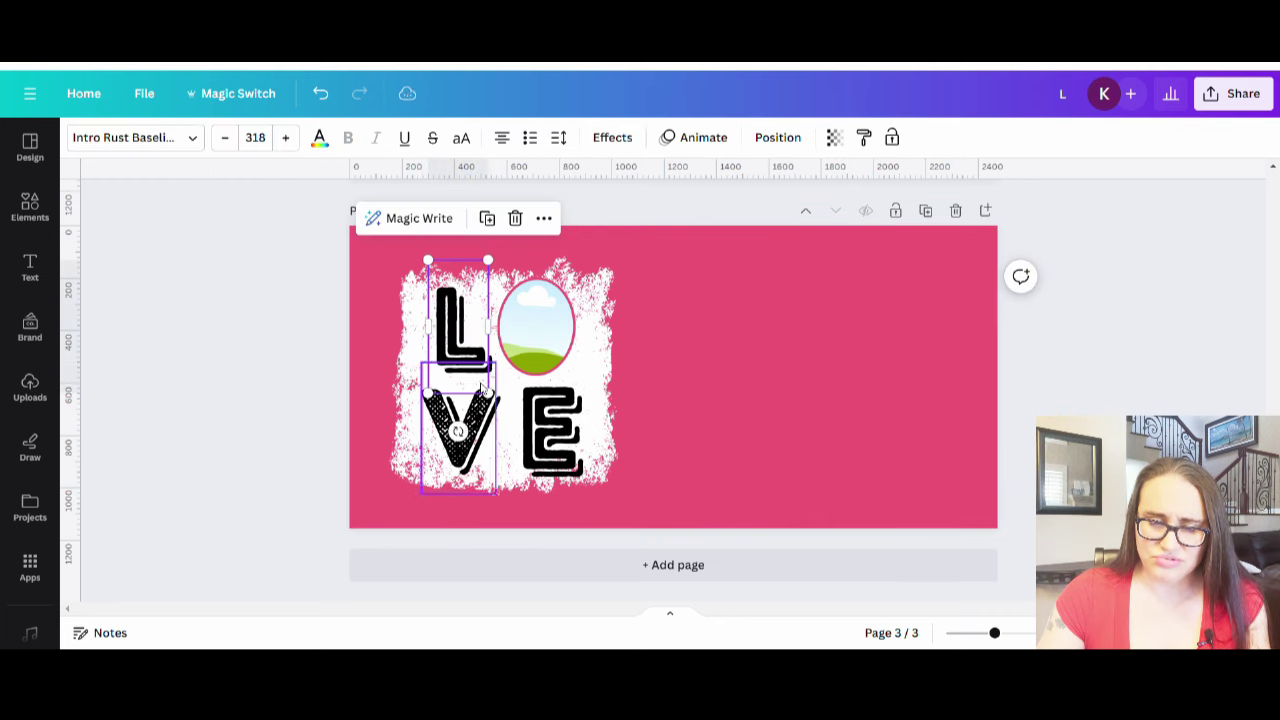
left_click_drag(496, 406, 508, 421)
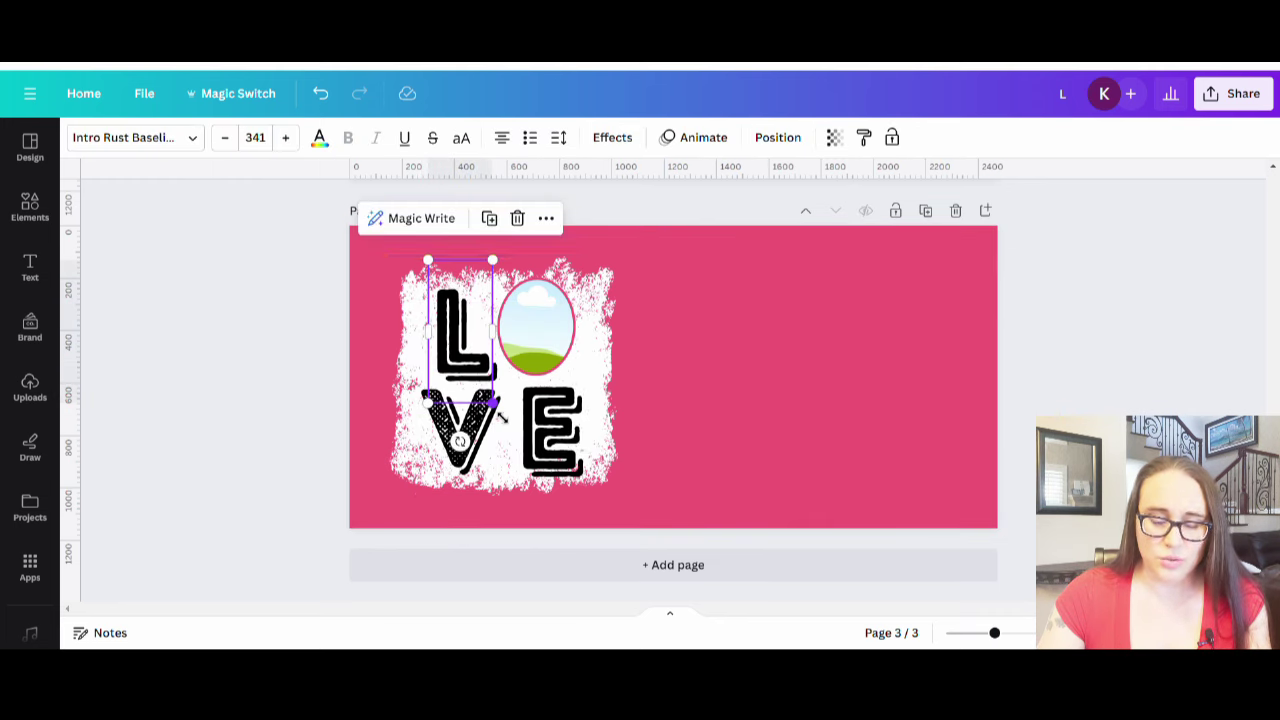
left_click(720, 413)
left_click(473, 329)
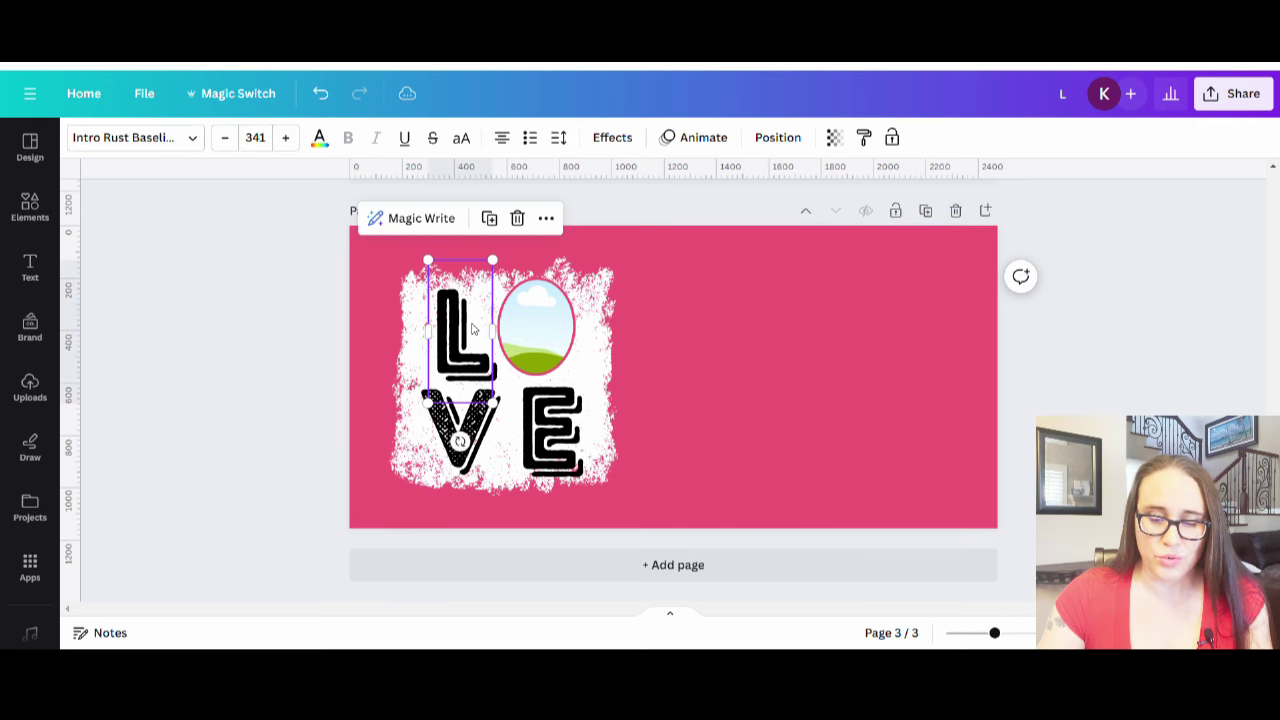
Set the font size of both the V and the E to 341.
left_click(476, 436)
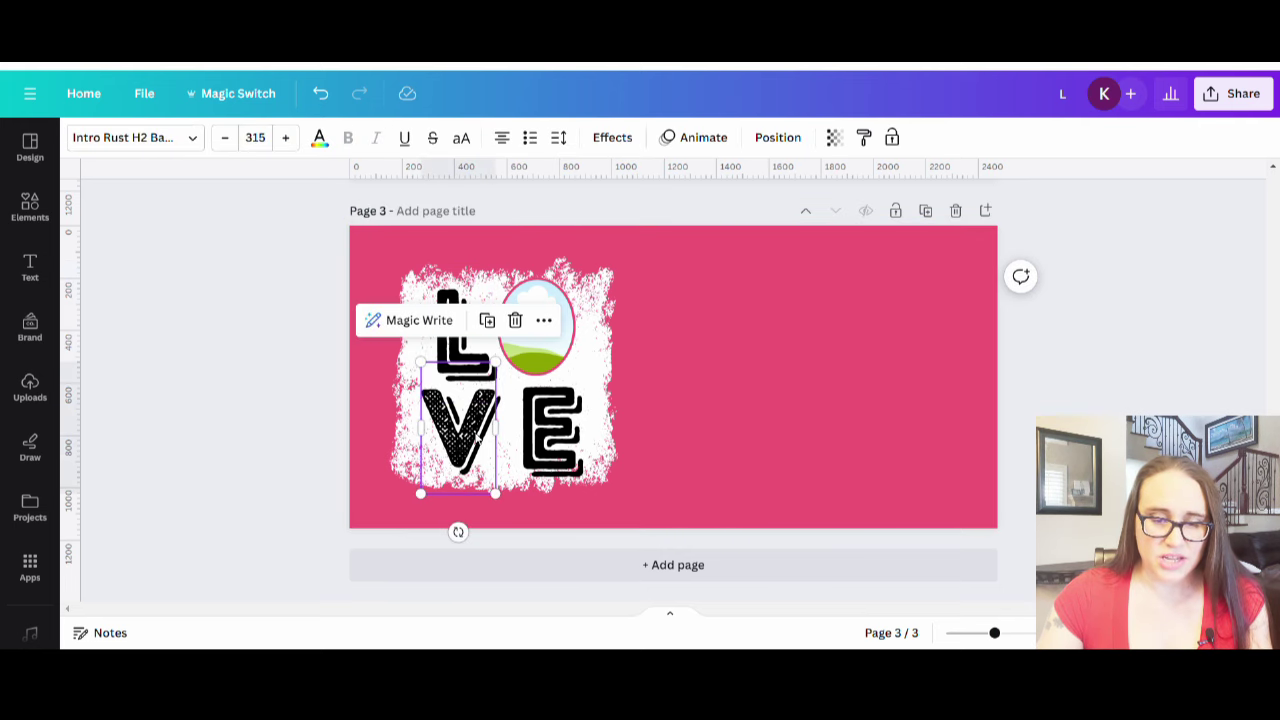
left_click(247, 141)
left_click(247, 141)
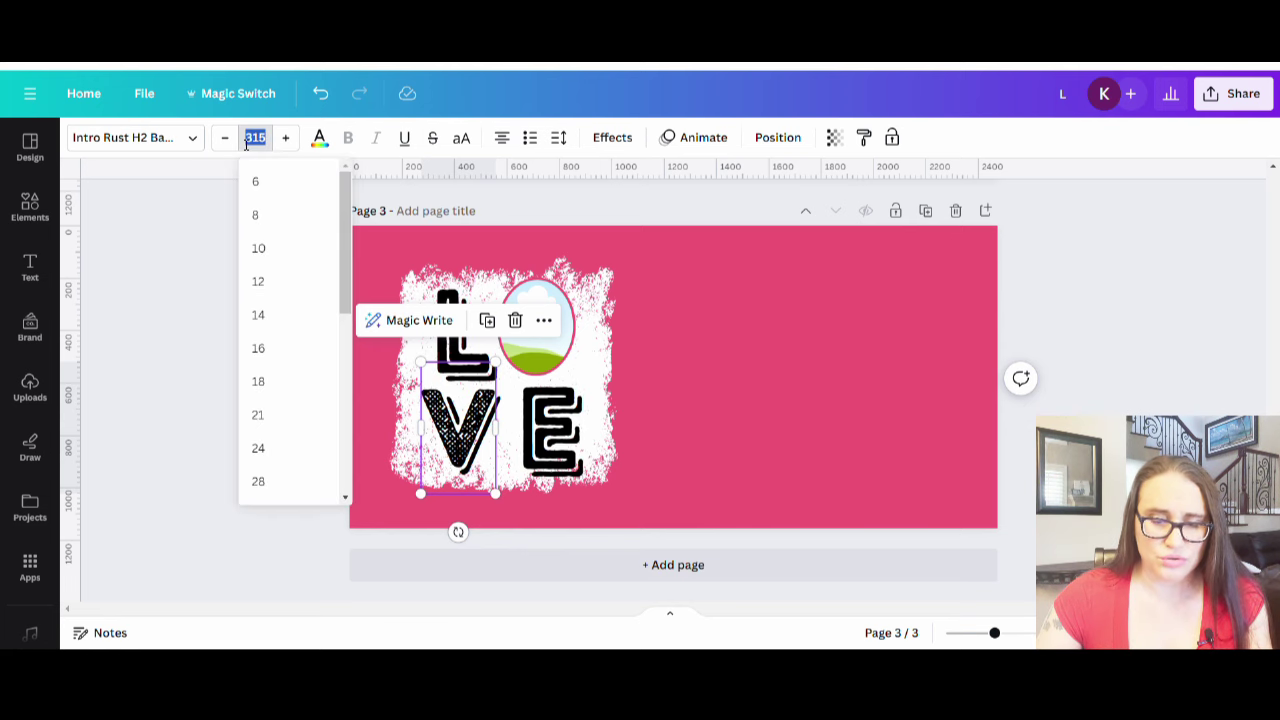
type("341")
left_click(169, 206)
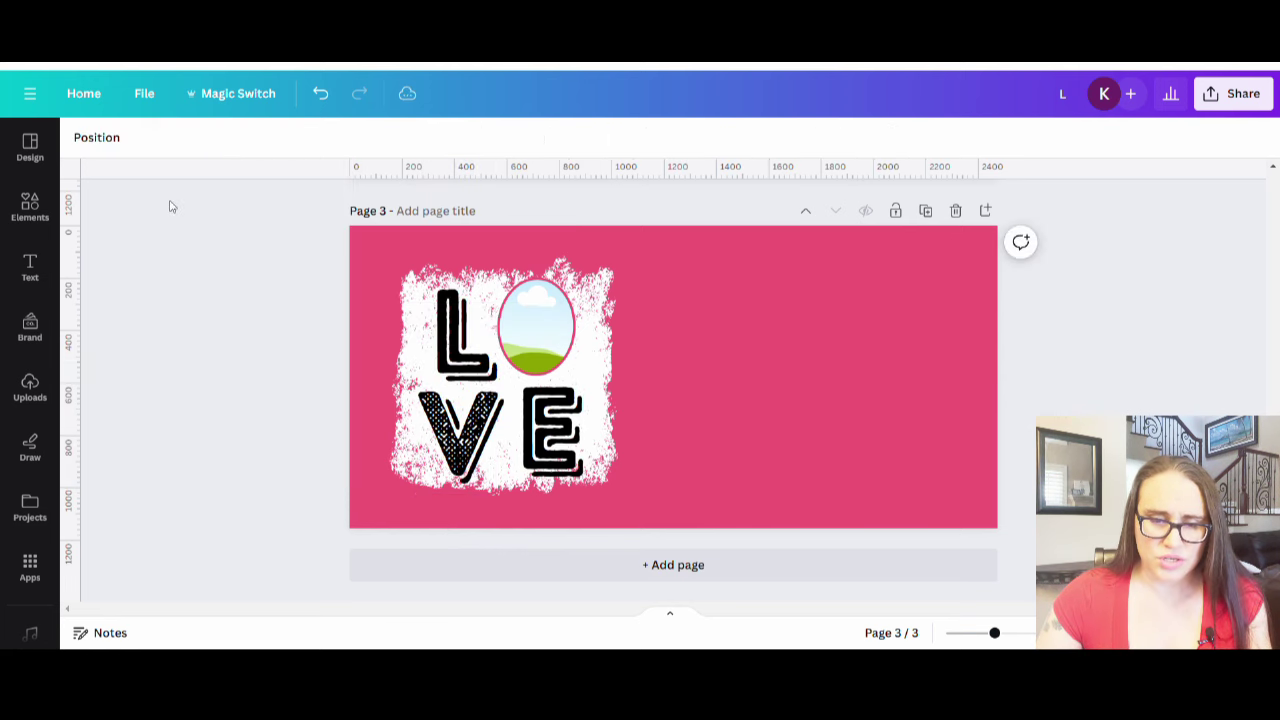
left_click(555, 397)
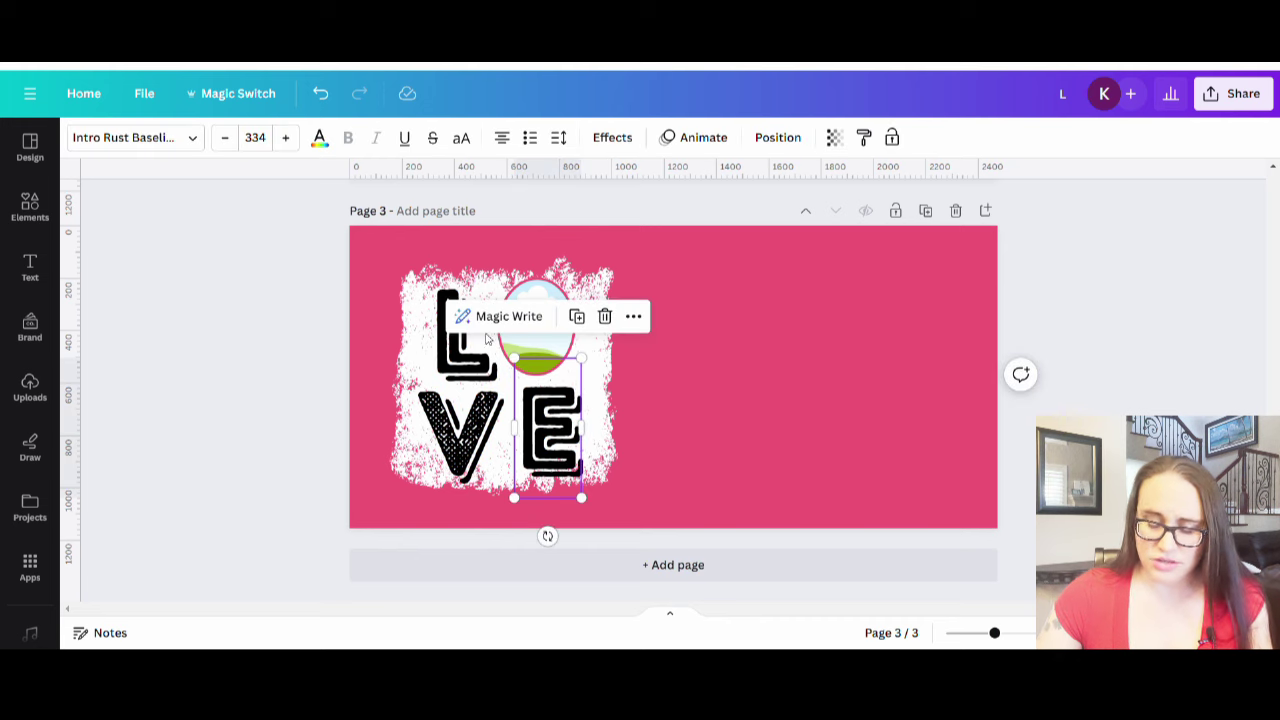
left_click(270, 140)
type("341")
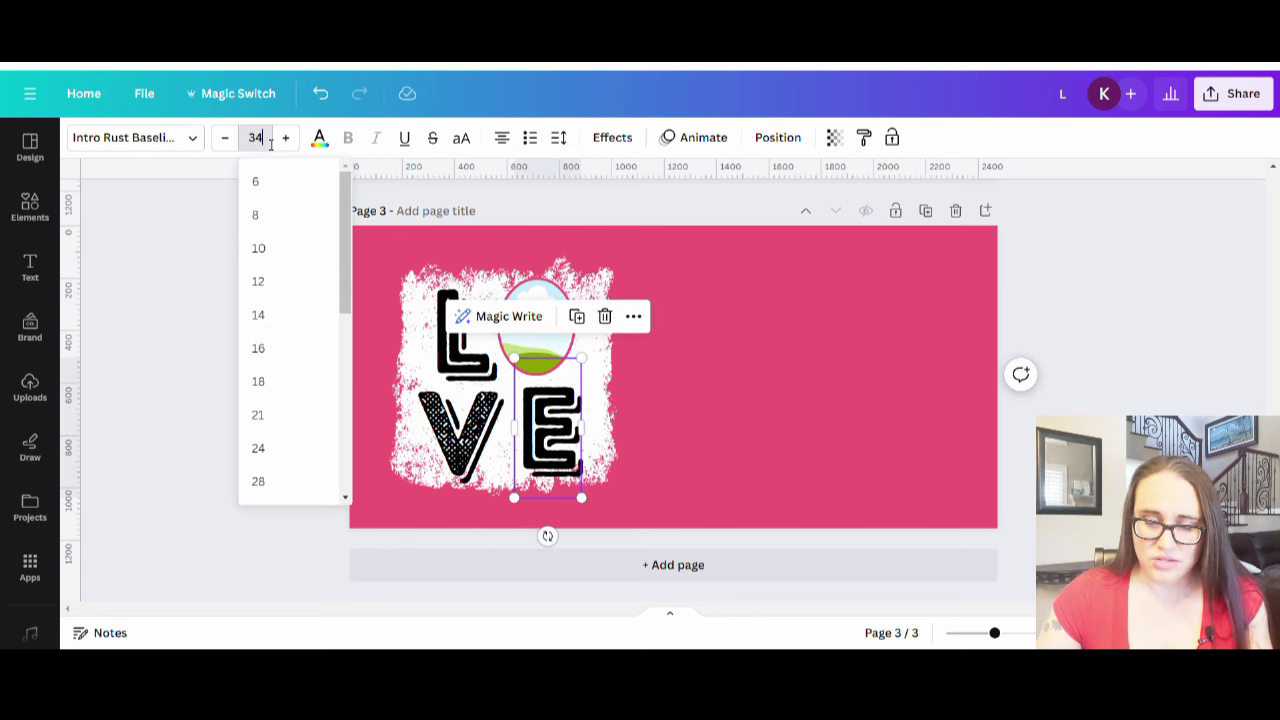
left_click(700, 335)
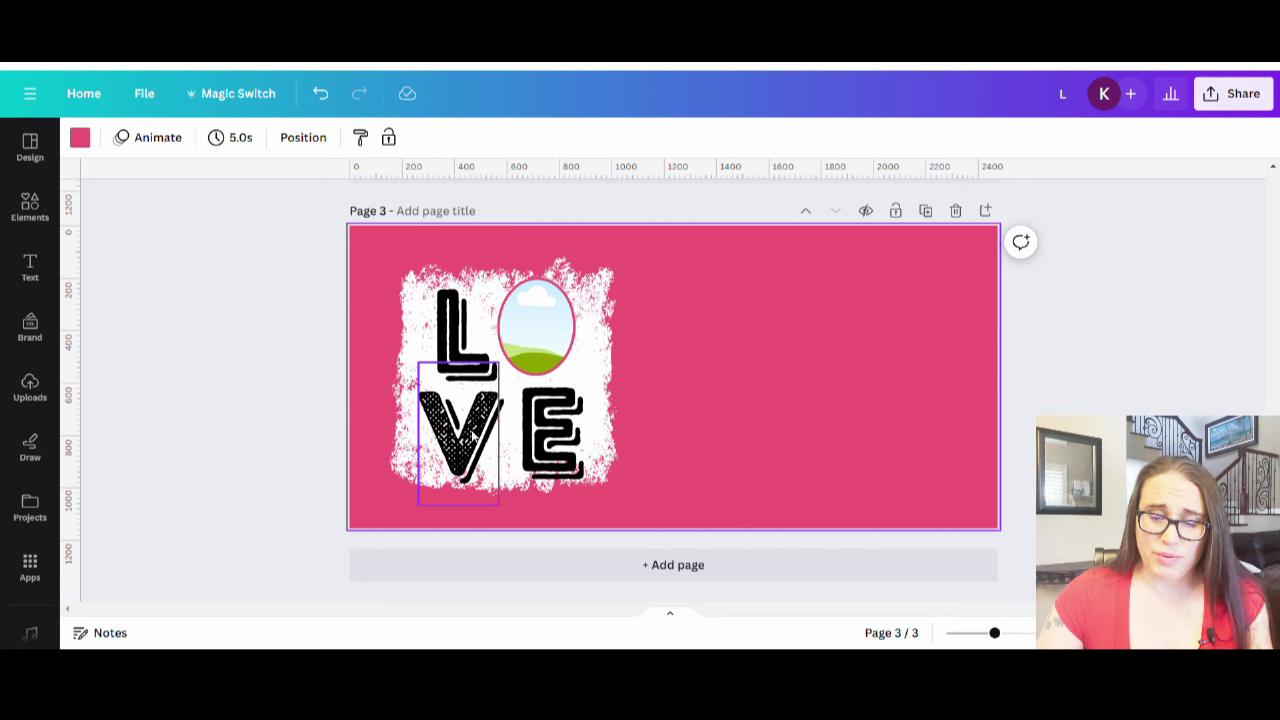
Tilt the L slightly counterclockwise and the V slightly clockwise on page 3.
scroll(649, 431, "up", 10)
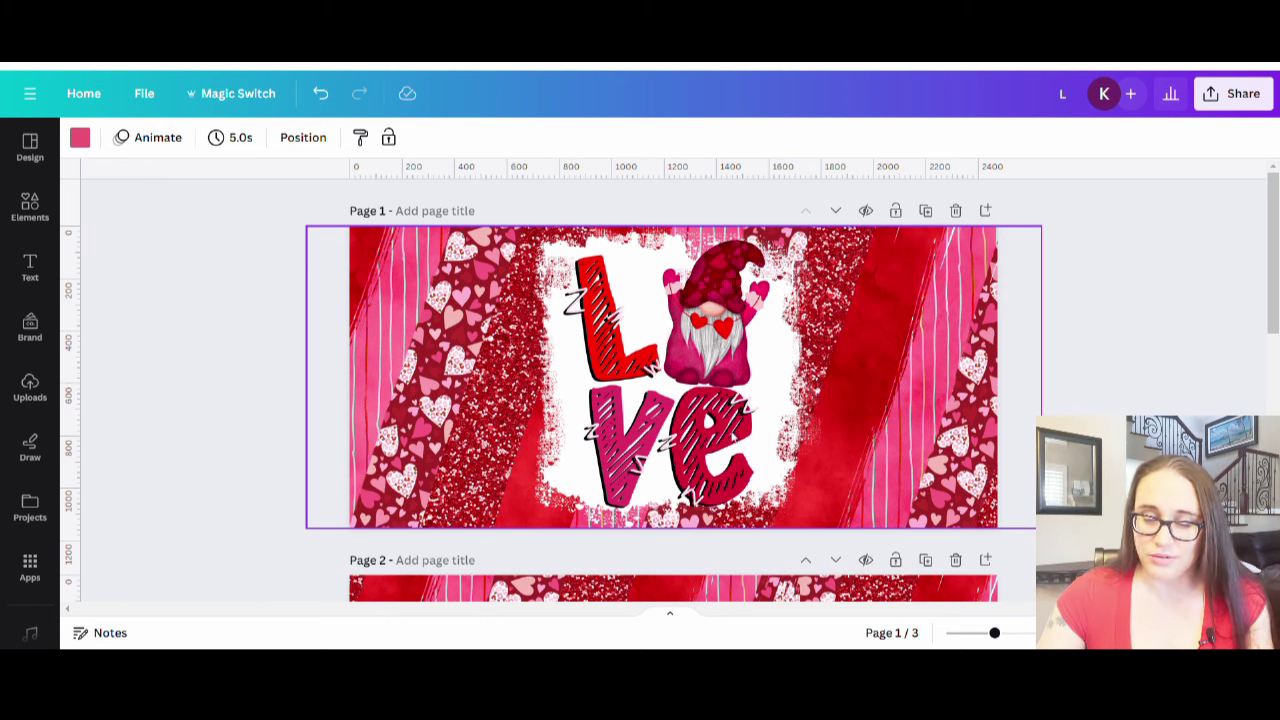
scroll(730, 396, "down", 10)
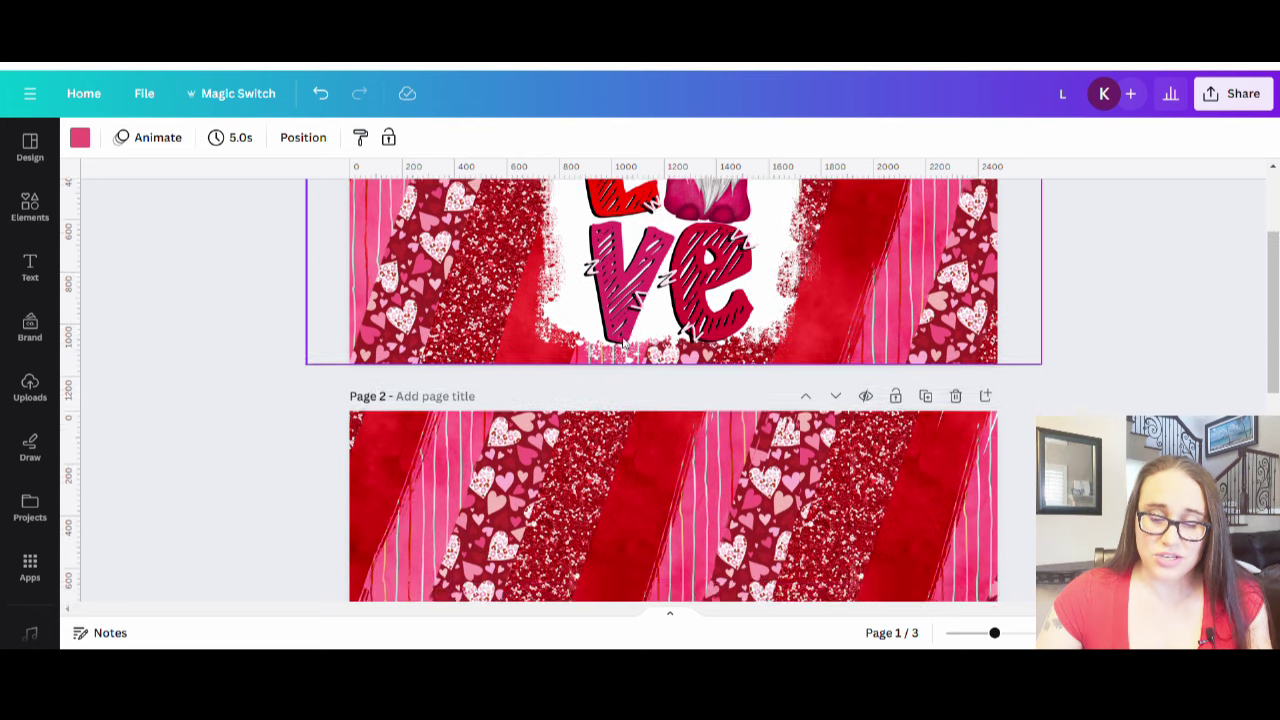
left_click(476, 360)
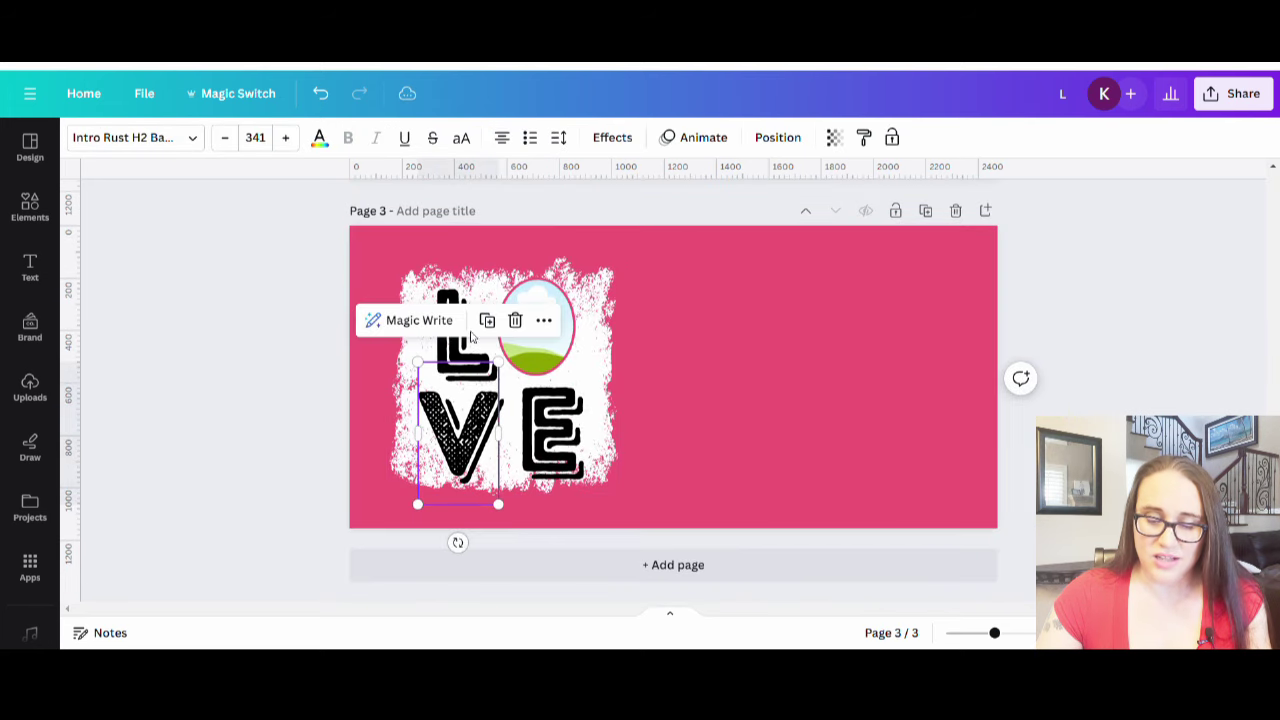
left_click(467, 349)
left_click_drag(460, 440, 466, 441)
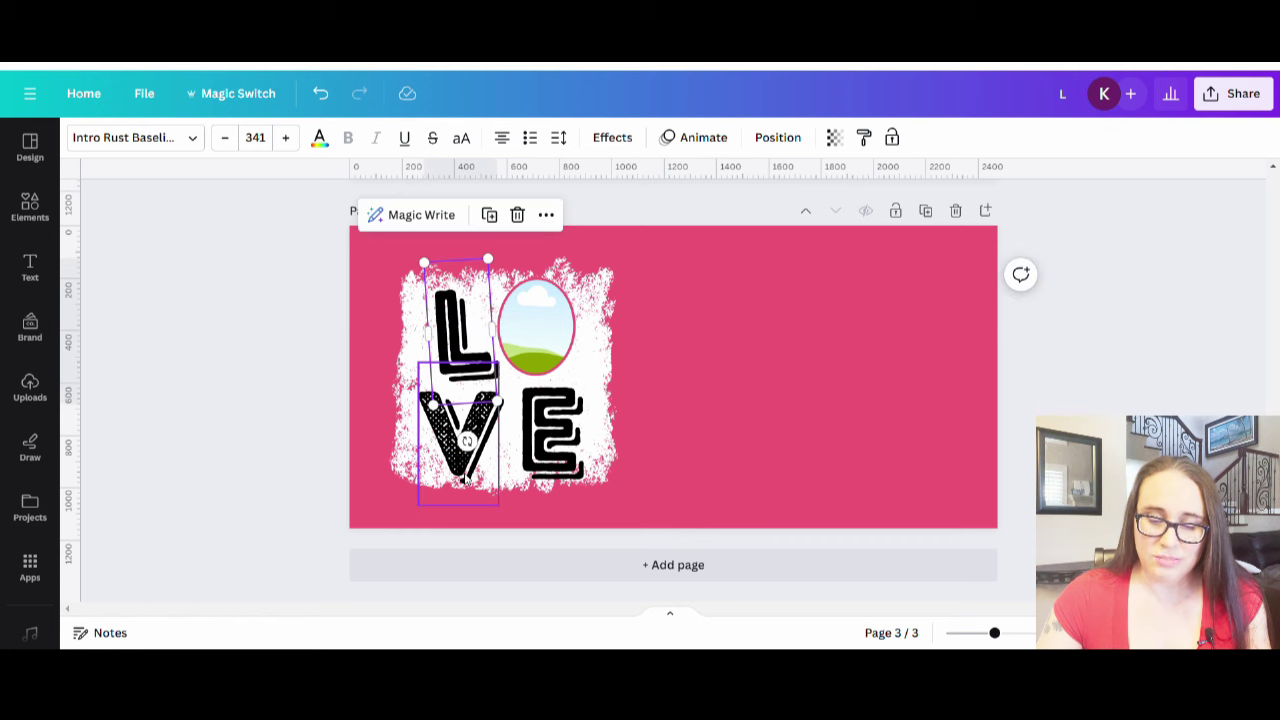
left_click(458, 470)
left_click_drag(456, 540, 452, 546)
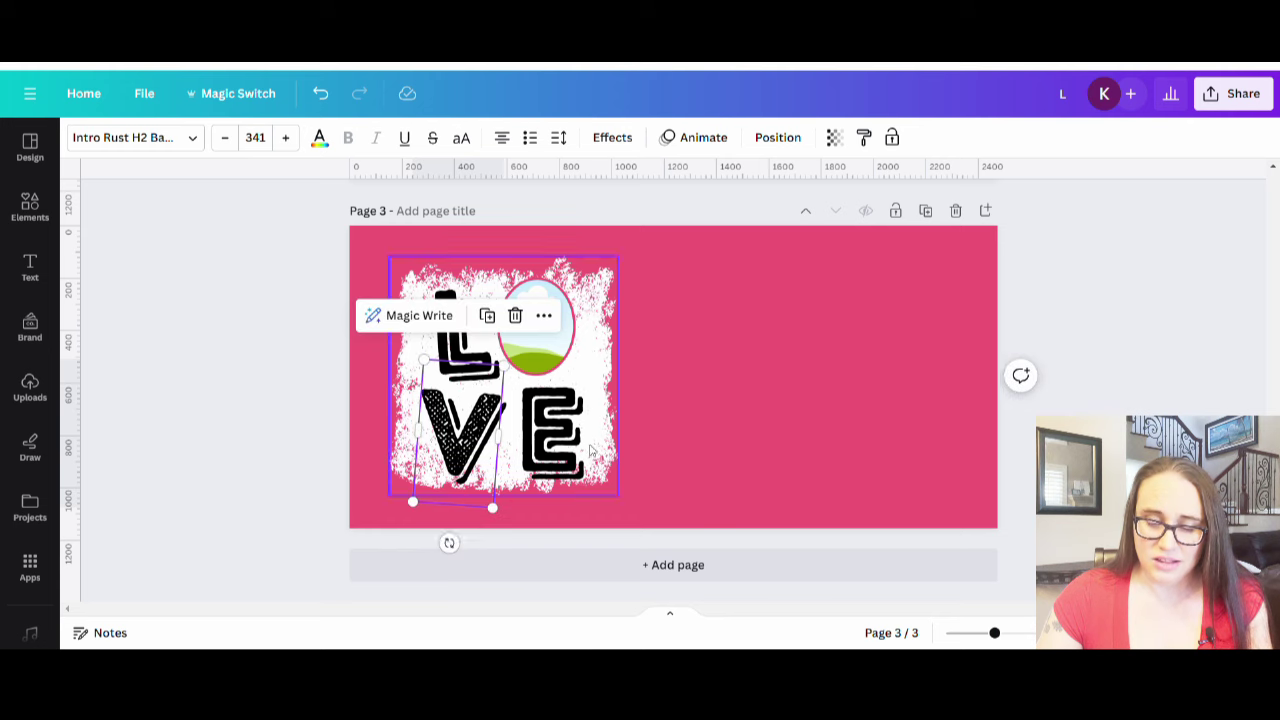
Tilt the E slightly counterclockwise and rotate the oval photo frame about 7° clockwise.
left_click(709, 449)
left_click(545, 450)
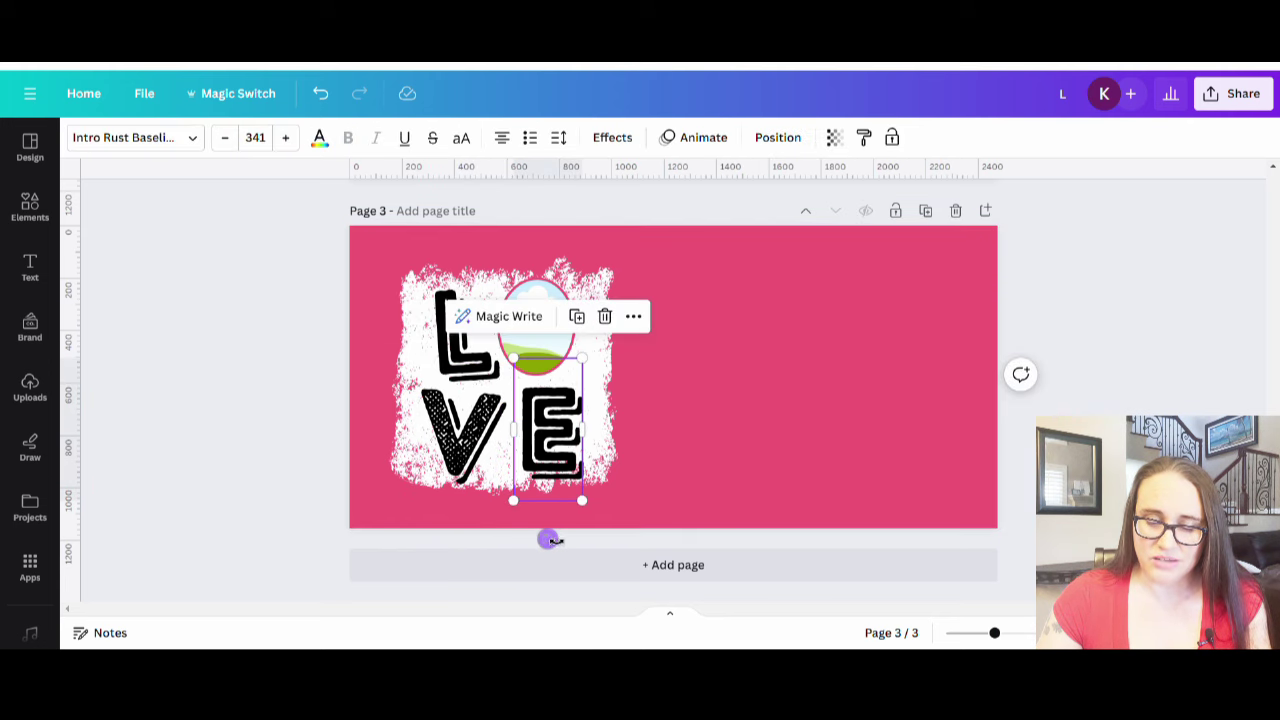
left_click_drag(547, 538, 565, 546)
left_click(691, 391)
left_click(540, 357)
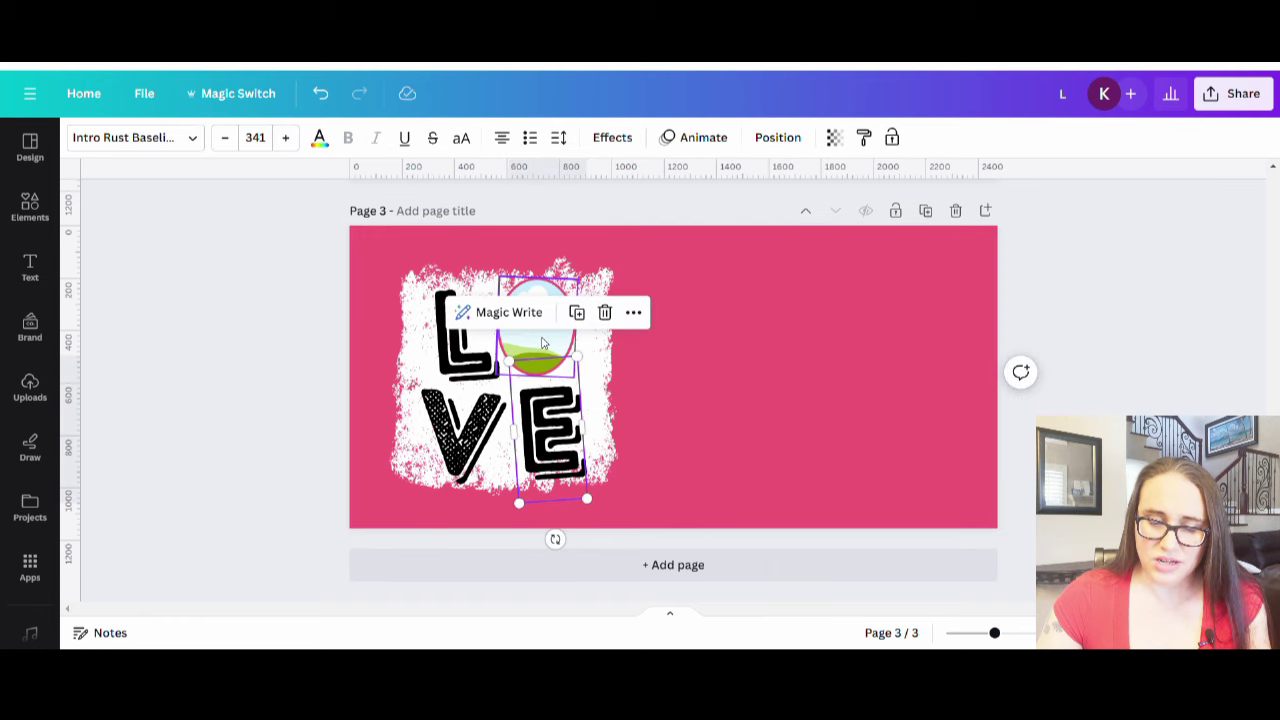
left_click(540, 355)
mouse_move(532, 409)
left_mouse_down()
mouse_move(535, 427)
mouse_move(530, 410)
left_mouse_up()
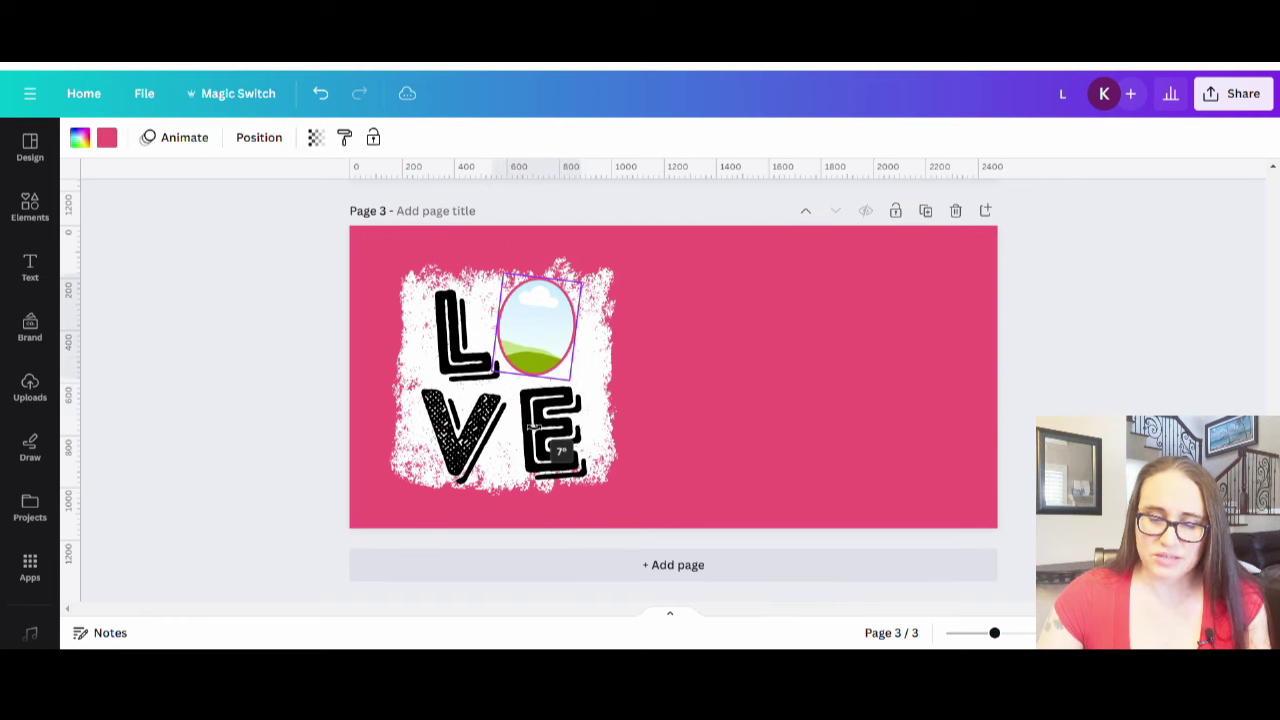
left_click(697, 407)
Nudge the oval photo frame down slightly so it lines up better with the L.
left_click(609, 360)
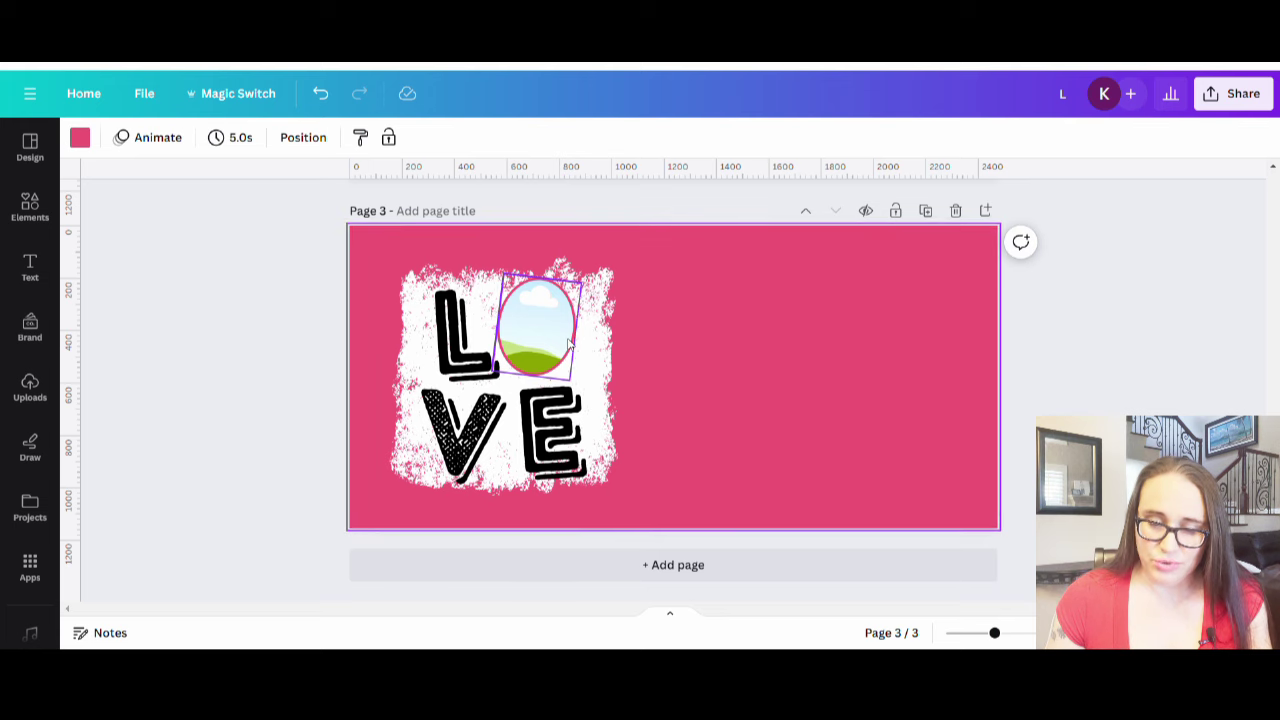
left_click(568, 345)
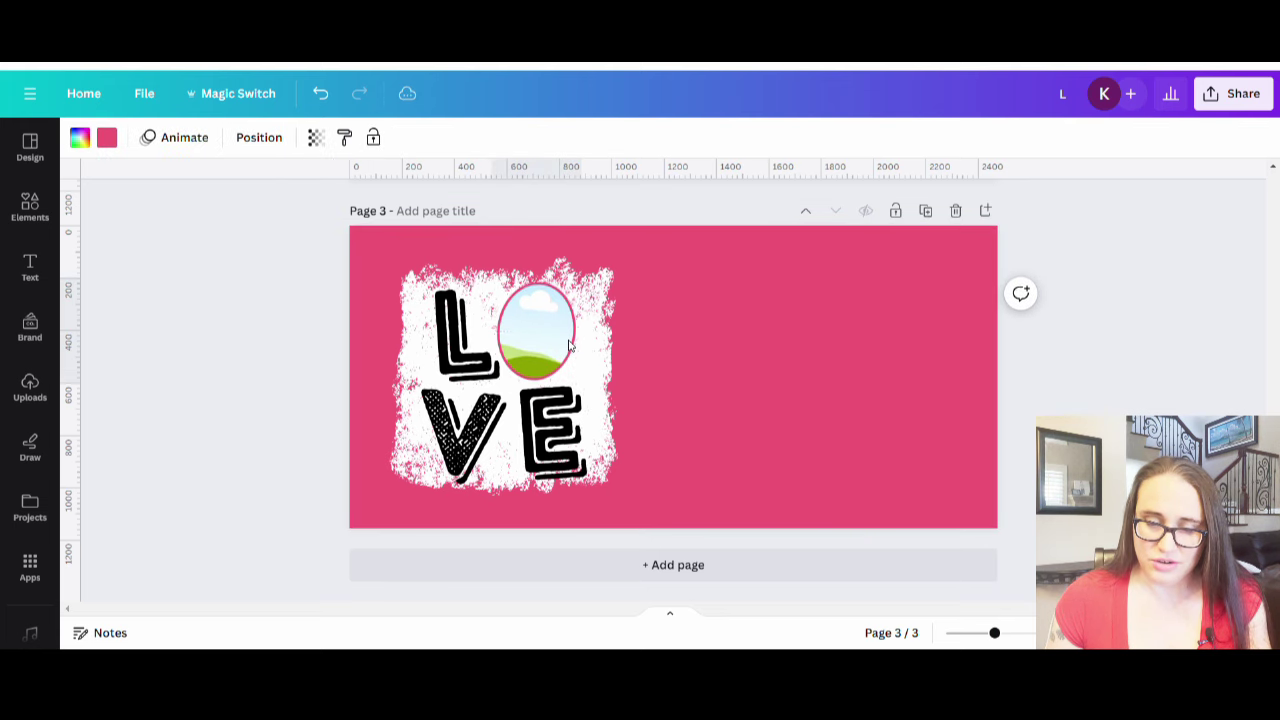
left_click(568, 345)
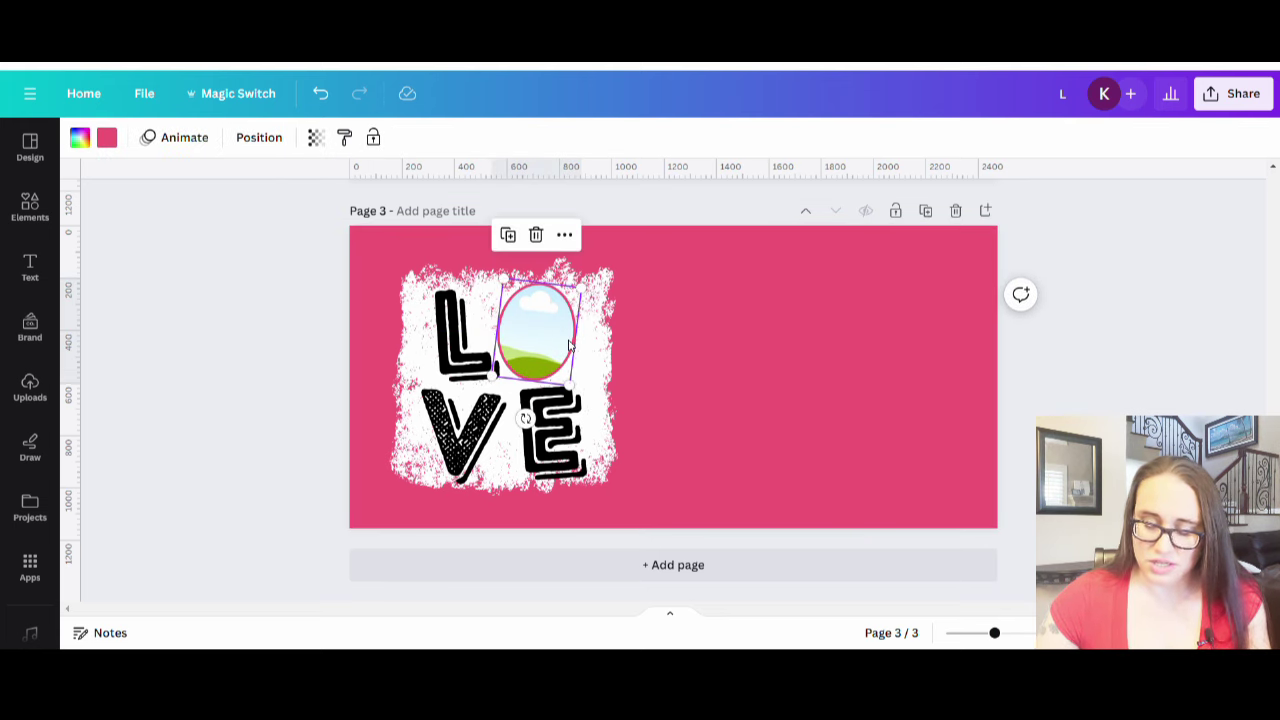
left_click(697, 340)
Nudge the E and the V up slightly, closer to the L and the photo frame.
left_click(563, 478)
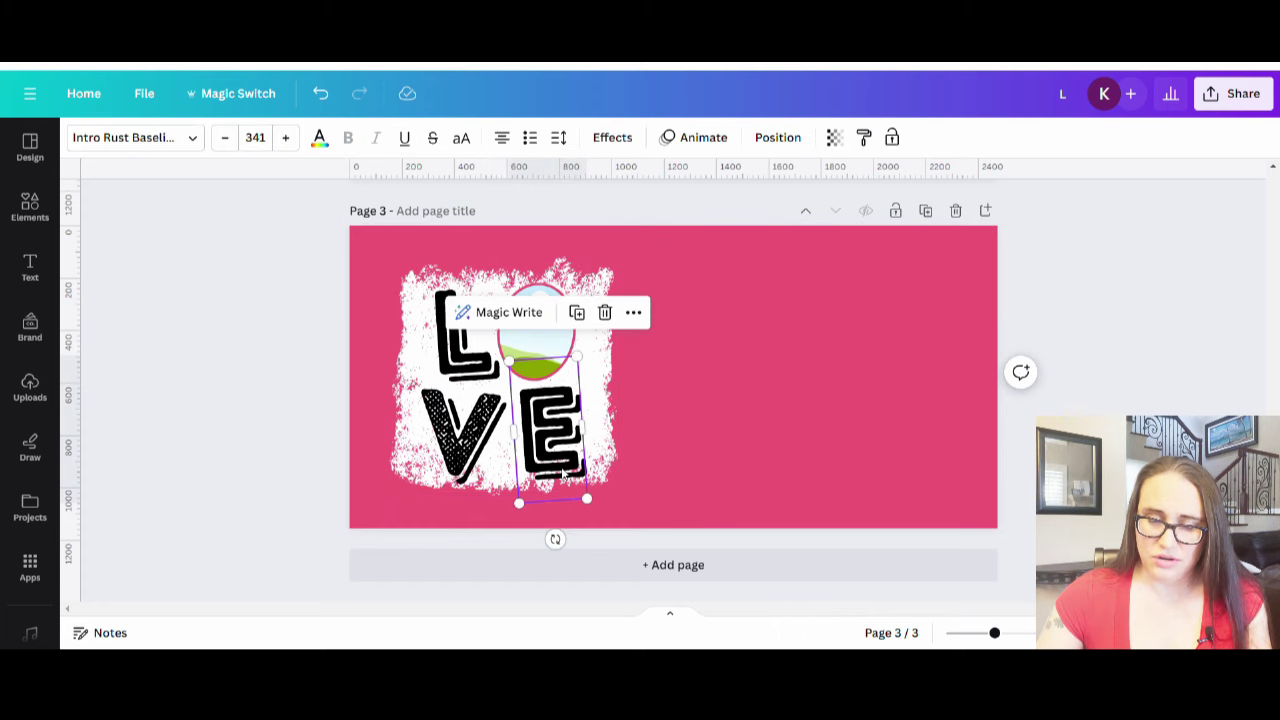
double_click(562, 473)
left_click(458, 432, "shift")
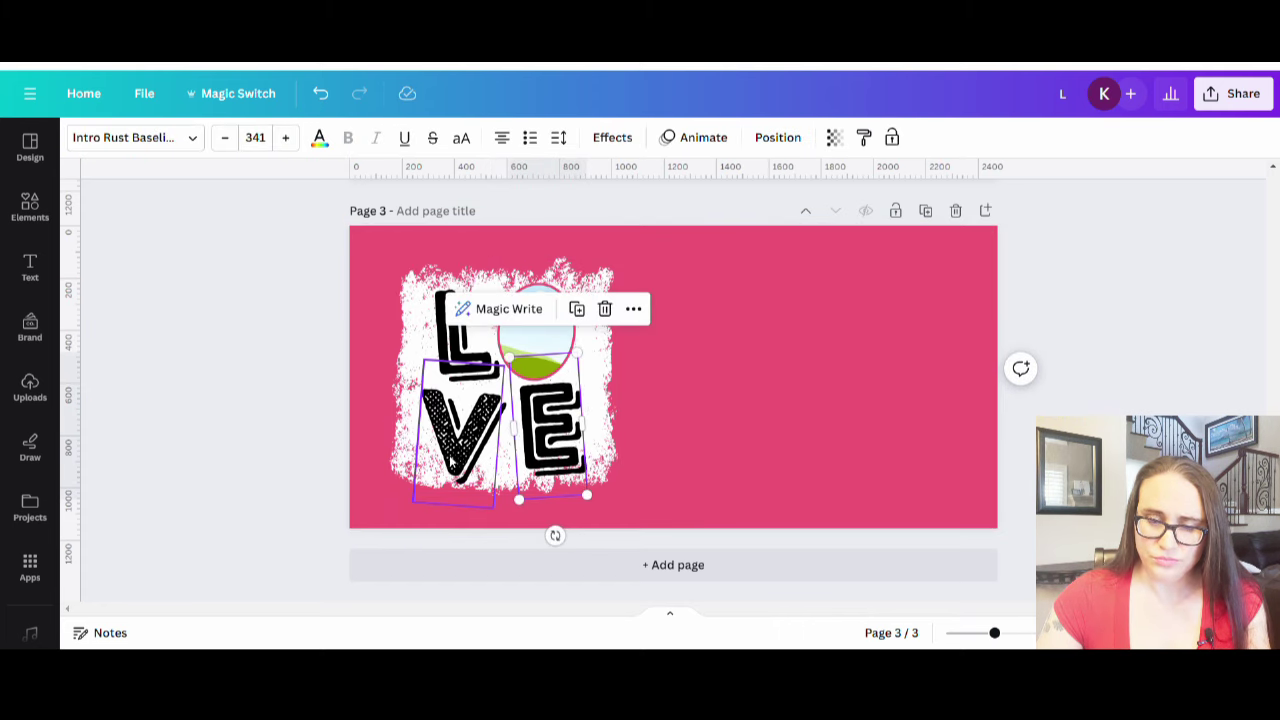
left_click(460, 440)
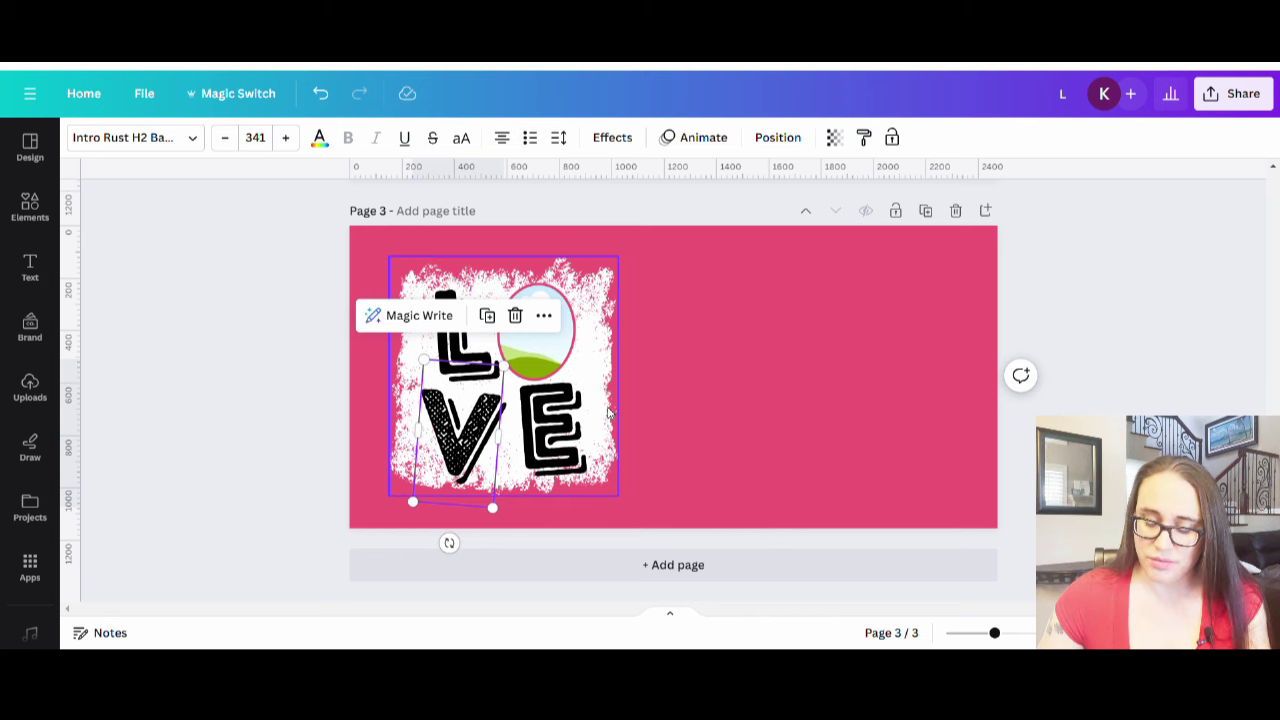
double_click(471, 441)
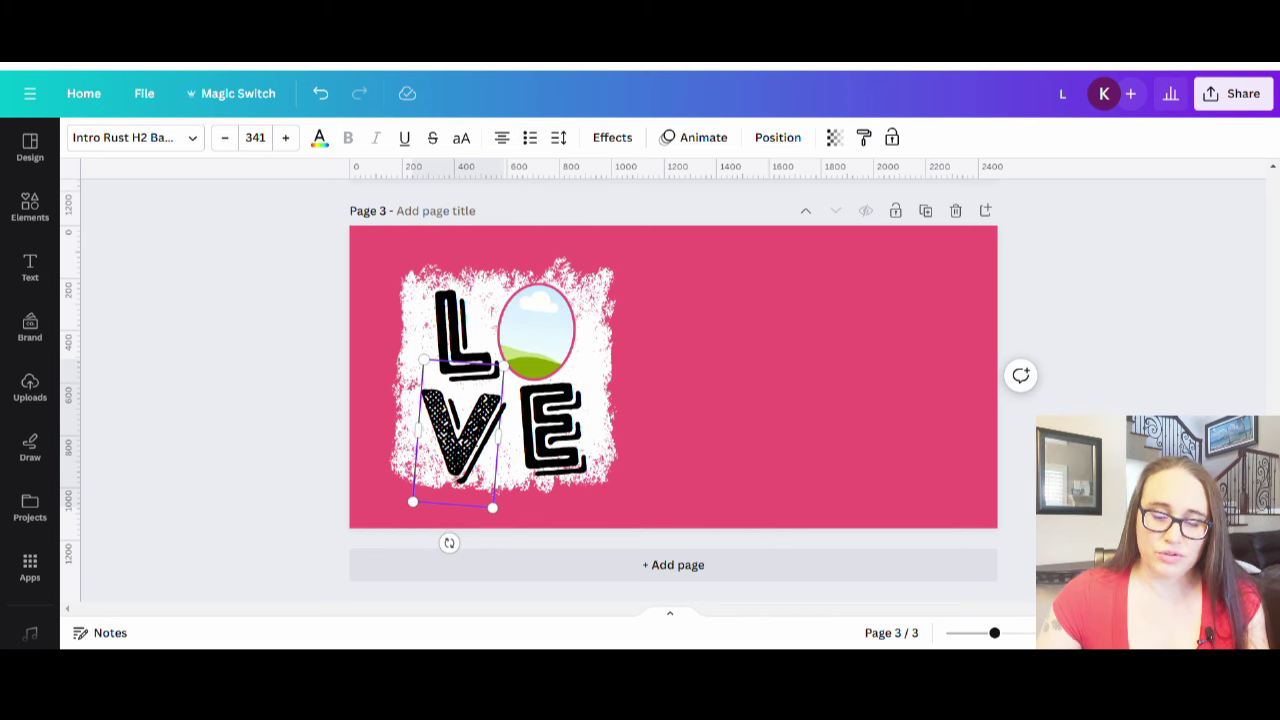
left_click(749, 393)
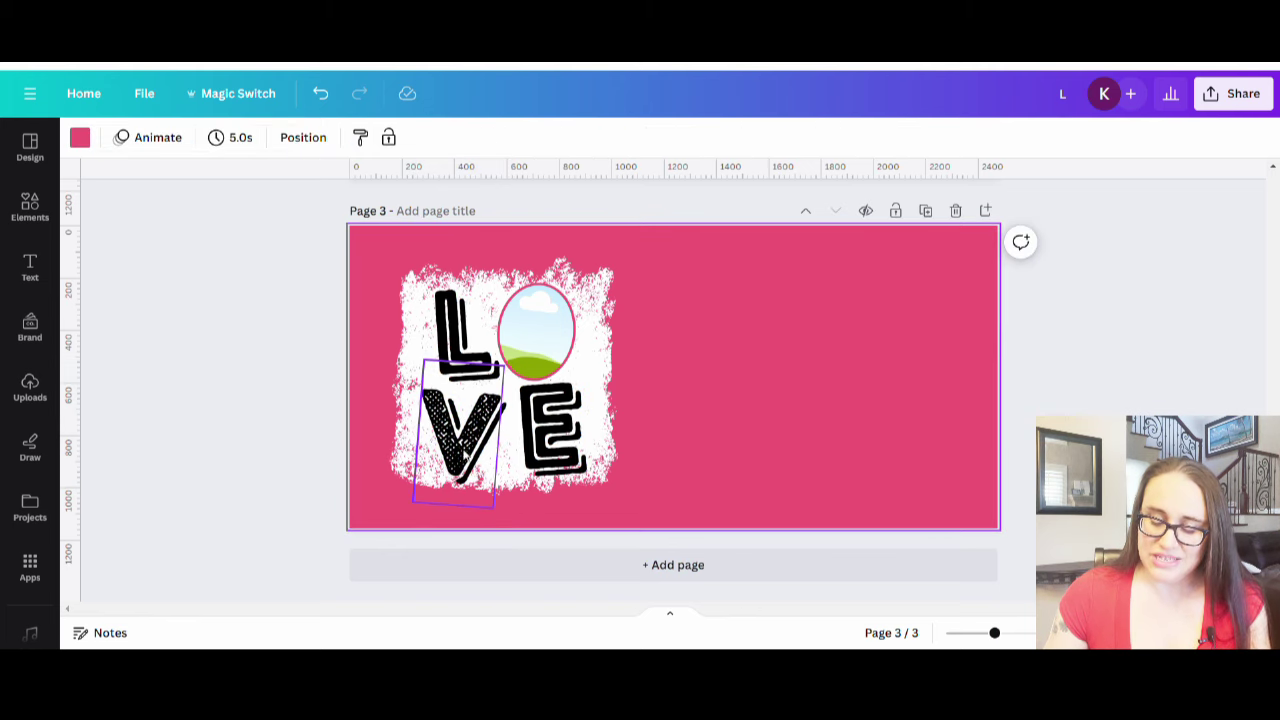
left_click(465, 453)
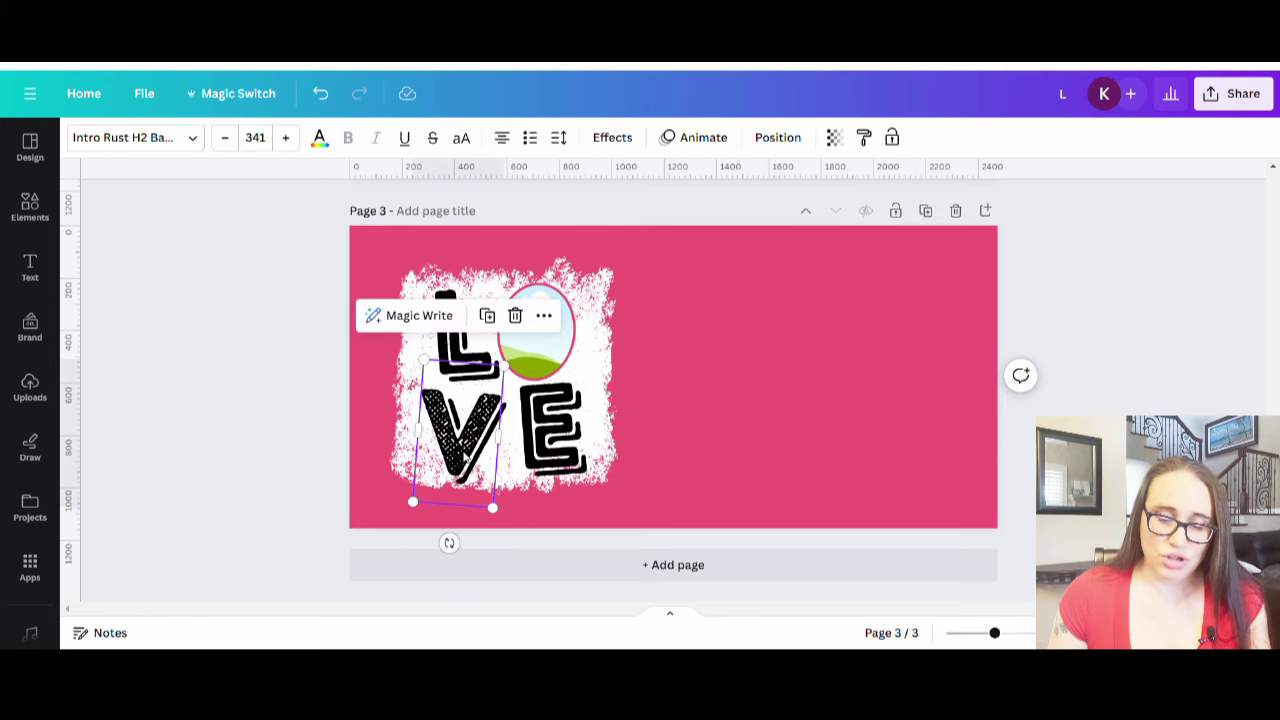
key("Escape")
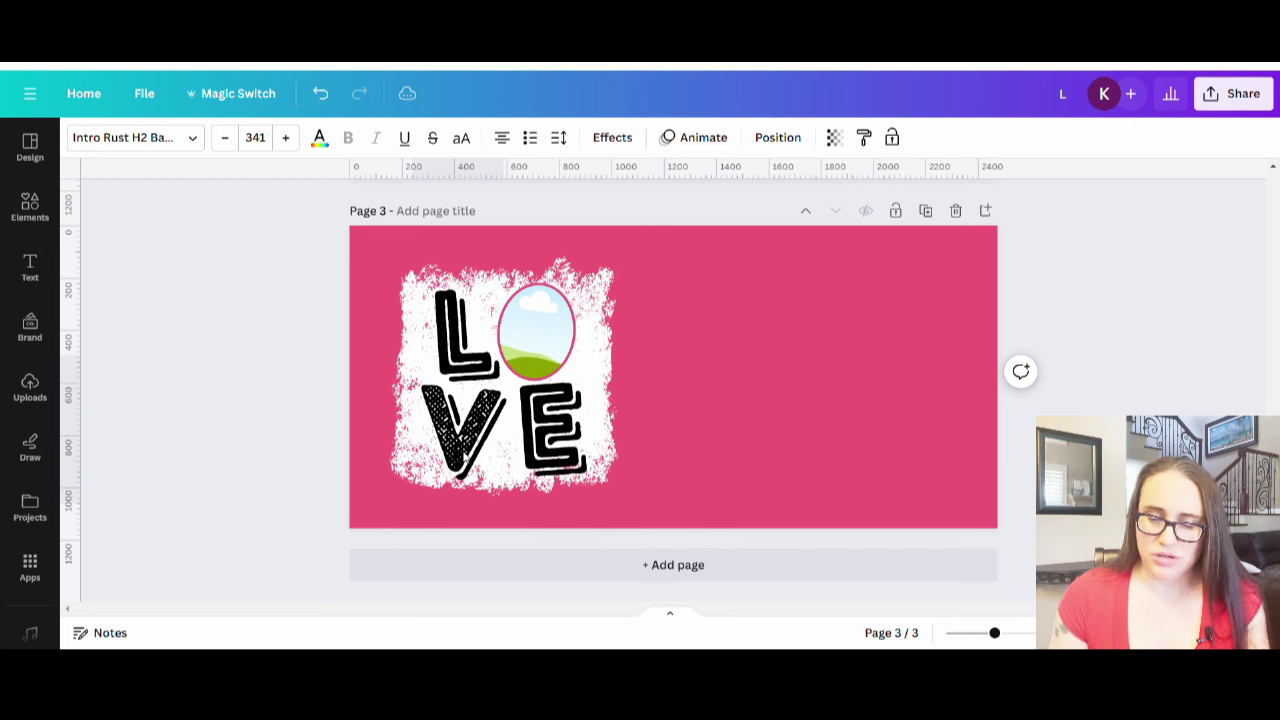
left_click(462, 440)
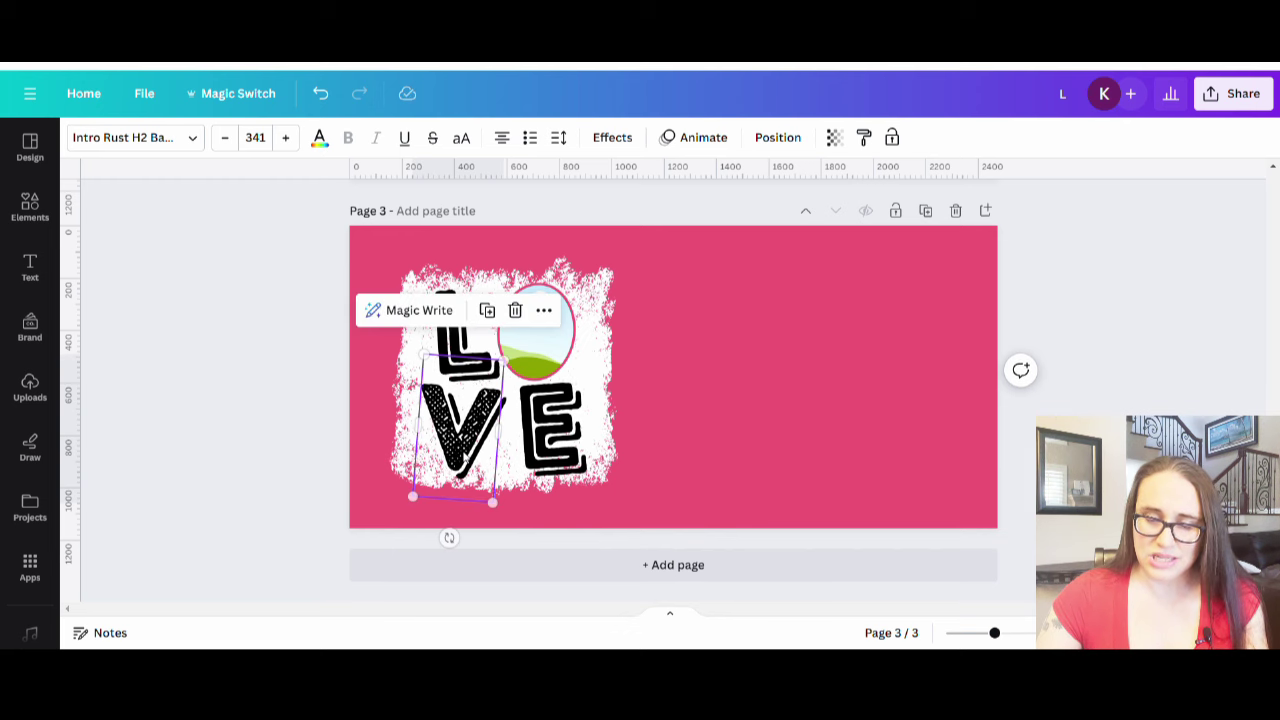
left_click(848, 362)
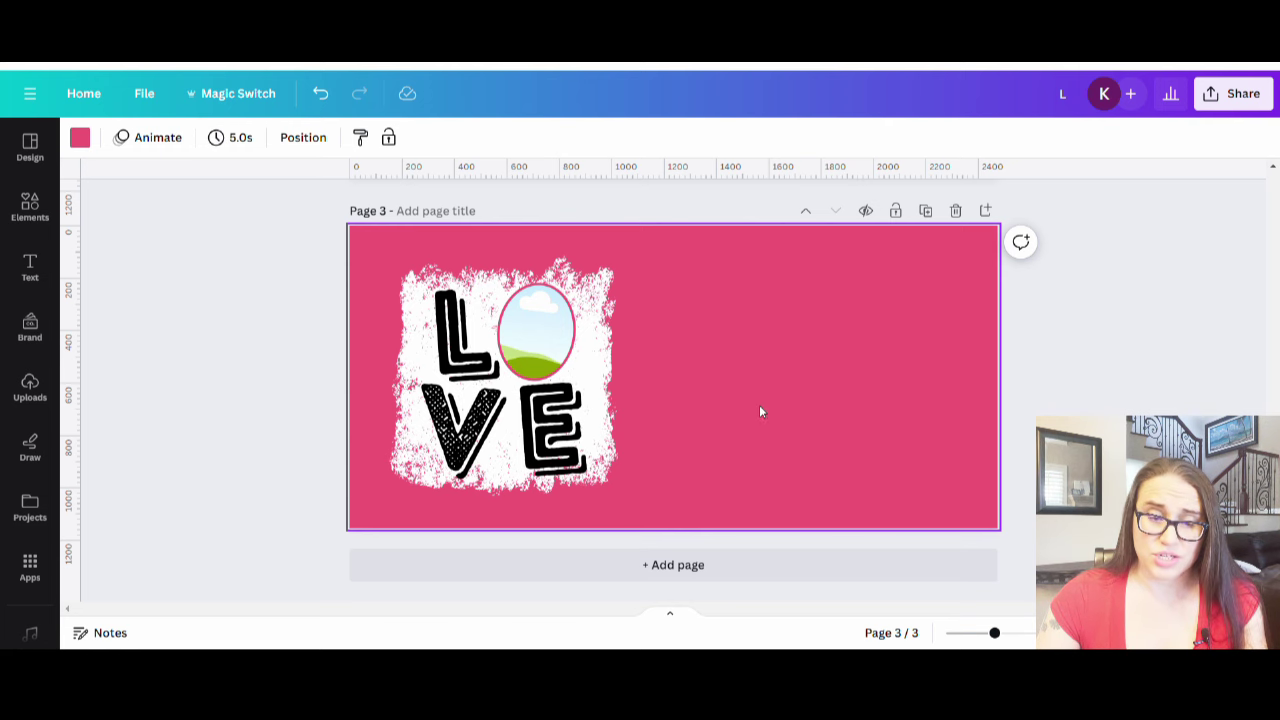
Recolor the L bright red, the E dark red and the V pink using the photo colors.
left_click(461, 331)
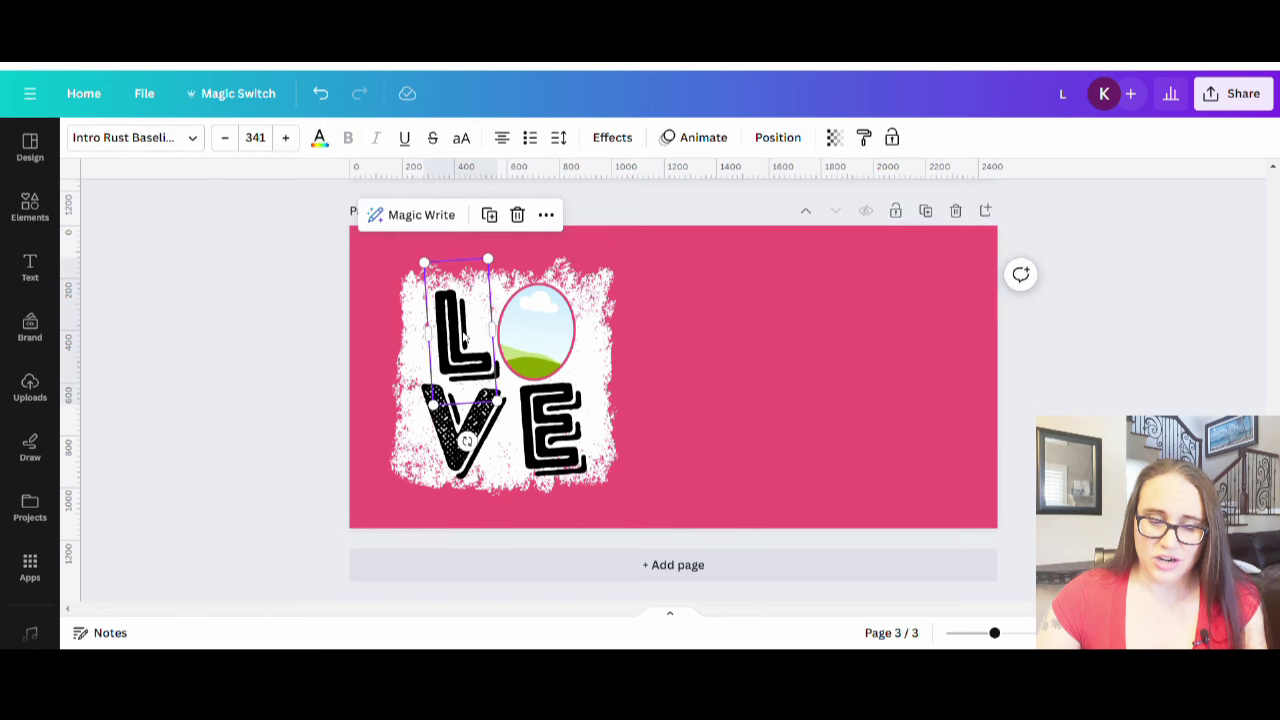
left_click(319, 137)
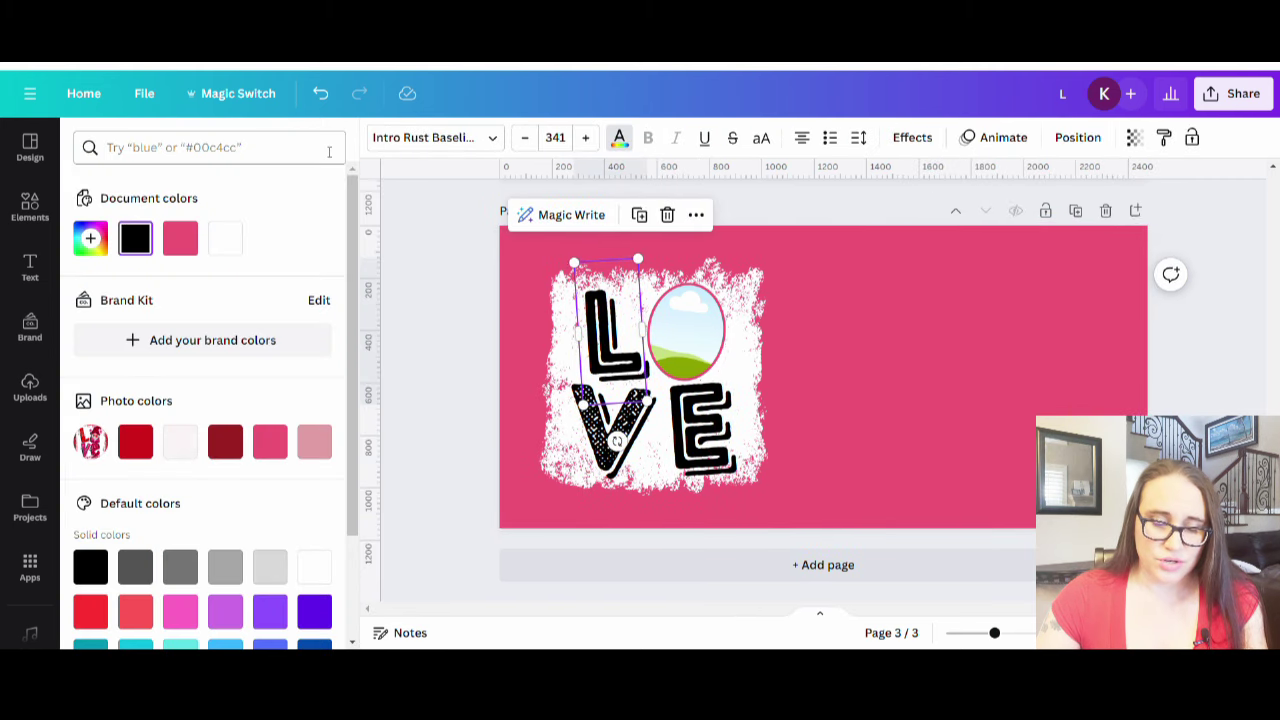
left_click(130, 446)
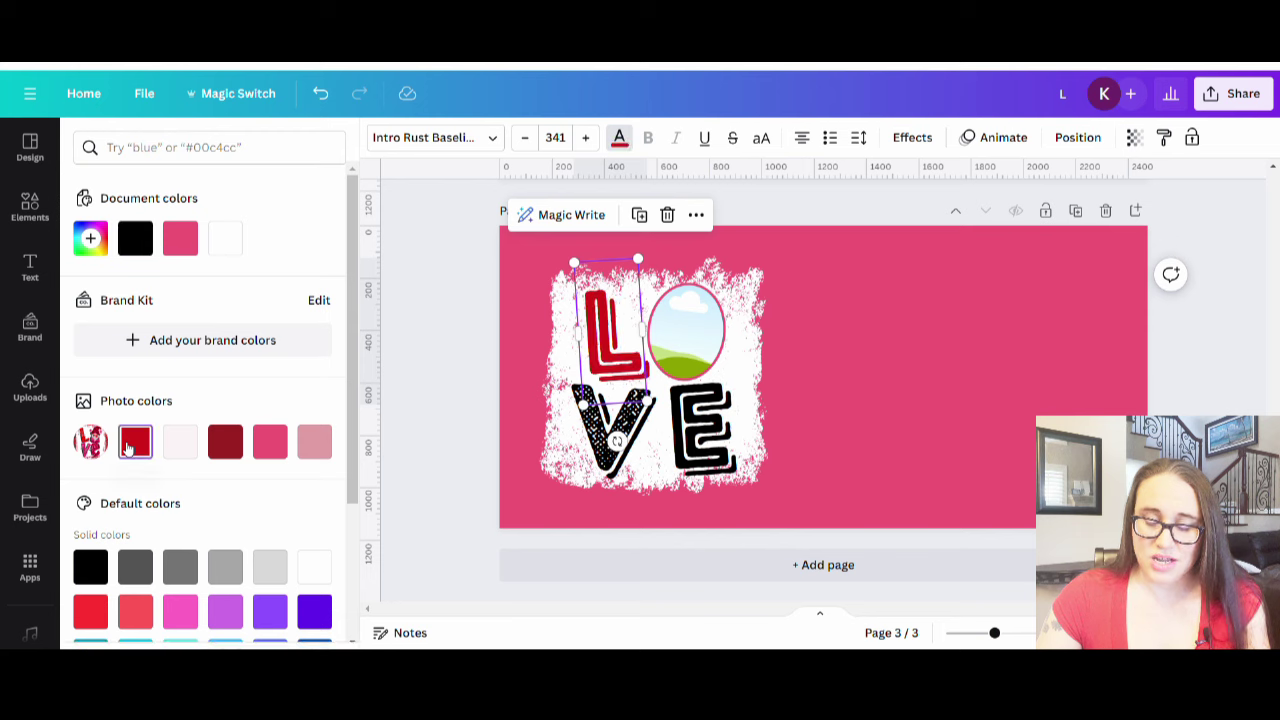
left_click(688, 463)
left_click(225, 441)
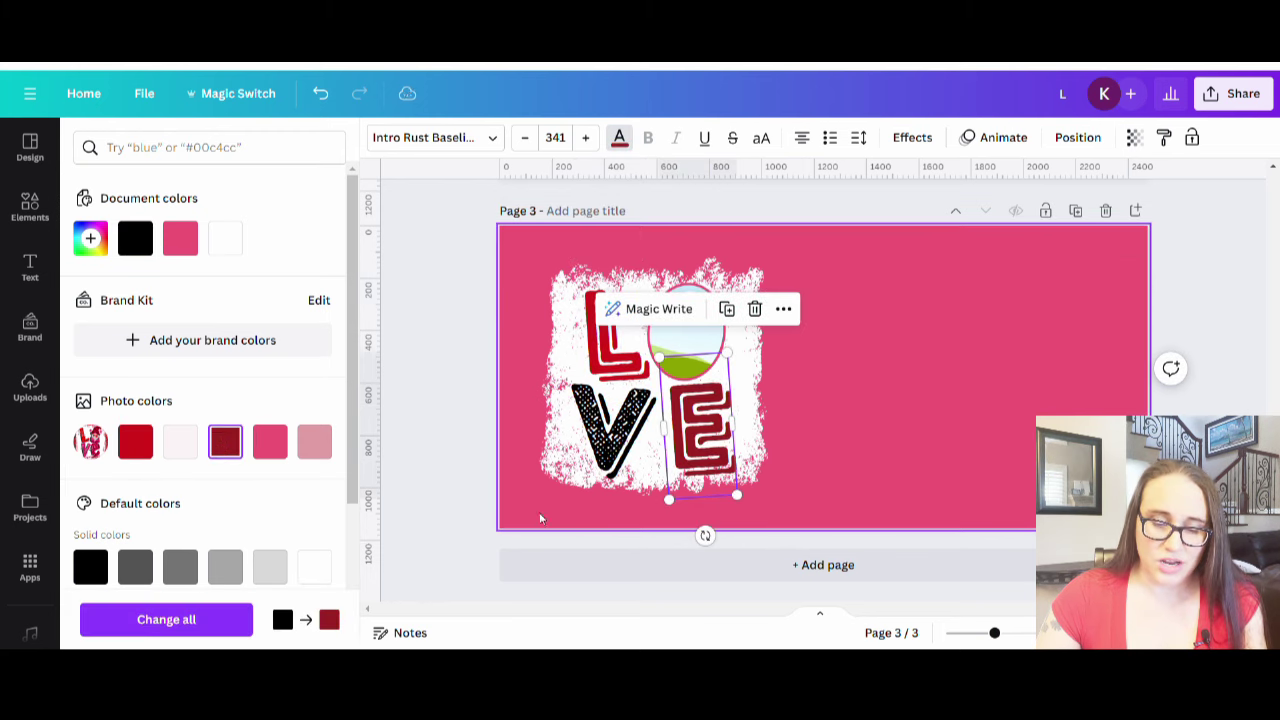
left_click(595, 466)
left_click(269, 441)
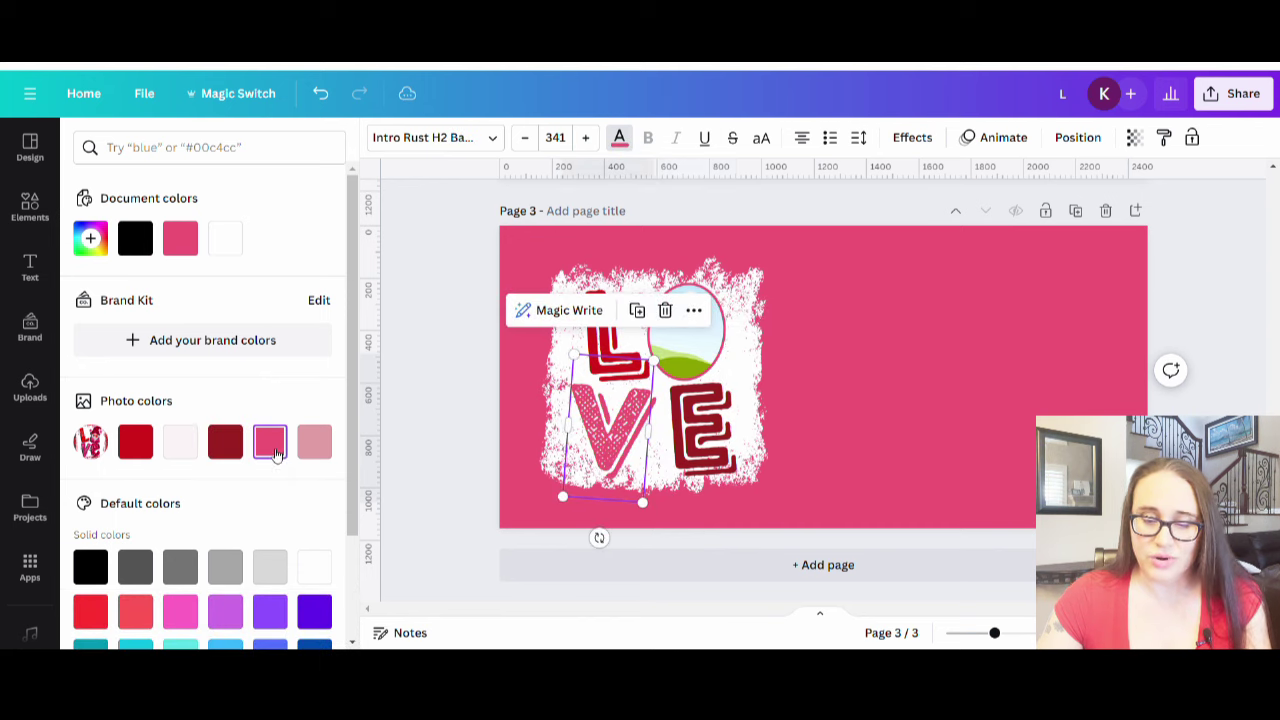
left_click(940, 430)
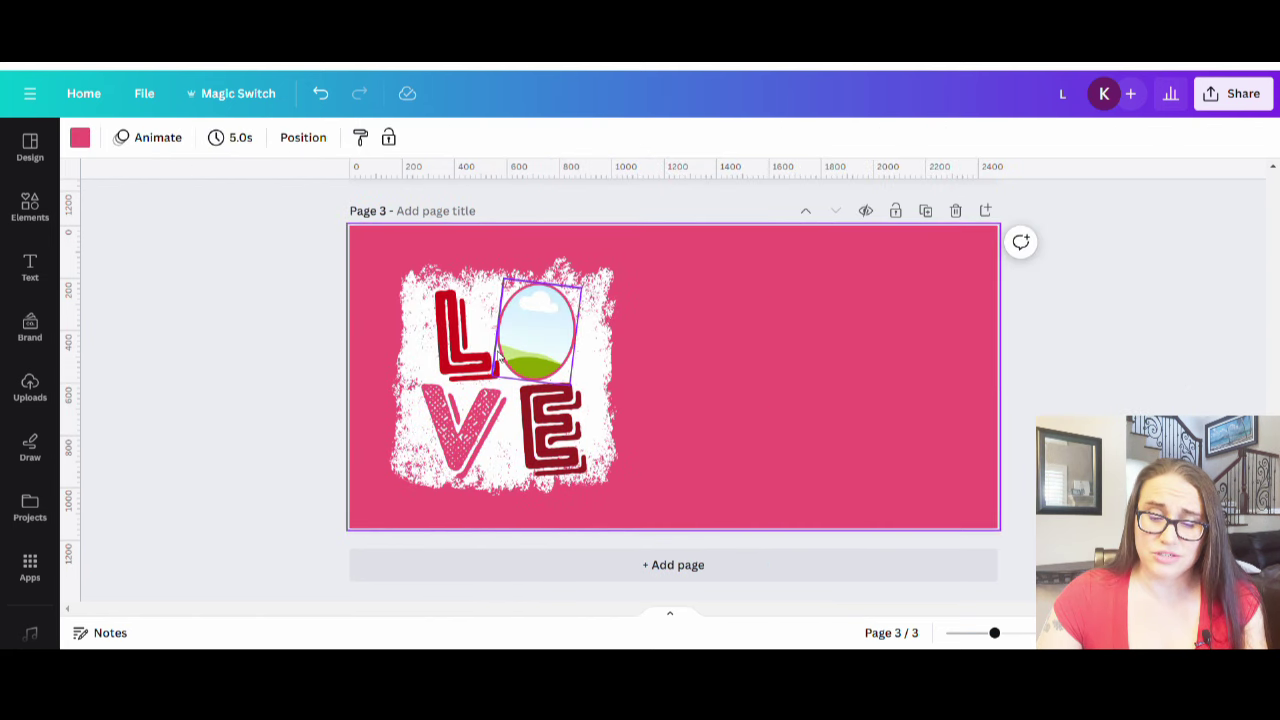
Add a circle shape to page 3 and stretch it upward into a tall oval.
scroll(790, 448, "up", 3)
scroll(797, 446, "up", 6)
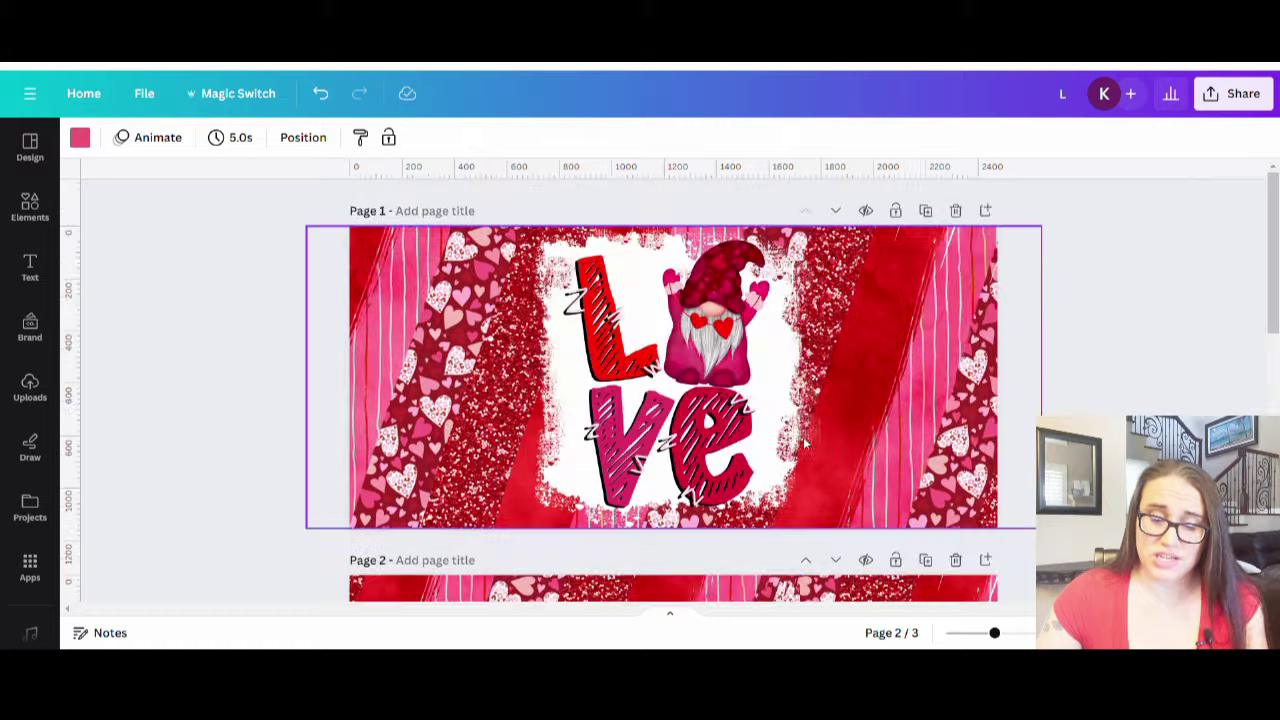
scroll(680, 358, "down", 10)
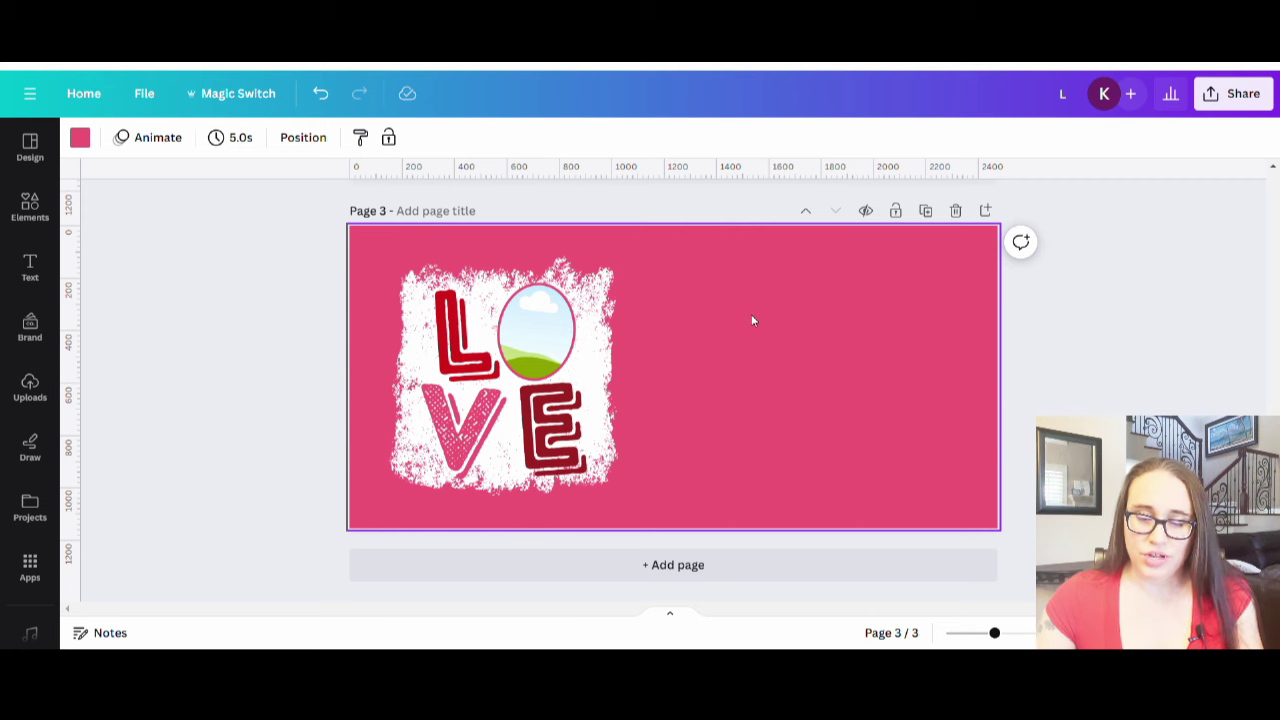
left_click(530, 340)
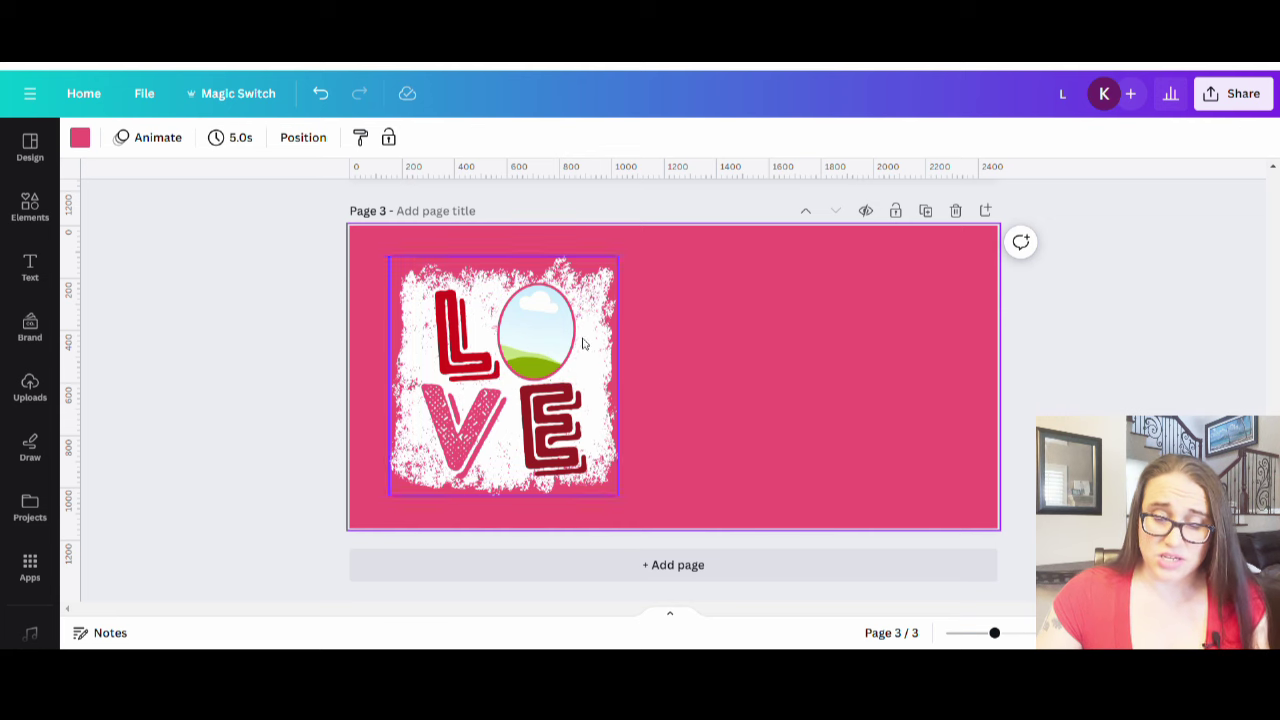
left_click(731, 340)
key("c")
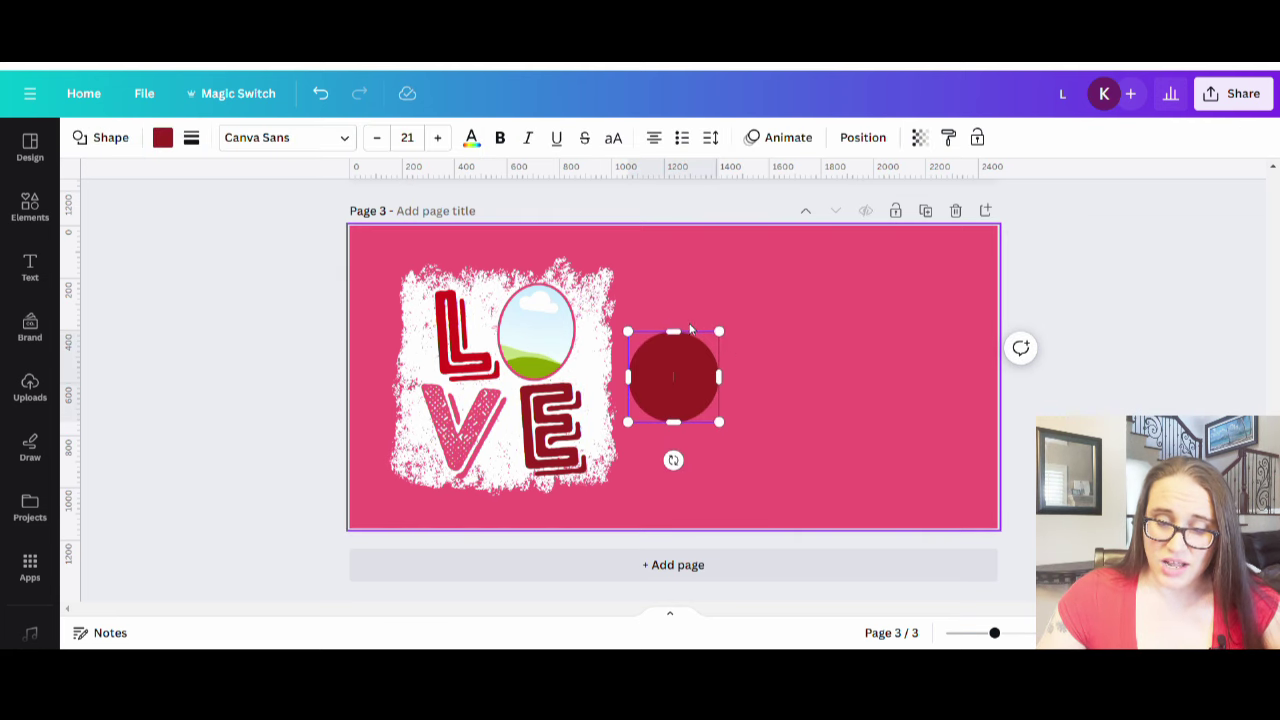
left_click_drag(684, 337, 684, 305)
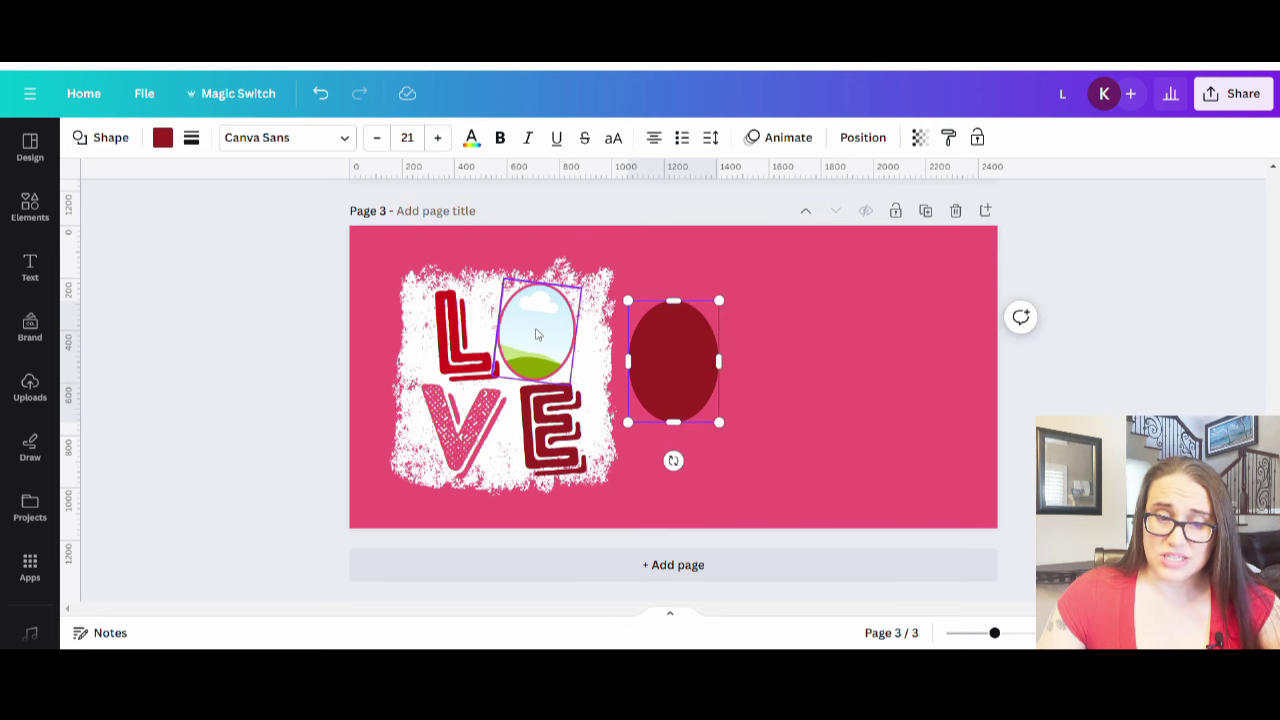
Rotate the dark red oval slightly clockwise to match the tilt of the photo frame.
left_click(536, 334)
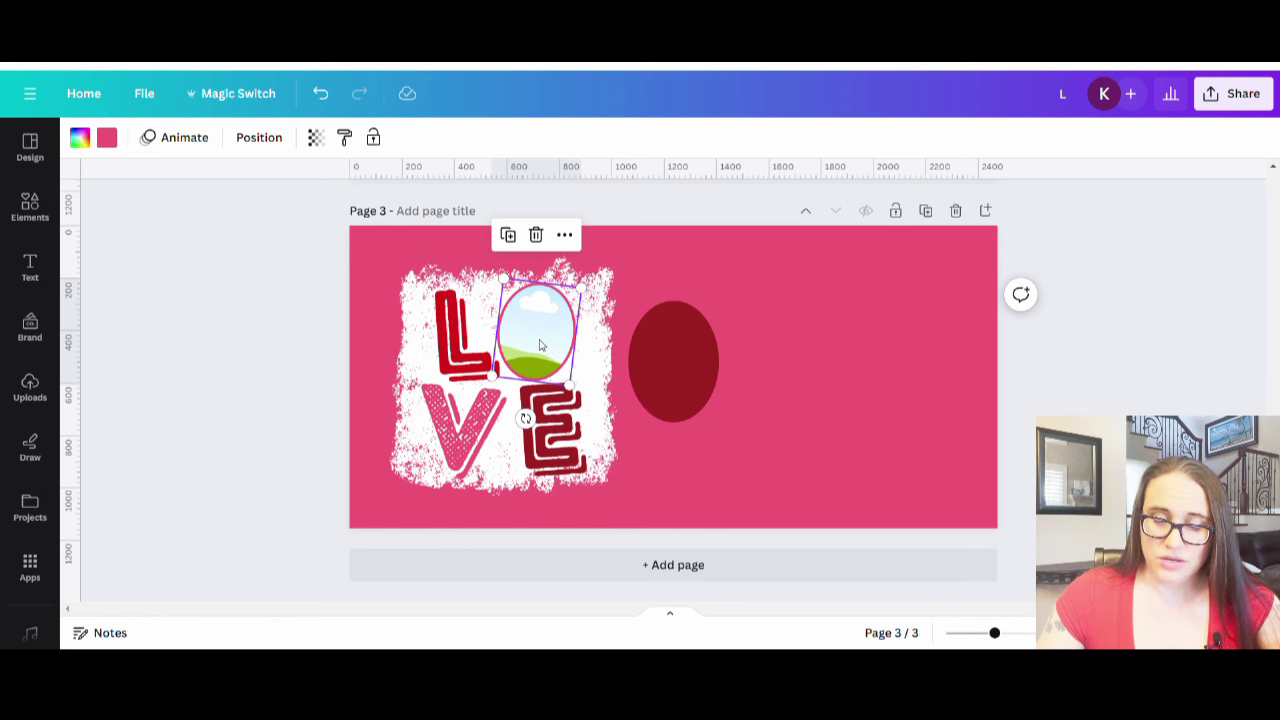
left_click_drag(525, 419, 541, 428)
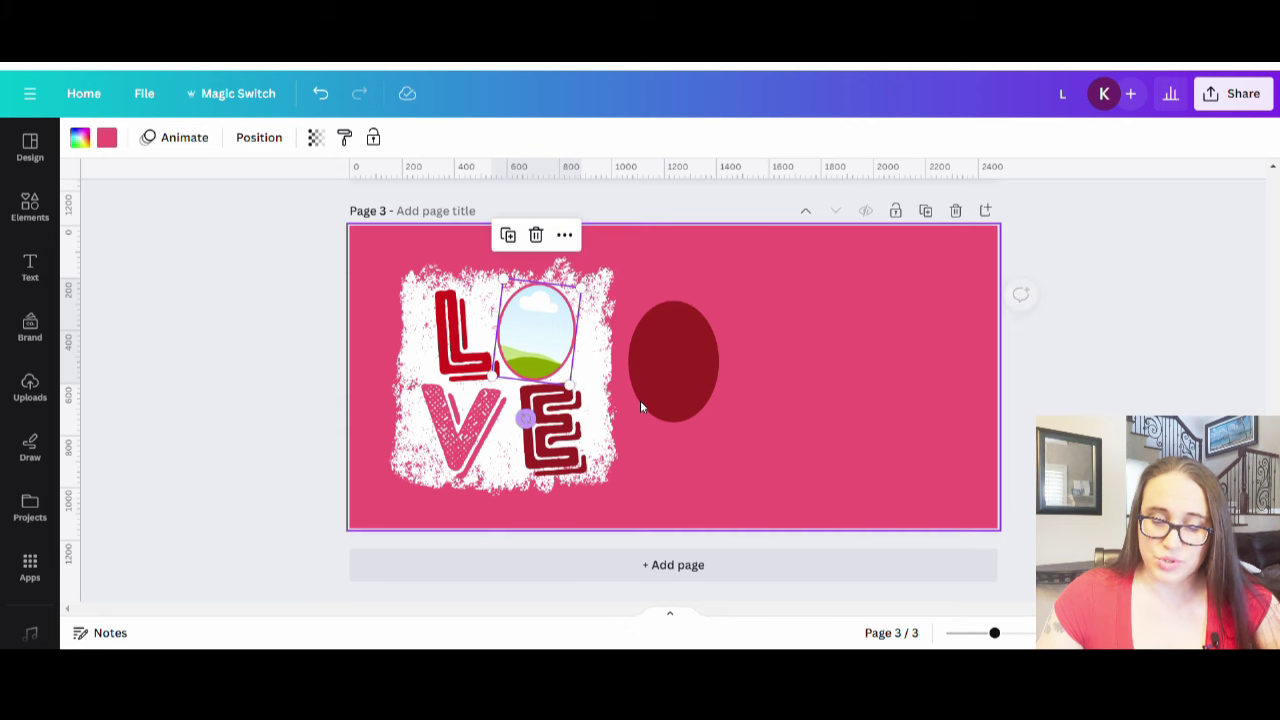
left_click(643, 404)
left_click_drag(674, 461, 662, 462)
left_click(780, 452)
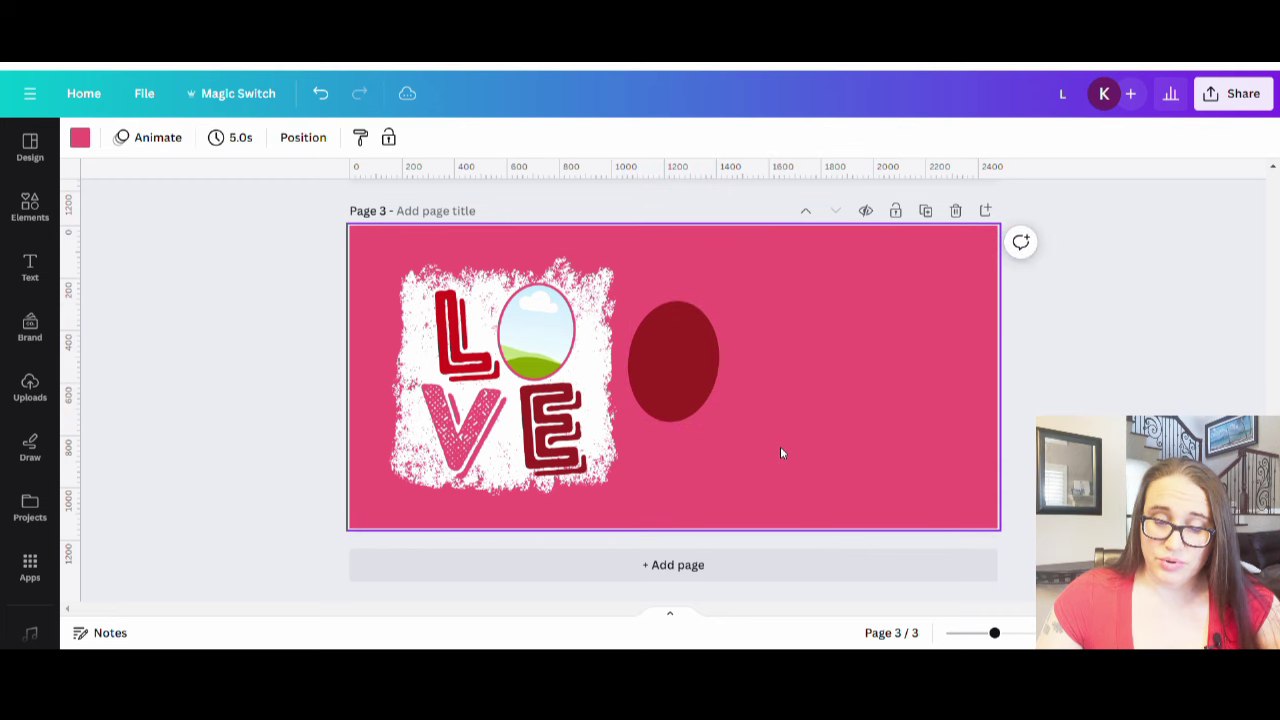
Place the dark red oval over the photo frame and shorten it to extend just past the frame's edges.
left_click_drag(672, 372, 540, 340)
left_click_drag(548, 262, 554, 284)
left_click(757, 400)
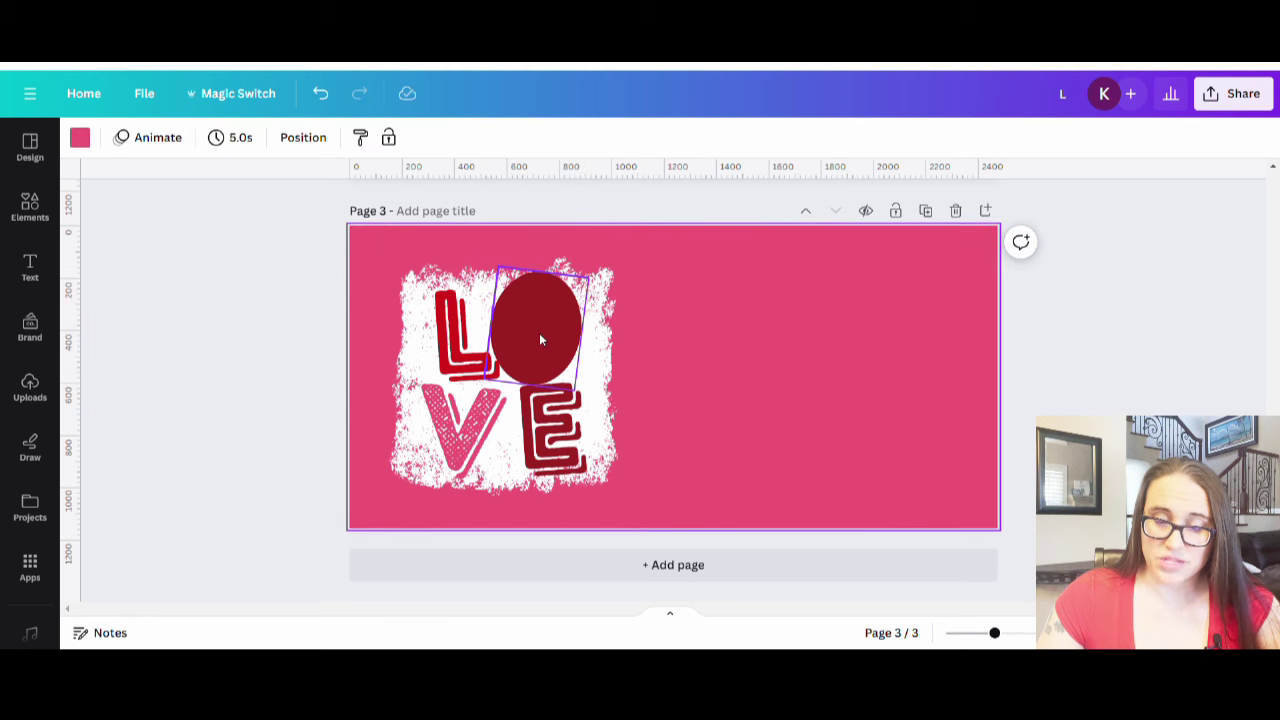
Send the dark red oval behind the photo frame and center it so it forms a border around the frame.
mouse_move(544, 330)
left_mouse_down()
mouse_move(643, 354)
mouse_move(550, 337)
left_mouse_up()
left_click(853, 362)
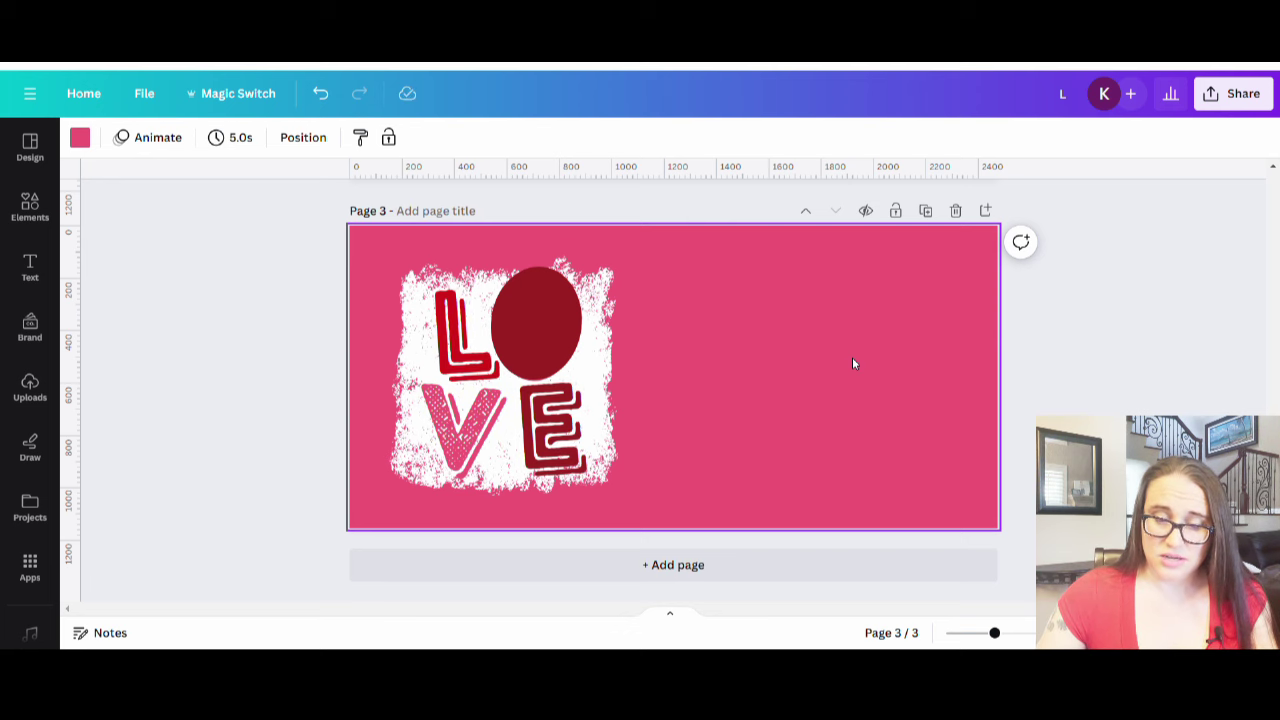
left_click(548, 333)
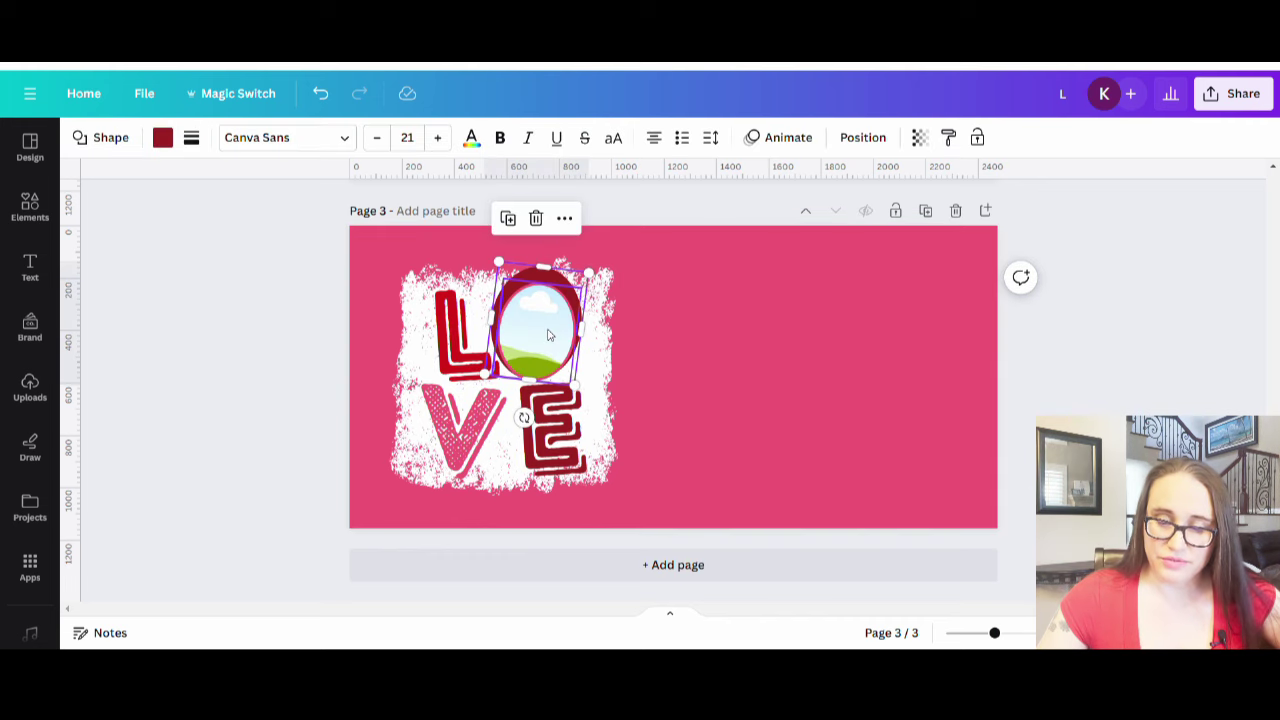
left_click(656, 346)
left_click(565, 283)
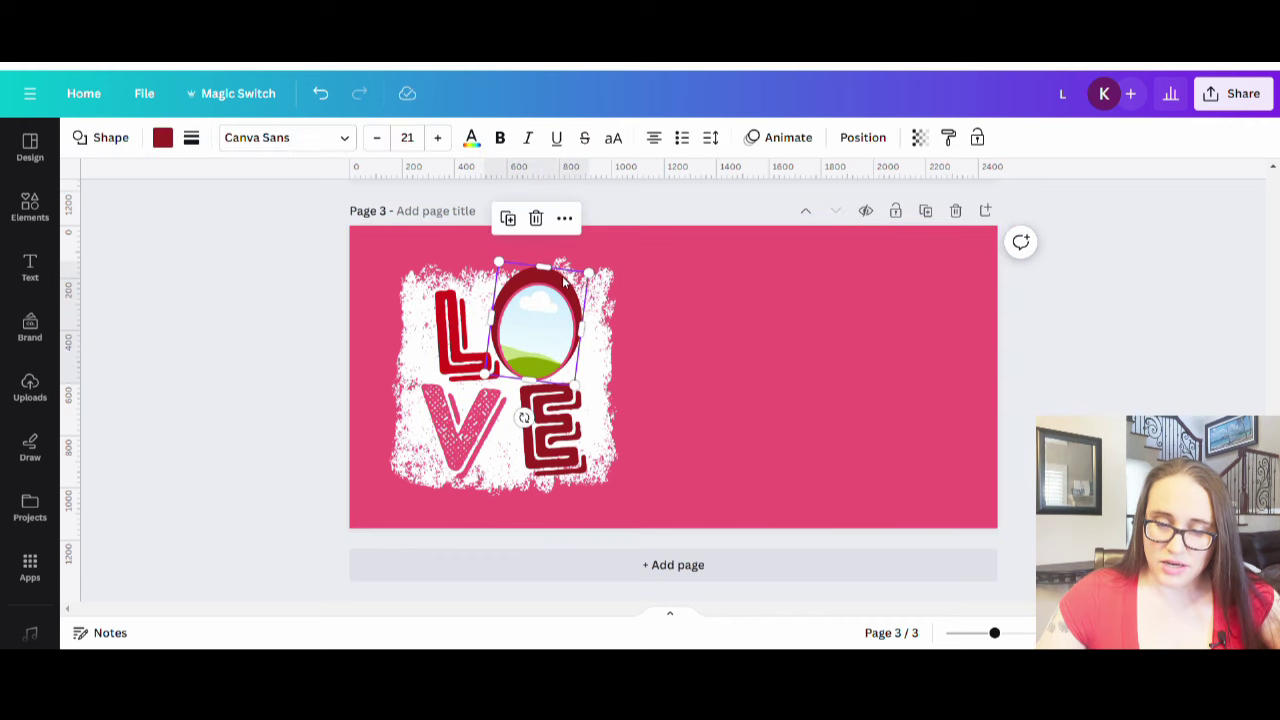
left_click_drag(565, 283, 570, 290)
left_click(766, 359)
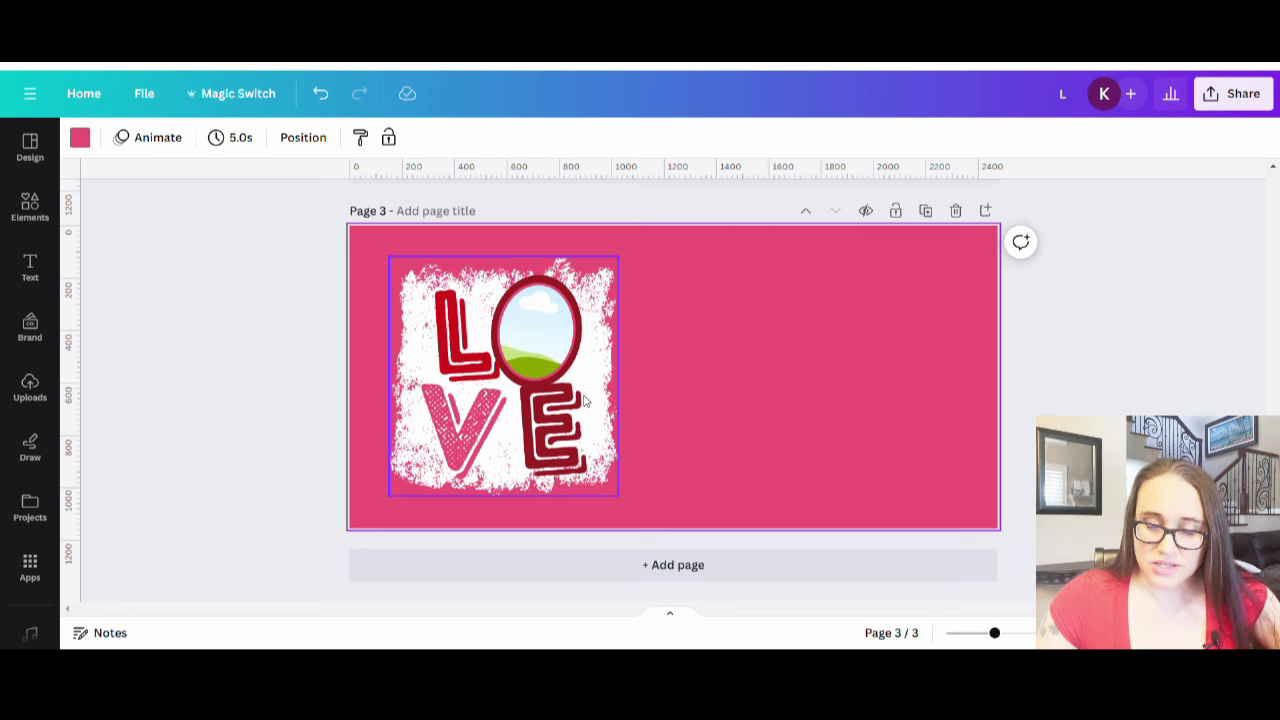
Shrink the dark red oval slightly and adjust its width to even out the border around the photo frame.
left_click(578, 360)
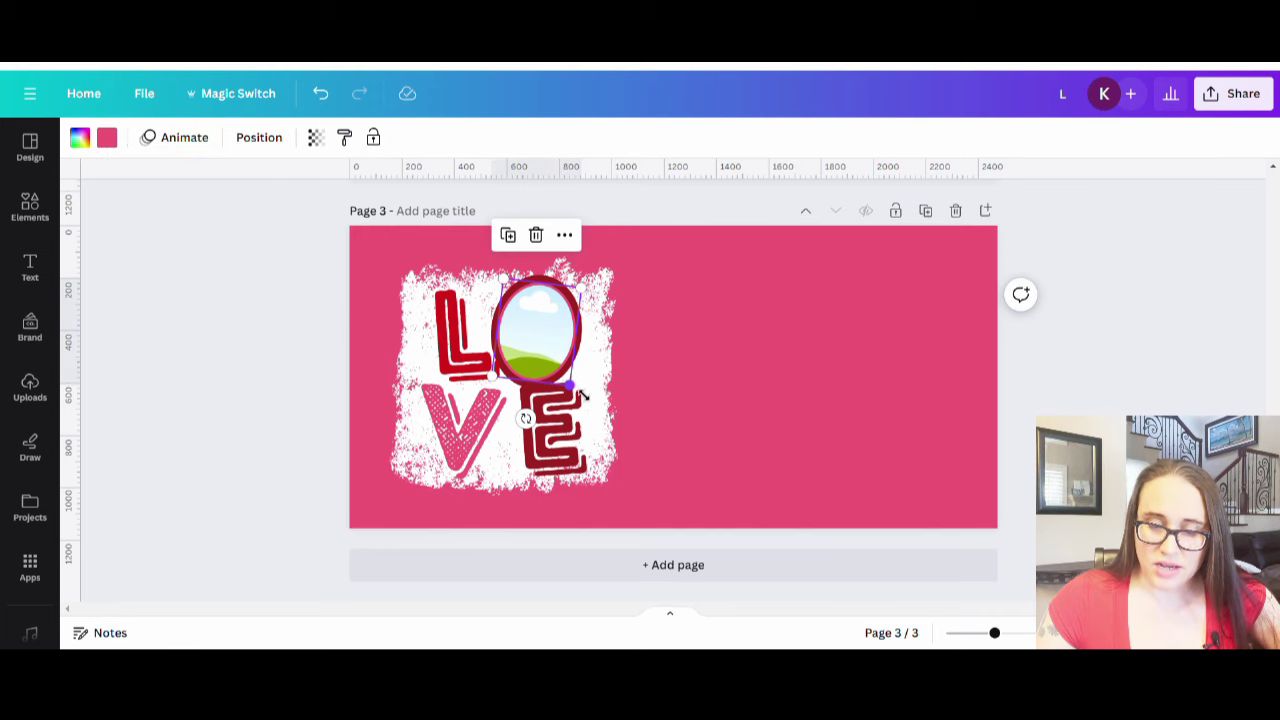
left_click(584, 342)
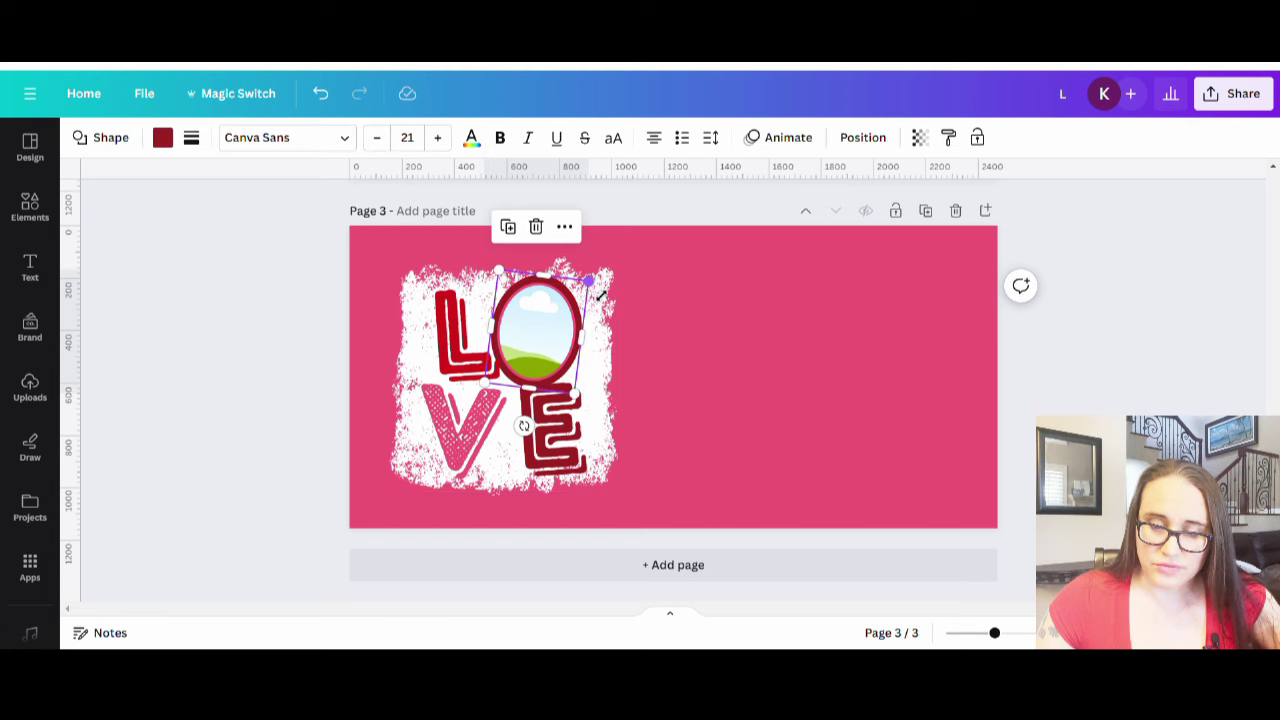
left_click_drag(595, 292, 597, 297)
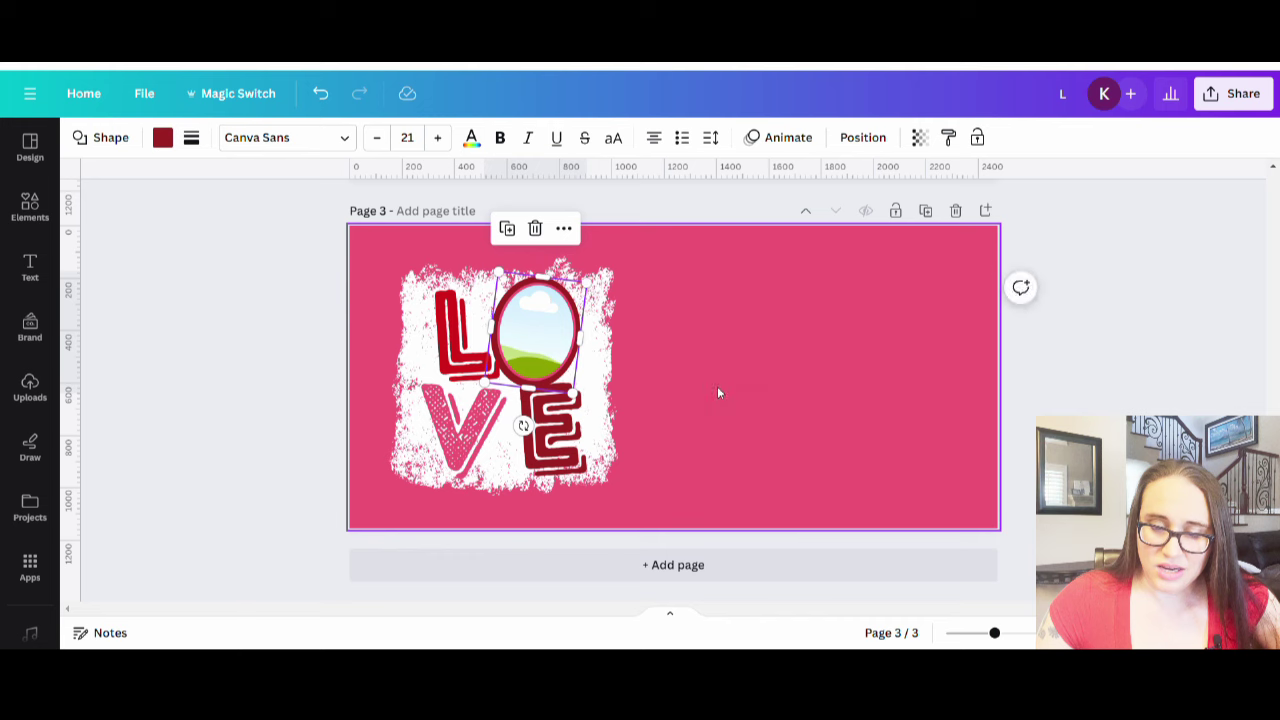
left_click(739, 397)
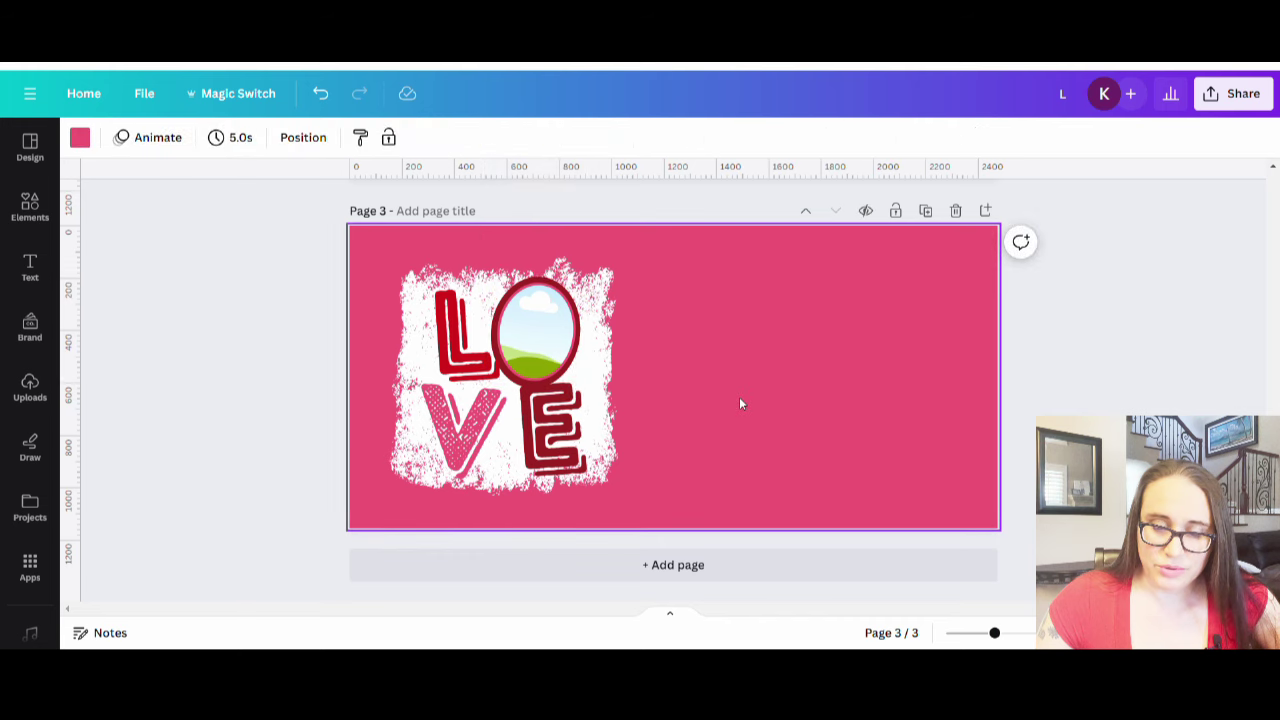
left_click(582, 348)
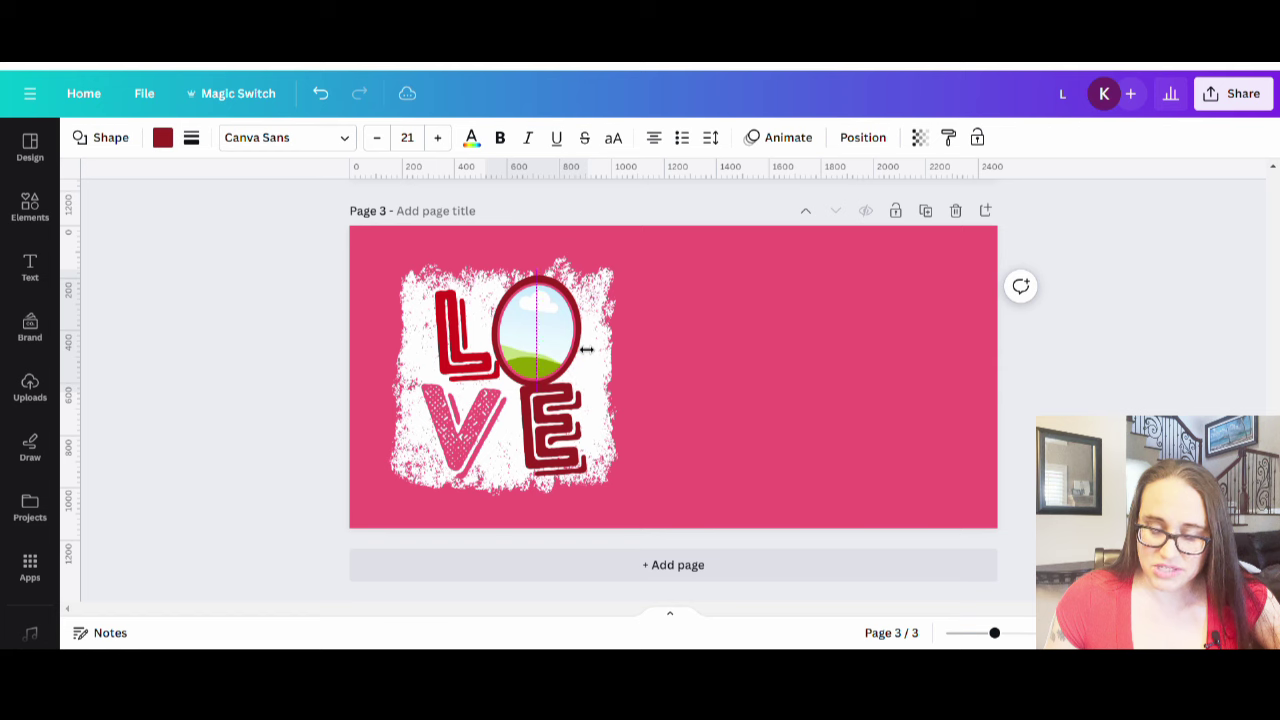
left_click(586, 349)
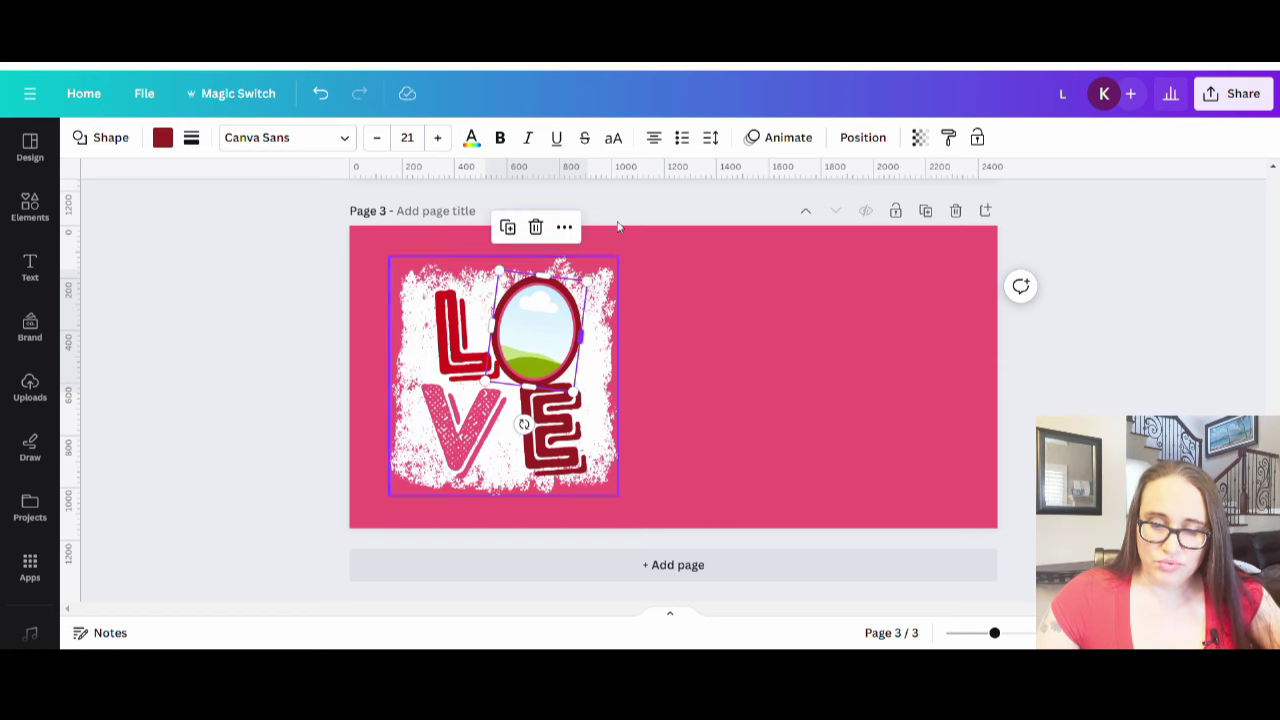
left_click(837, 402)
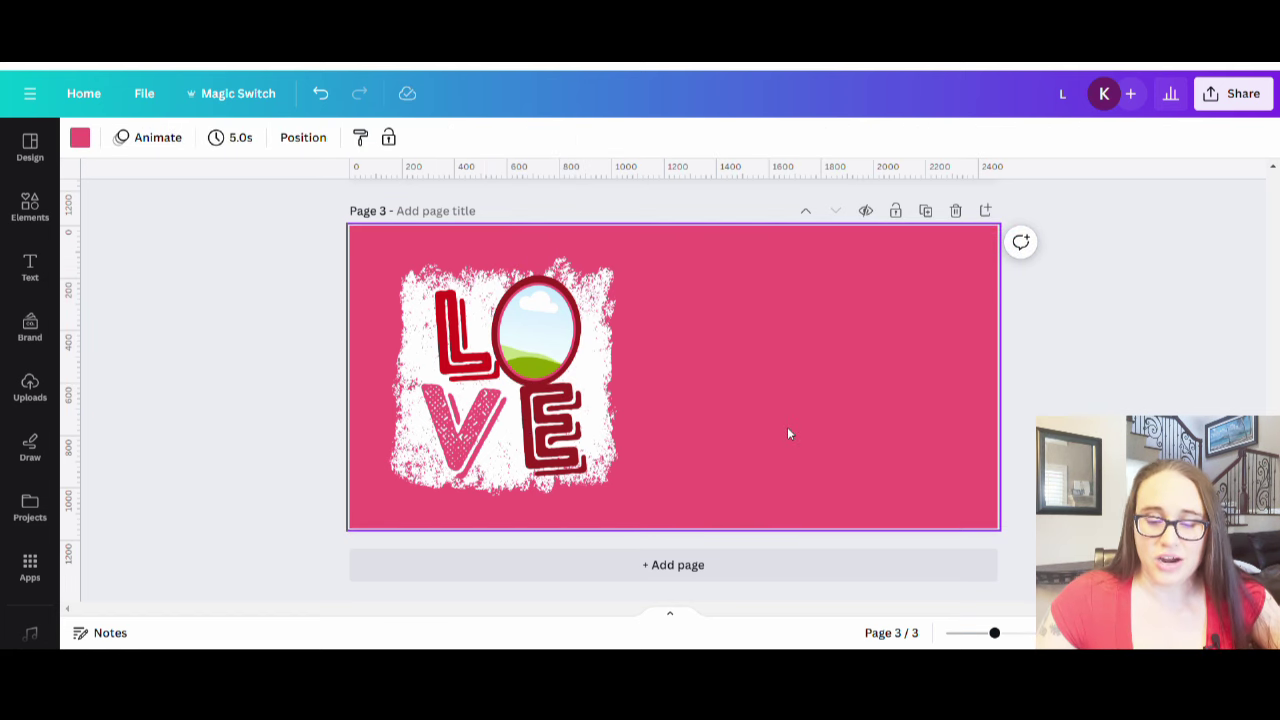
Recolor the oval behind the photo frame pink using the document colors.
left_click(555, 290)
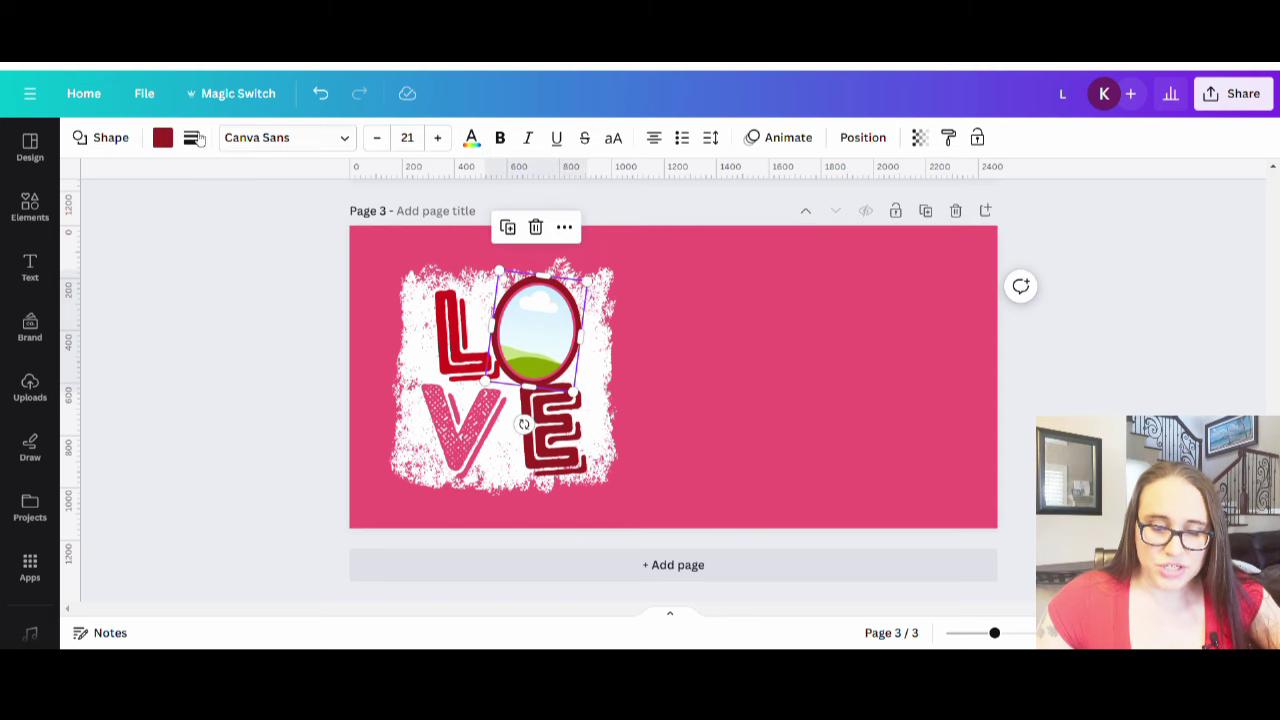
left_click(164, 137)
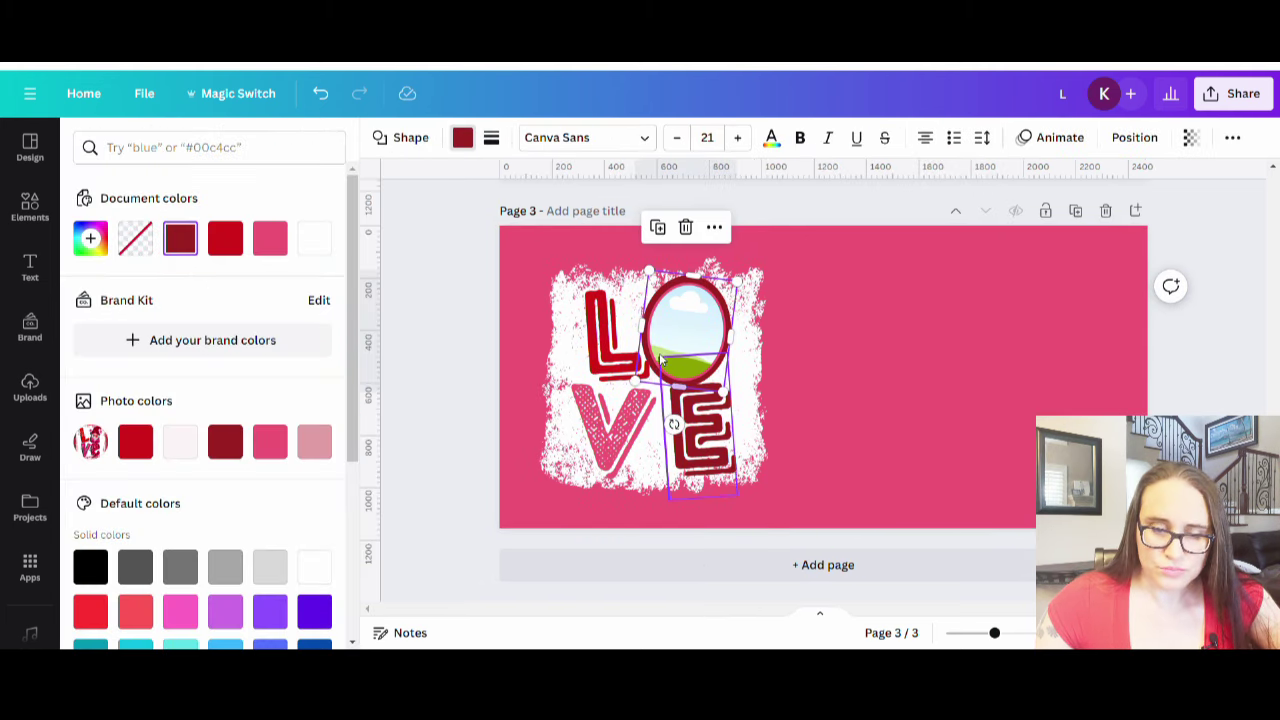
left_click(270, 240)
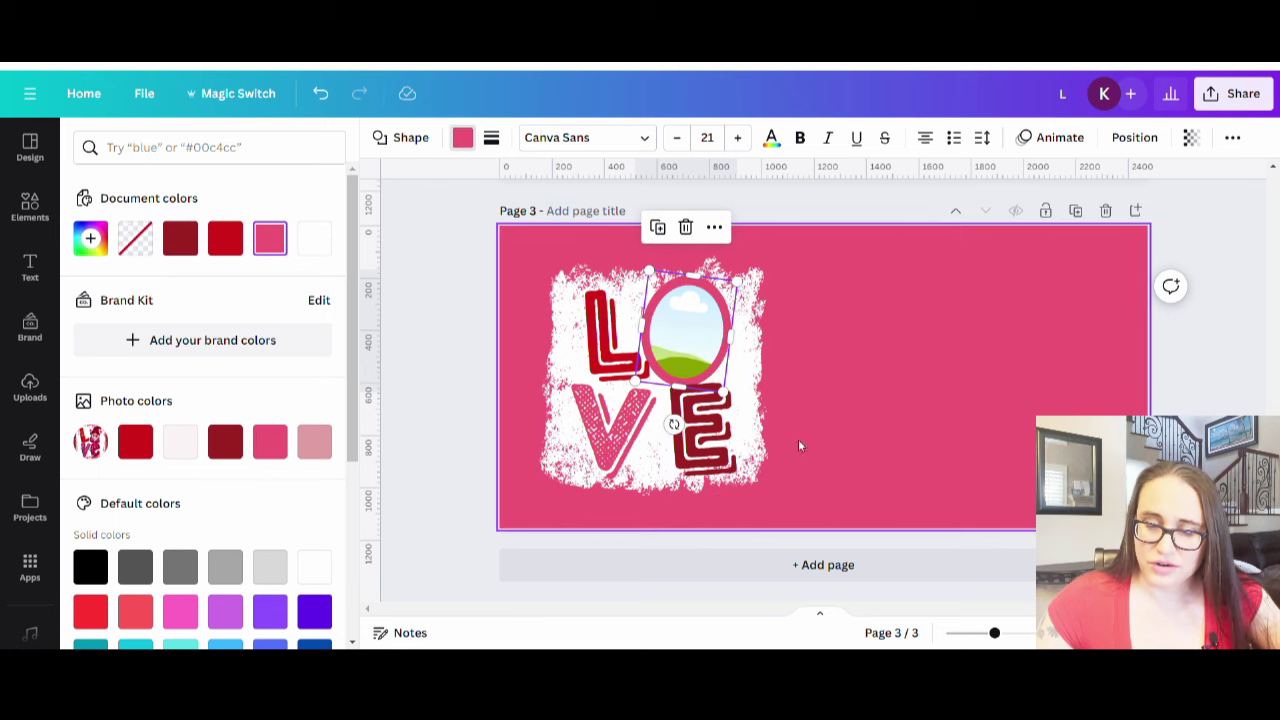
left_click(884, 363)
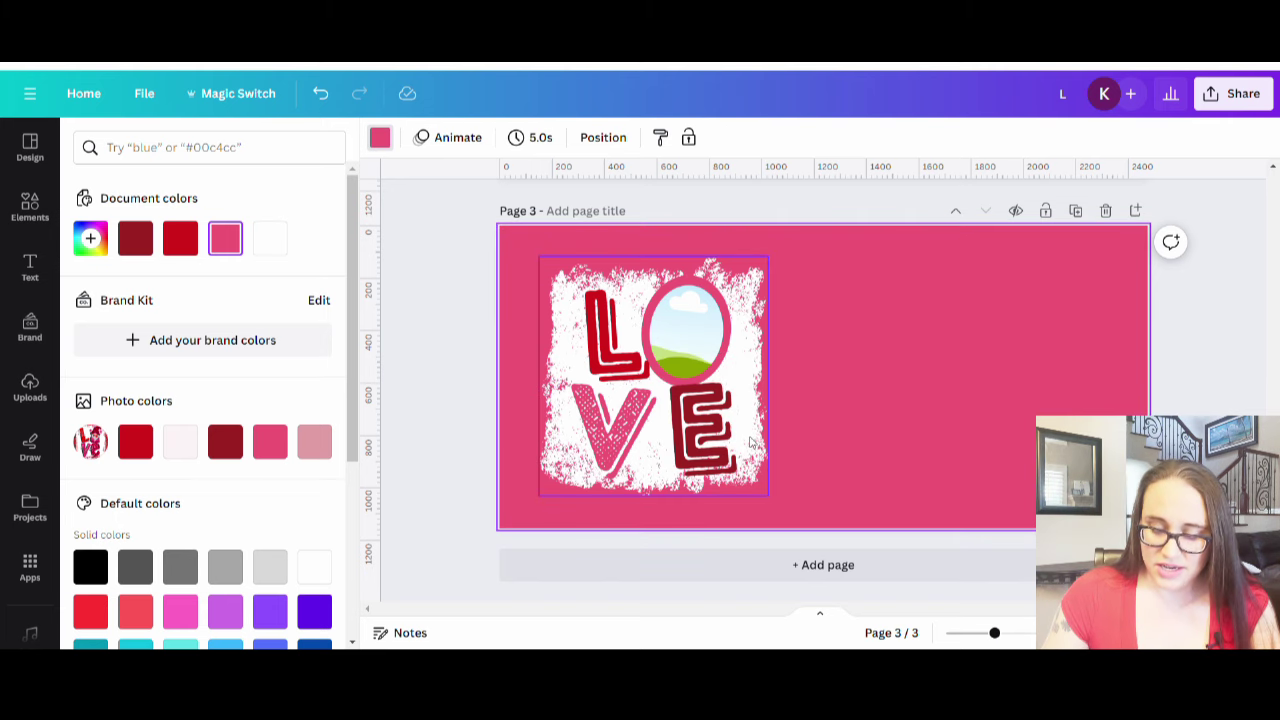
left_click(706, 430)
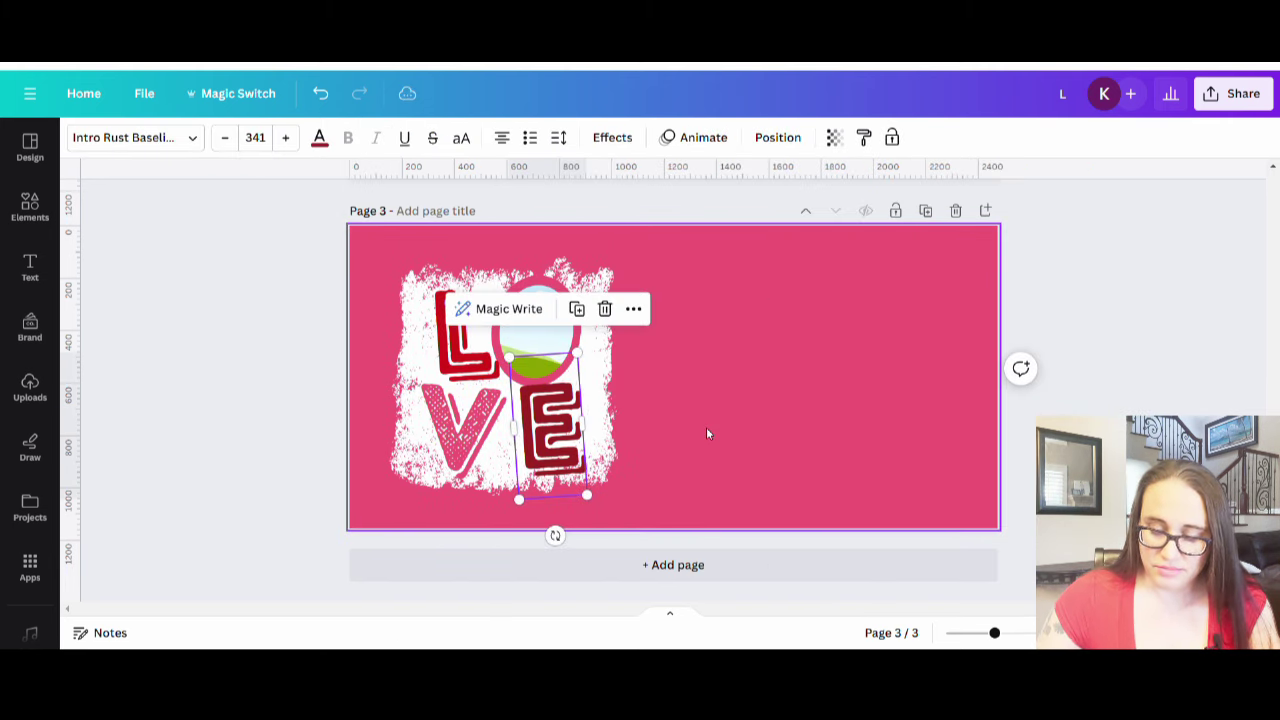
key("Escape")
left_click(461, 343)
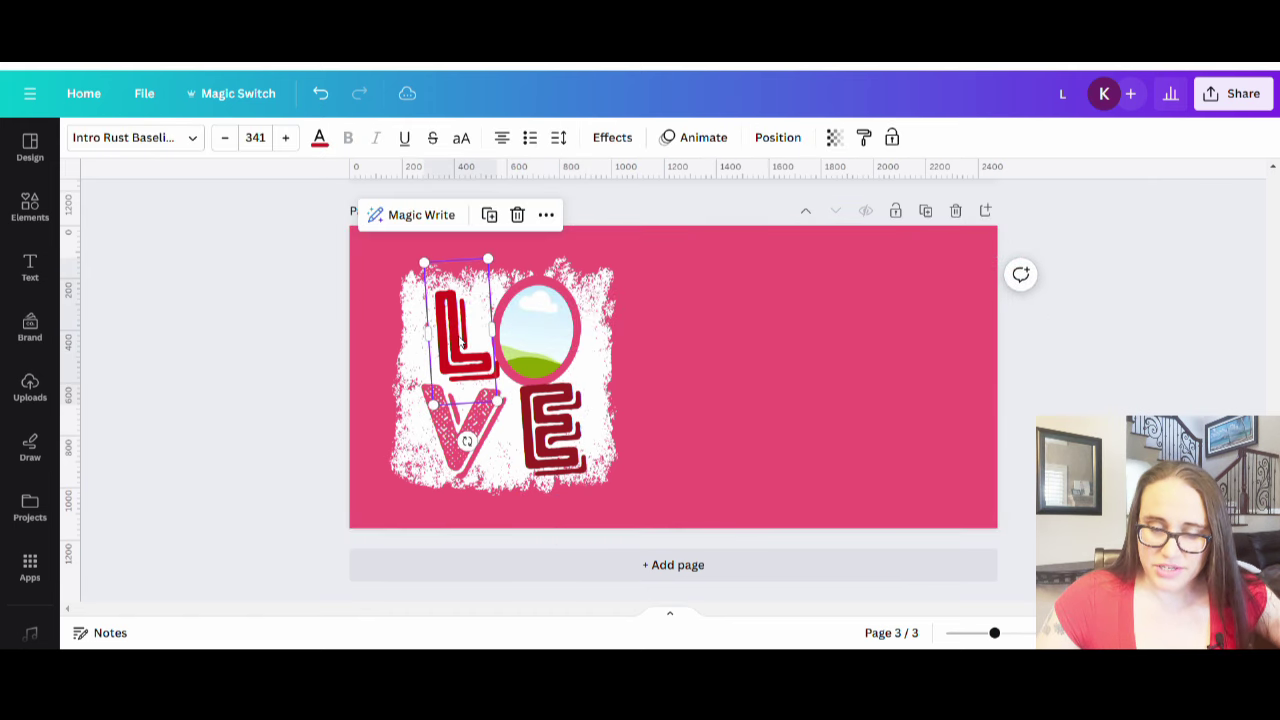
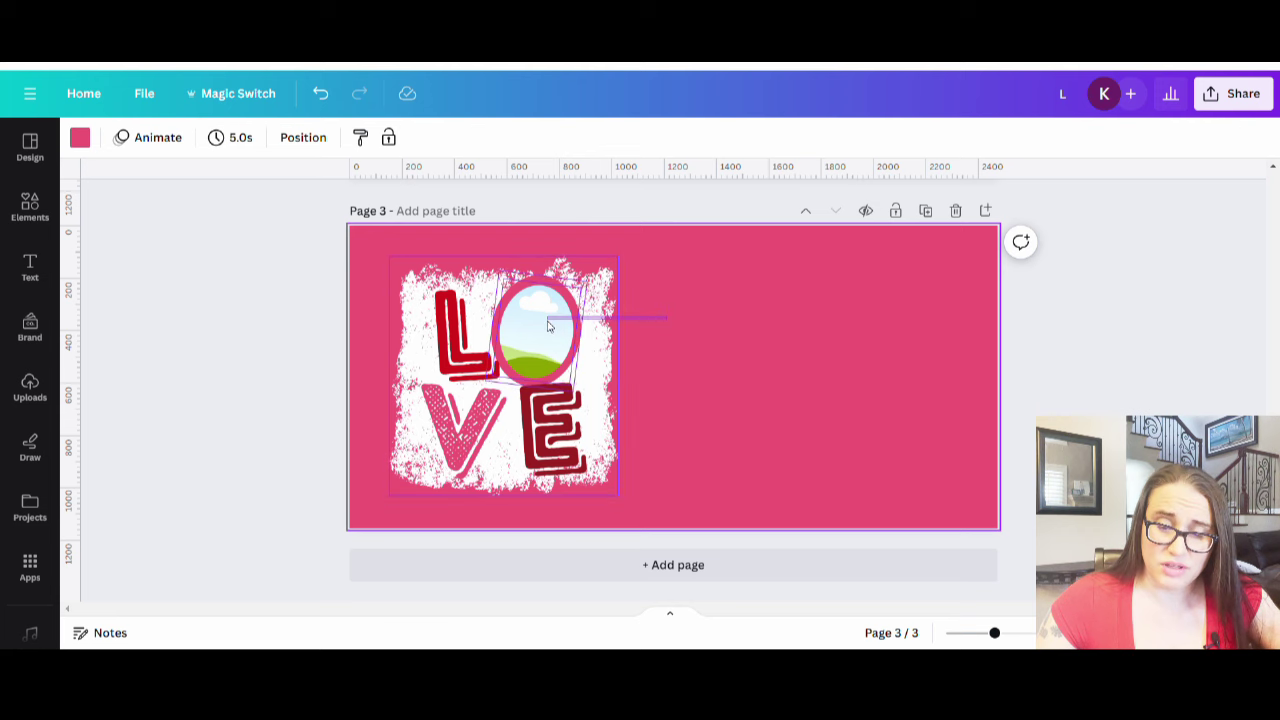
Move the white brush-texture background slightly upward behind the LOVE lettering.
left_click(580, 322)
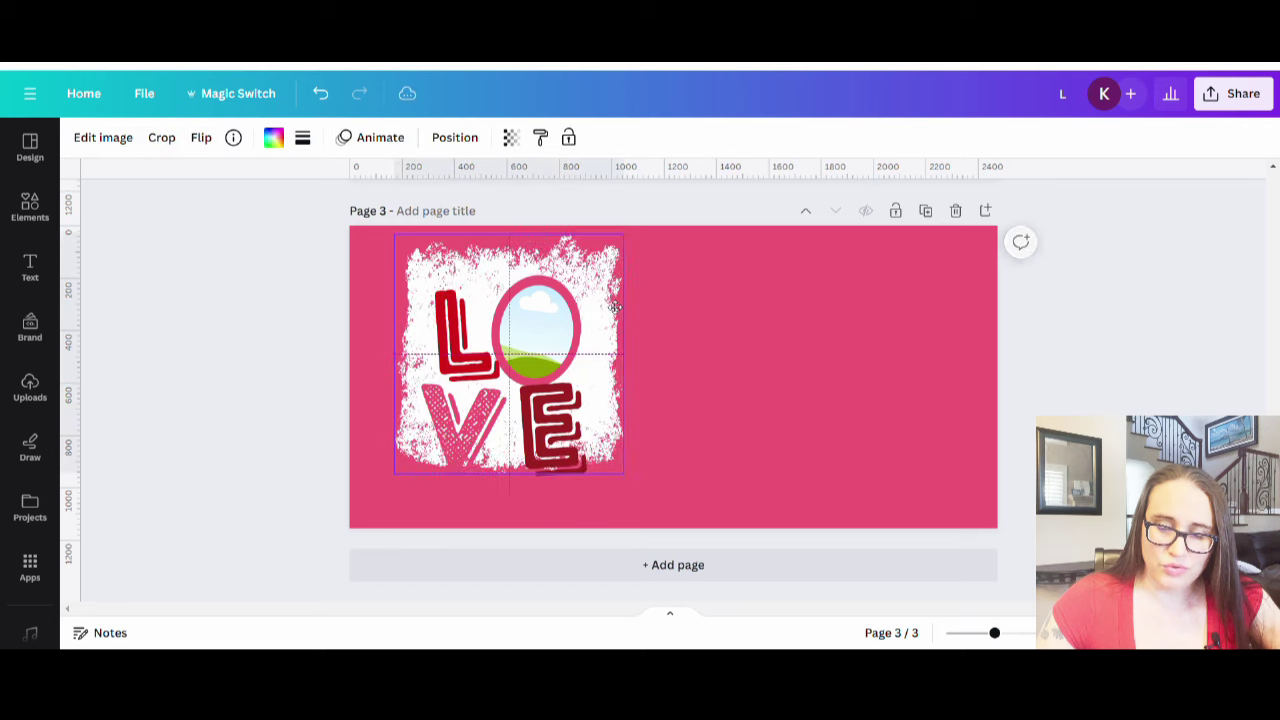
Move the white brushed patch aside on page 3 and group the oval photo frame with its pink ring.
left_click_drag(604, 323, 964, 323)
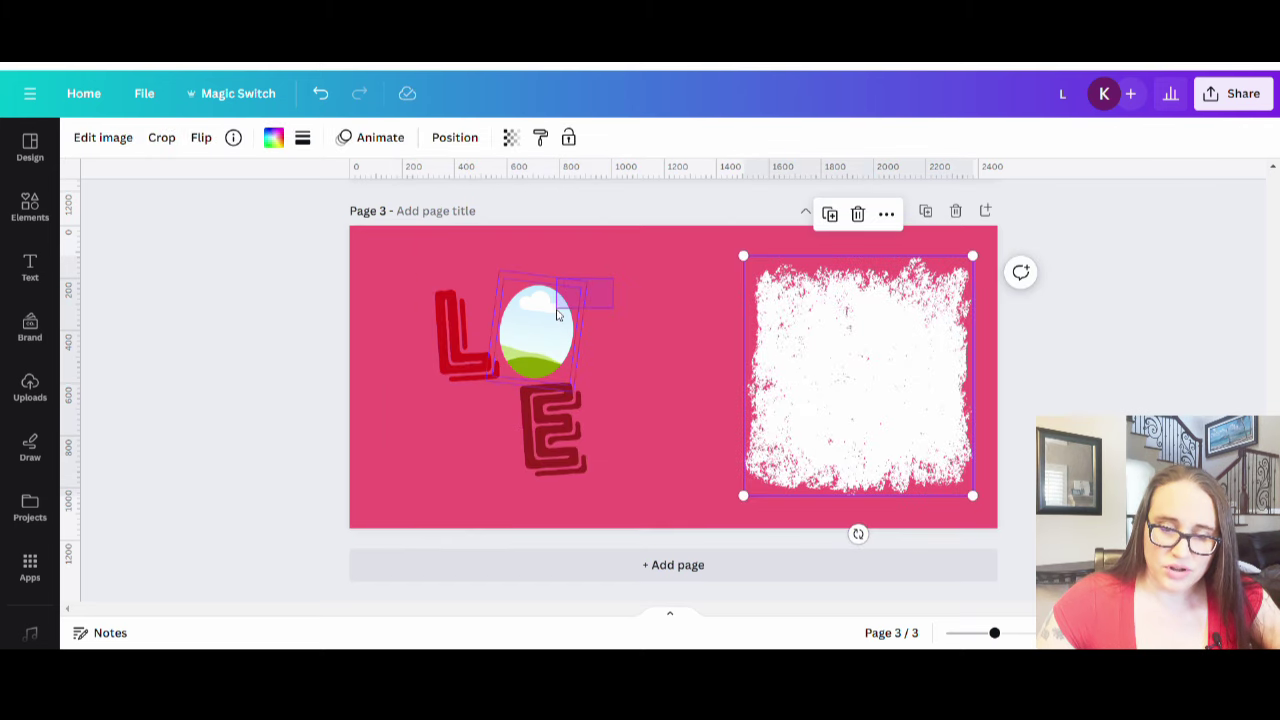
left_click(553, 315)
left_click(492, 228)
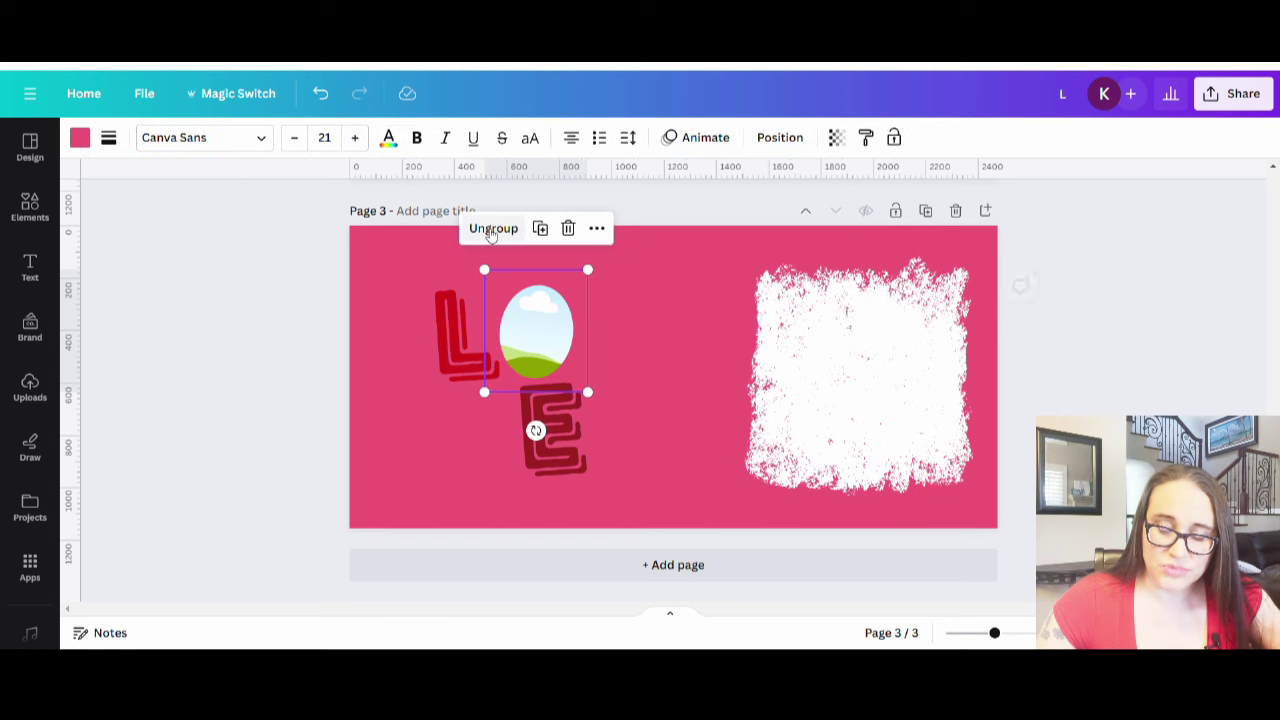
Move the white brushed patch back behind the LOVE lettering and centre it around the letters.
left_click_drag(846, 428, 536, 424)
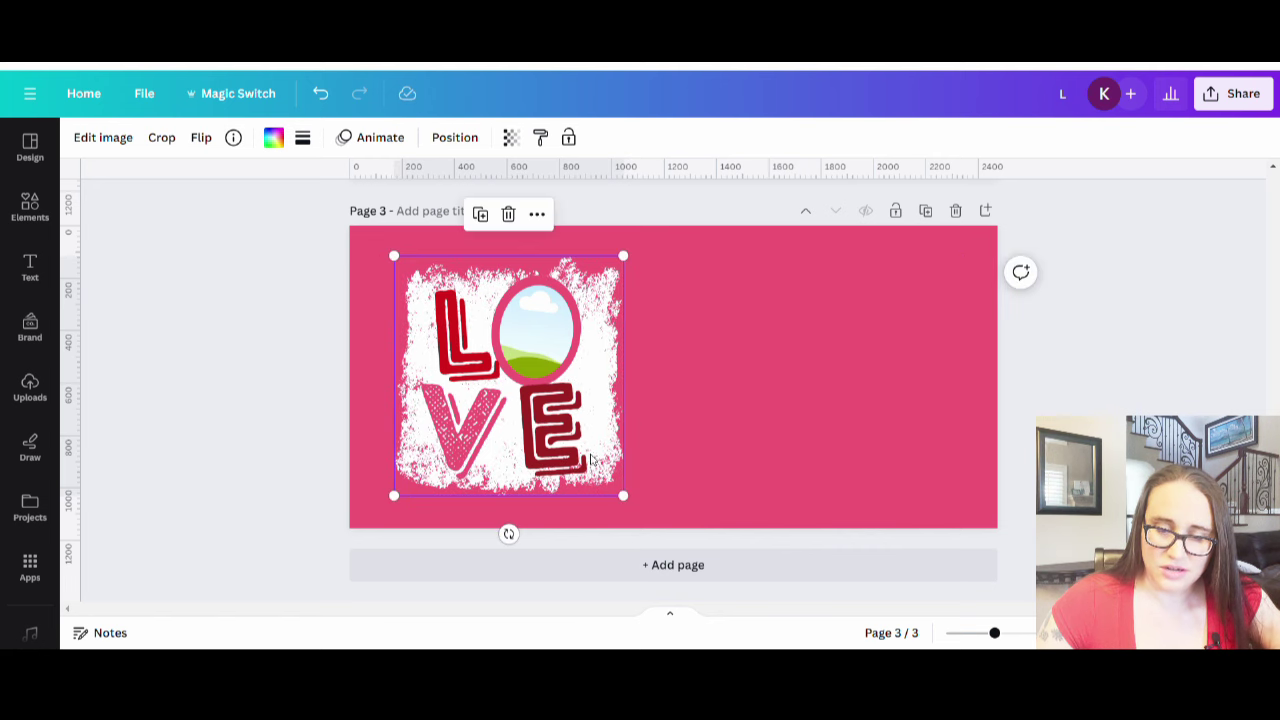
left_click_drag(604, 468, 600, 470)
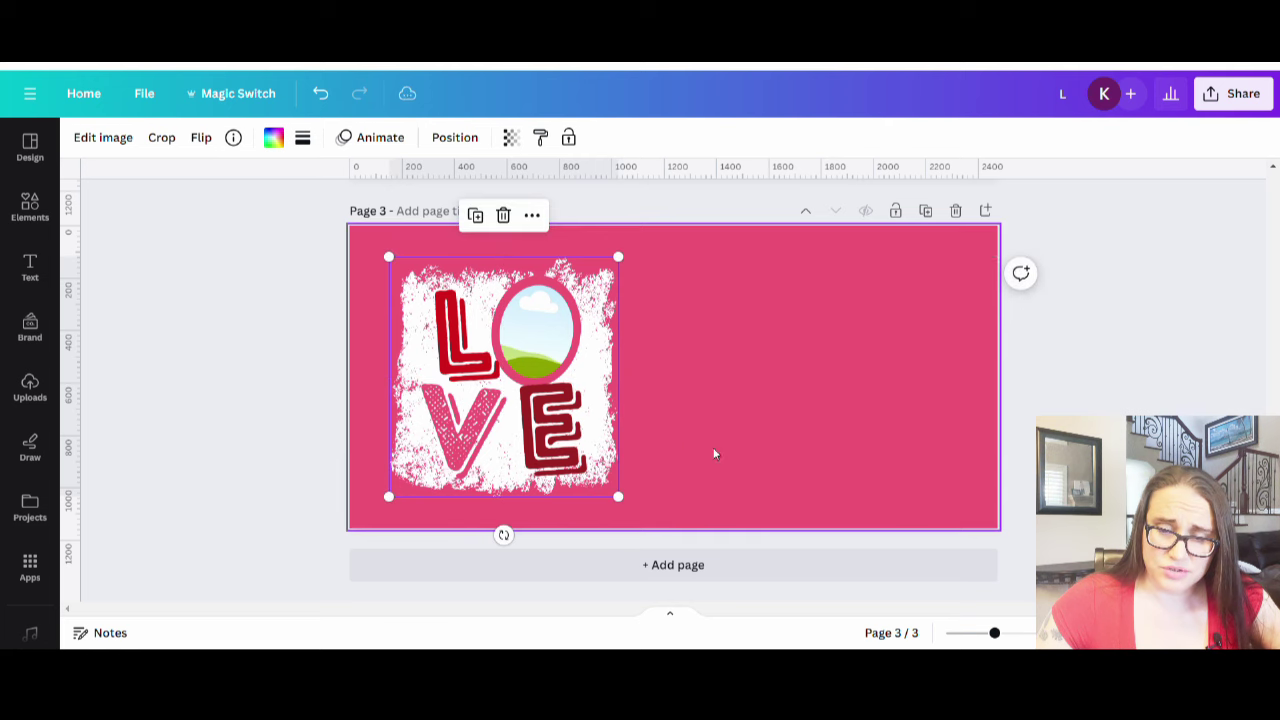
left_click(714, 449)
Shrink the oval photo frame group slightly and reposition it as the O beside the L.
left_click(557, 337)
left_click(545, 330)
left_click_drag(588, 272, 590, 283)
left_click_drag(532, 347, 537, 347)
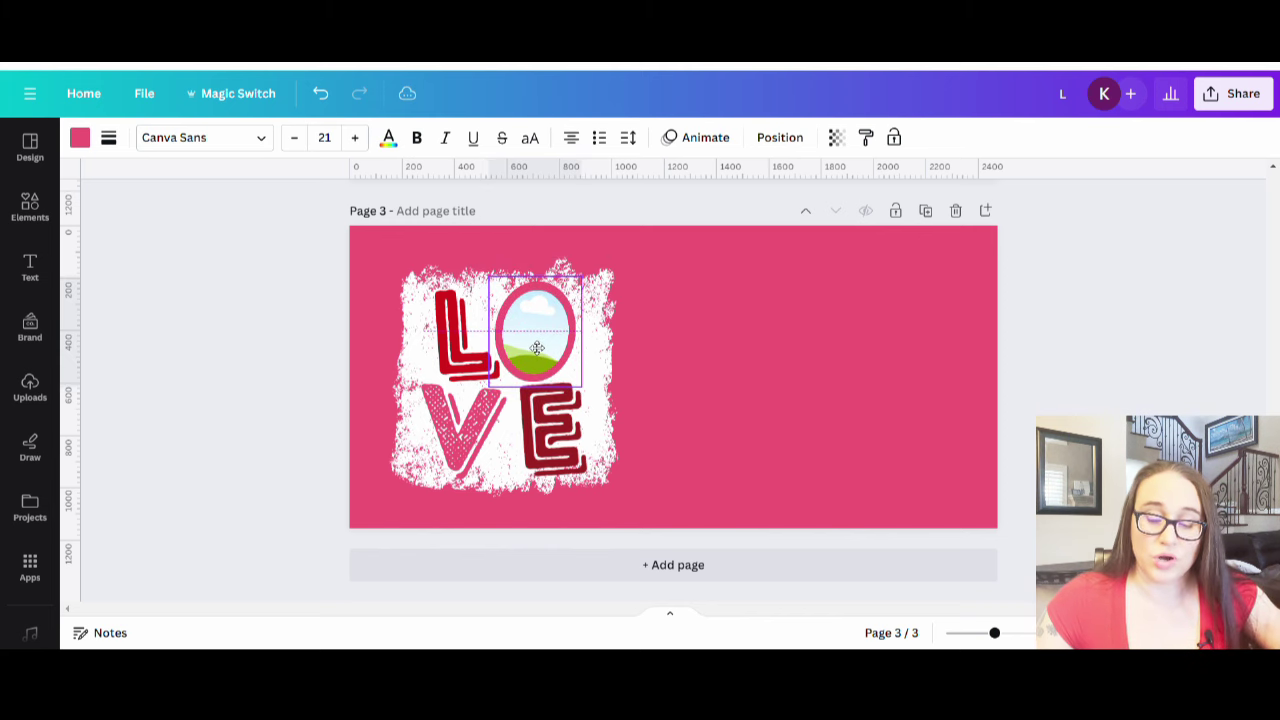
left_click(751, 399)
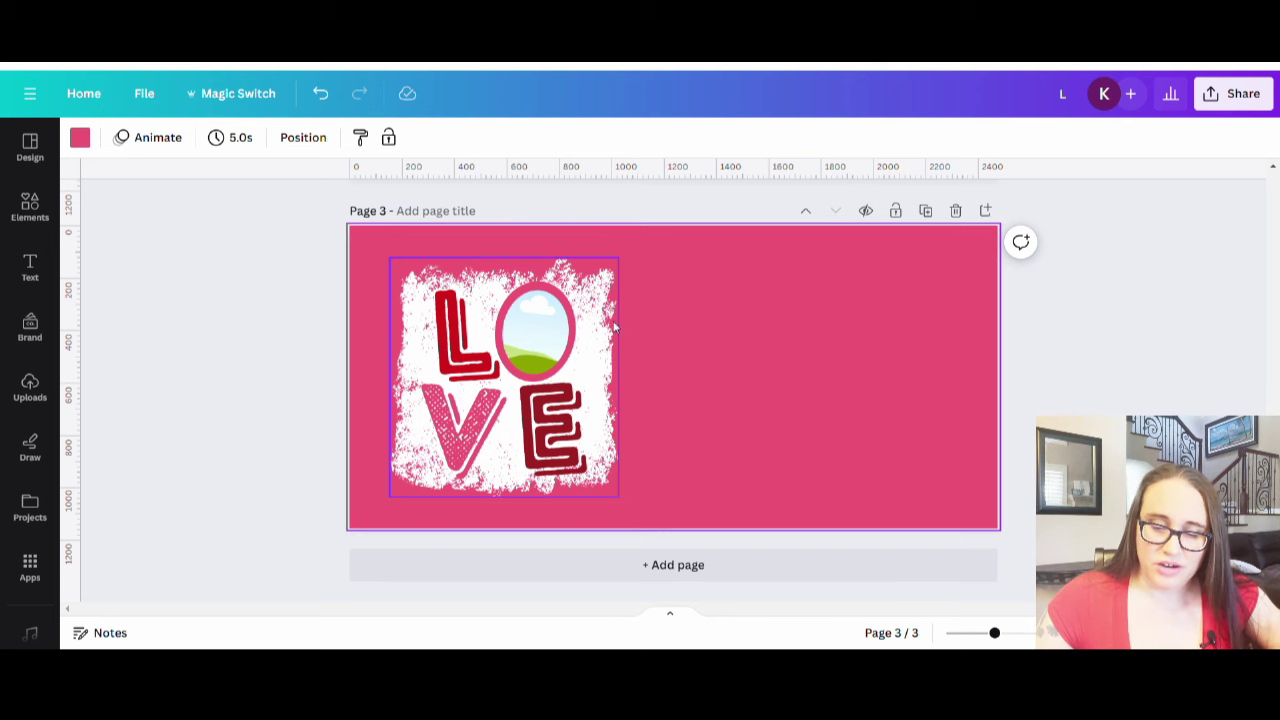
Group the LOVE letters, the oval photo frame and the white brushed patch on page 3 into one object.
scroll(702, 446, "up", 4)
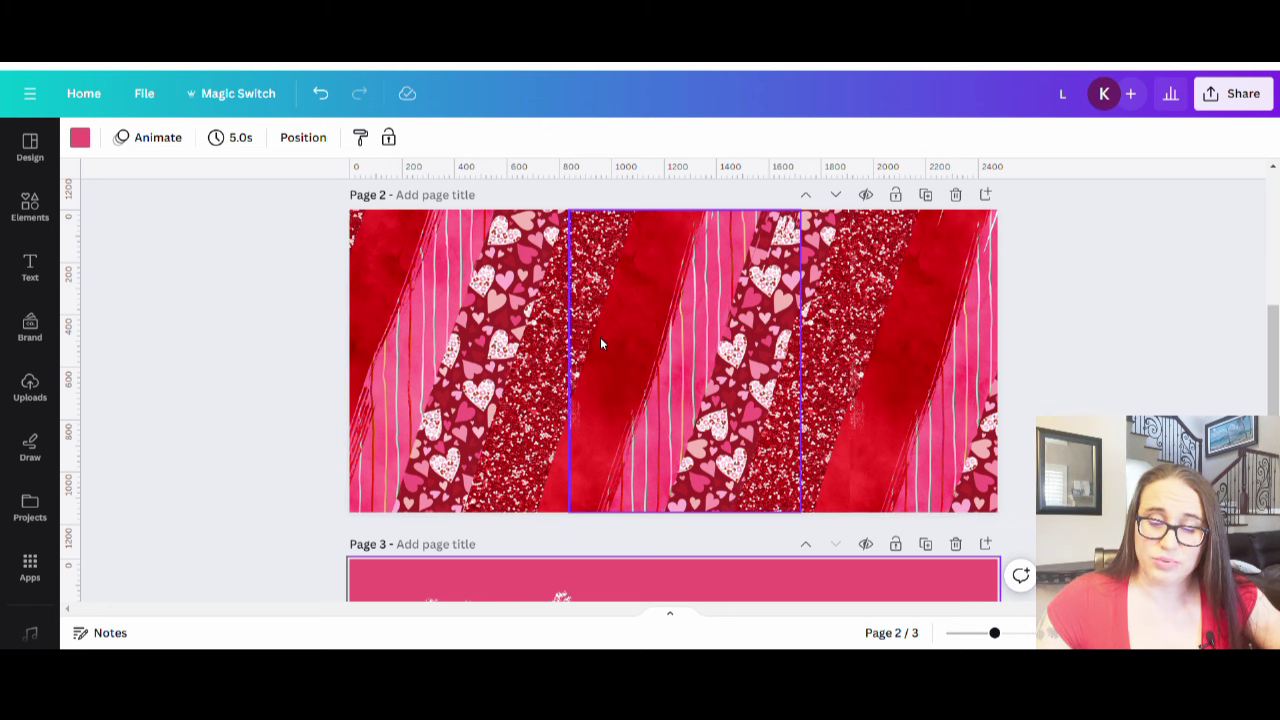
scroll(547, 303, "down", 2)
scroll(547, 303, "down", 1)
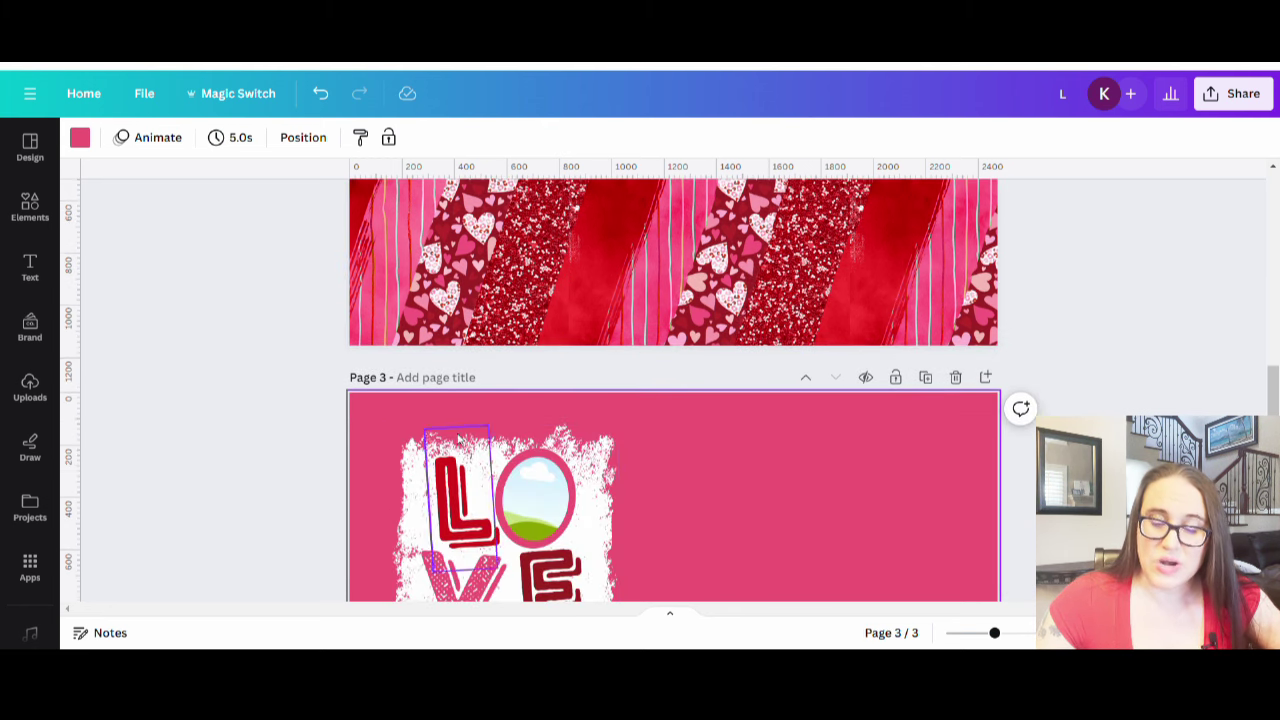
scroll(533, 440, "down", 2)
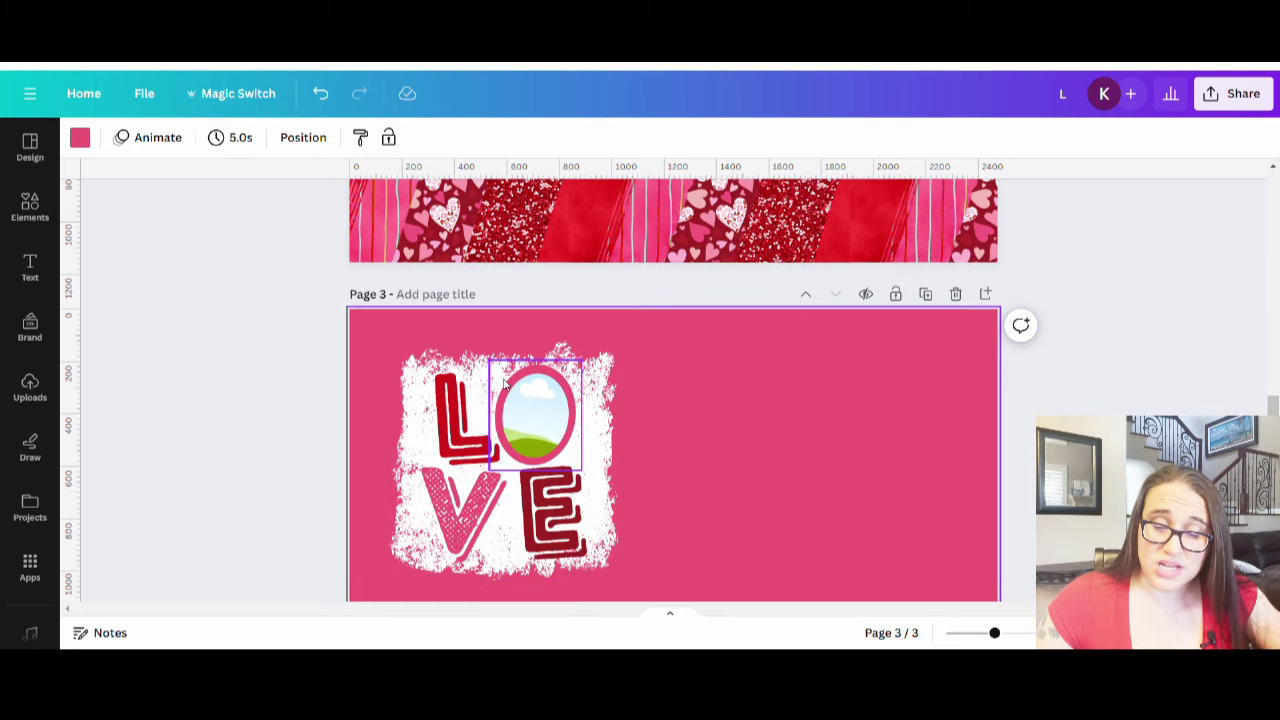
left_click_drag(695, 383, 368, 578)
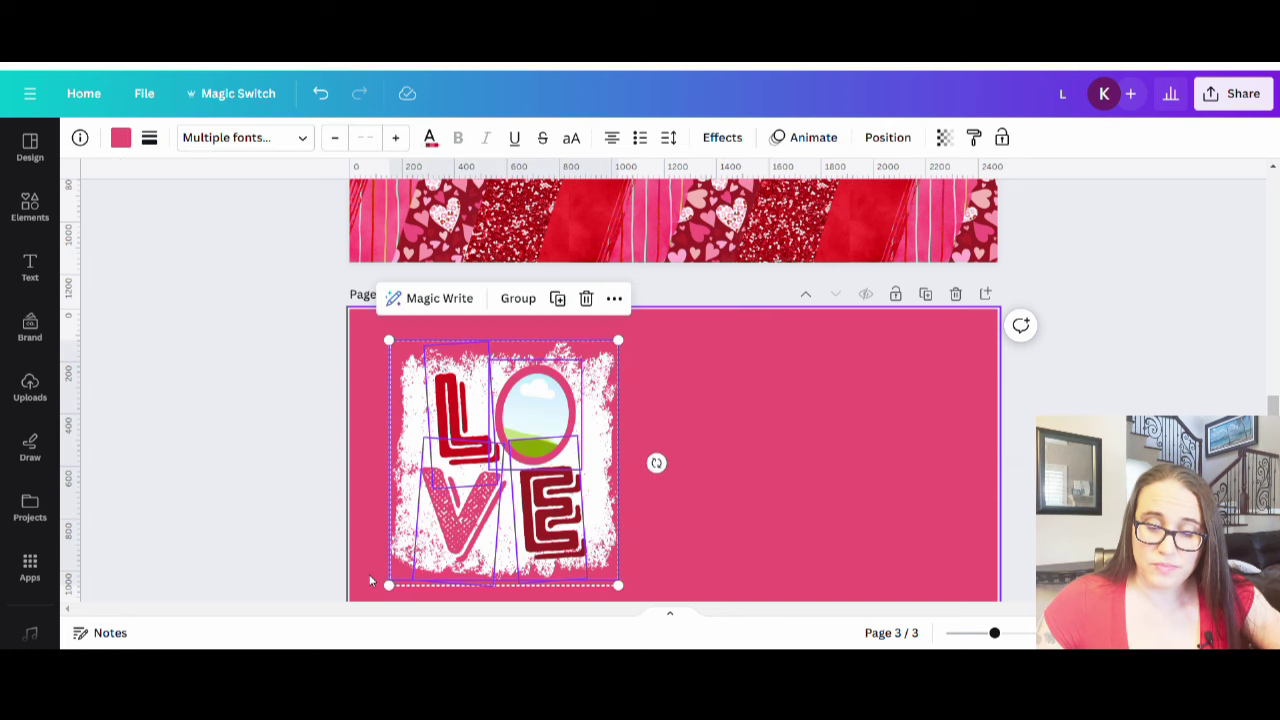
left_click(530, 300)
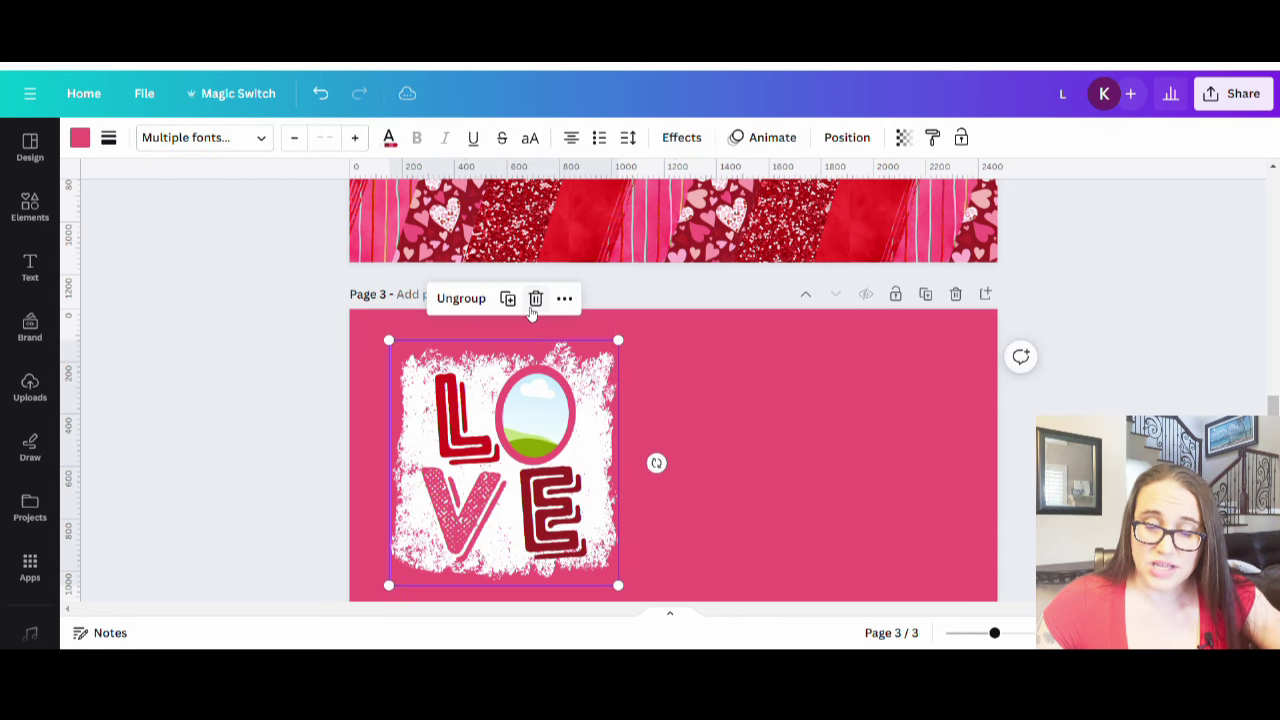
Move the grouped LOVE design from page 3 onto the left half of the striped heart pattern on page 2.
left_click(789, 472)
left_click_drag(500, 460, 585, 225)
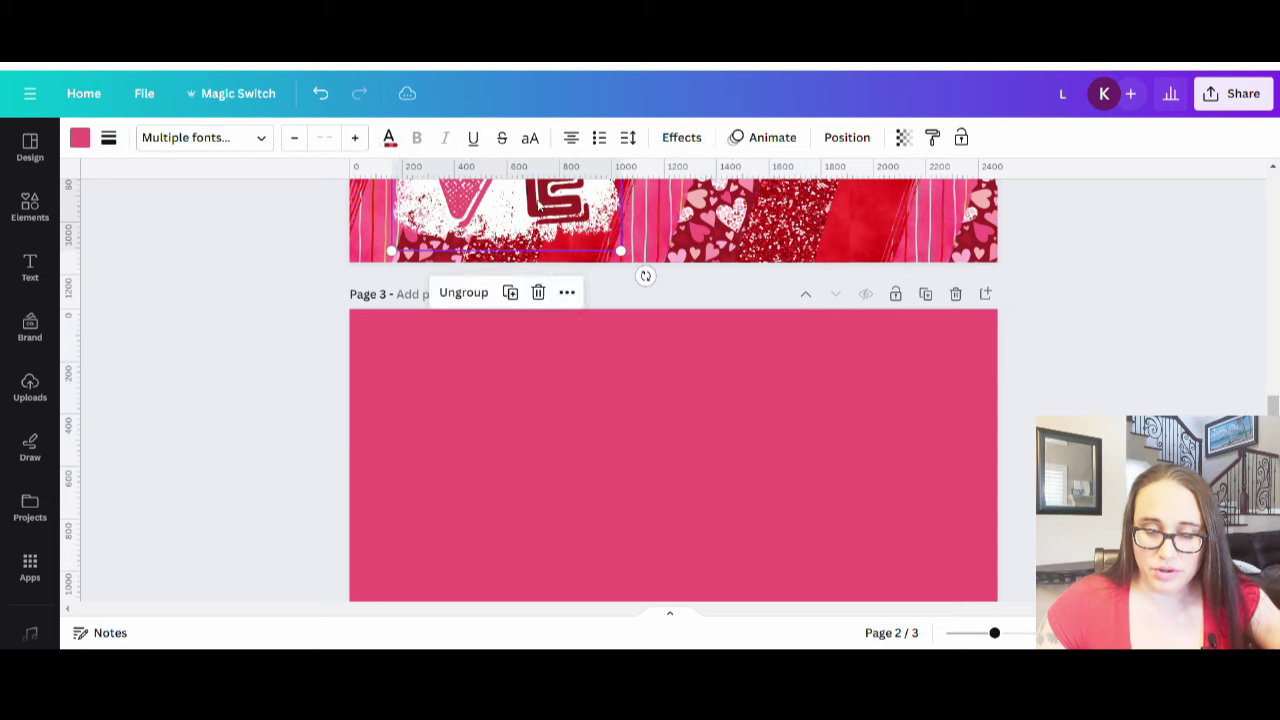
scroll(706, 507, "up", 5)
left_click_drag(561, 505, 536, 486)
scroll(852, 550, "down", 3)
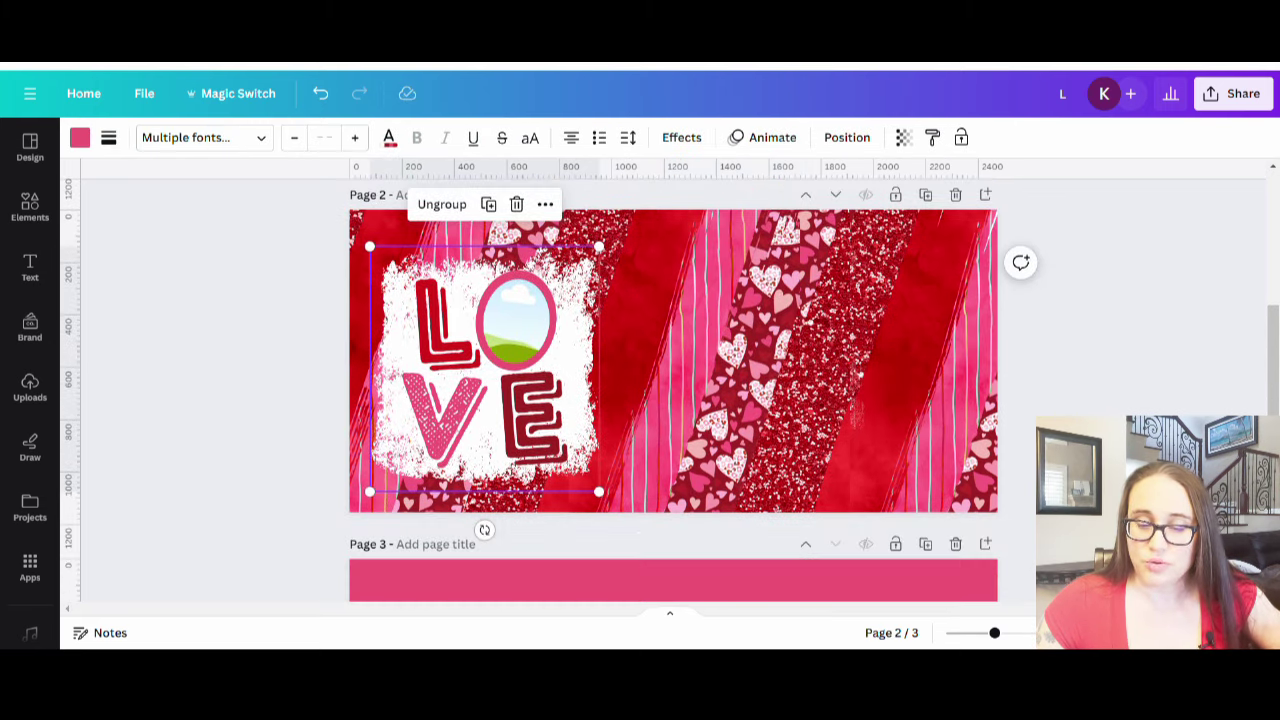
left_click(852, 550)
scroll(917, 550, "up", 2)
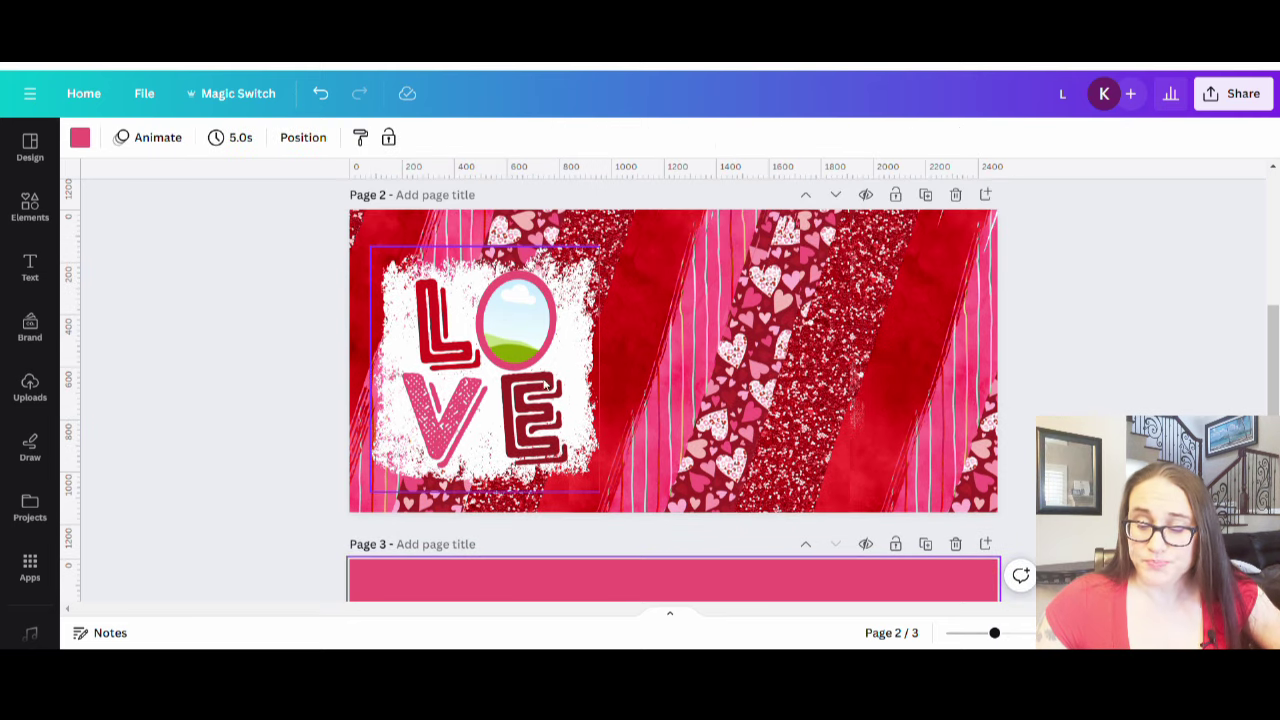
left_click(492, 410)
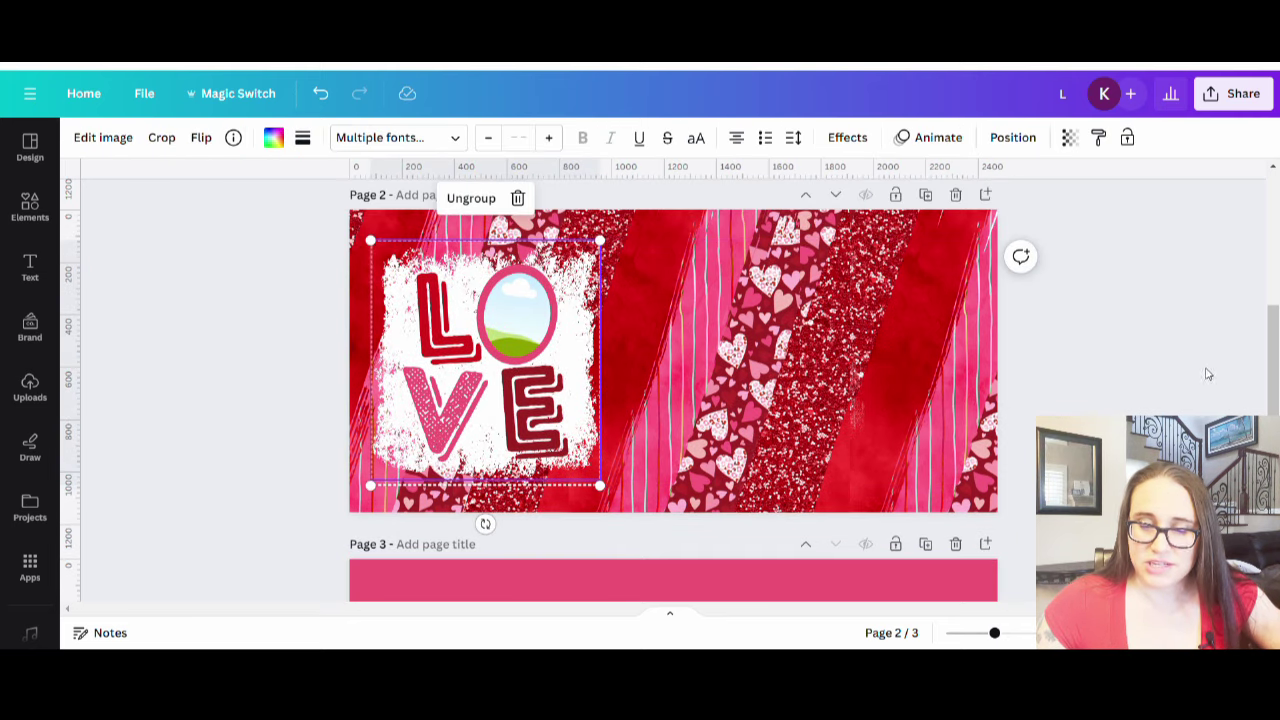
left_click(1146, 397)
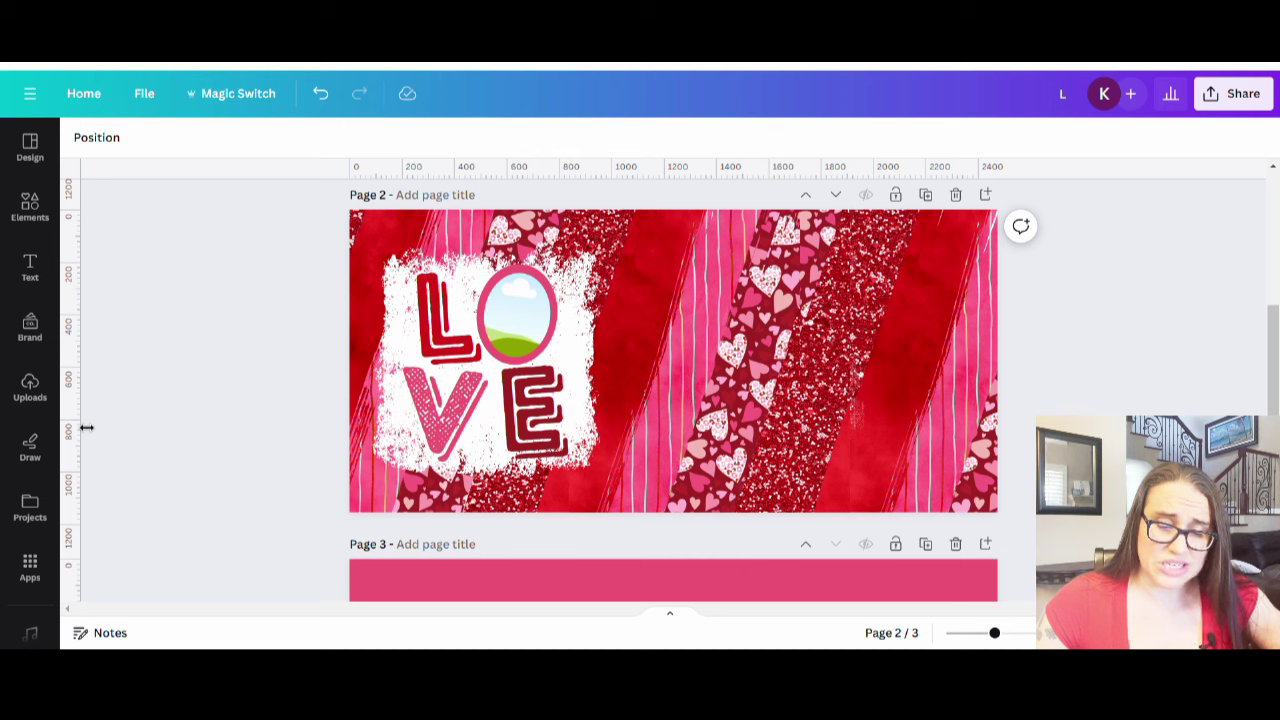
Place a vertical guide at 1238 through the middle of page 2 and centre the LOVE group in the left half.
left_click_drag(88, 425, 683, 465)
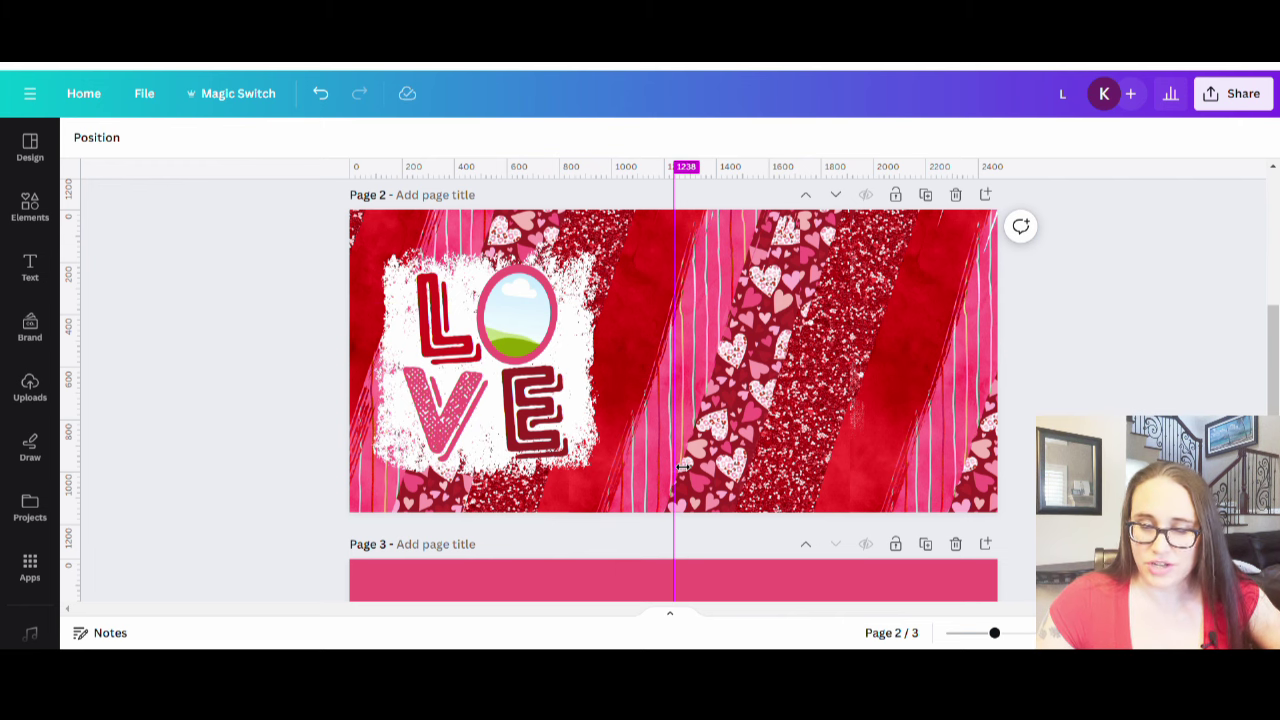
left_click_drag(683, 465, 683, 465)
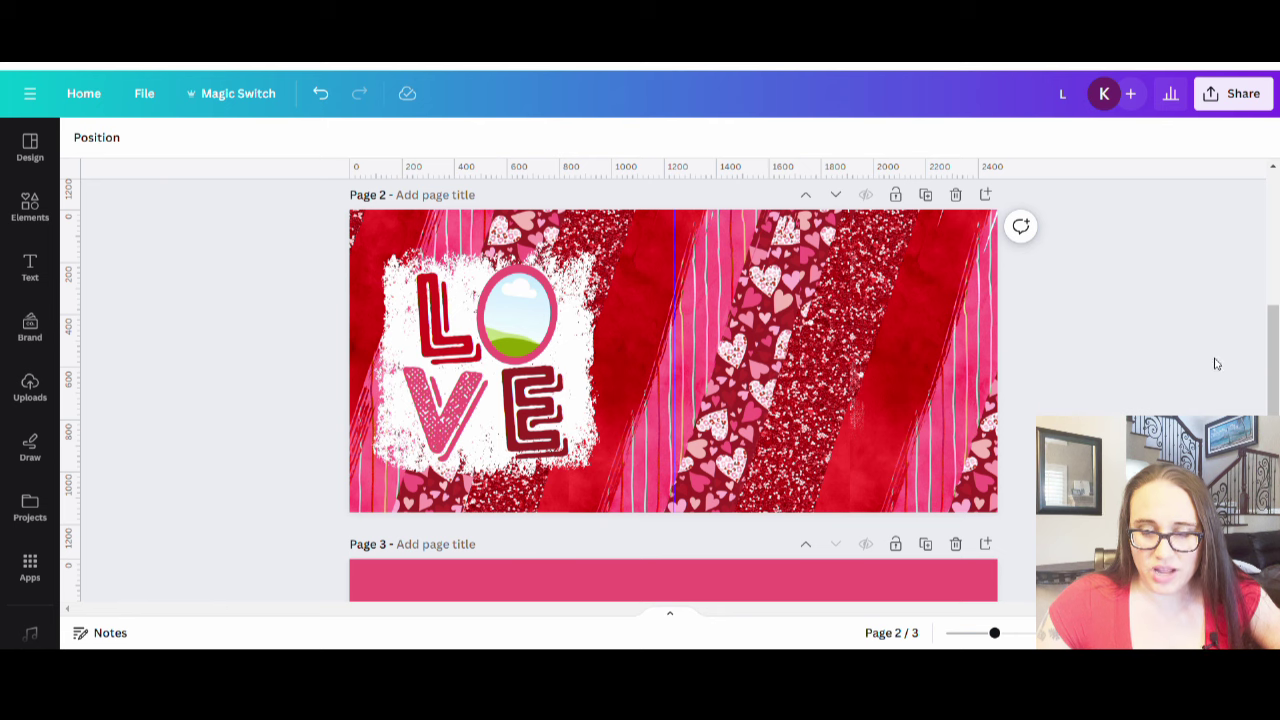
left_click(491, 390)
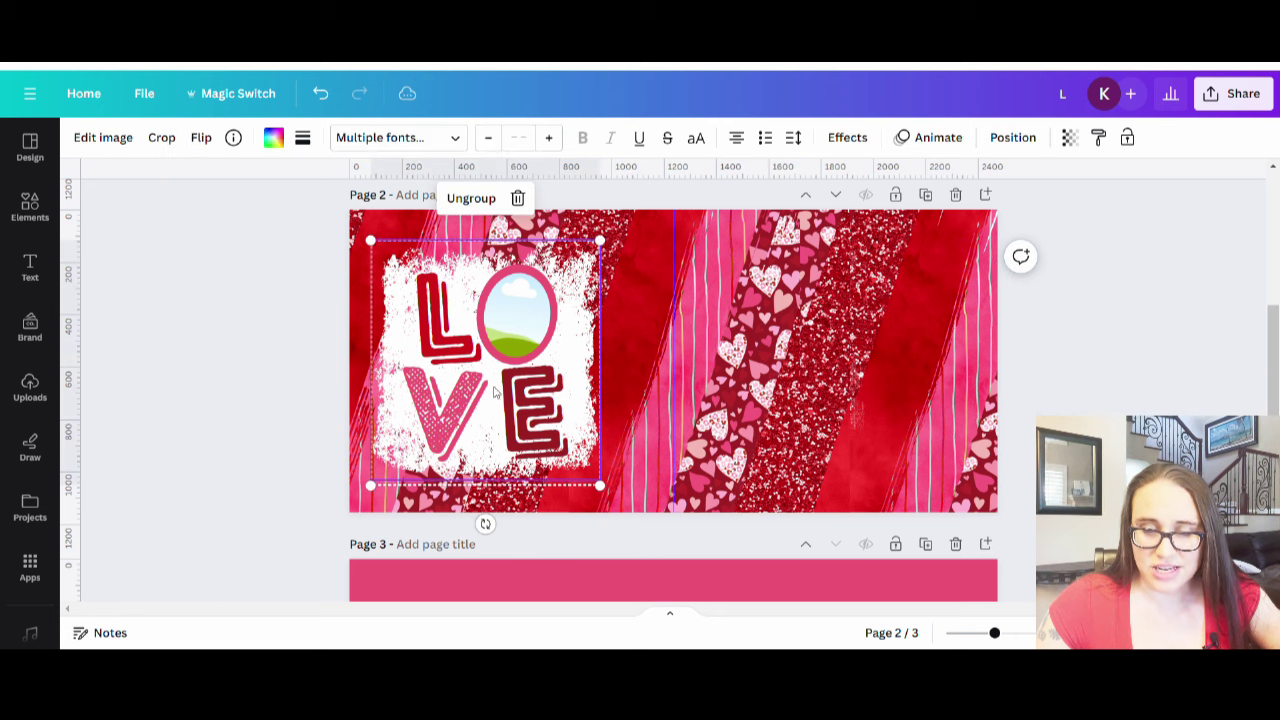
left_click_drag(496, 392, 507, 393)
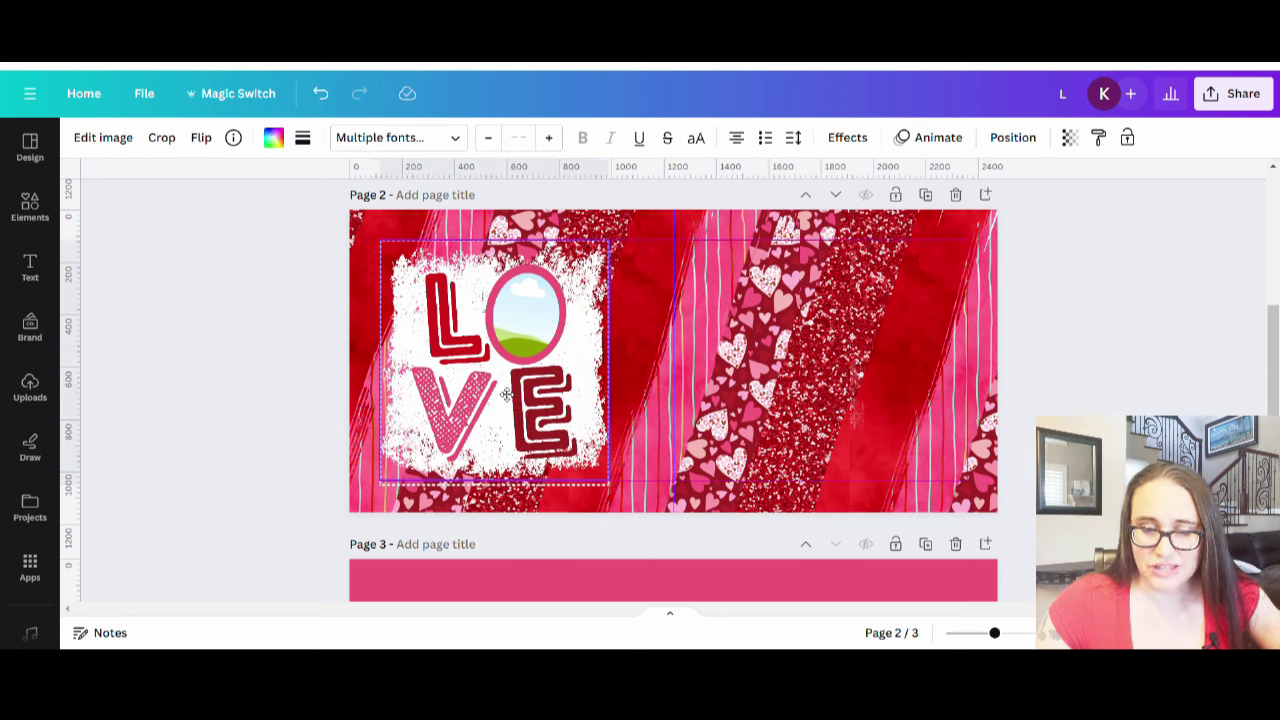
left_click_drag(511, 395, 517, 395)
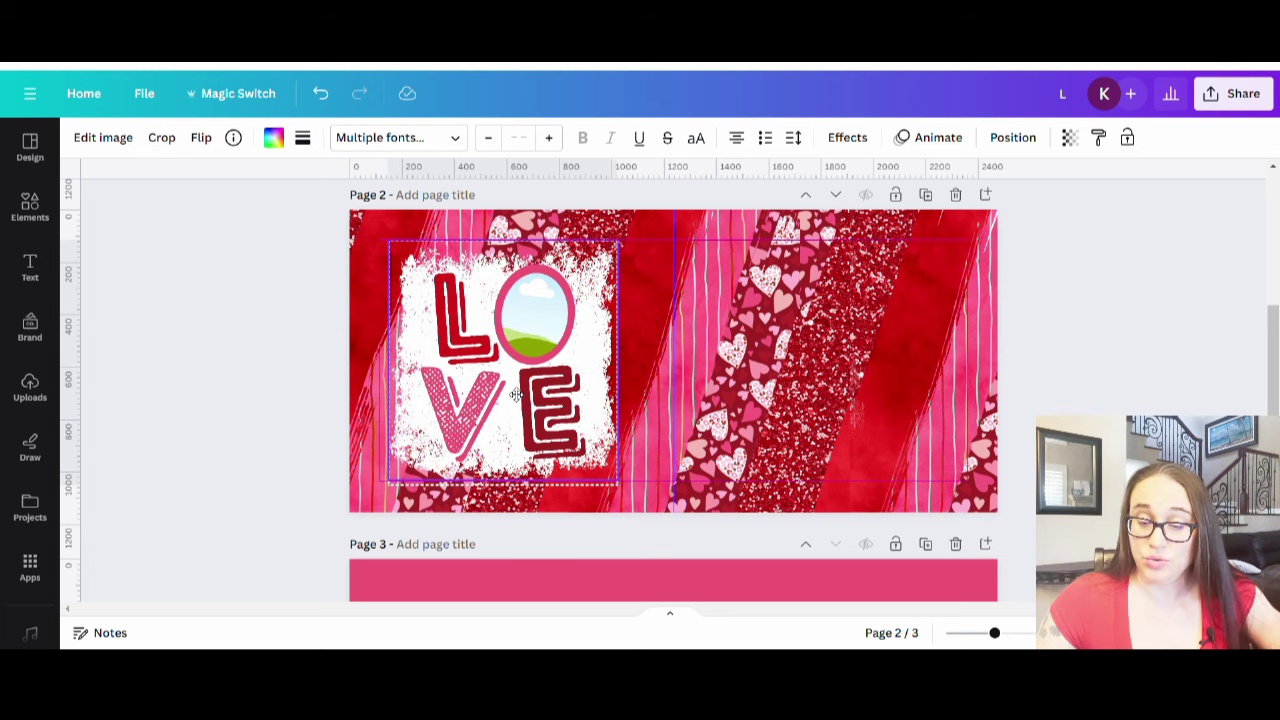
left_click(268, 428)
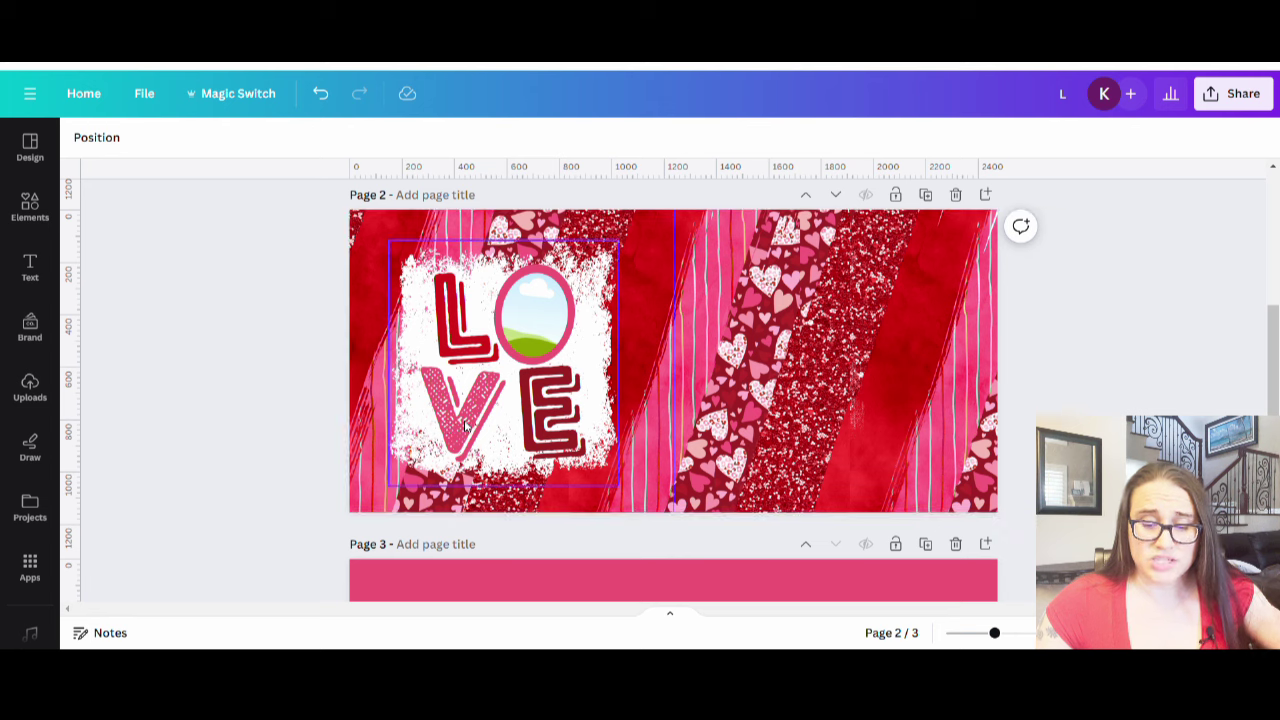
Duplicate the LOVE group and place the copy in the right half of page 2, level with the original.
left_click(500, 400)
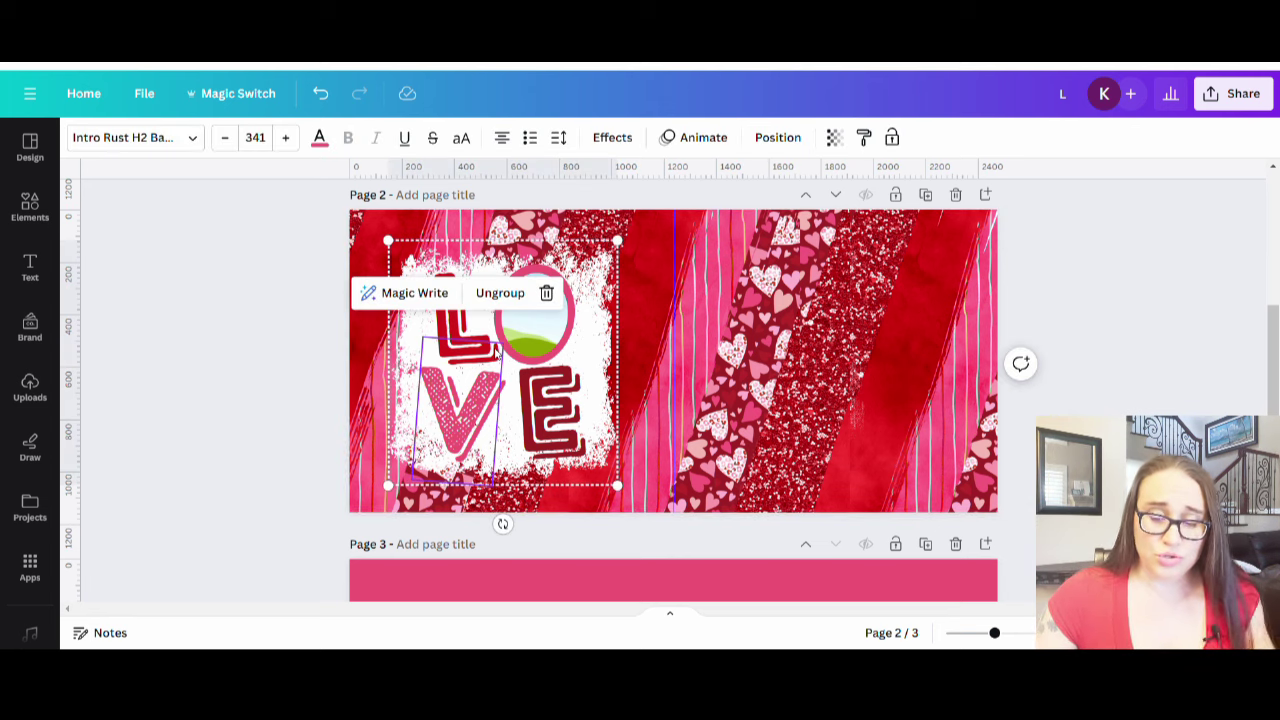
left_click(494, 352)
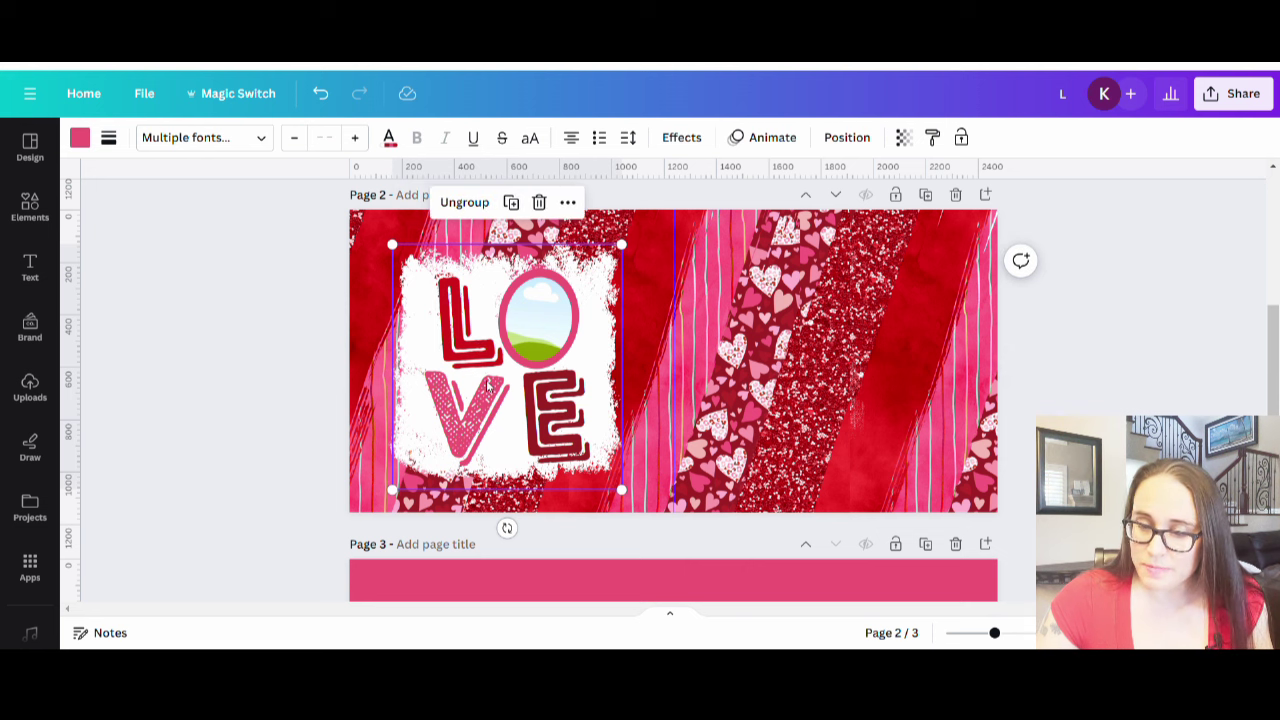
left_click_drag(487, 385, 829, 377)
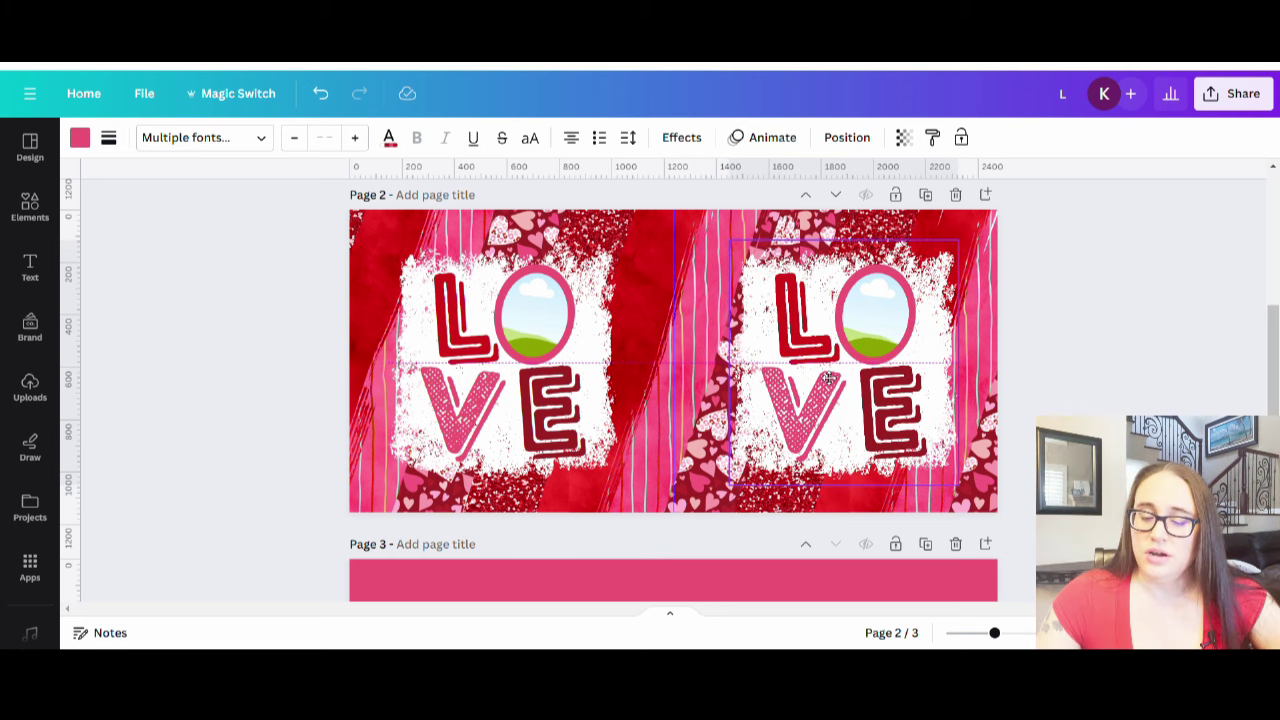
left_click_drag(829, 378, 829, 378)
left_click(1120, 363)
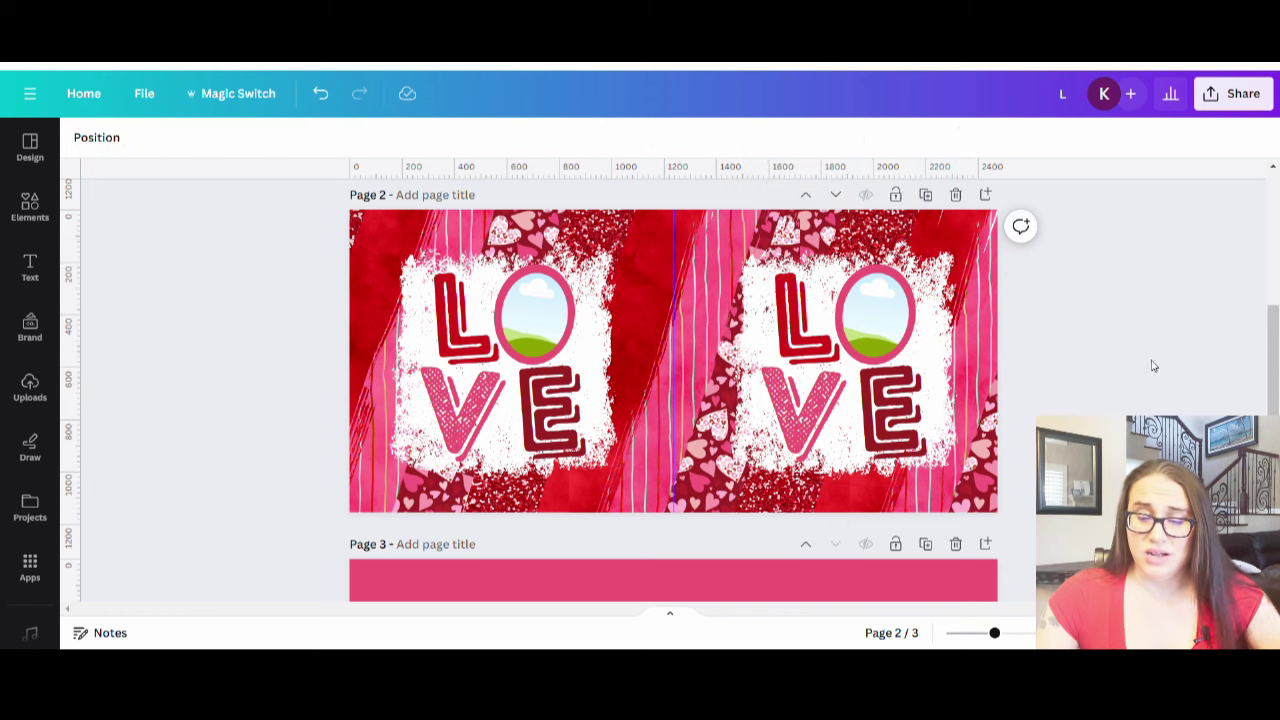
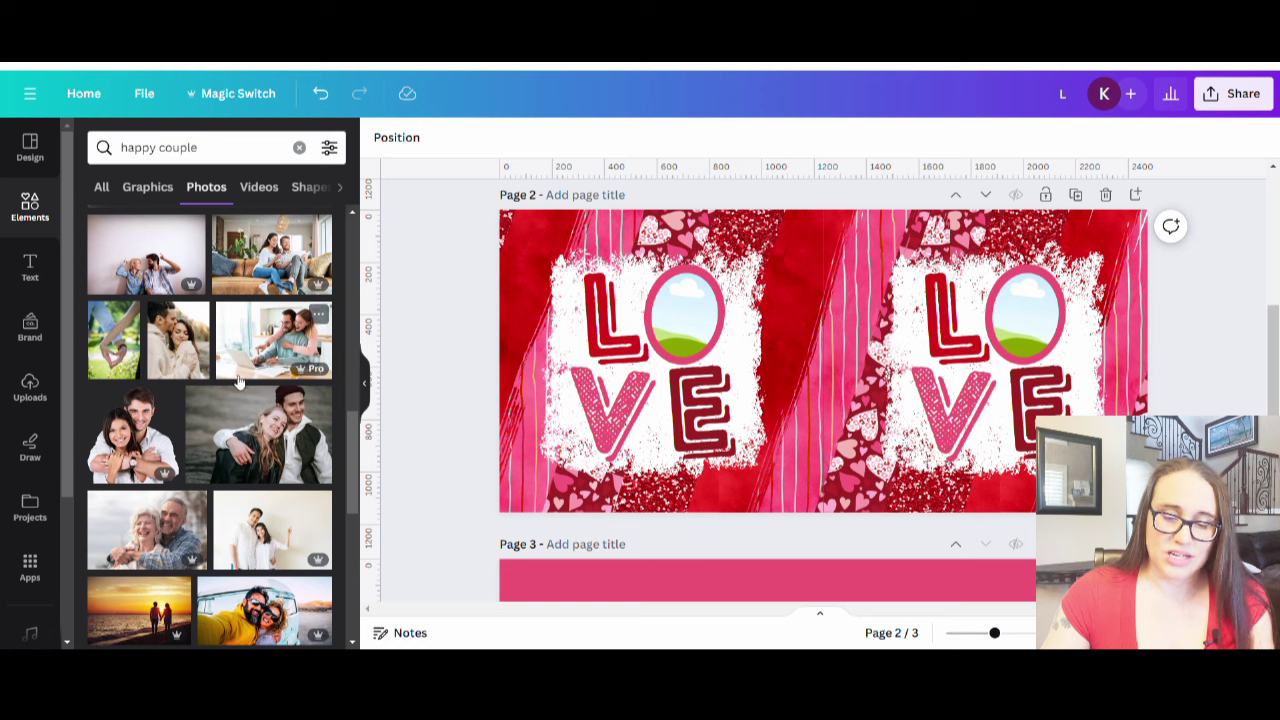
Insert the happy couple photo of a man in a blue plaid shirt lifting a woman into the oval frame on page 2's right half.
scroll(260, 420, "down", 1)
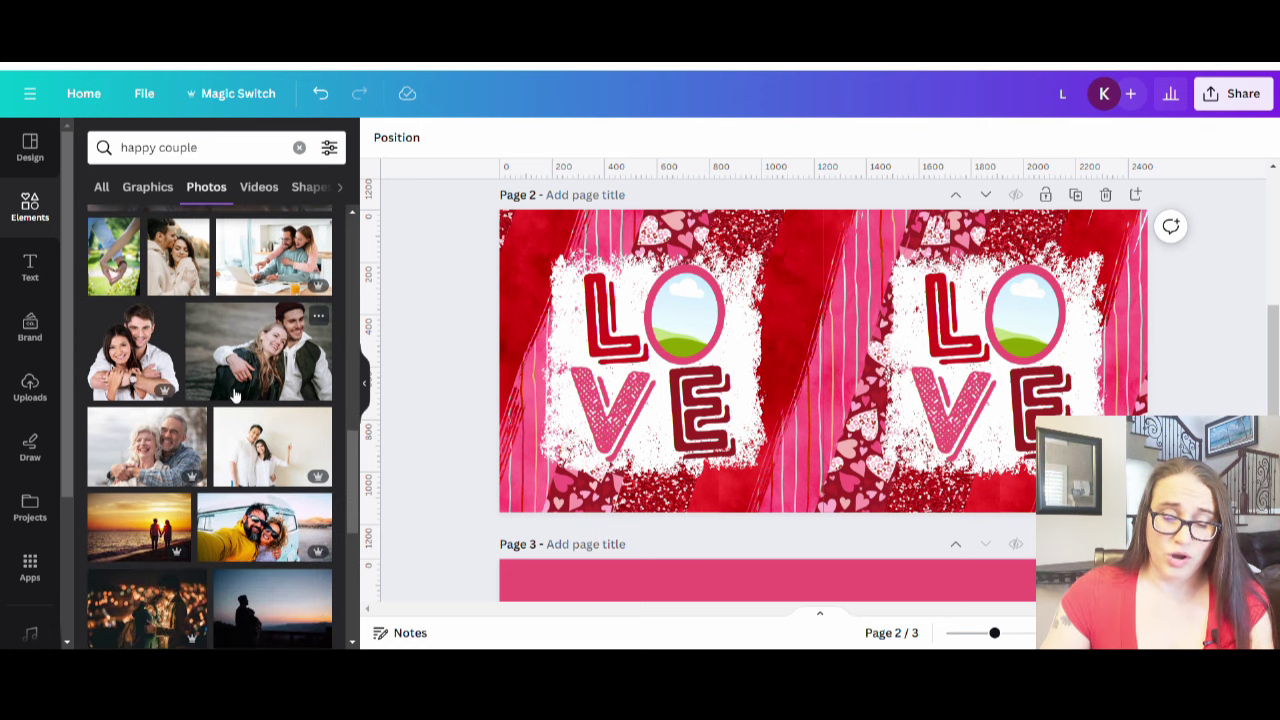
scroll(220, 362, "down", 2)
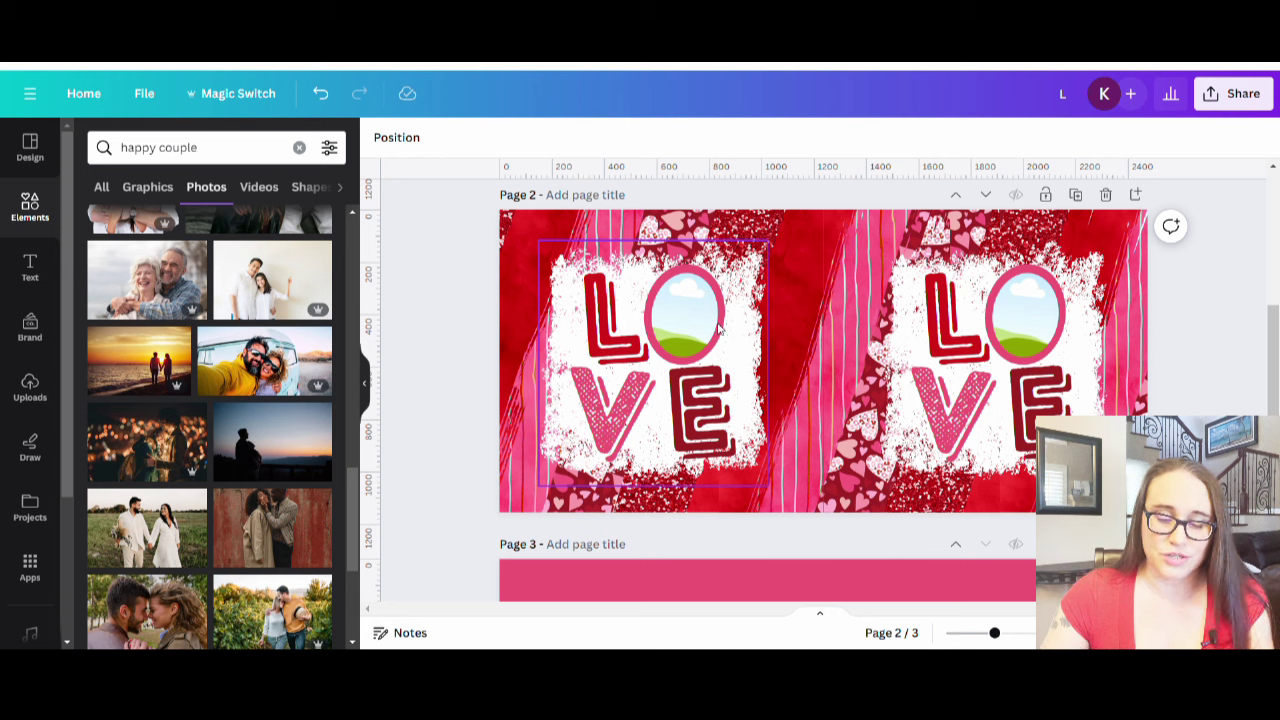
scroll(227, 318, "down", 1)
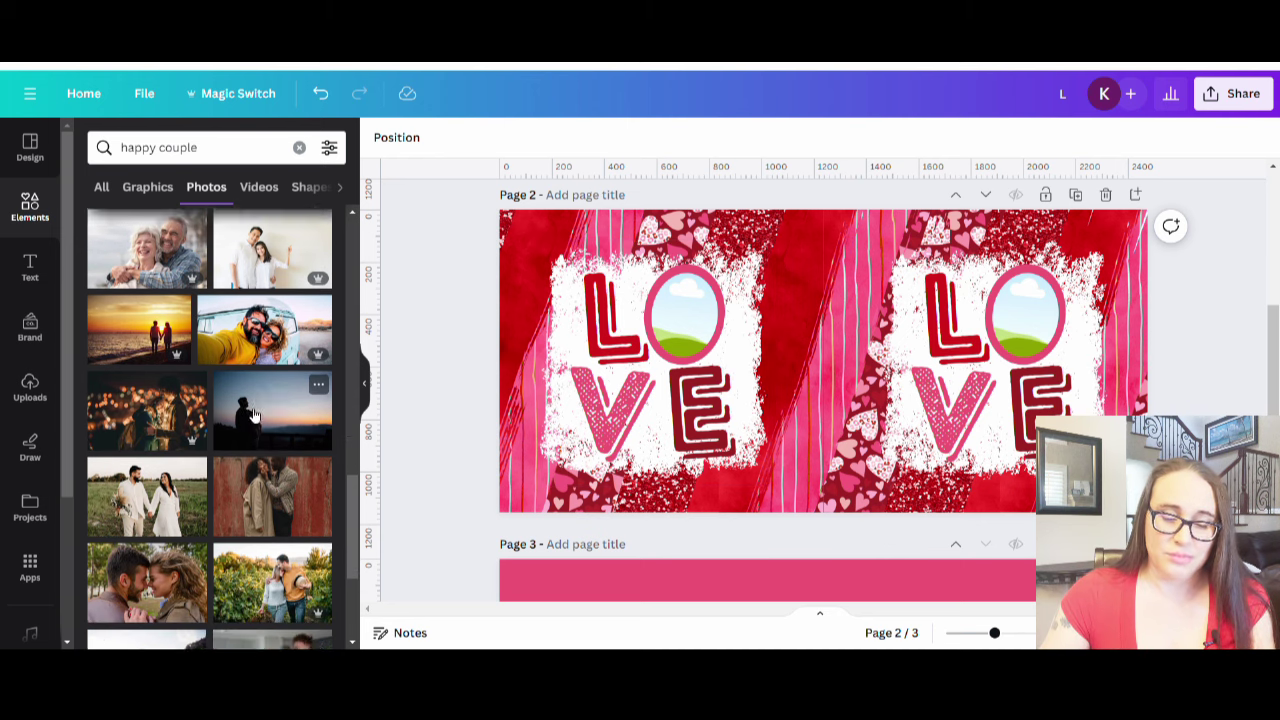
scroll(227, 318, "down", 3)
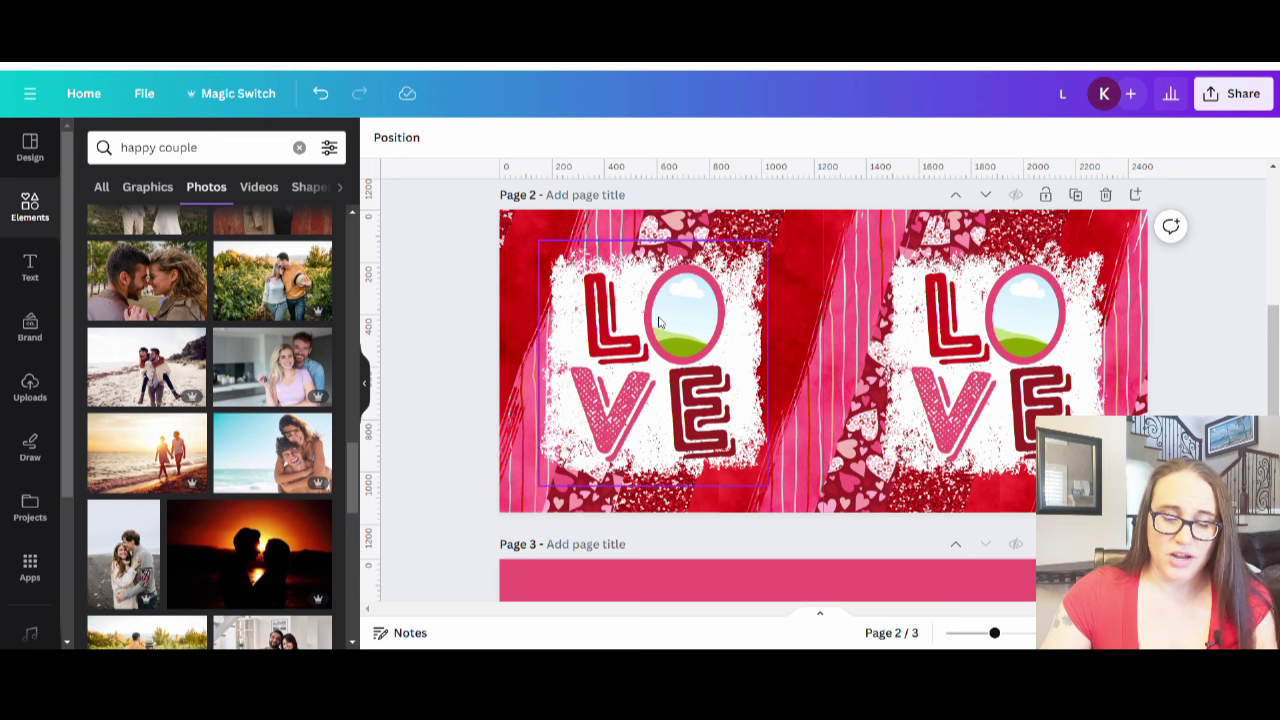
scroll(245, 457, "down", 1)
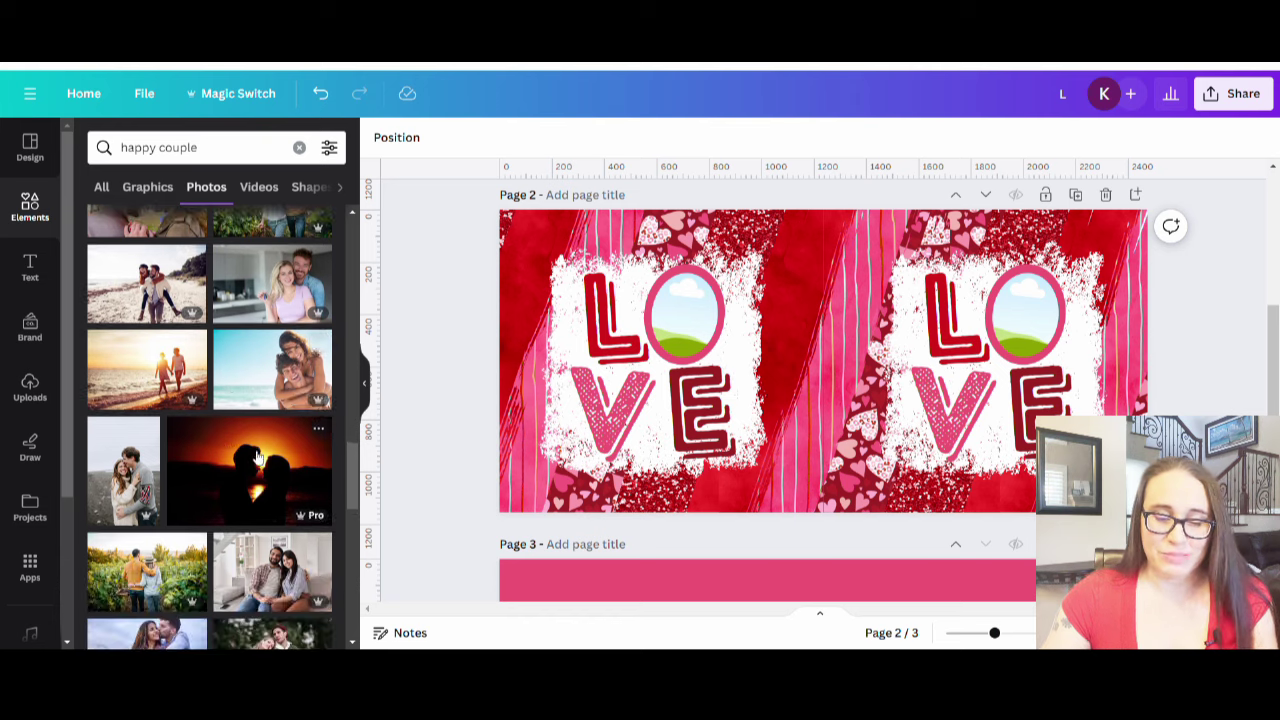
scroll(257, 457, "down", 3)
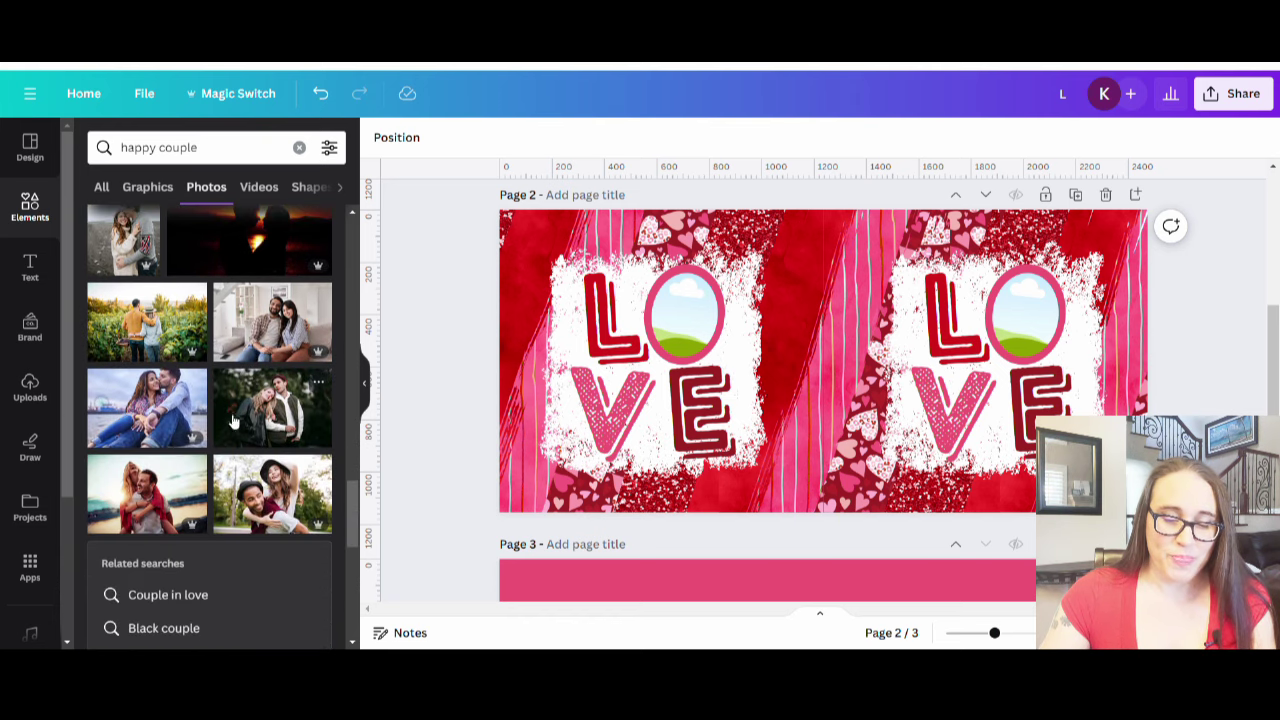
scroll(238, 400, "down", 3)
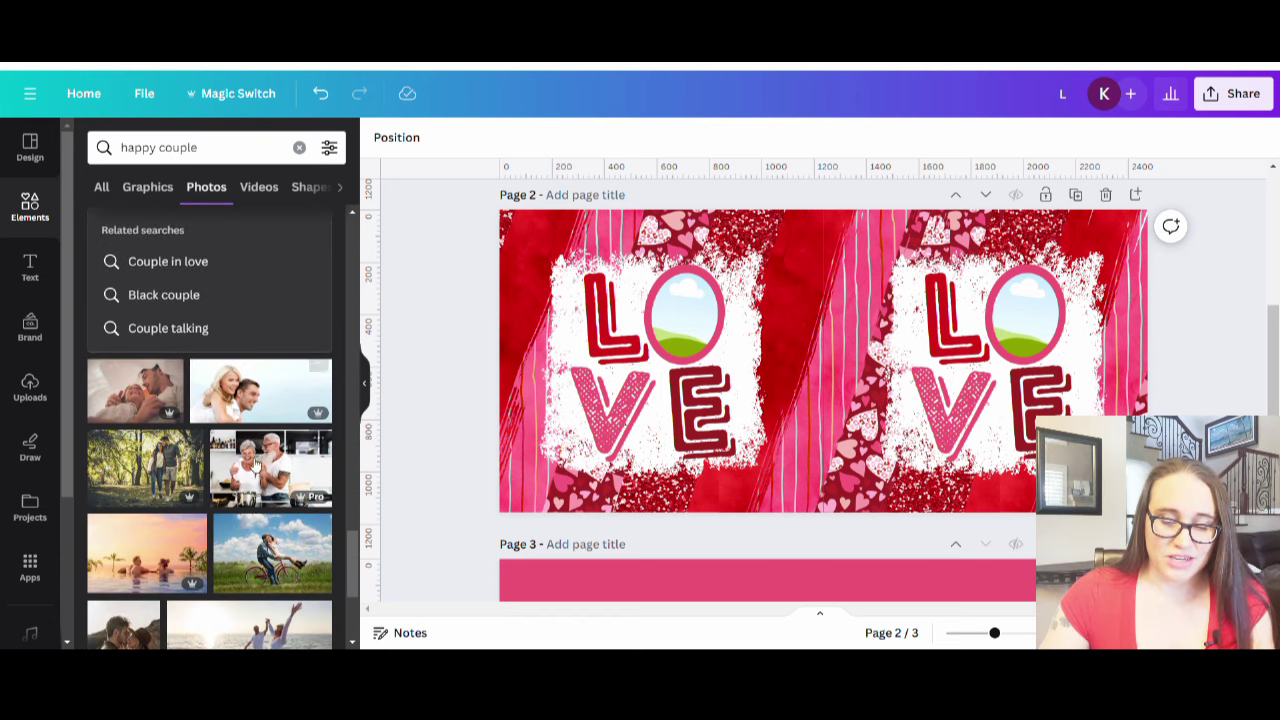
scroll(265, 525, "down", 5)
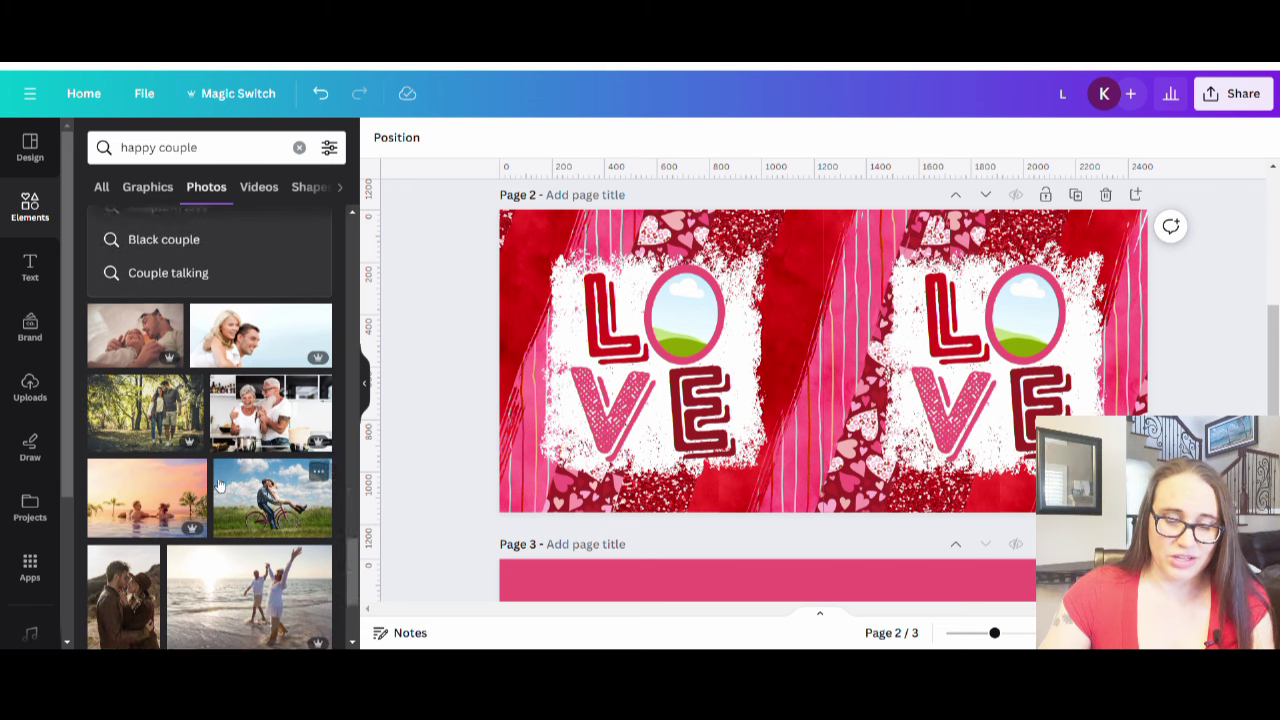
scroll(238, 390, "down", 5)
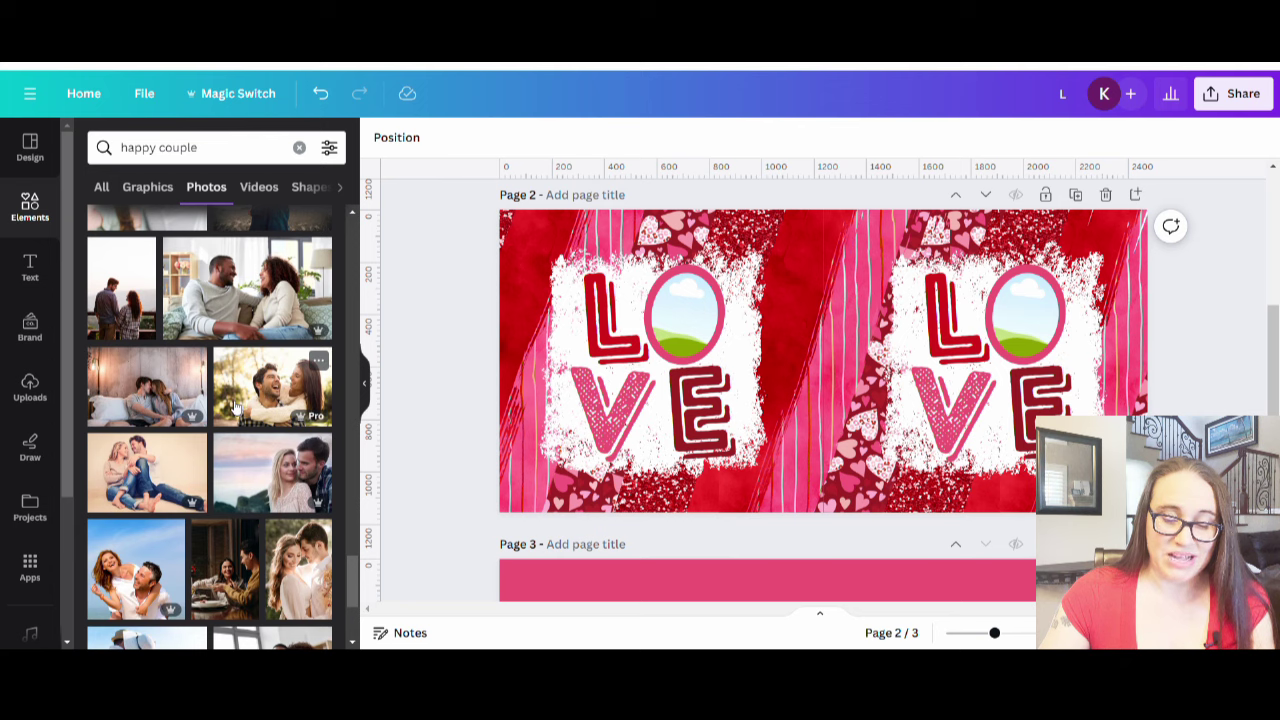
scroll(240, 400, "down", 4)
scroll(236, 398, "down", 6)
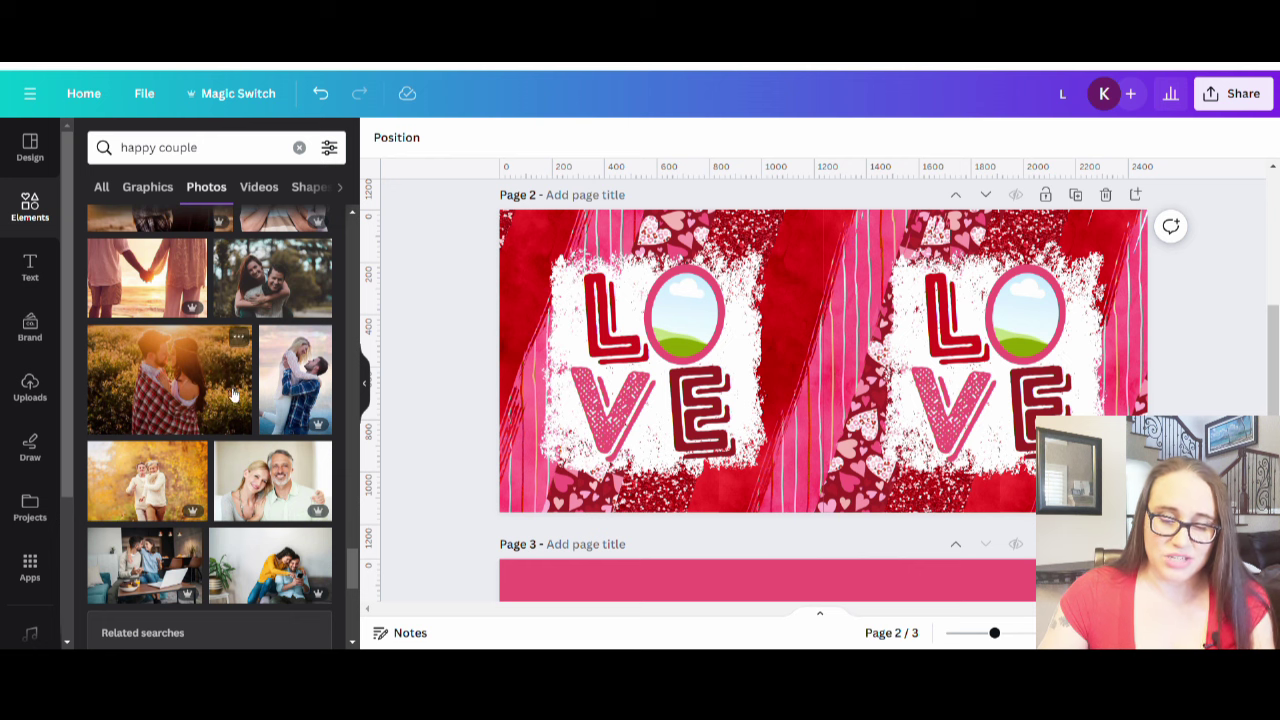
left_click(294, 393)
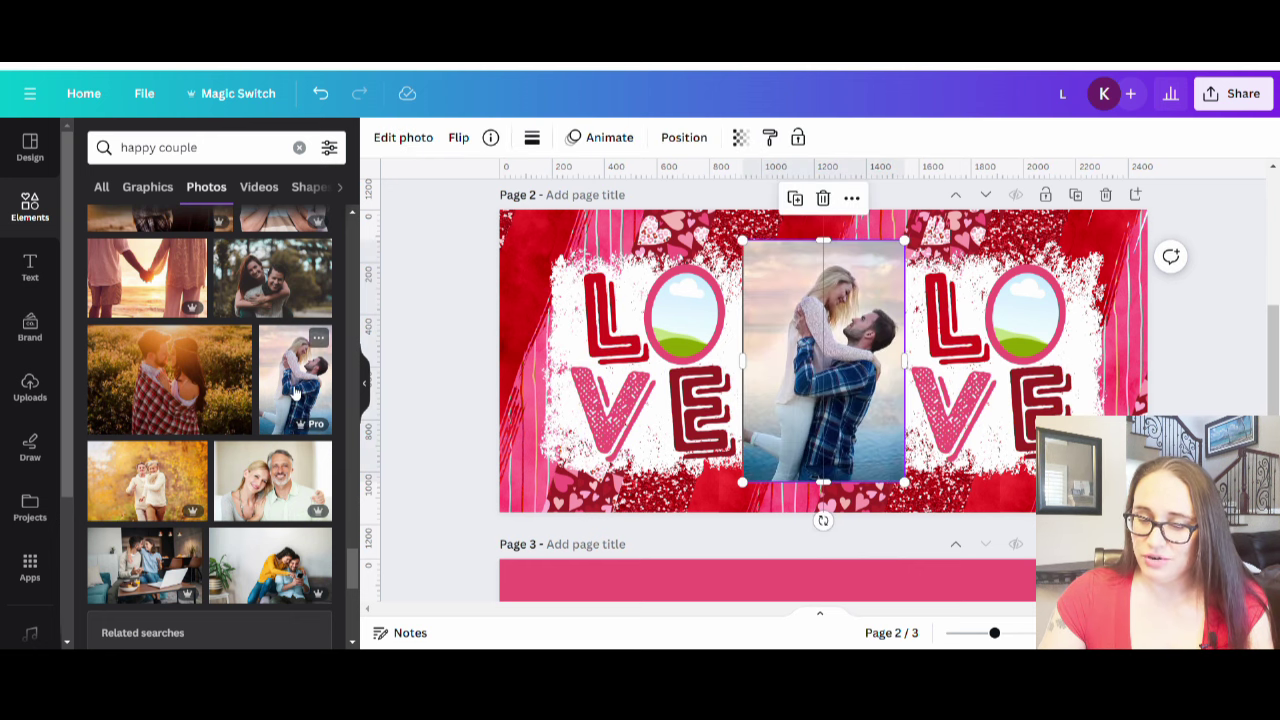
left_click_drag(859, 403, 1044, 327)
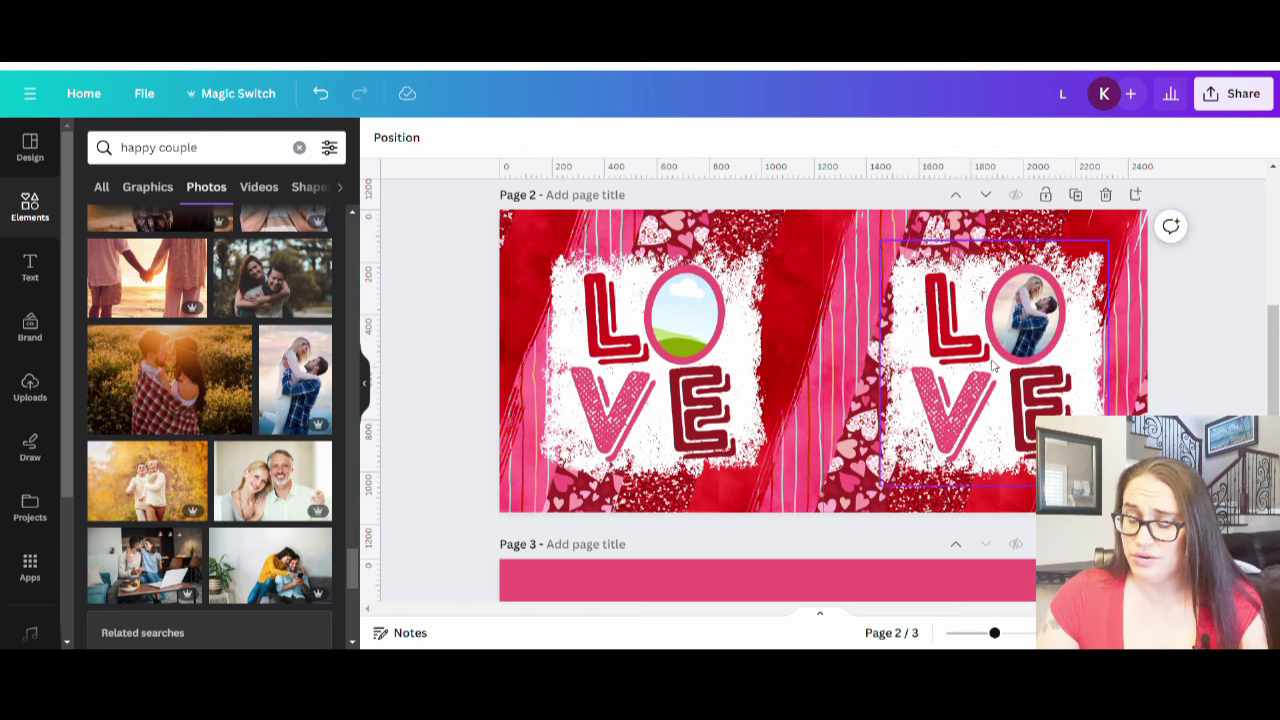
Ungroup the LOVE design in the right half of page 2.
left_click(1037, 327)
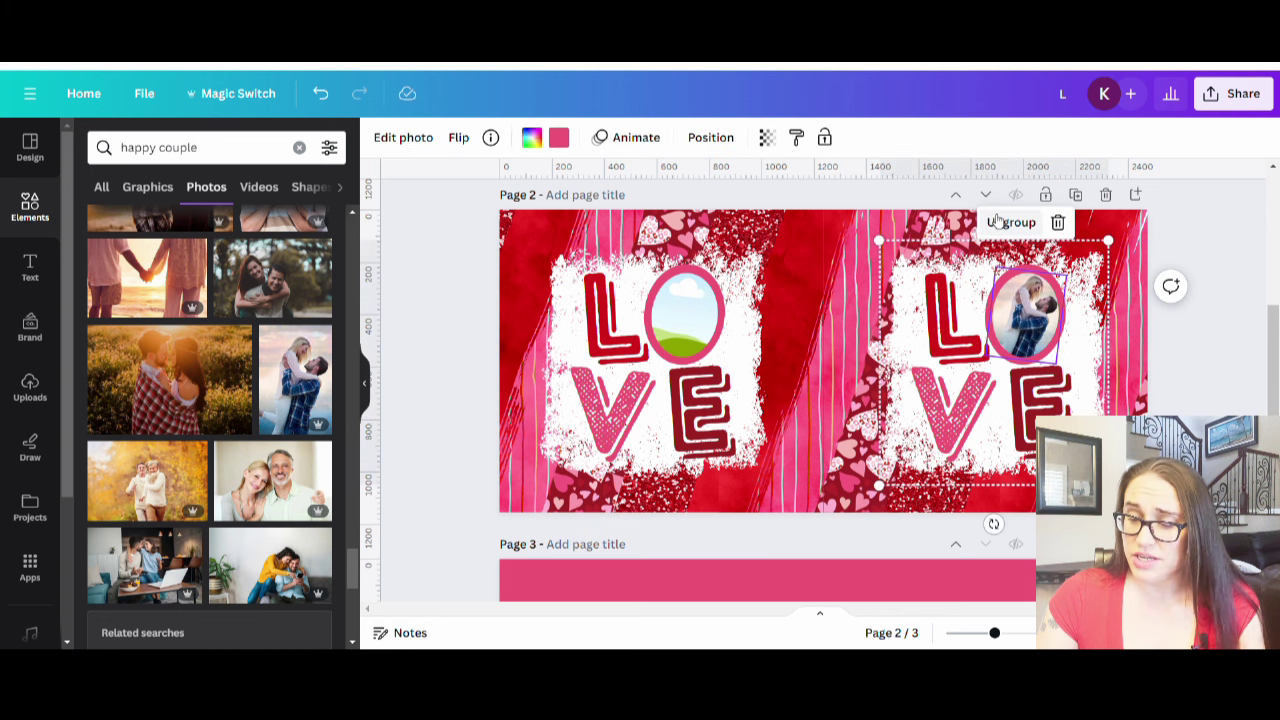
left_click(1030, 233, "shift")
left_click(1245, 286)
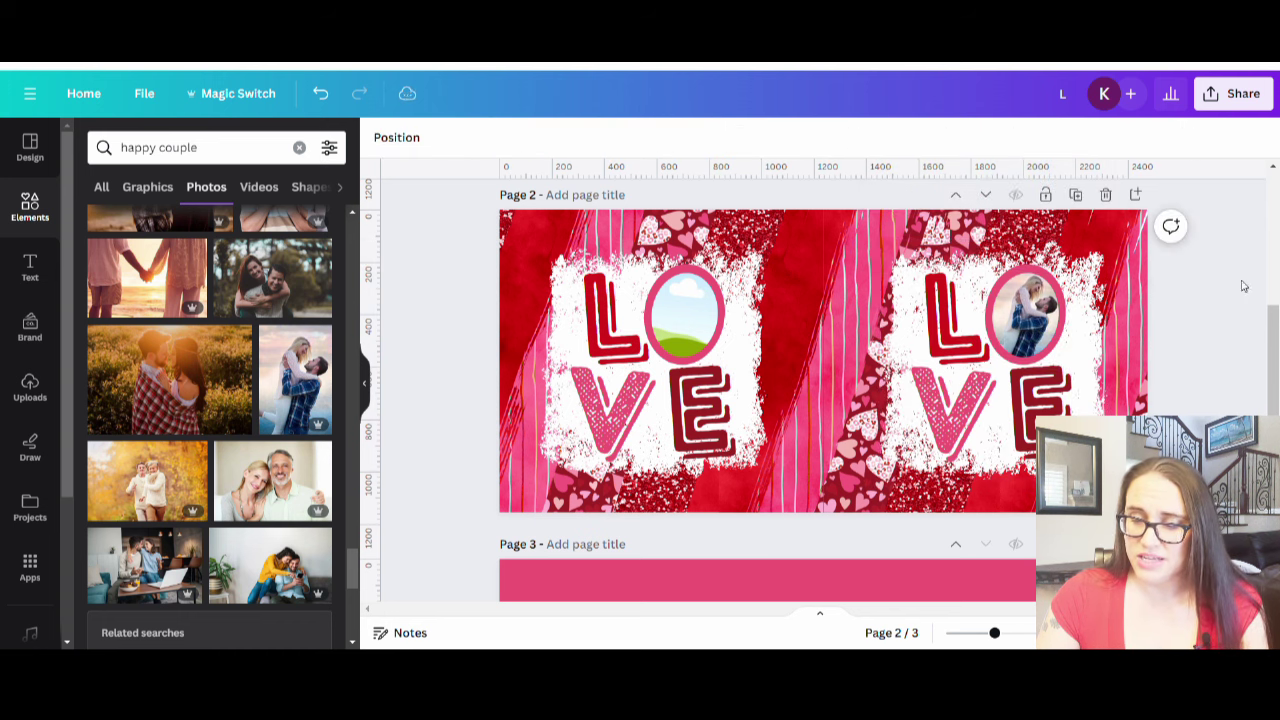
Enlarge the couple photo inside the right oval frame so the crop shows the couple closer up.
double_click(1056, 312)
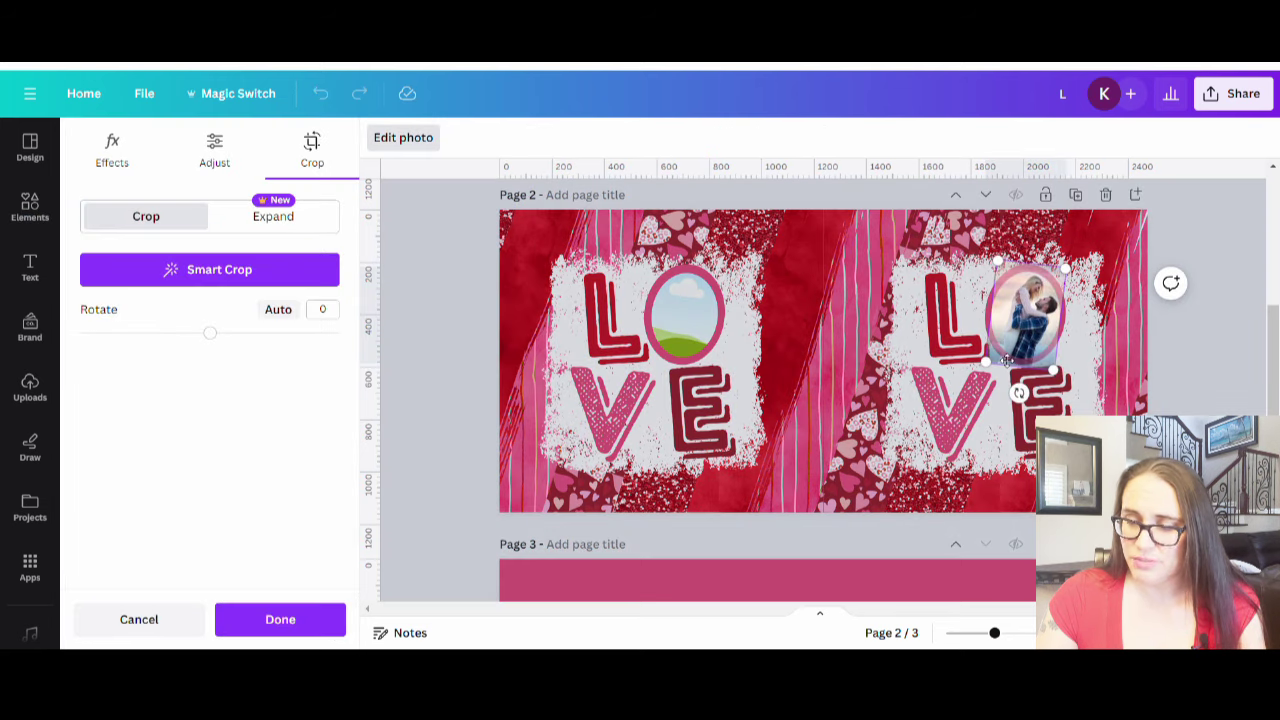
left_click_drag(990, 372, 976, 389)
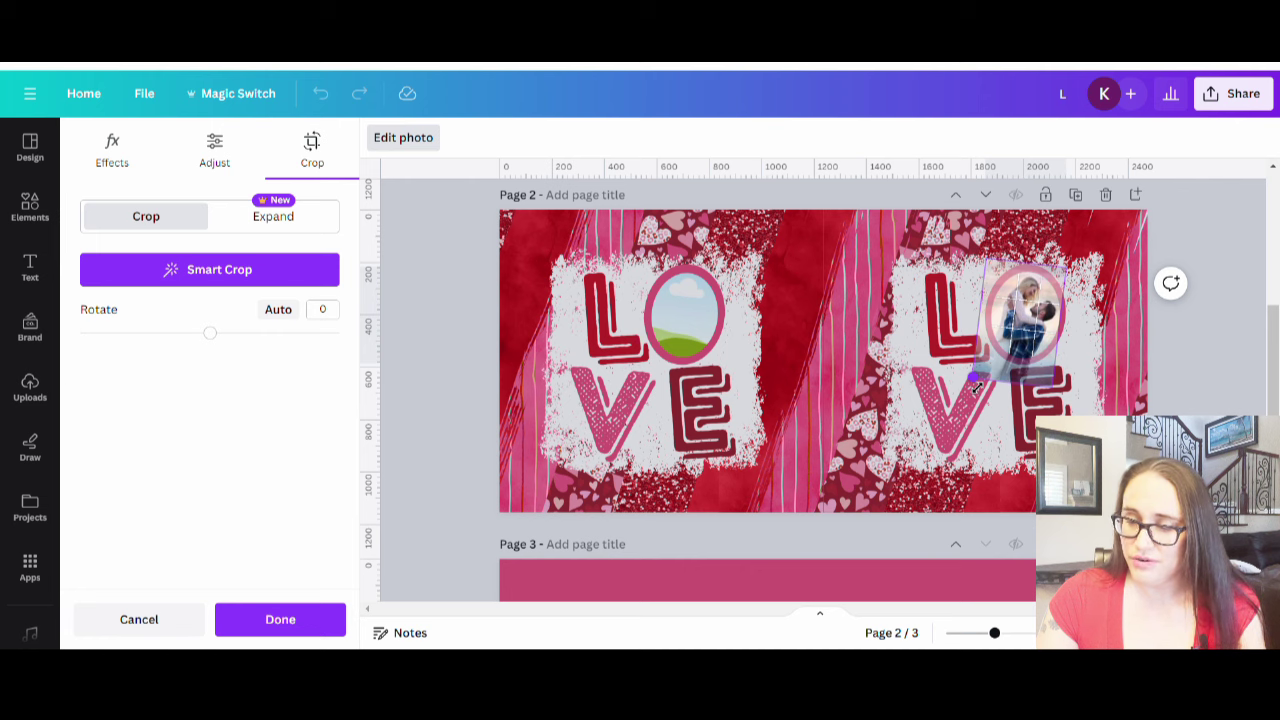
left_click(1207, 358)
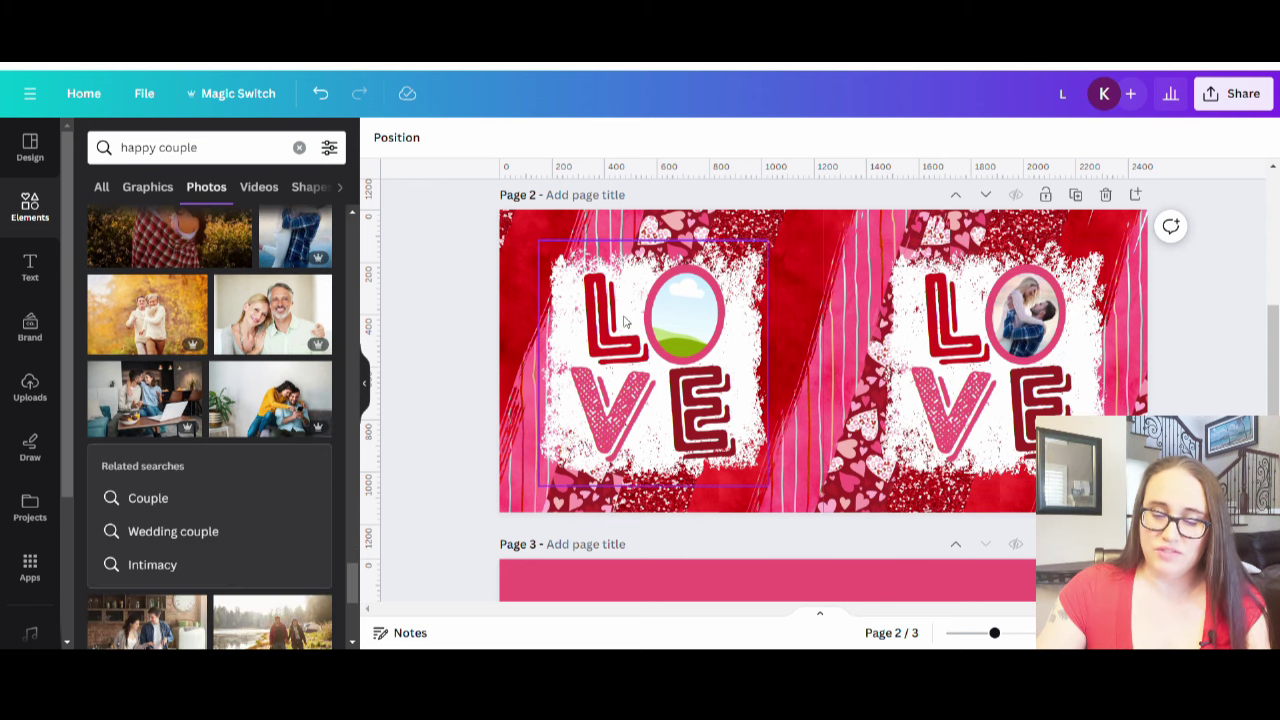
Duplicate the photo-filled oval frame from the right LOVE design and place the copy as the O in the left LOVE design.
scroll(960, 360, "up", 1)
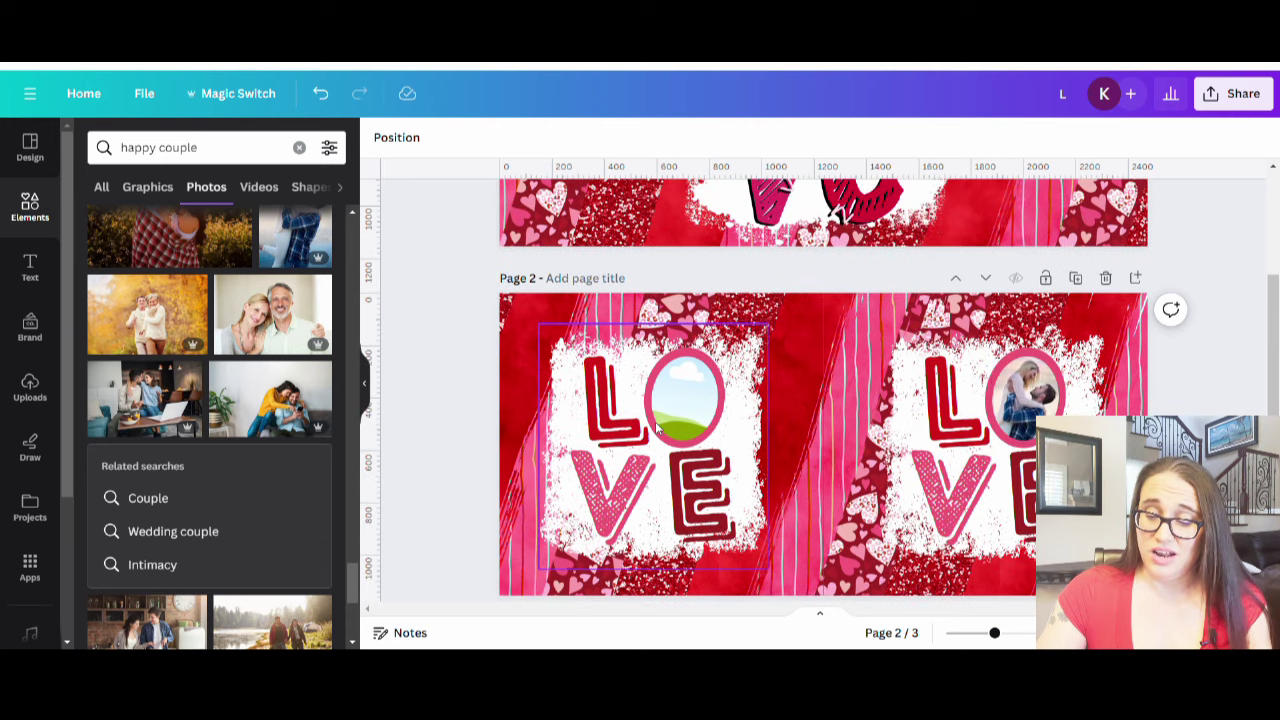
left_click(1038, 408)
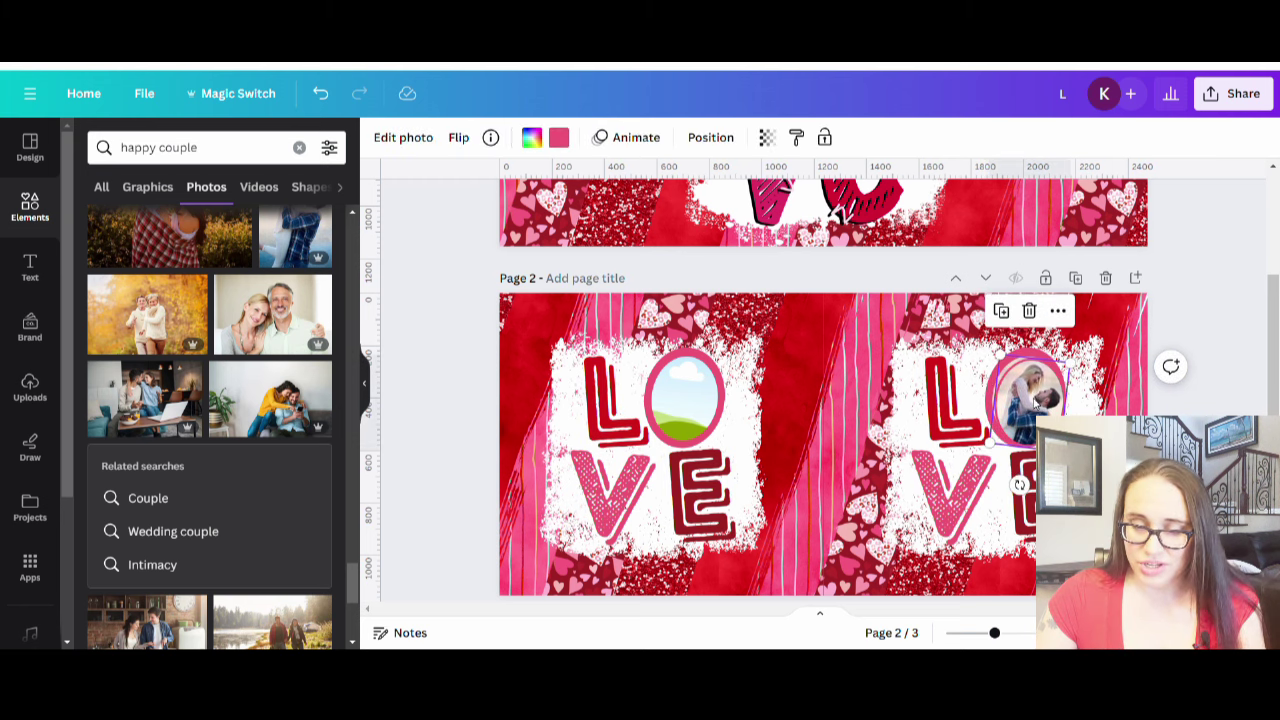
left_click_drag(1028, 395, 693, 401)
left_click(1233, 402)
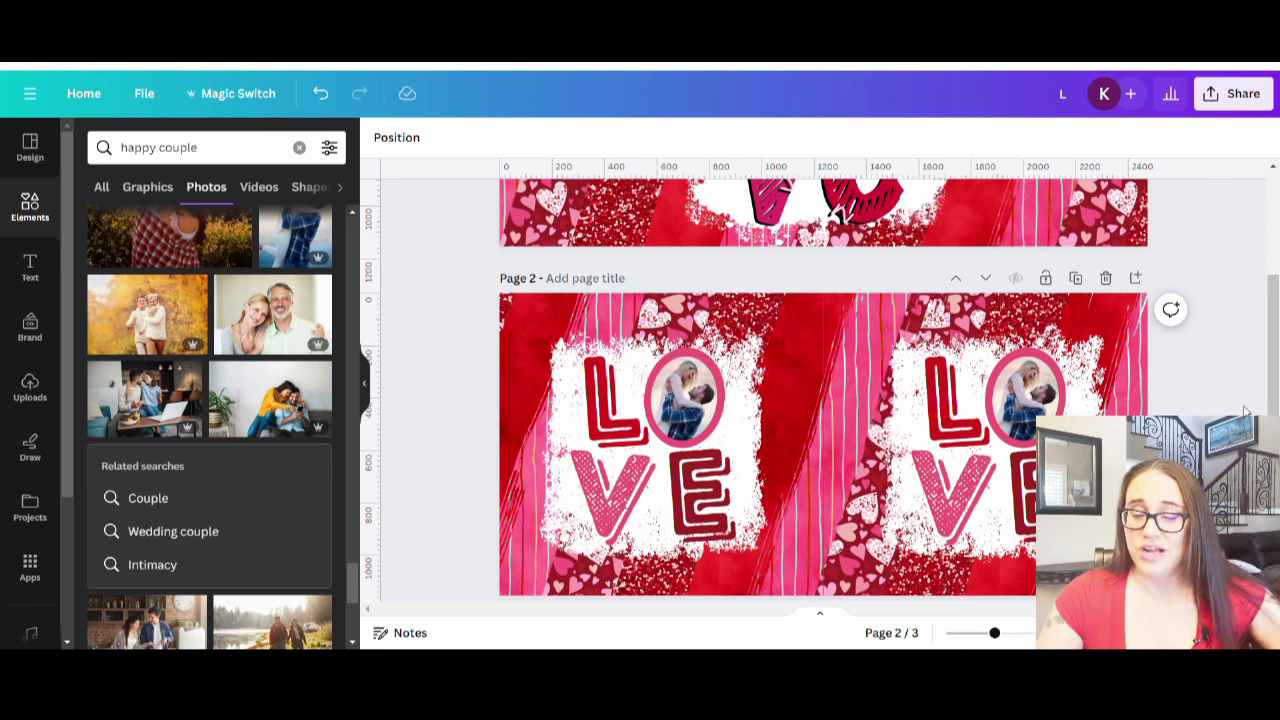
Duplicate page 2 with its two photo-filled LOVE designs and compare the copy with the original.
scroll(1256, 406, "down", 1)
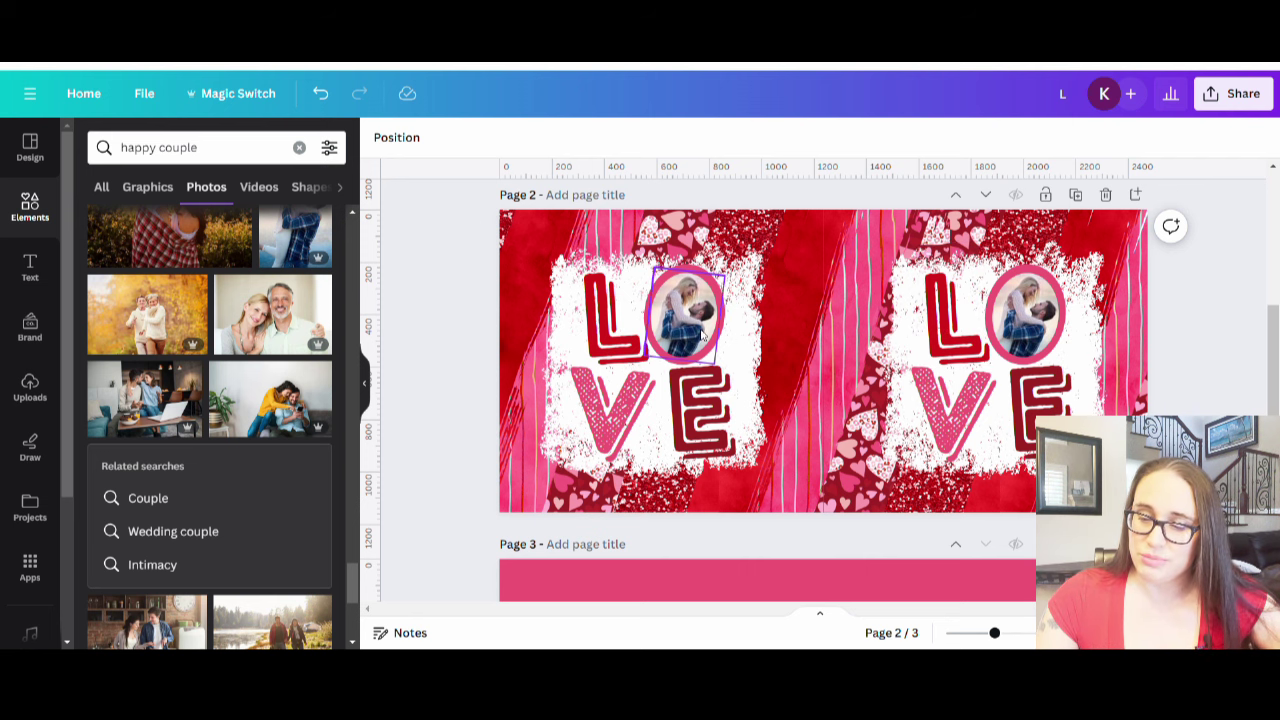
left_click(1077, 196)
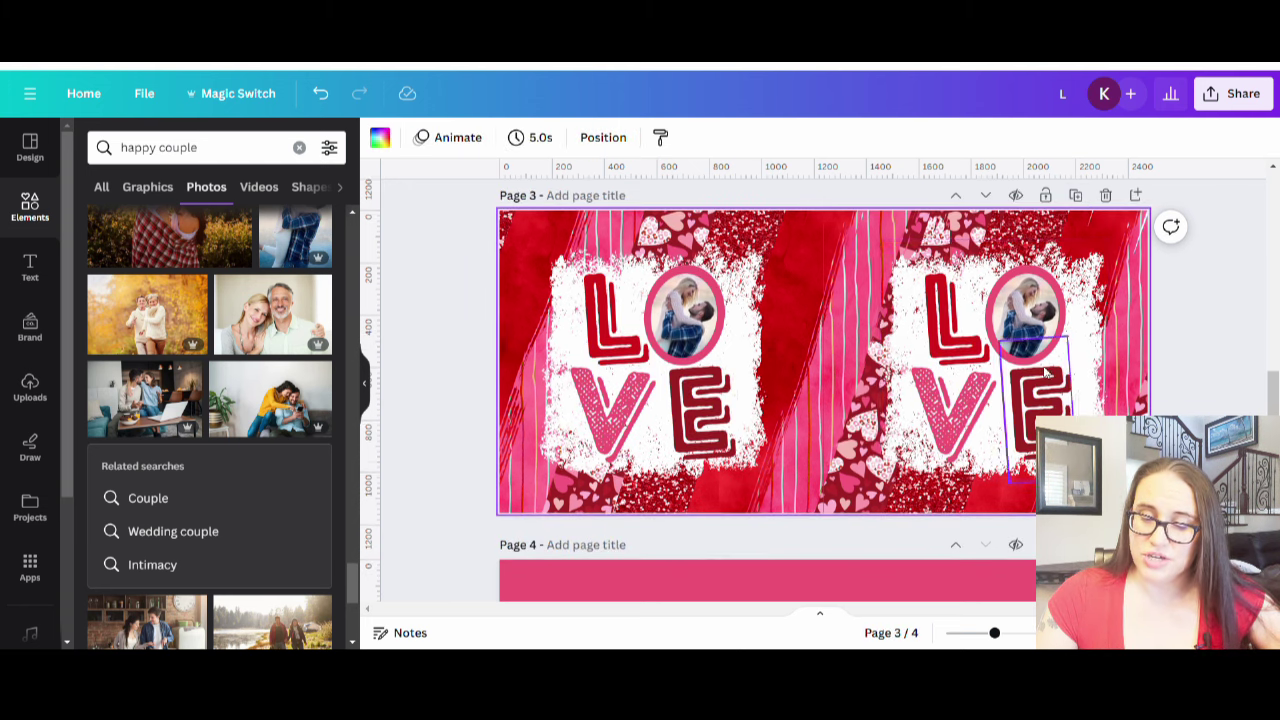
scroll(1035, 283, "down", 2)
scroll(1035, 283, "up", 3)
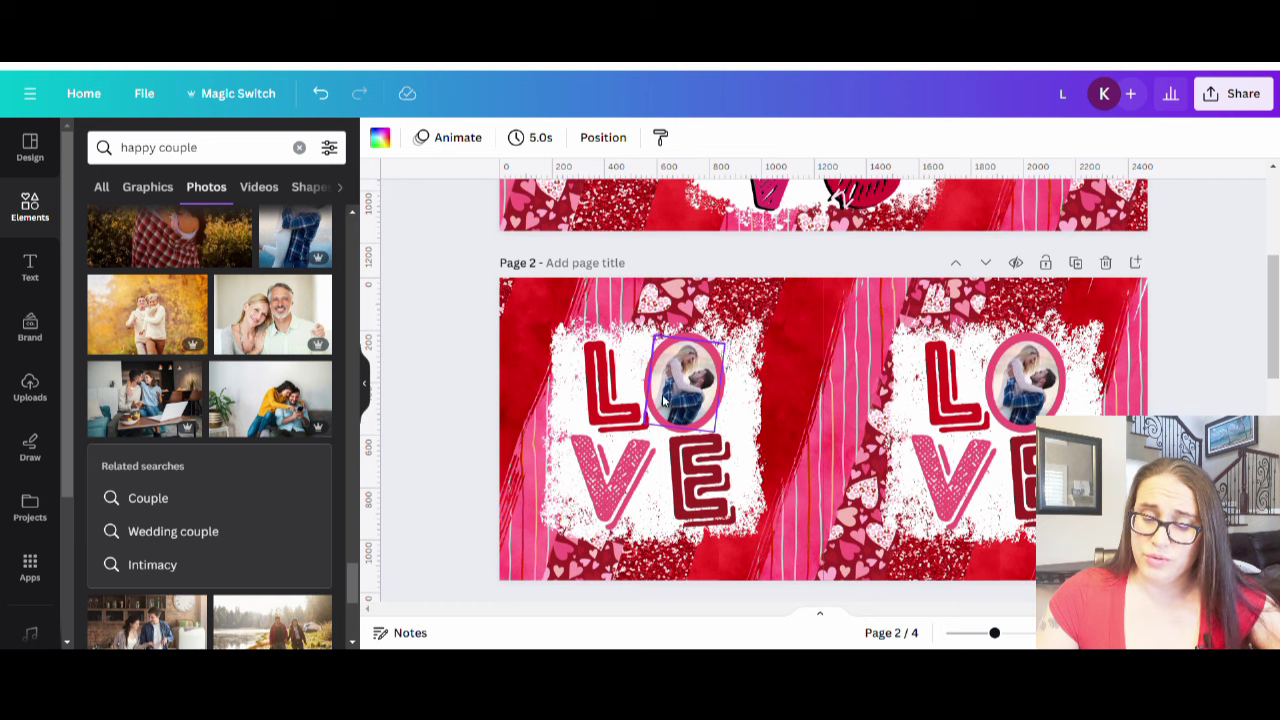
scroll(787, 400, "down", 2)
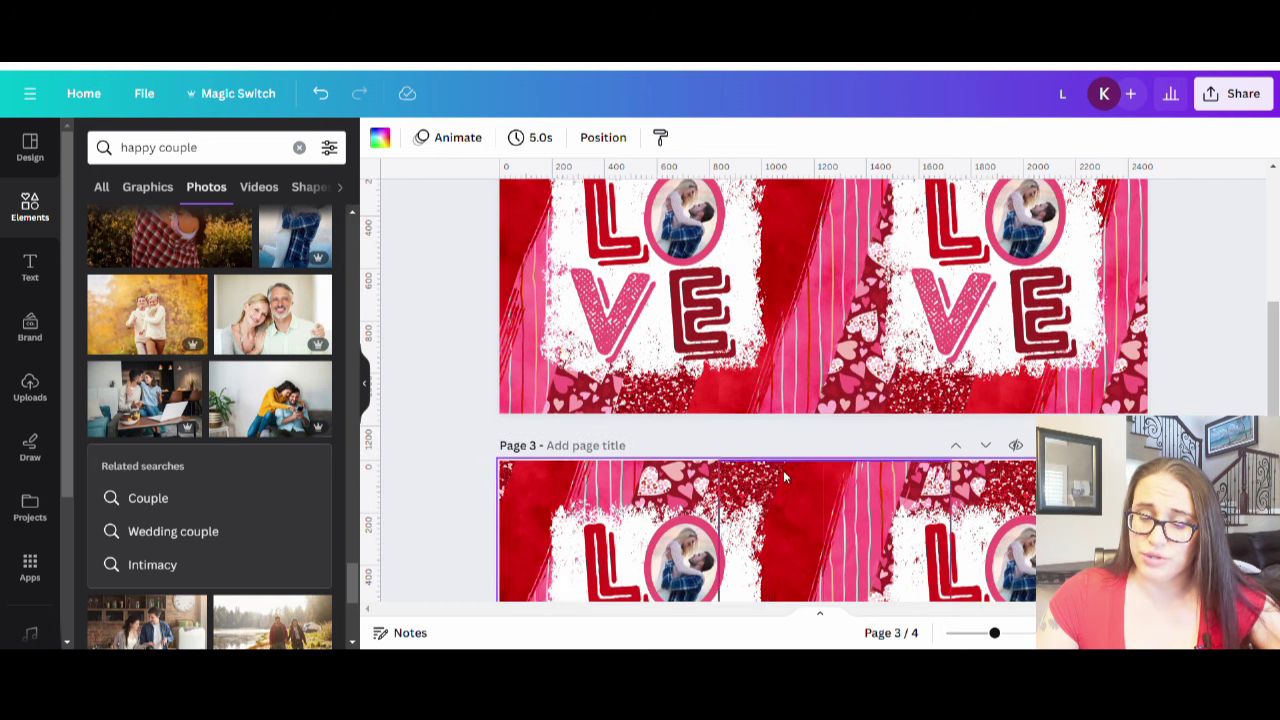
scroll(745, 543, "down", 2)
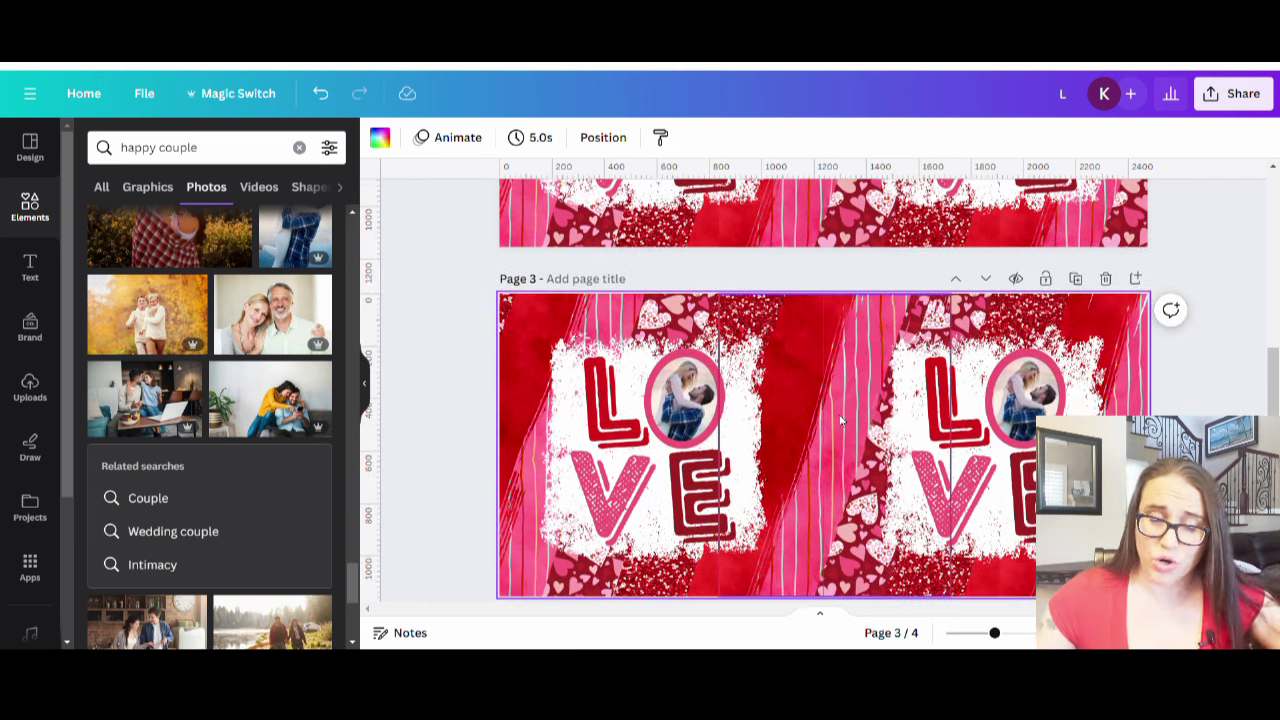
Title page 2 "custom mug wrap".
scroll(834, 329, "up", 2)
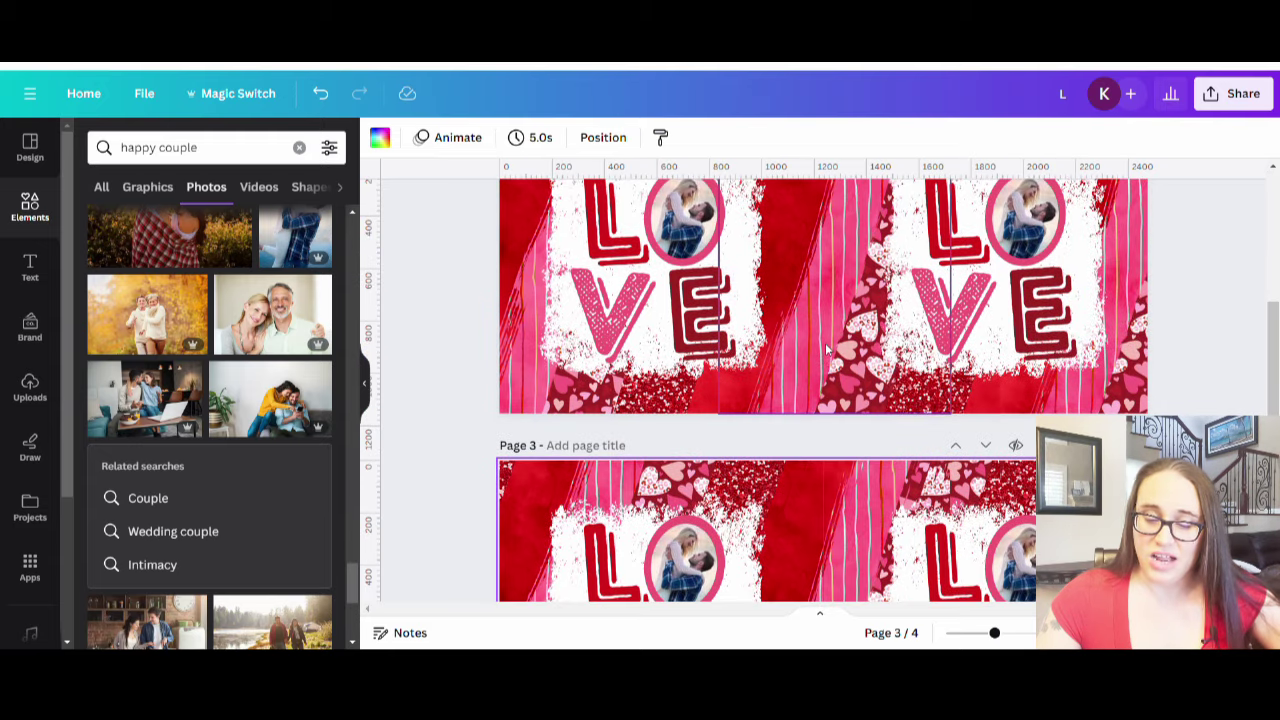
scroll(825, 343, "up", 6)
scroll(968, 288, "up", 2)
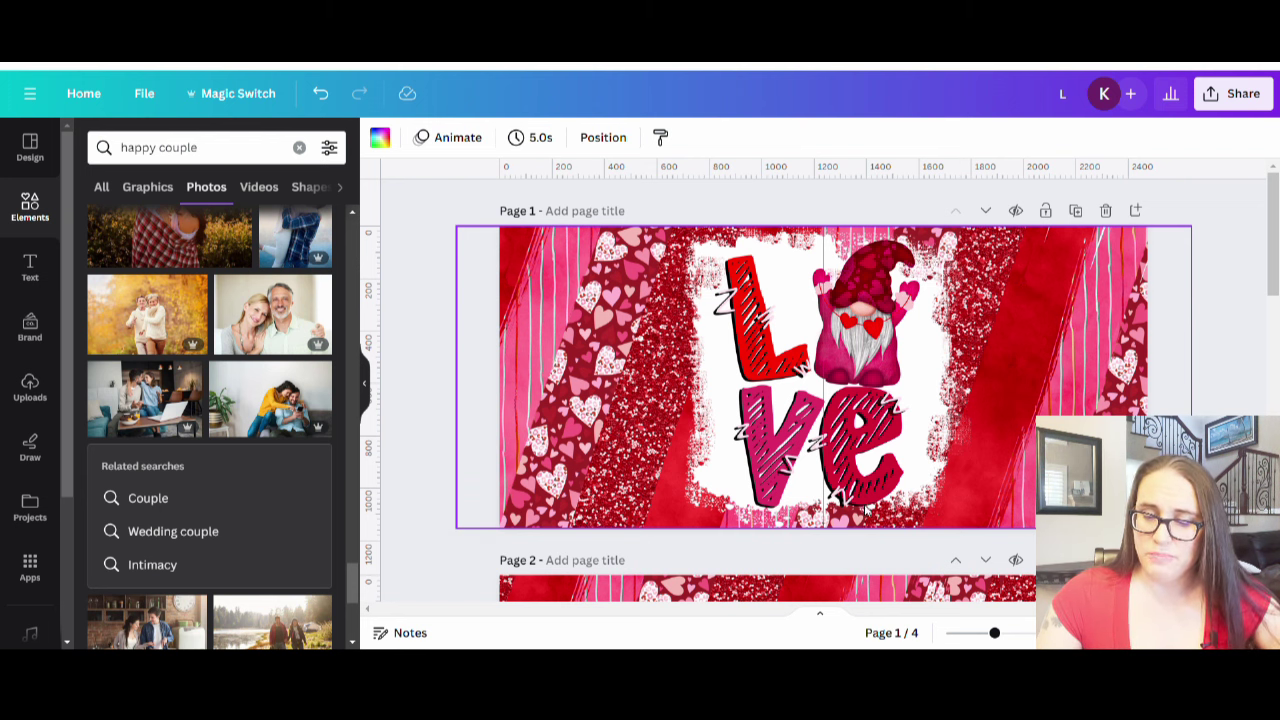
scroll(915, 322, "down", 4)
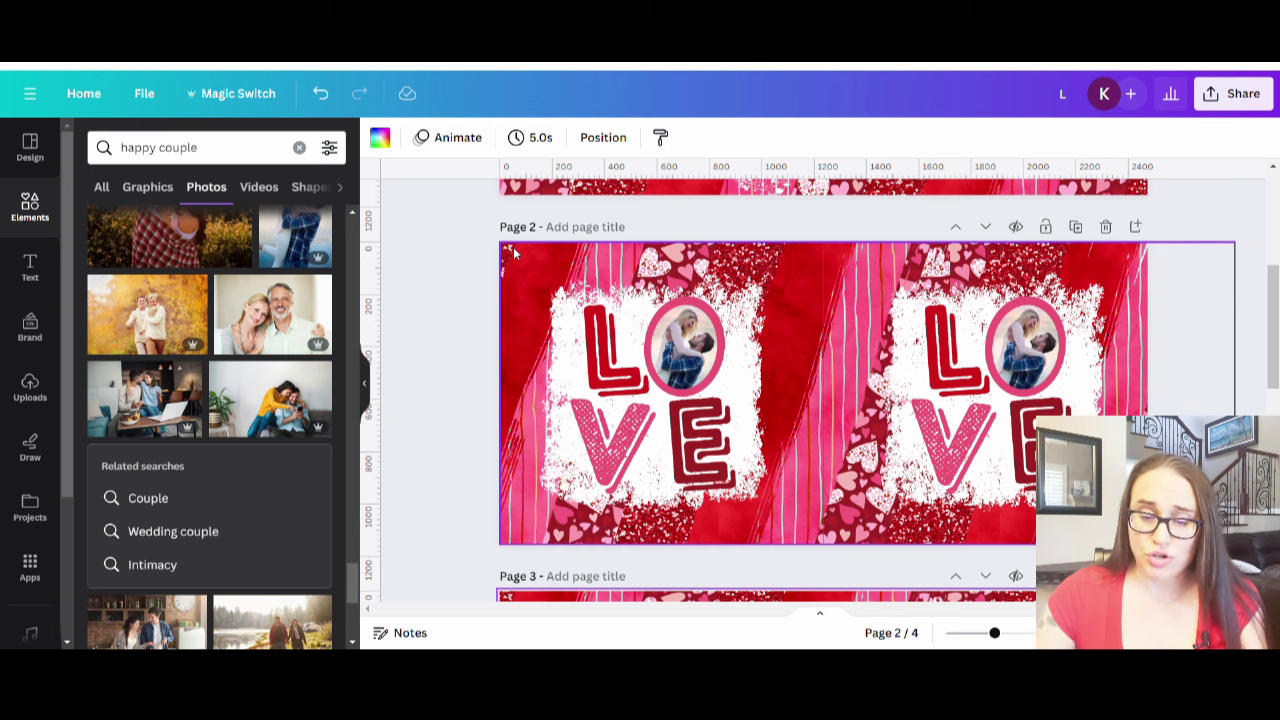
left_click(600, 227)
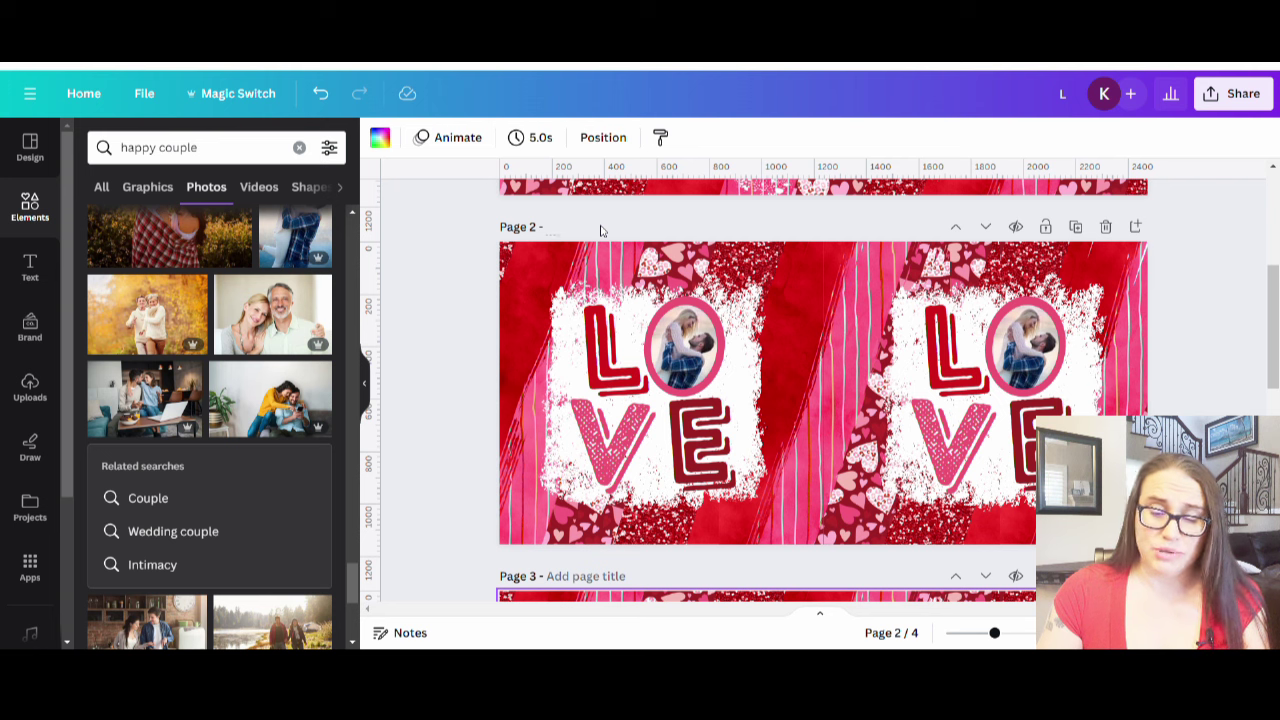
type("custom mug wrap")
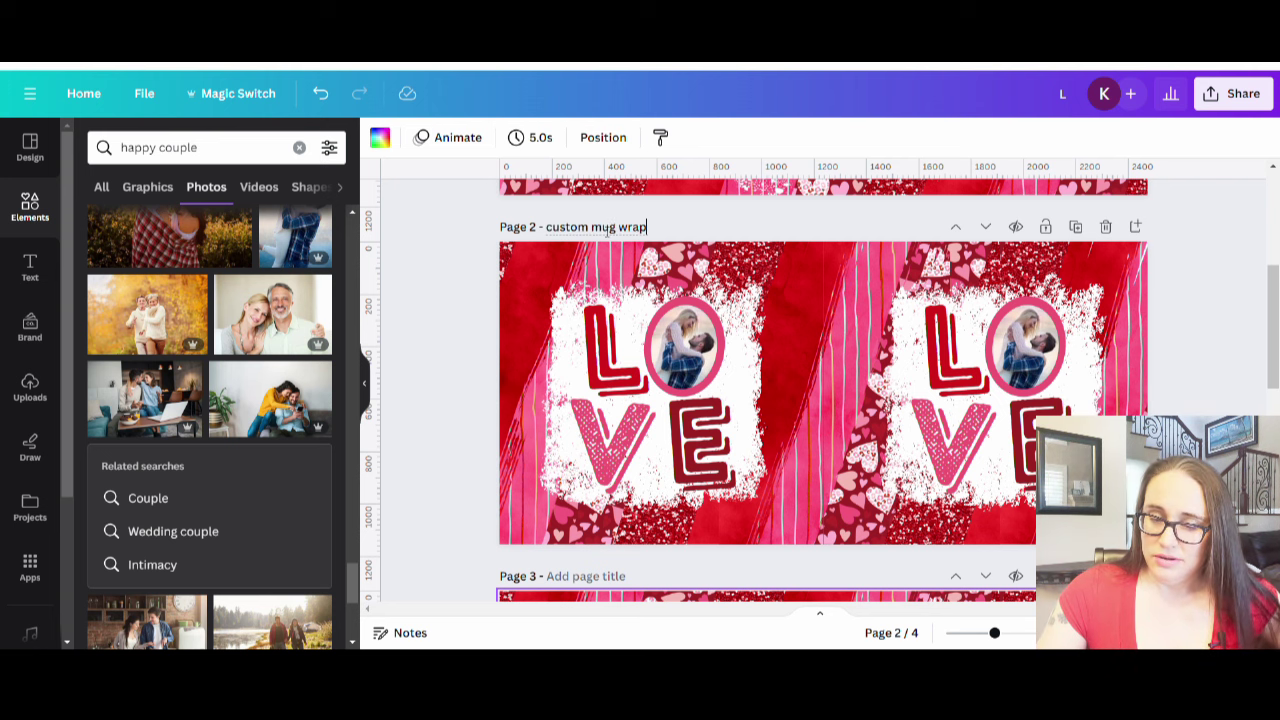
left_click(1178, 272)
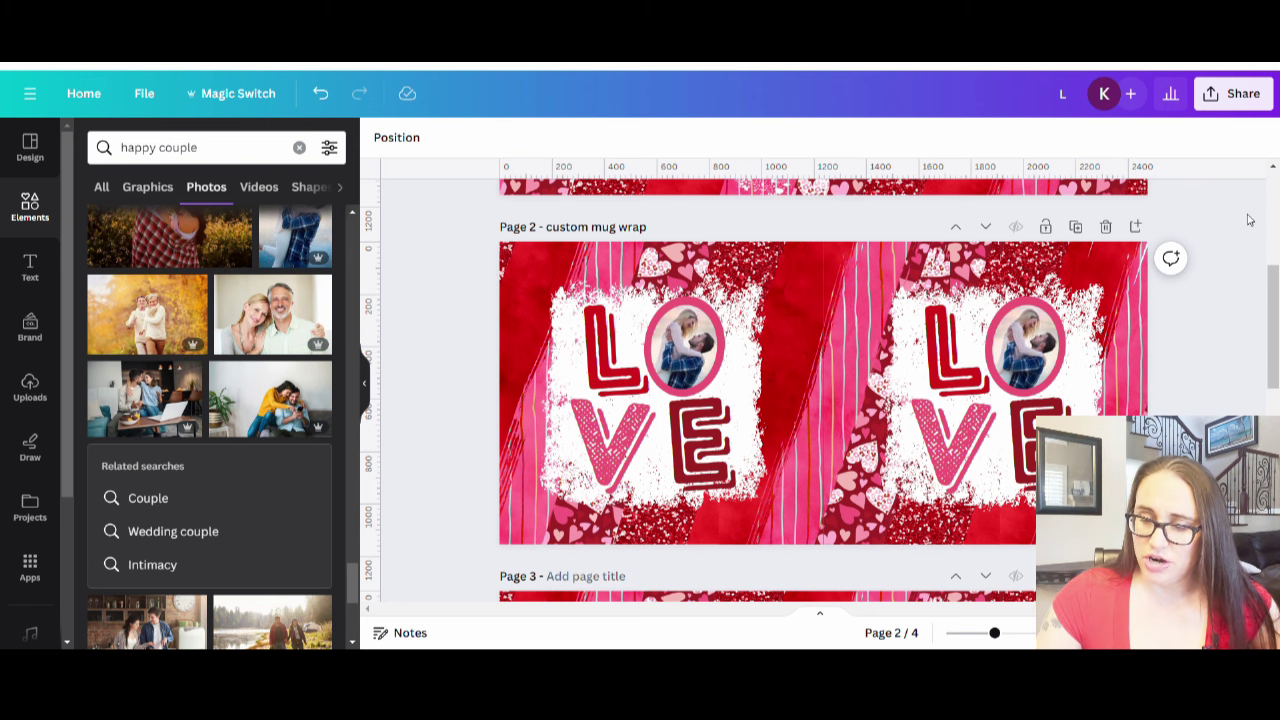
Download only page 2, "custom mug wrap", as a PNG file.
left_click(1250, 110)
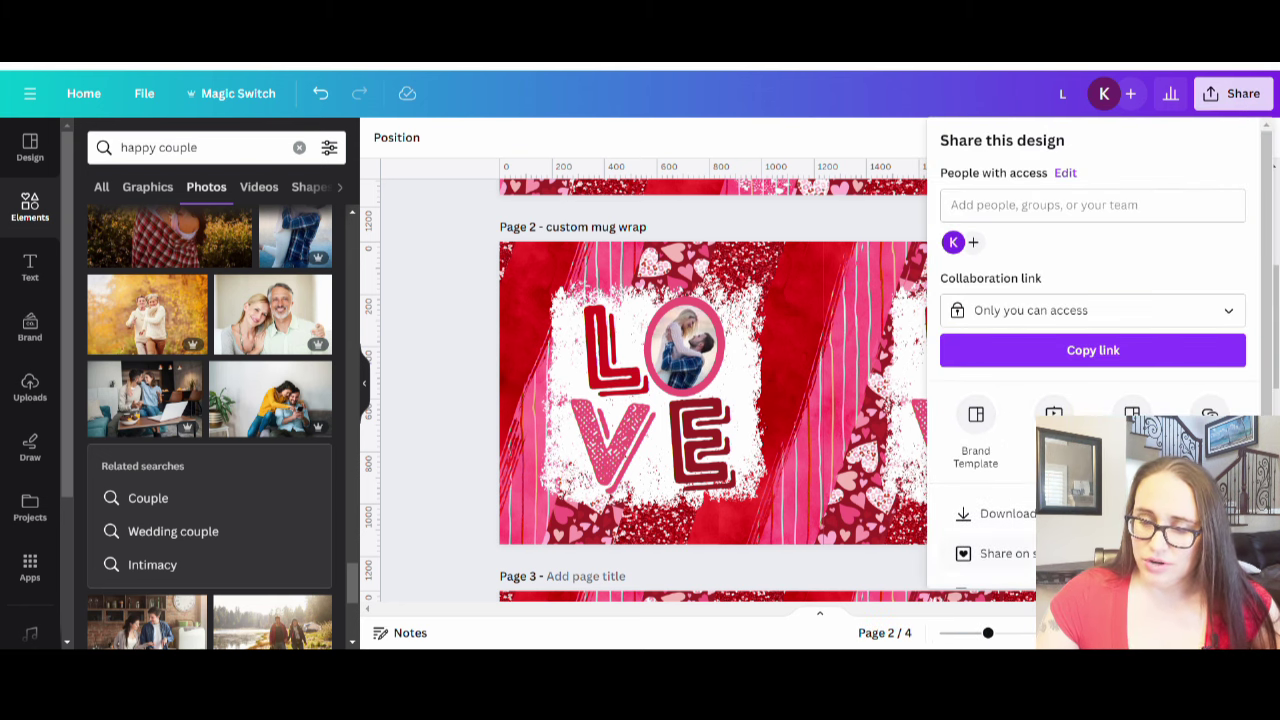
left_click(1000, 512)
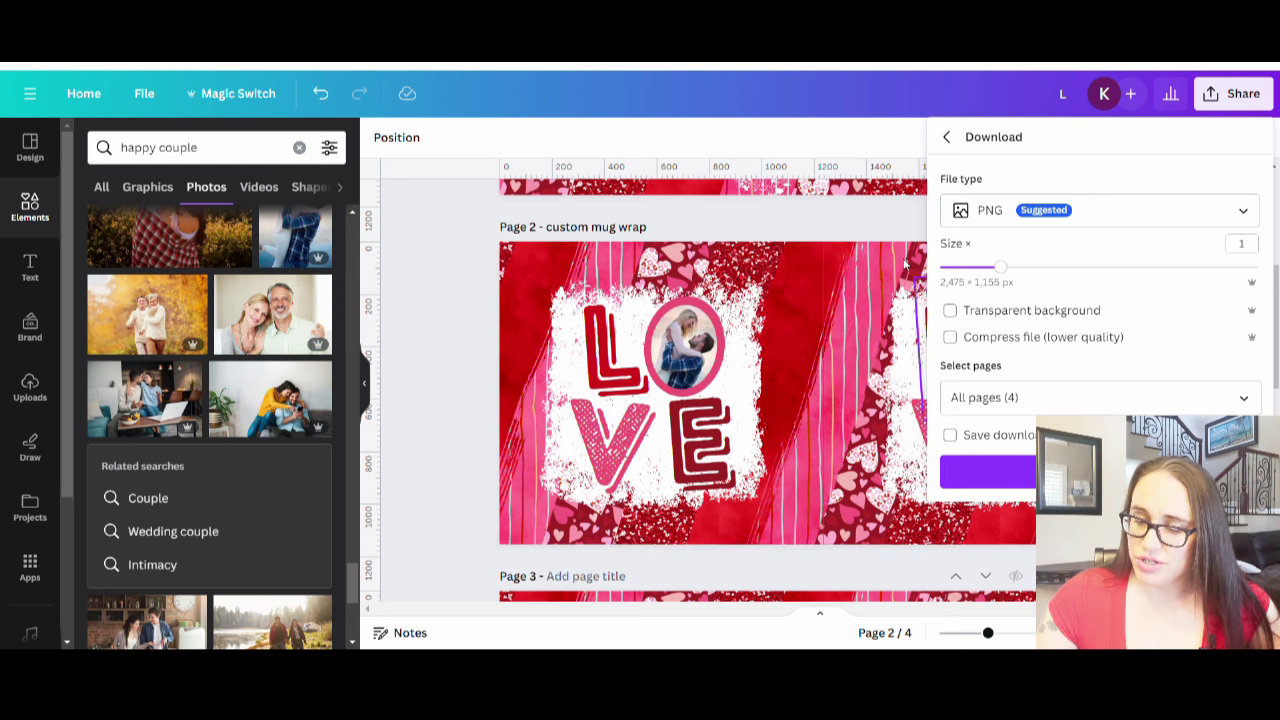
left_click(1245, 398)
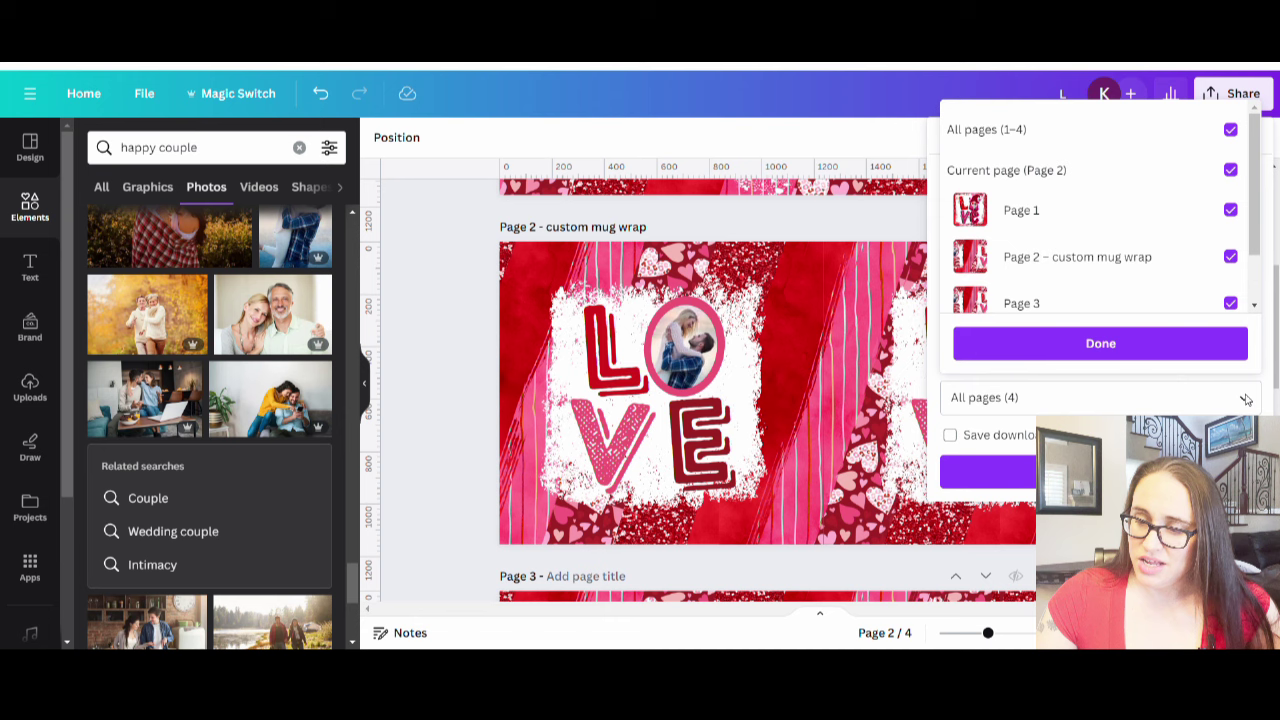
left_click(1230, 129)
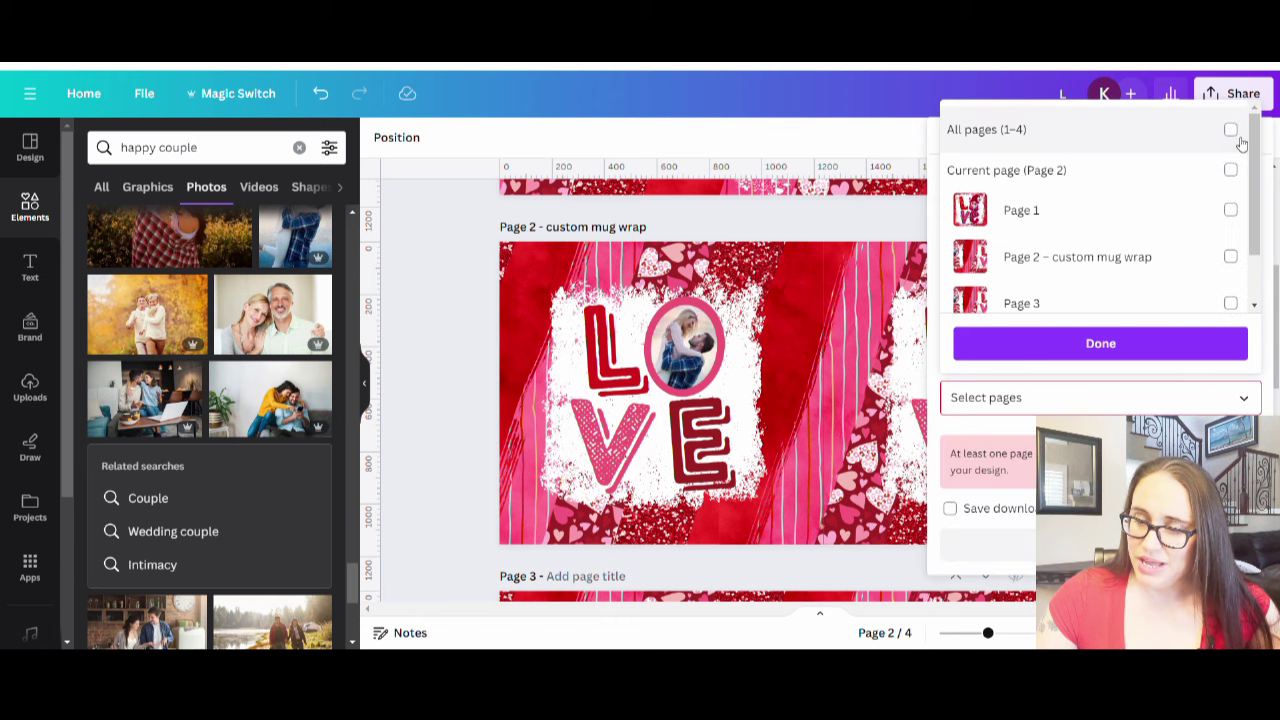
left_click(1231, 258)
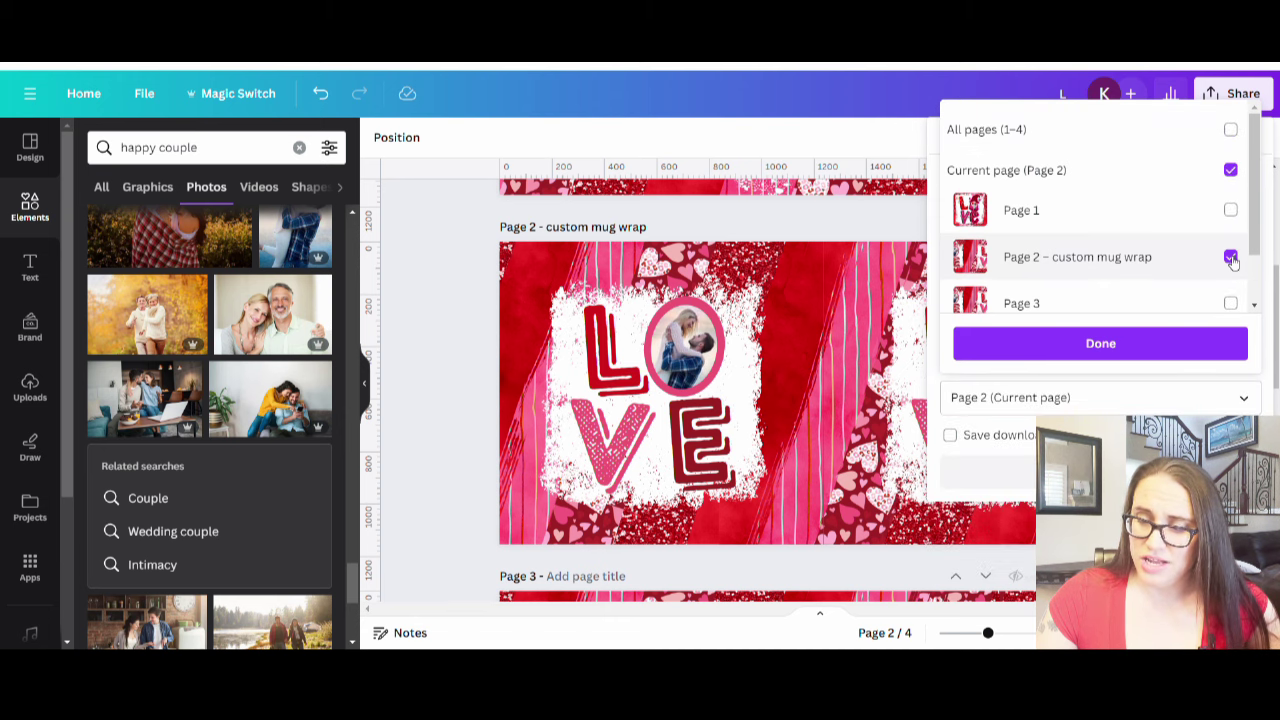
left_click(1079, 345)
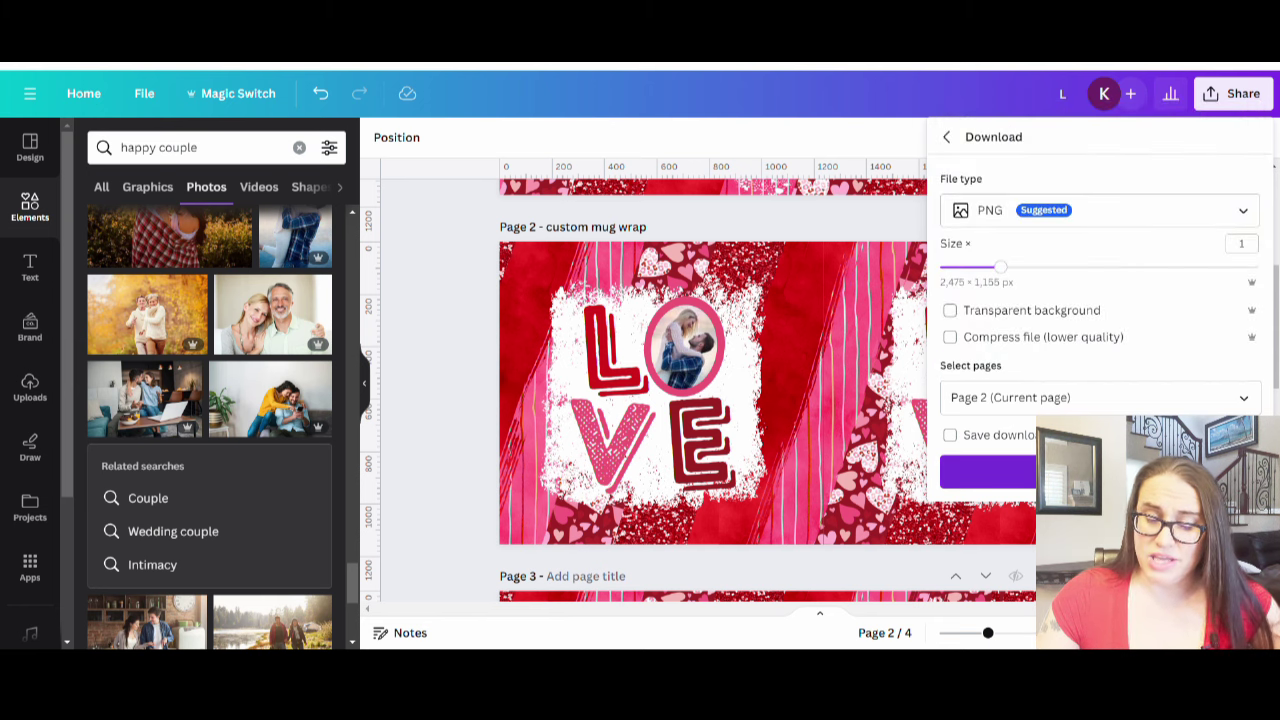
left_click(987, 472)
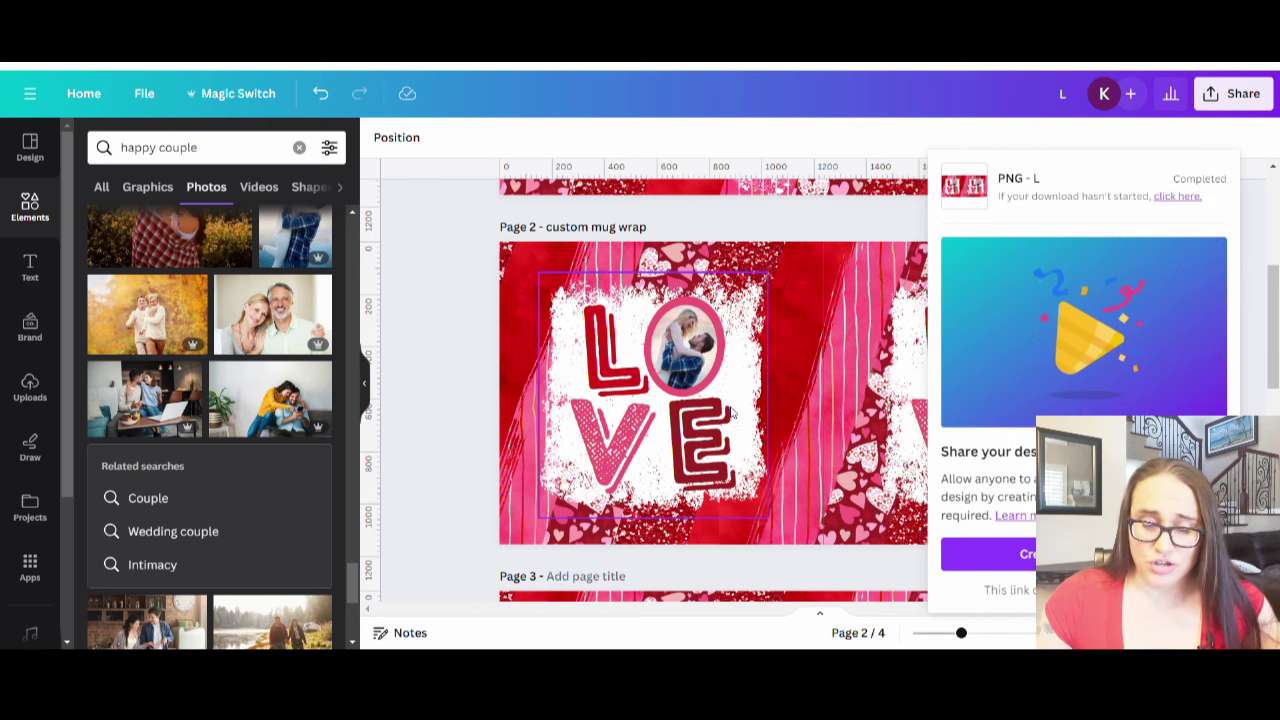
Switch to the Accent Coffee Mug, 11oz product editor and add the custom mug wrap image to its print area.
left_click(440, 427)
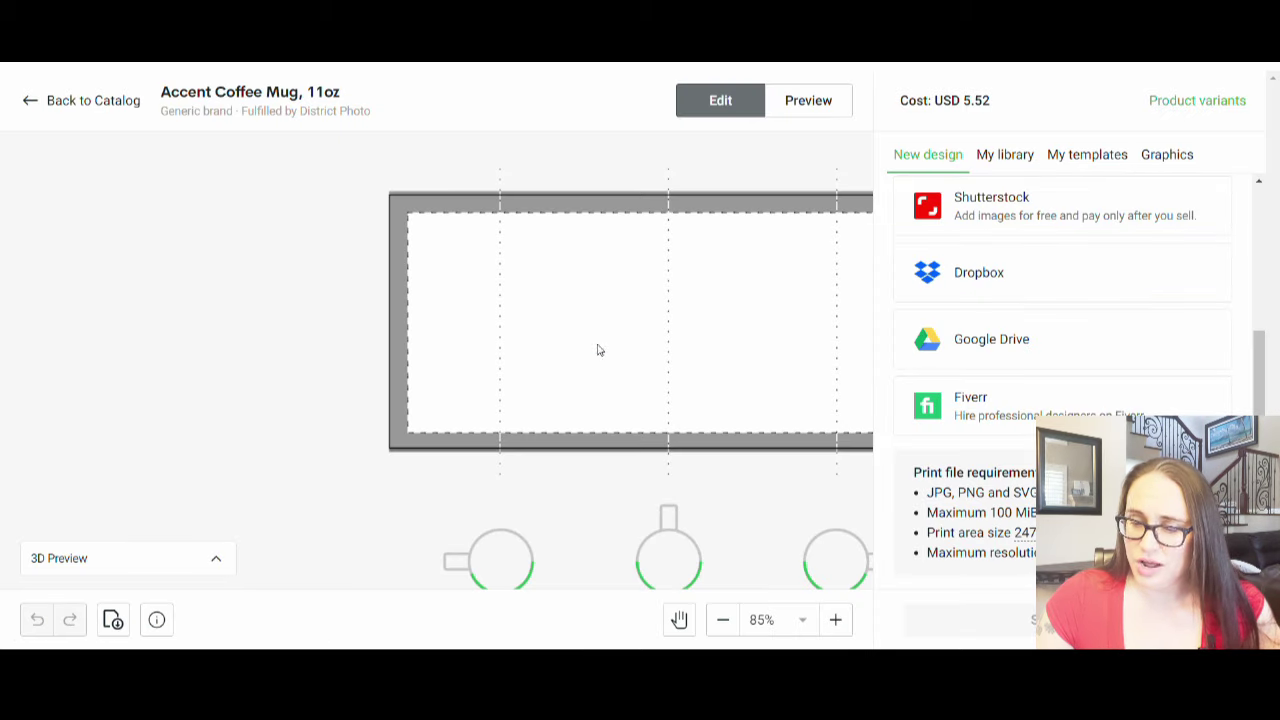
scroll(1100, 367, "up", 1)
scroll(1098, 366, "up", 3)
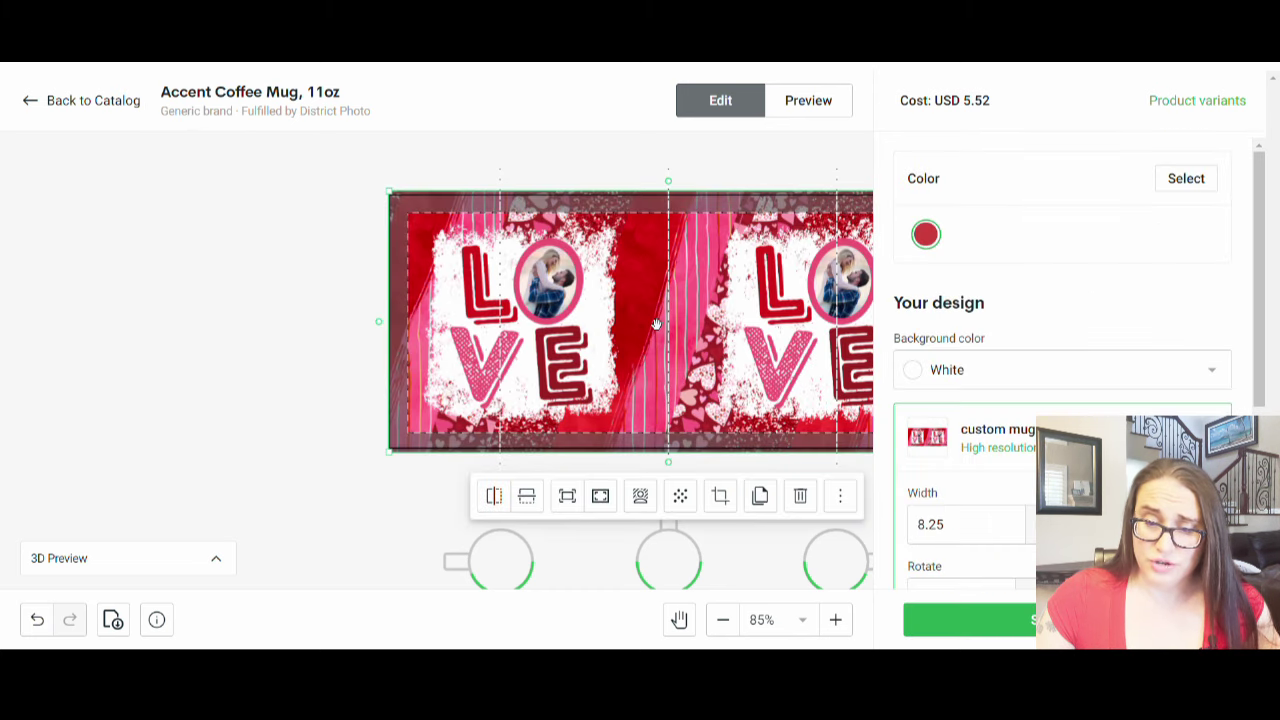
Nudge the mug wrap artwork slightly to the left within the mug's print area.
left_click(284, 296)
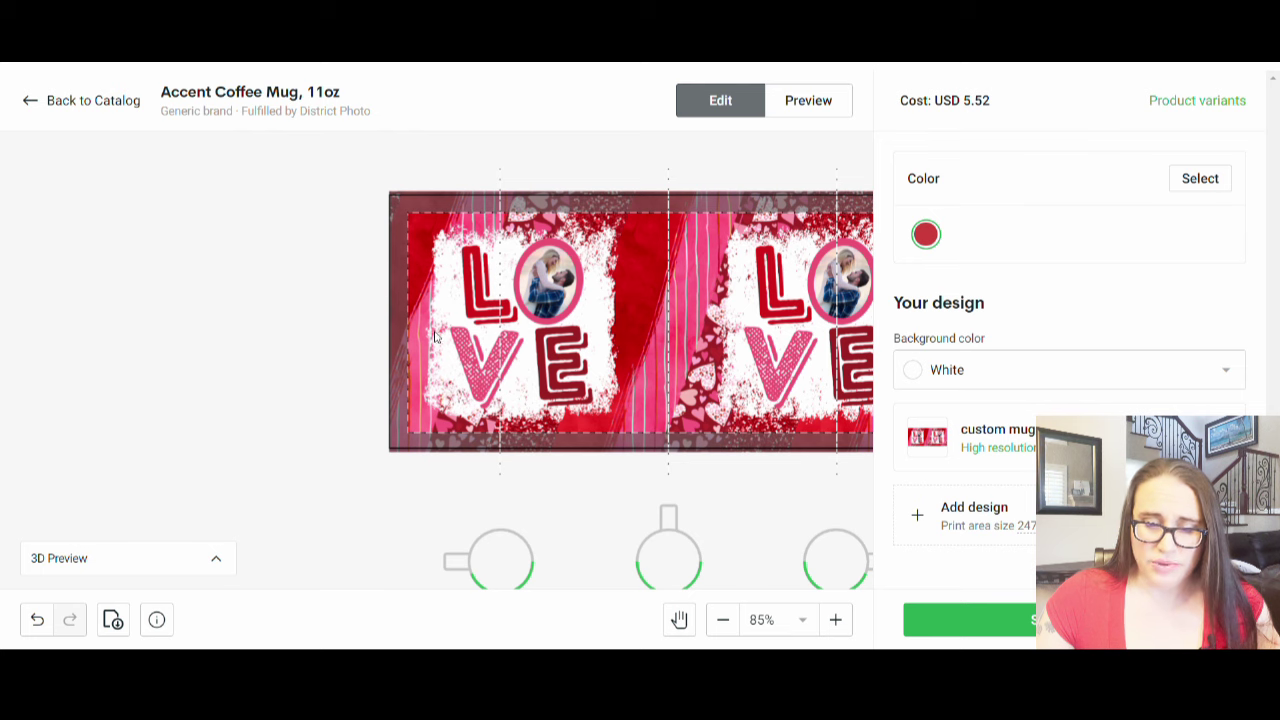
left_click_drag(276, 376, 152, 340)
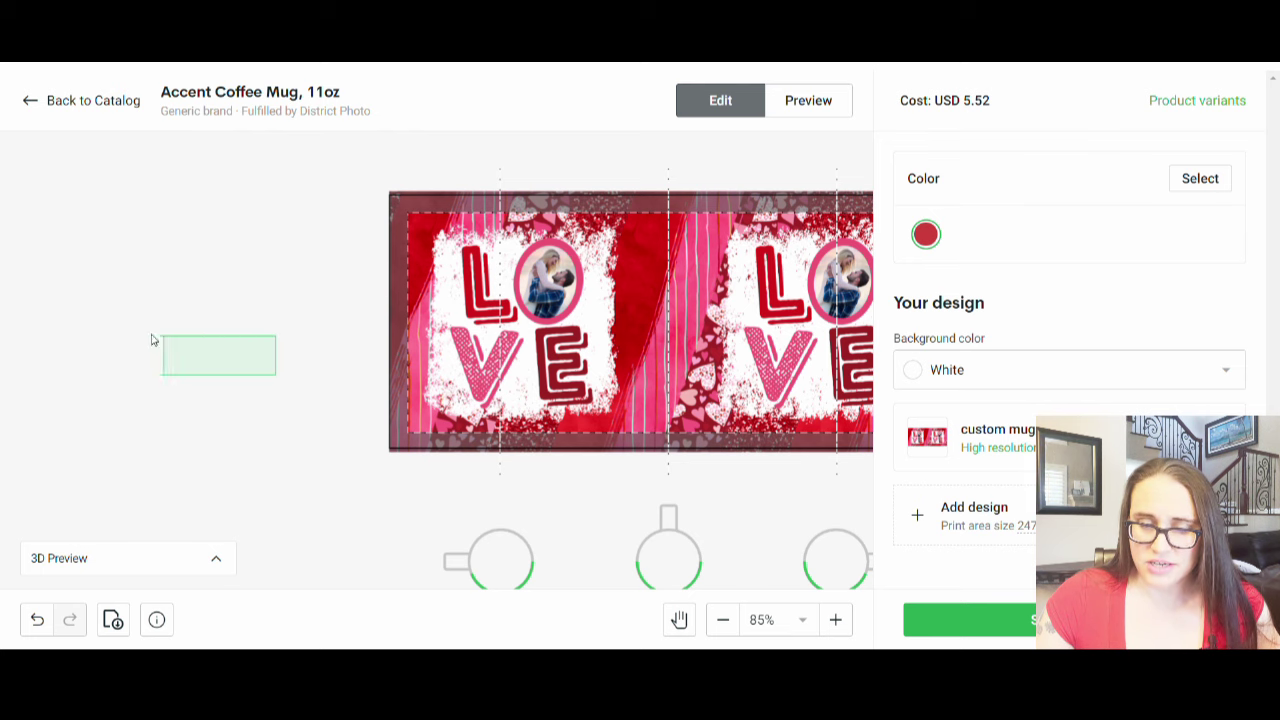
mouse_move(673, 449)
left_mouse_down()
mouse_move(622, 449)
mouse_move(661, 449)
left_mouse_up()
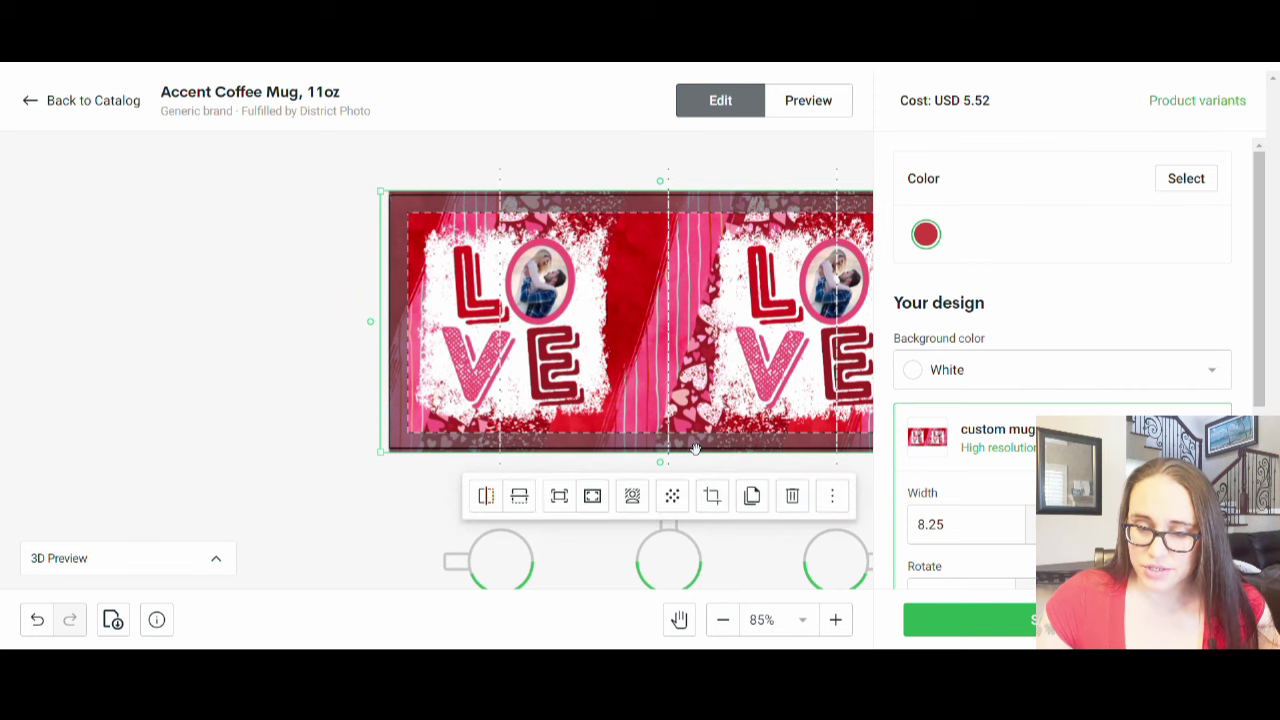
scroll(695, 453, "down", 1)
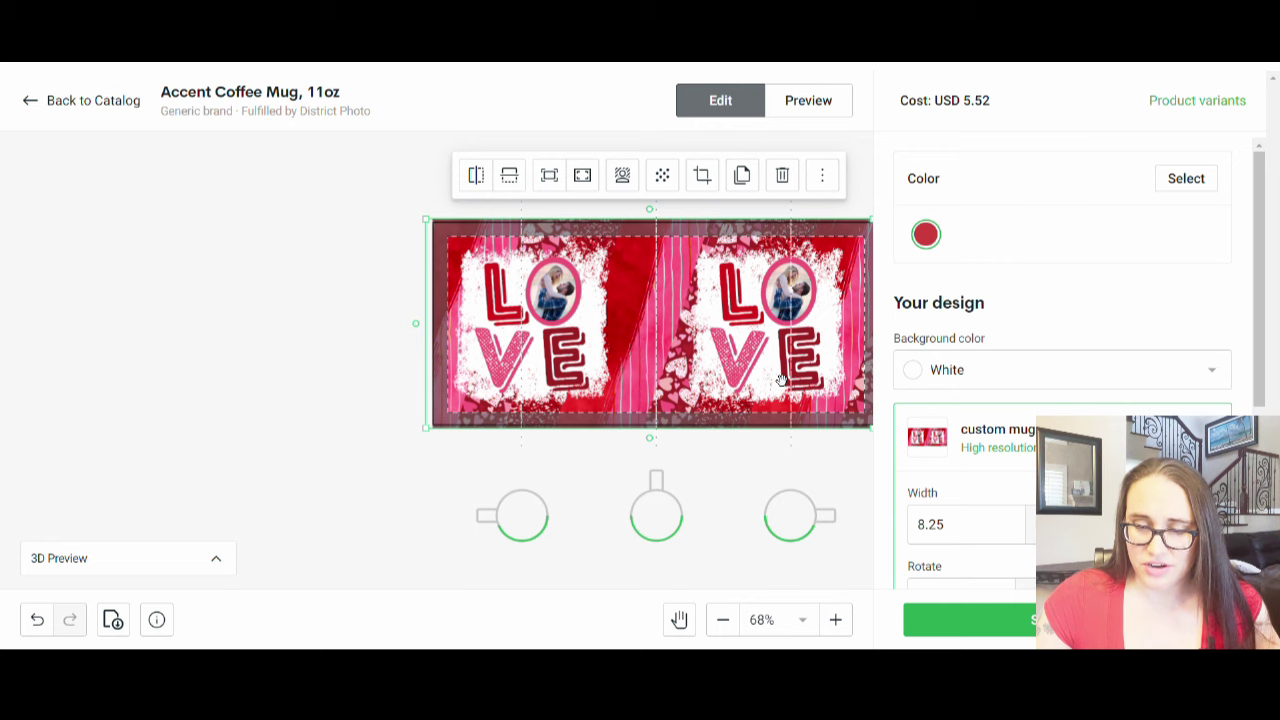
left_click_drag(757, 379, 758, 381)
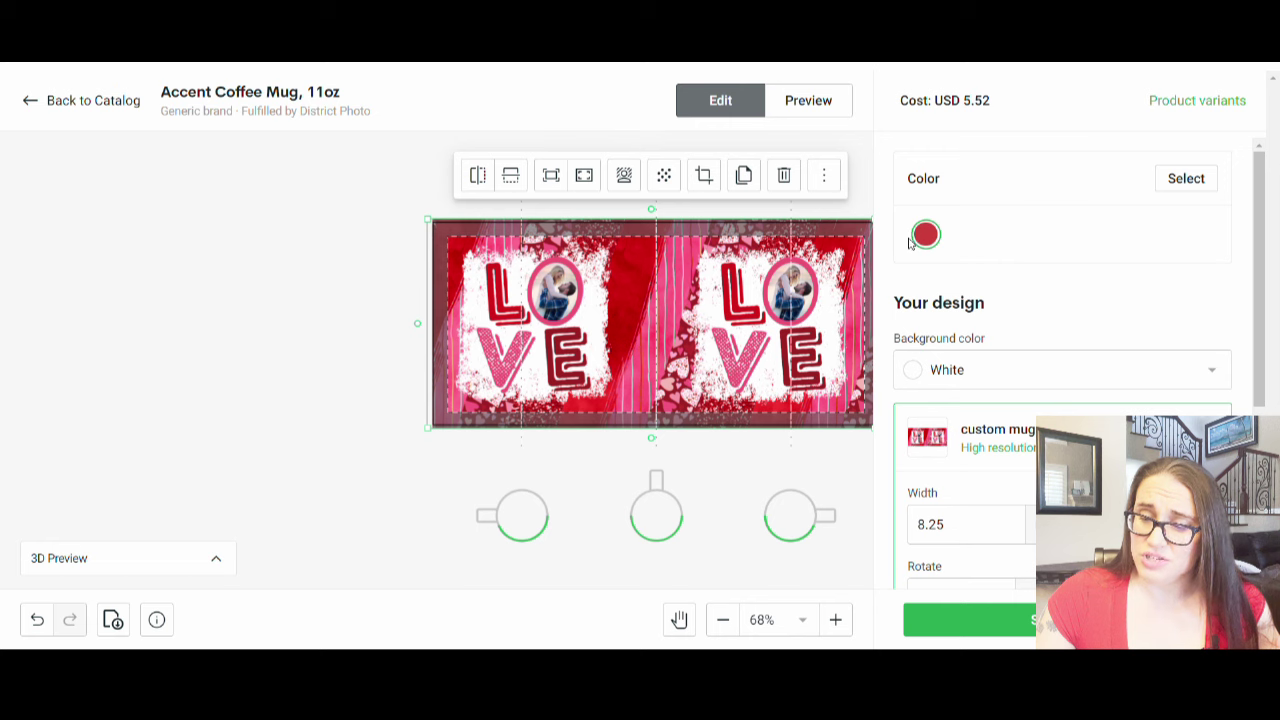
Add the Black and Pink accent colors to the mug's selected variants.
left_click(1205, 182)
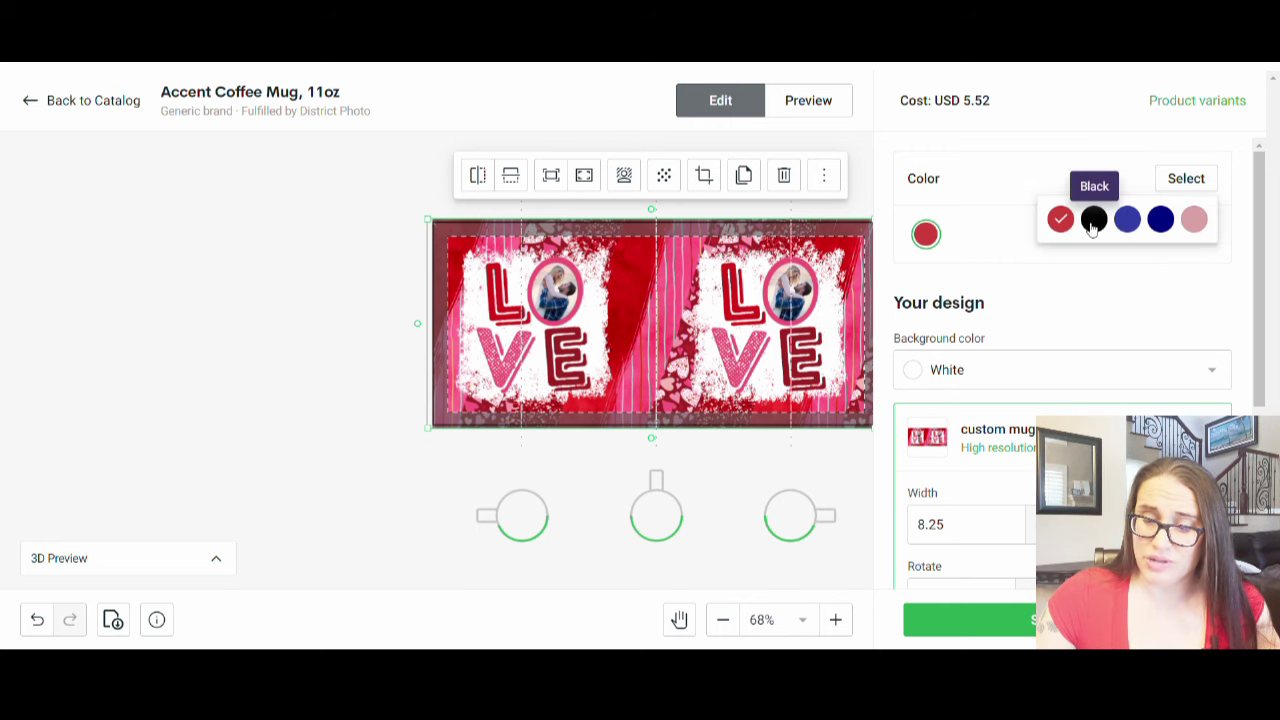
left_click(1094, 222)
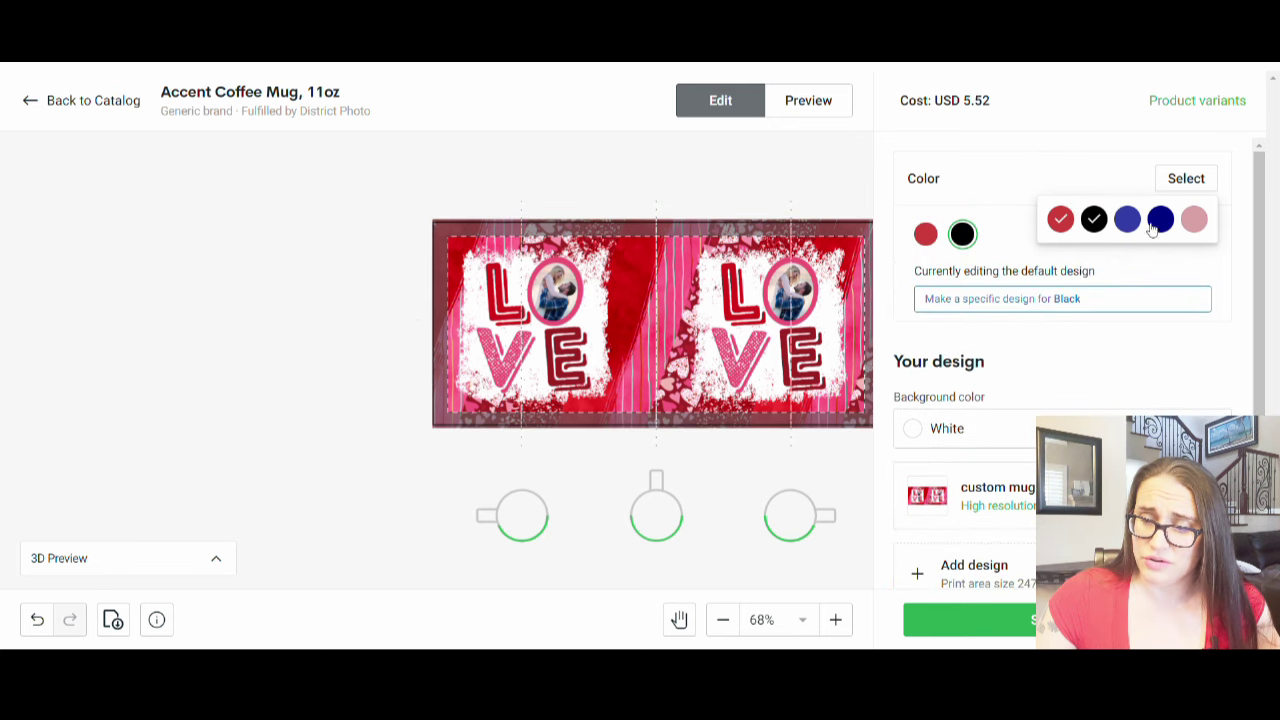
left_click(1193, 222)
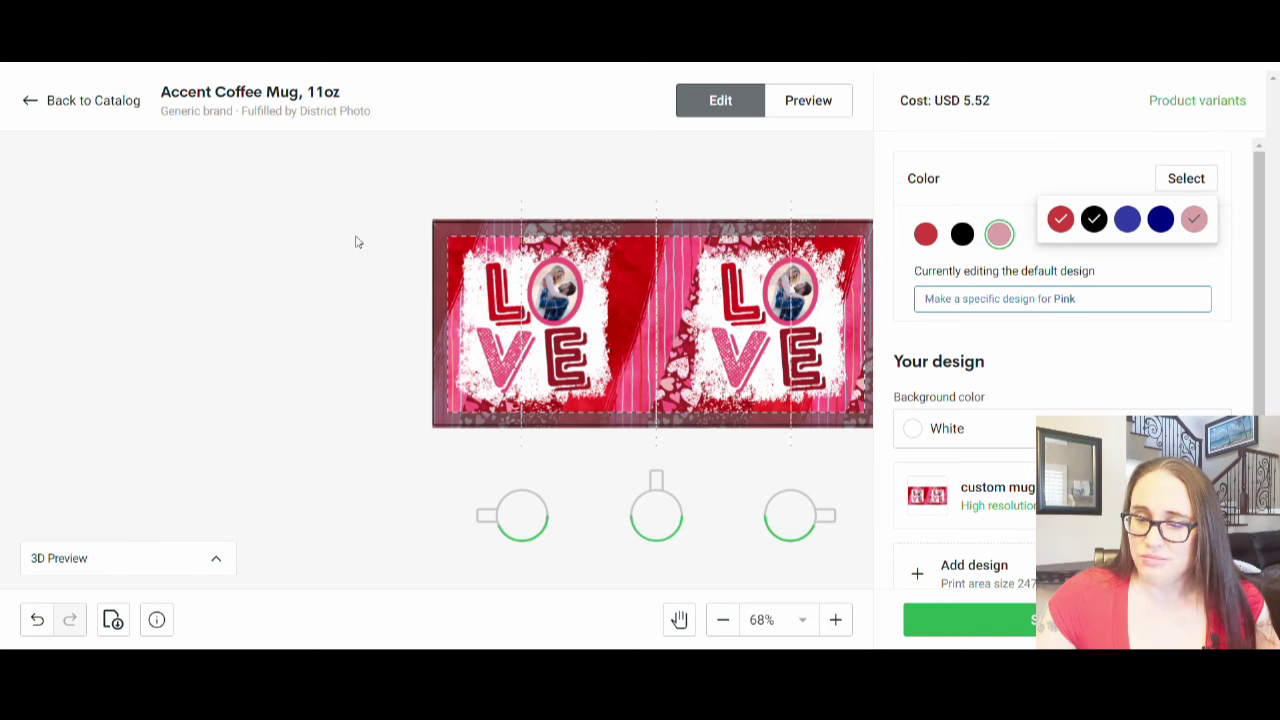
left_click(293, 262)
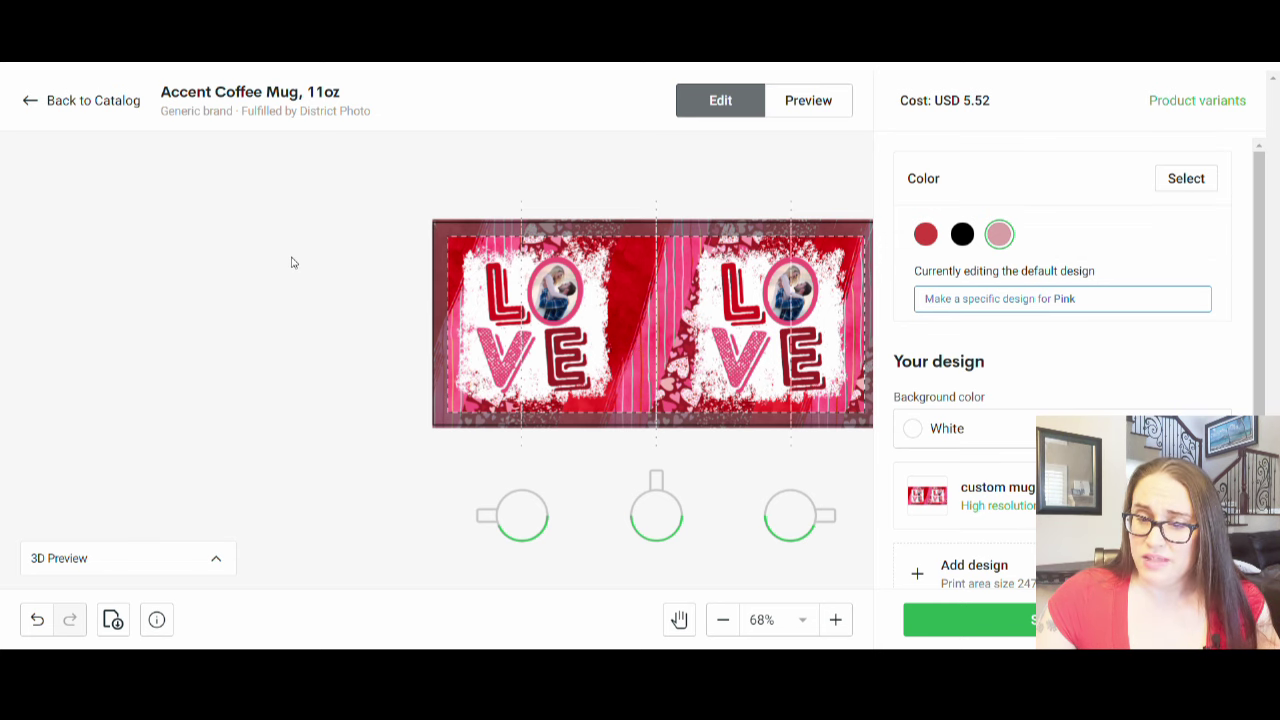
Preview the mug from the front and left in pink, and check the left, right and context views in red.
left_click(821, 103)
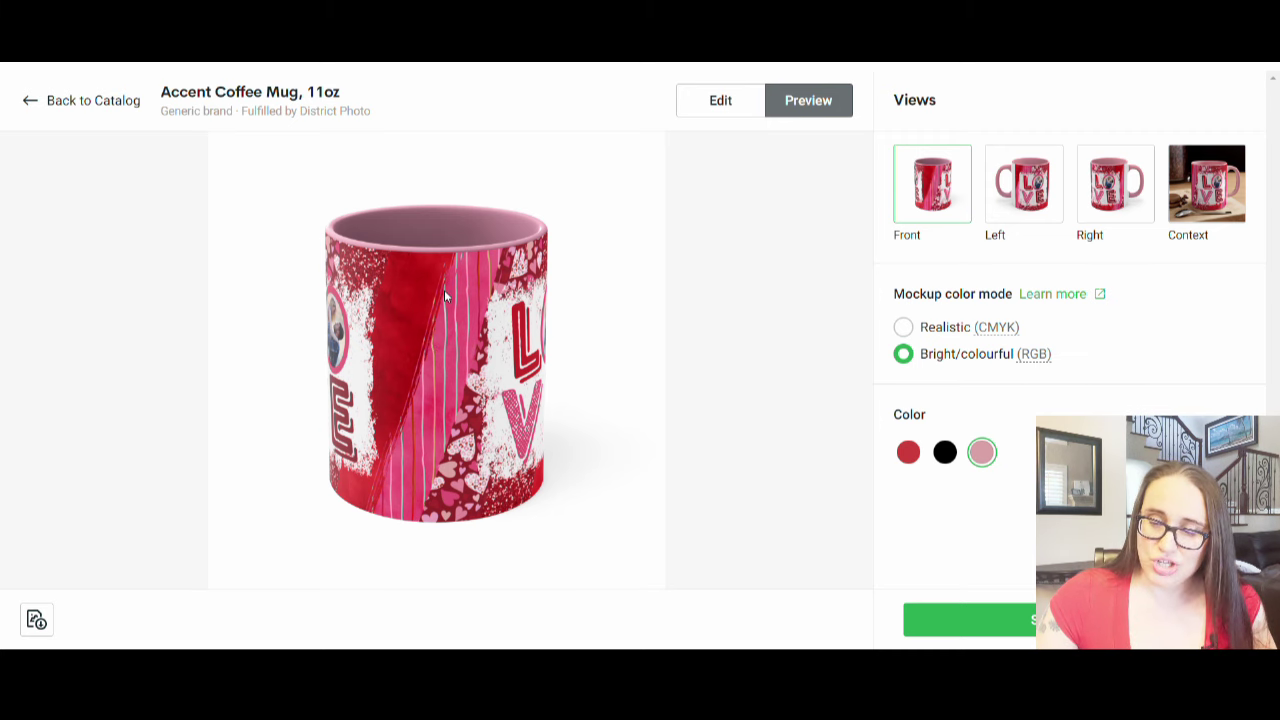
left_click(1015, 185)
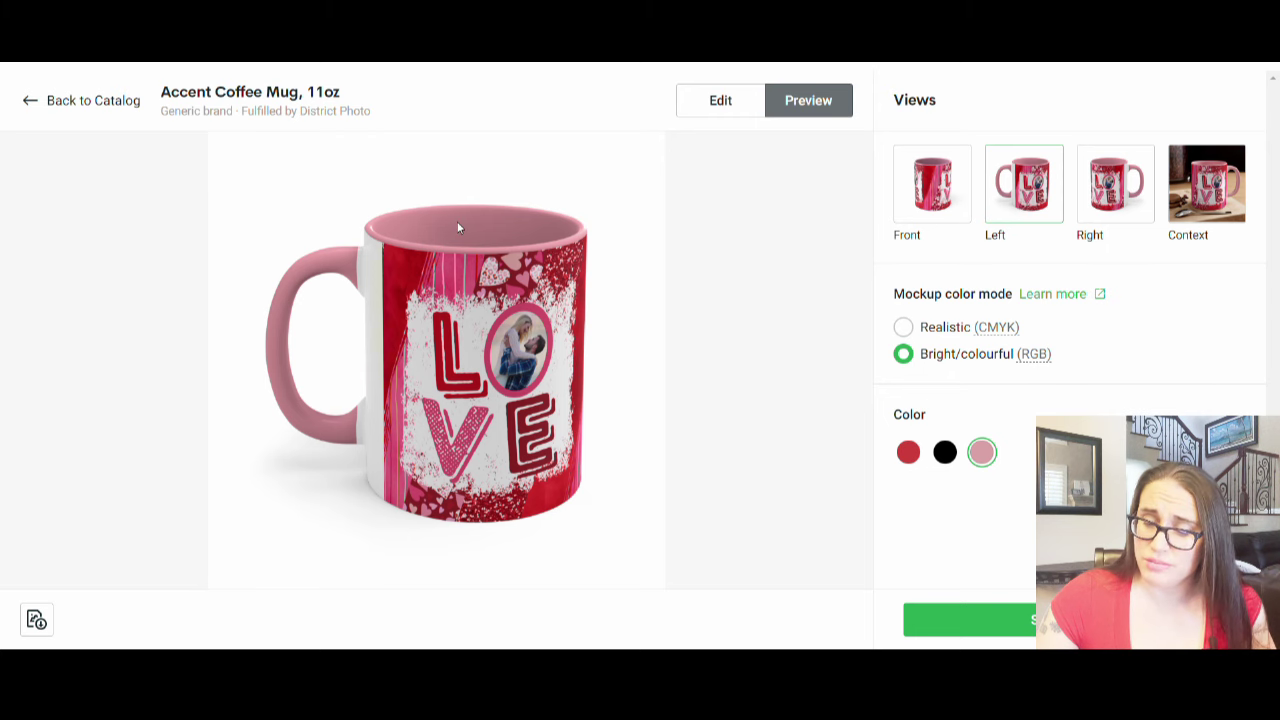
left_click(908, 453)
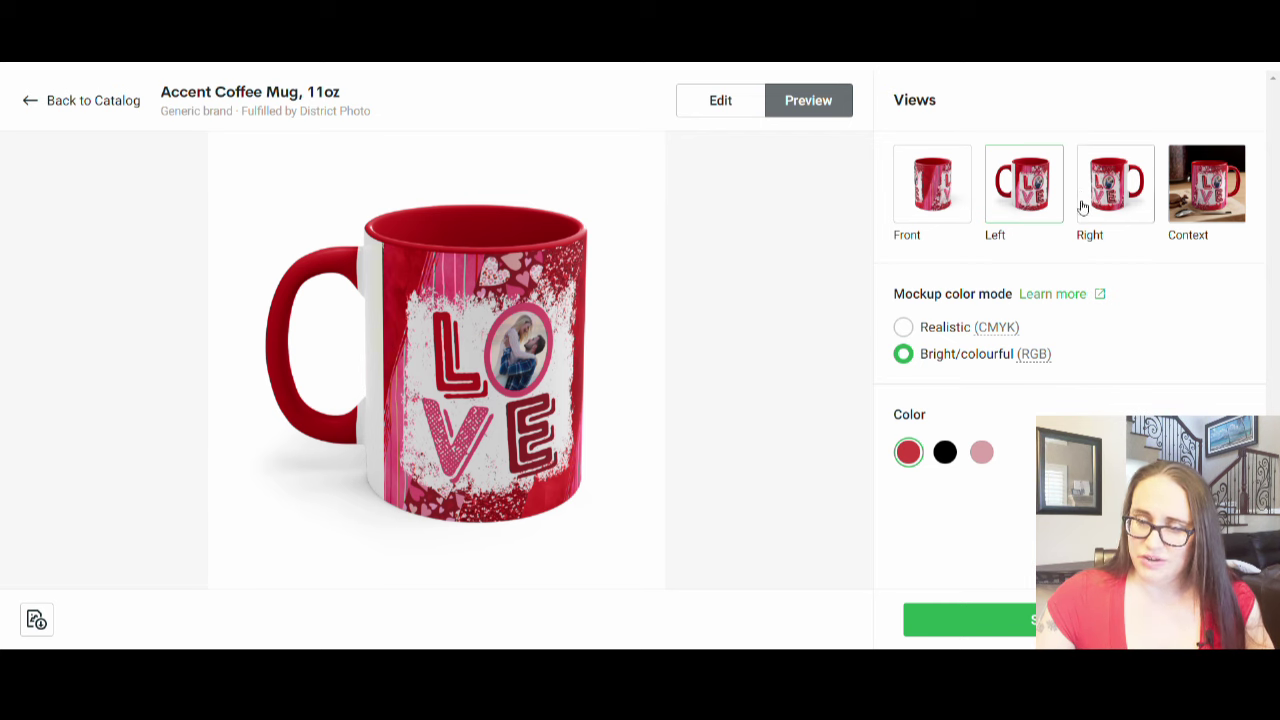
left_click(1127, 207)
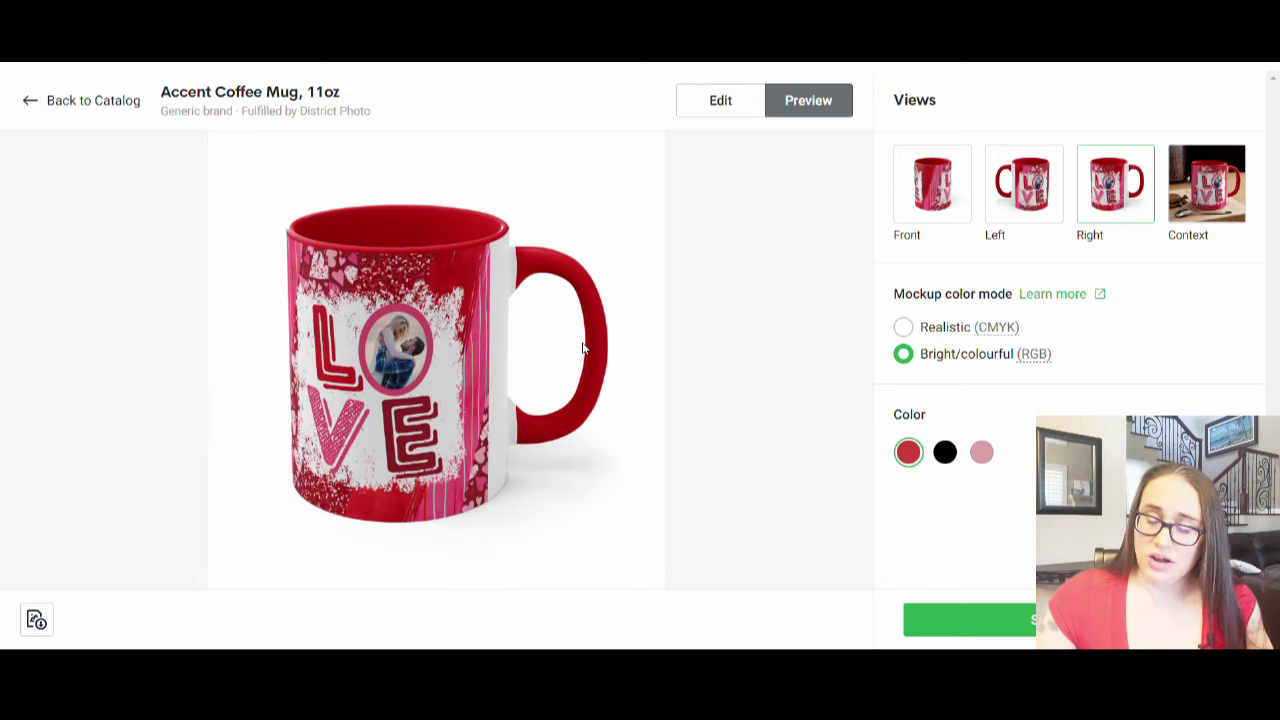
left_click(1230, 201)
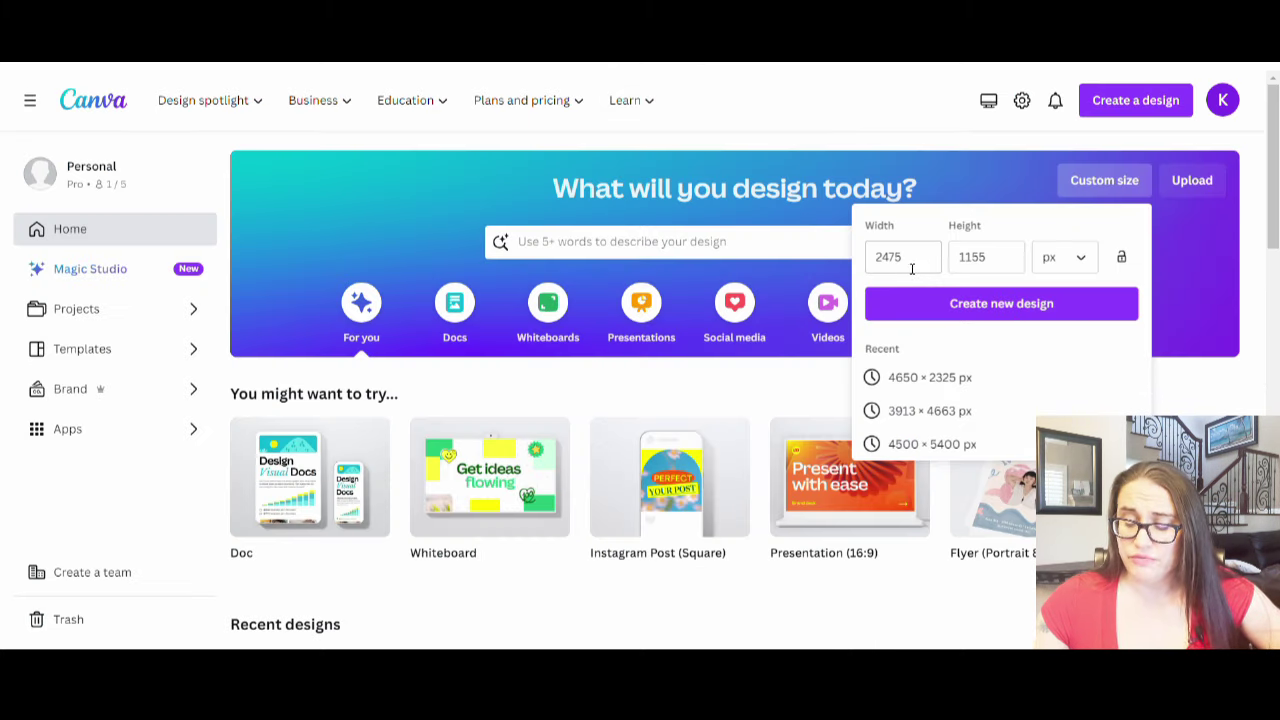
Switch to Canva and create a new custom-size design of 4000 × 4000 px.
left_click_drag(912, 268, 872, 265)
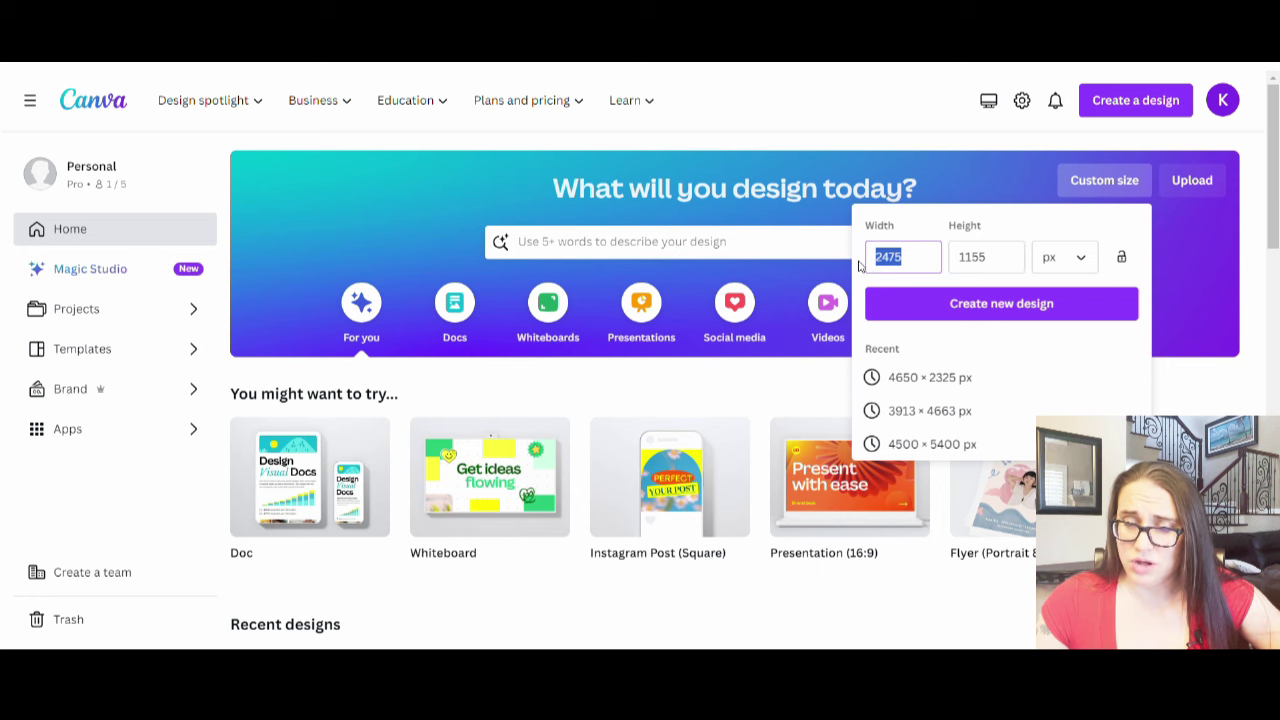
key("BackSpace")
left_click(985, 257)
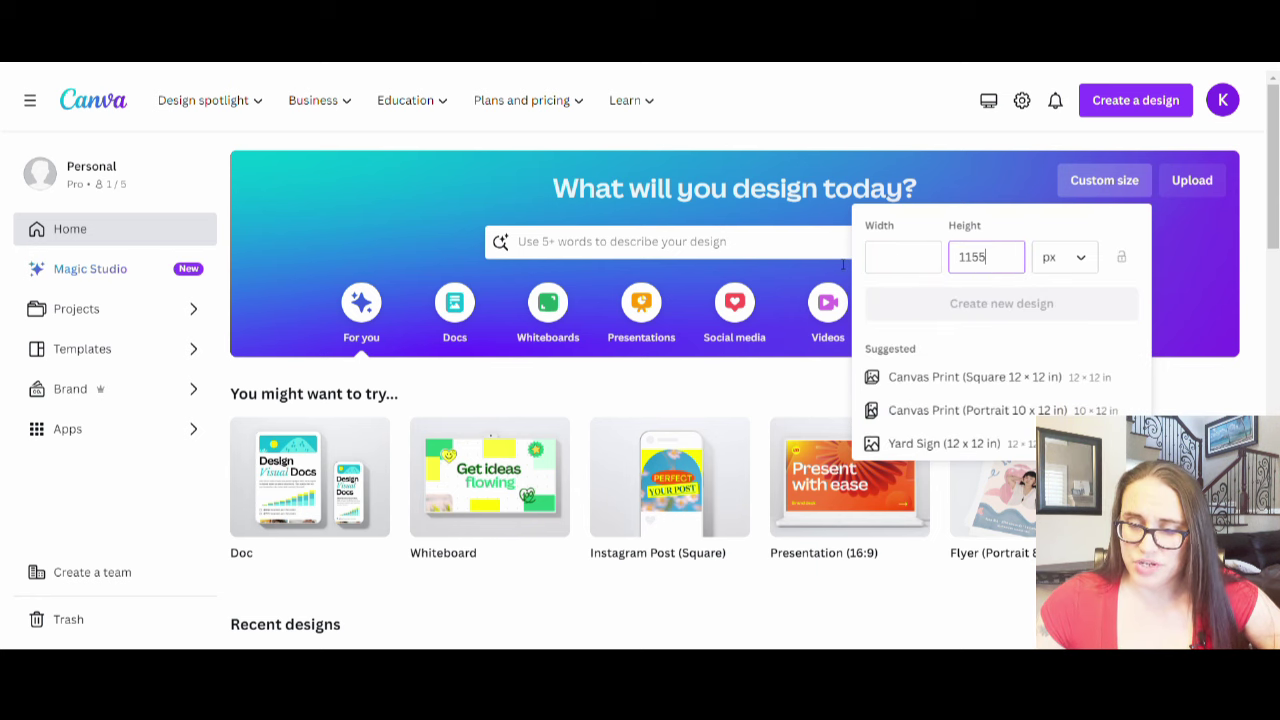
key("BackSpace")
key("BackSpace")
key("BackSpace")
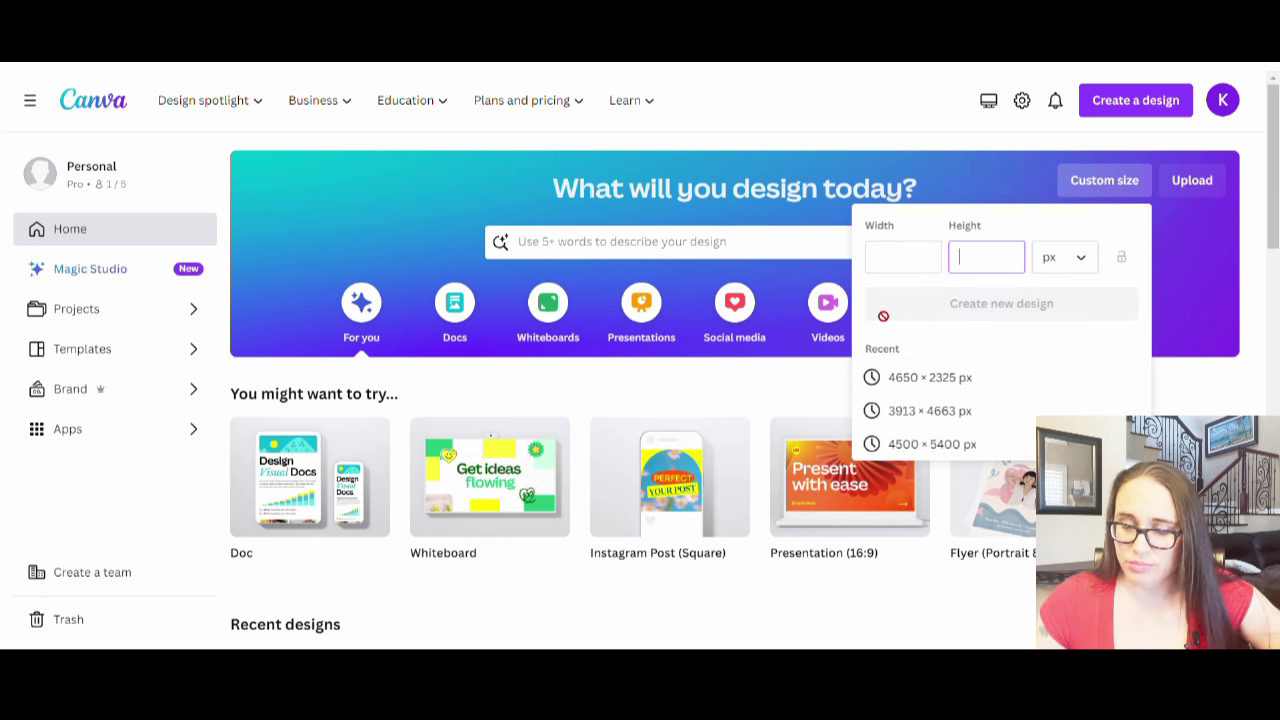
left_click(914, 268)
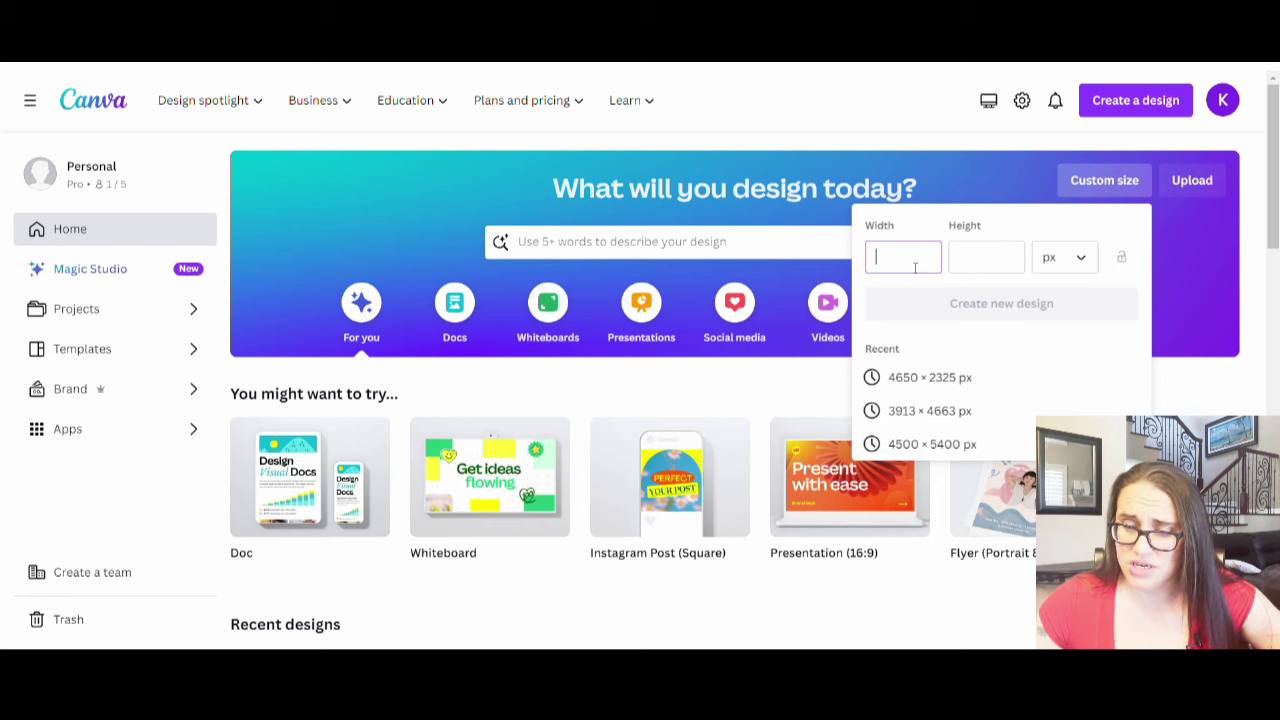
left_click(990, 257)
type("4000")
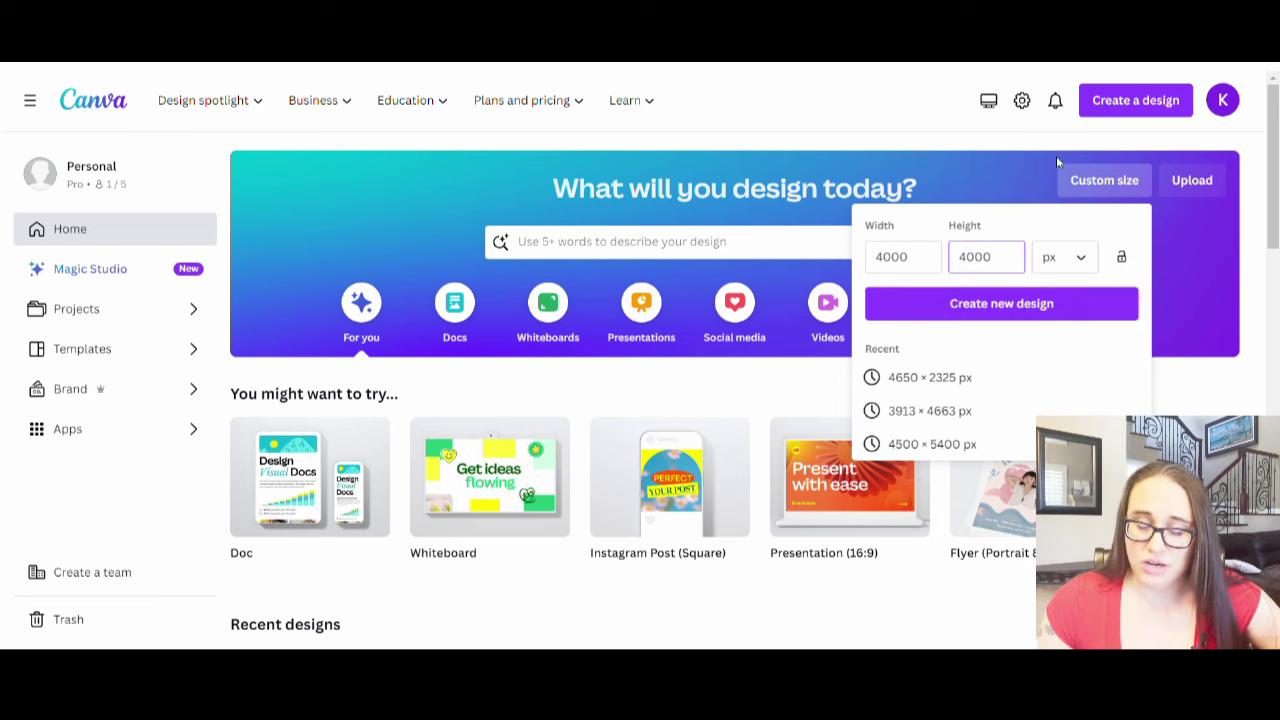
left_click(986, 306)
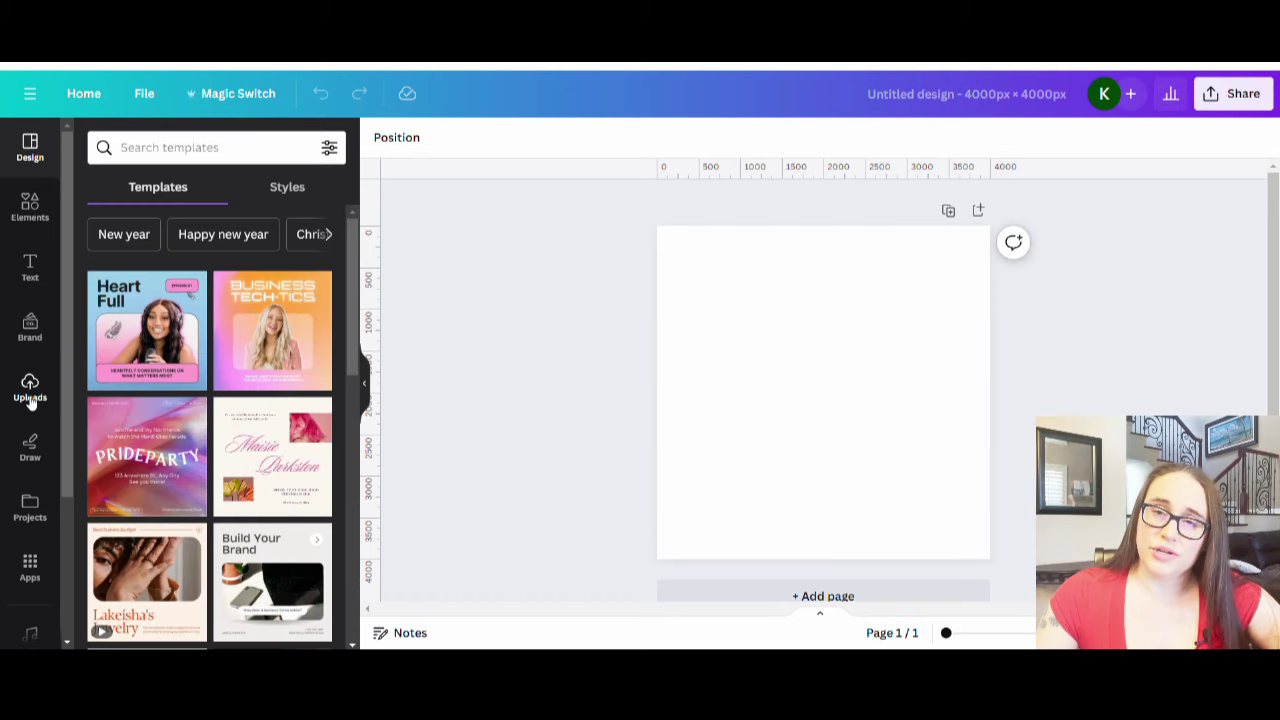
Place the uploaded red mug mockup photo on the blank page and enlarge it to fill nearly the whole canvas.
left_click(30, 390)
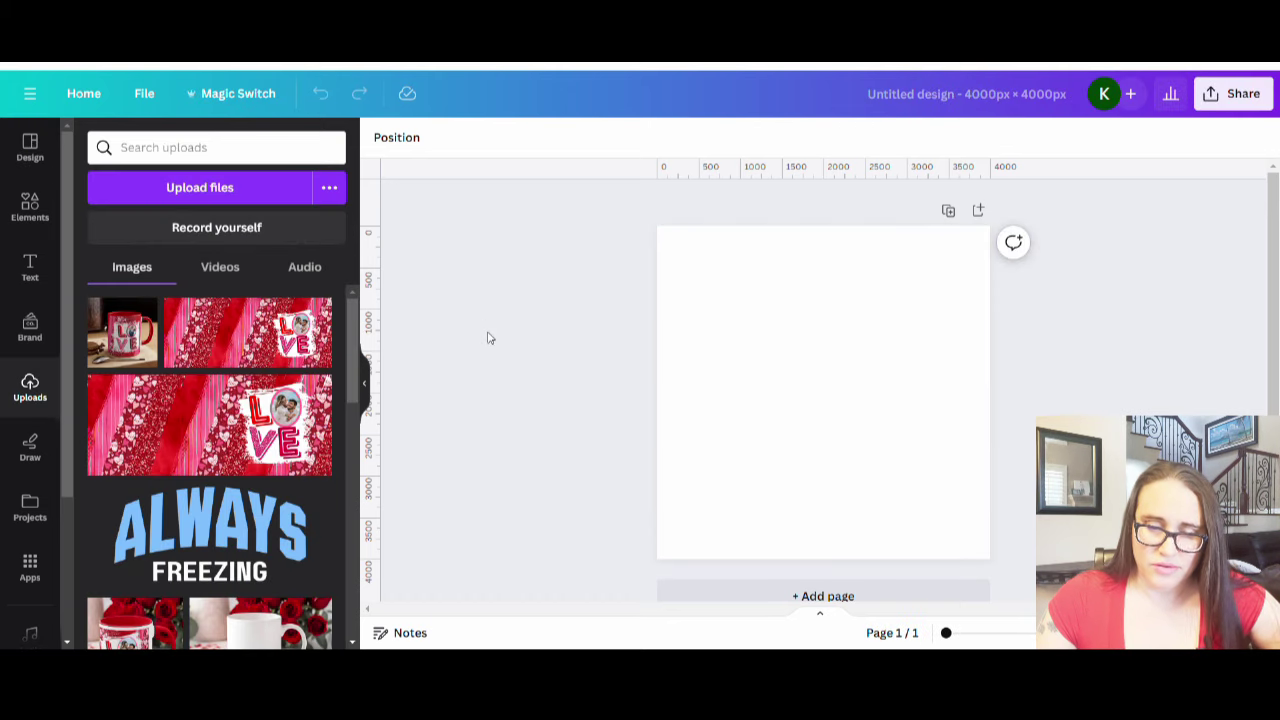
left_click(122, 330)
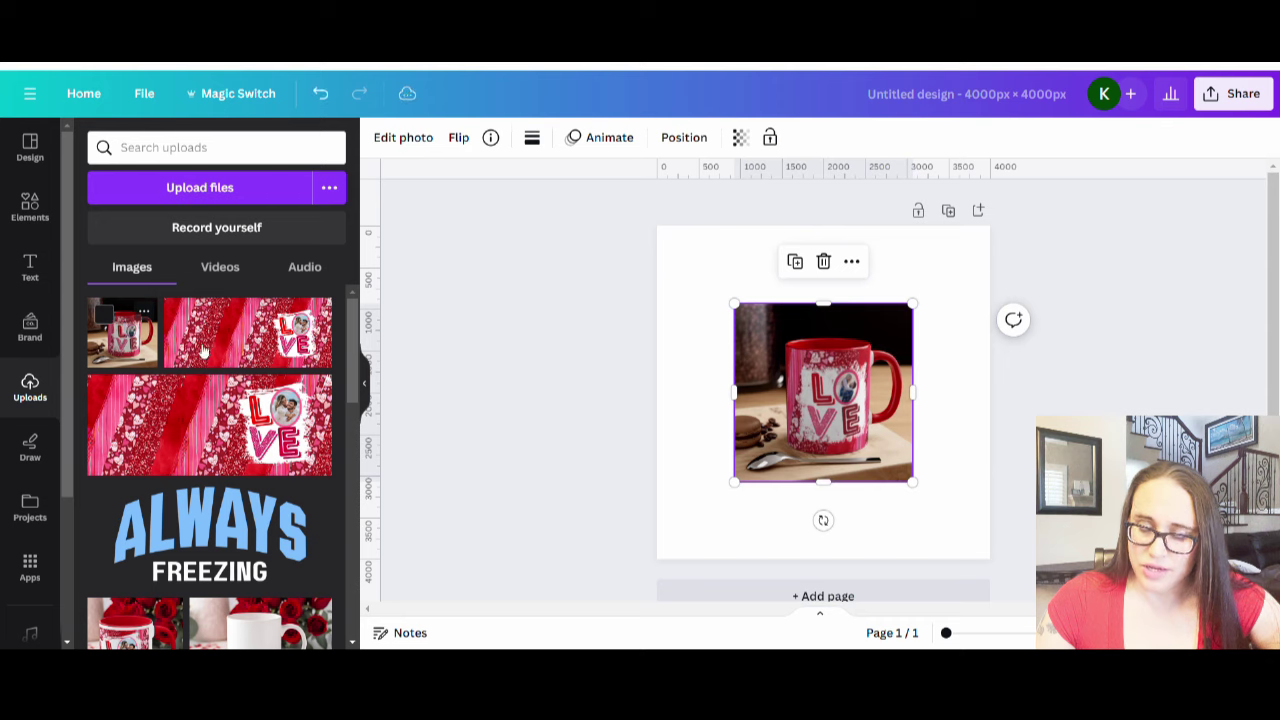
left_click(365, 385)
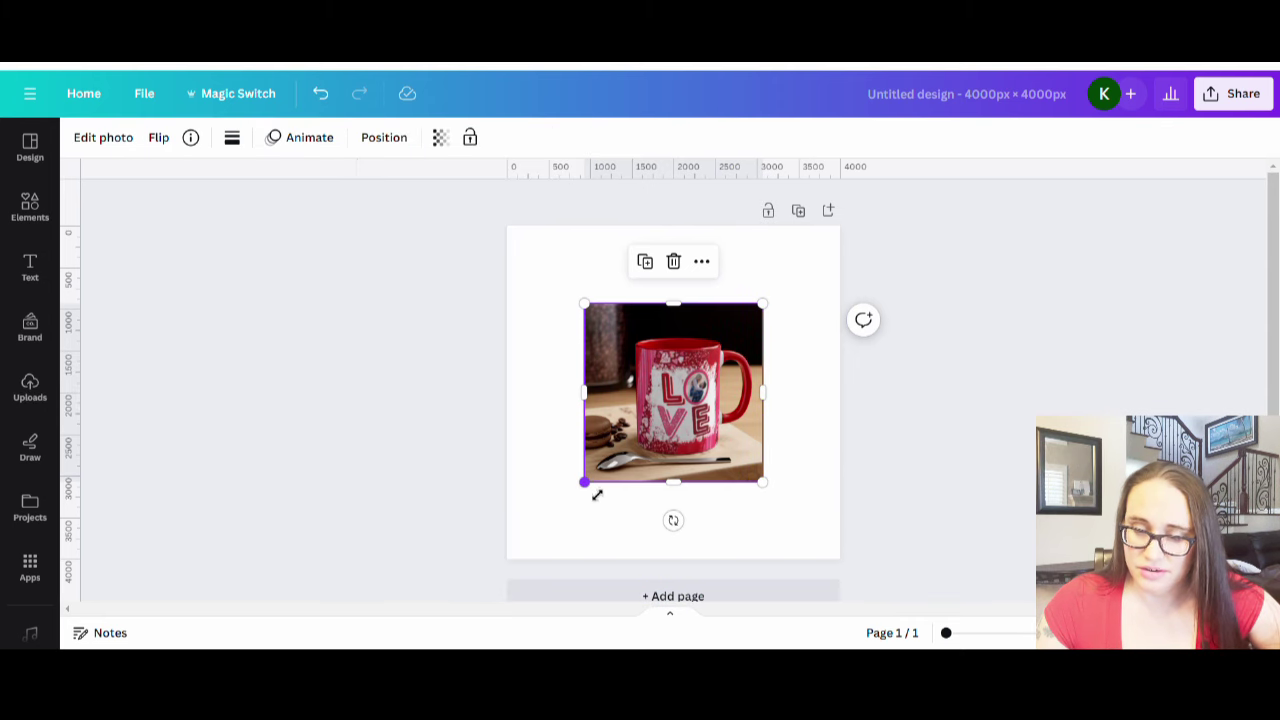
left_click_drag(597, 491, 647, 451)
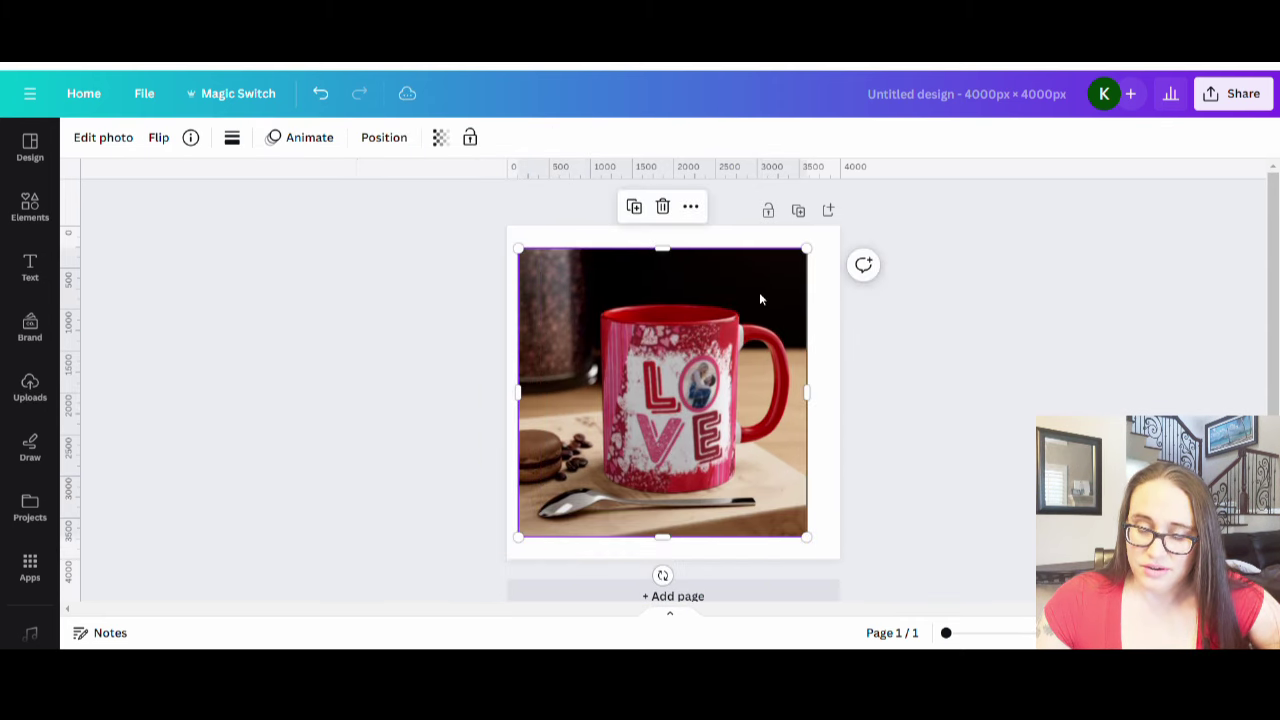
left_click_drag(816, 262, 843, 238)
left_click_drag(794, 438, 783, 449)
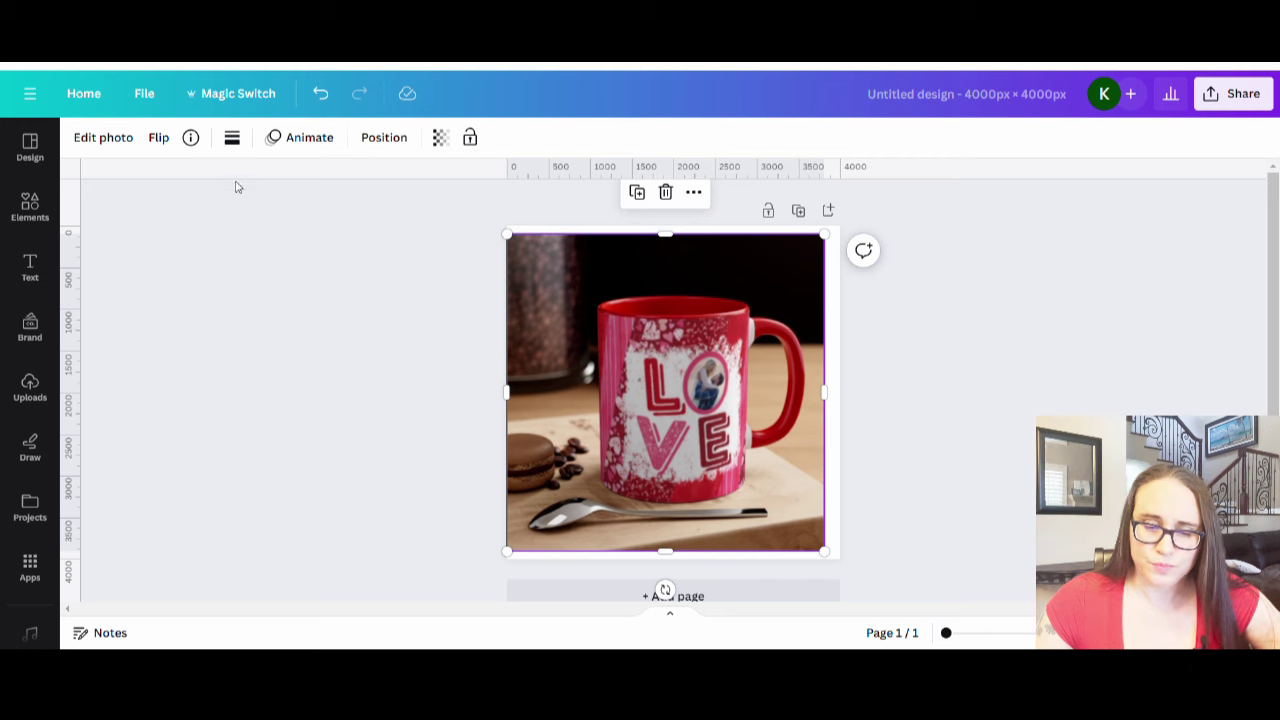
Remove the mug photo's background and erase the leftover spoon shadow beneath the mug using brush size 41.
left_click(103, 137)
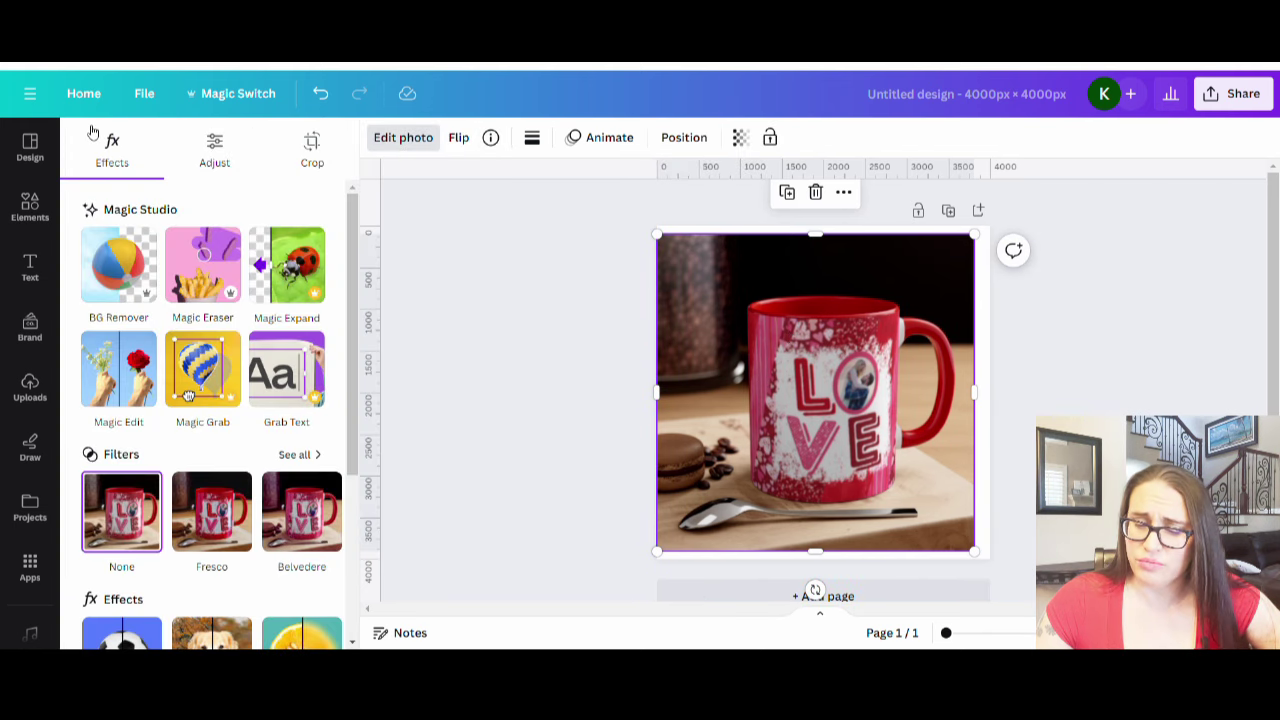
left_click(129, 284)
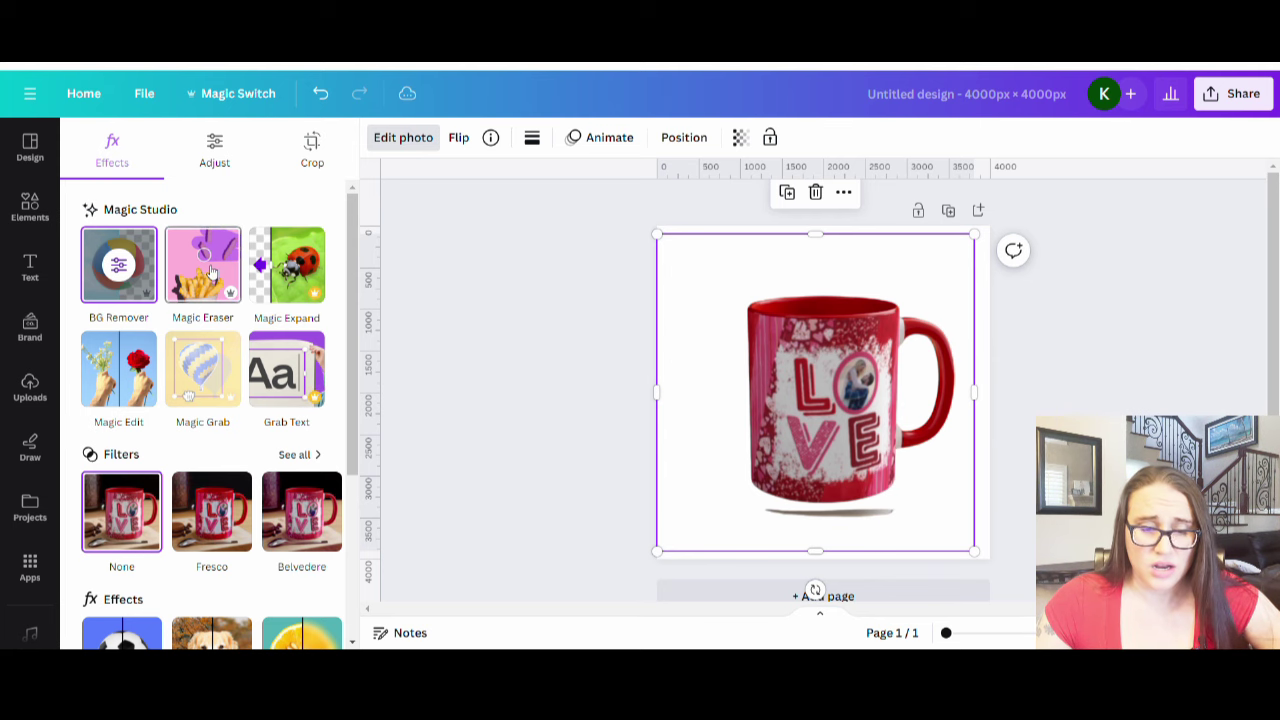
left_click(118, 265)
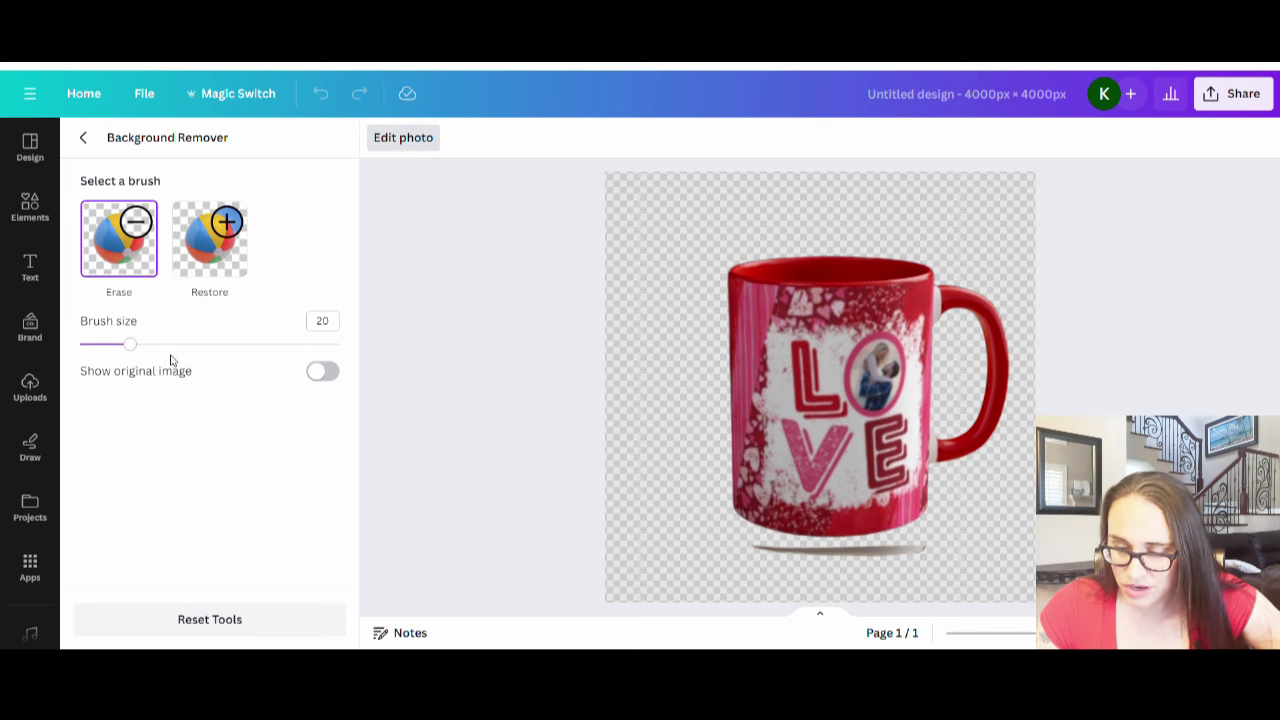
left_click(185, 344)
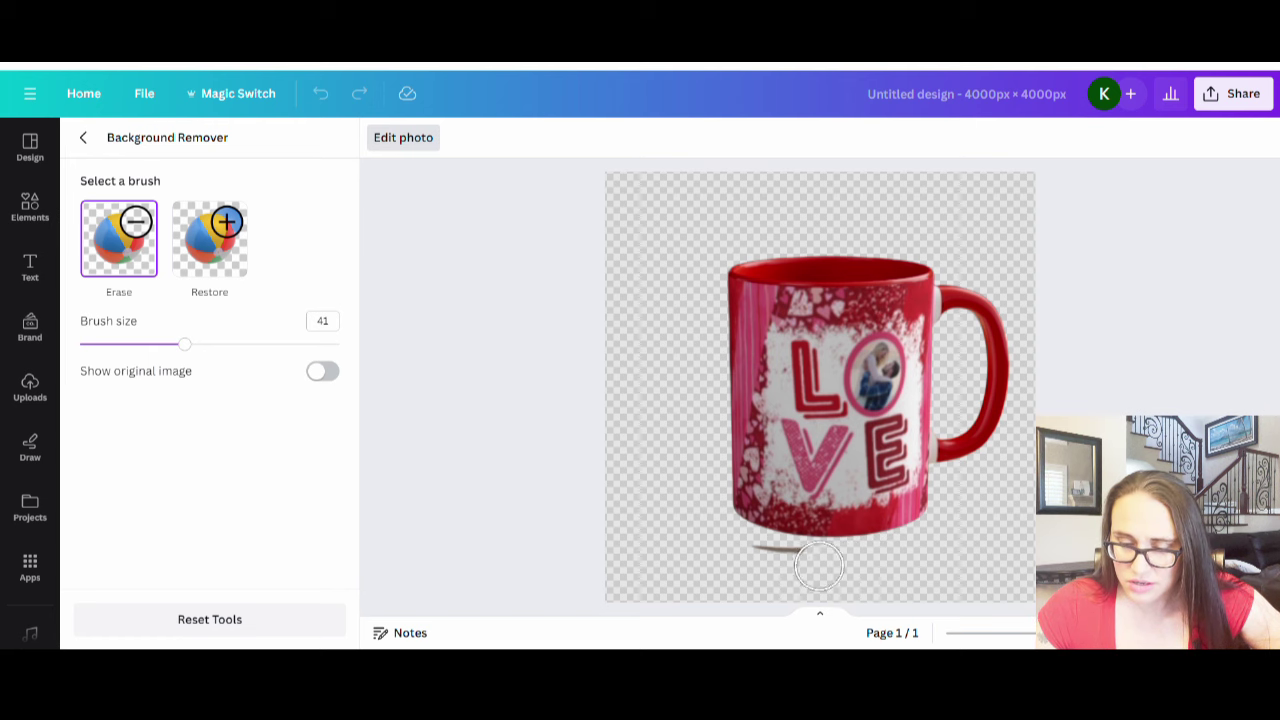
left_click_drag(818, 566, 633, 540)
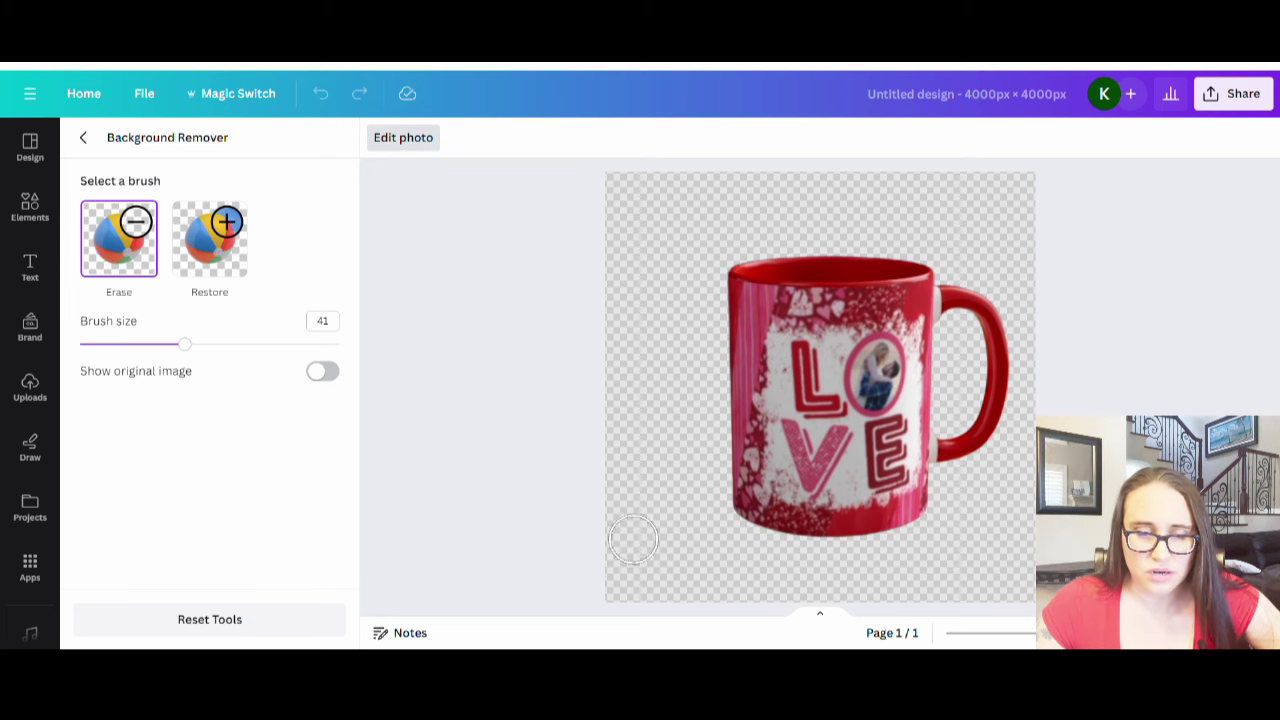
left_click(83, 137)
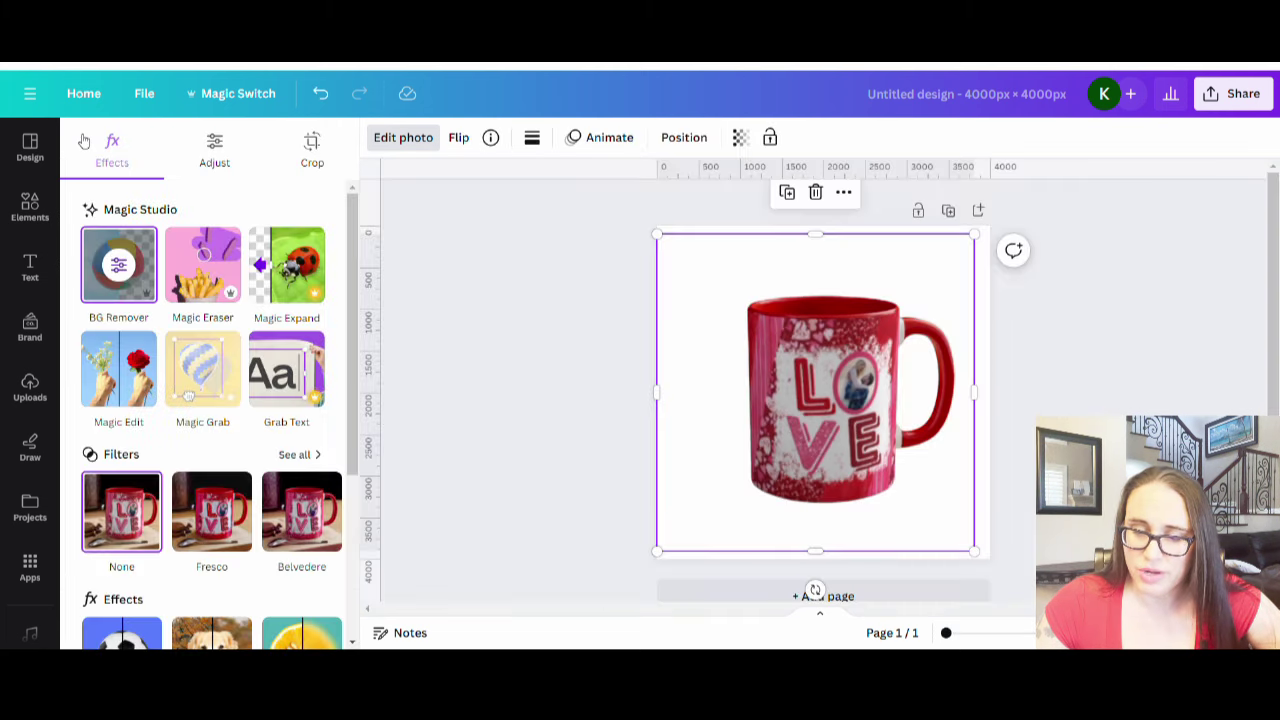
left_click(1032, 362)
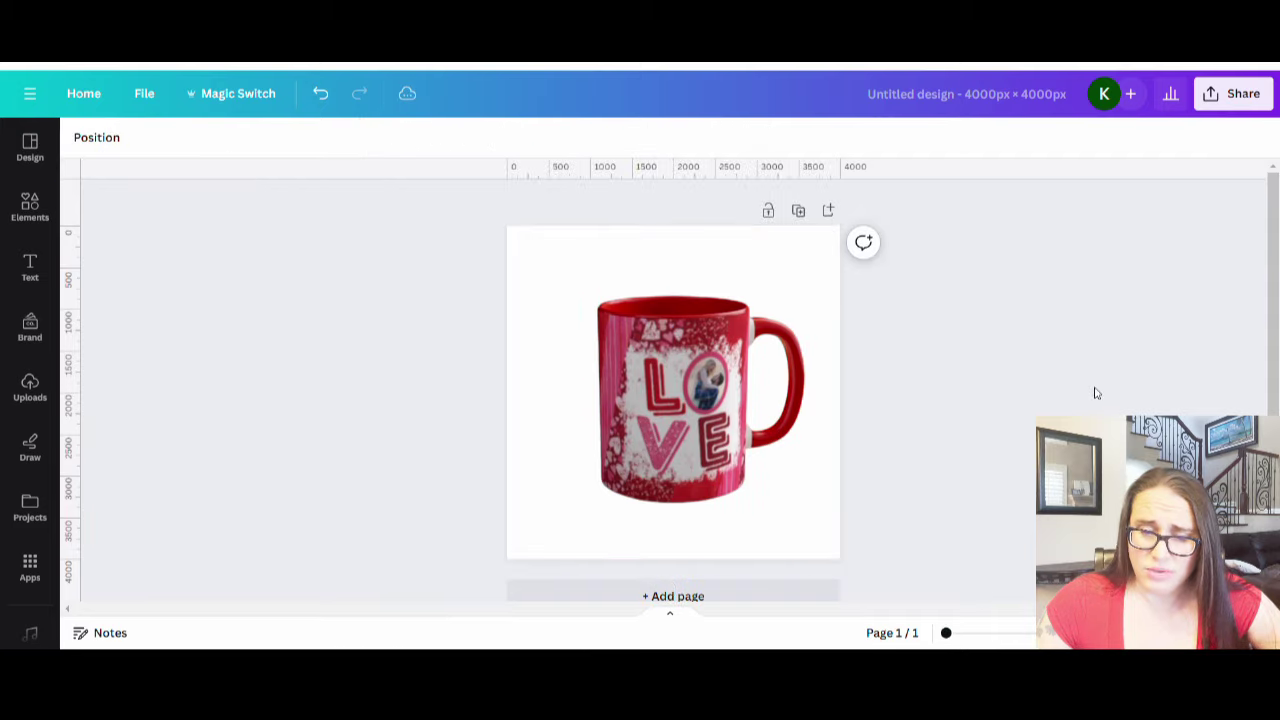
Adjust the mug photo's light, setting Brightness to 12 and Contrast to 21.
left_click(672, 410)
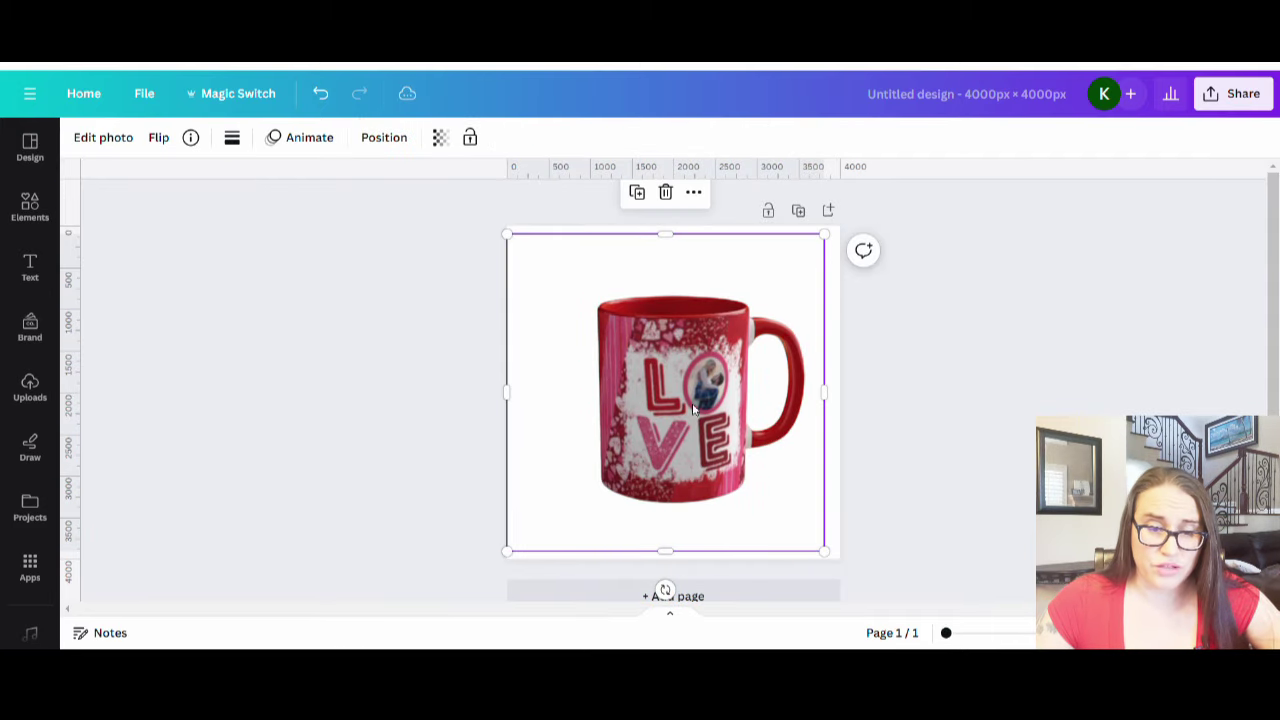
left_click(110, 137)
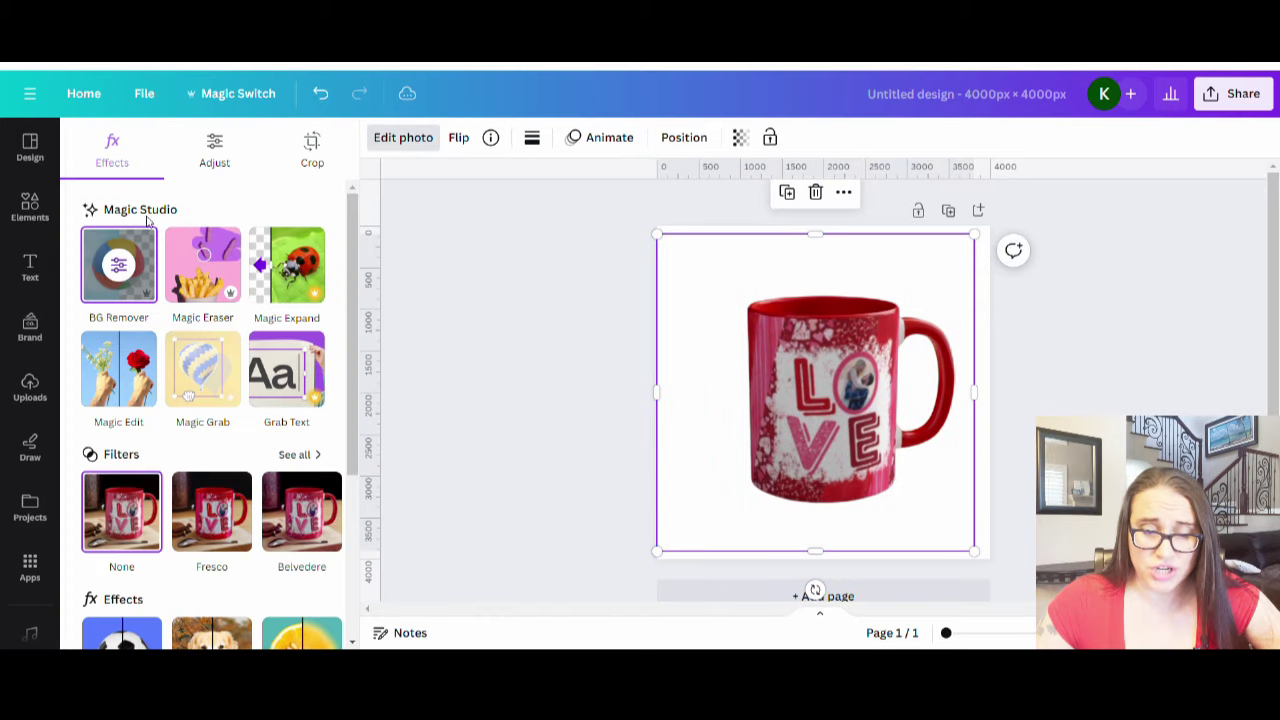
left_click(220, 148)
scroll(221, 310, "down", 2)
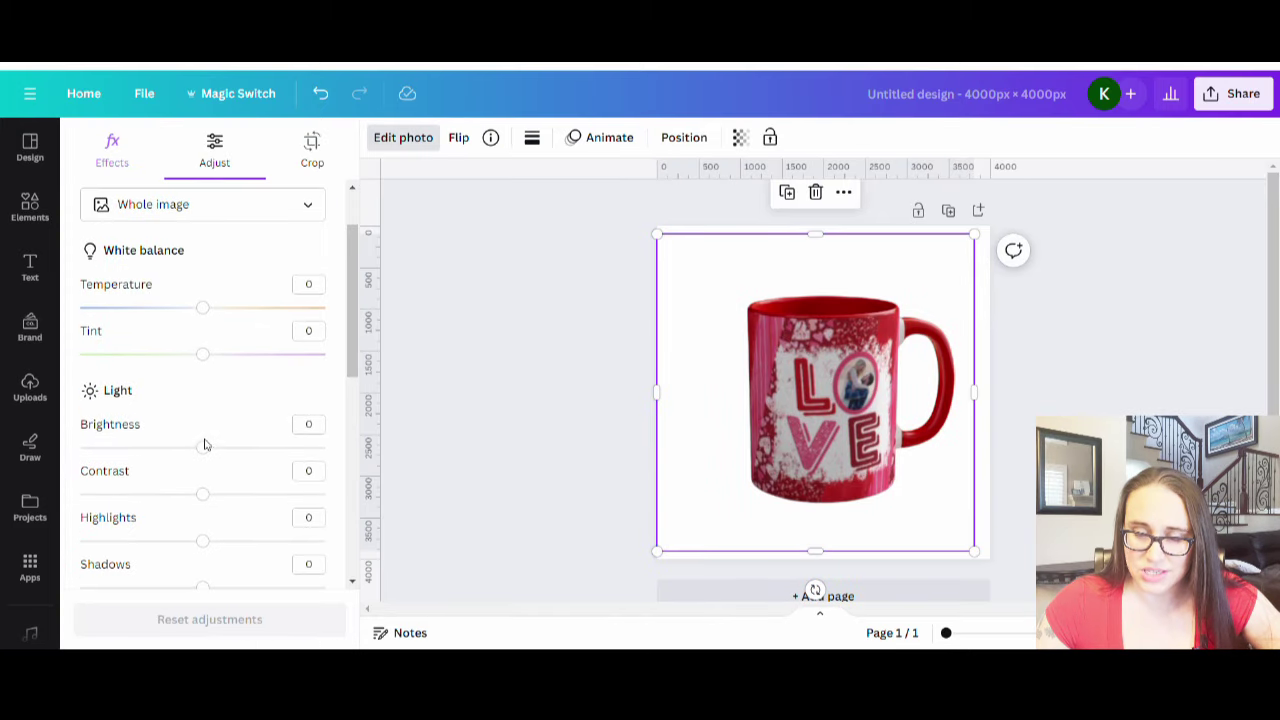
left_click_drag(204, 447, 223, 455)
scroll(208, 402, "down", 2)
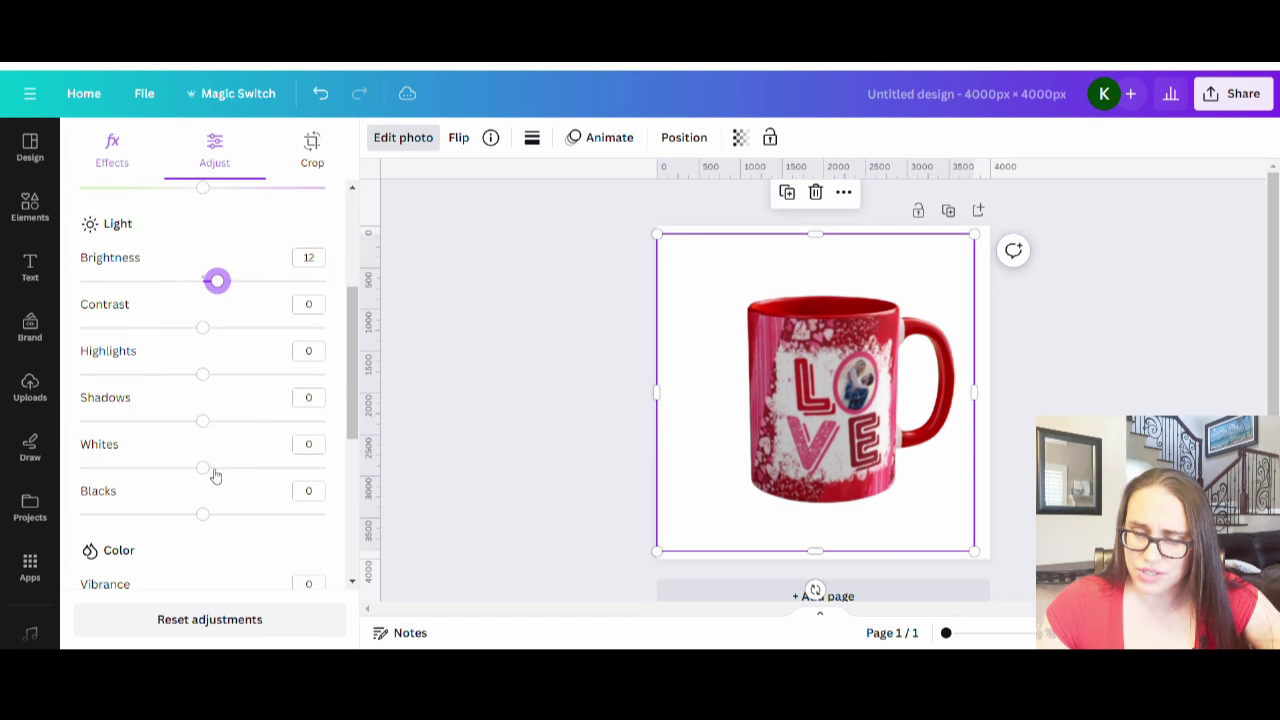
left_click_drag(206, 330, 232, 333)
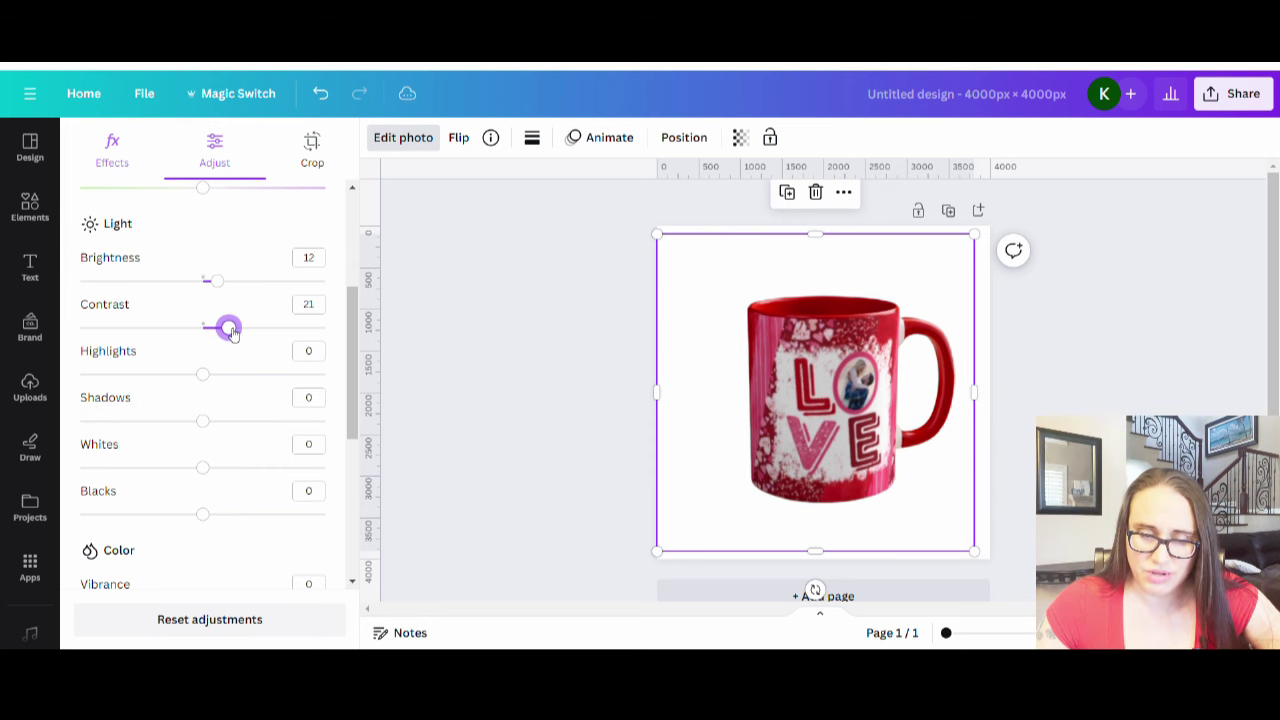
Set the mug photo's Vibrance to 22 and its Sharpness to 100.
scroll(230, 428, "down", 3)
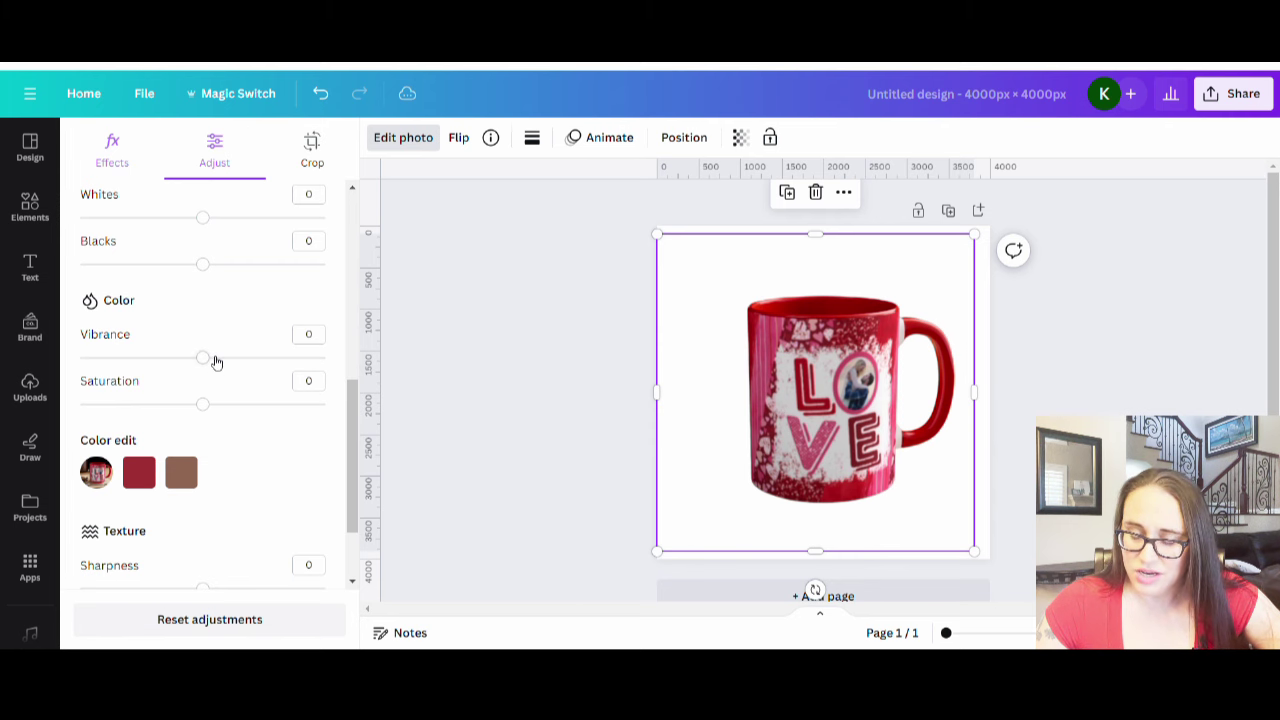
left_click_drag(203, 358, 229, 360)
scroll(221, 449, "down", 1)
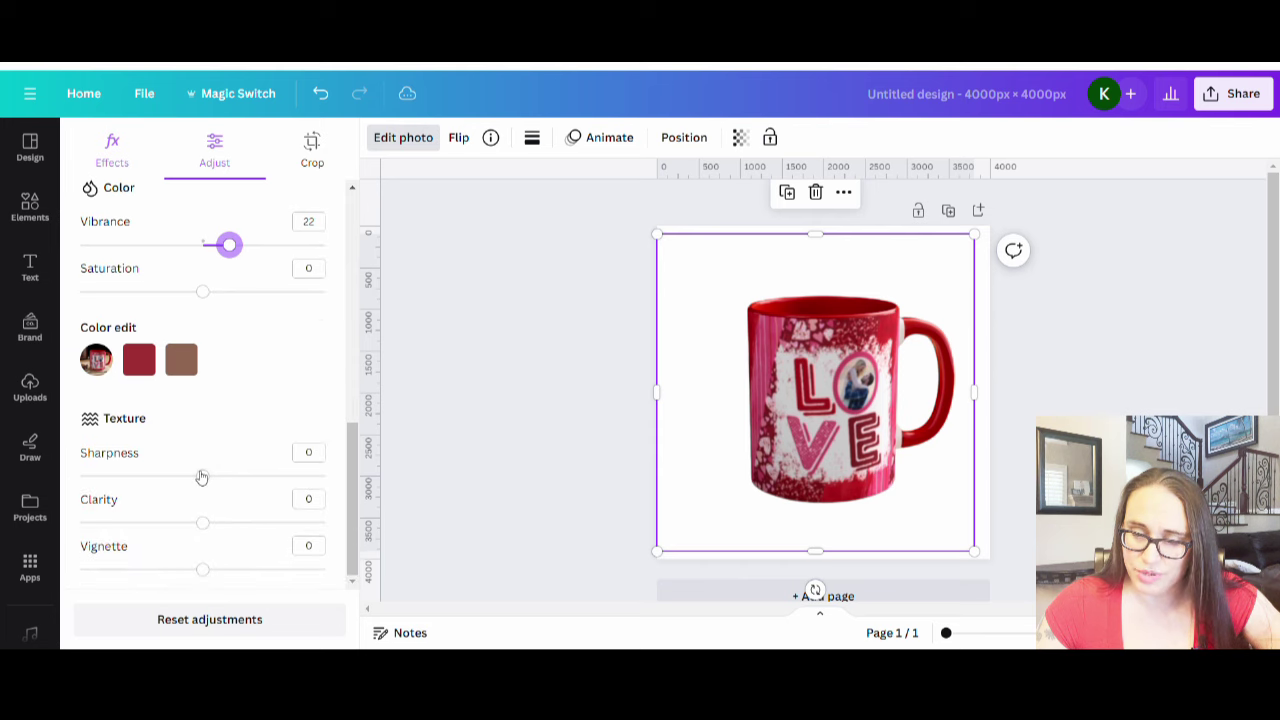
left_click_drag(203, 476, 371, 493)
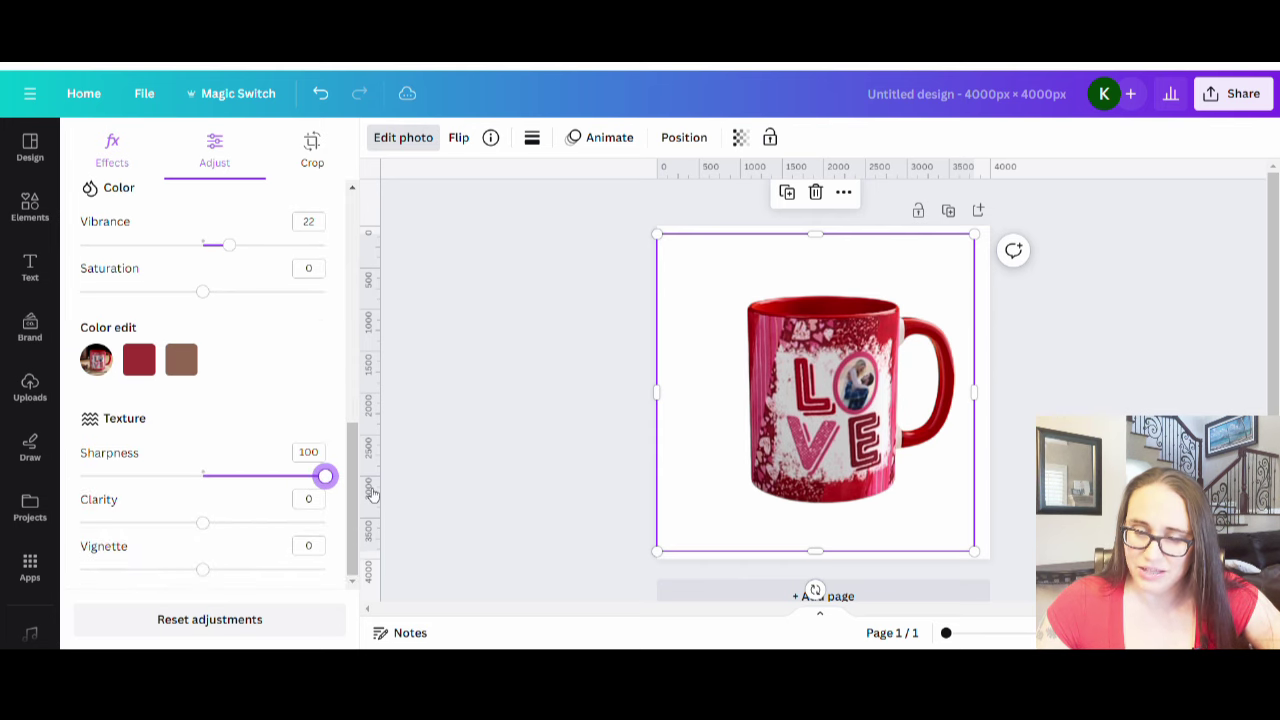
left_click(460, 390)
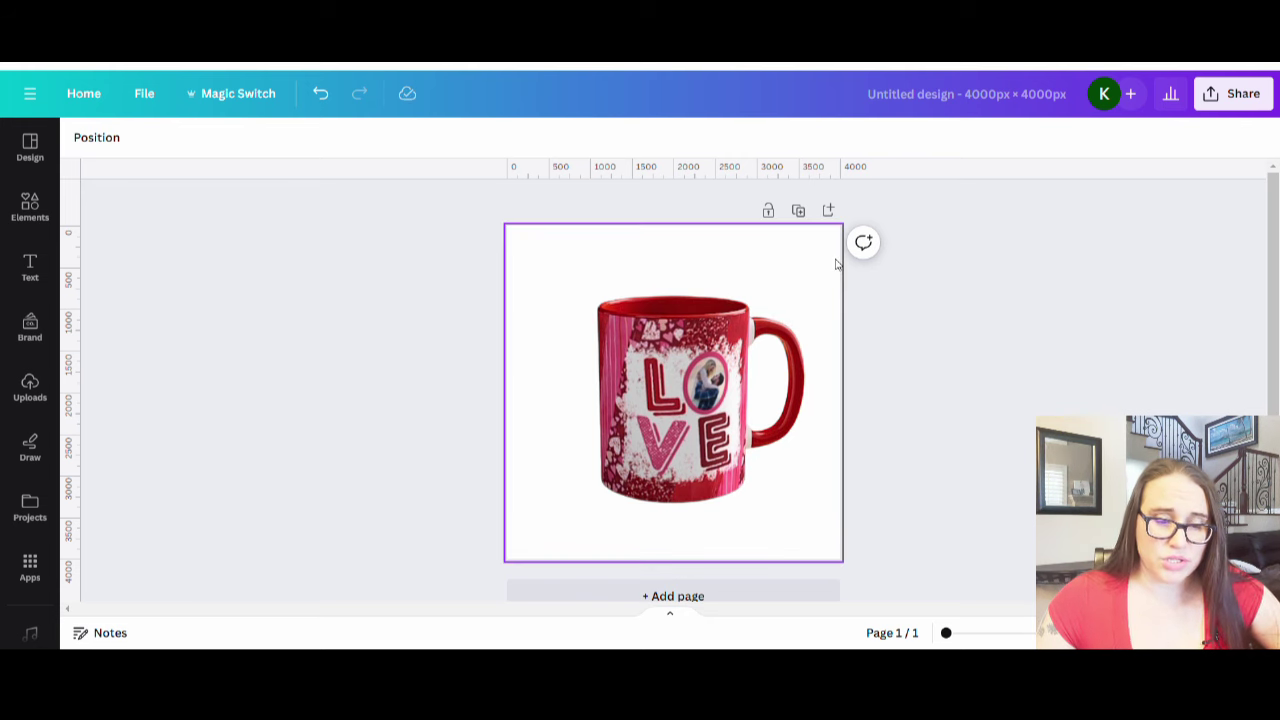
Search the elements library for "table background" and show all matching photos.
left_click(34, 222)
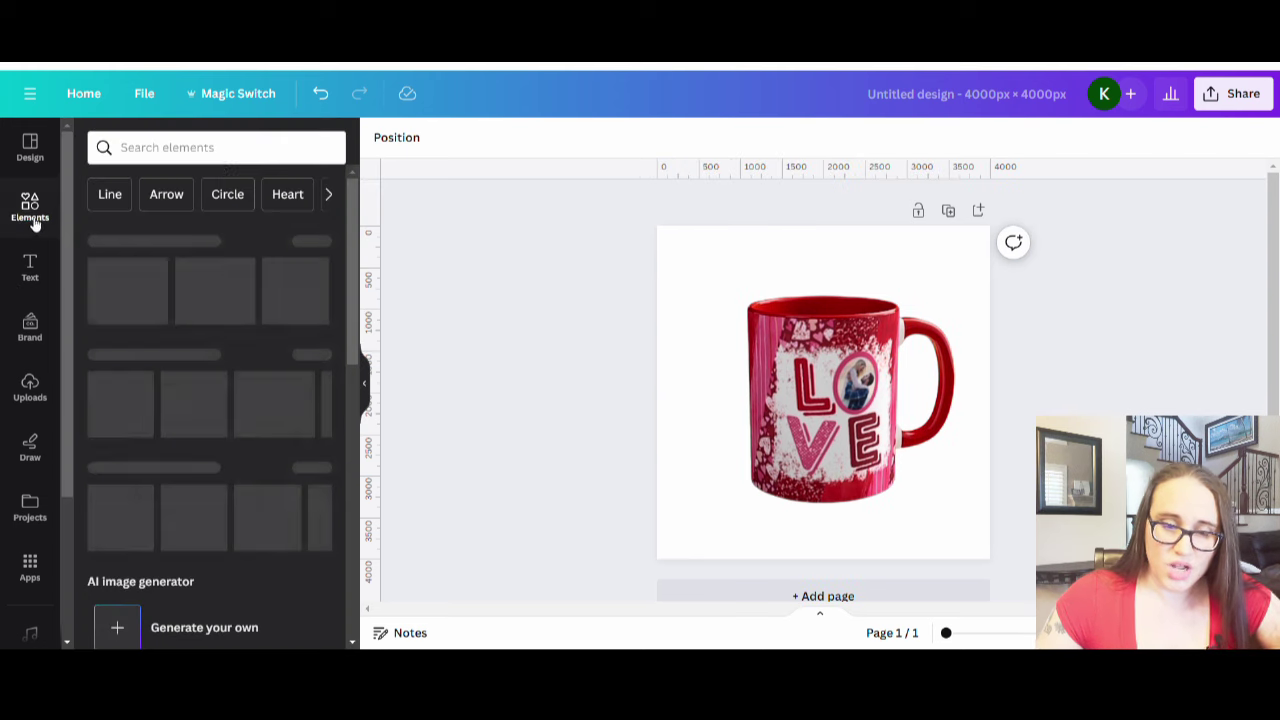
left_click(228, 150)
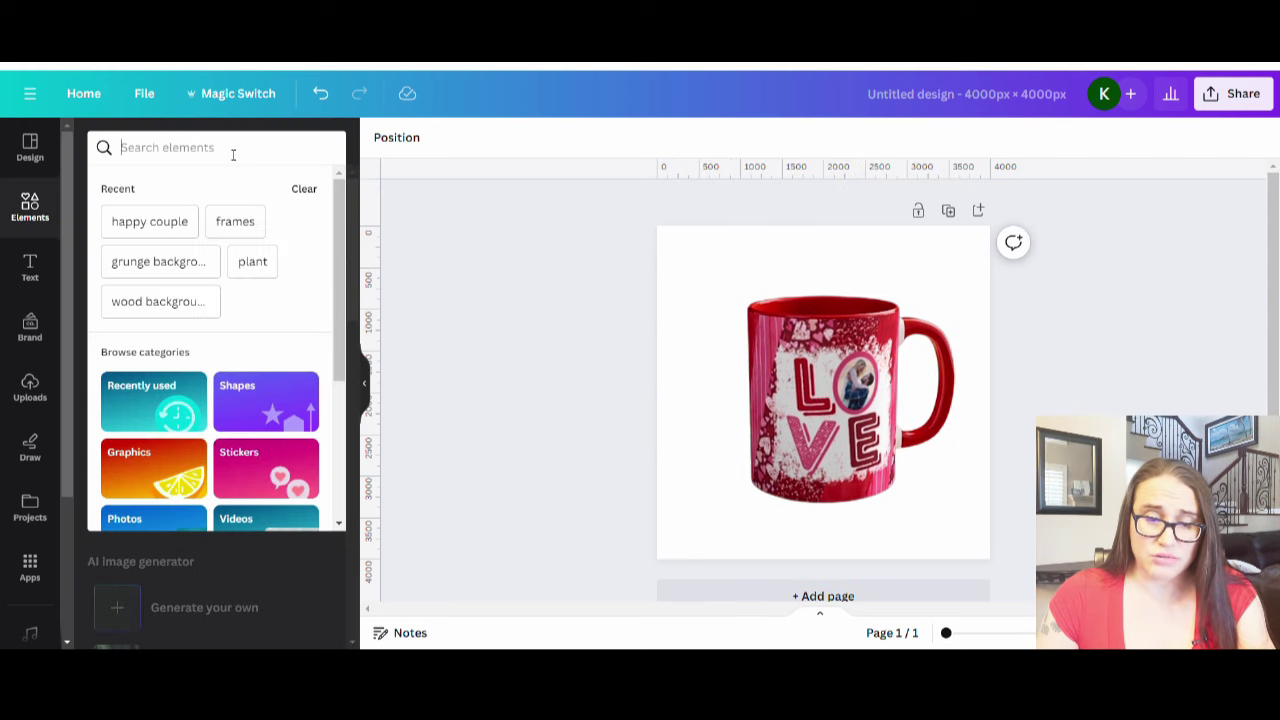
type("table ba")
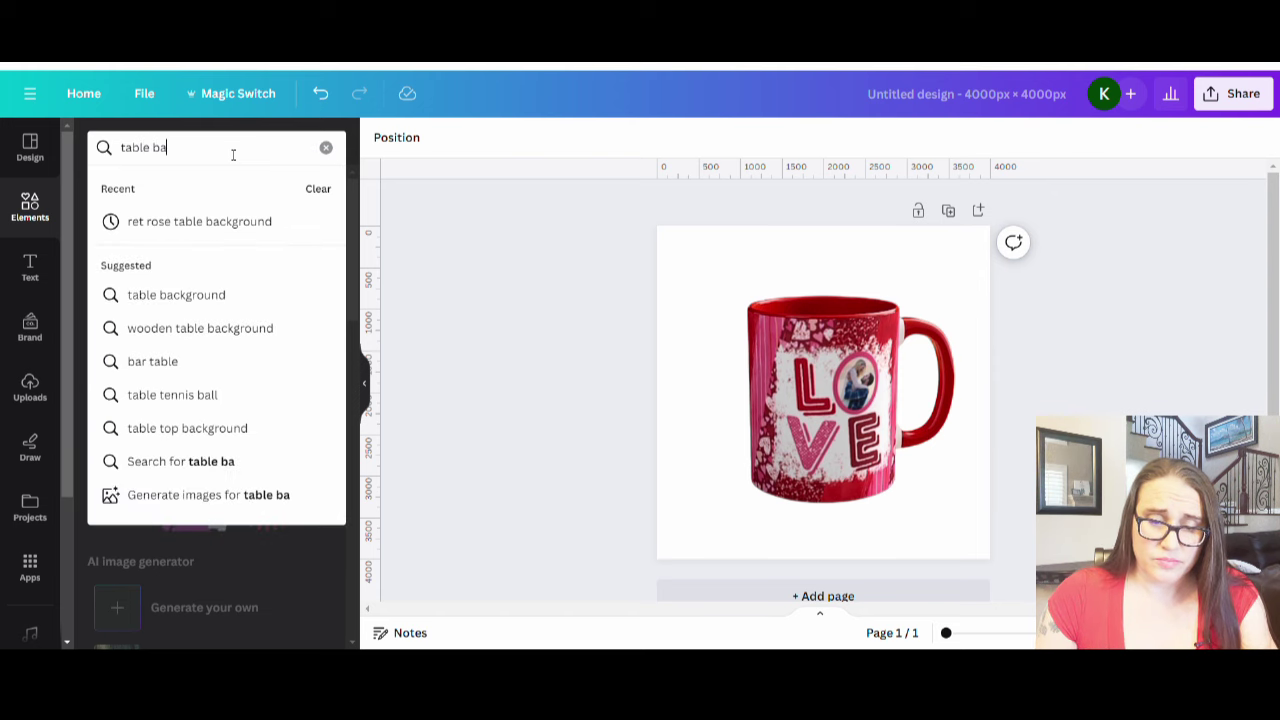
type("ckground")
key("Return")
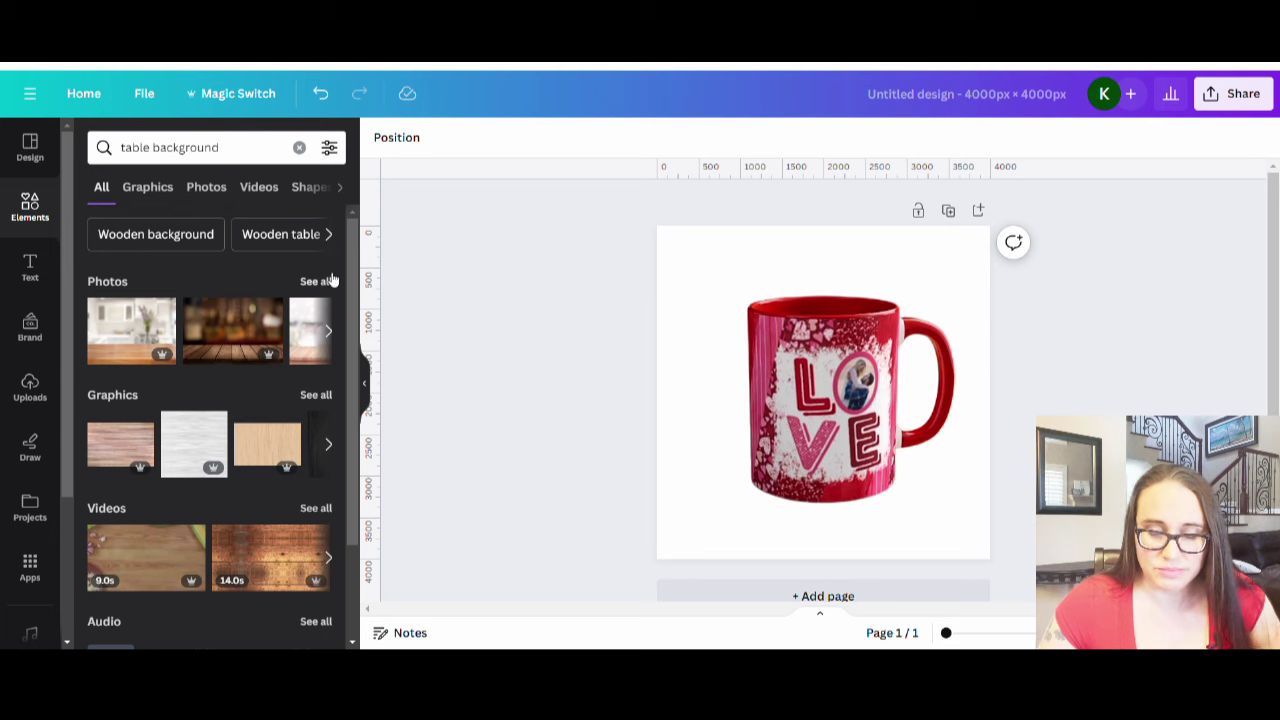
left_click(326, 279)
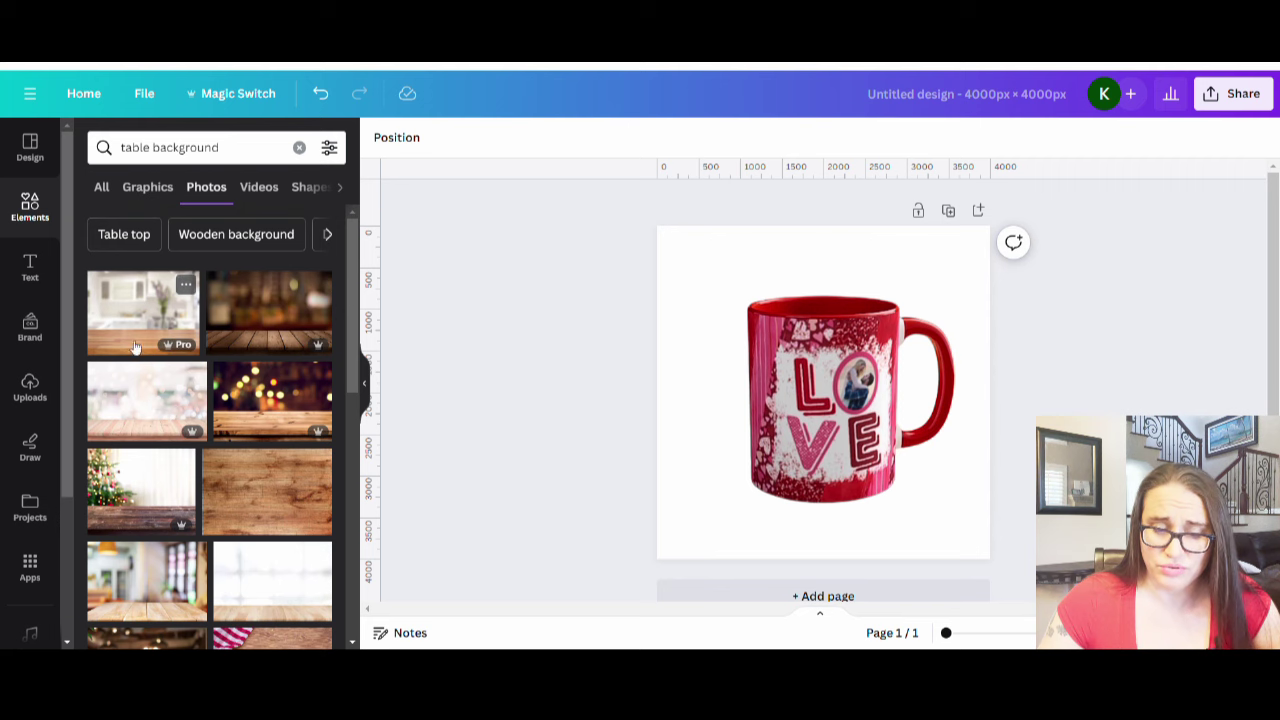
Browse the table background photos for a suitable backdrop for the mug.
scroll(166, 348, "down", 1)
scroll(257, 434, "down", 2)
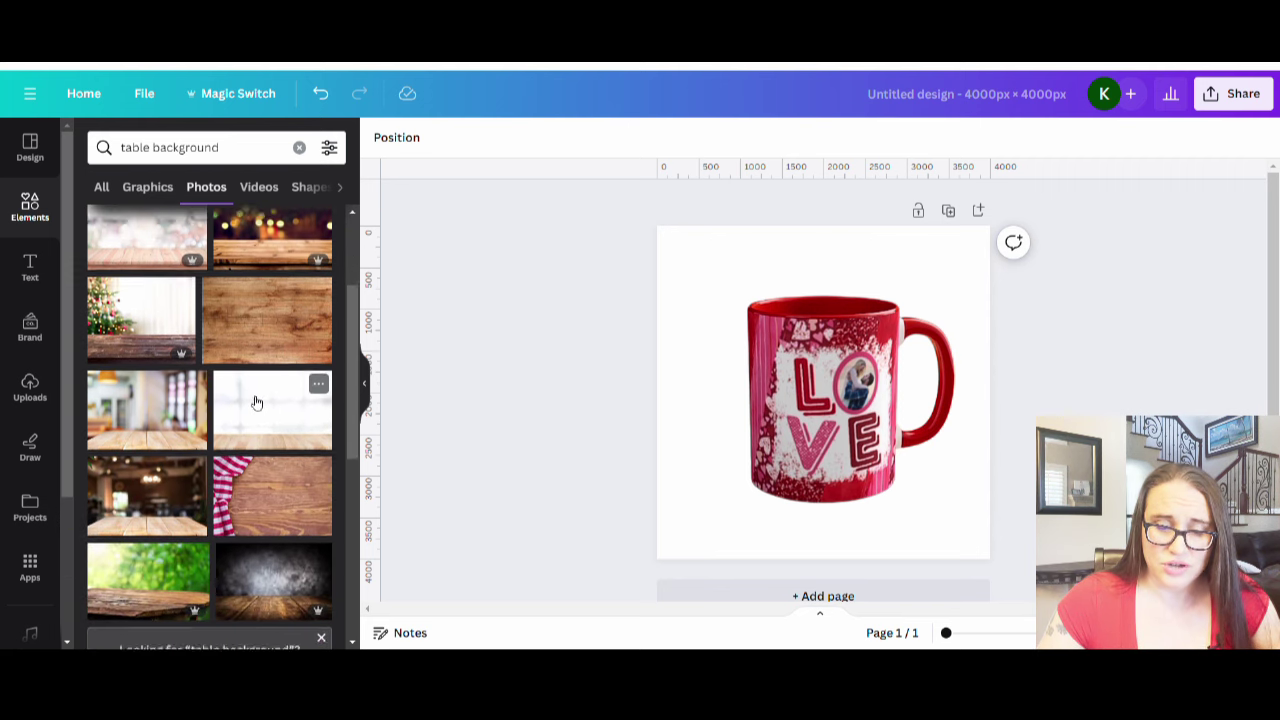
scroll(273, 357, "down", 5)
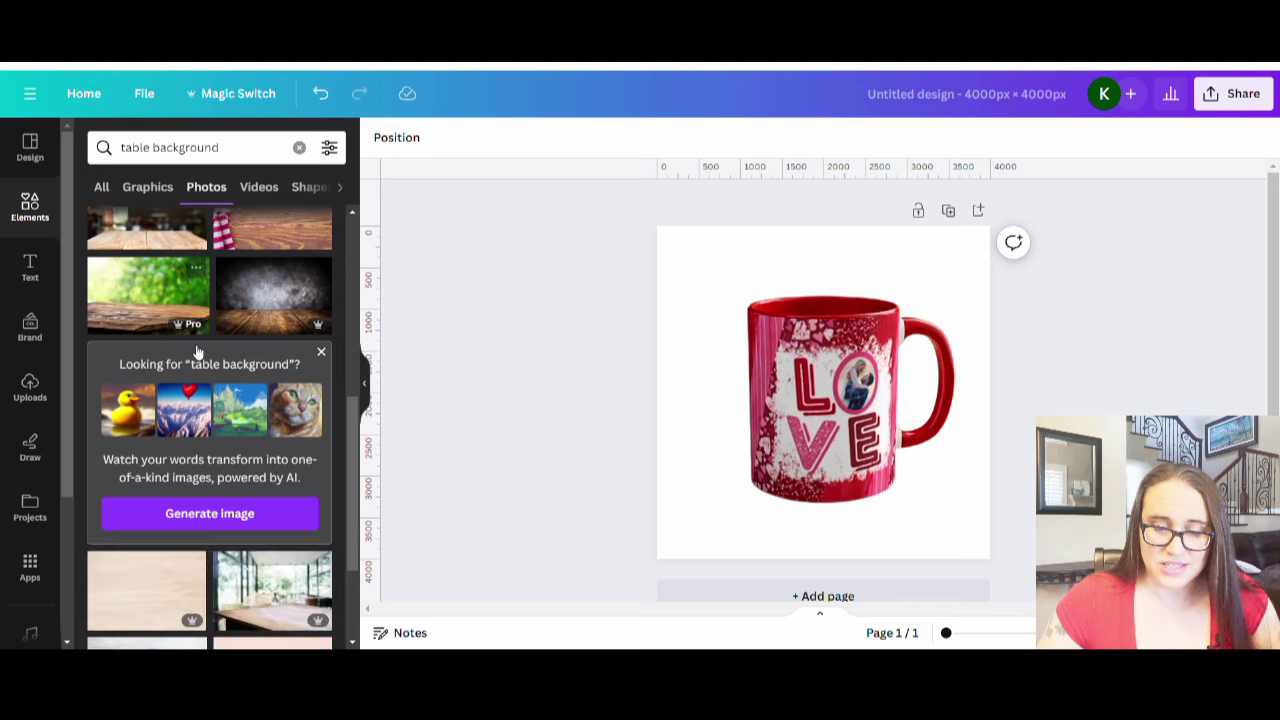
scroll(277, 413, "down", 2)
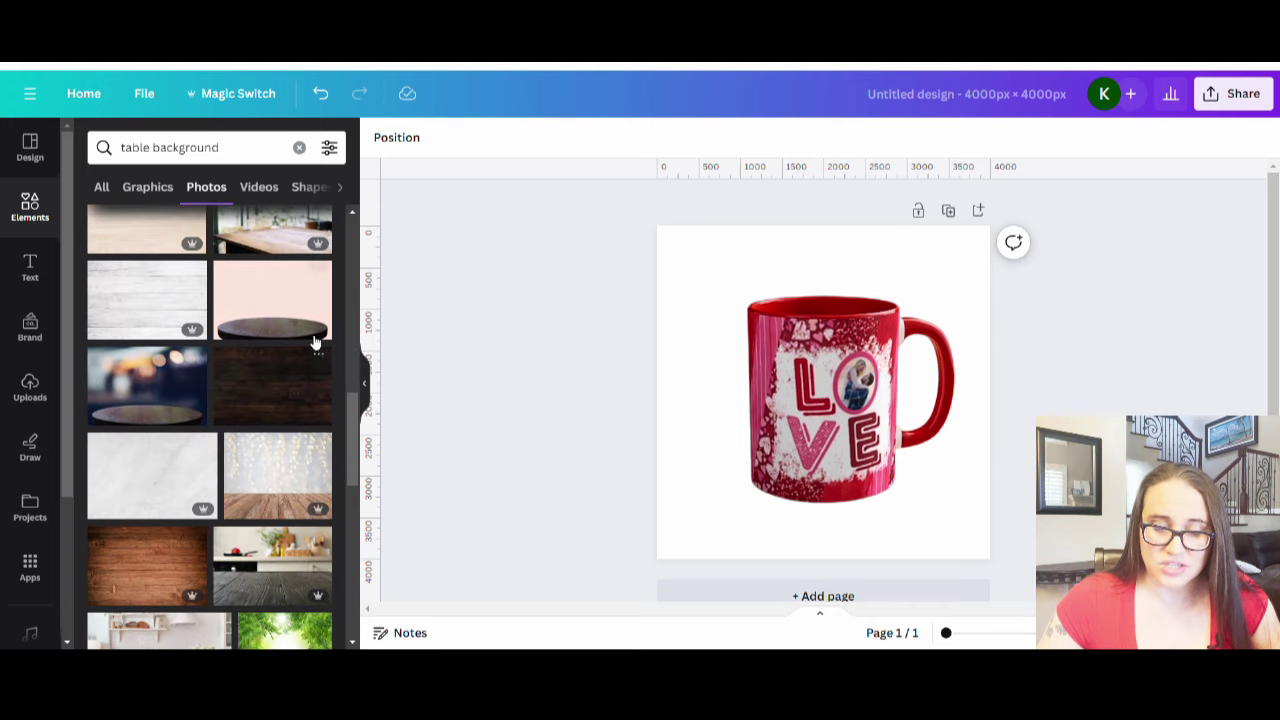
scroll(275, 330, "down", 4)
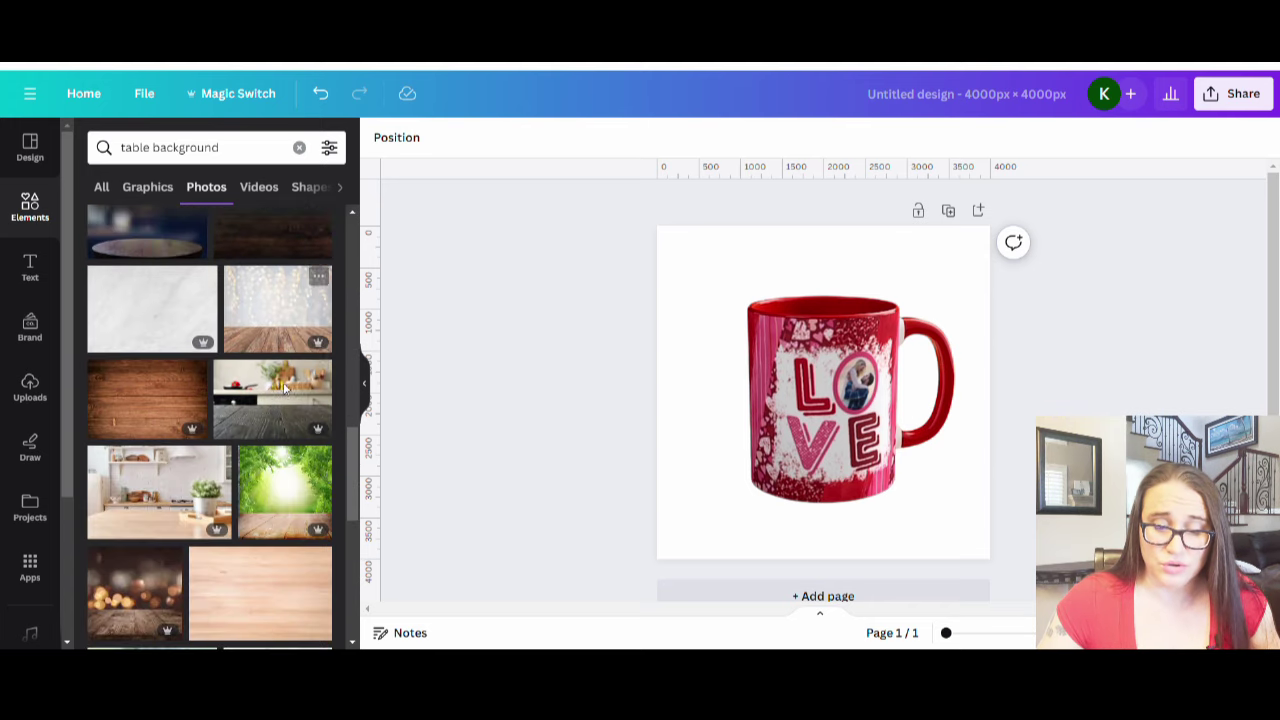
scroll(272, 440, "down", 3)
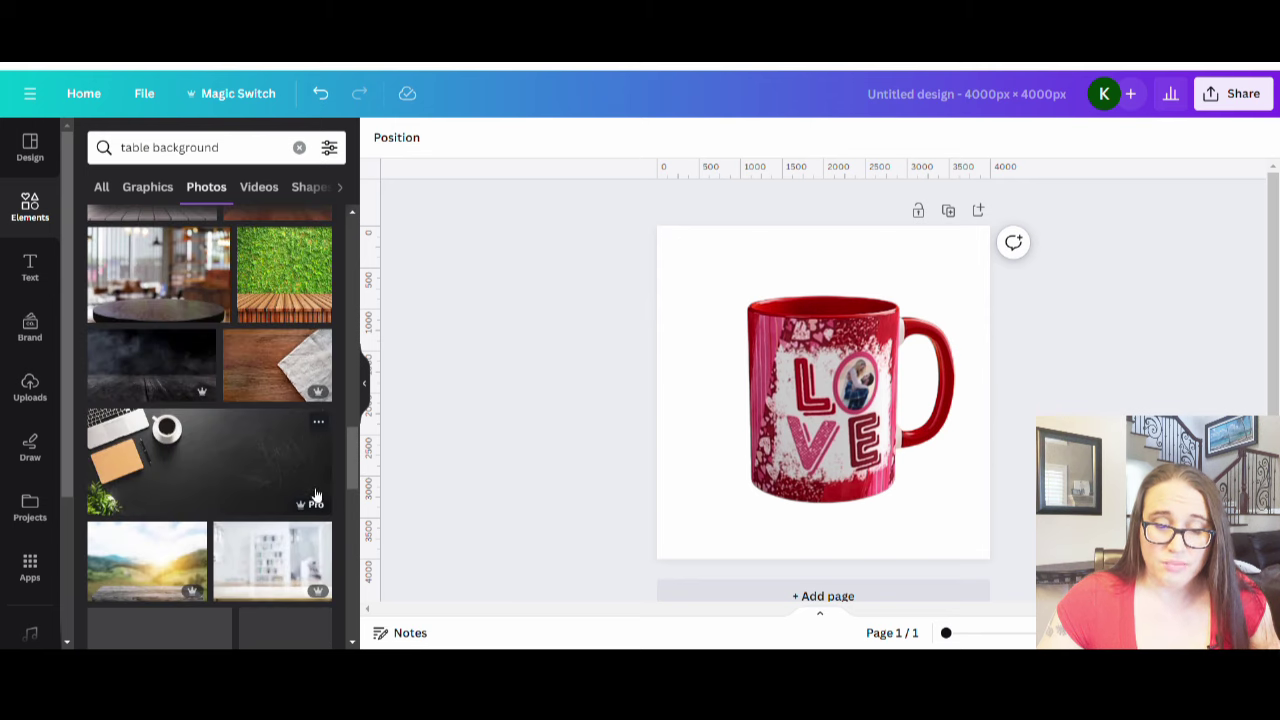
scroll(240, 420, "down", 3)
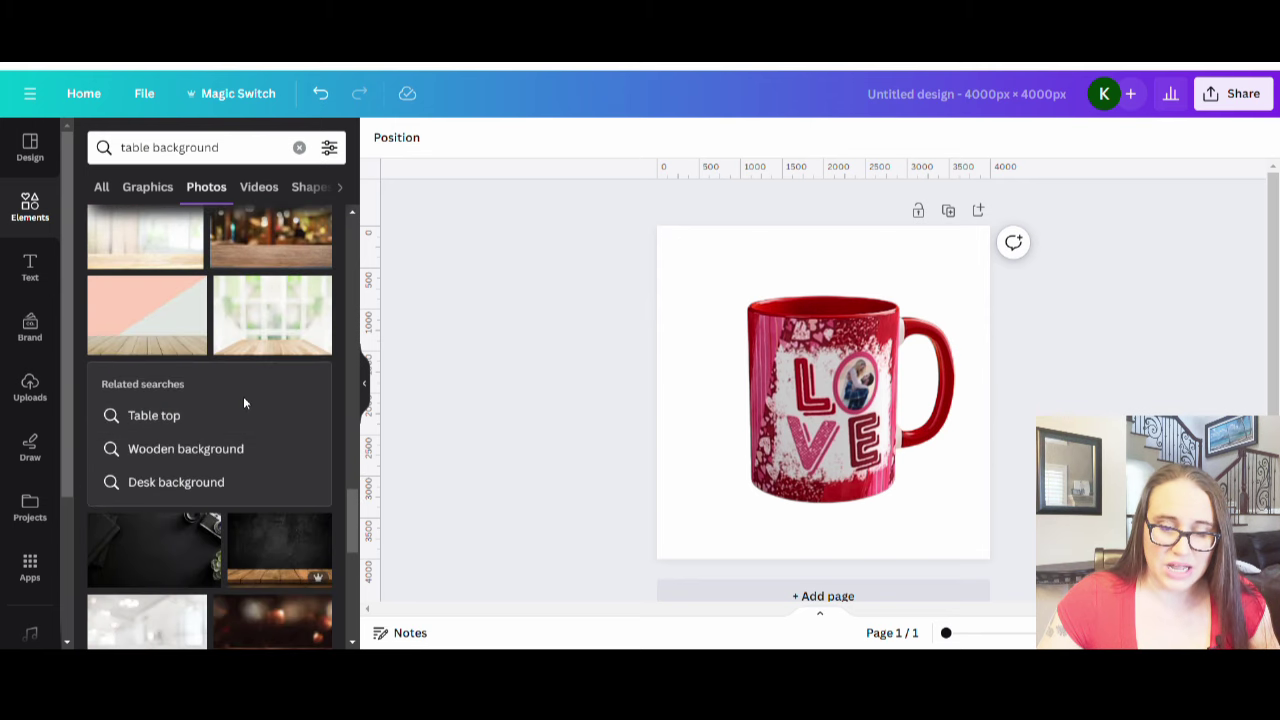
scroll(256, 398, "down", 3)
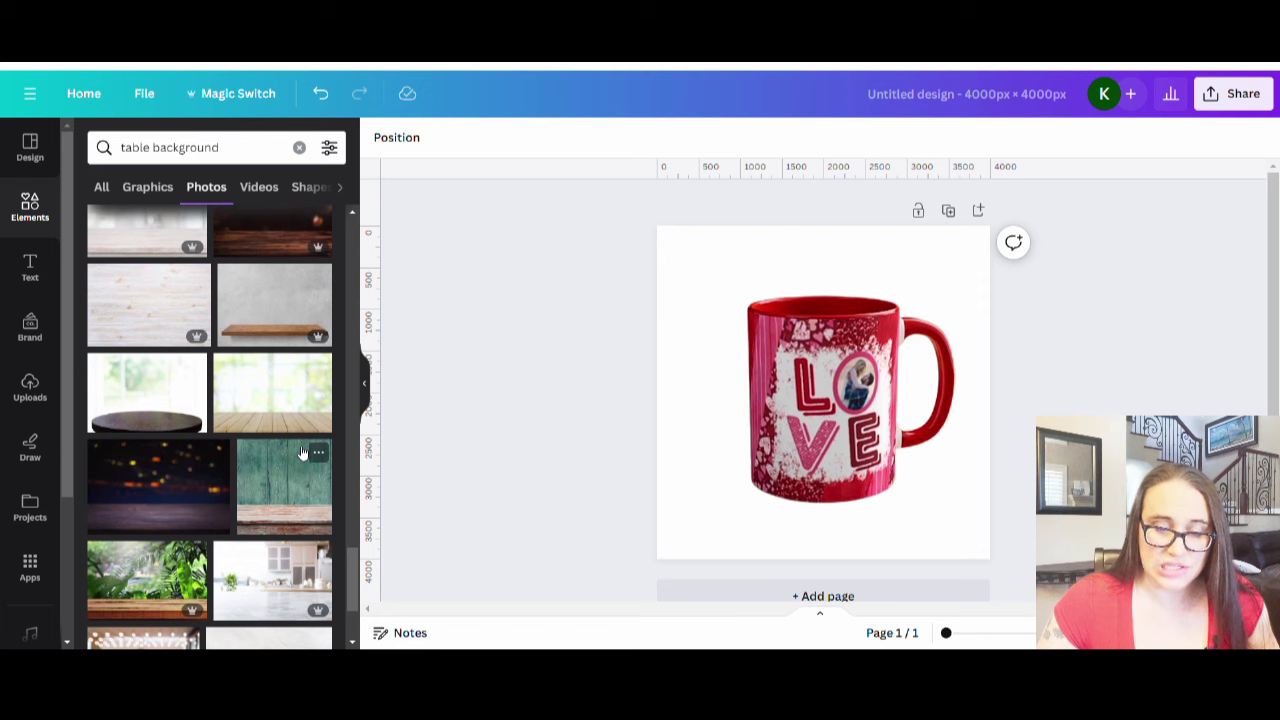
scroll(295, 448, "down", 3)
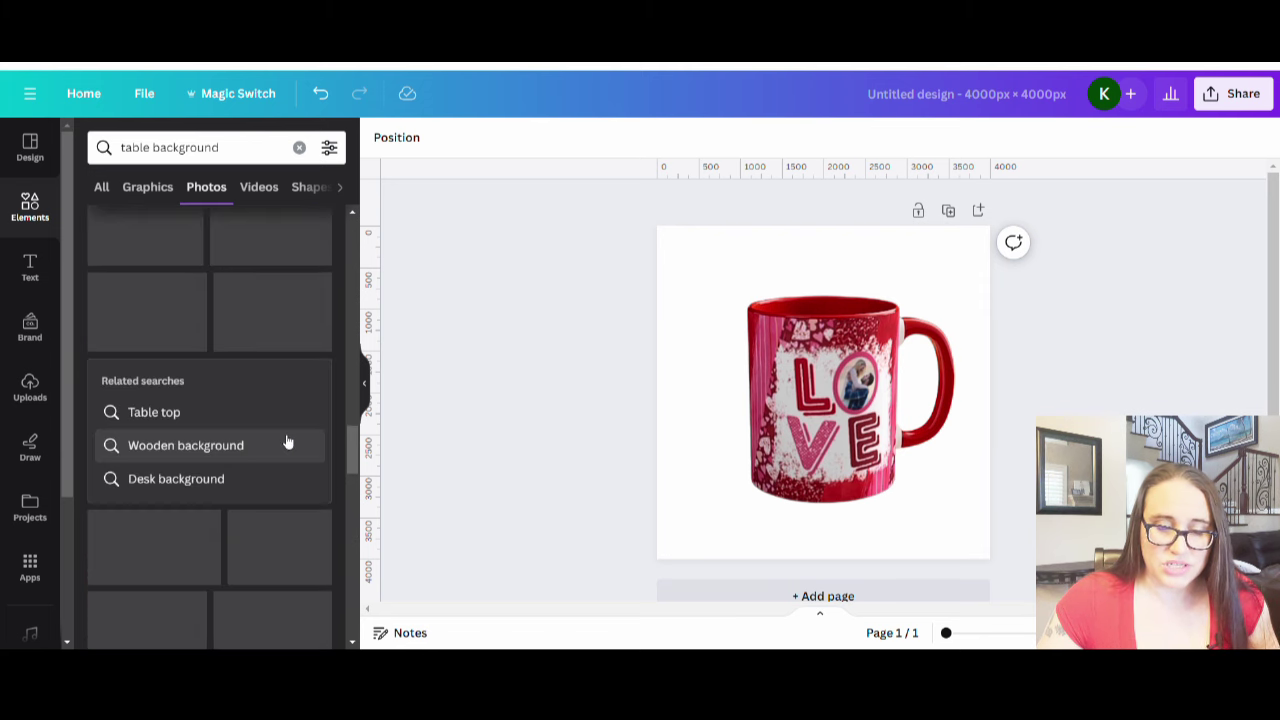
Add the photo of a wooden tabletop in front of a blurred white kitchen to the page.
scroll(285, 438, "up", 5)
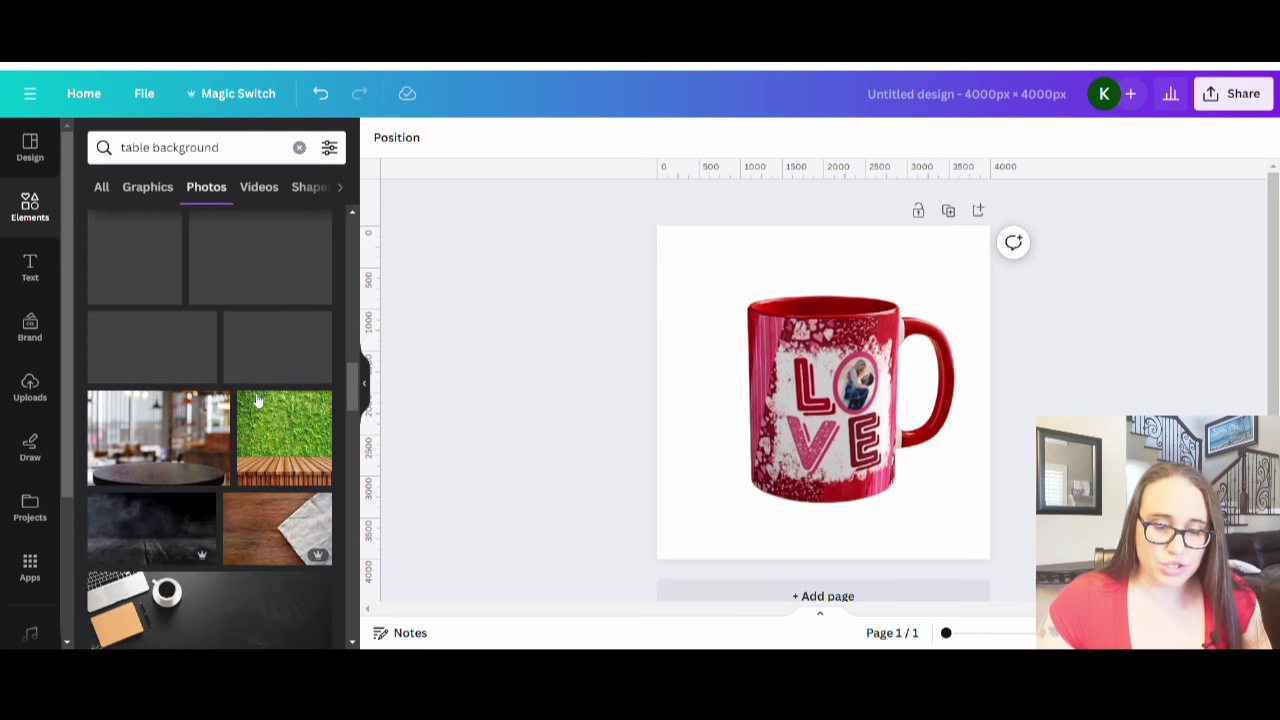
scroll(260, 385, "up", 2)
scroll(285, 370, "up", 2)
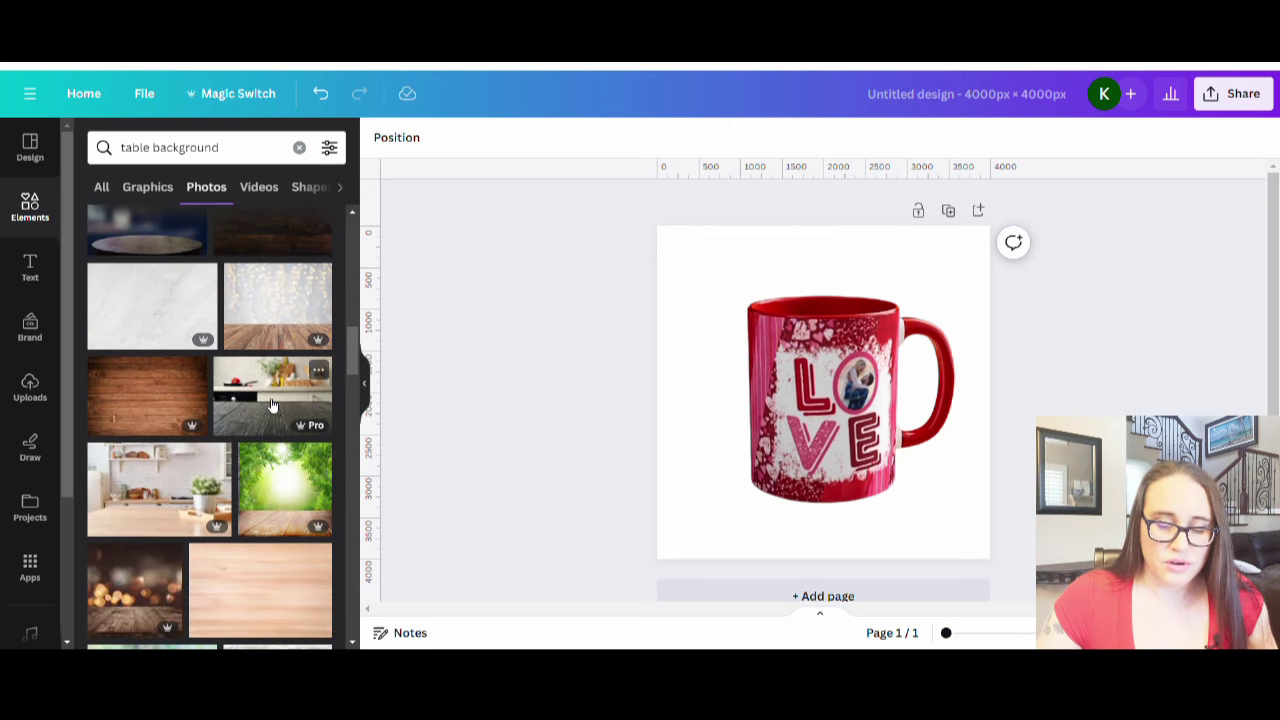
scroll(290, 410, "up", 3)
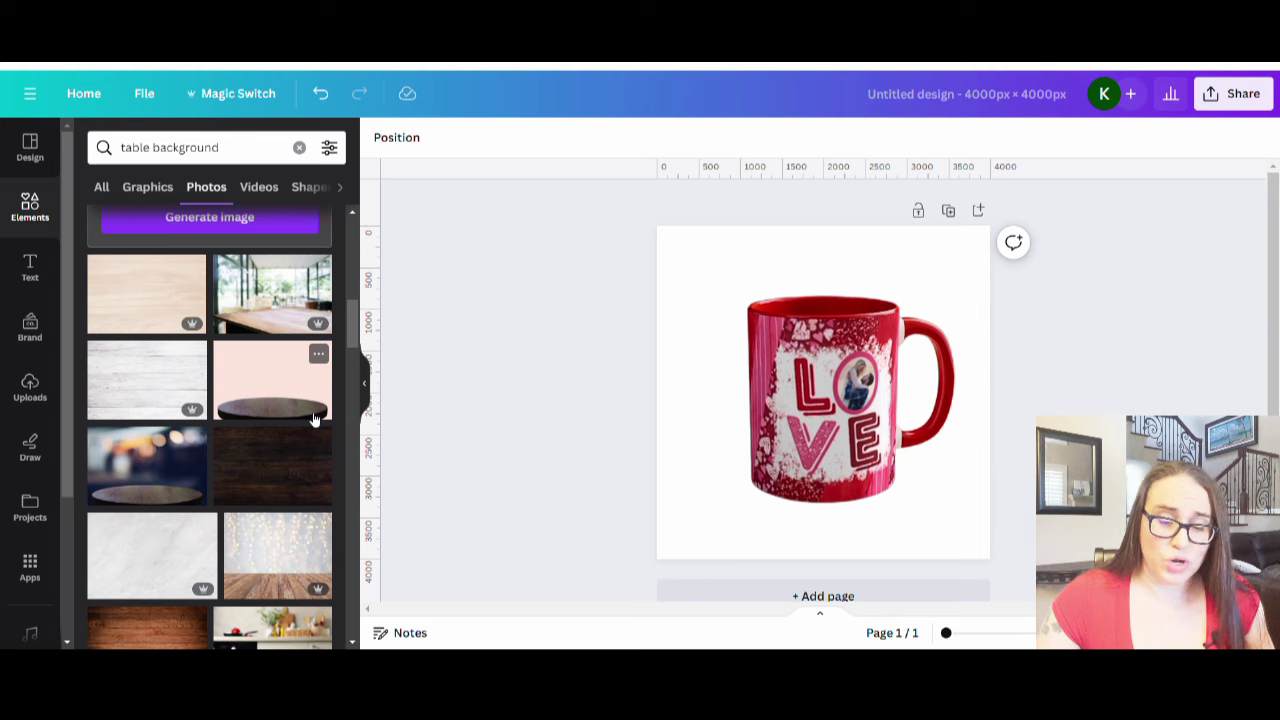
scroll(312, 420, "up", 5)
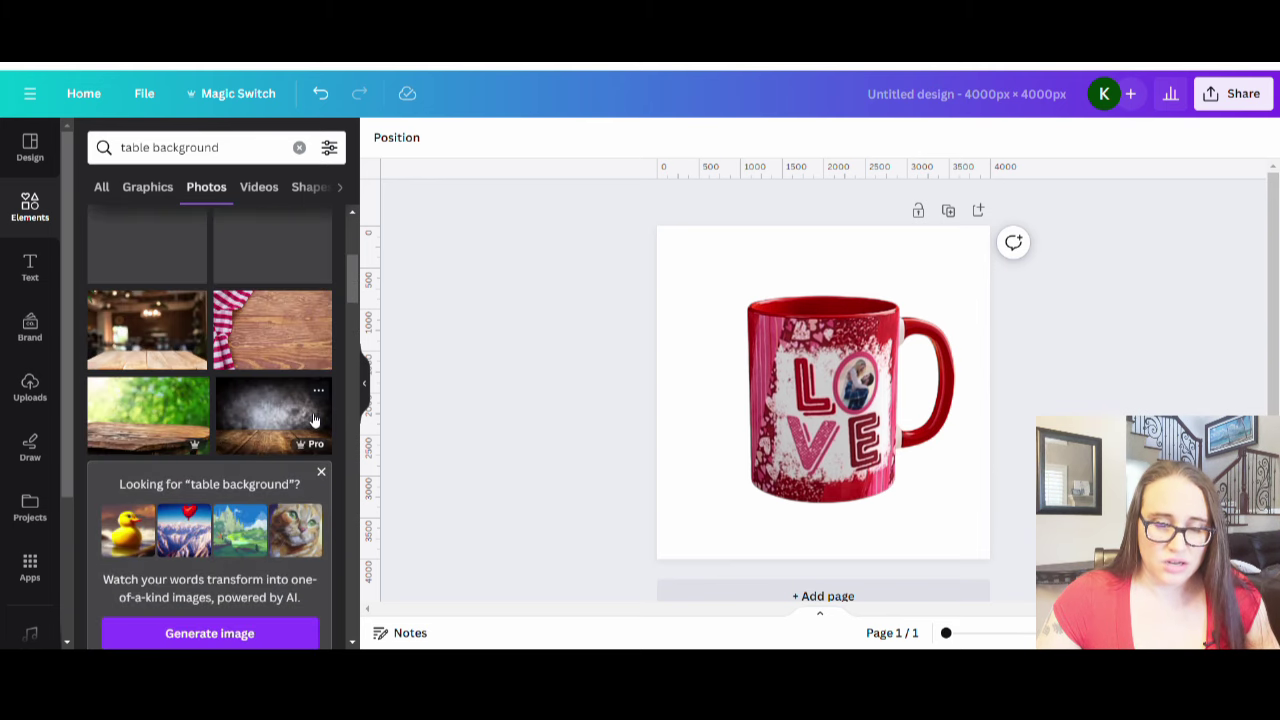
scroll(310, 420, "up", 3)
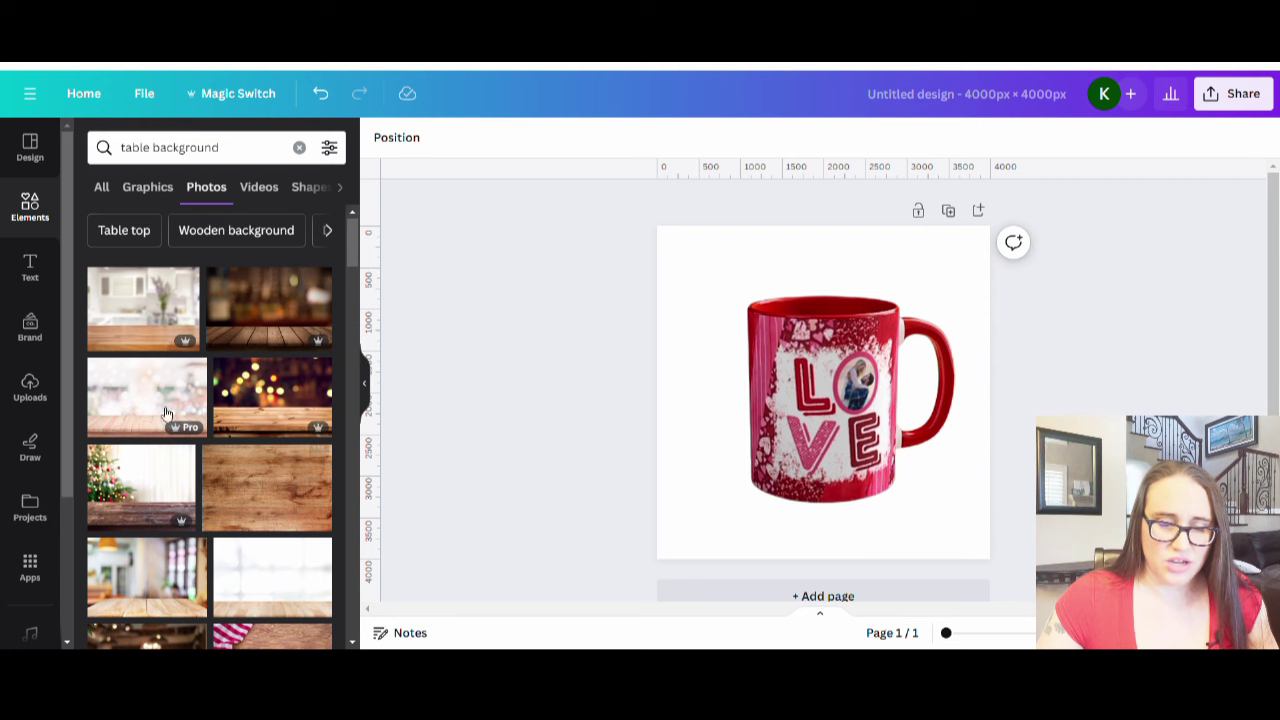
left_click(136, 318)
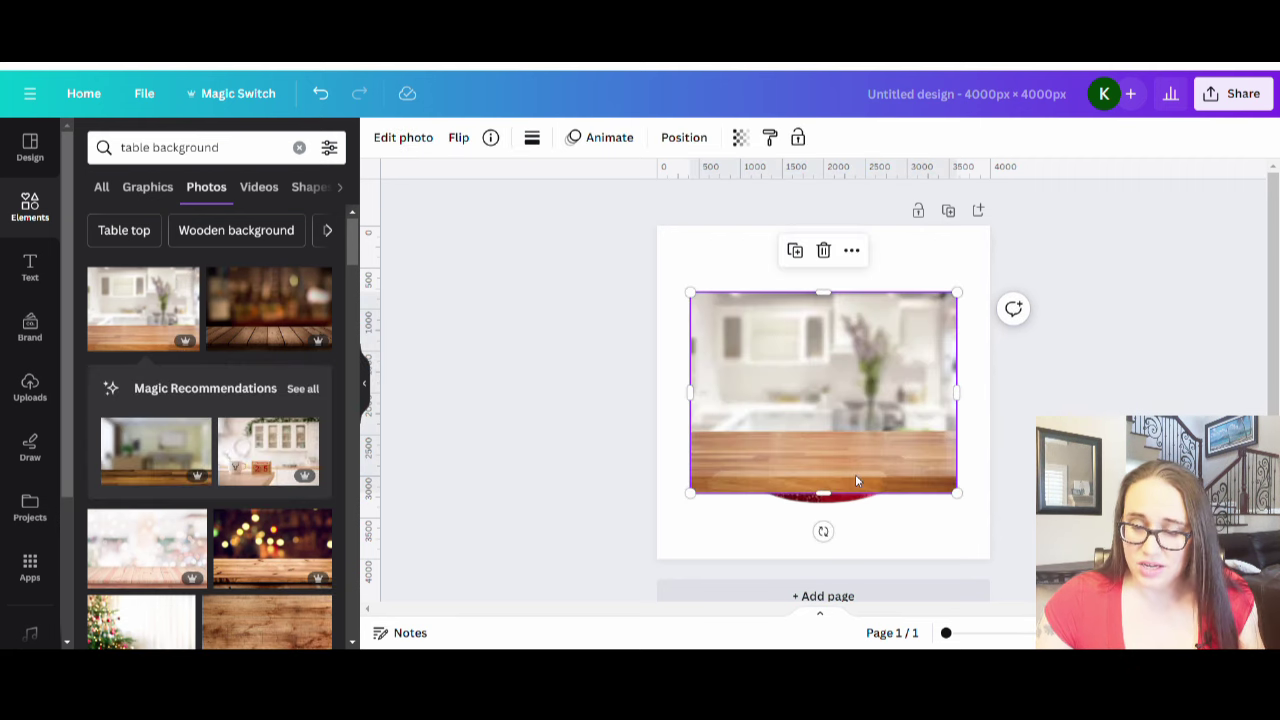
Enlarge the kitchen tabletop photo until it covers the whole page and send it behind the red mug.
left_click_drag(855, 474, 821, 558)
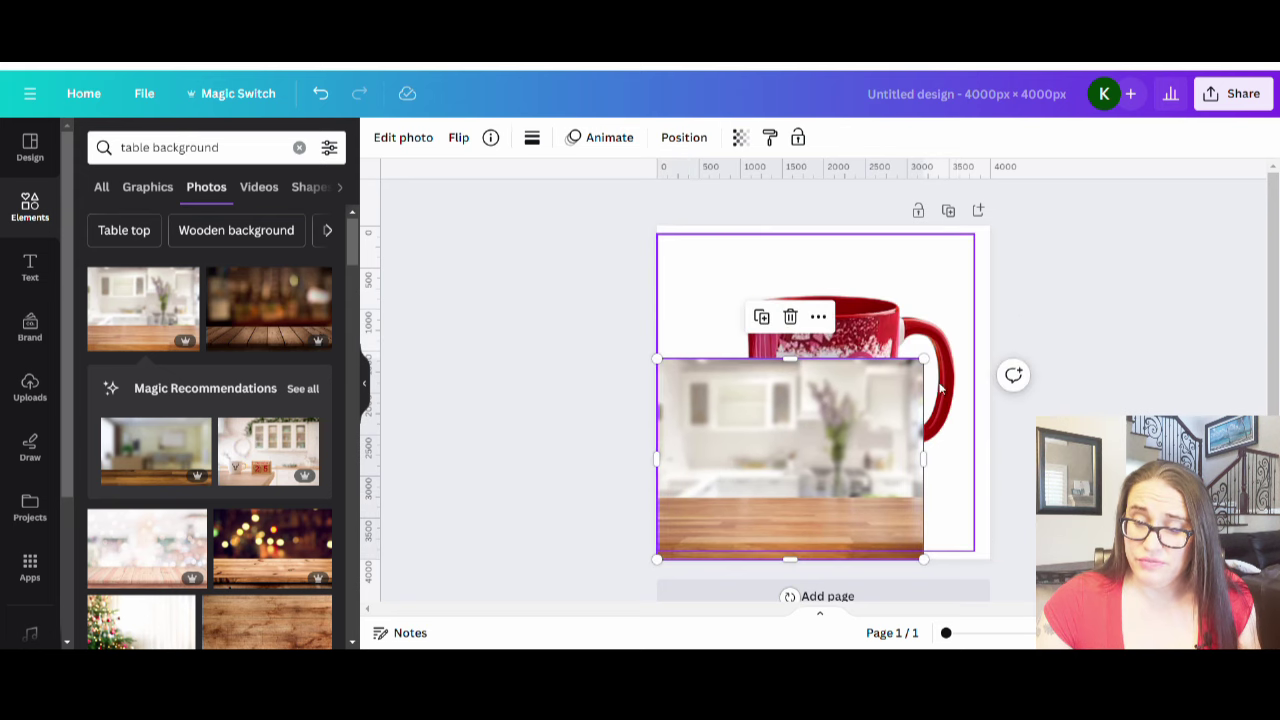
left_click_drag(932, 374, 1226, 240)
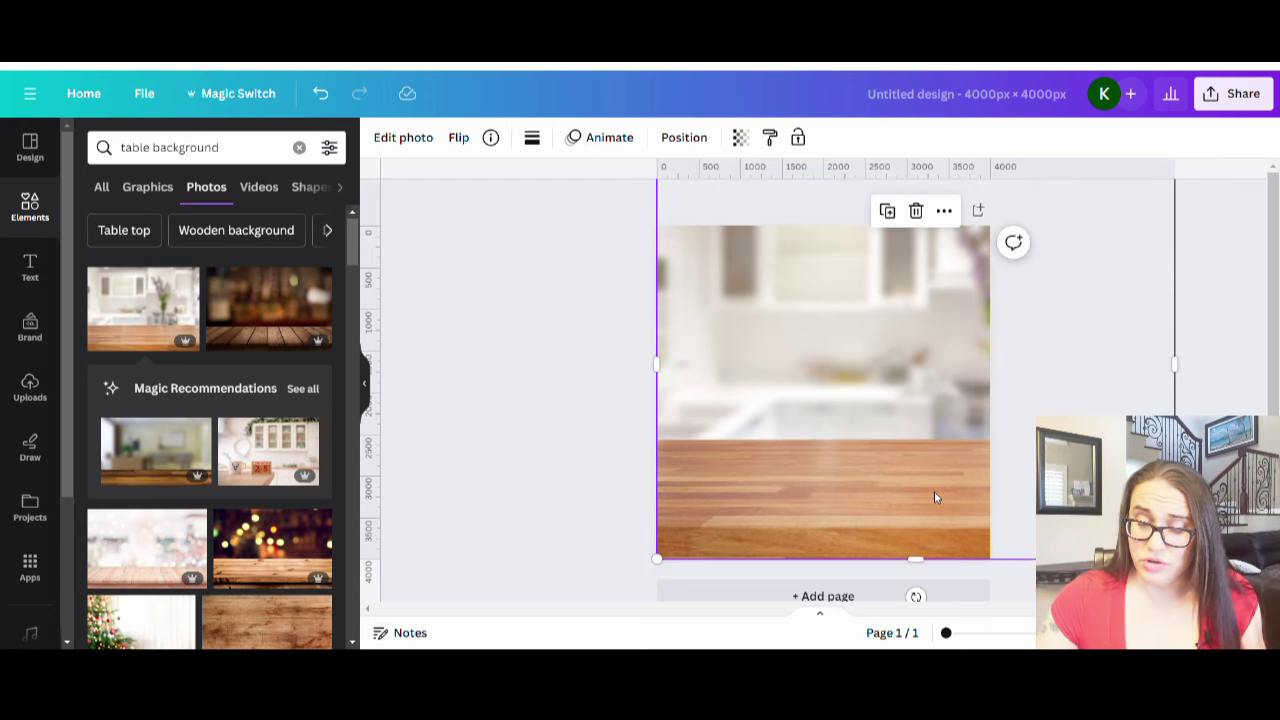
key("ctrl+bracketleft")
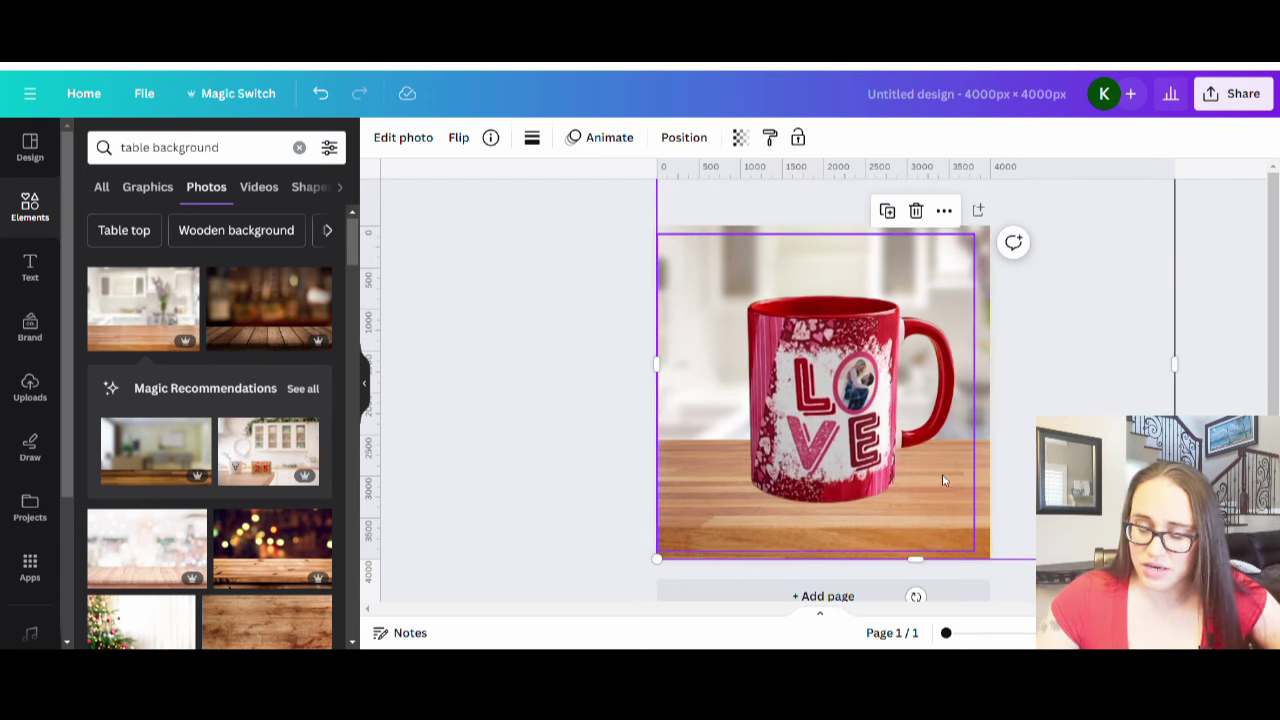
Shift the mug slightly down and to the right so it rests on the wooden tabletop.
left_click(610, 487)
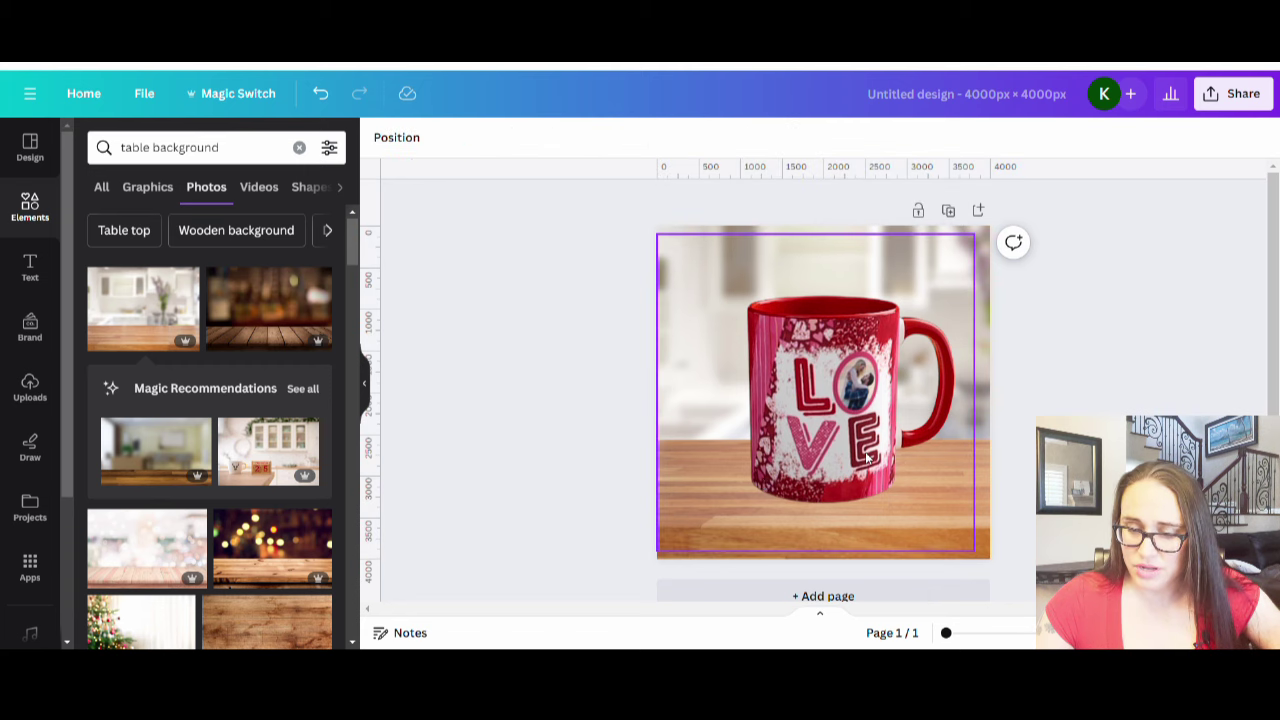
left_click_drag(867, 457, 864, 474)
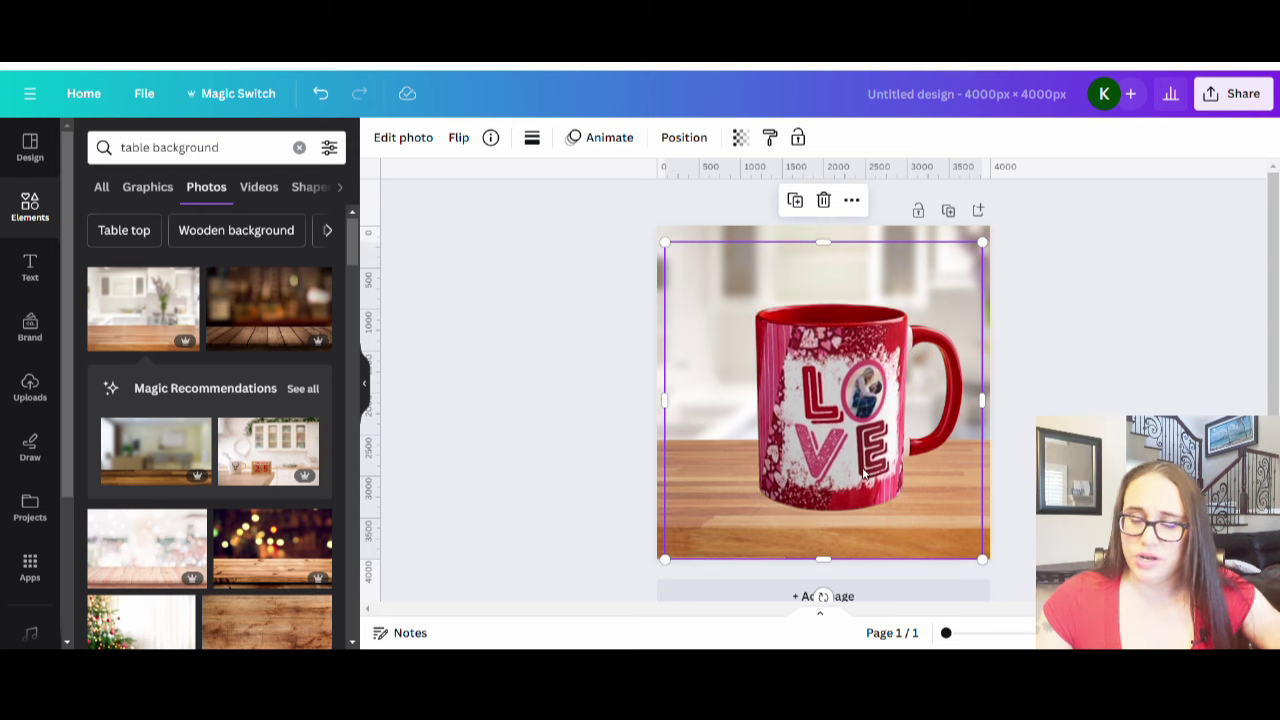
left_click(434, 548)
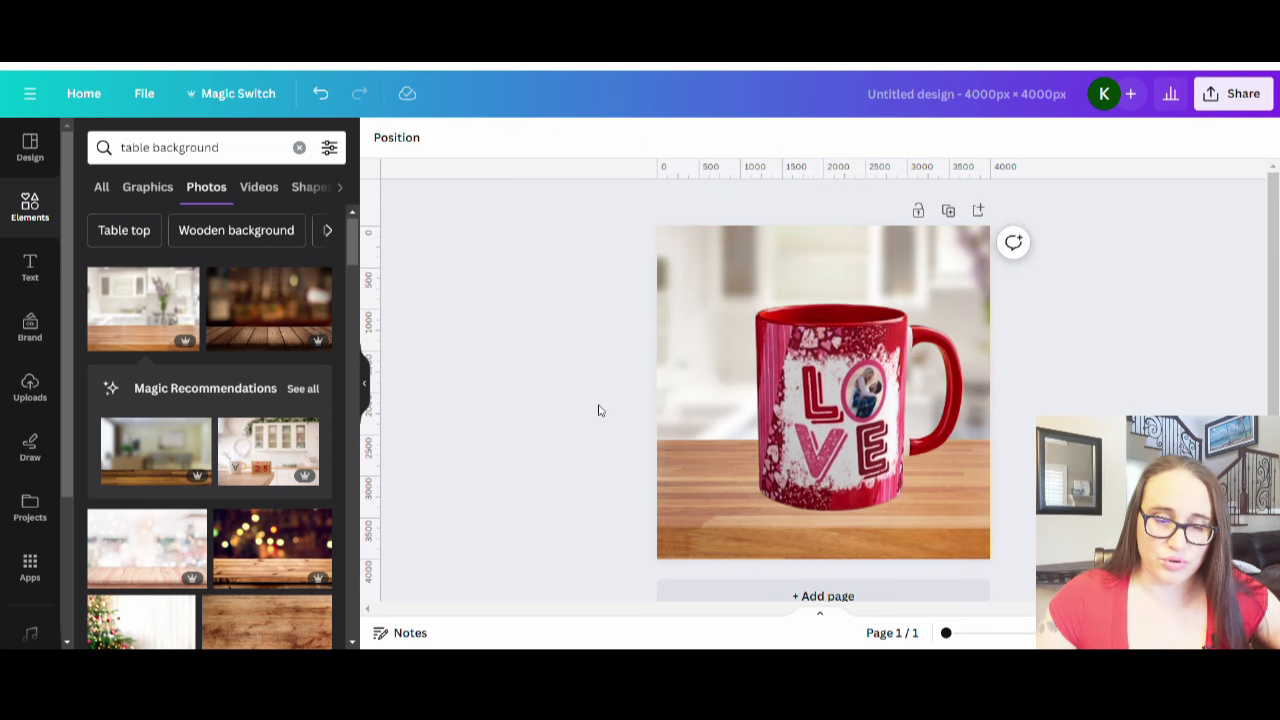
Search the photos for "roses" and place the single long-stemmed red rose on the tabletop, in front of the mug's lower right side.
left_click(210, 147)
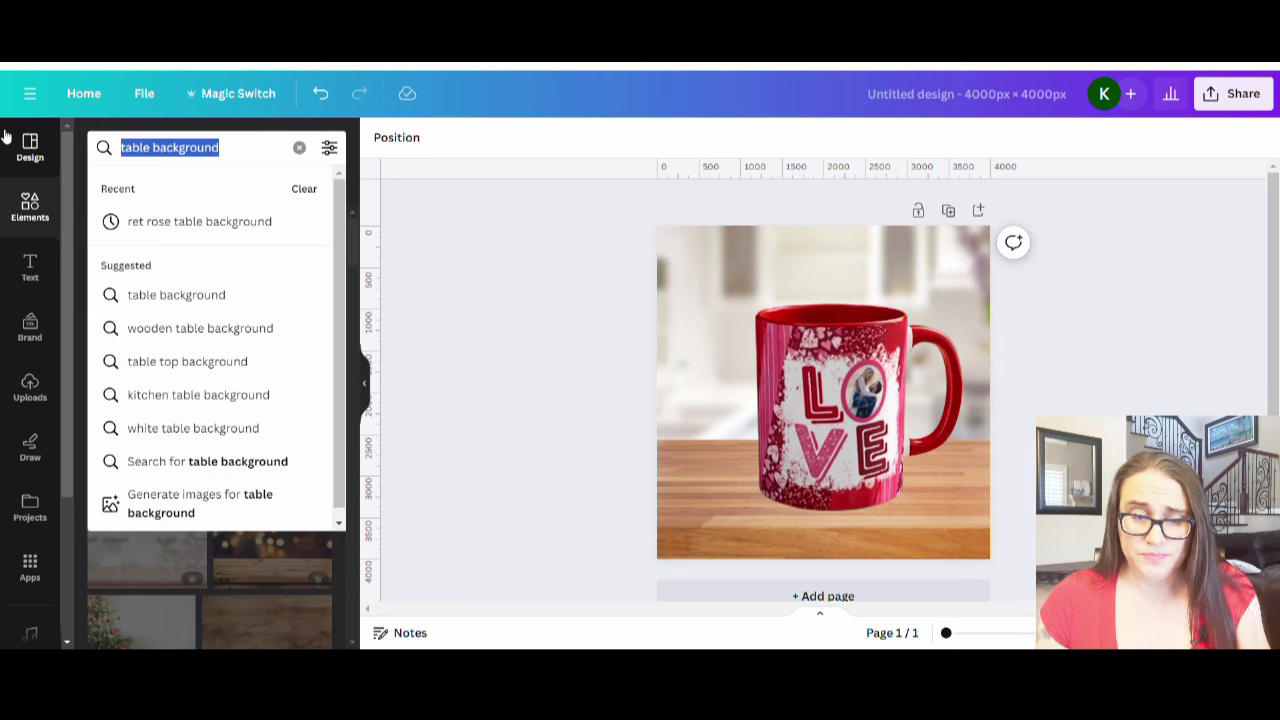
type("roses")
key("Return")
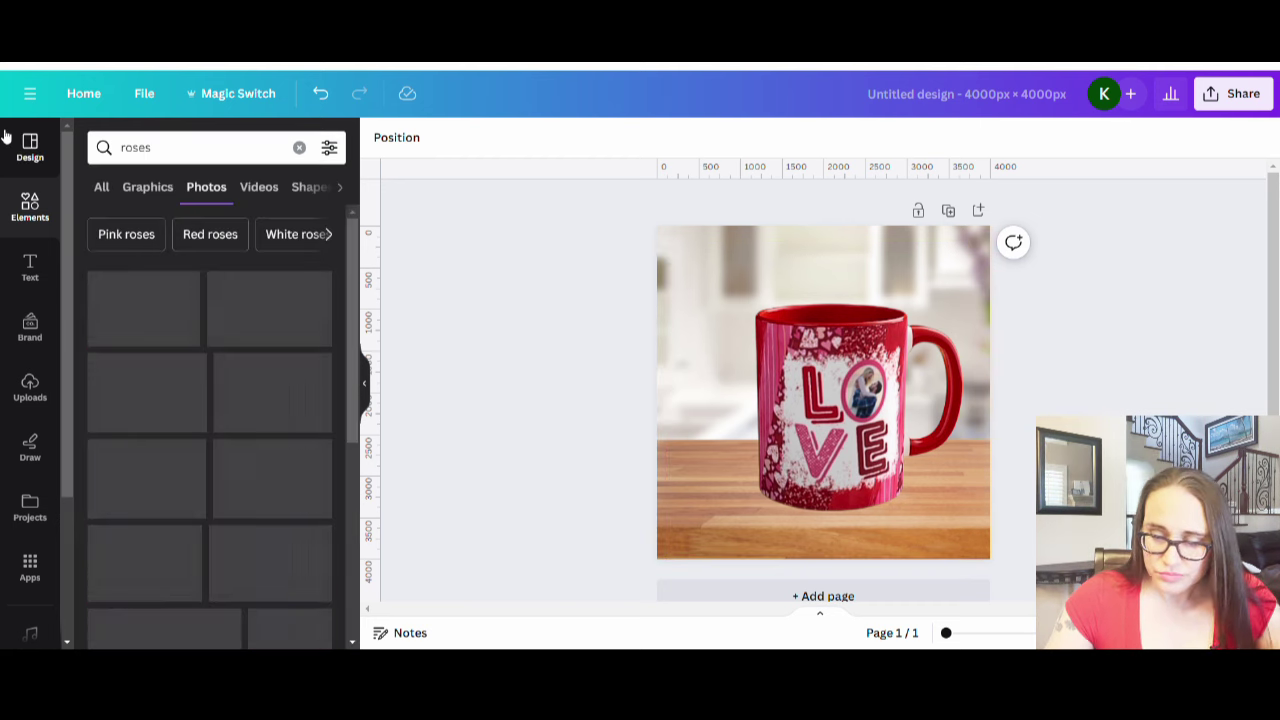
left_click(217, 326)
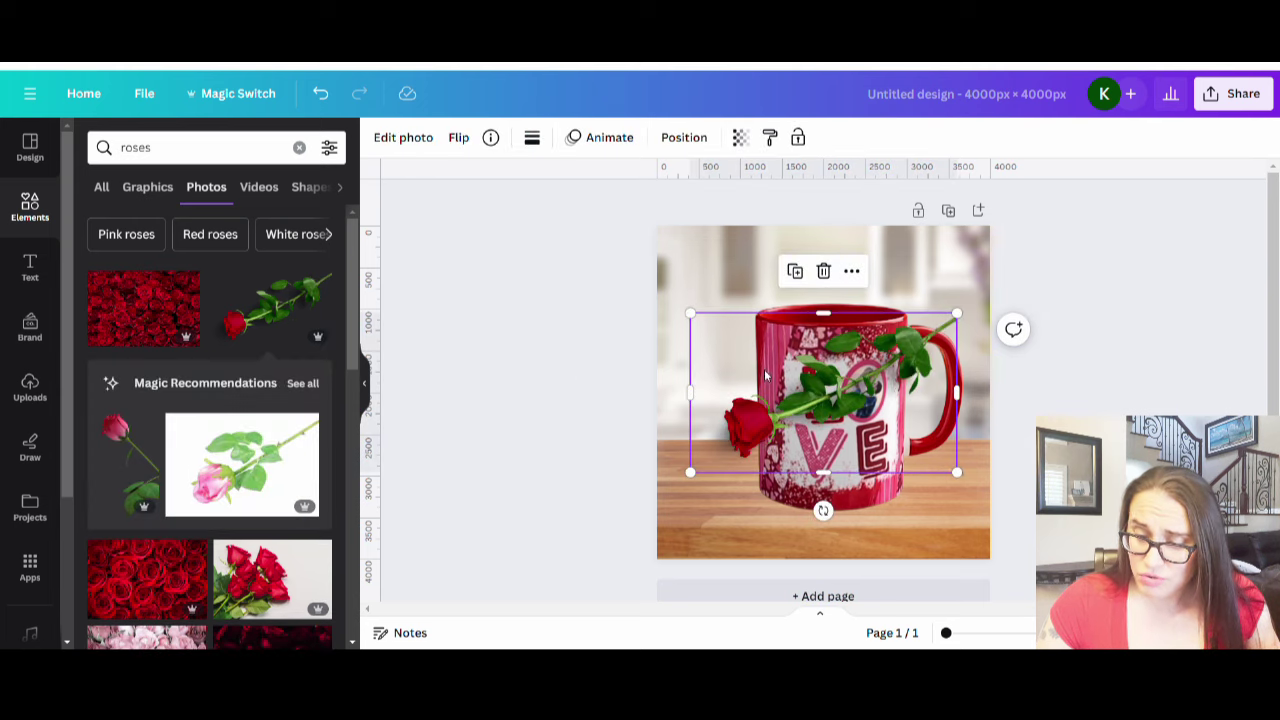
left_click_drag(864, 399, 890, 516)
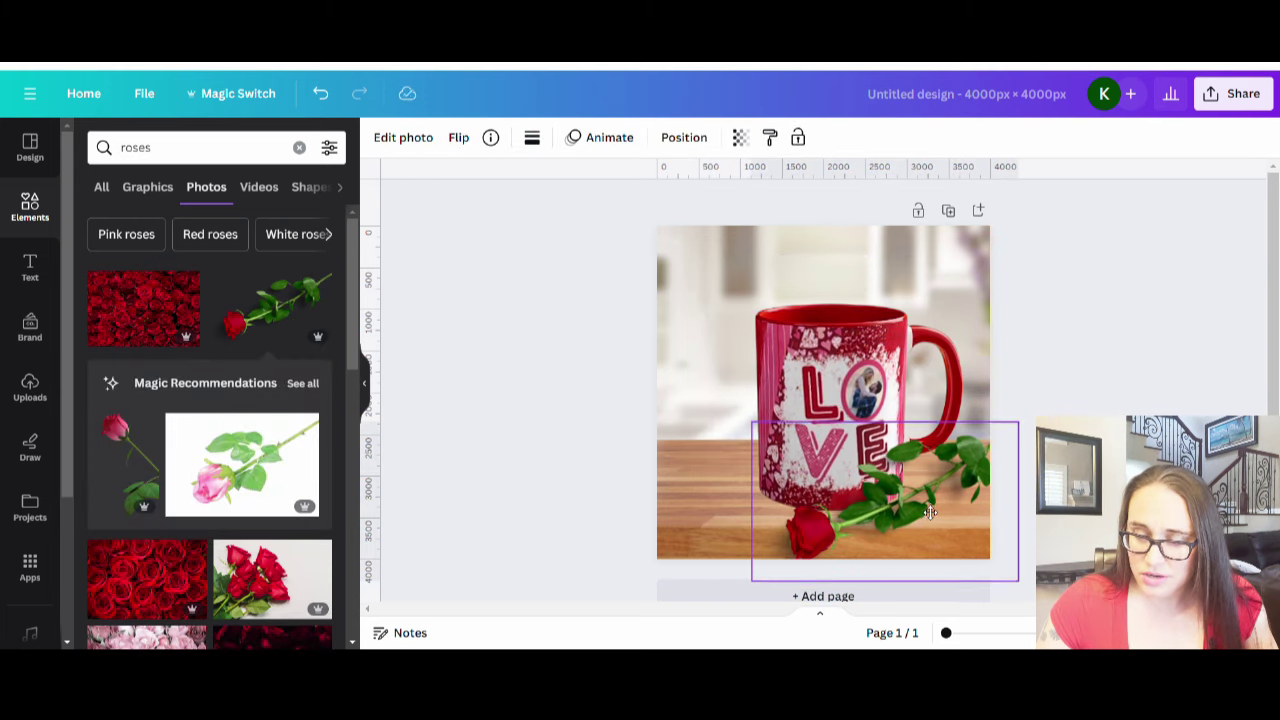
left_click_drag(930, 512, 1006, 498)
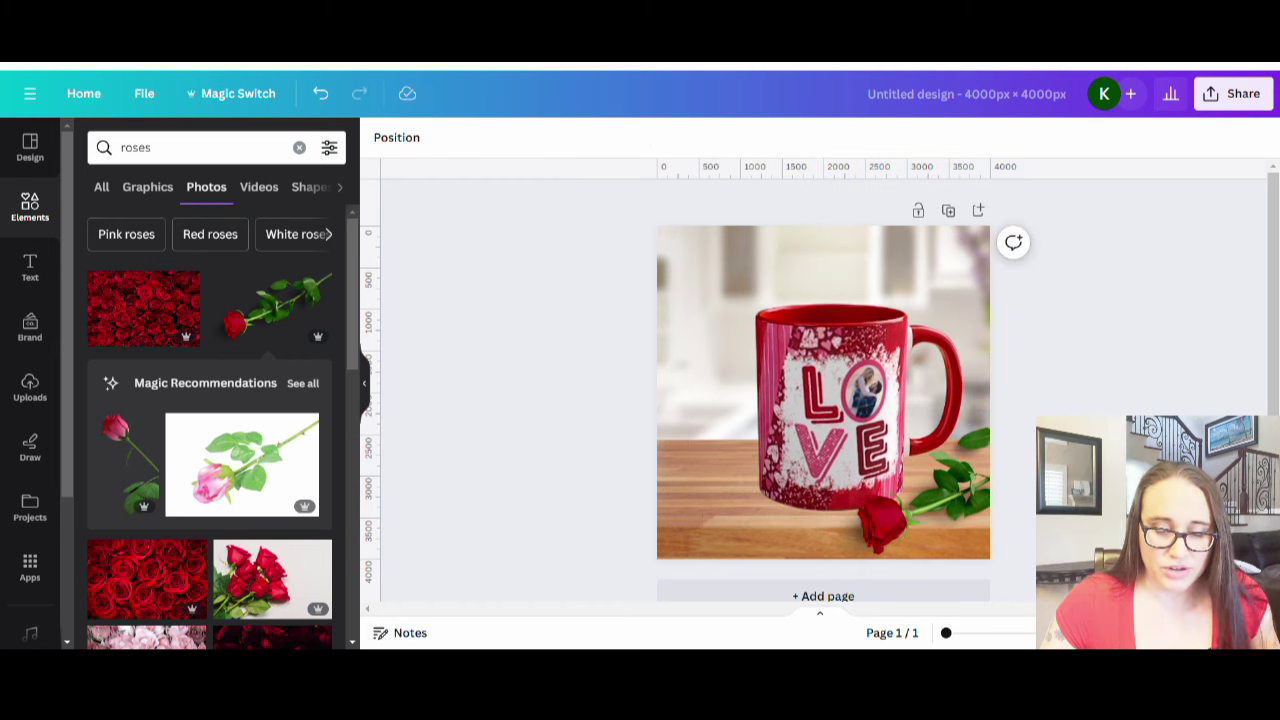
Try a cut-out red rose bloom, scaled to about 1000 px wide, on the tabletop at the mug's left side.
scroll(282, 459, "down", 1)
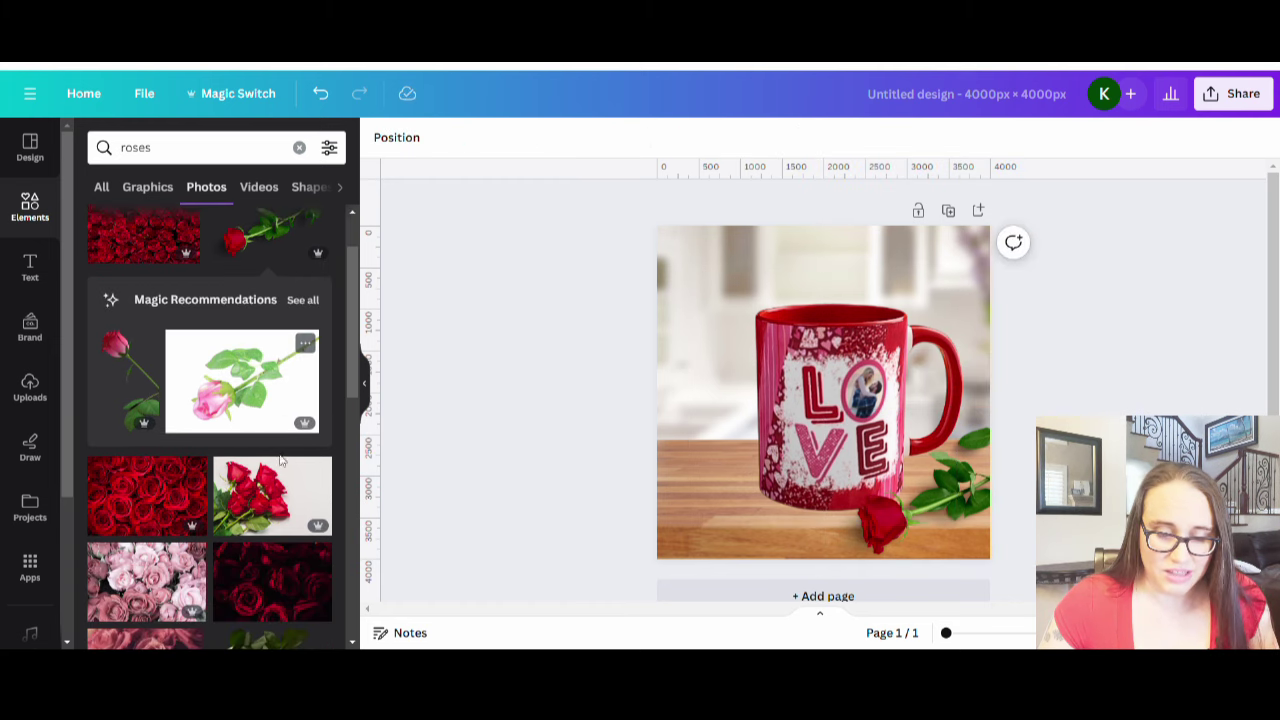
scroll(230, 430, "down", 4)
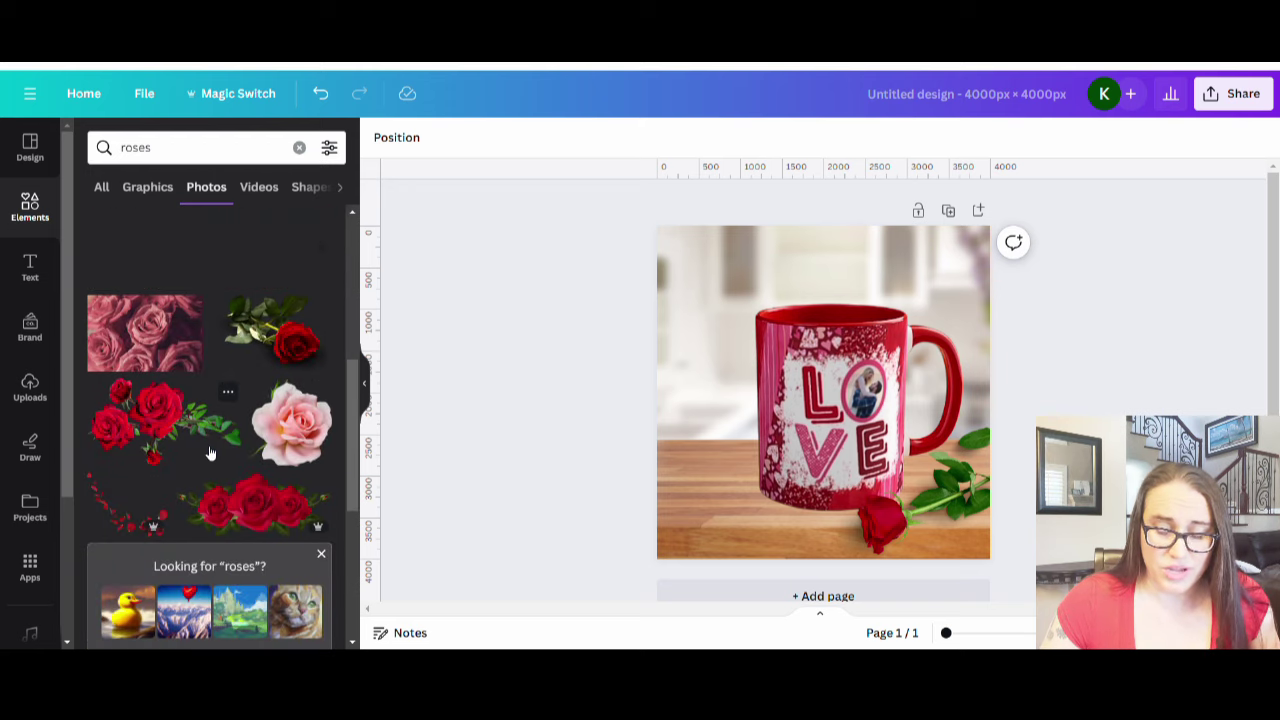
scroll(209, 449, "down", 8)
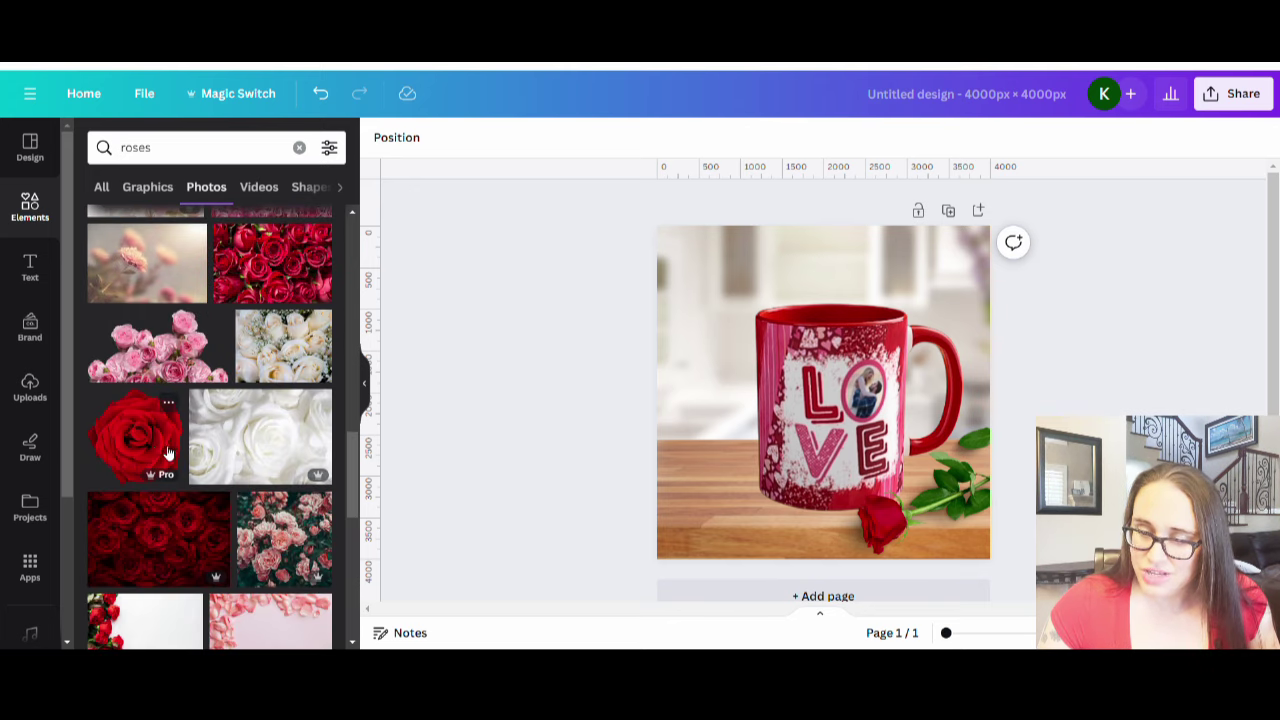
left_click(152, 451)
left_click_drag(960, 260, 775, 445)
mouse_move(743, 497)
left_mouse_down()
mouse_move(710, 498)
mouse_move(741, 503)
left_mouse_up()
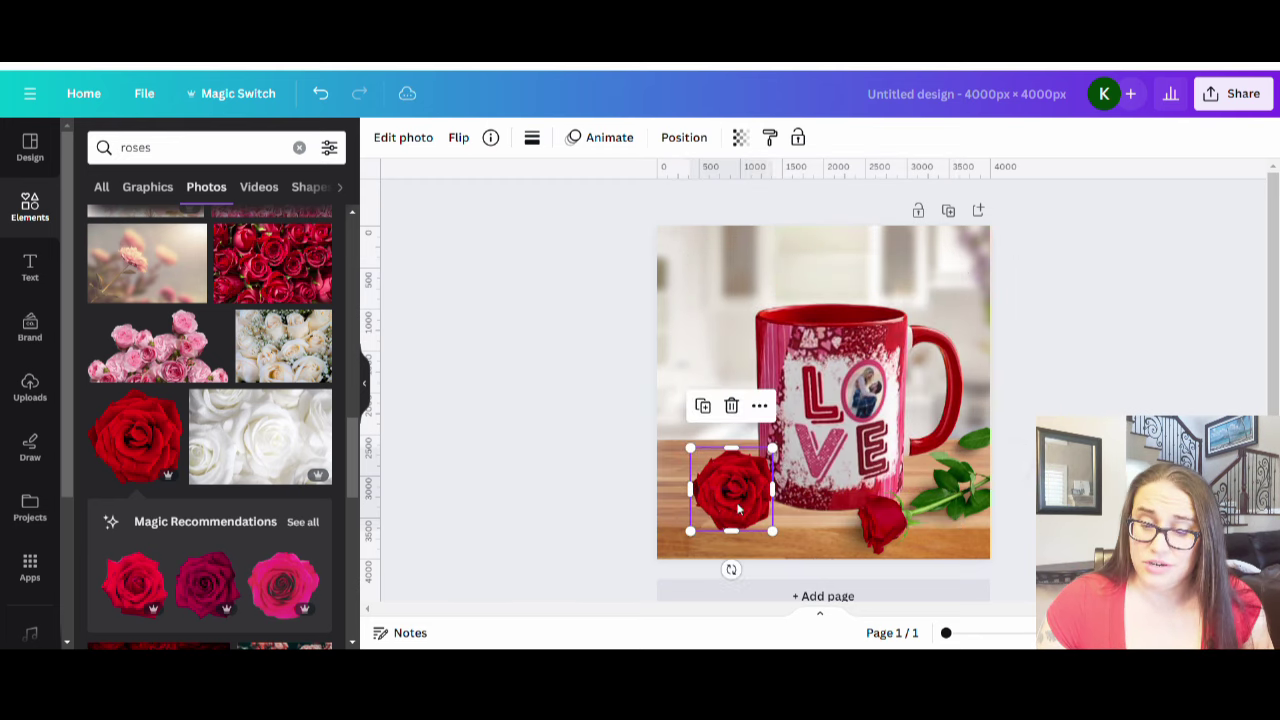
left_click(531, 499)
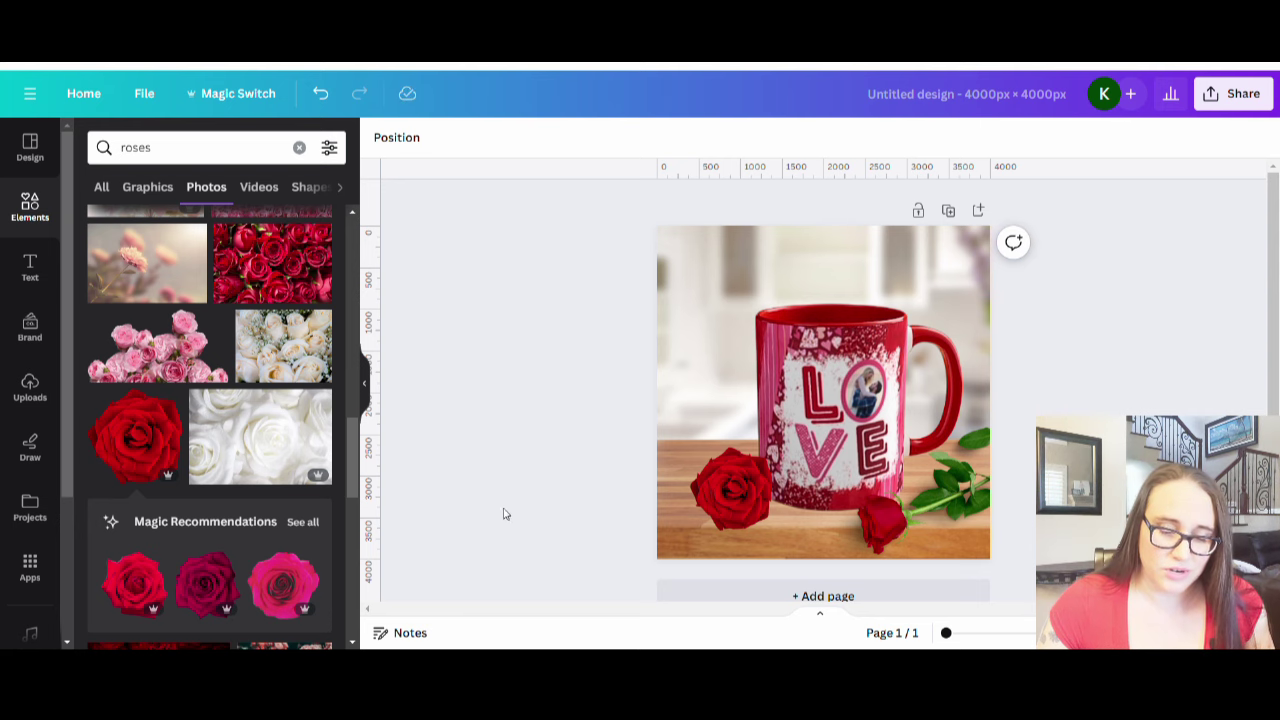
Browse further rose photos for other decorations suited to the mug scene.
scroll(103, 394, "down", 3)
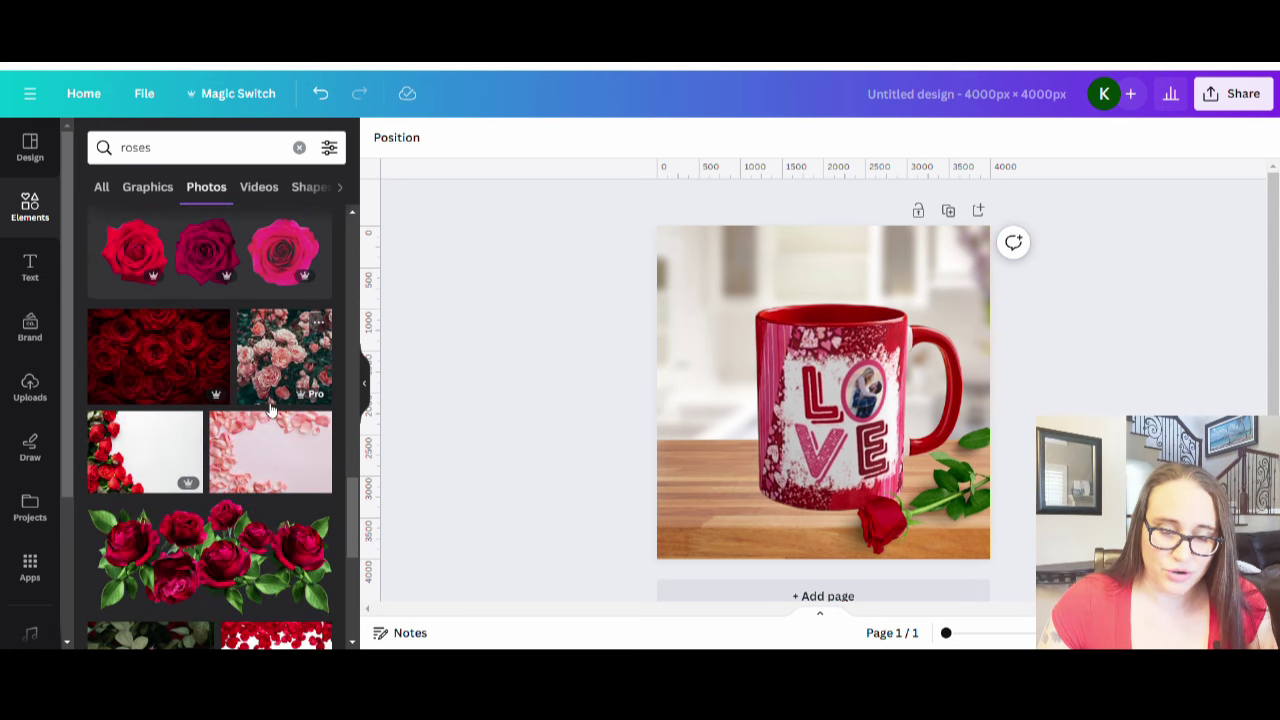
scroll(243, 420, "down", 3)
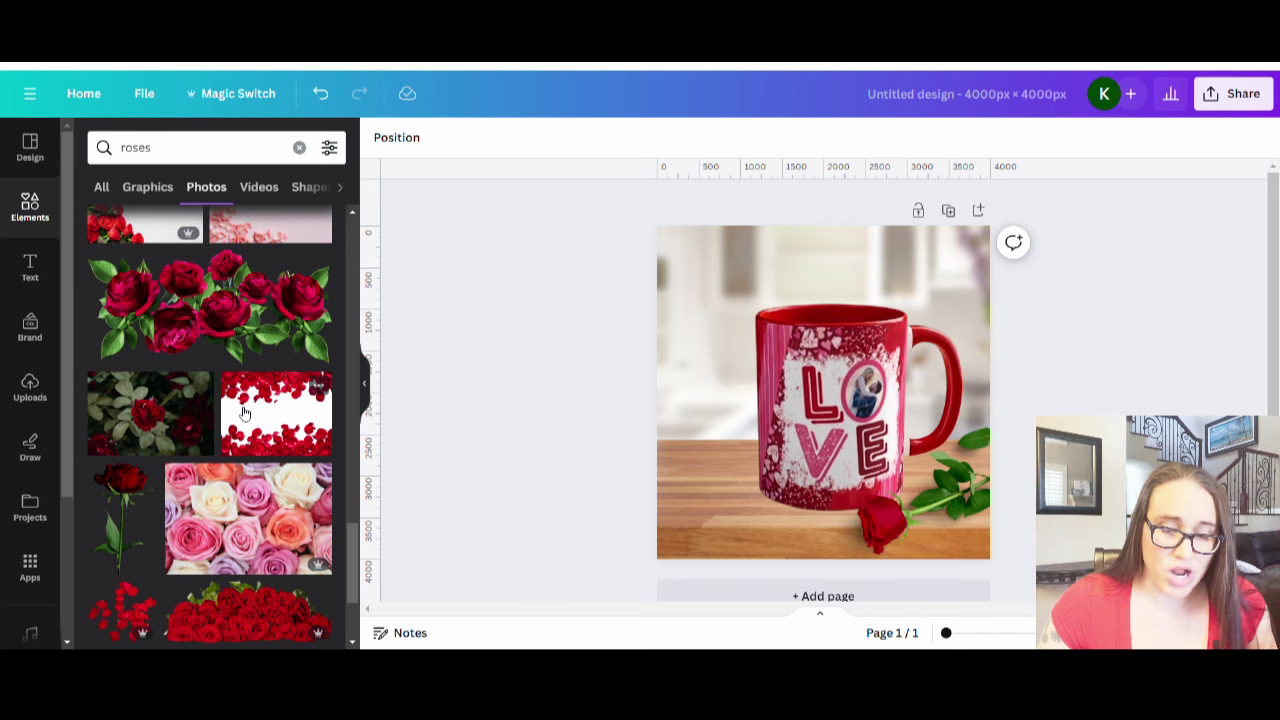
scroll(243, 412, "down", 2)
scroll(128, 312, "down", 3)
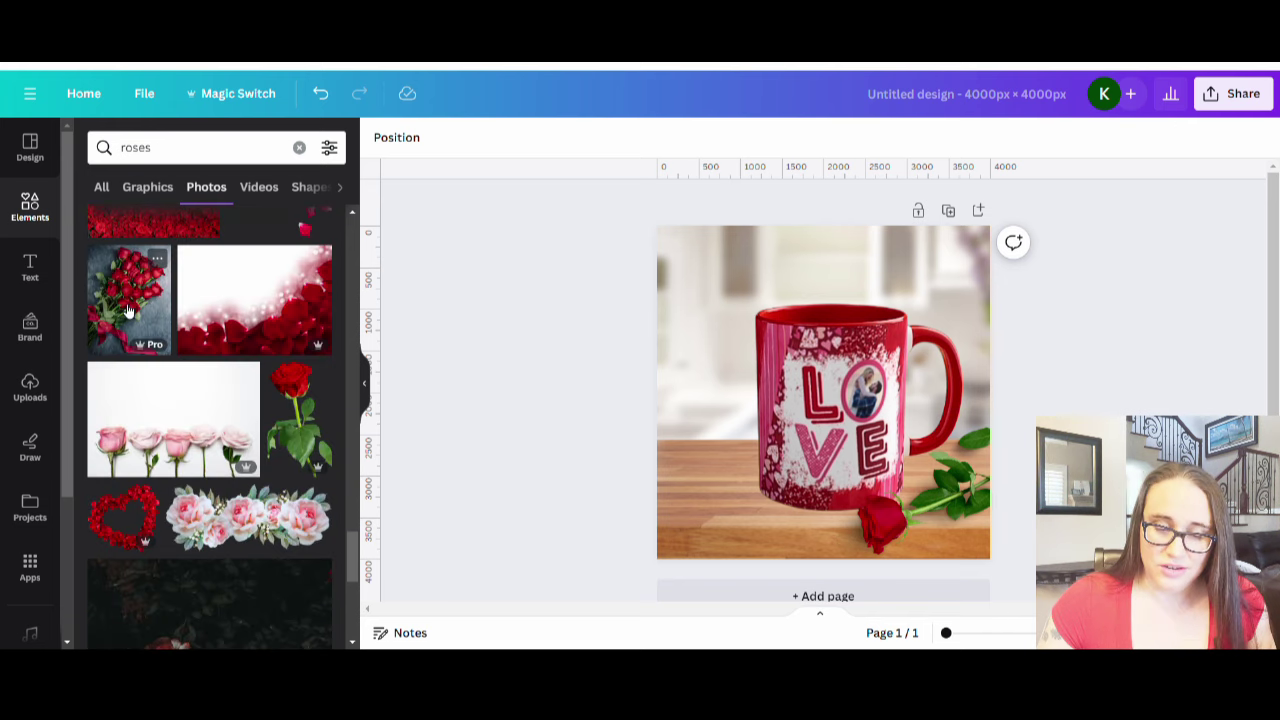
scroll(128, 328, "down", 3)
scroll(267, 511, "down", 5)
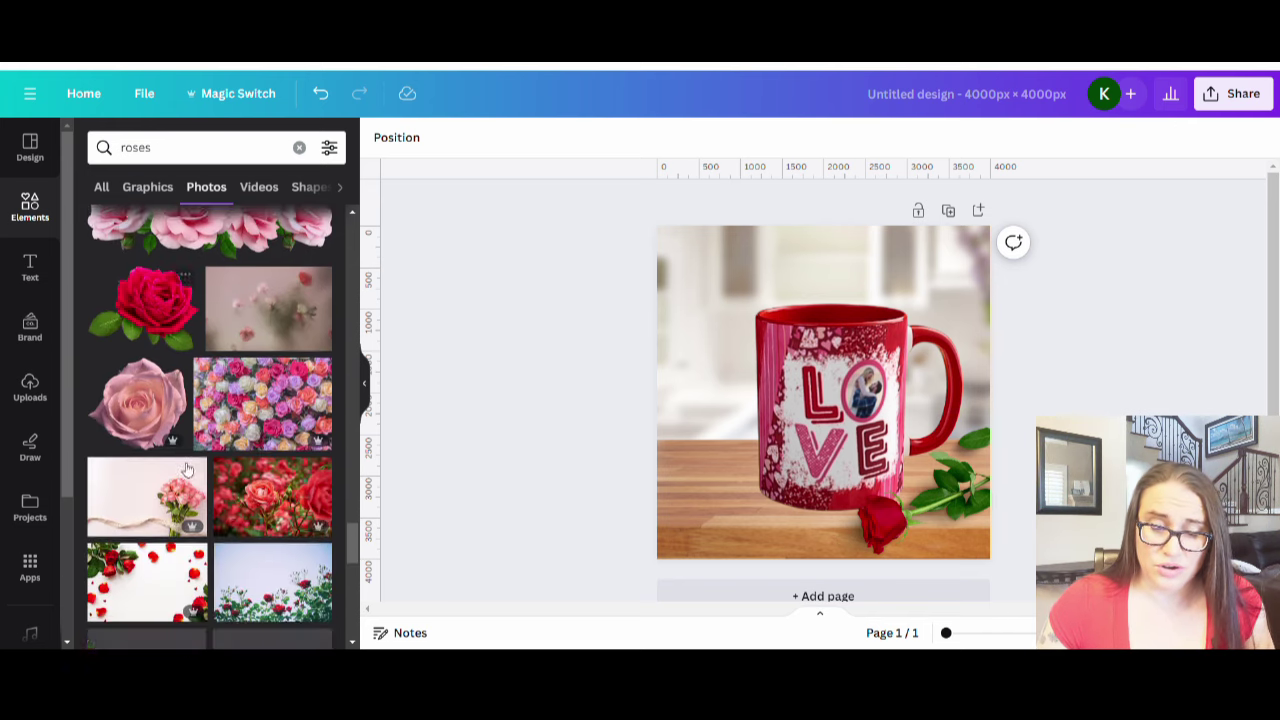
scroll(267, 511, "down", 1)
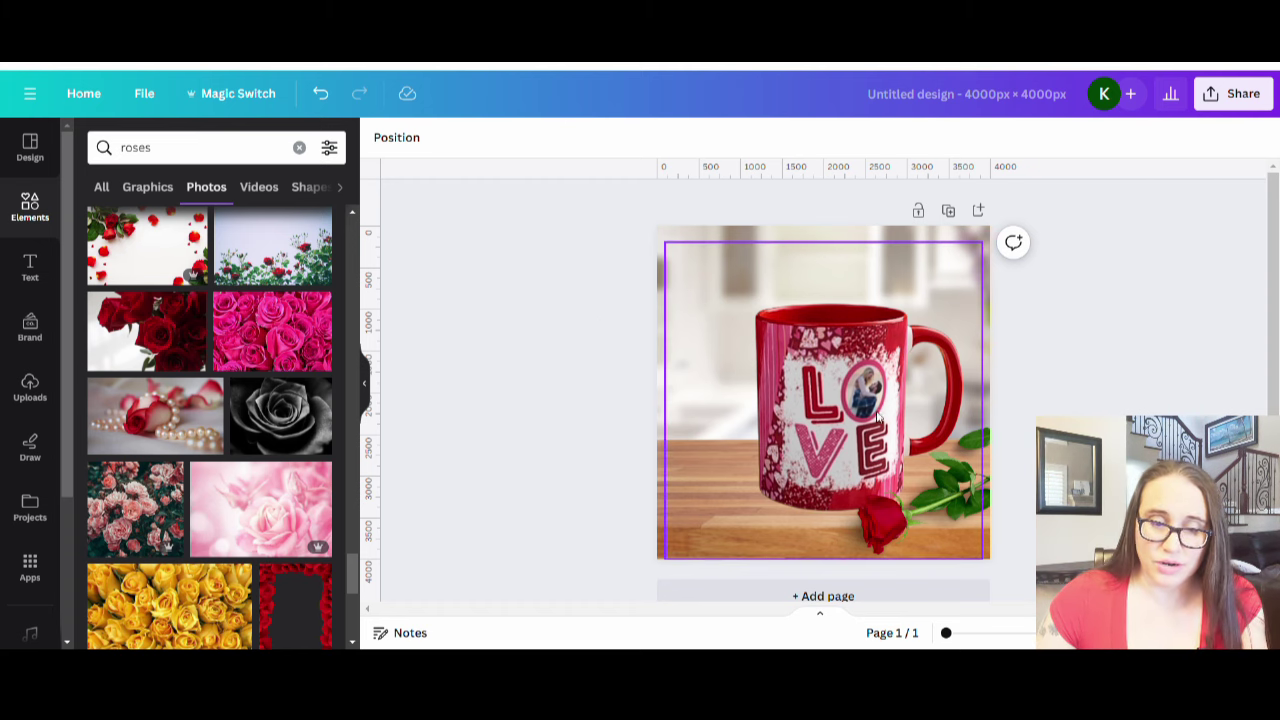
Search the photo library for "mug mockup".
left_click(200, 141)
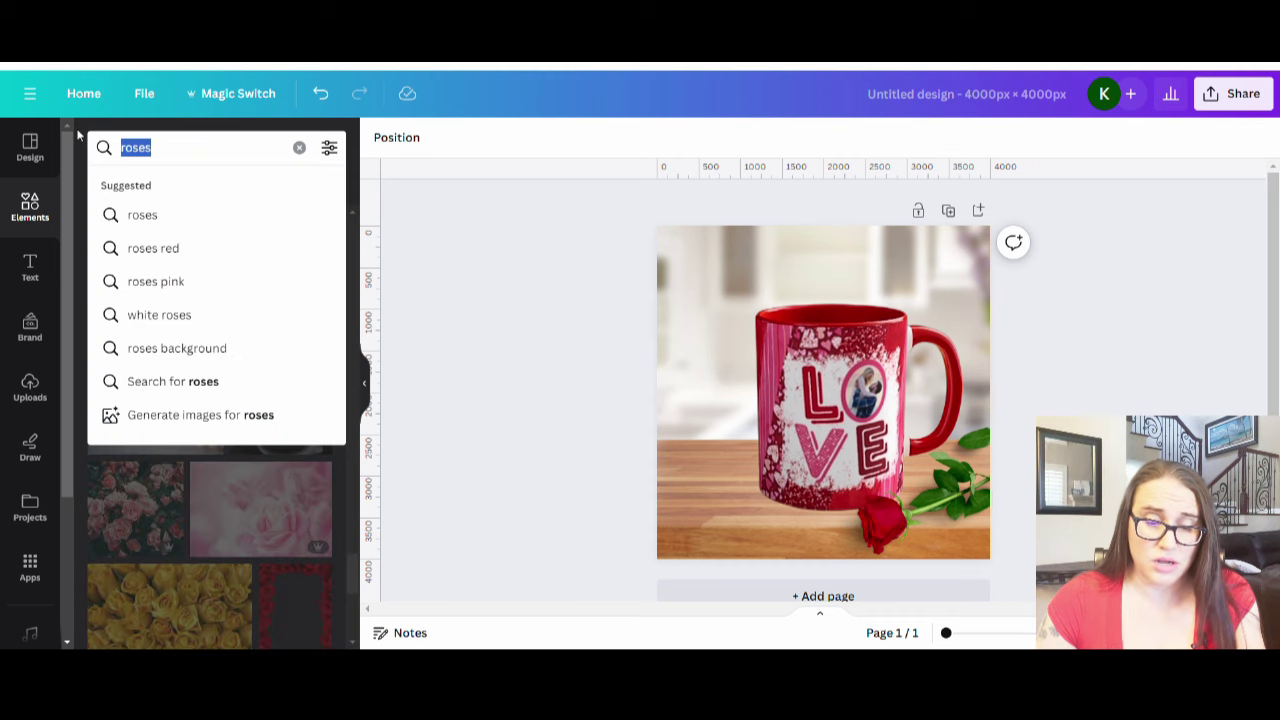
type("mug mockup")
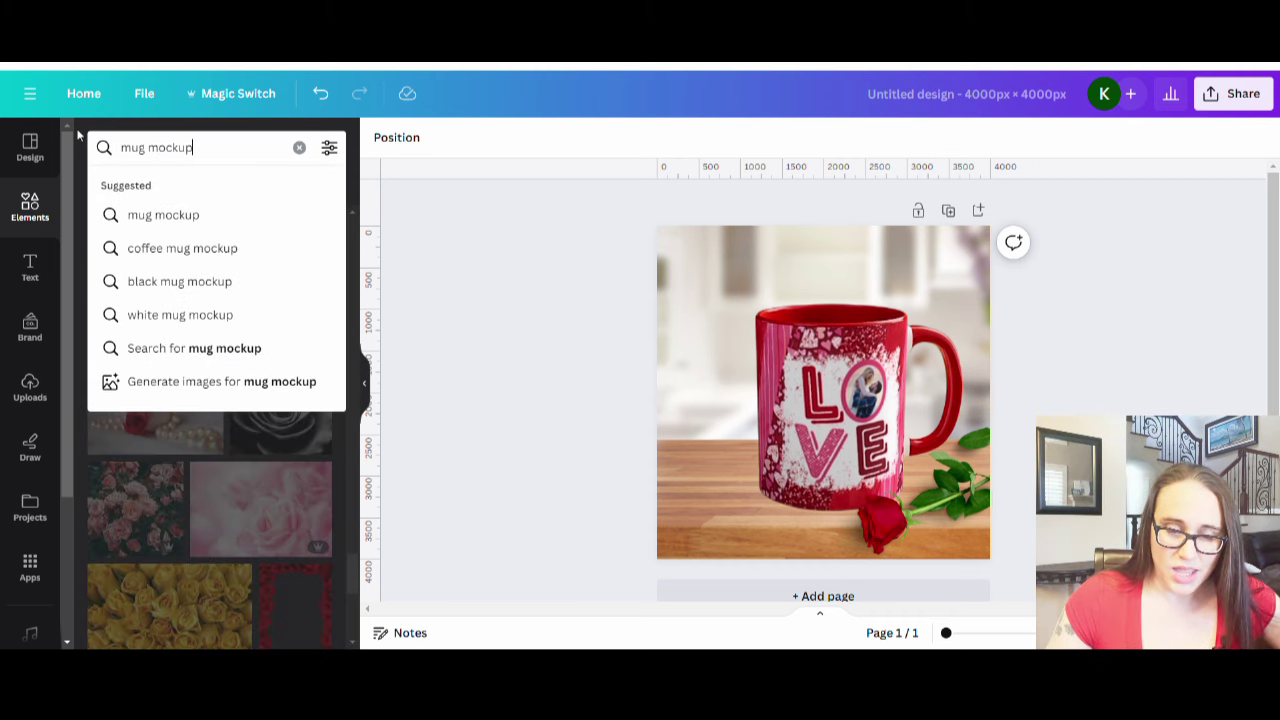
key("Return")
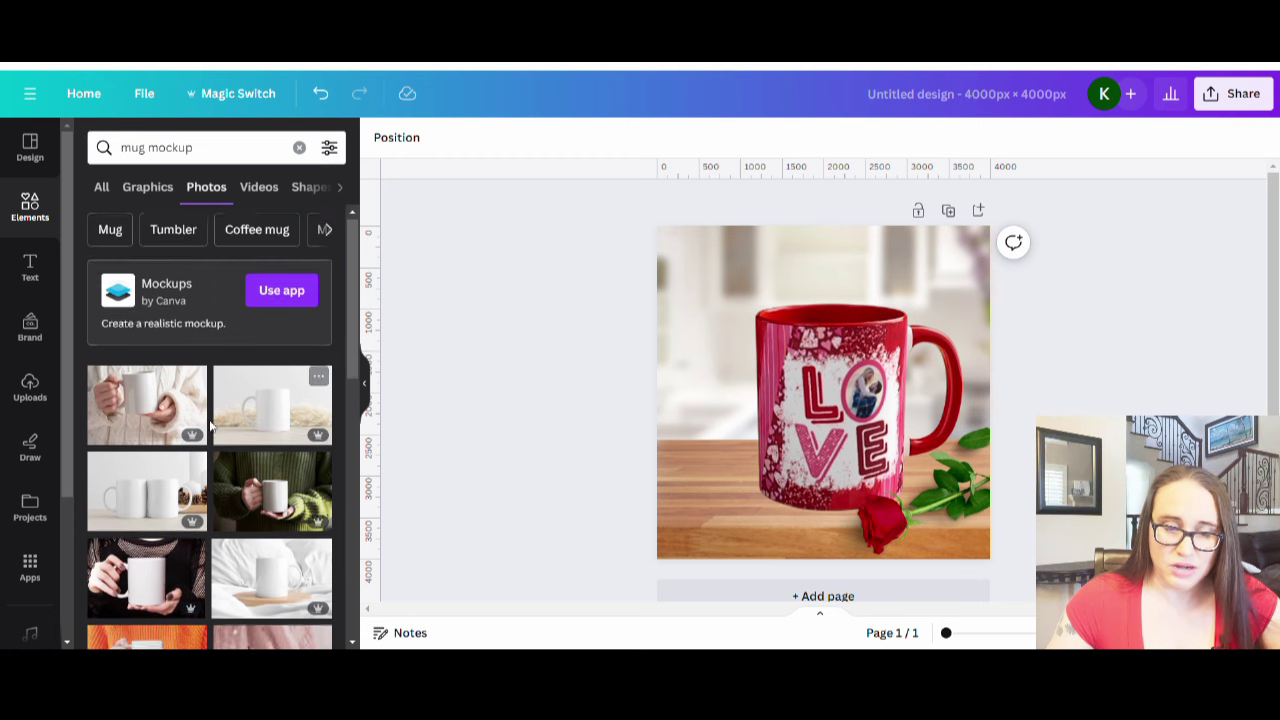
Browse the mug mockup photos for blank mugs in ready-made scenes that could show a design.
scroll(180, 330, "down", 1)
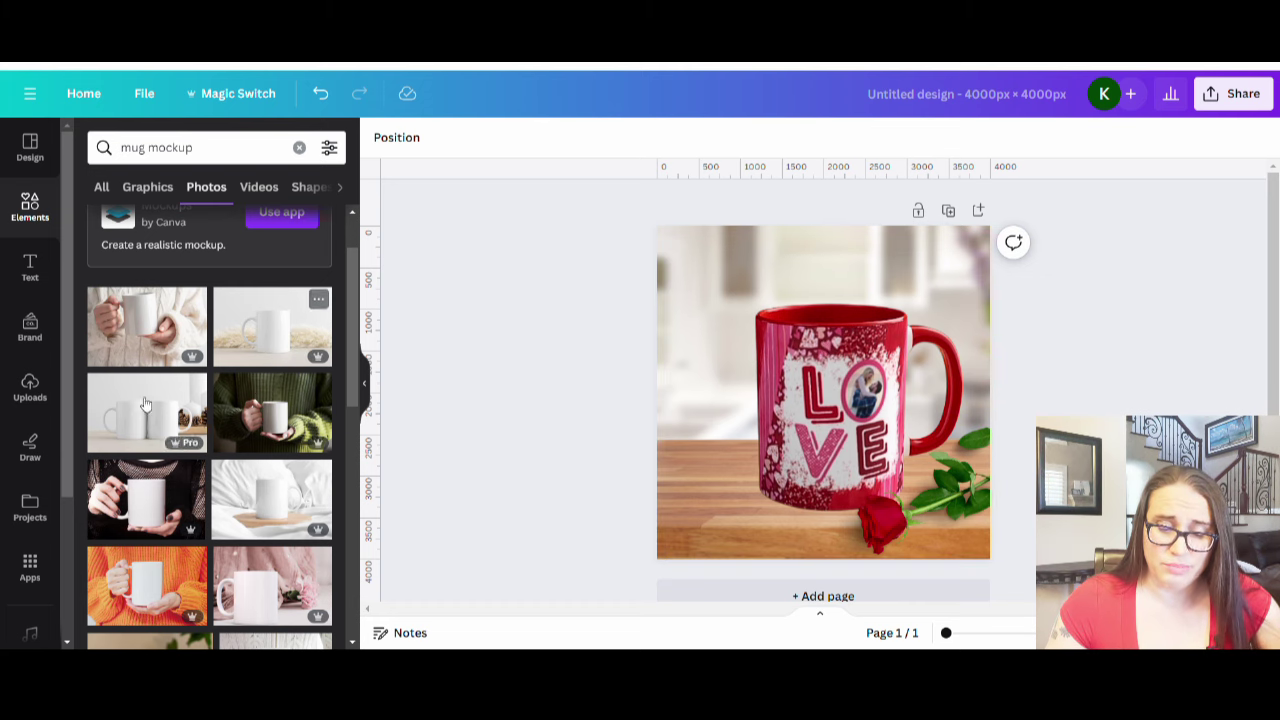
scroll(178, 420, "down", 2)
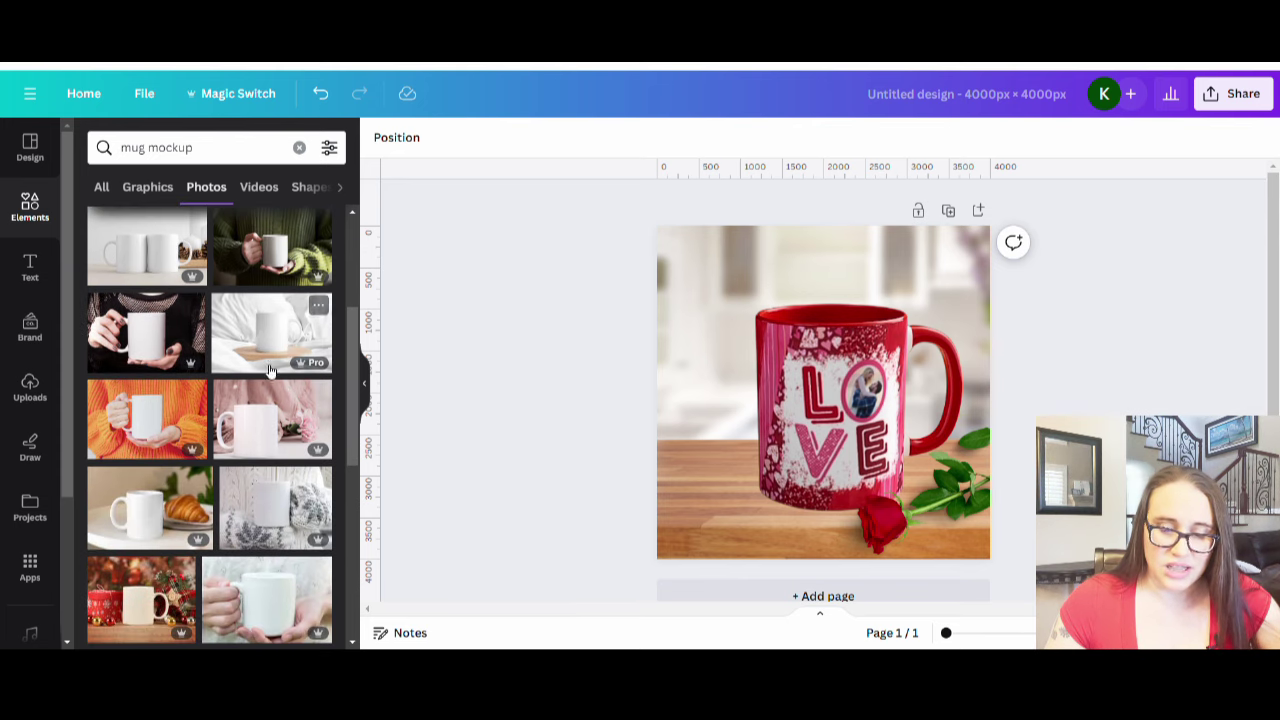
scroll(270, 365, "down", 1)
scroll(126, 428, "down", 4)
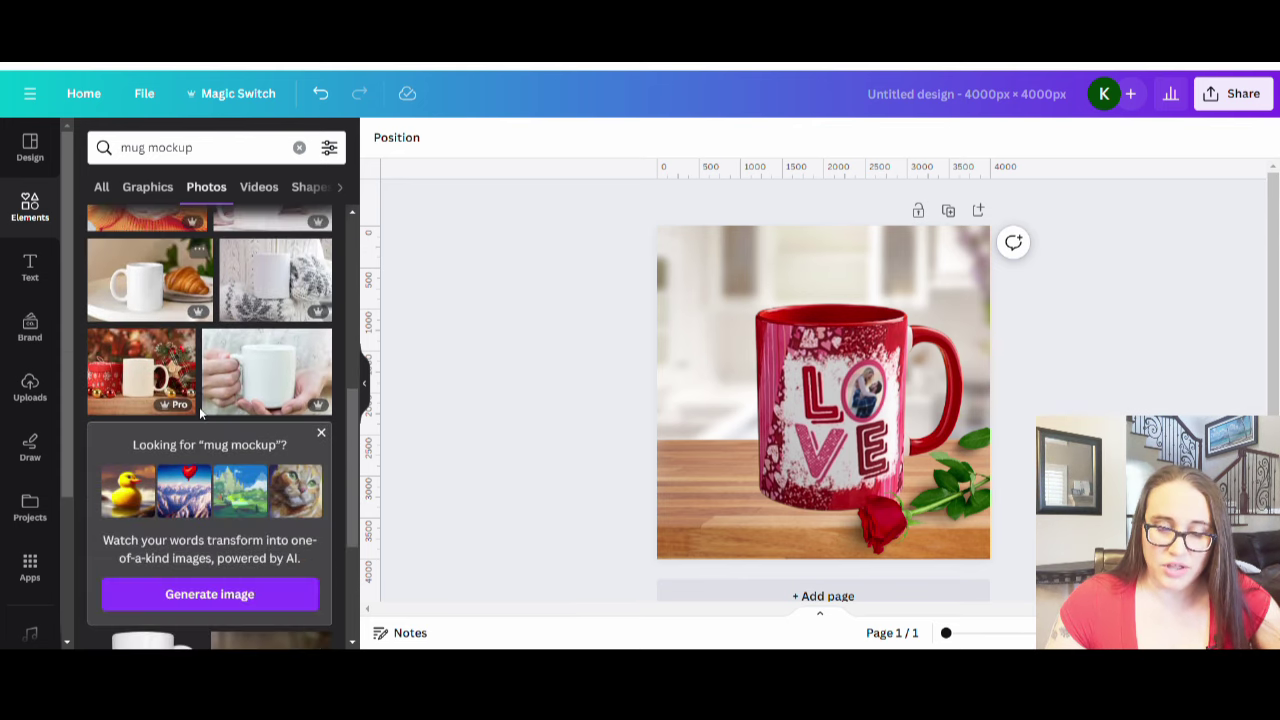
scroll(278, 428, "down", 3)
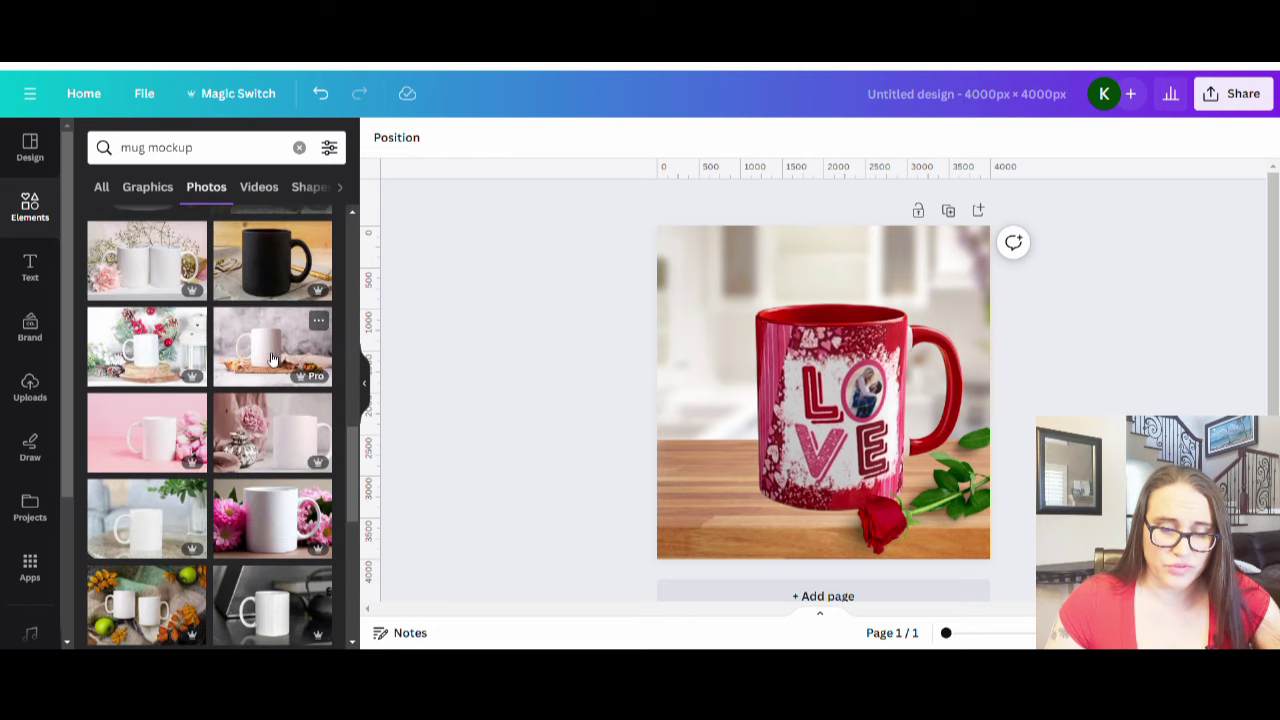
scroll(269, 356, "down", 1)
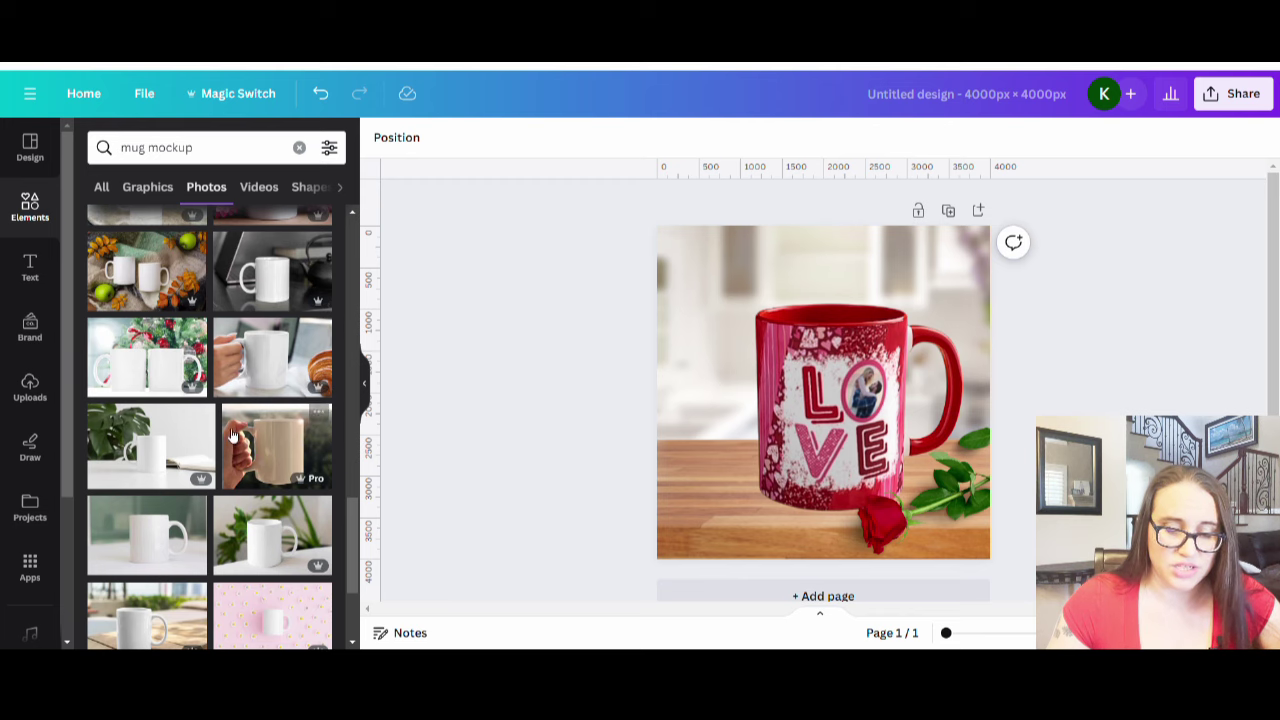
scroll(172, 402, "down", 2)
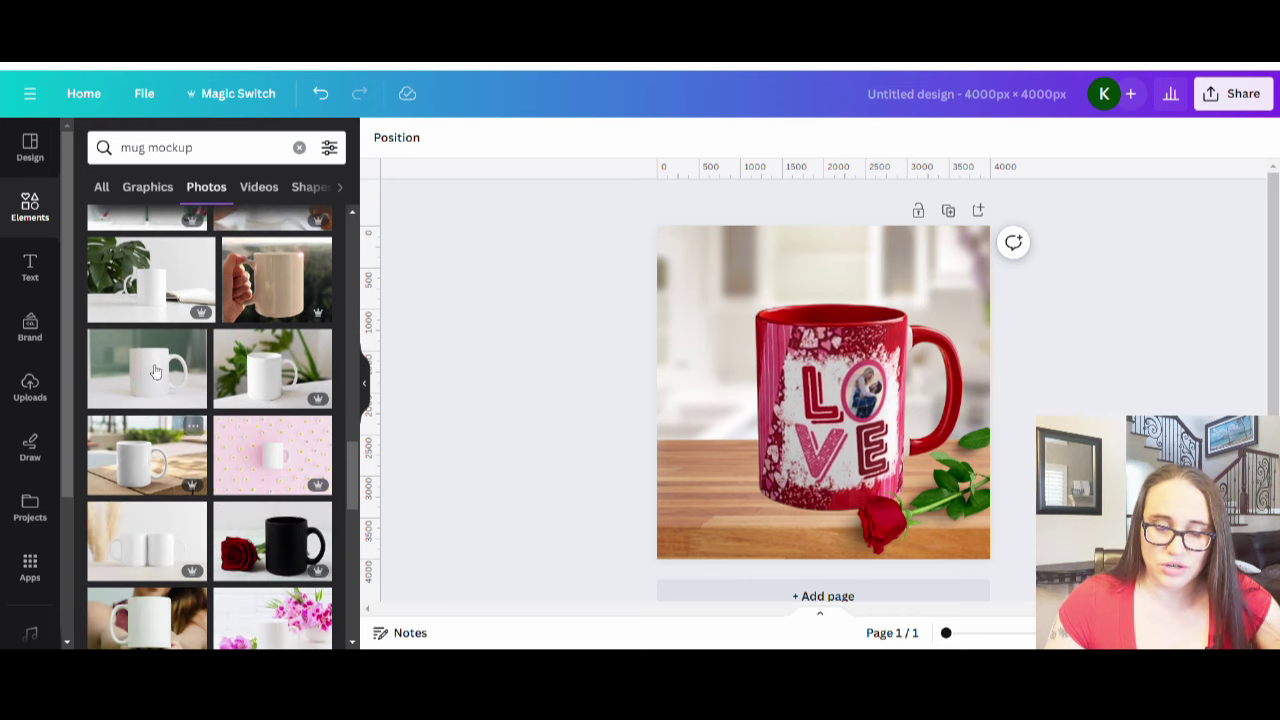
scroll(139, 360, "down", 5)
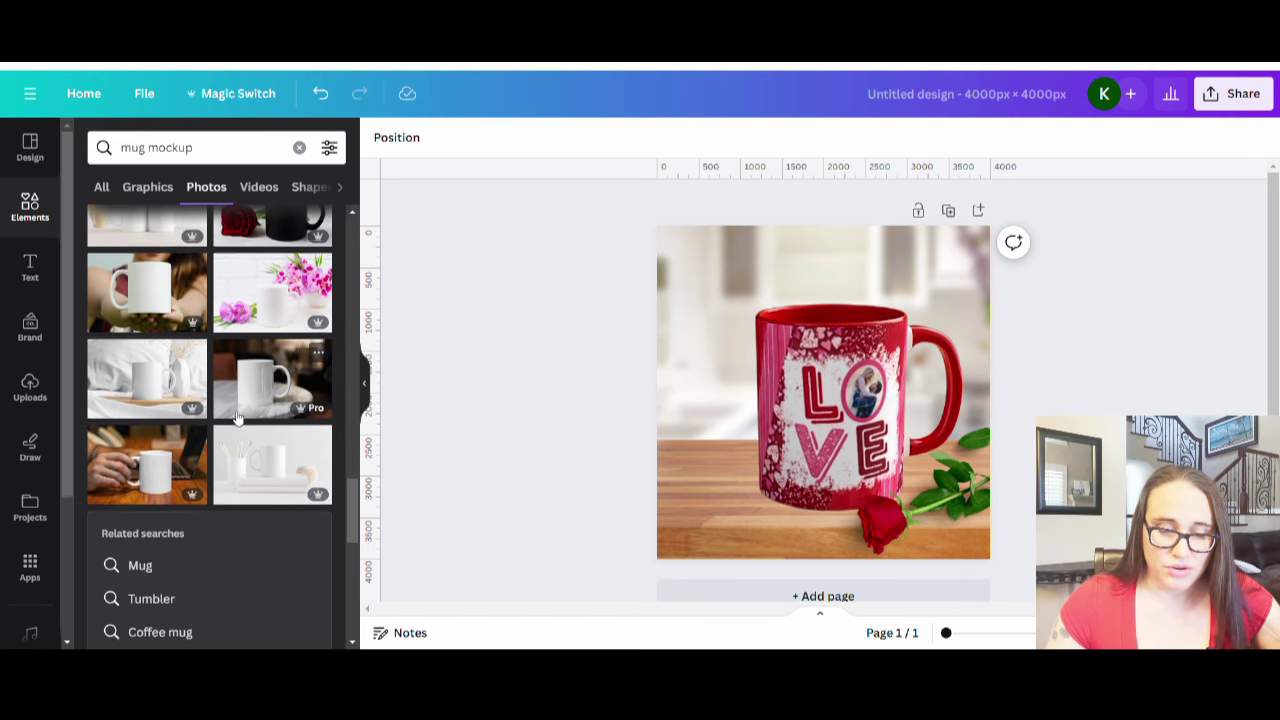
scroll(232, 406, "down", 3)
scroll(232, 406, "down", 4)
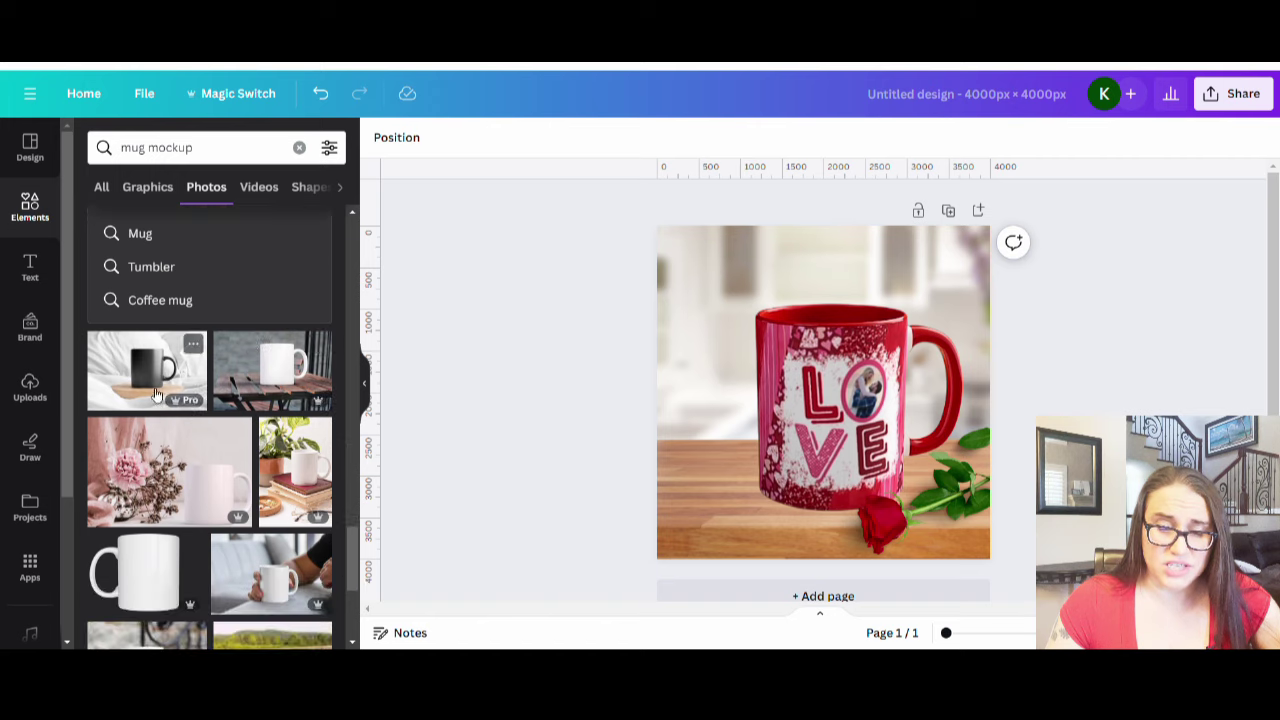
scroll(228, 420, "down", 3)
scroll(170, 424, "down", 3)
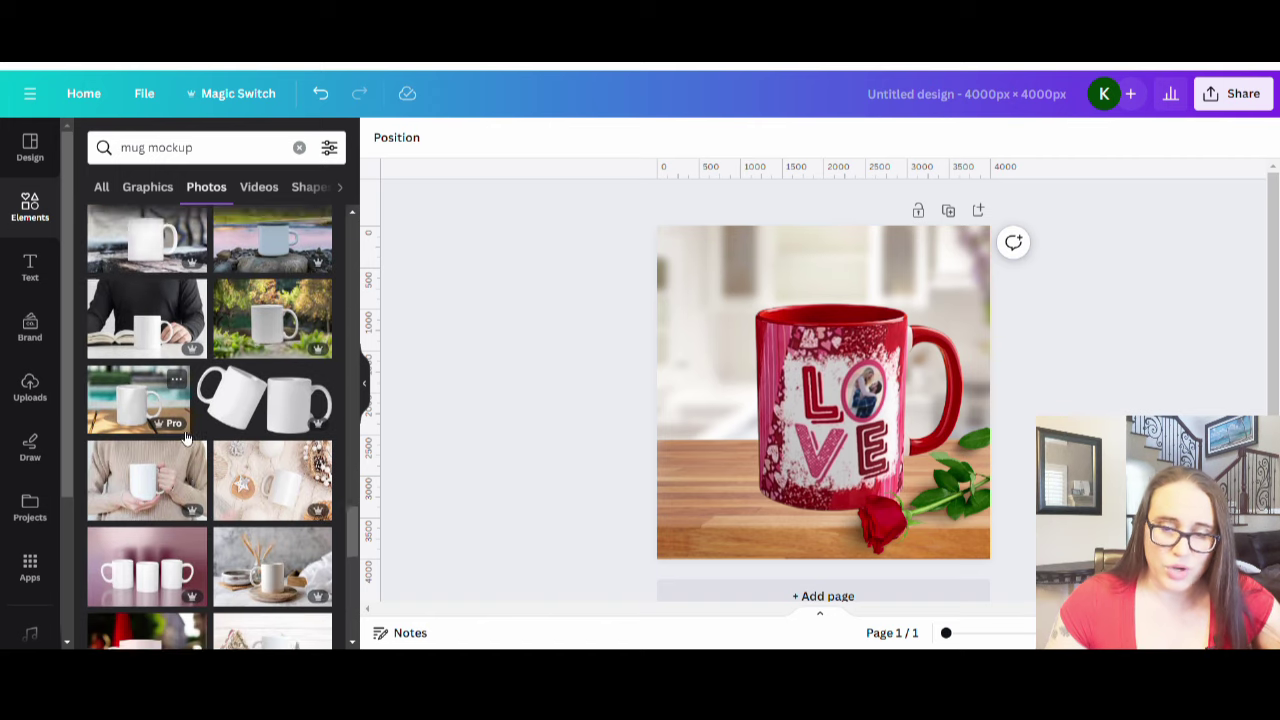
scroll(160, 445, "down", 3)
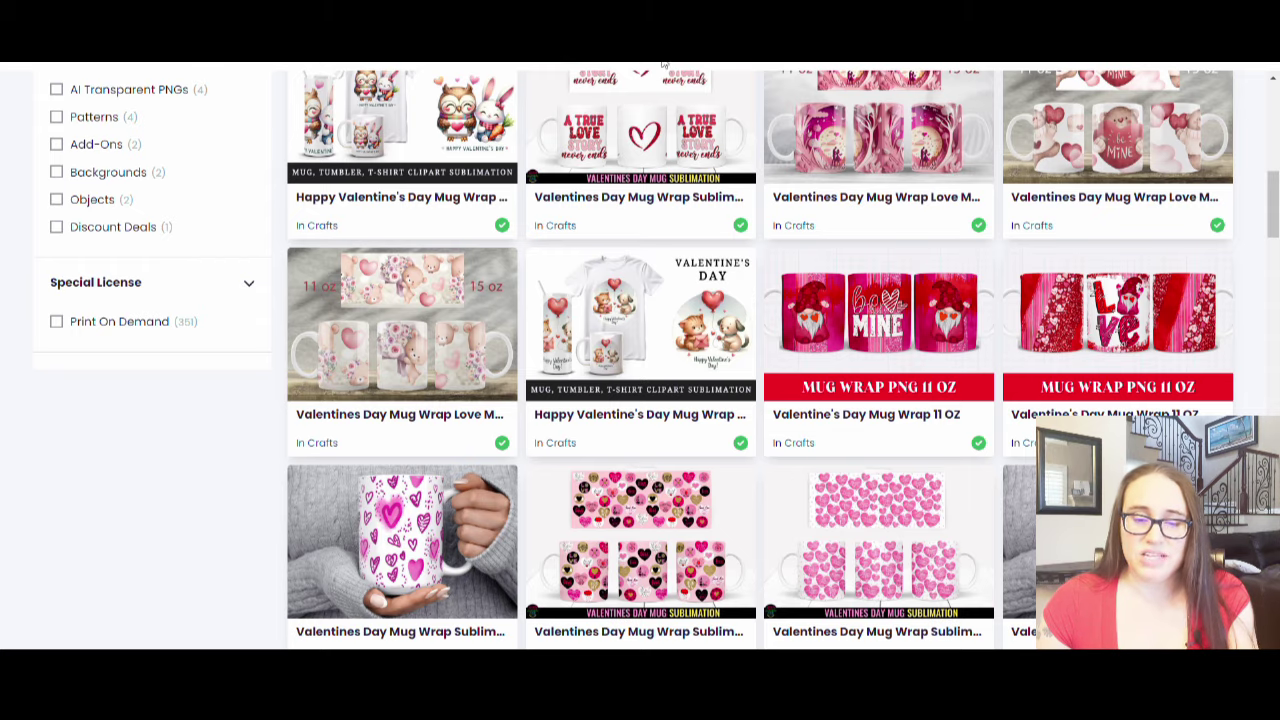
Switch to Creative Fabrica and return to the start of the "valentine's day mug wrap" results.
scroll(700, 150, "up", 10)
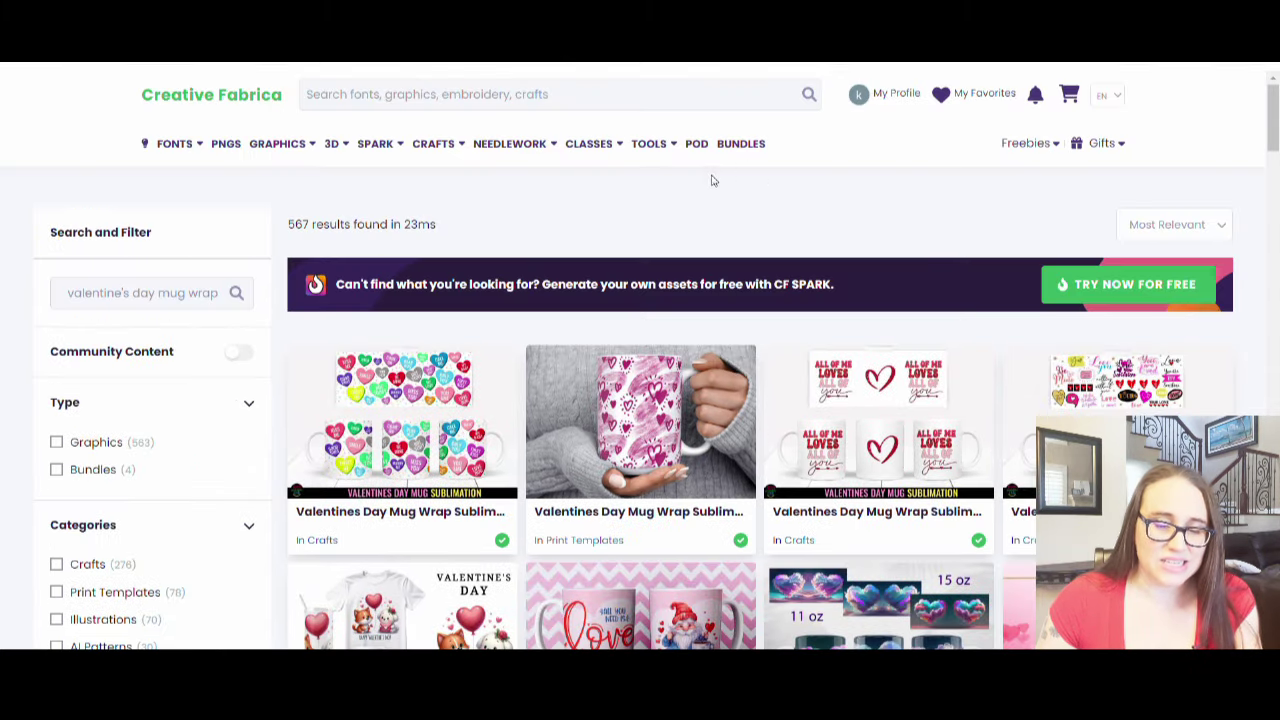
Change the Creative Fabrica search to "valentine's day mug mockup" and run it.
double_click(197, 294)
type("m")
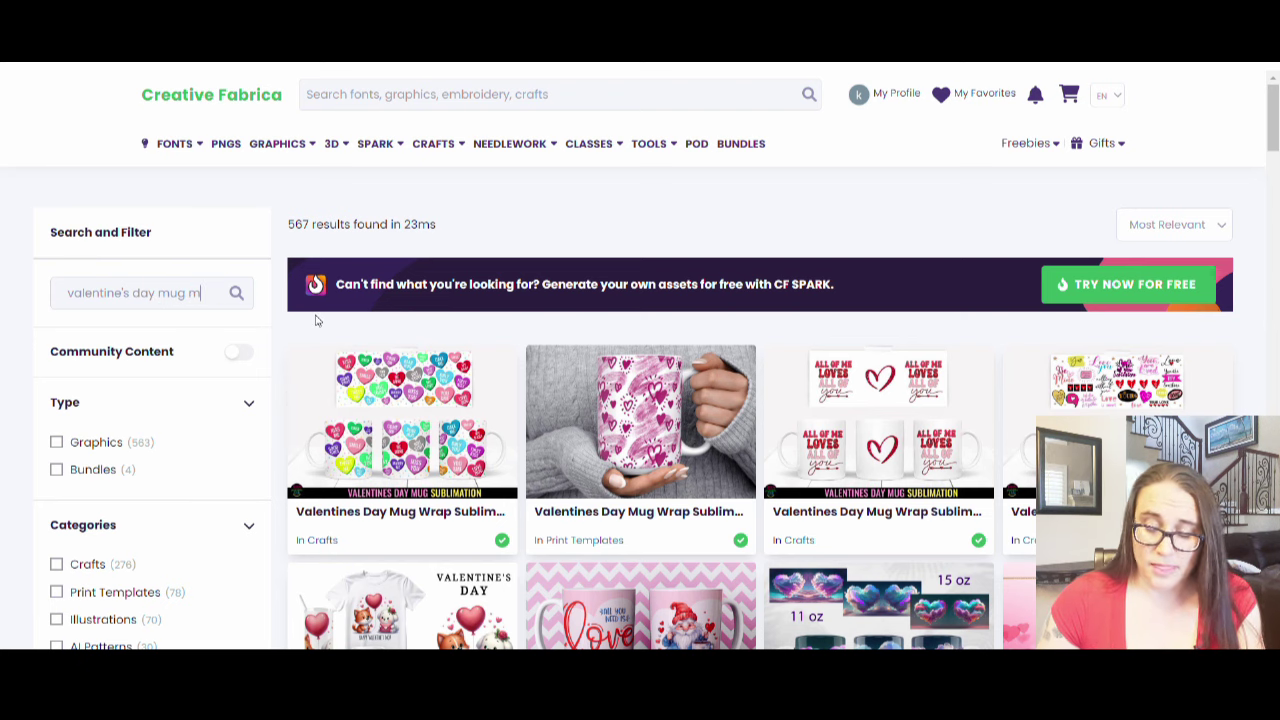
type("ockup")
key("Return")
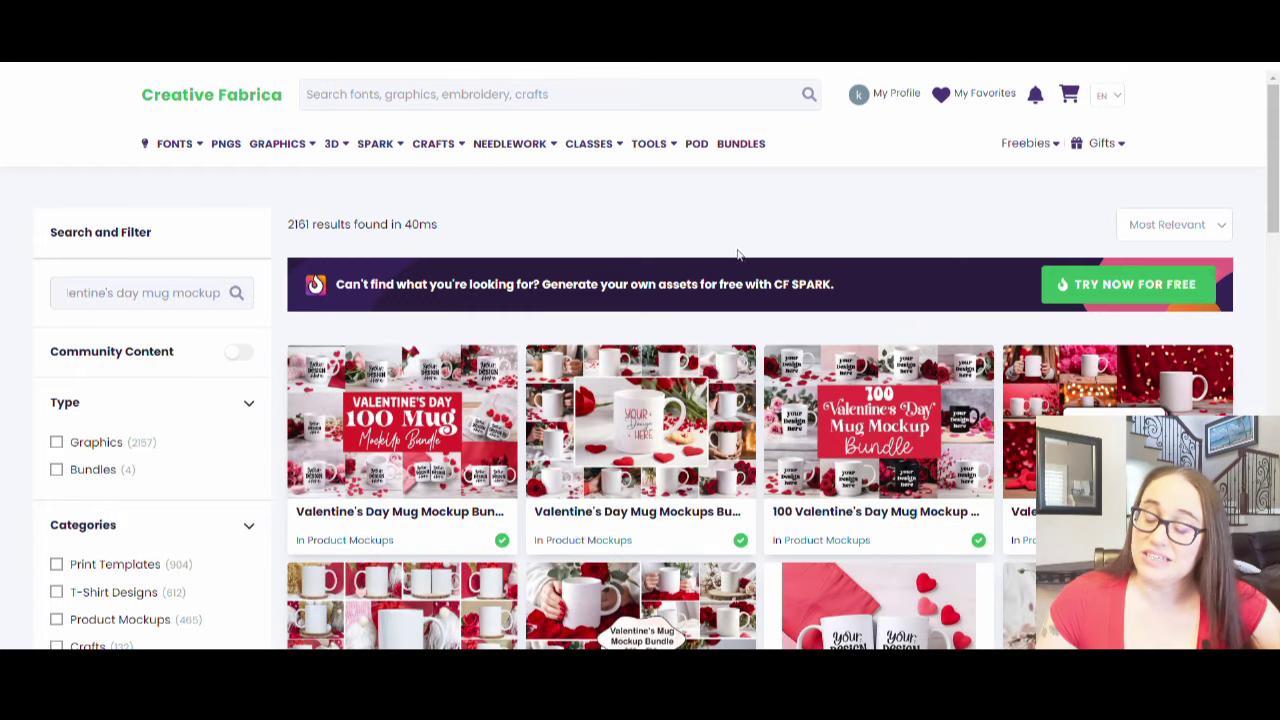
Browse the Valentine's Day mug mockup results for blank mugs in ready-made rose and heart scenes.
scroll(737, 254, "down", 1)
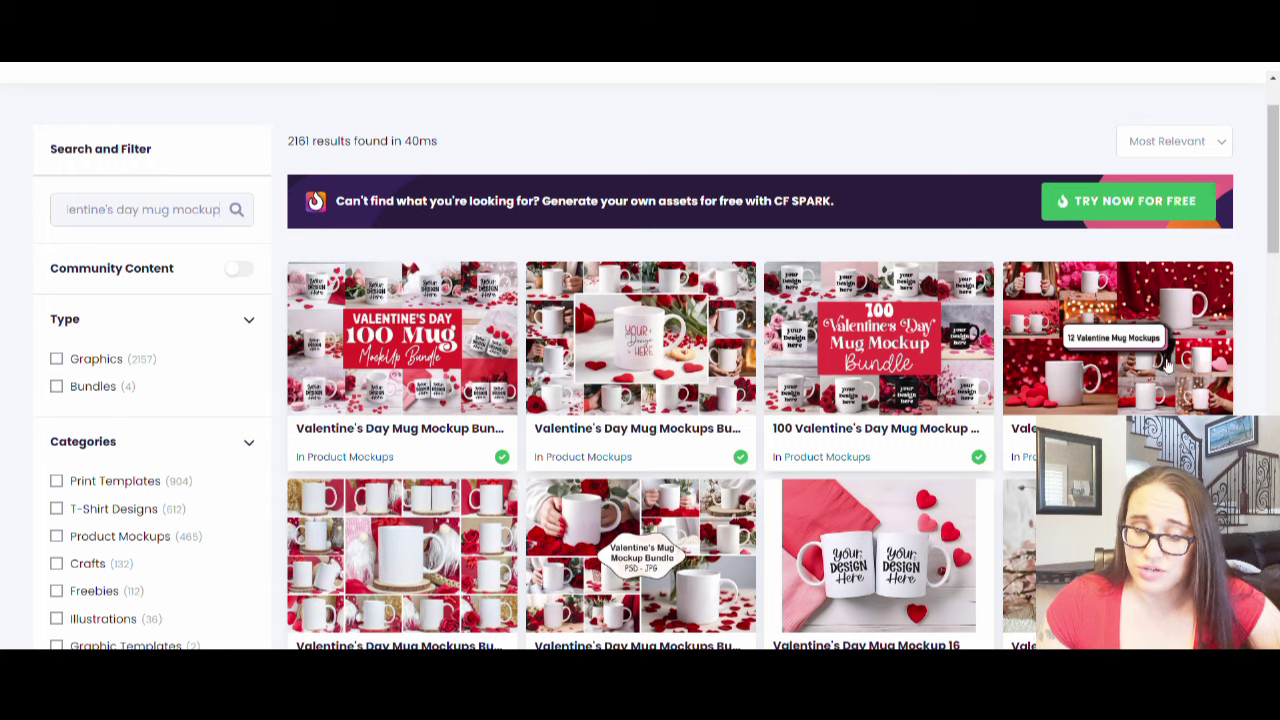
scroll(700, 370, "down", 3)
scroll(786, 329, "down", 2)
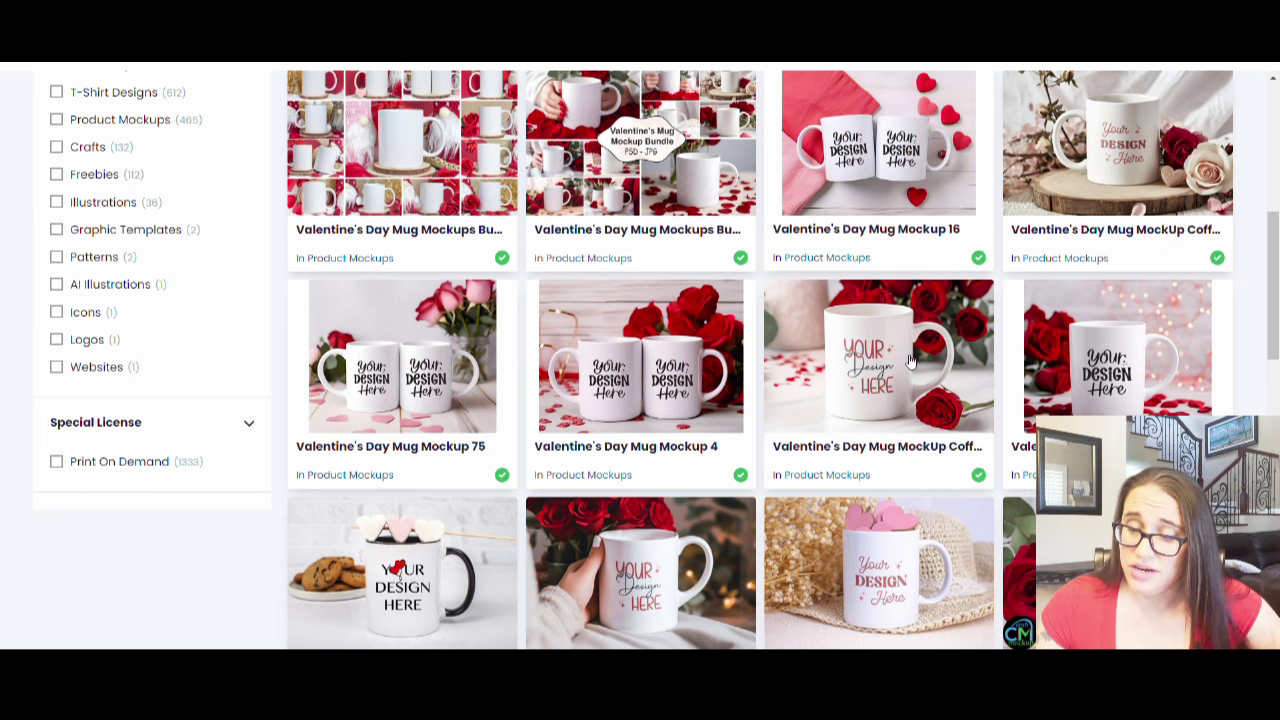
scroll(910, 337, "down", 1)
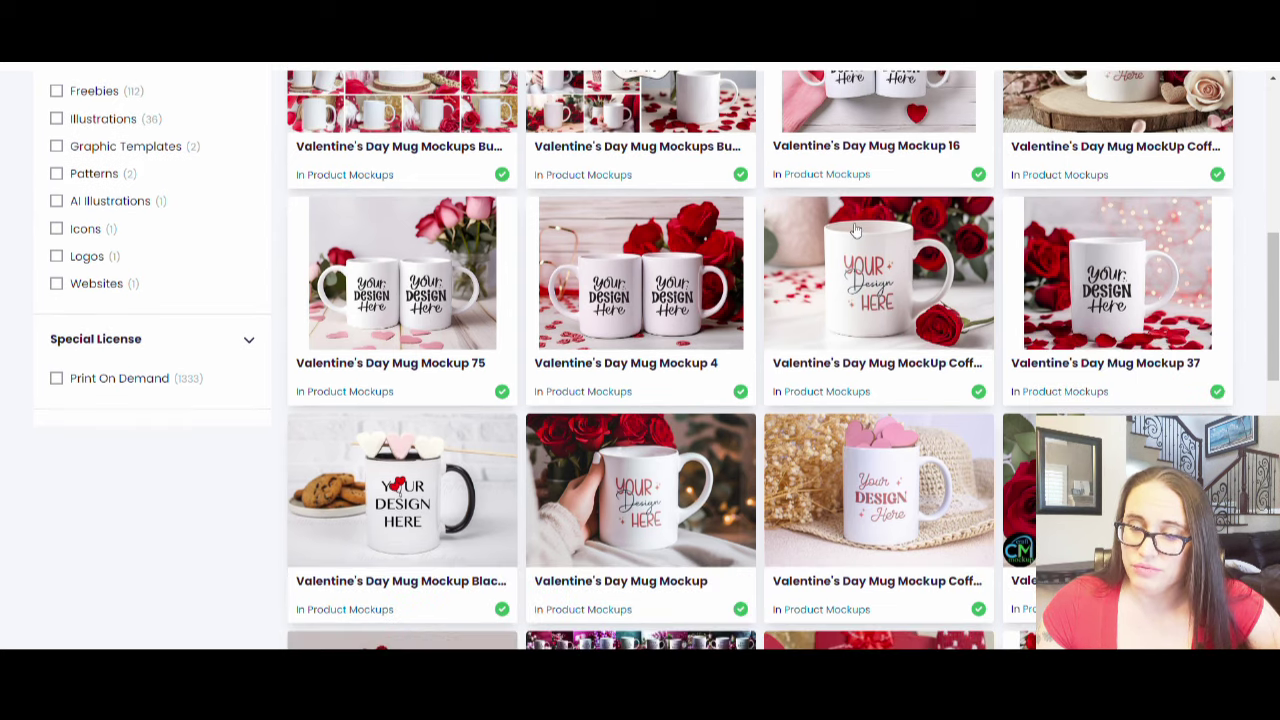
scroll(860, 245, "down", 1)
scroll(860, 245, "up", 1)
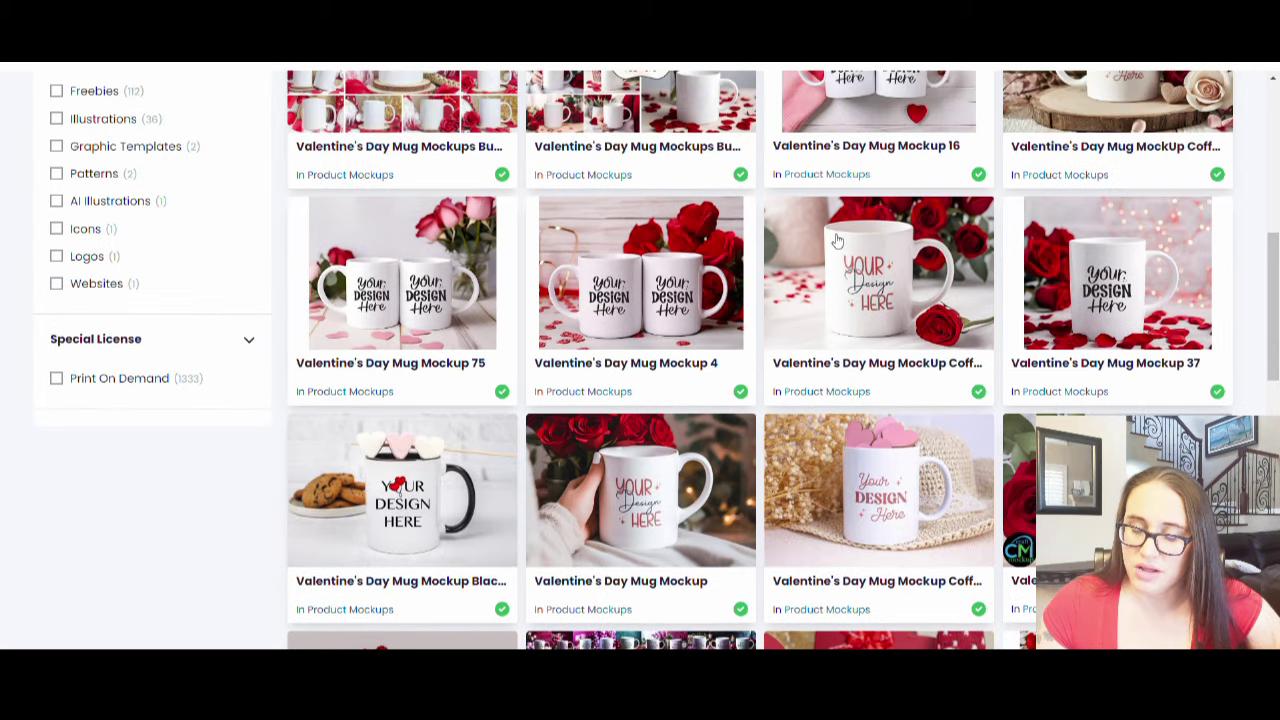
scroll(921, 263, "down", 3)
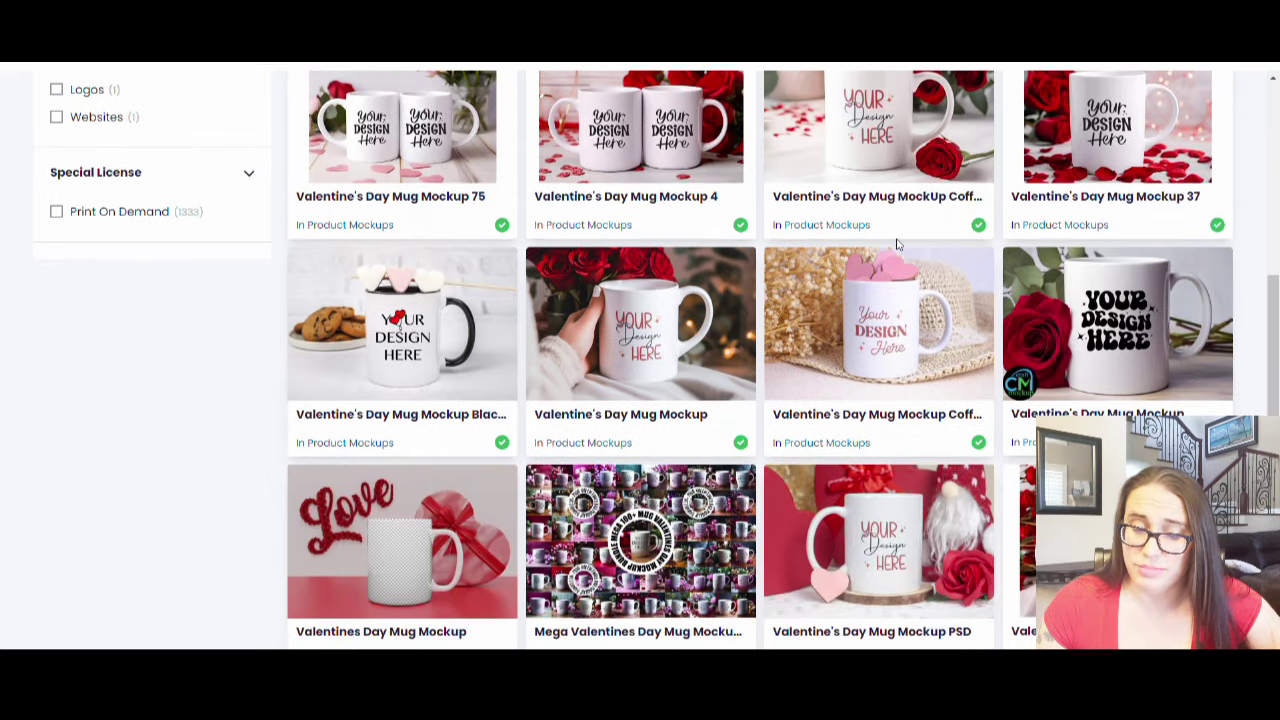
scroll(903, 245, "down", 4)
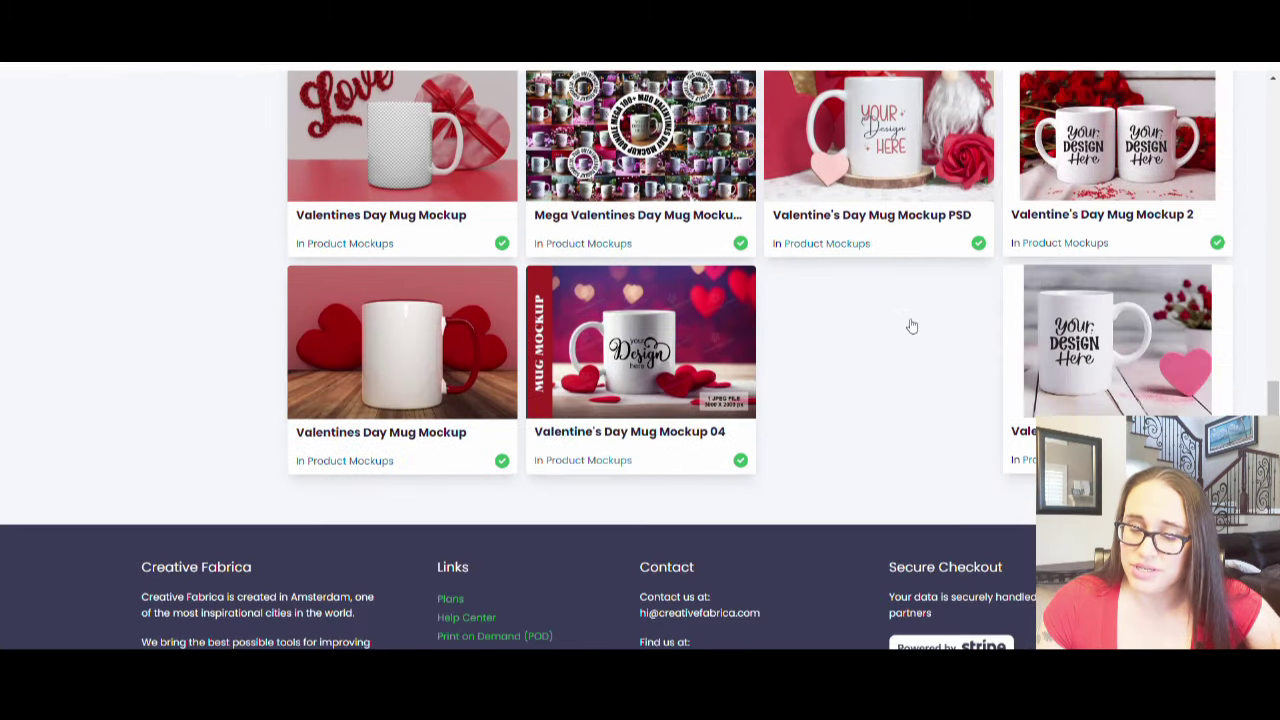
scroll(1075, 380, "down", 2)
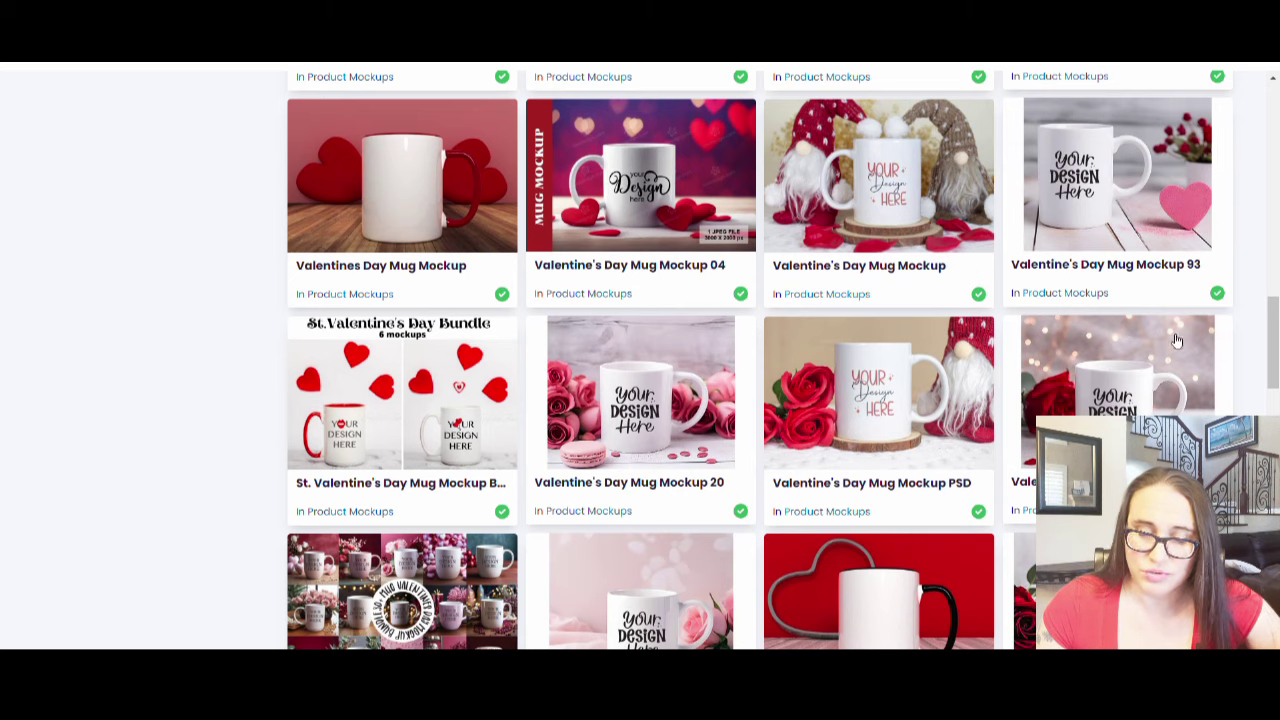
scroll(595, 413, "down", 4)
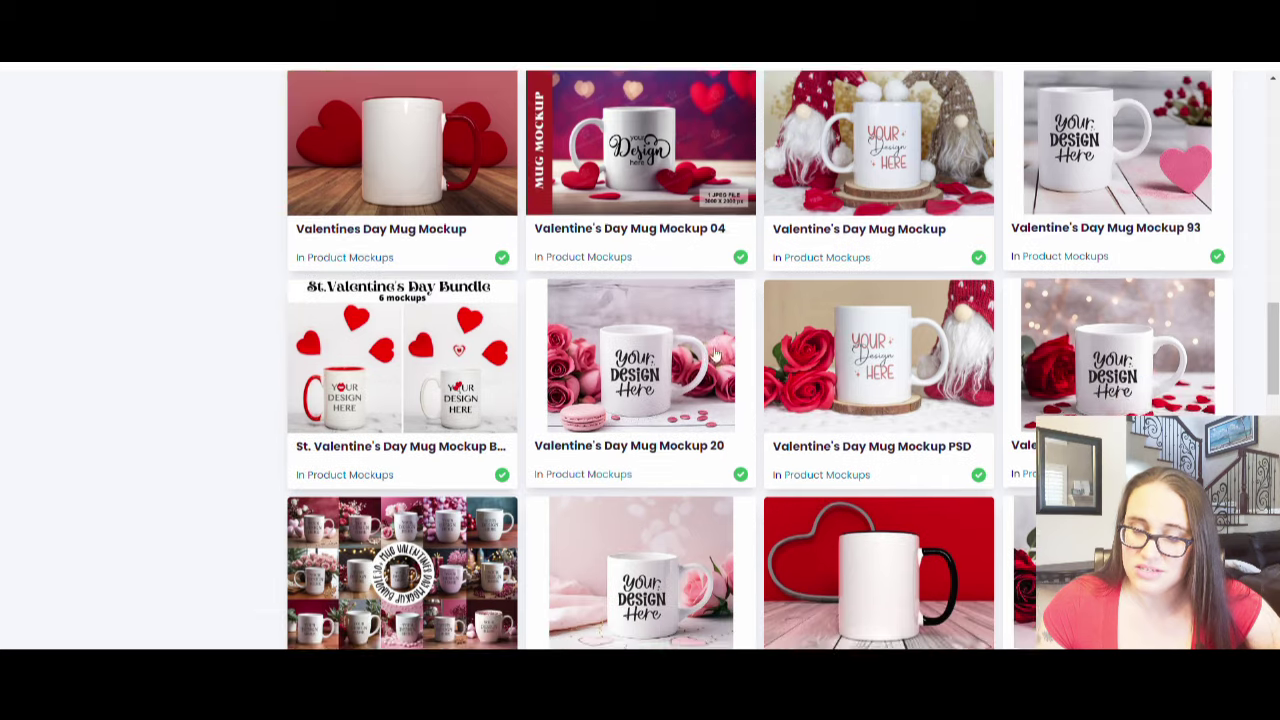
scroll(593, 505, "down", 2)
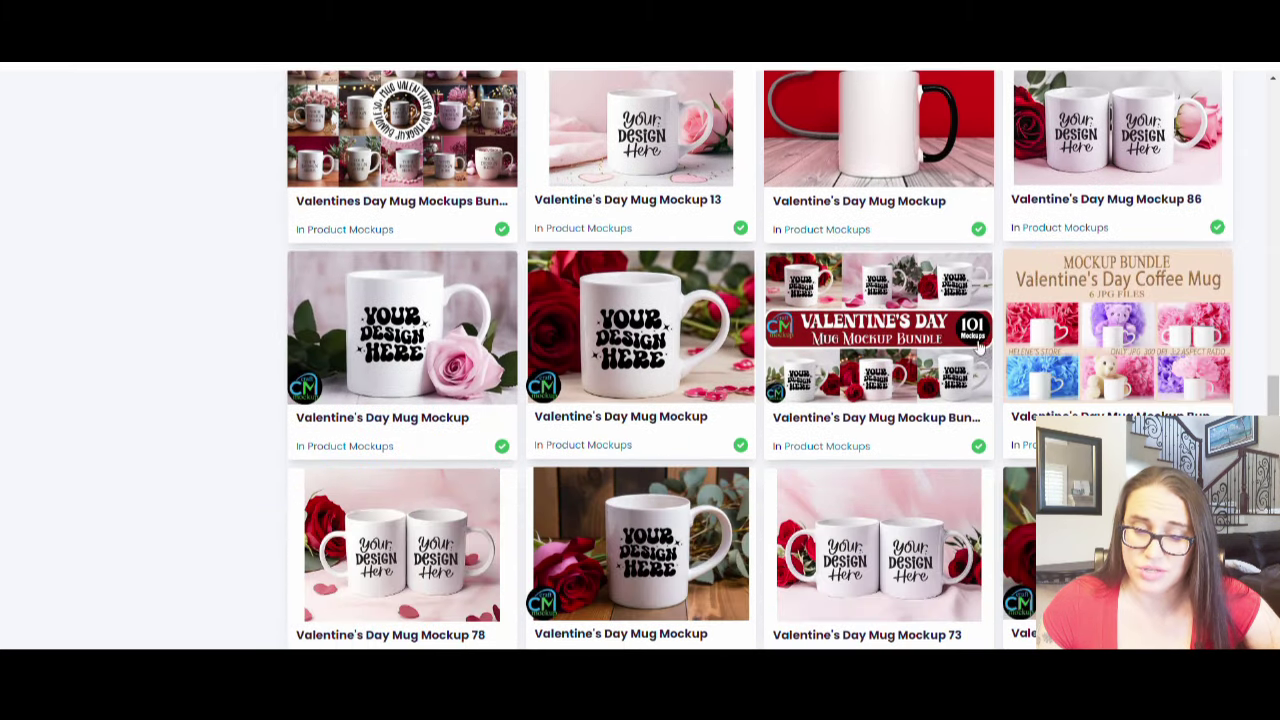
scroll(1000, 360, "down", 4)
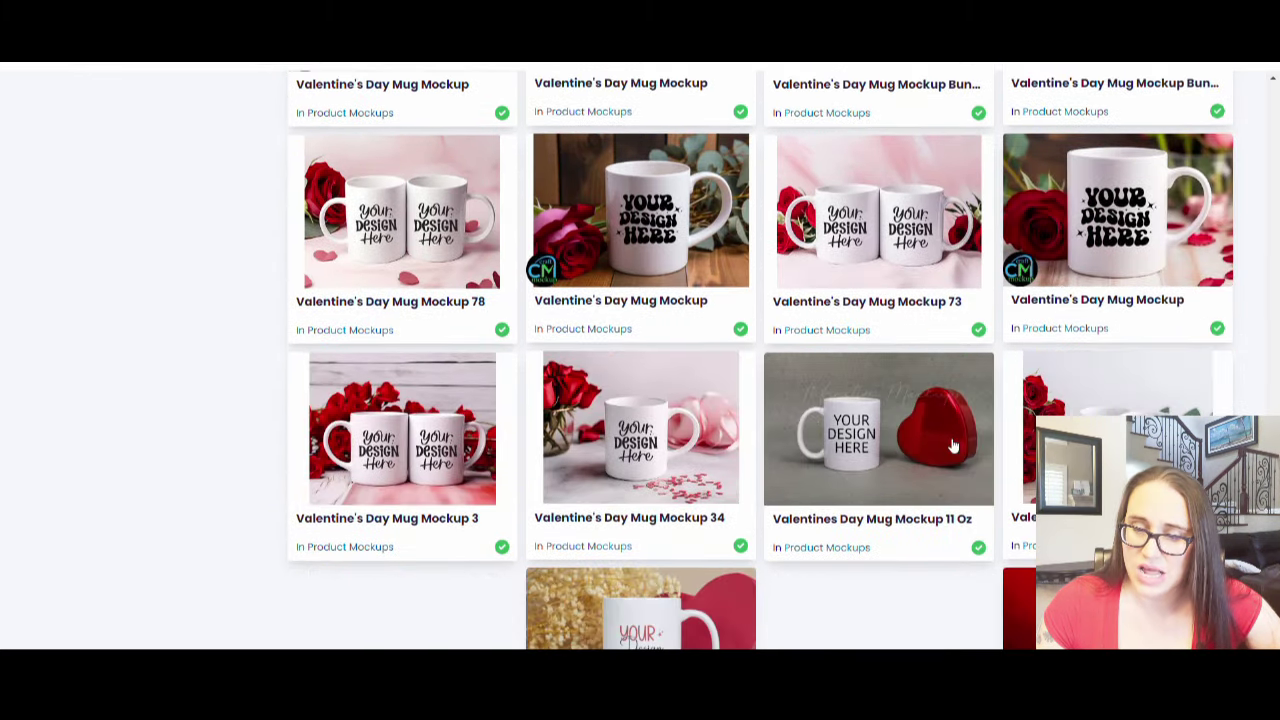
scroll(953, 447, "up", 15)
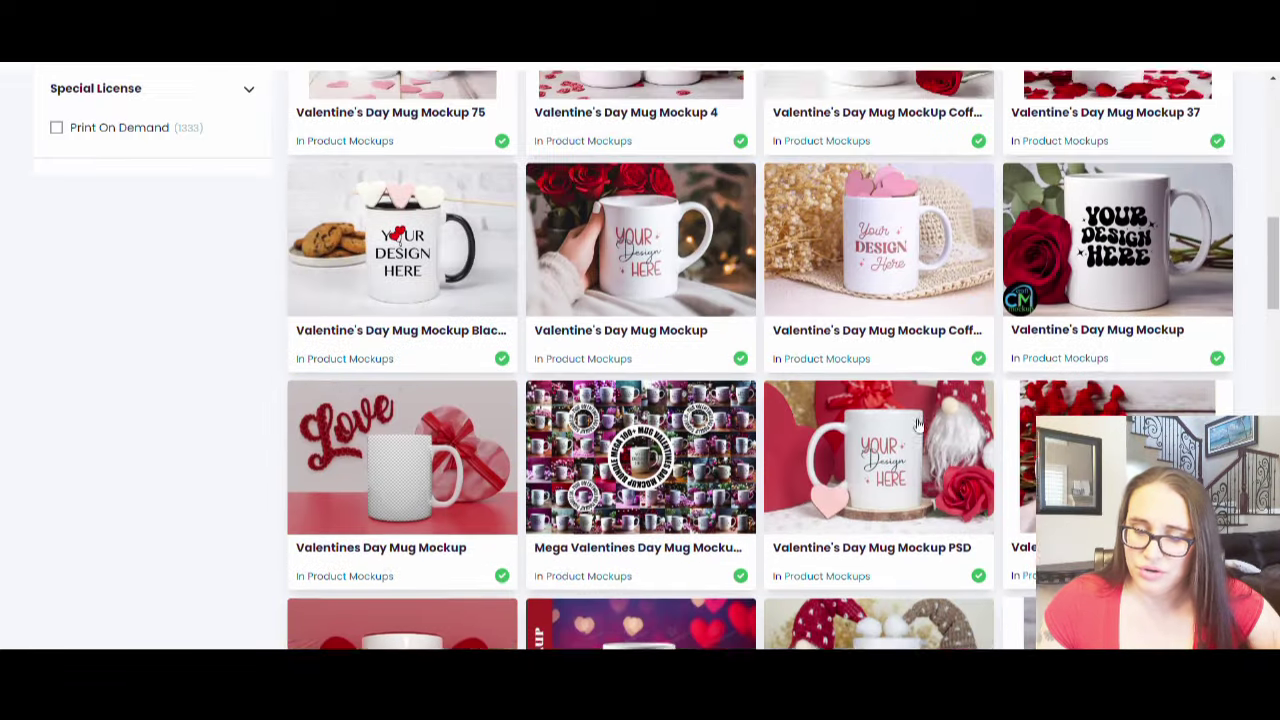
scroll(918, 425, "up", 6)
scroll(928, 402, "down", 2)
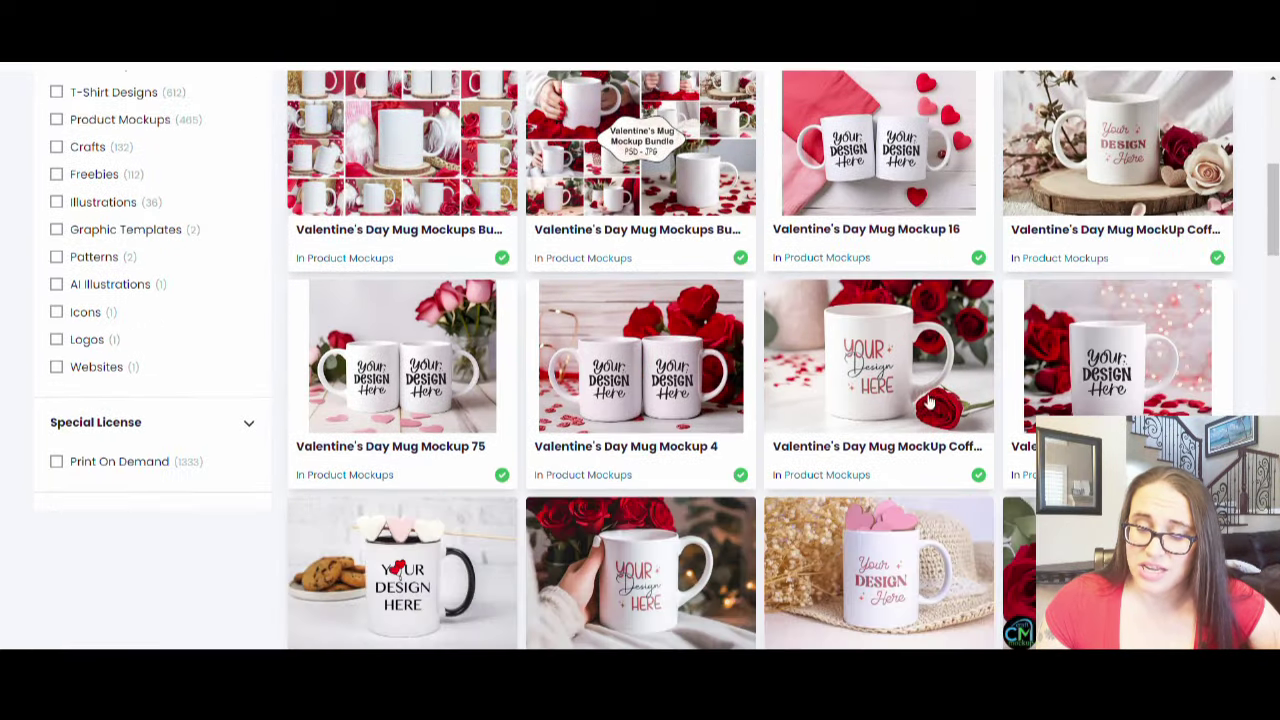
Open the Valentine's Day Mug MockUp Coffee Cup listing with a red rose beside the white mug and download it.
left_click(897, 369)
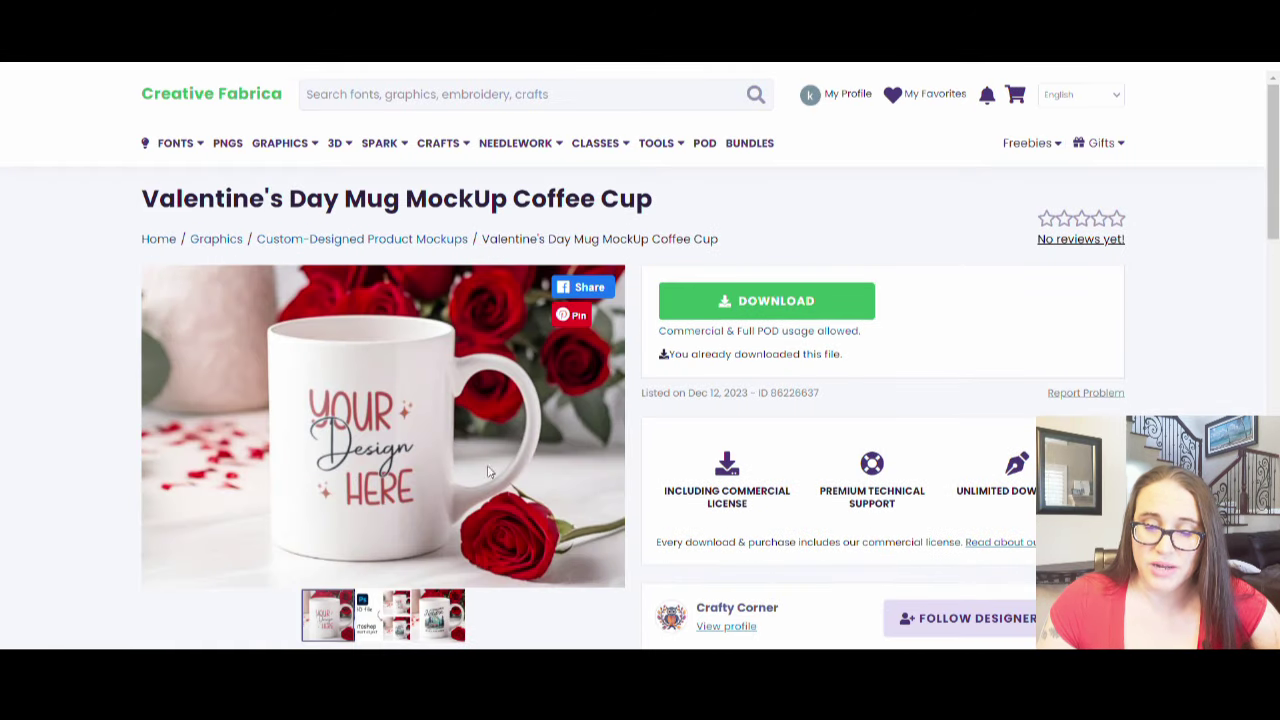
scroll(440, 402, "down", 1)
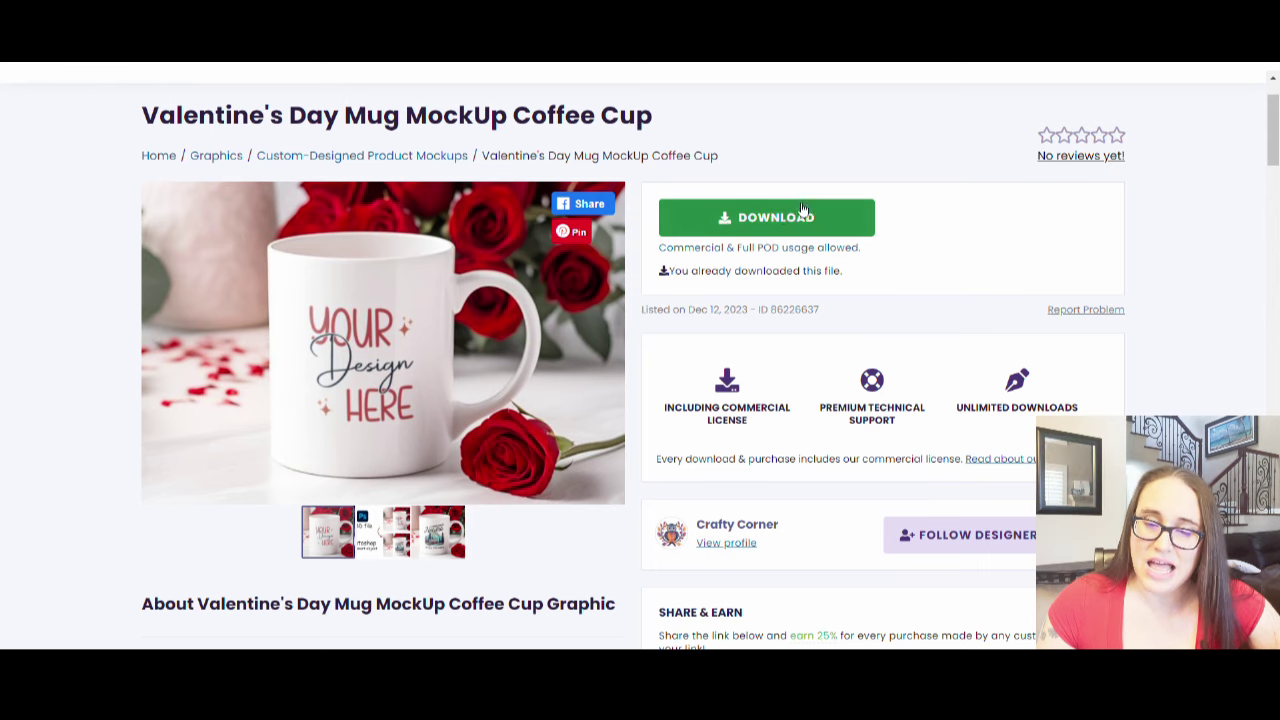
left_click(671, 220)
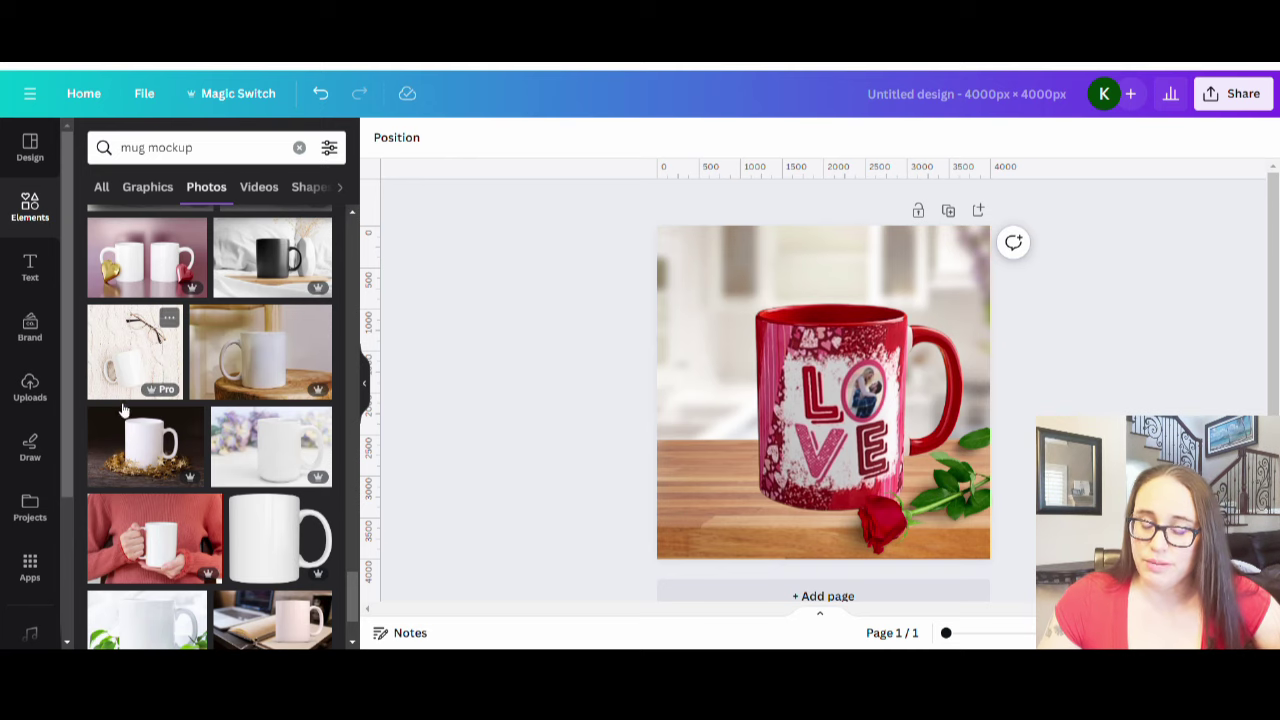
Switch to Canva, add a second page and place the uploaded photo of the blank white mug with roses on it.
left_click(31, 390)
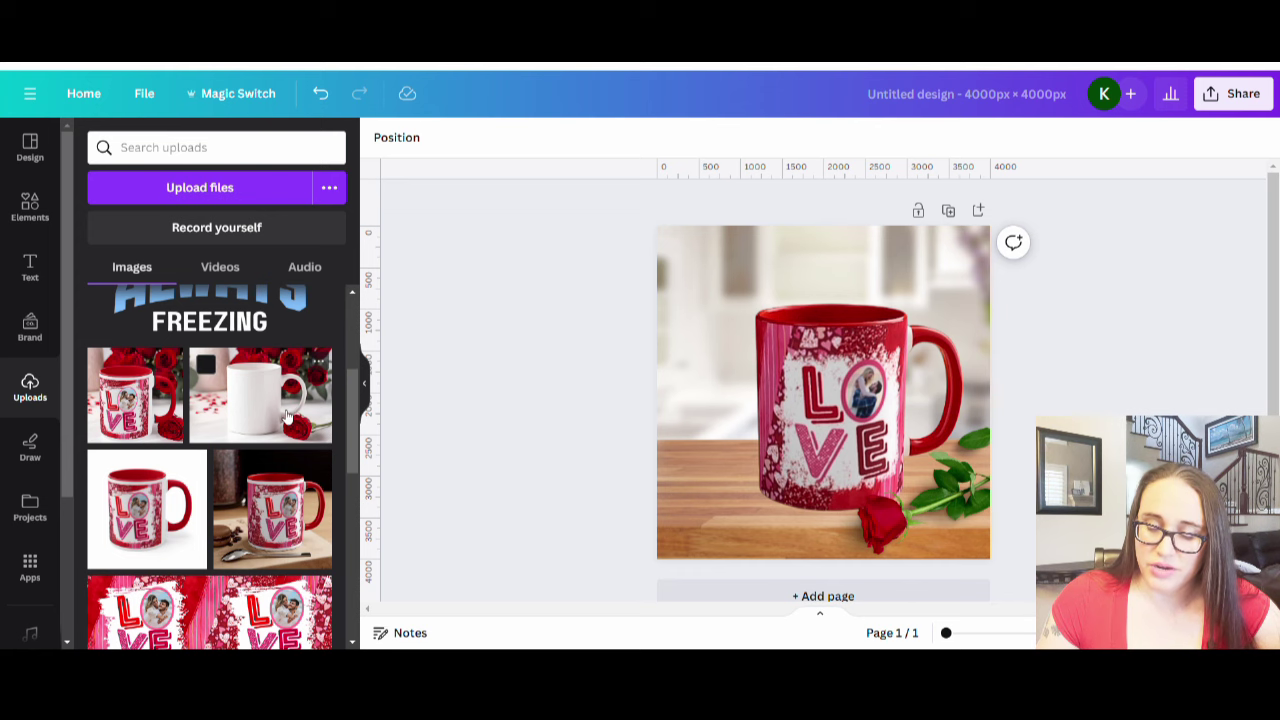
left_click(798, 597)
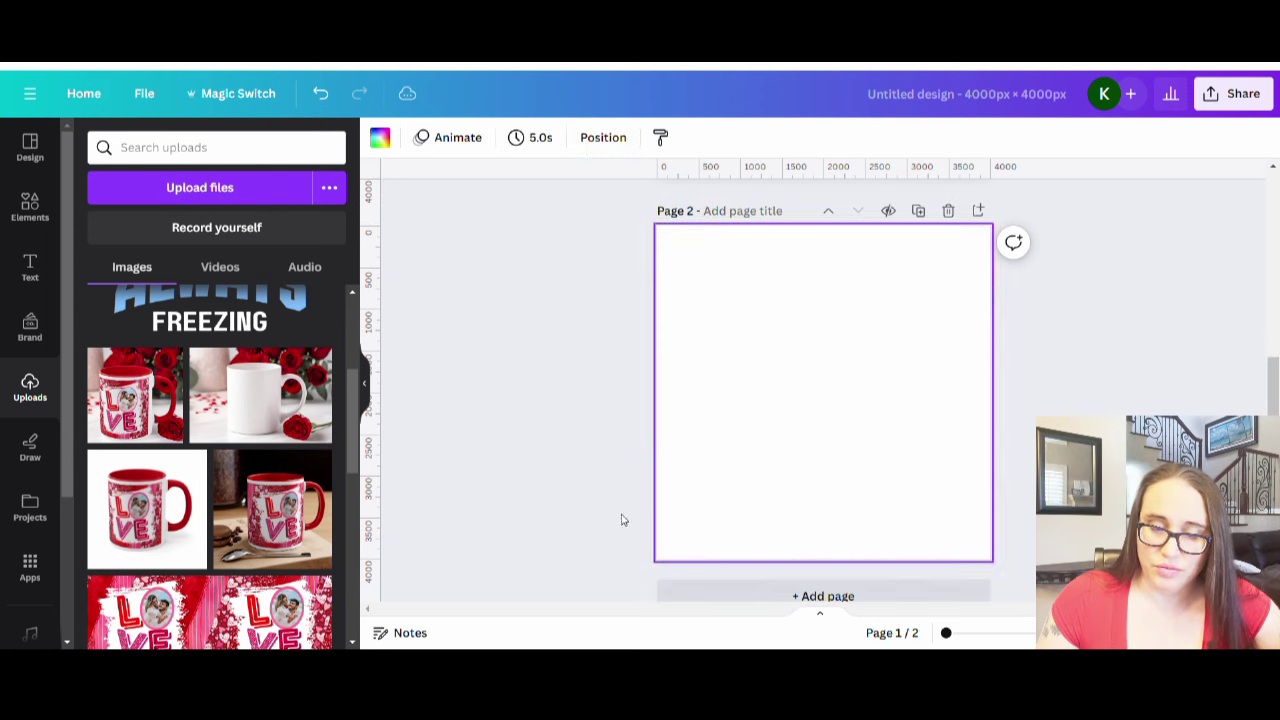
left_click(302, 432)
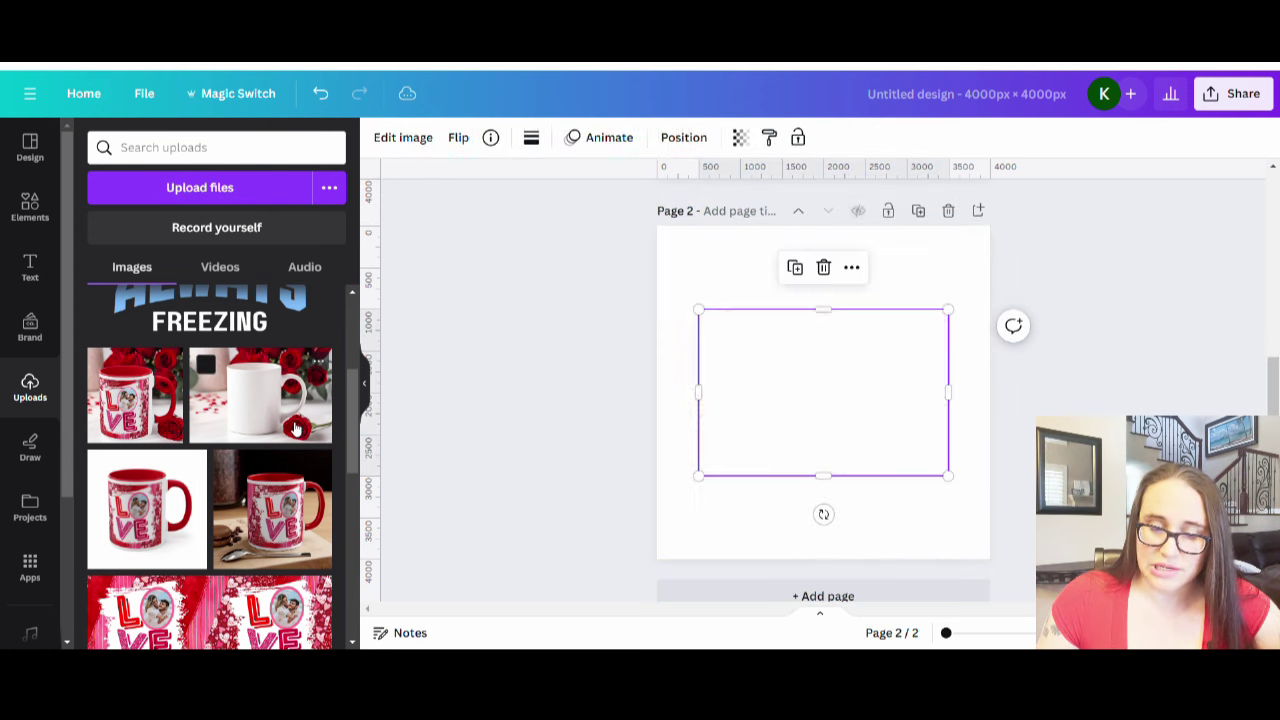
left_click(369, 395)
Enlarge the white mug photo to fill page 2, positioned so the whole mug, its handle and the rose are in frame.
scroll(669, 531, "up", 2)
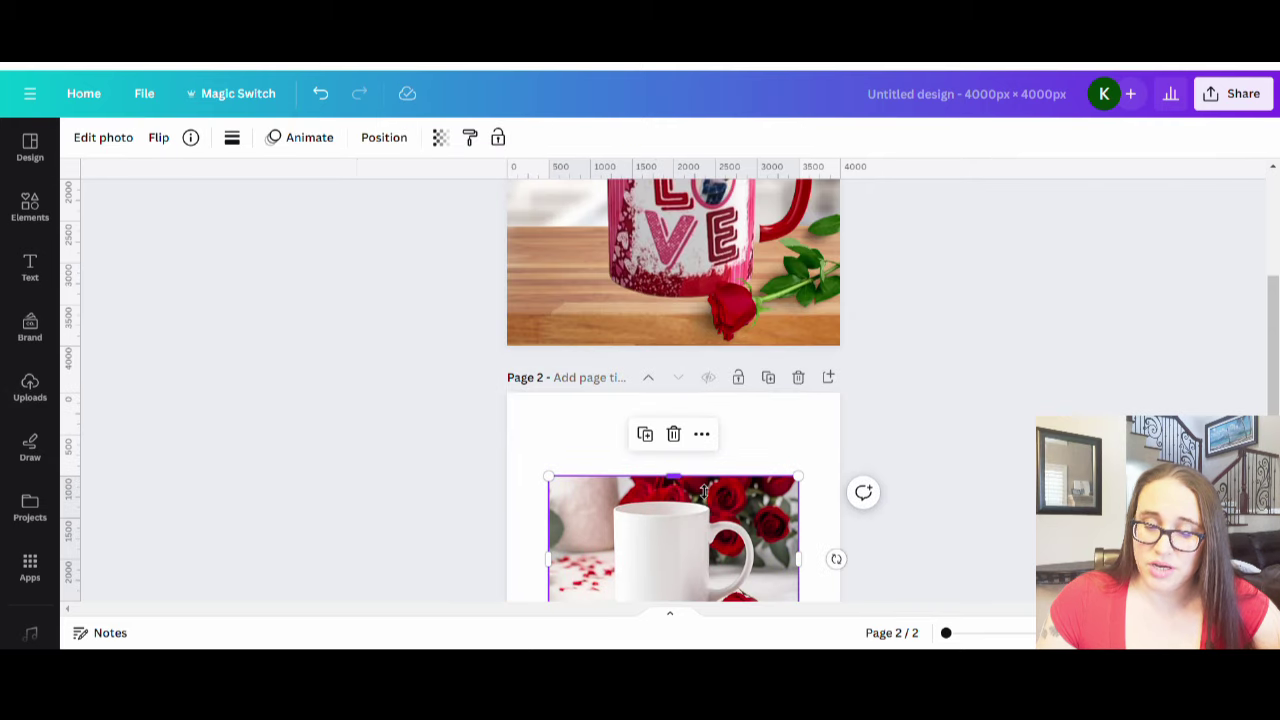
scroll(715, 503, "up", 1)
scroll(715, 503, "down", 3)
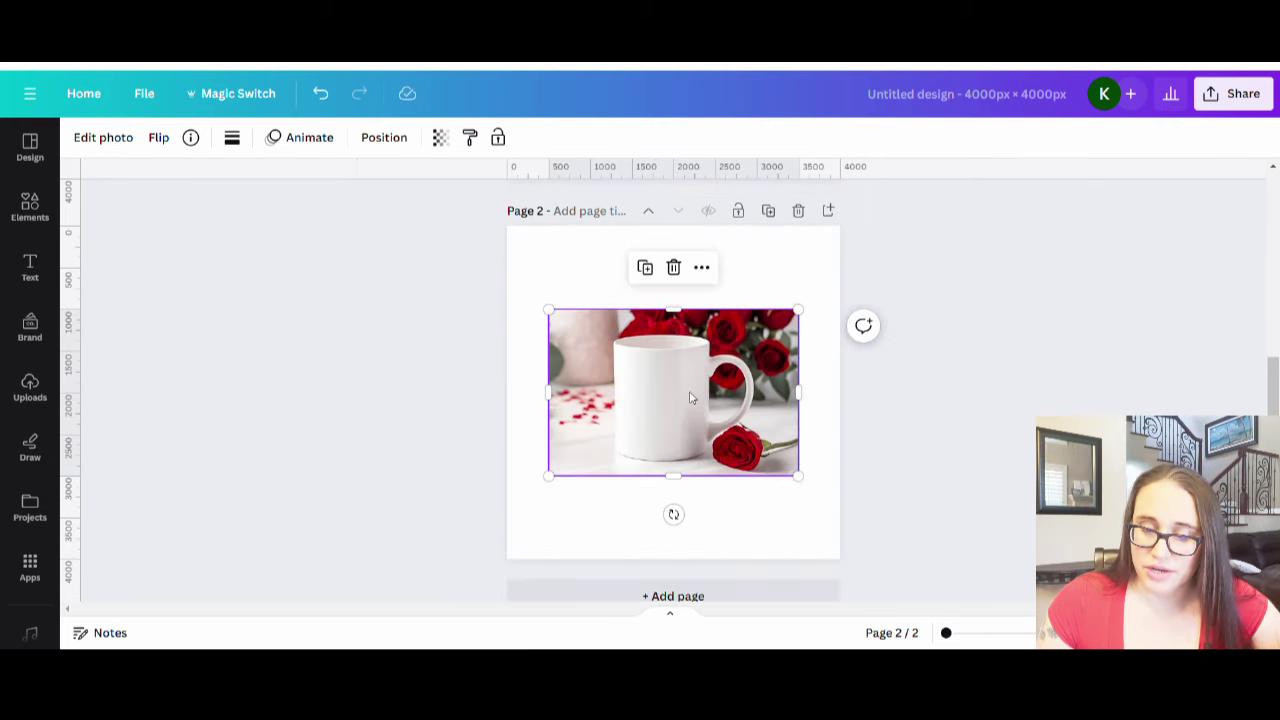
left_click_drag(691, 395, 612, 309)
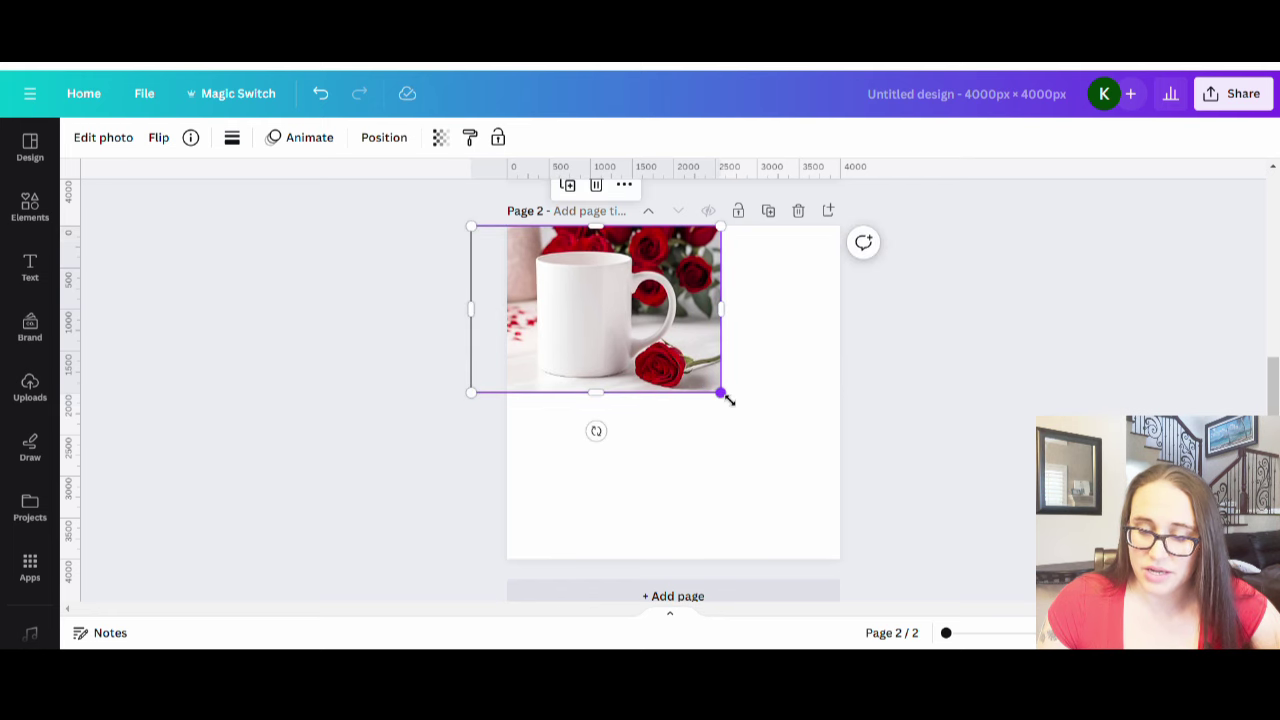
left_click_drag(722, 392, 940, 589)
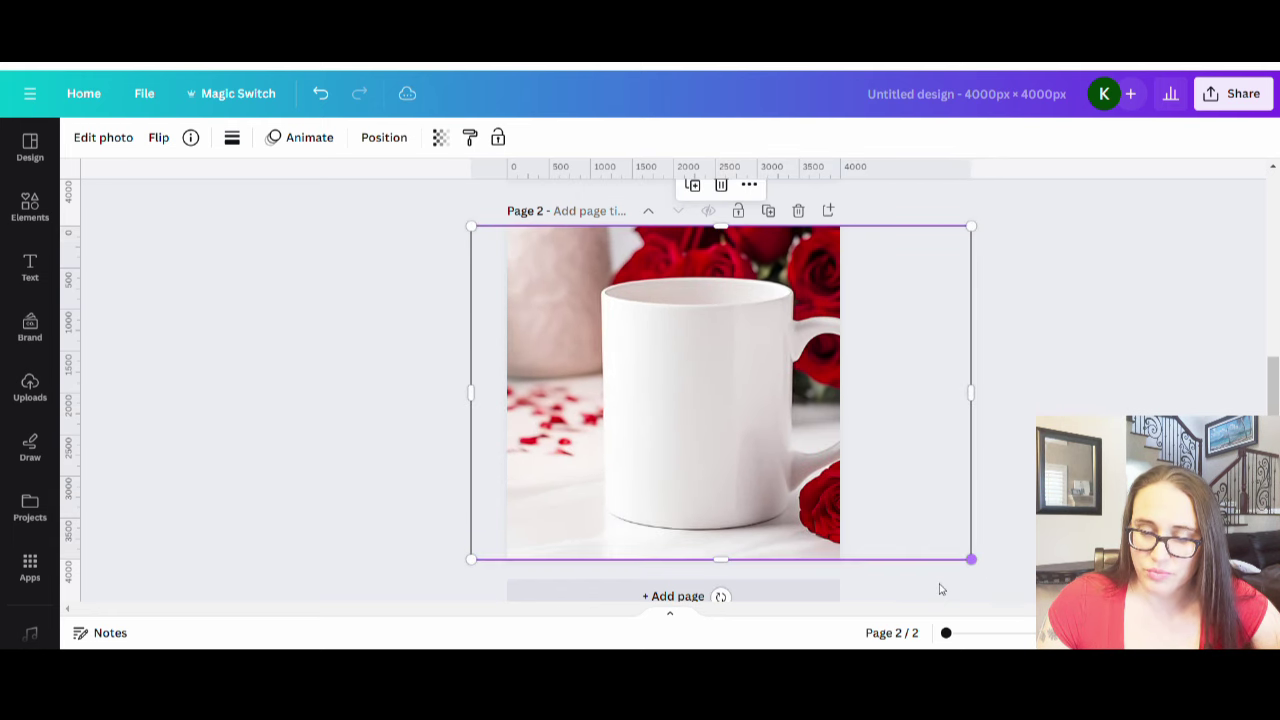
left_click_drag(657, 472, 605, 475)
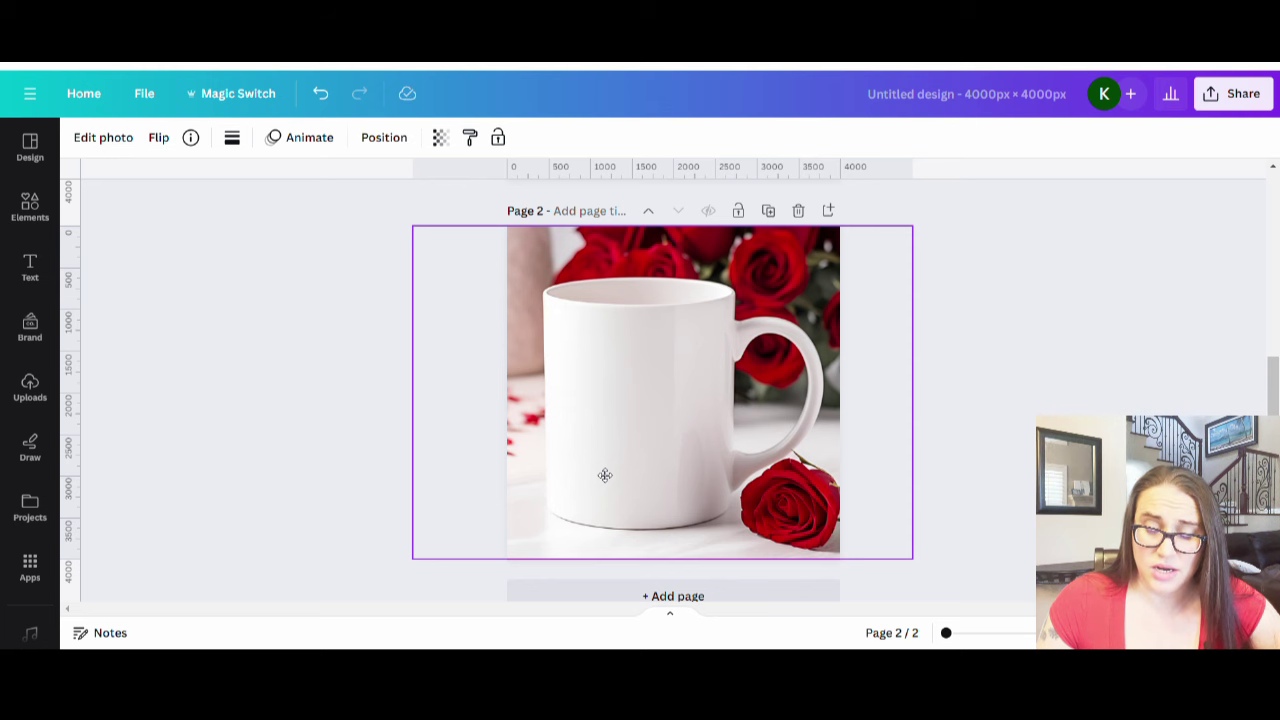
left_click_drag(605, 475, 605, 475)
left_click(245, 414)
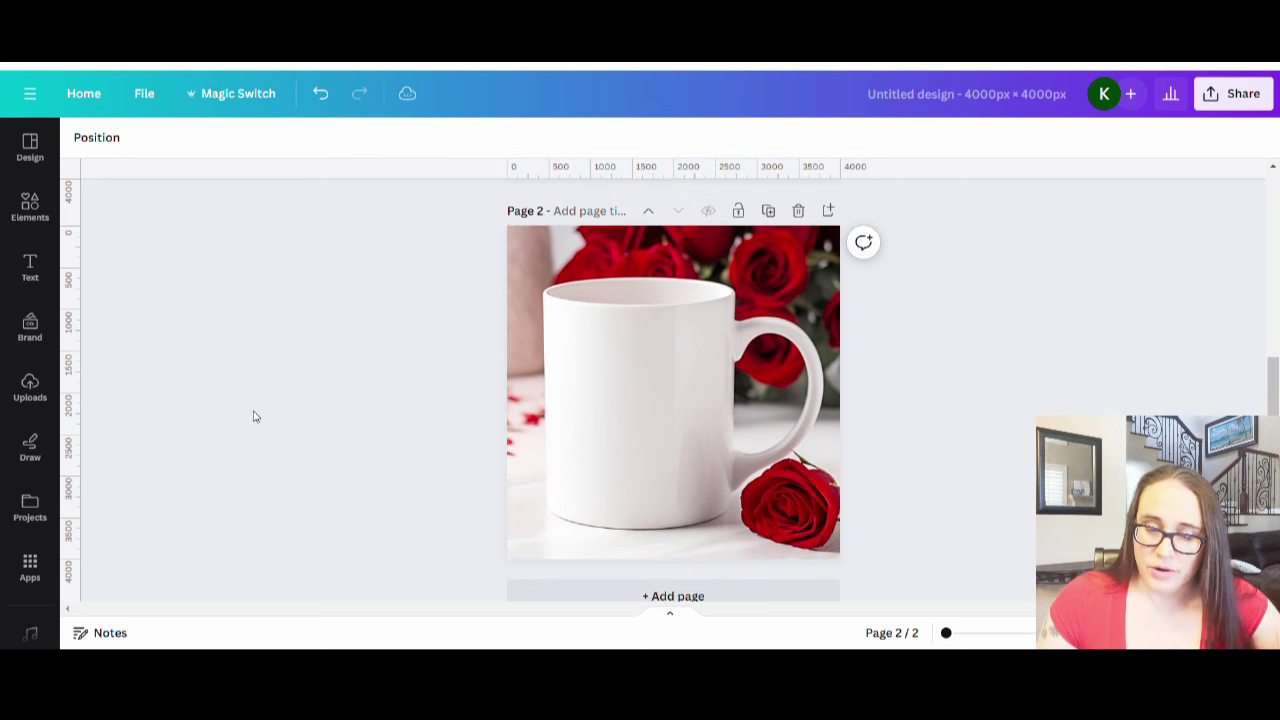
Move the red LOVE mug from the kitchen scene on page 1 onto the rose scene on page 2.
scroll(620, 415, "up", 3)
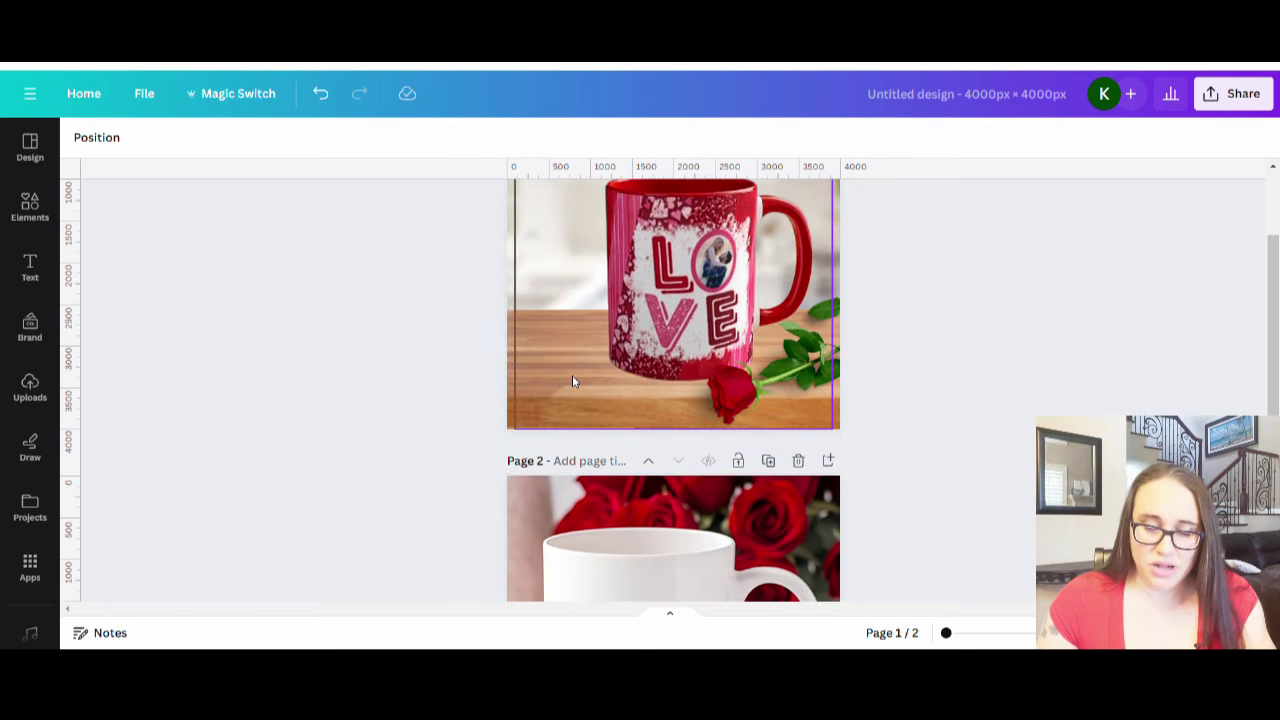
left_click(655, 338)
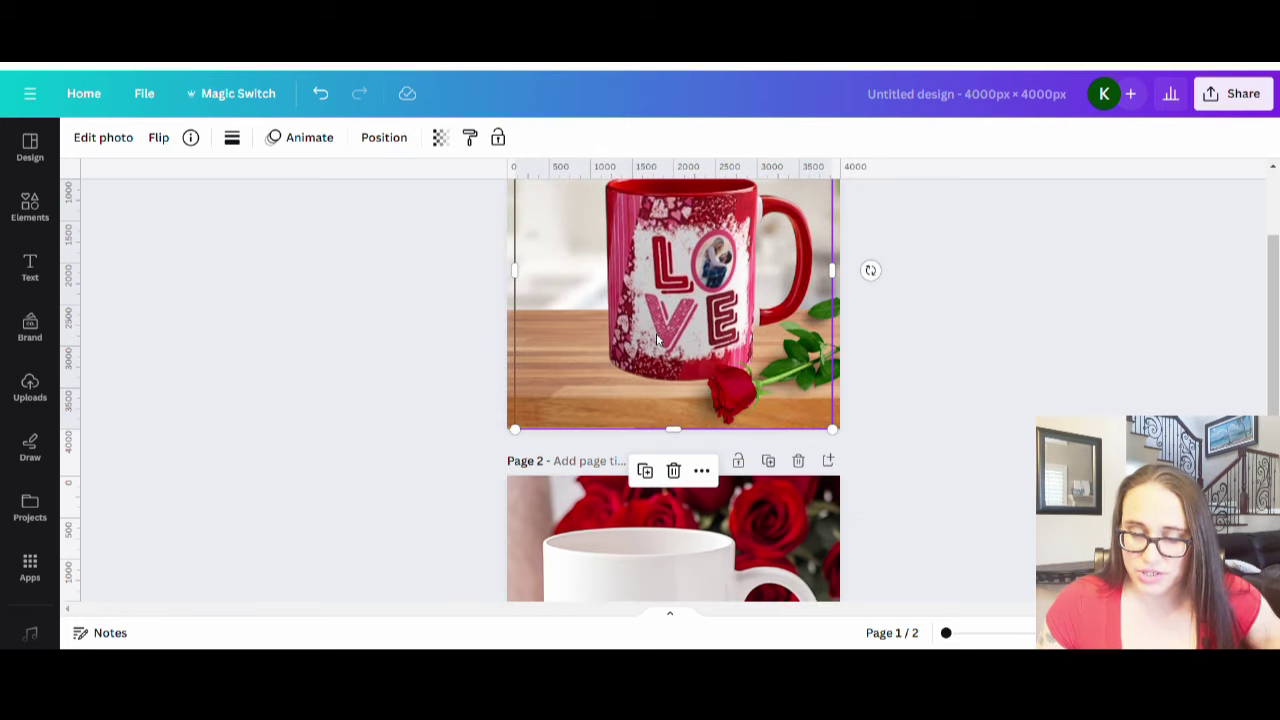
left_click_drag(660, 312, 783, 505)
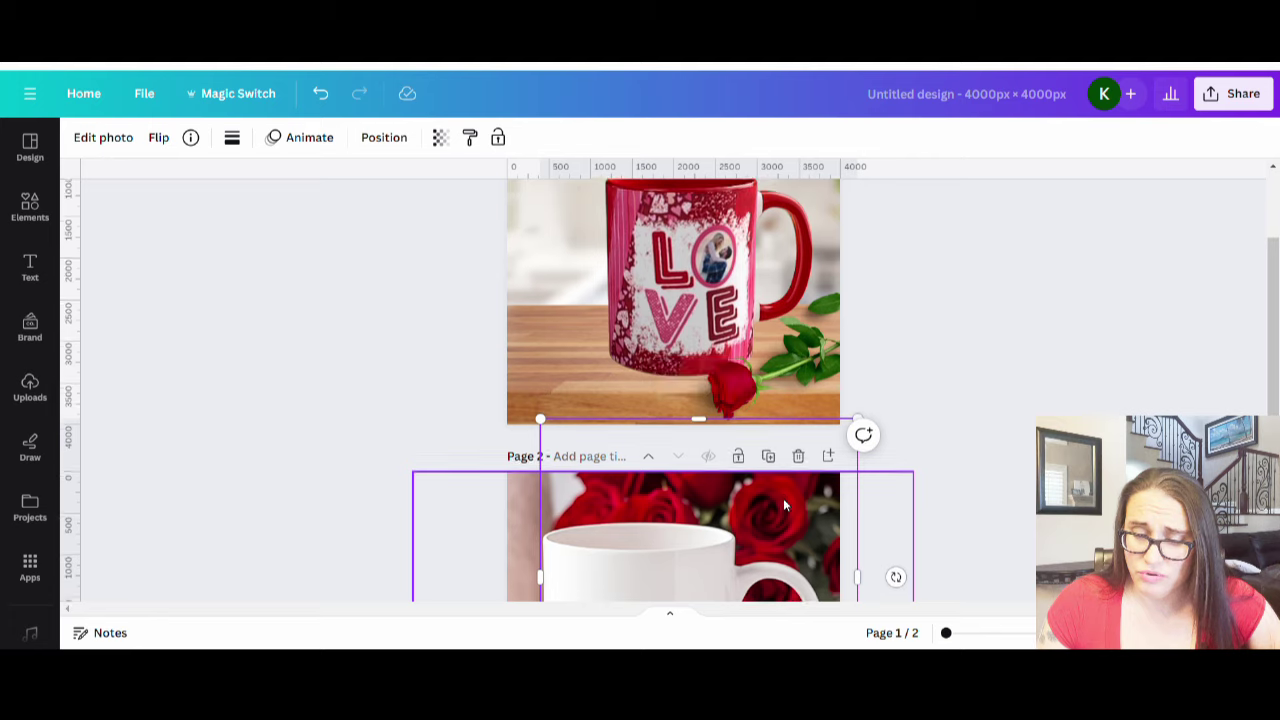
scroll(783, 500, "down", 3)
left_click_drag(834, 403, 823, 475)
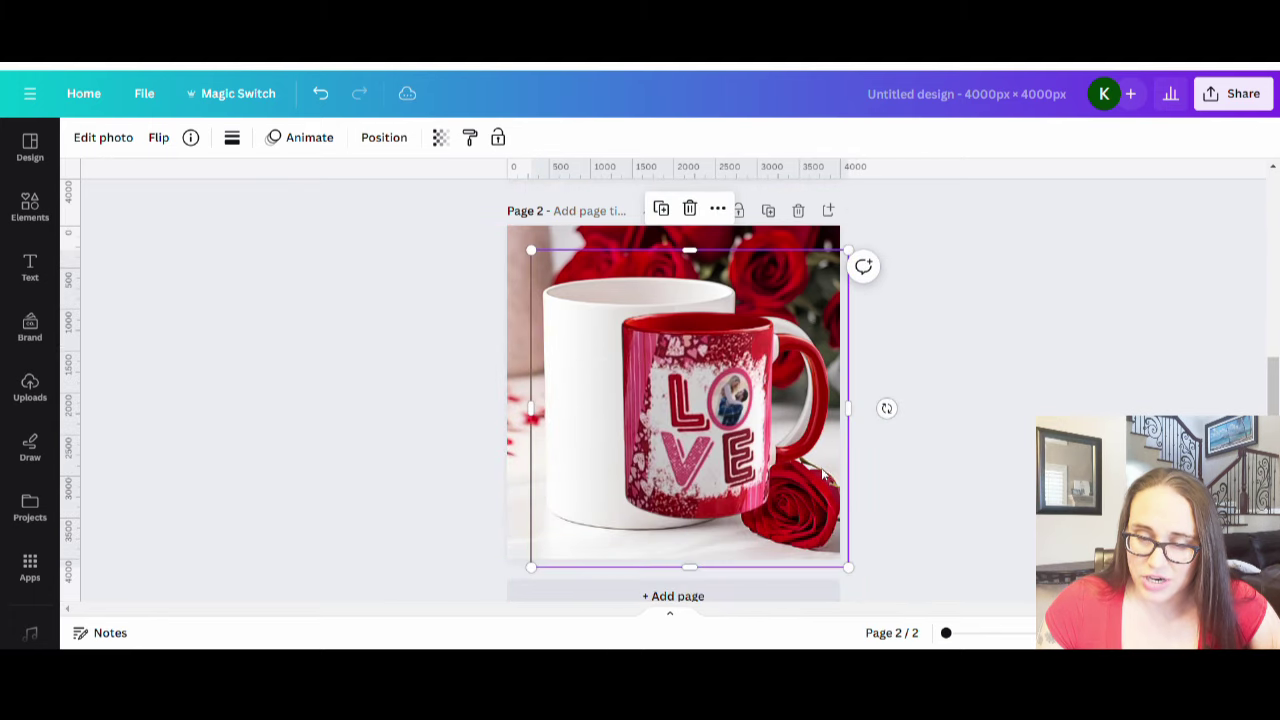
Enlarge the red LOVE mug and align it over the white mug's body in the rose scene.
left_click_drag(714, 447, 649, 457)
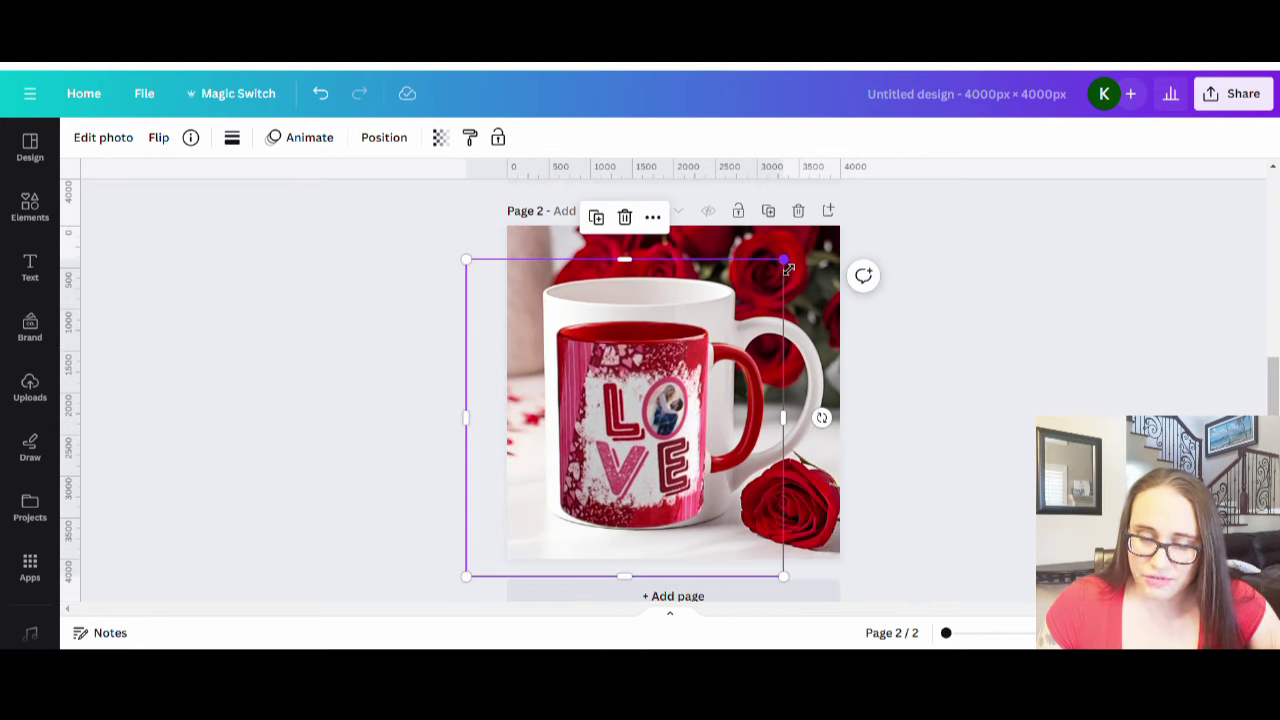
left_click_drag(786, 260, 878, 246)
left_click_drag(714, 427, 689, 444)
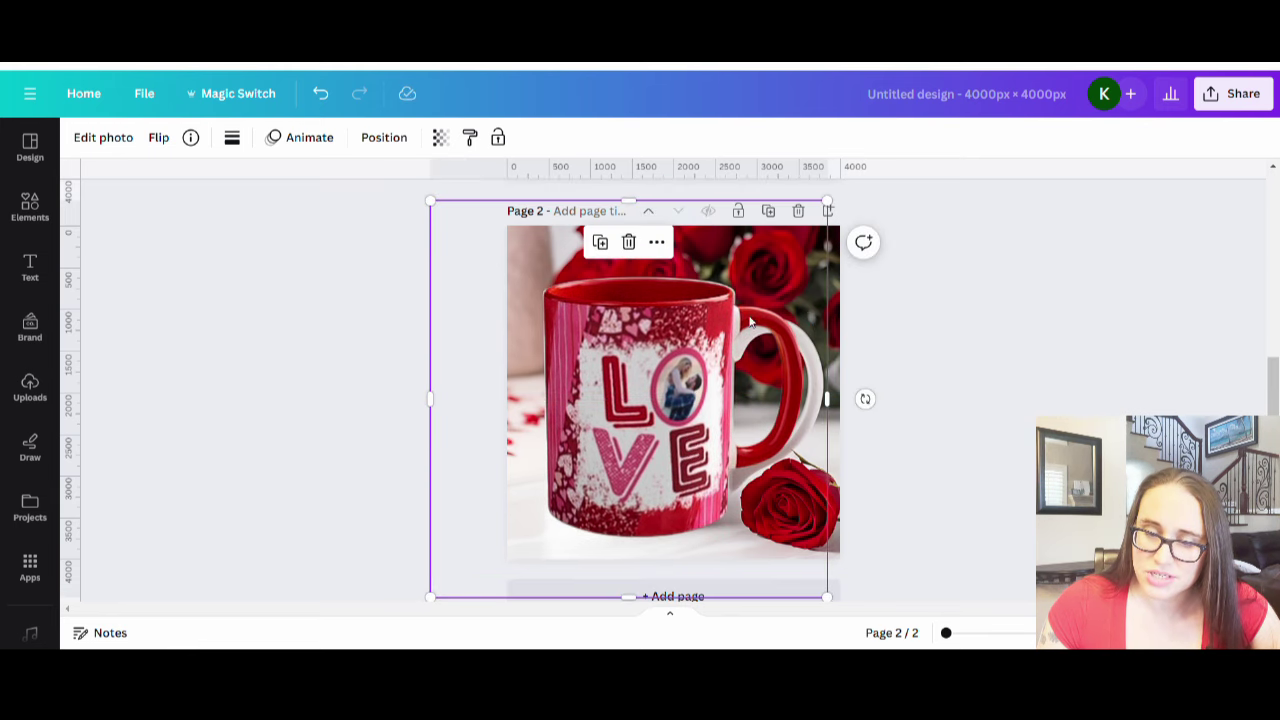
left_click_drag(840, 210, 830, 200)
left_click_drag(692, 393, 688, 388)
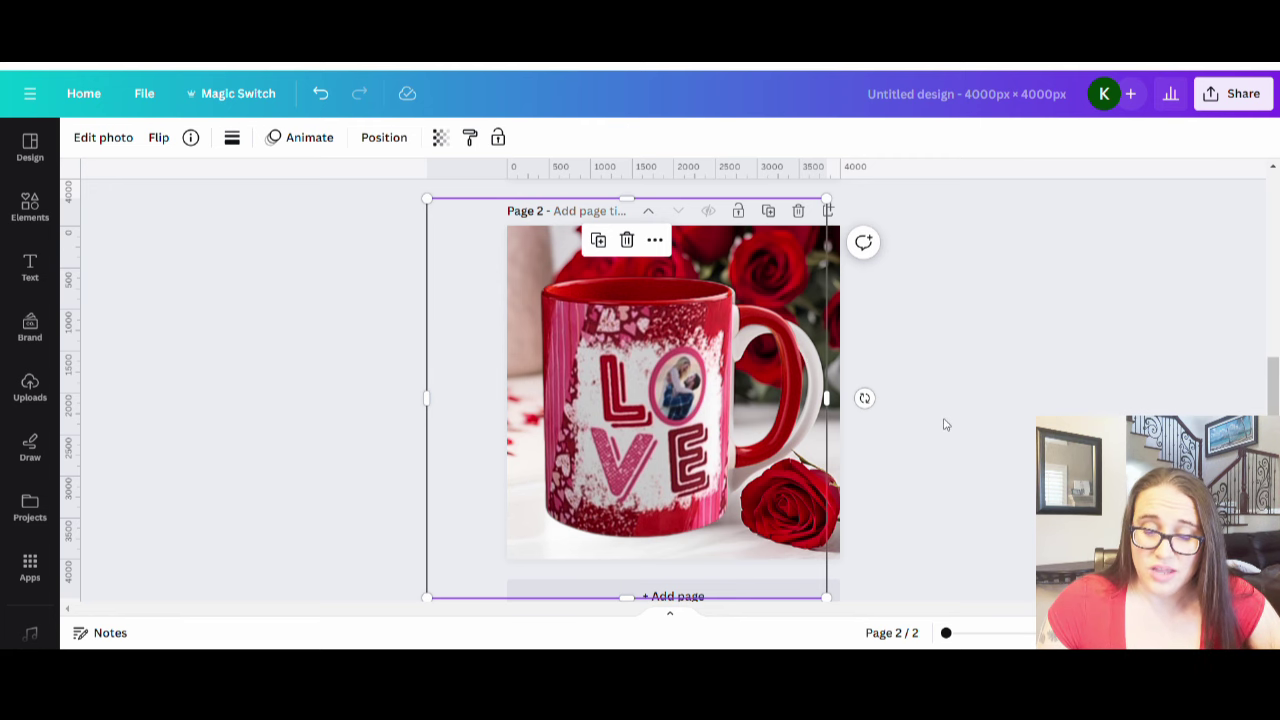
Move the red LOVE mug aside and erase the white mug's handle and rim from the rose photo using Magic Eraser at brush size 37.
left_click_drag(648, 483, 748, 358)
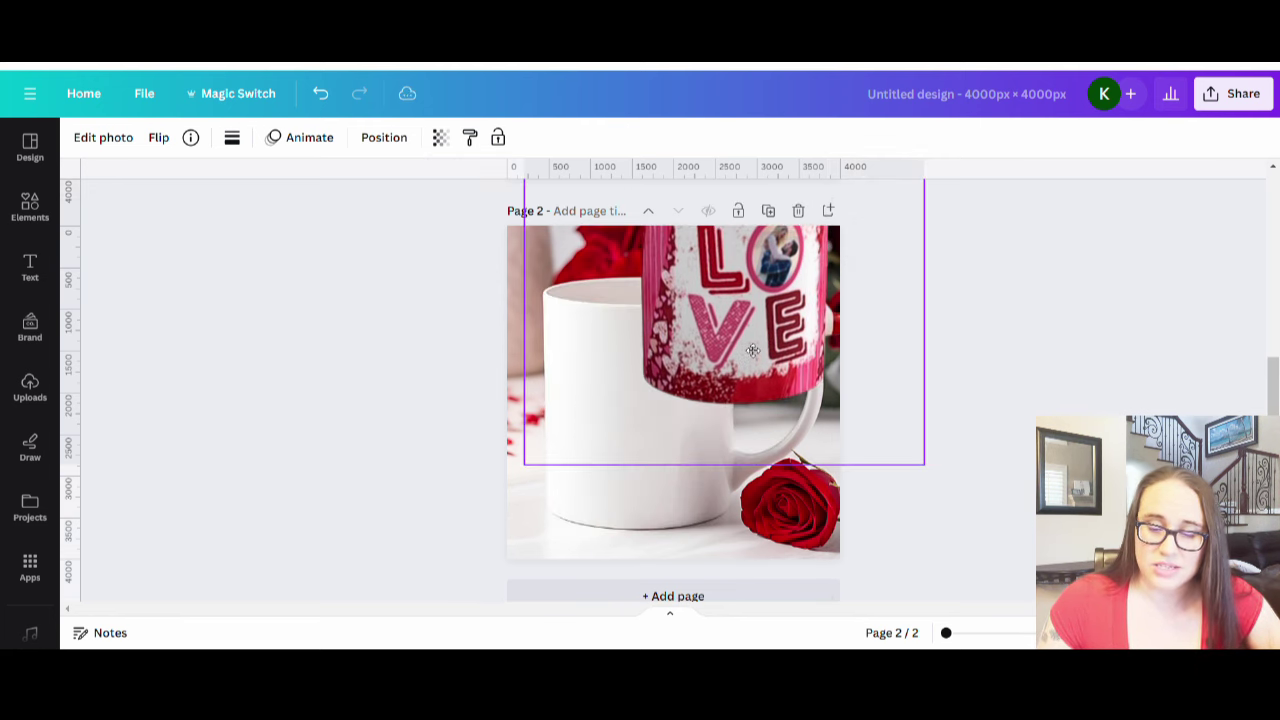
left_click(585, 525)
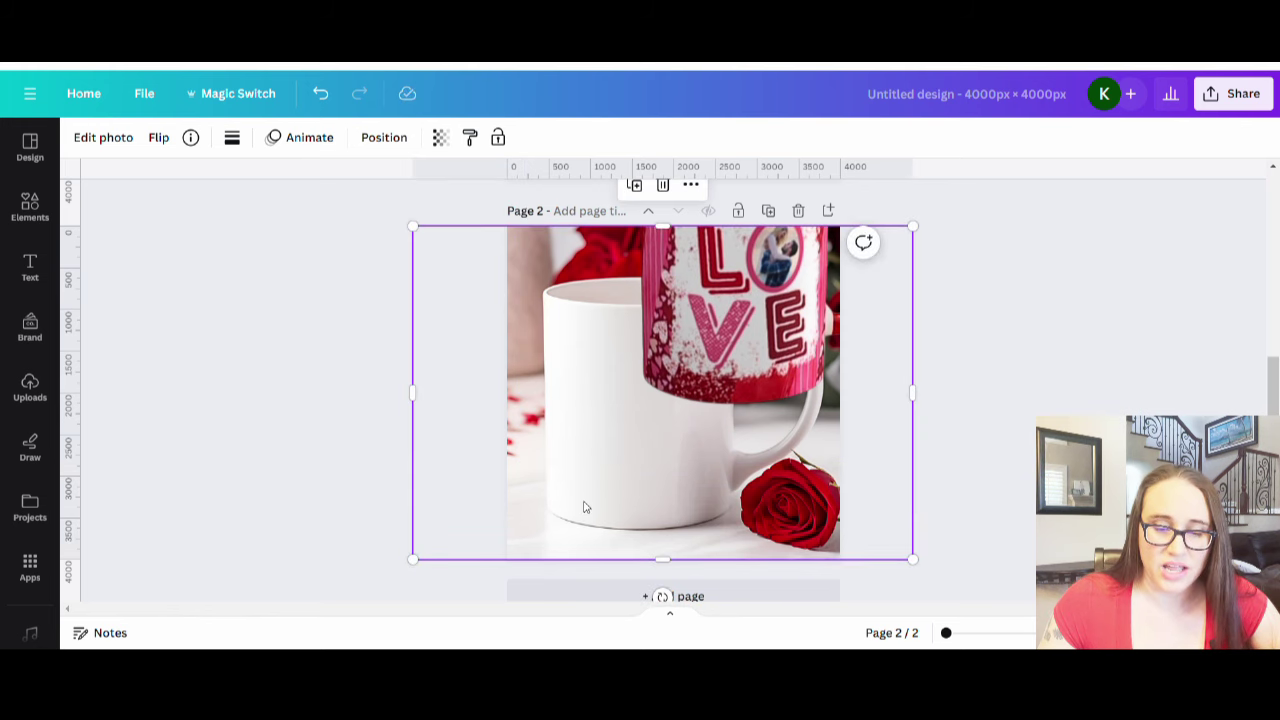
left_click(103, 140)
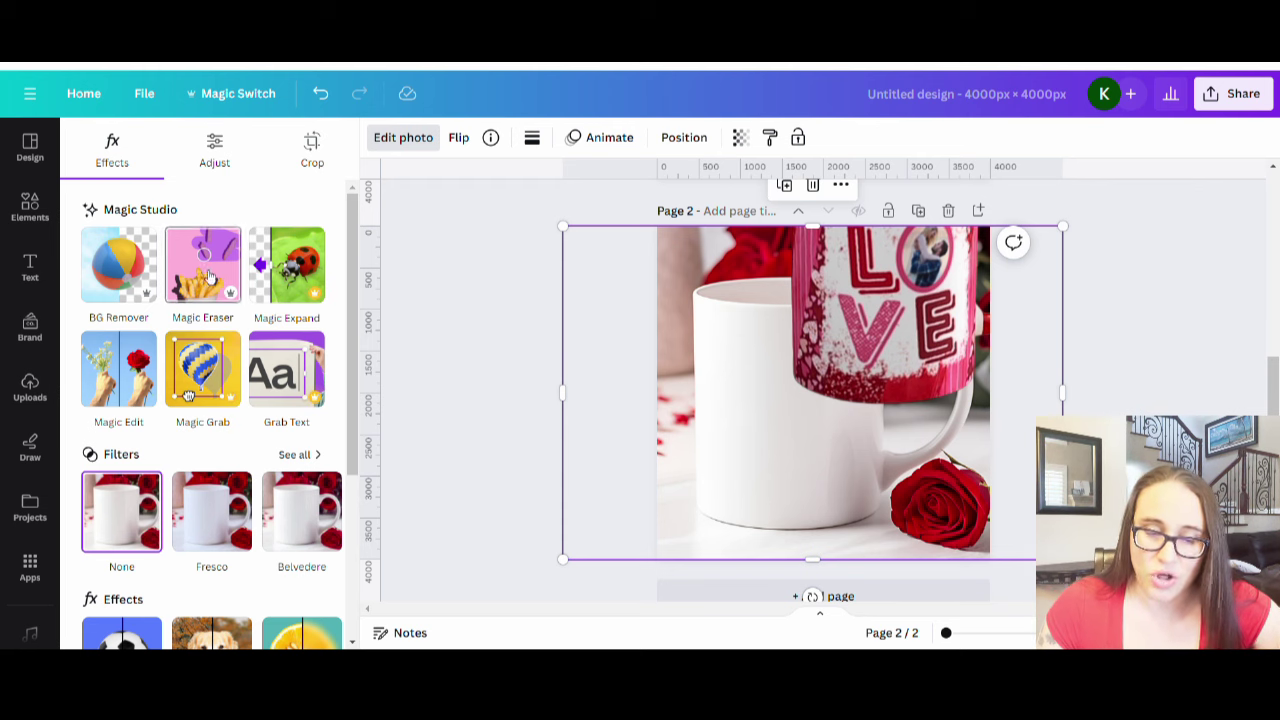
left_click(208, 276)
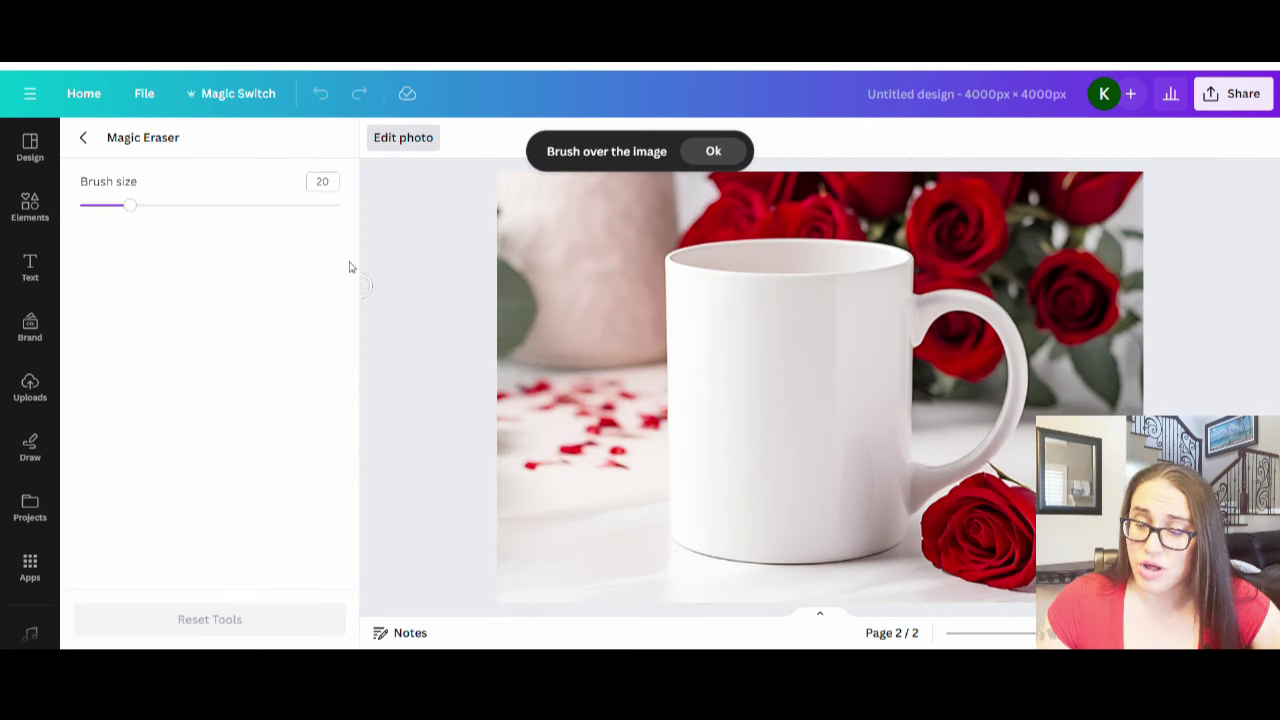
left_click(174, 205)
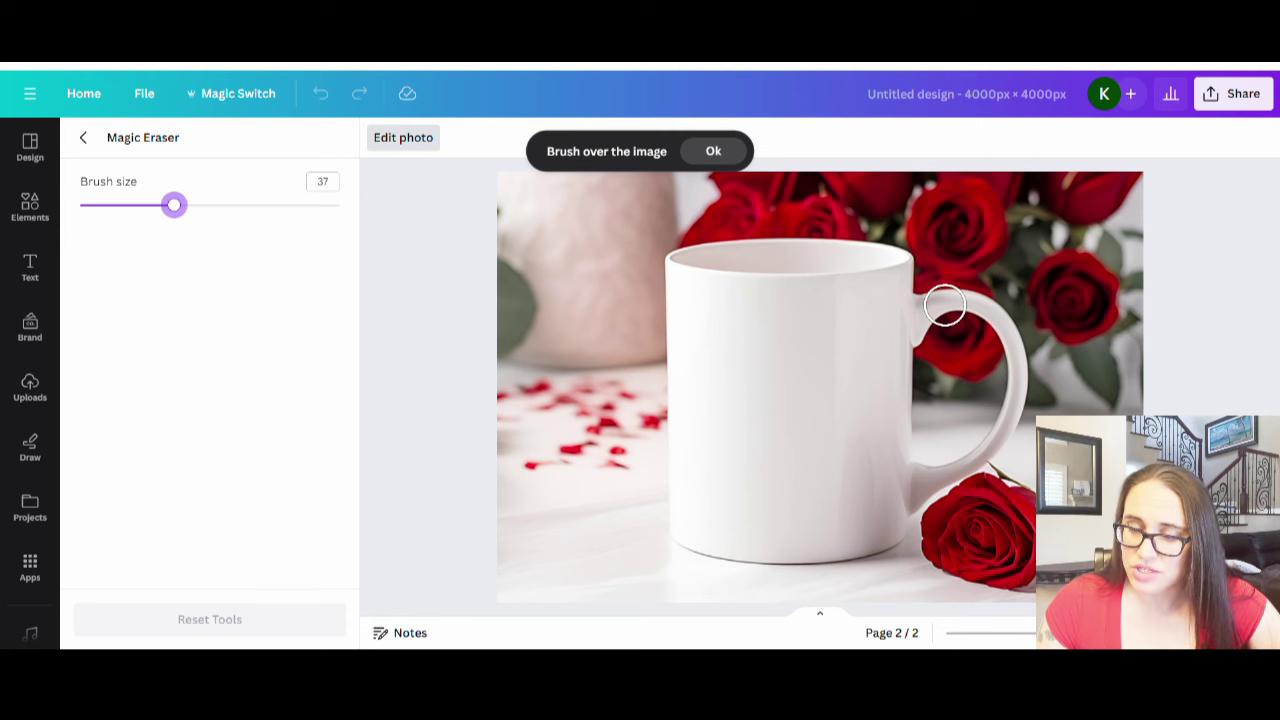
mouse_move(937, 291)
left_mouse_down()
mouse_move(922, 325)
mouse_move(946, 300)
mouse_move(969, 300)
mouse_move(1002, 326)
mouse_move(1016, 405)
mouse_move(1000, 440)
mouse_move(912, 502)
mouse_move(900, 265)
mouse_move(751, 249)
mouse_move(683, 260)
mouse_move(886, 280)
left_mouse_up()
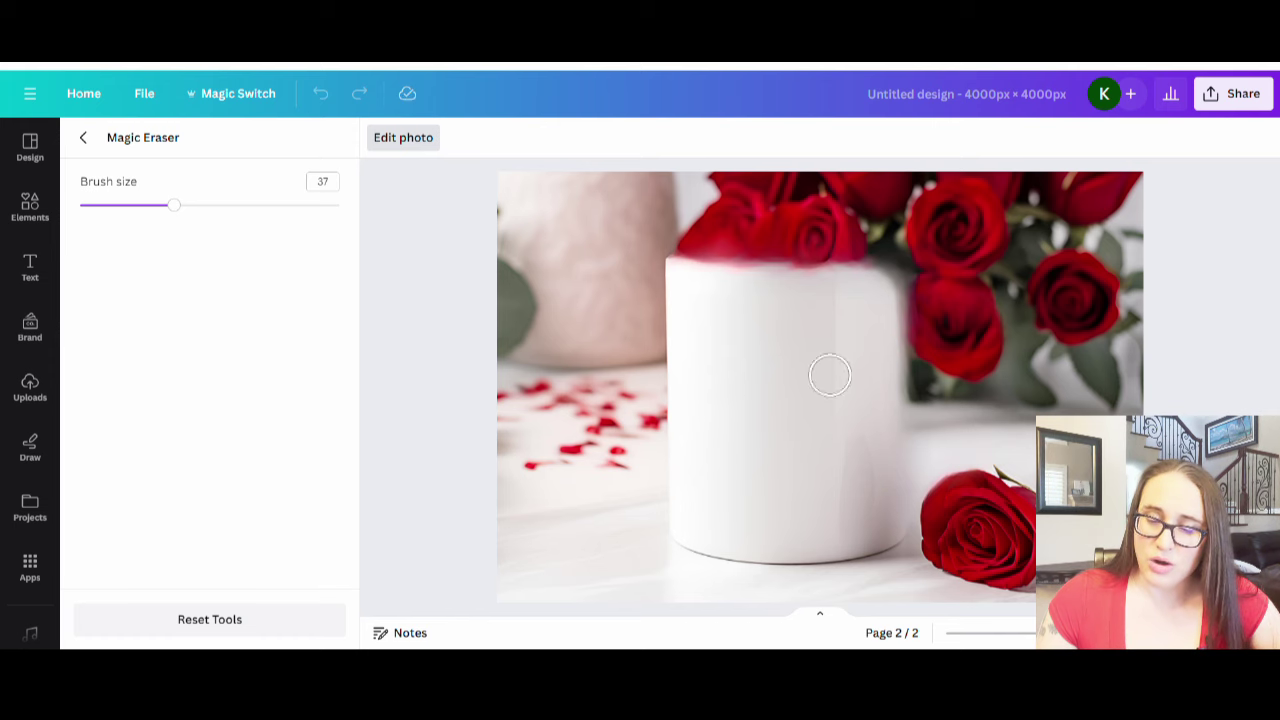
left_click(88, 139)
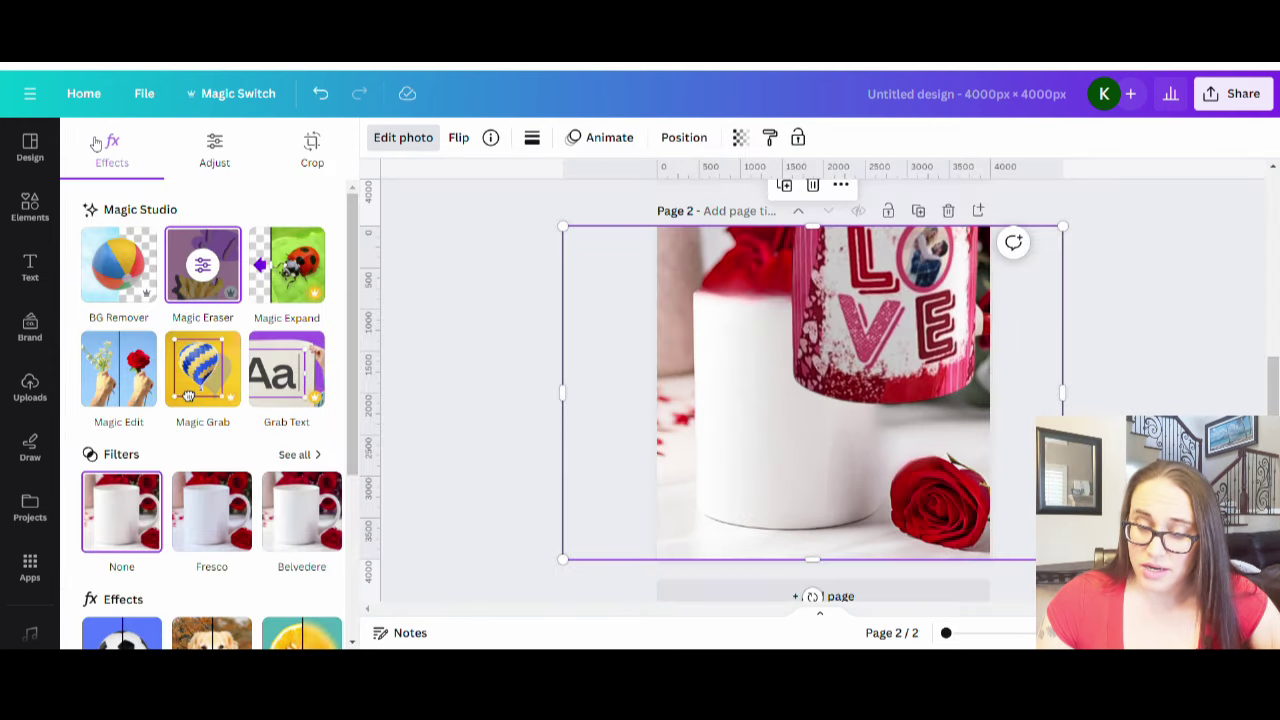
Realign the rose photo to fill page 2 and move the red LOVE mug back so it covers the remaining white mug body.
left_click_drag(902, 350, 905, 372)
left_click(532, 354)
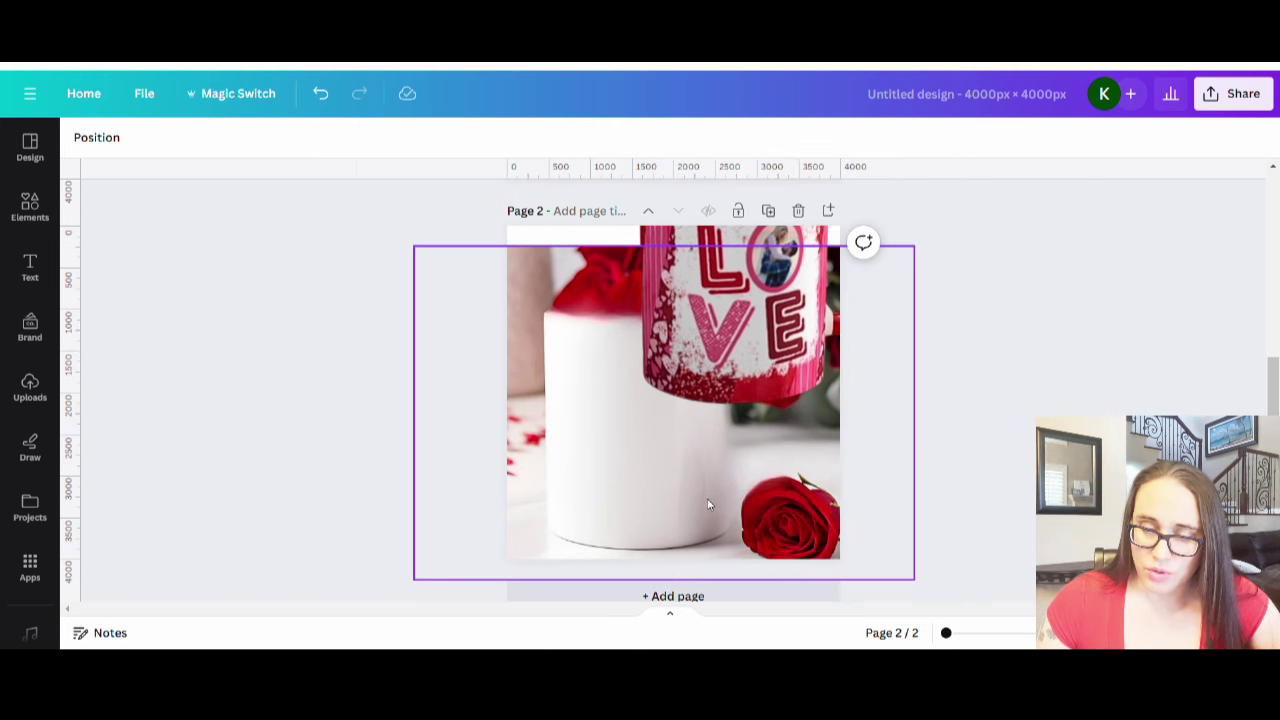
left_click_drag(709, 546, 716, 522)
mouse_move(748, 353)
left_mouse_down()
mouse_move(756, 370)
mouse_move(708, 433)
mouse_move(755, 350)
left_mouse_up()
left_click_drag(585, 477, 578, 477)
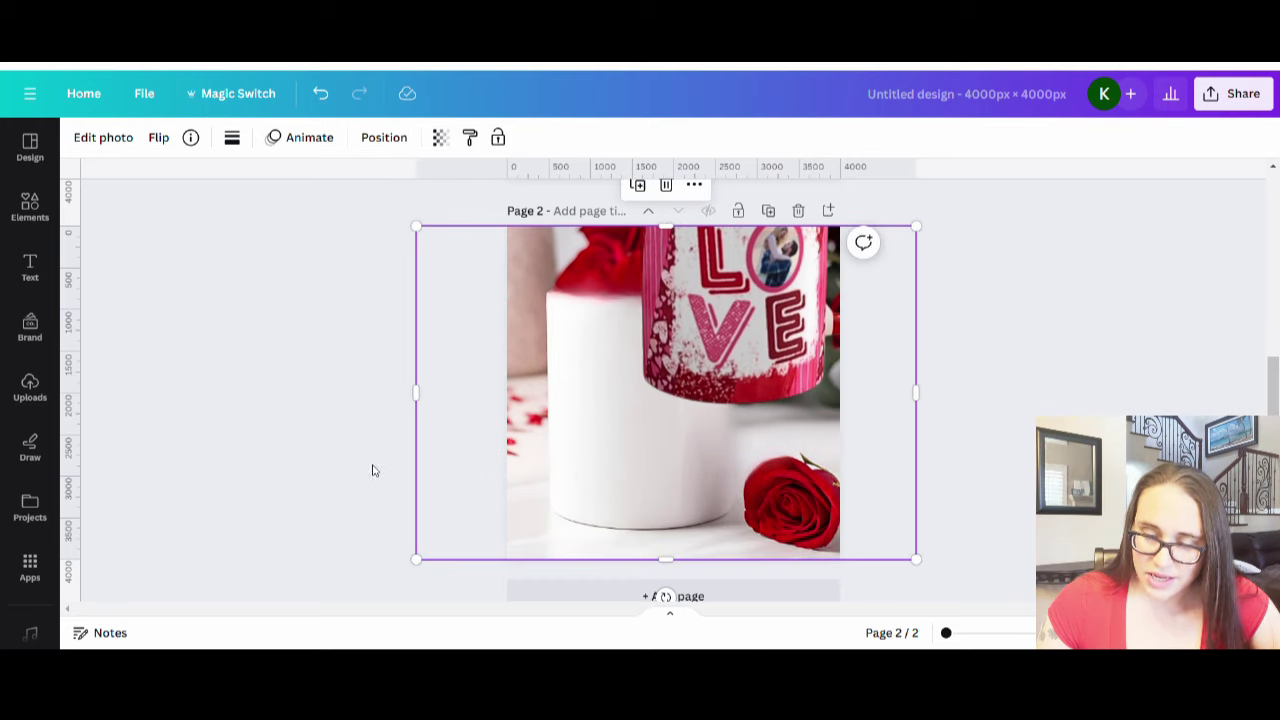
left_click(348, 462)
left_click_drag(749, 347, 652, 475)
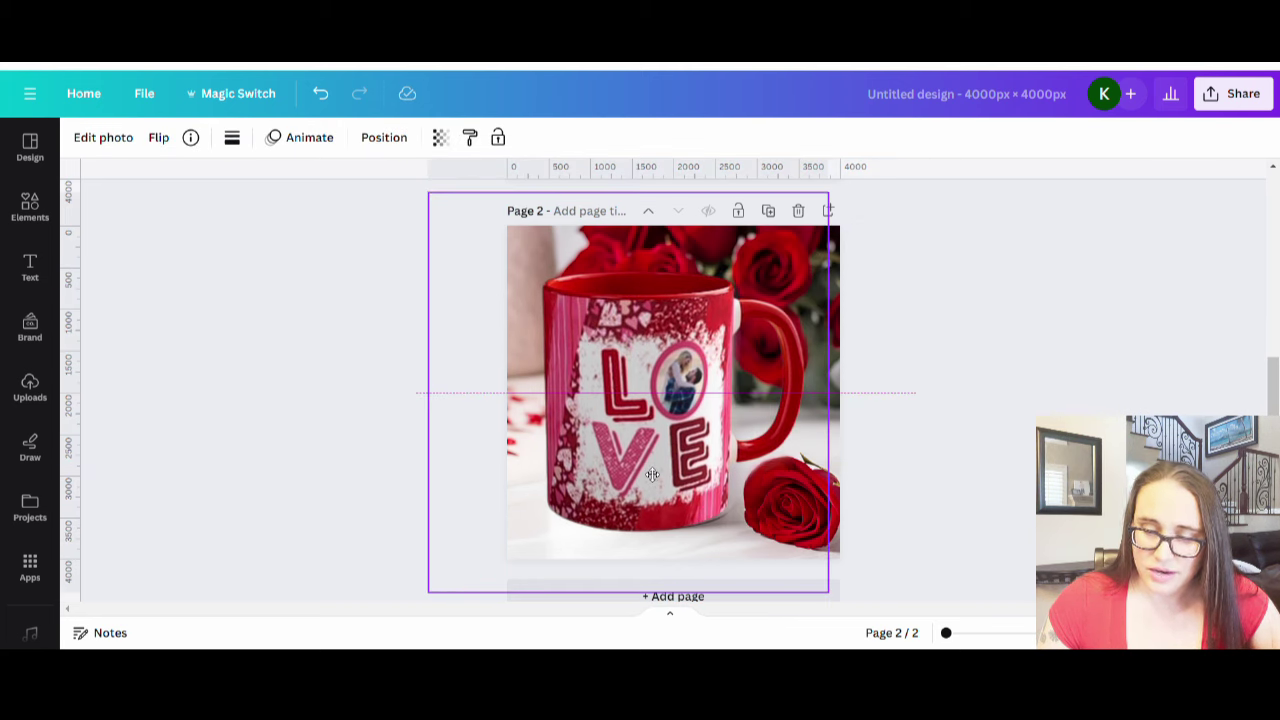
left_click_drag(652, 475, 655, 484)
left_click(942, 464)
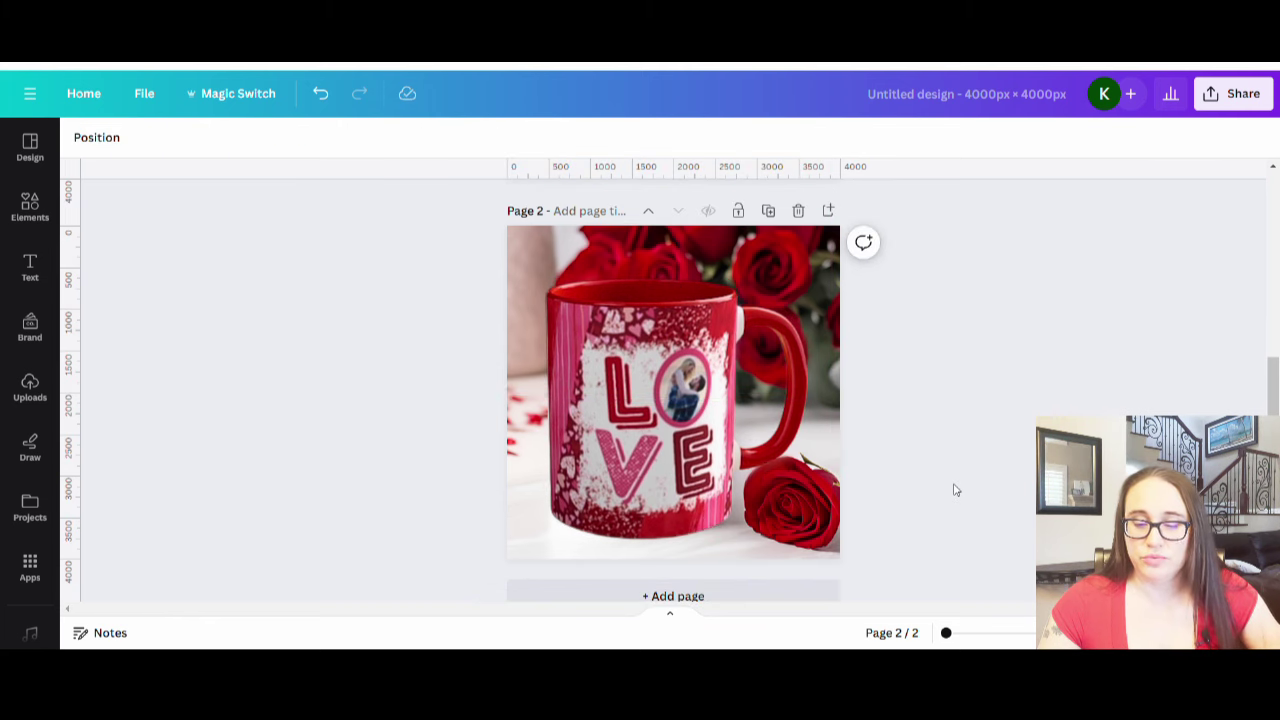
Compare the mug's size and placement in the kitchen mockup on page 1 and the rose mockup on page 2.
scroll(950, 488, "down", 1)
scroll(910, 506, "up", 2)
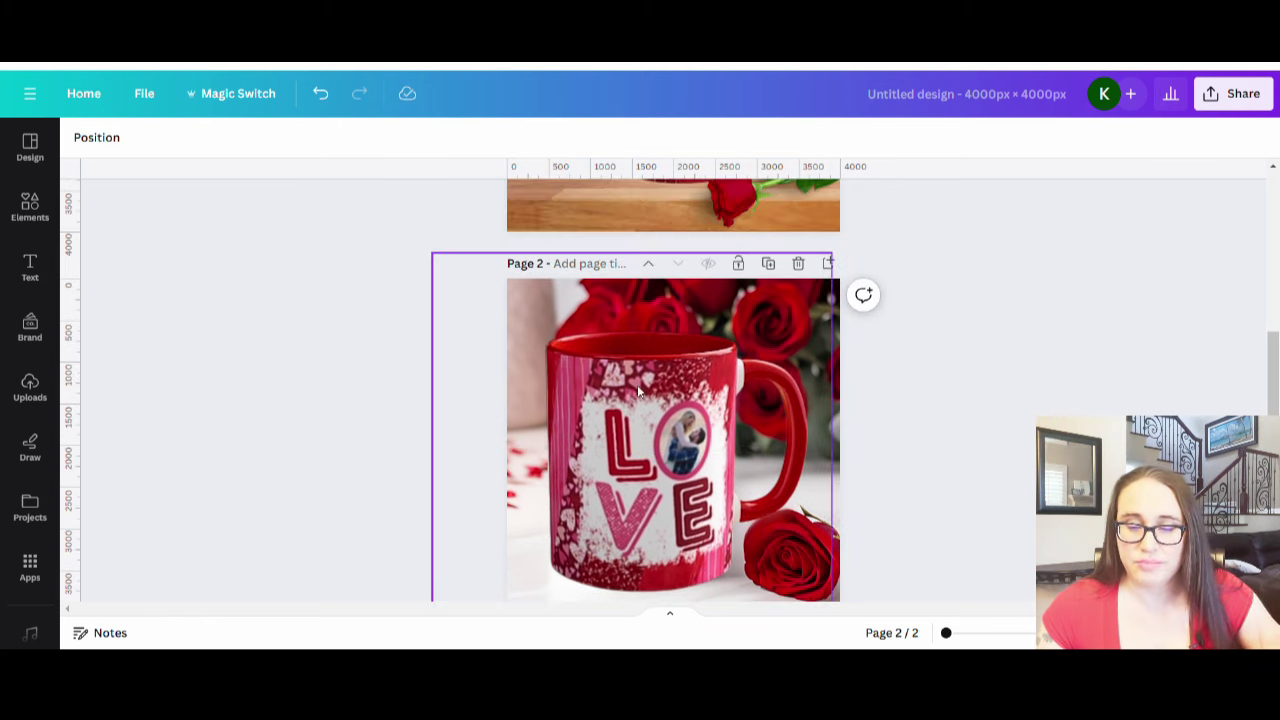
scroll(866, 426, "down", 1)
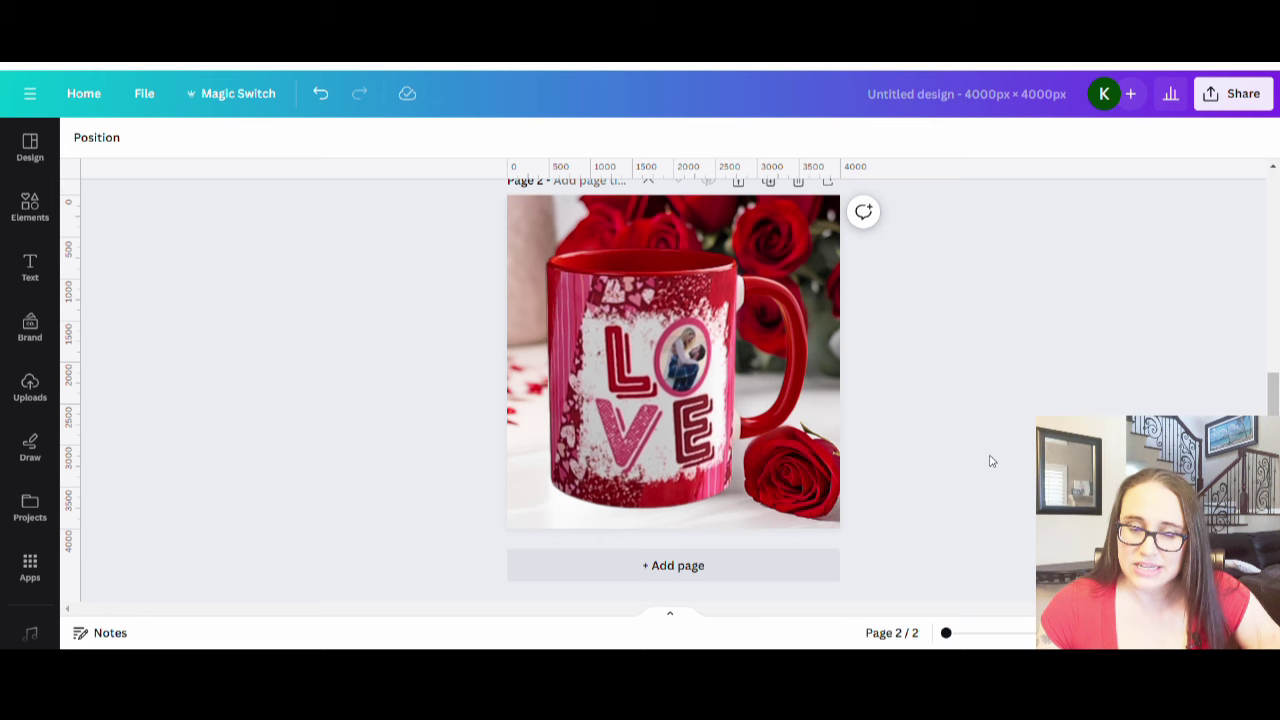
scroll(995, 458, "up", 2)
scroll(988, 450, "down", 2)
scroll(935, 445, "up", 4)
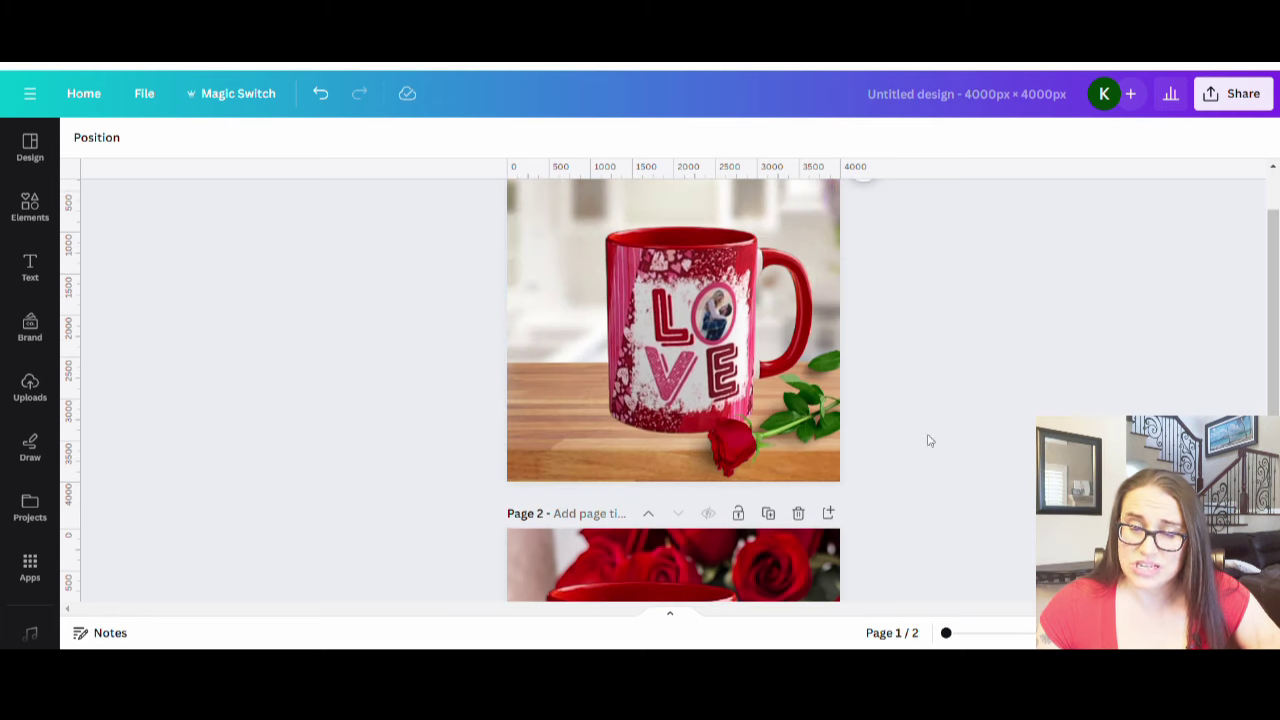
scroll(816, 319, "down", 2)
scroll(723, 300, "up", 3)
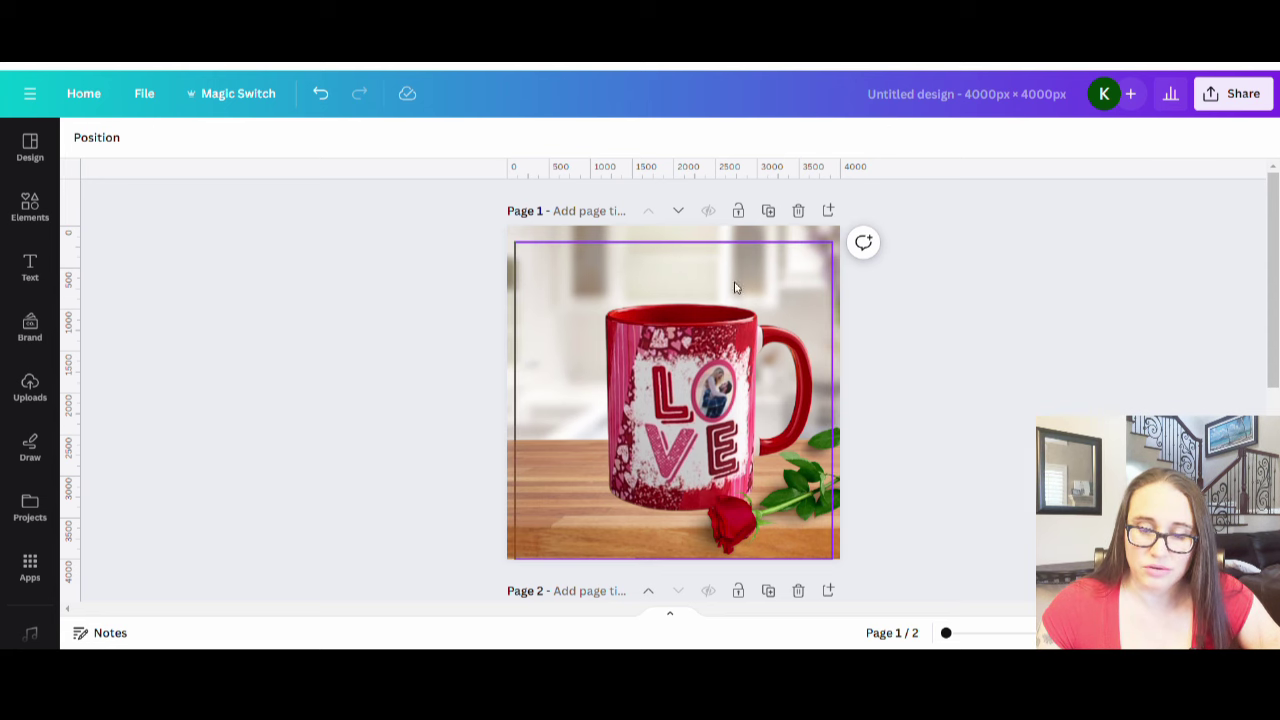
Enlarge and reposition the red LOVE mug in the kitchen scene on page 1, and enlarge the rose lying in front of it.
left_click(668, 372)
left_click_drag(516, 246, 428, 209)
left_click_drag(606, 378, 621, 388)
left_click(921, 441)
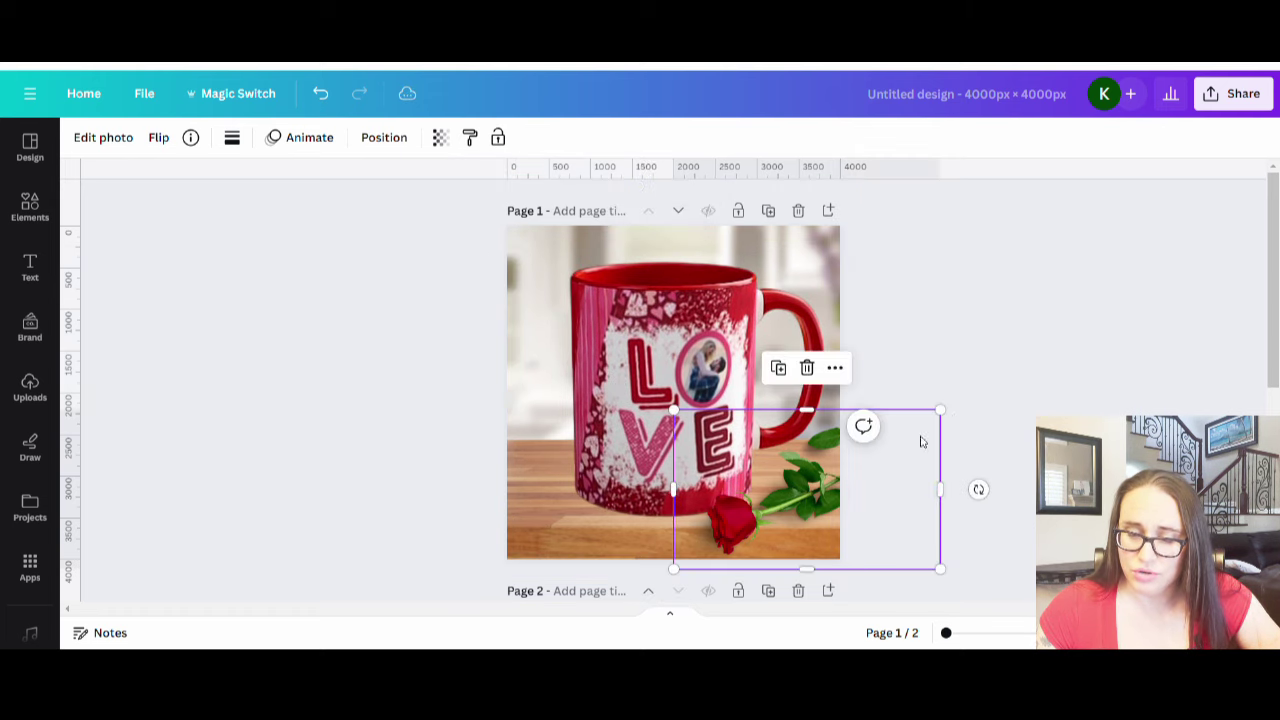
left_click_drag(941, 411, 1058, 366)
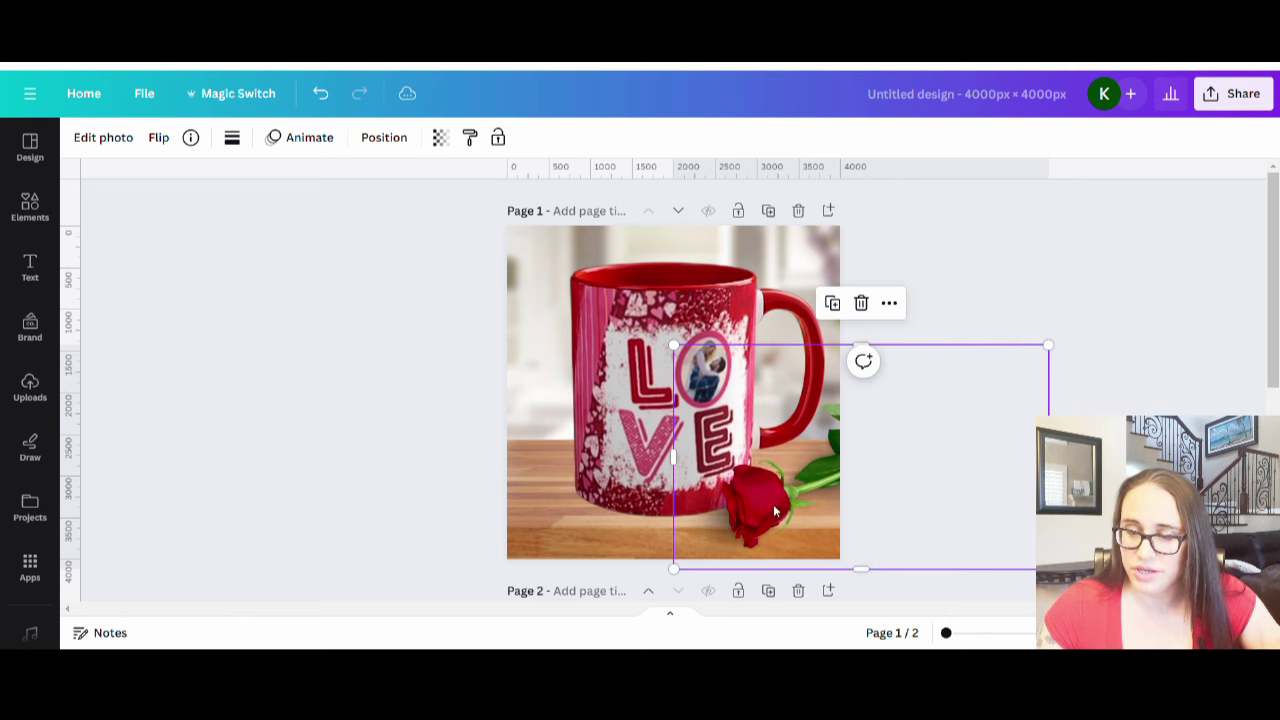
left_click(995, 320)
scroll(974, 377, "down", 3)
scroll(643, 410, "up", 3)
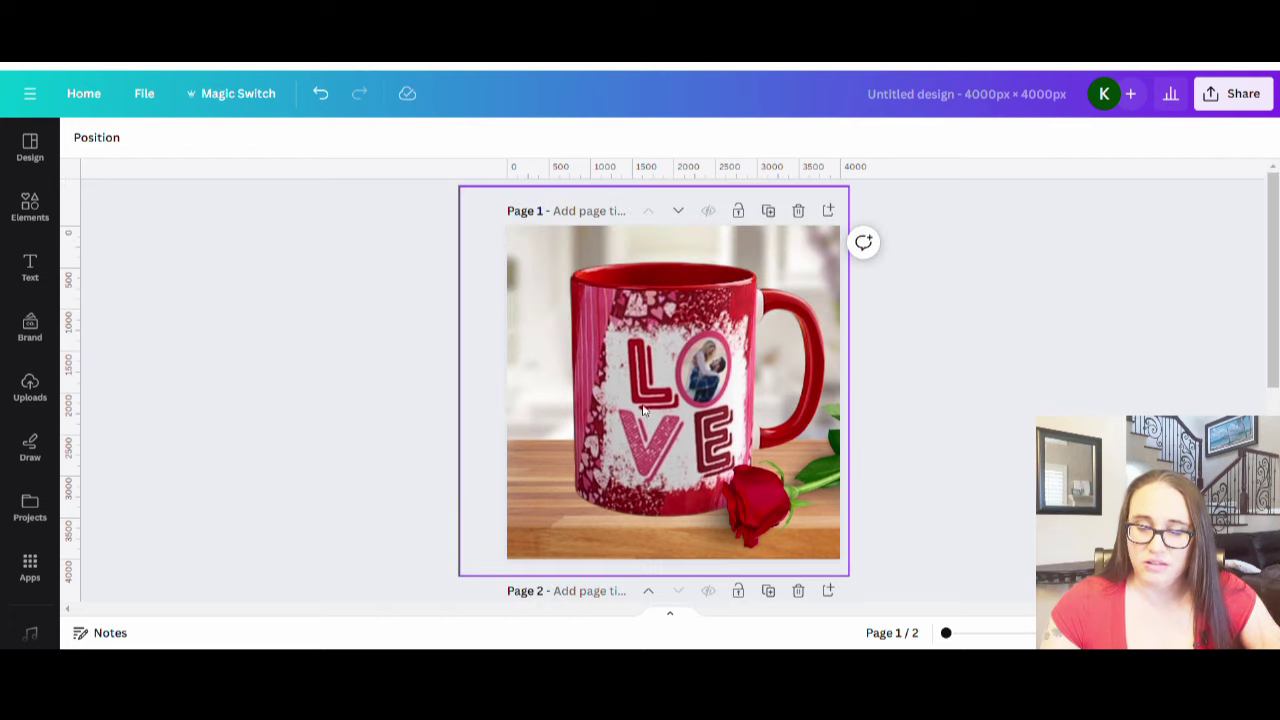
scroll(672, 360, "down", 3)
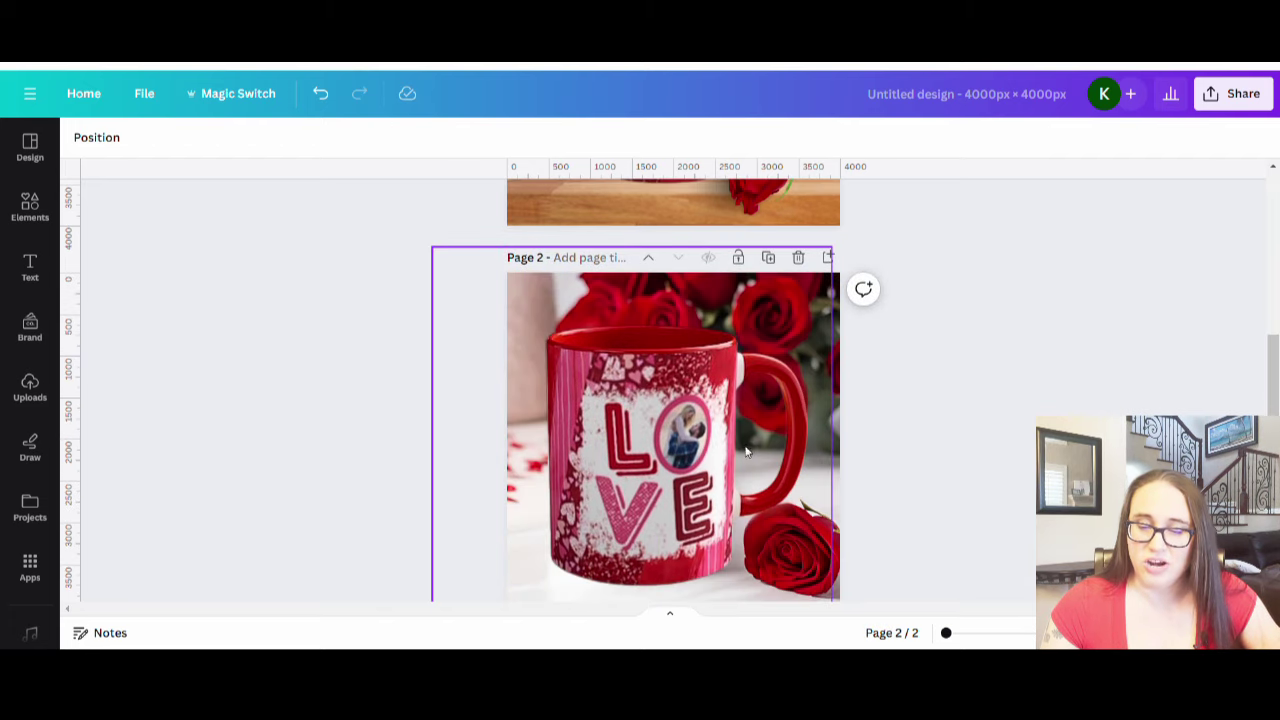
scroll(900, 440, "up", 3)
scroll(851, 443, "up", 2)
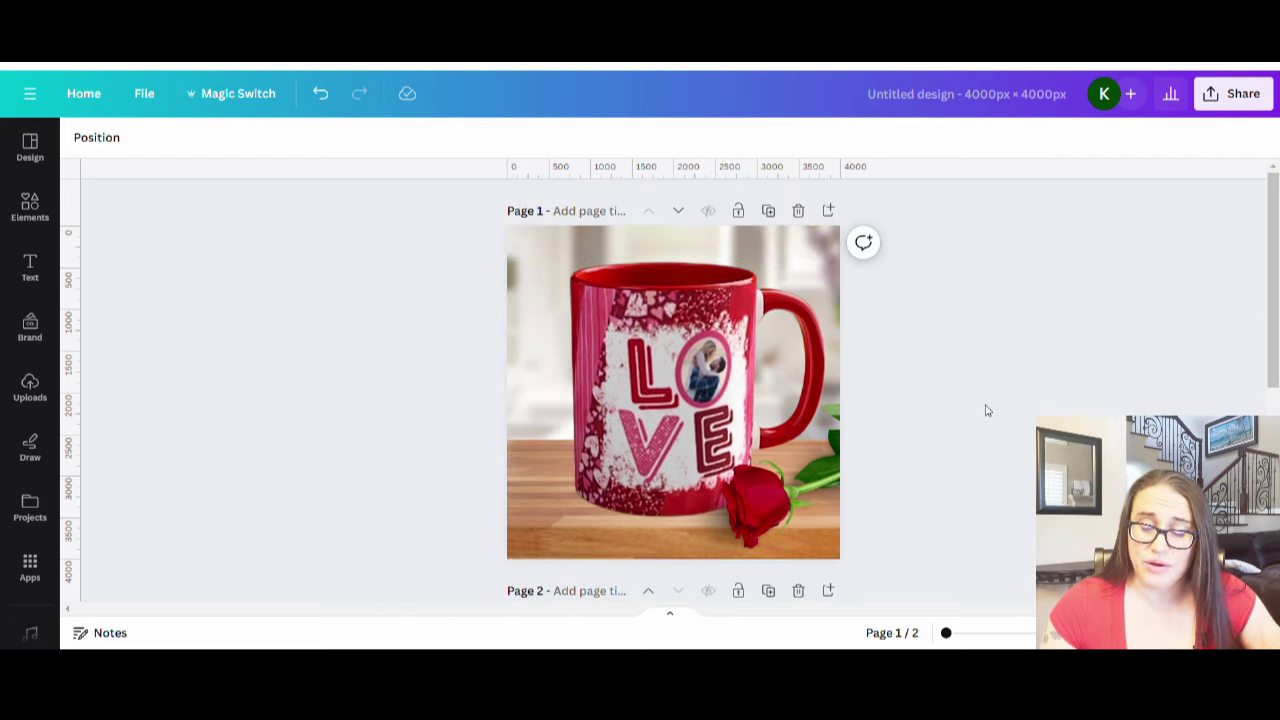